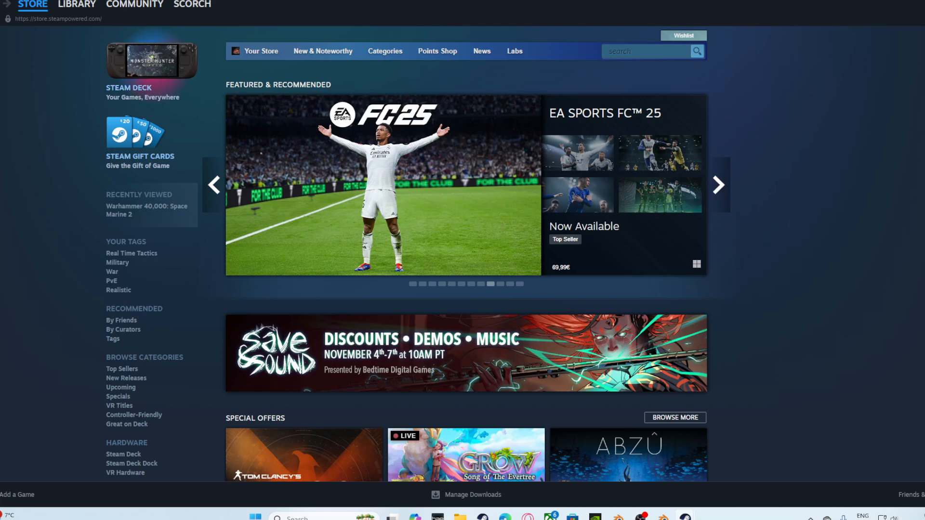
Open the Steam game library and search it for "arma".
mouse_move(76, 3)
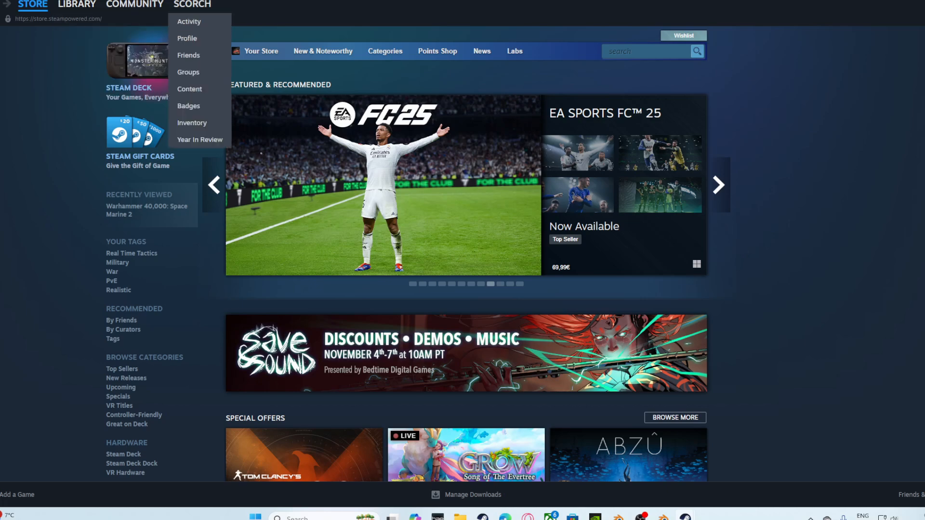
click(77, 4)
mouse_move(32, 3)
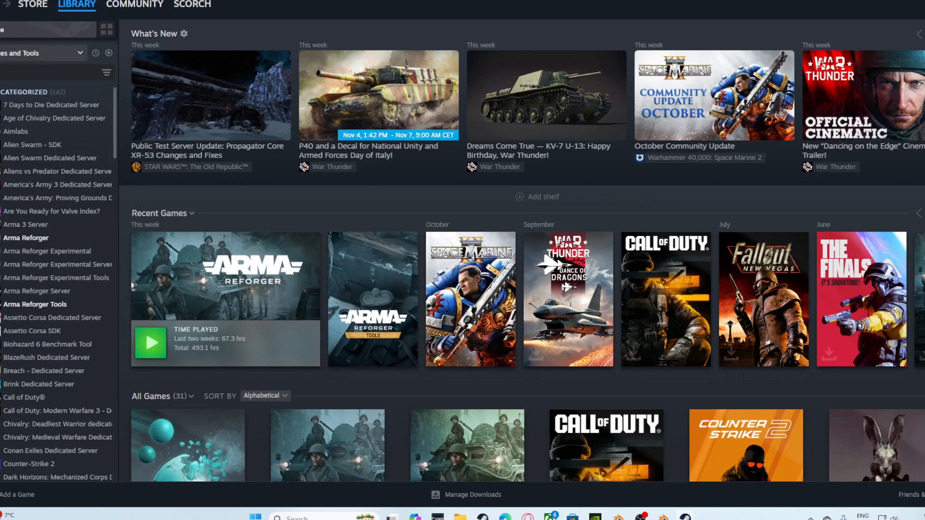
click(48, 53)
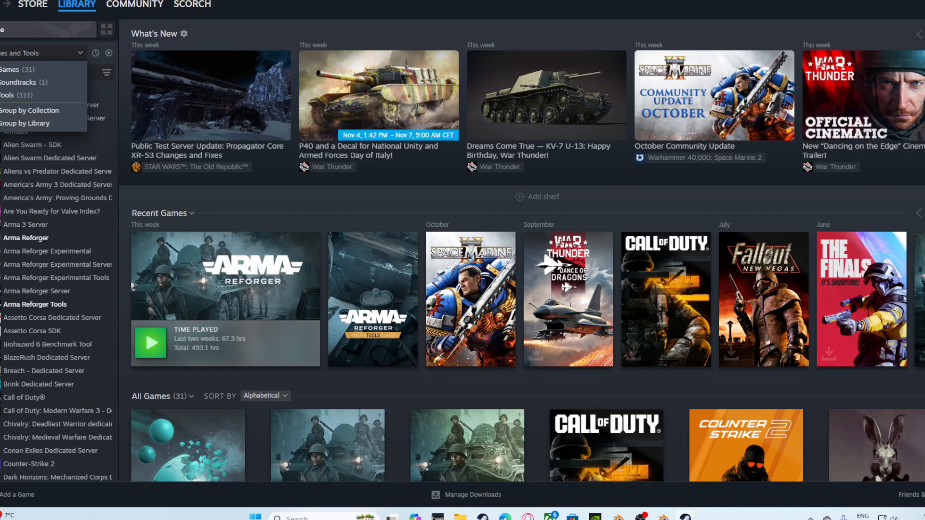
click(48, 53)
click(48, 73)
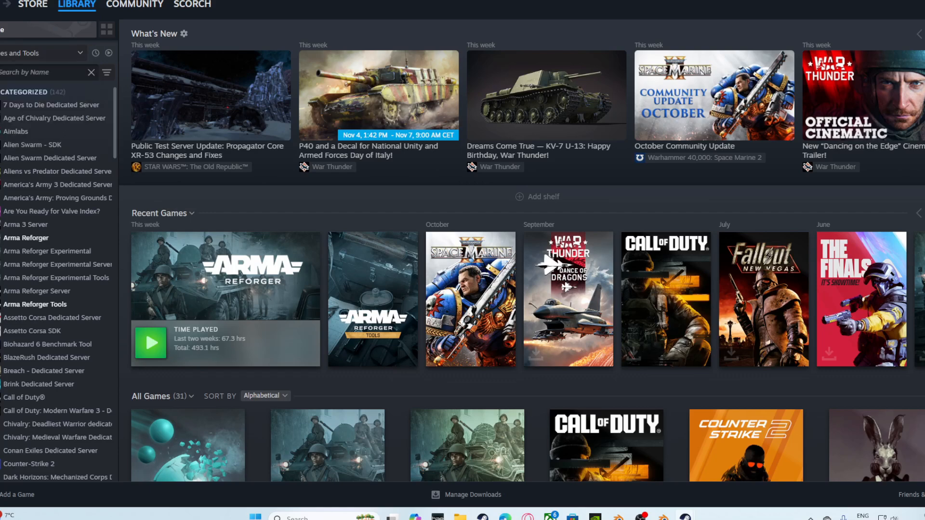
text(arma)
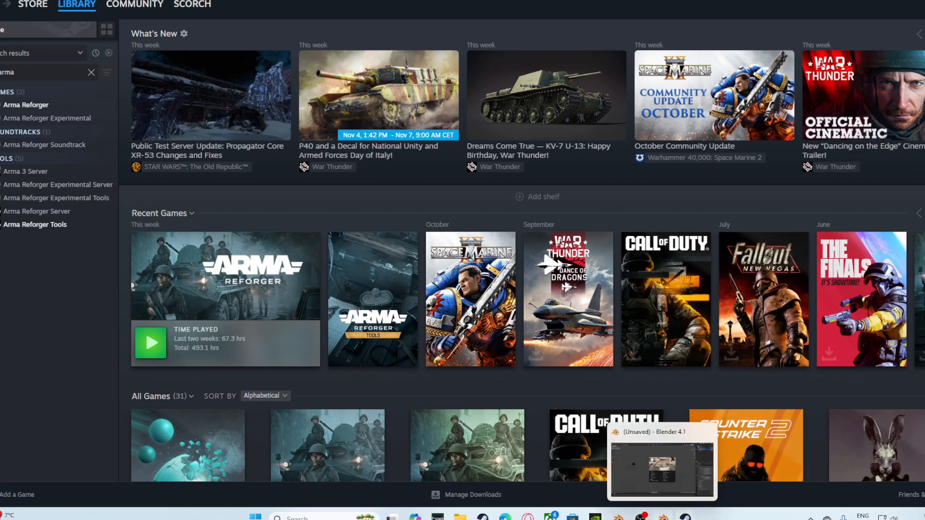
Switch to the unsaved Blender session and dismiss its start-up splash screen.
click(663, 516)
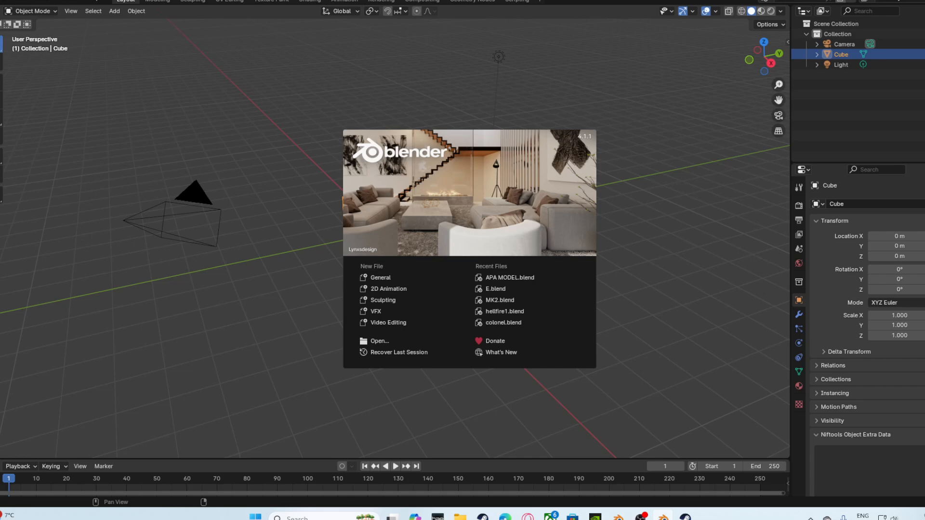
click(422, 166)
drag(779, 100, 820, 182)
middle_drag(482, 241, 434, 207)
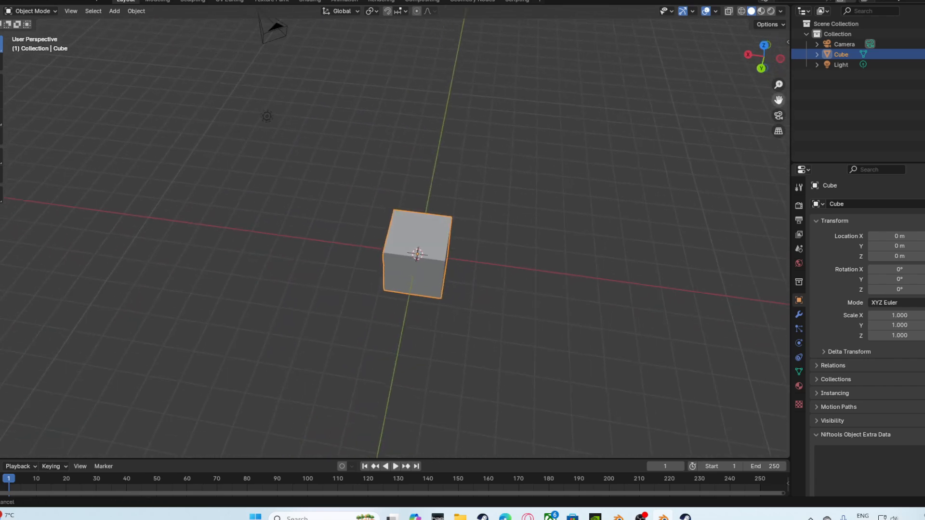
drag(778, 101, 780, 106)
middle_drag(482, 251, 425, 352)
scroll(455, 229, down, 5)
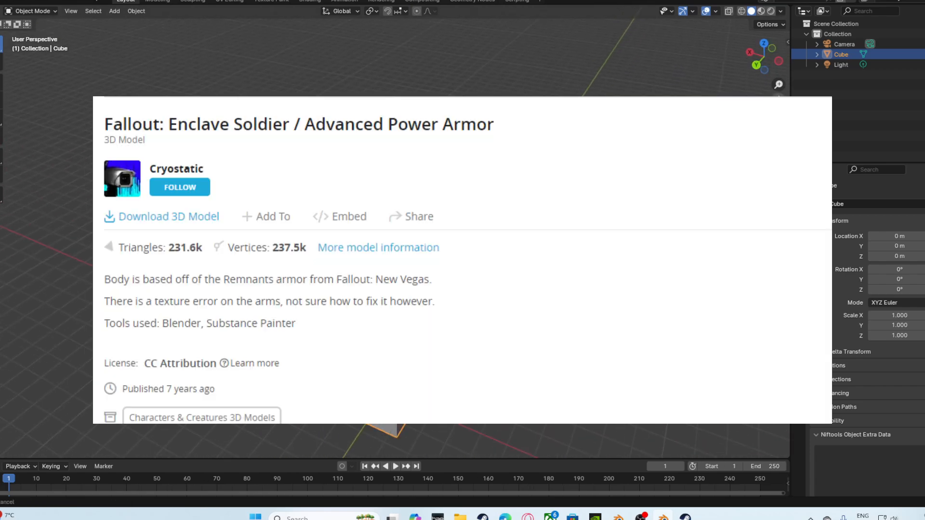
drag(786, 205, 779, 101)
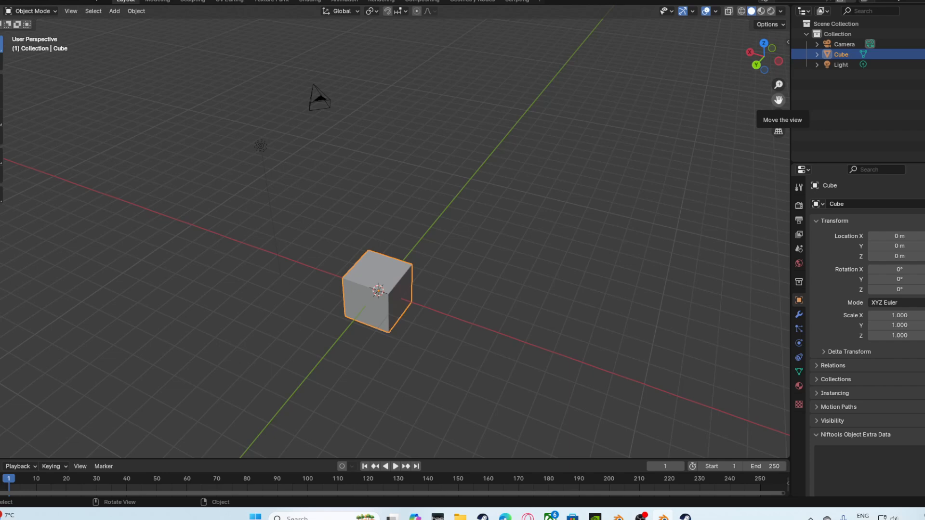
middle_drag(578, 216, 660, 193)
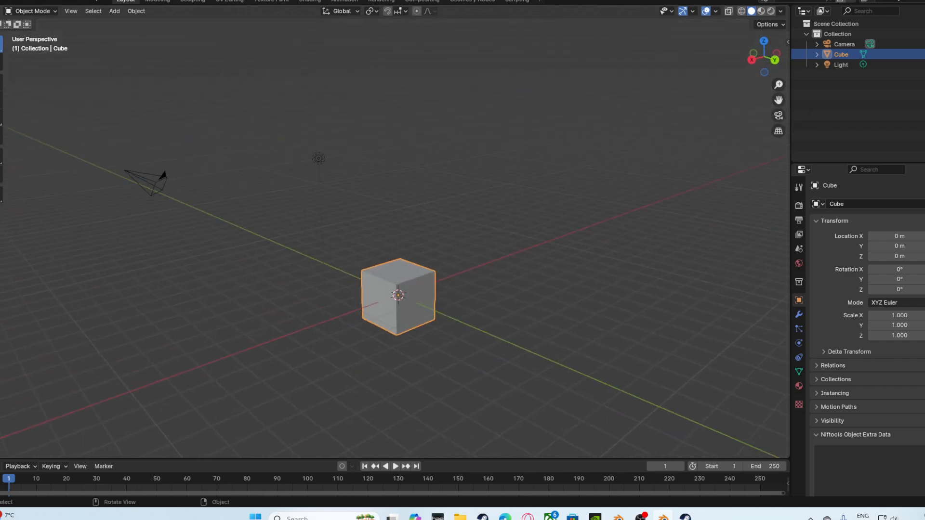
drag(778, 99, 780, 7)
middle_drag(627, 159, 614, 181)
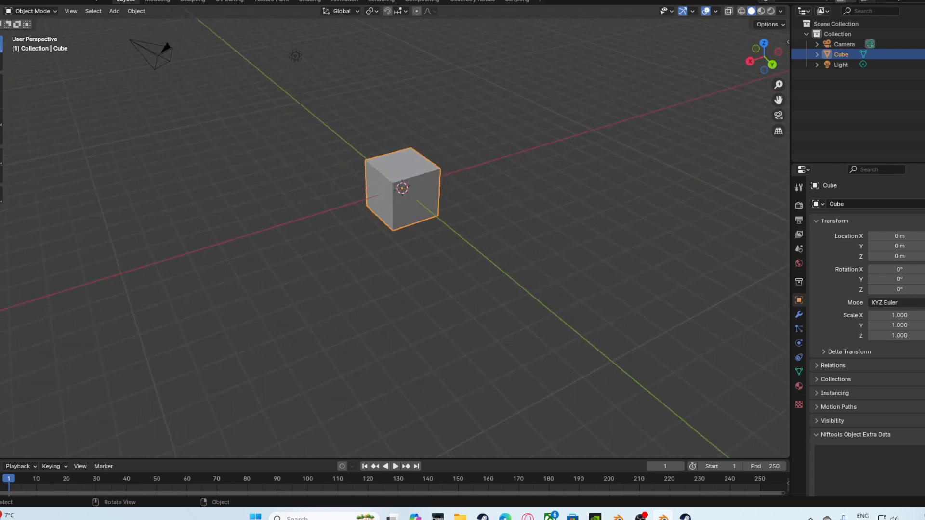
scroll(614, 181, up, 3)
drag(778, 100, 779, 140)
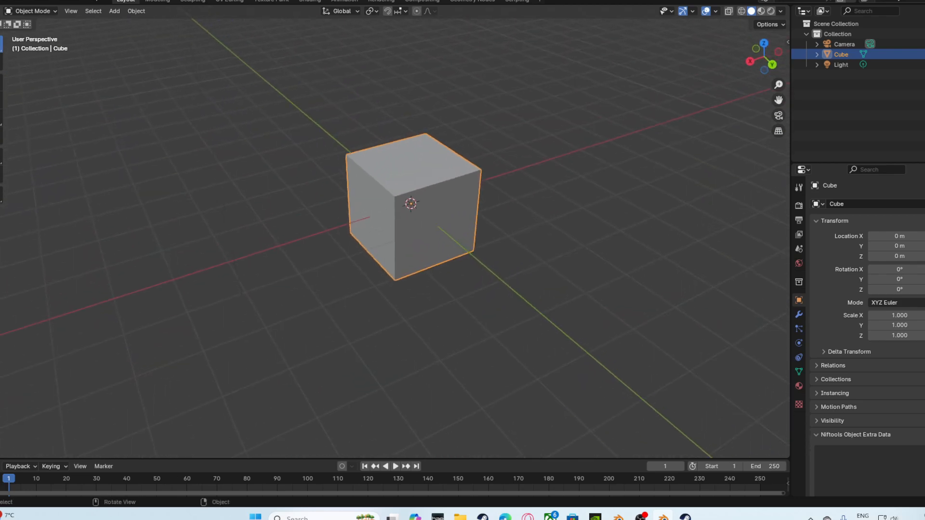
key(Tab)
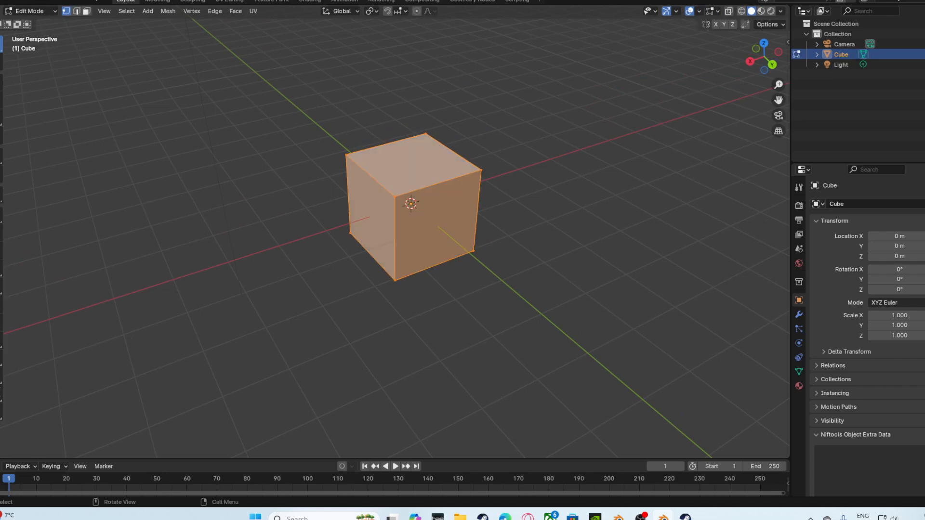
key(Tab)
scroll(394, 236, down, 8)
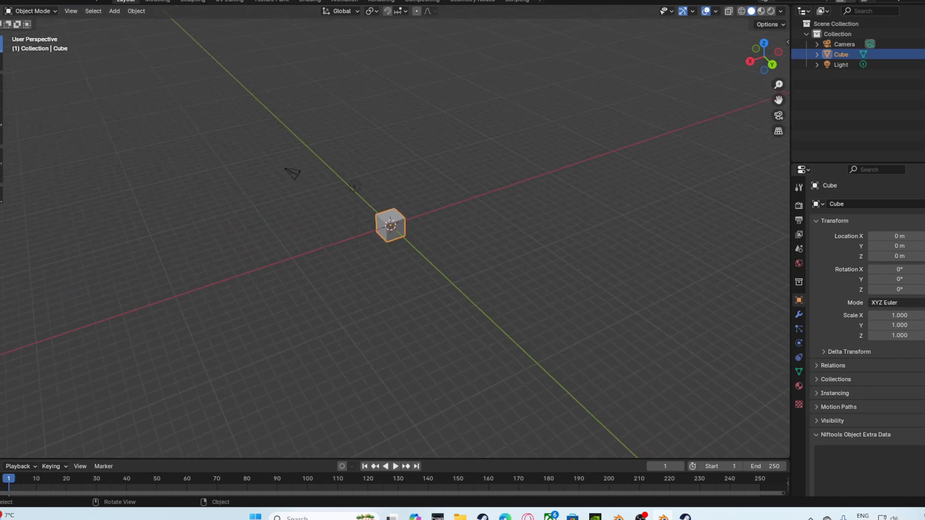
scroll(394, 236, up, 8)
scroll(394, 236, down, 4)
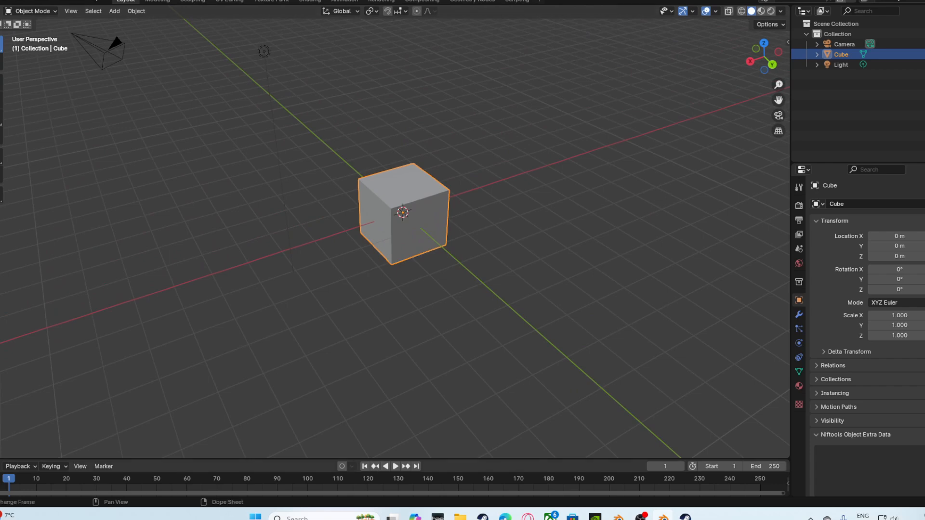
click(299, 517)
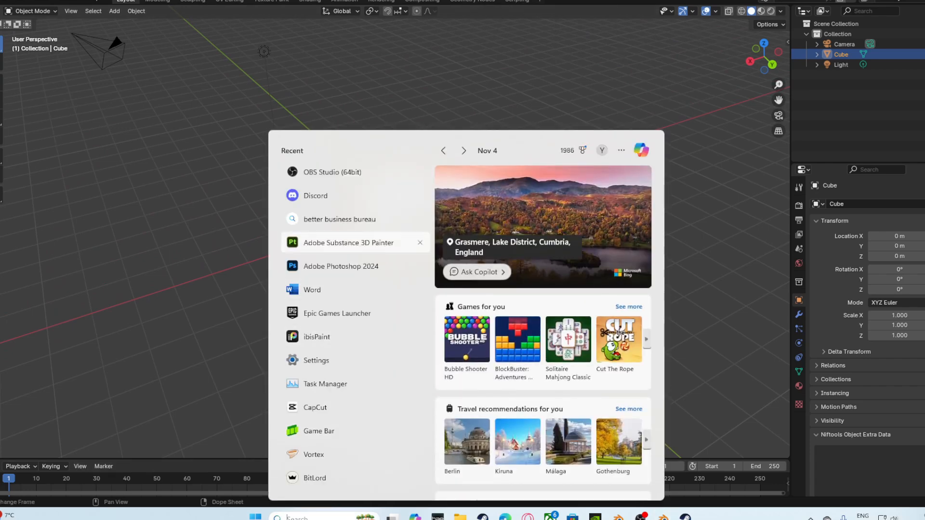
click(718, 202)
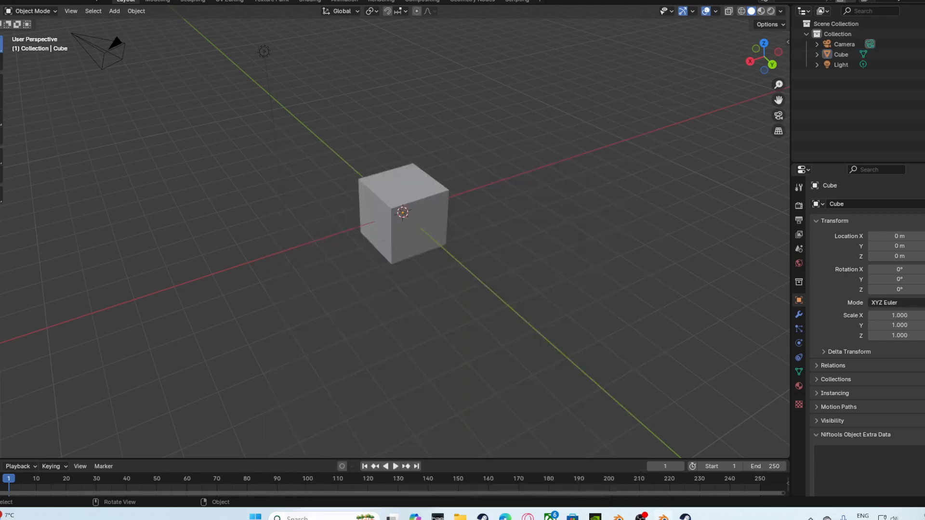
drag(778, 99, 804, 174)
mouse_move(722, 159)
middle_down()
mouse_move(703, 148)
mouse_move(647, 145)
mouse_move(729, 157)
middle_up()
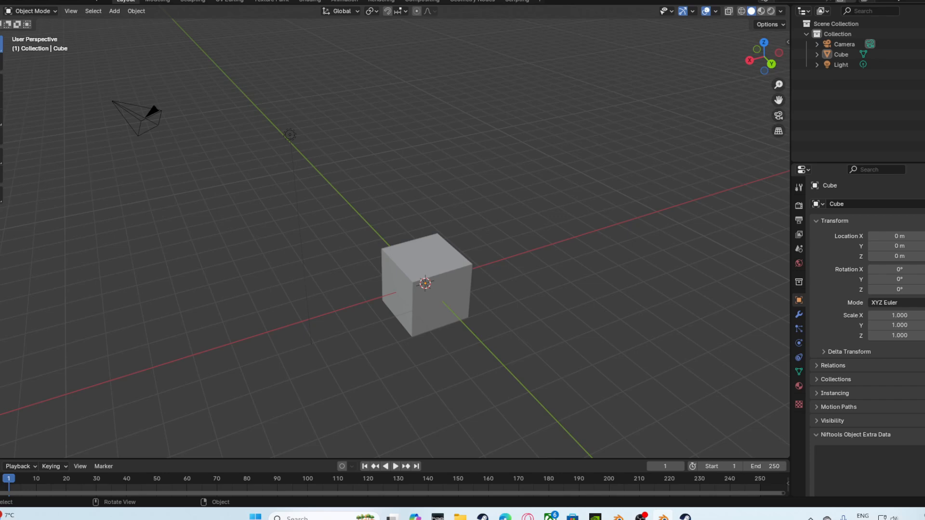
drag(778, 100, 776, 53)
scroll(530, 231, down, 4)
middle_drag(530, 231, 405, 144)
scroll(431, 243, up, 4)
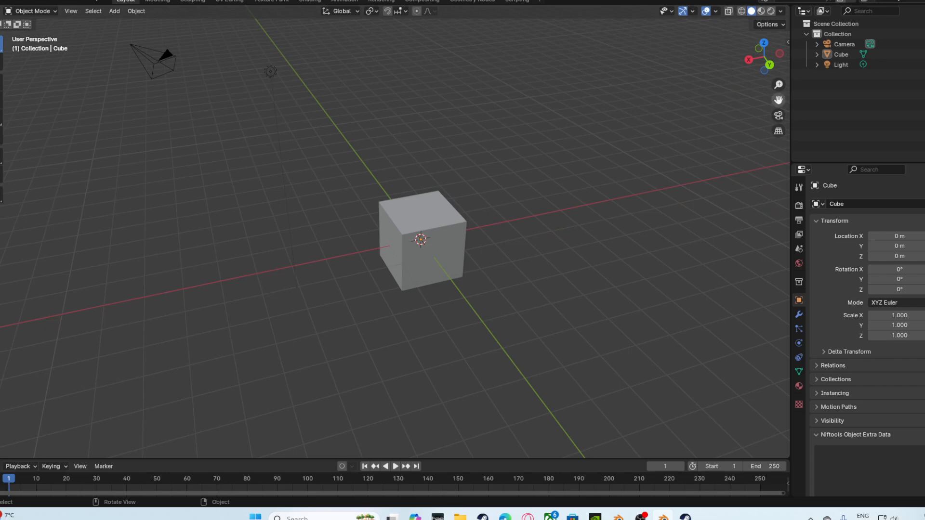
drag(779, 99, 812, 124)
middle_drag(320, 107, 315, 164)
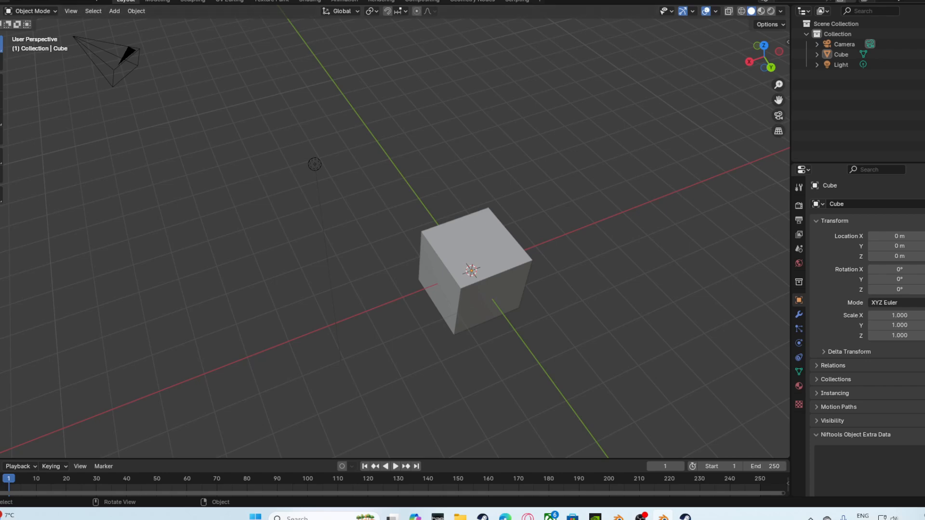
Open the recent file APA MODEL.blend without saving the default cube scene.
click(4, 1)
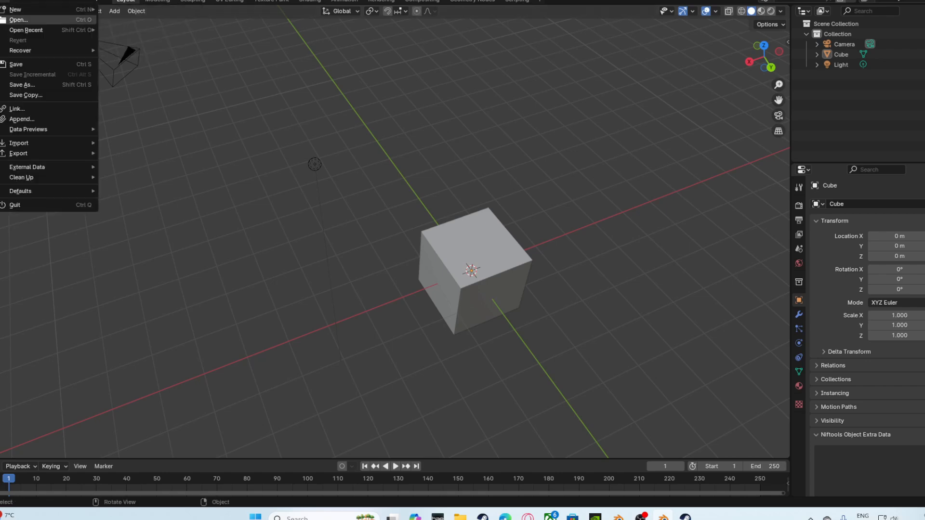
mouse_move(26, 30)
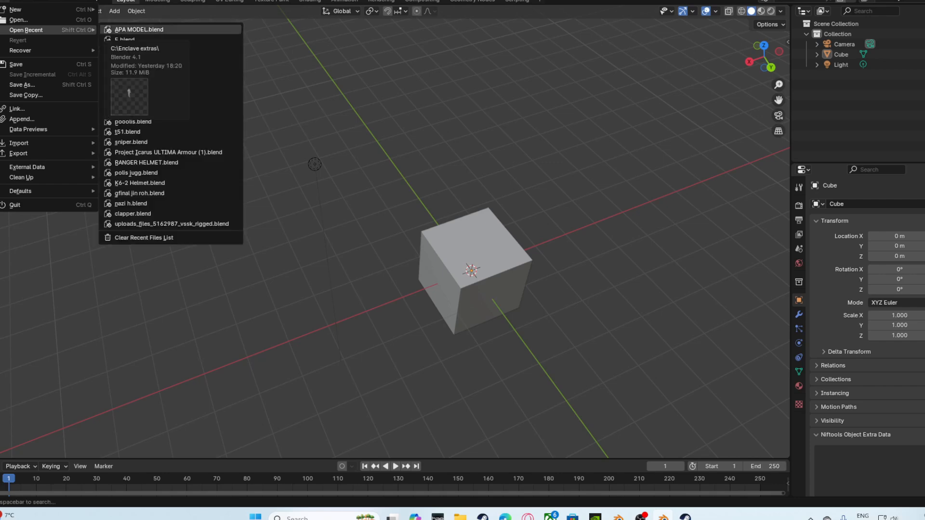
click(130, 30)
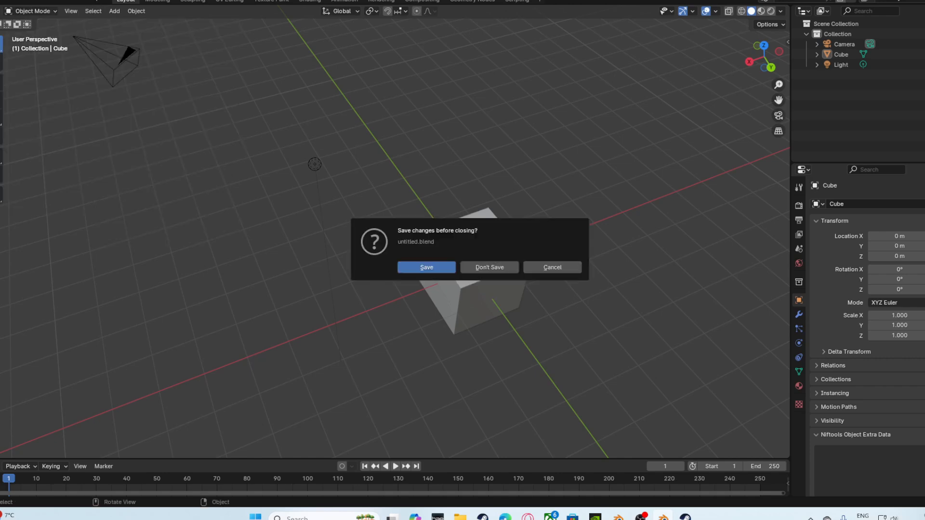
click(489, 268)
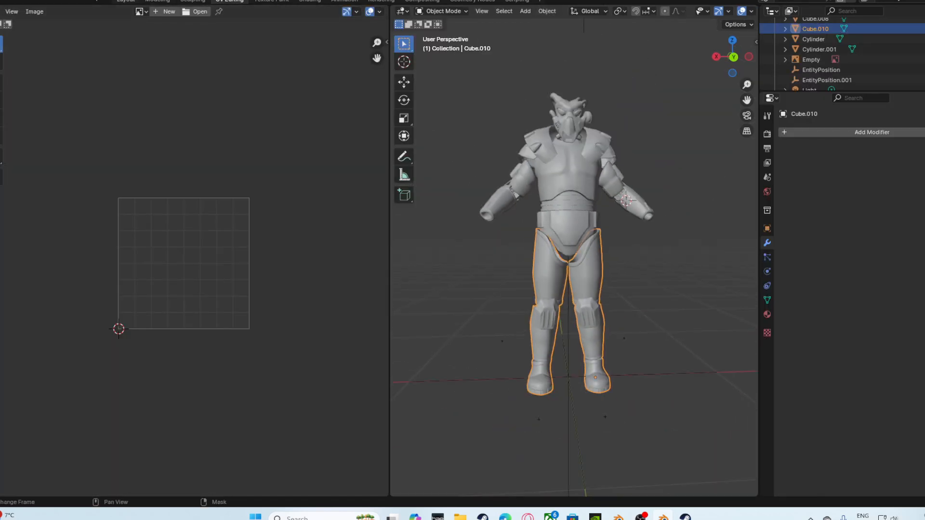
Switch to the Layout workspace and deselect all objects in the armour scene.
click(125, 2)
middle_drag(386, 260, 529, 231)
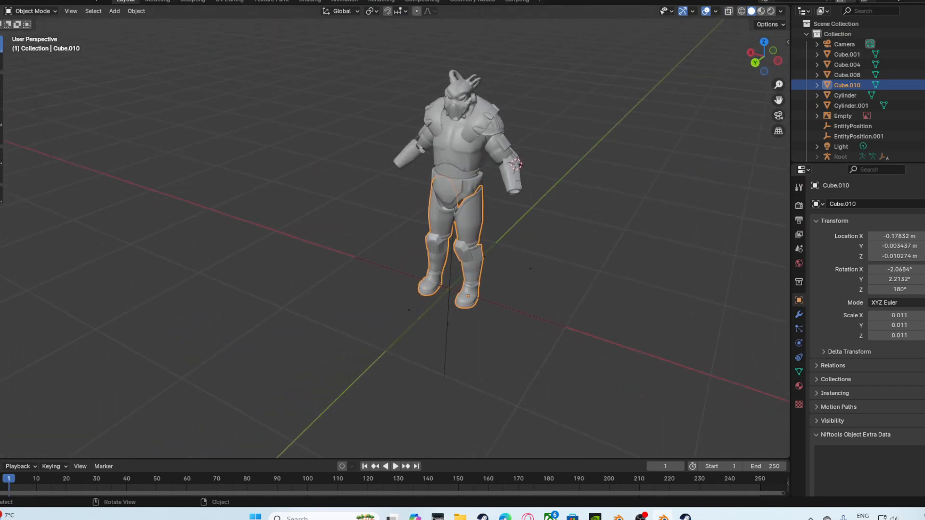
key(alt+a)
drag(779, 99, 749, 142)
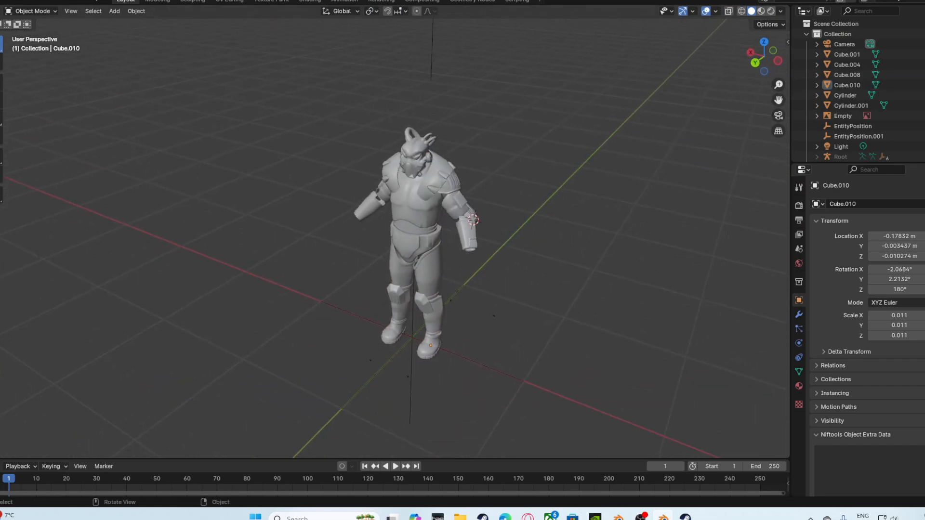
Examine the full armour model and its separate horned helmet from the front and side.
middle_drag(409, 241, 430, 232)
scroll(430, 232, up, 1)
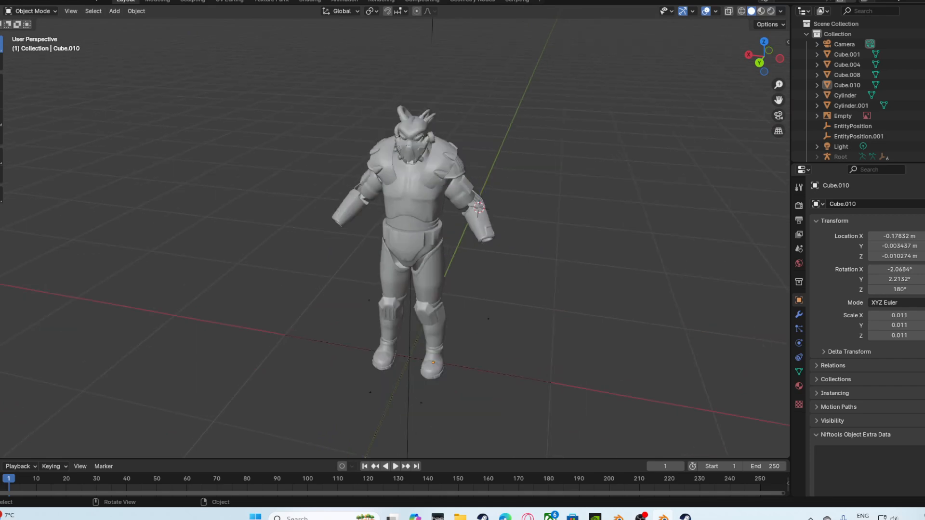
scroll(414, 241, down, 2)
drag(778, 100, 777, 125)
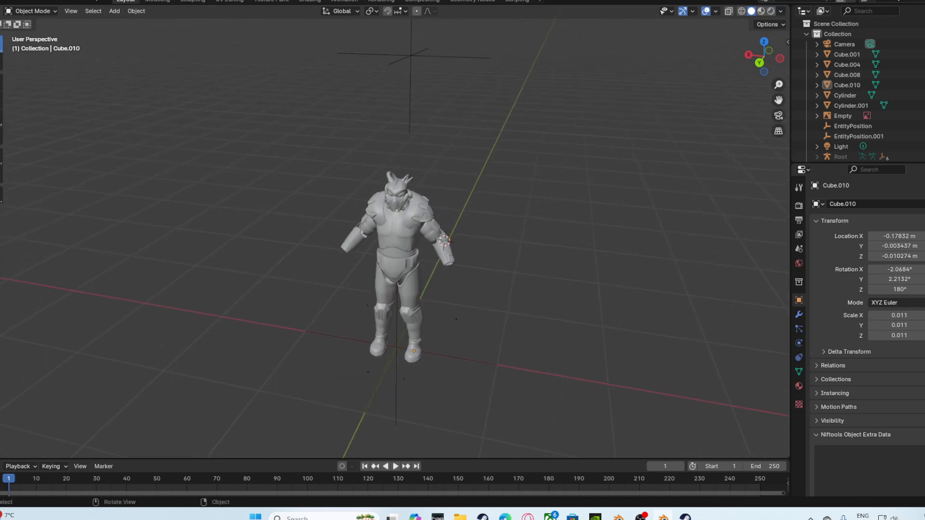
scroll(414, 192, up, 5)
click(415, 139)
middle_drag(415, 139, 212, 144)
scroll(395, 240, down, 4)
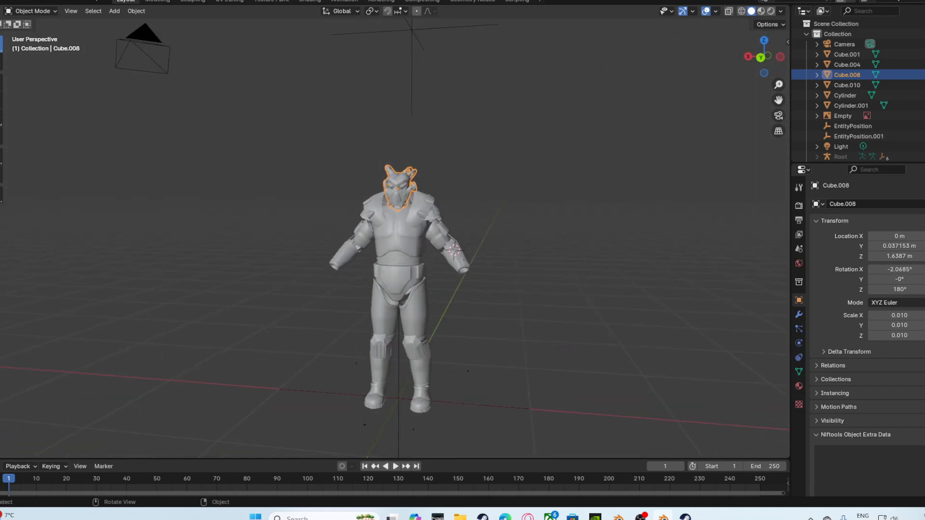
scroll(395, 240, down, 4)
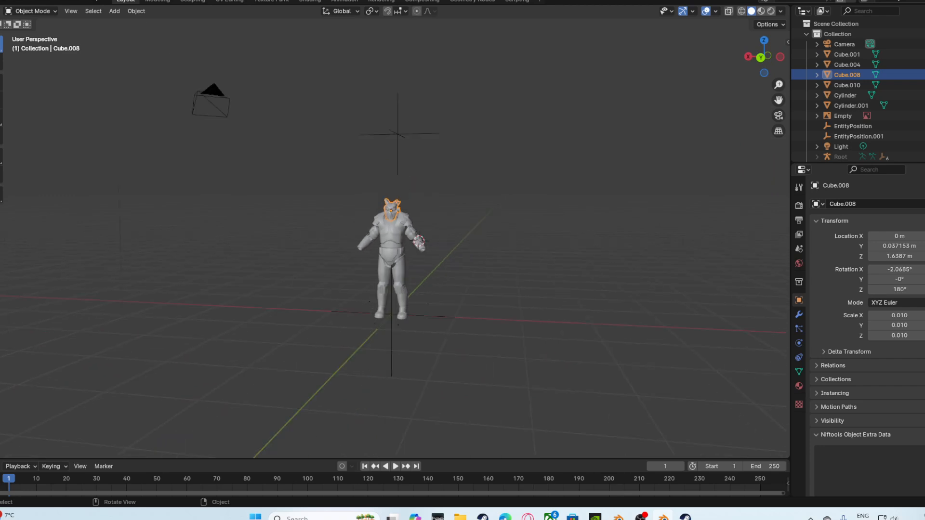
scroll(395, 241, up, 4)
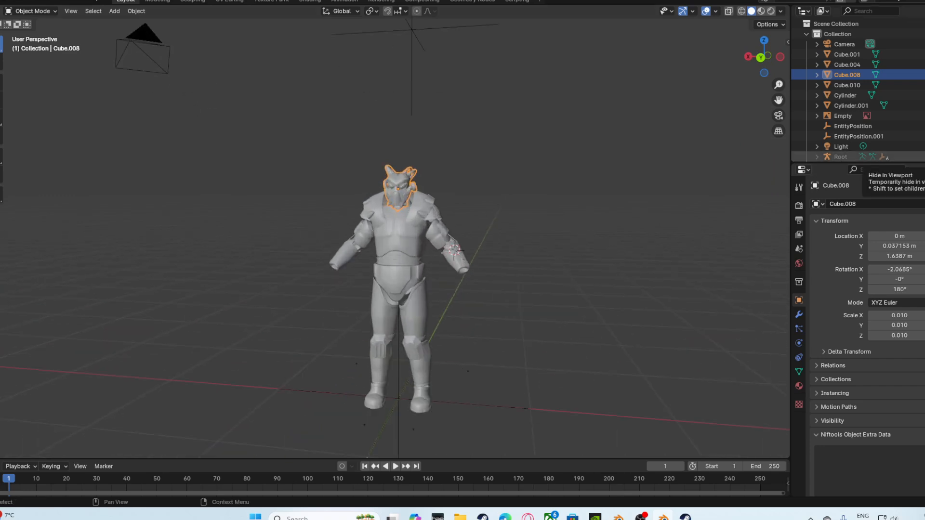
Delete the Root and Root.001 armatures, both Scene Root objects, both EntityPosition empties and the Light from the scene.
click(840, 157)
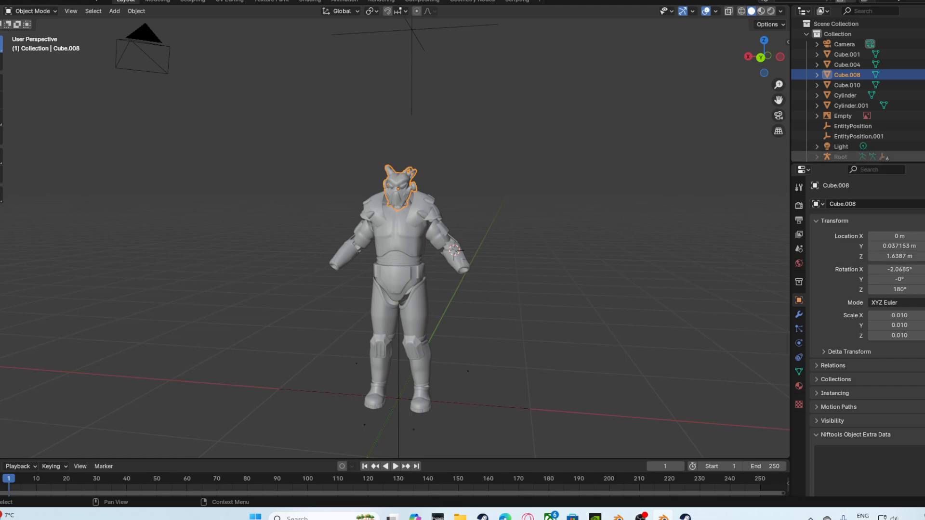
scroll(844, 91, down, 2)
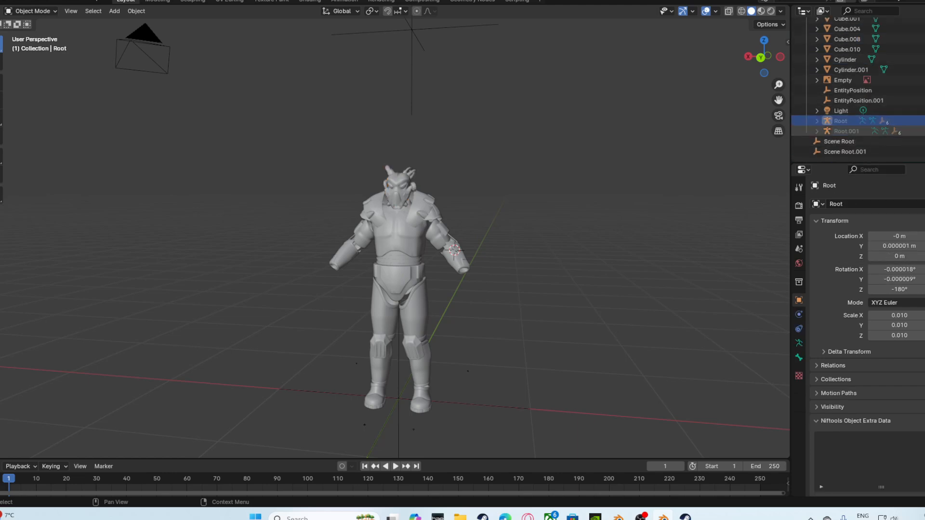
ctrl+click(846, 131)
ctrl+click(839, 142)
ctrl+click(845, 151)
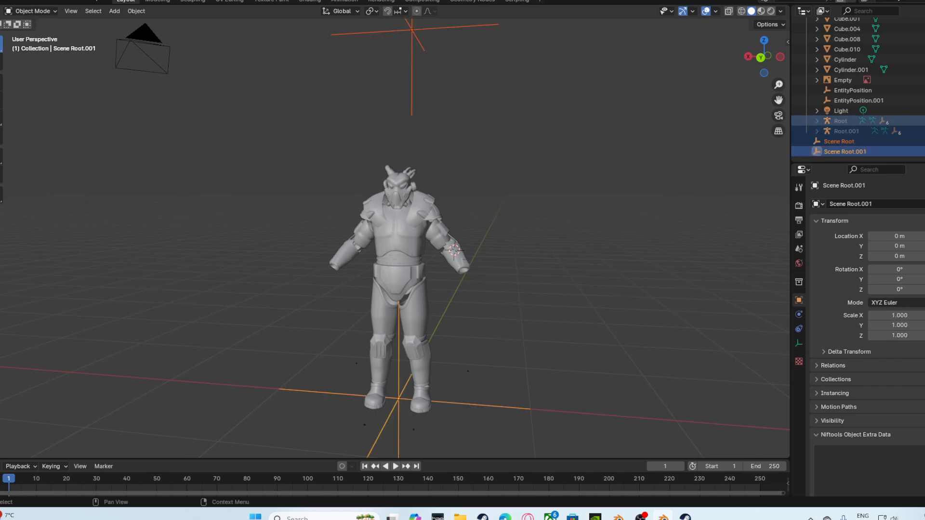
ctrl+click(840, 111)
ctrl+click(859, 101)
ctrl+click(853, 90)
ctrl+click(841, 110)
right_click(840, 111)
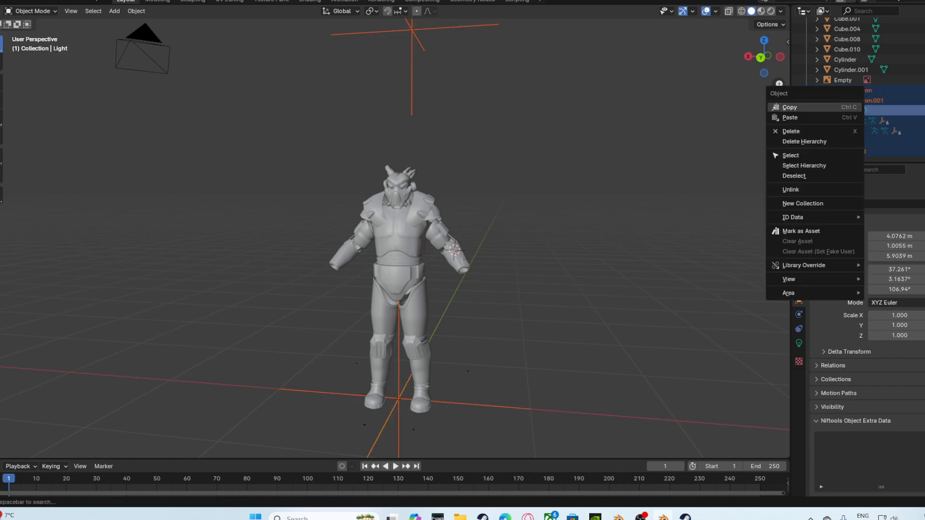
click(790, 131)
Delete Camera.001, Camera.002 and all the foot, hand and spine IK target empties, including their .001 duplicates.
scroll(848, 73, up, 5)
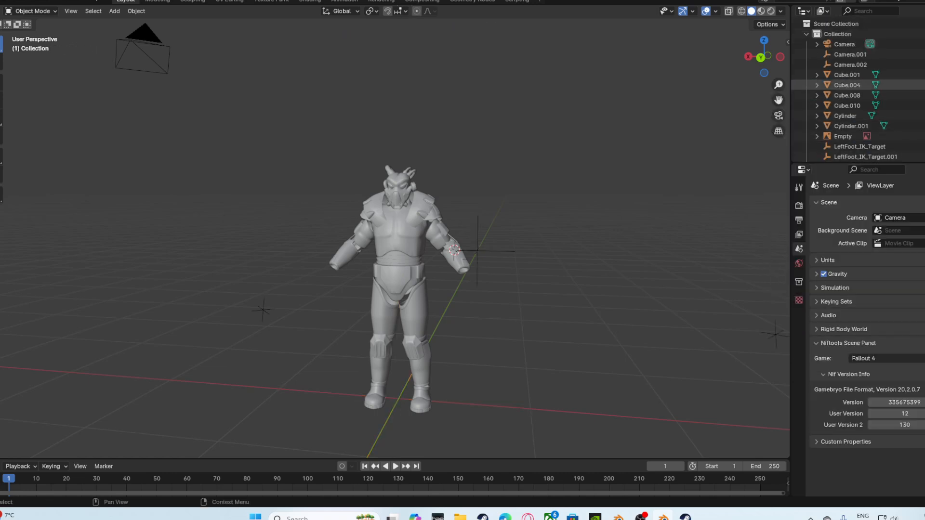
click(851, 65)
scroll(858, 105, down, 2)
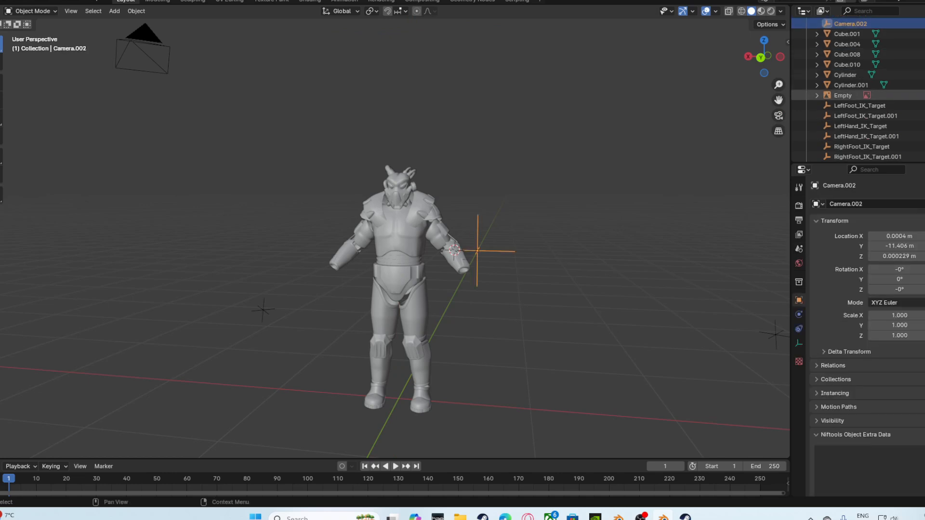
click(859, 106)
ctrl+click(865, 116)
ctrl+click(860, 126)
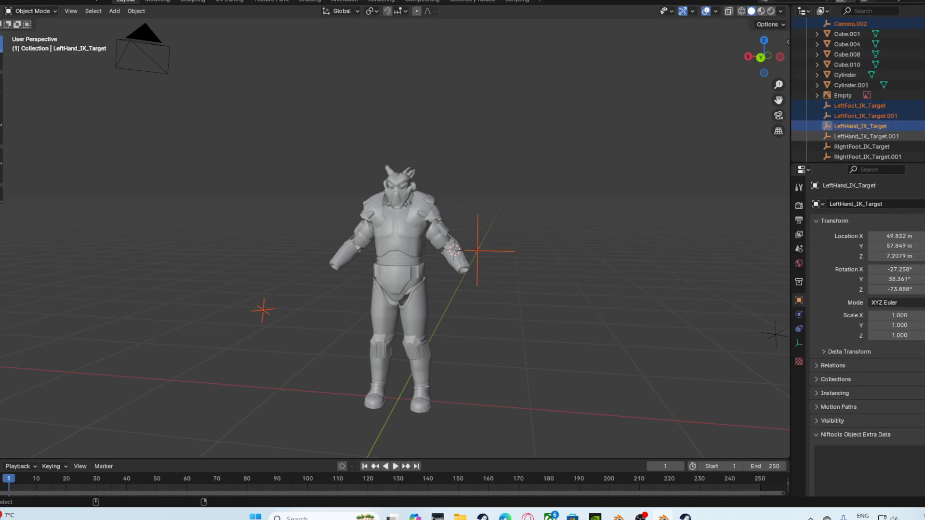
ctrl+click(866, 136)
scroll(862, 110, down, 3)
ctrl+click(861, 100)
ctrl+click(866, 110)
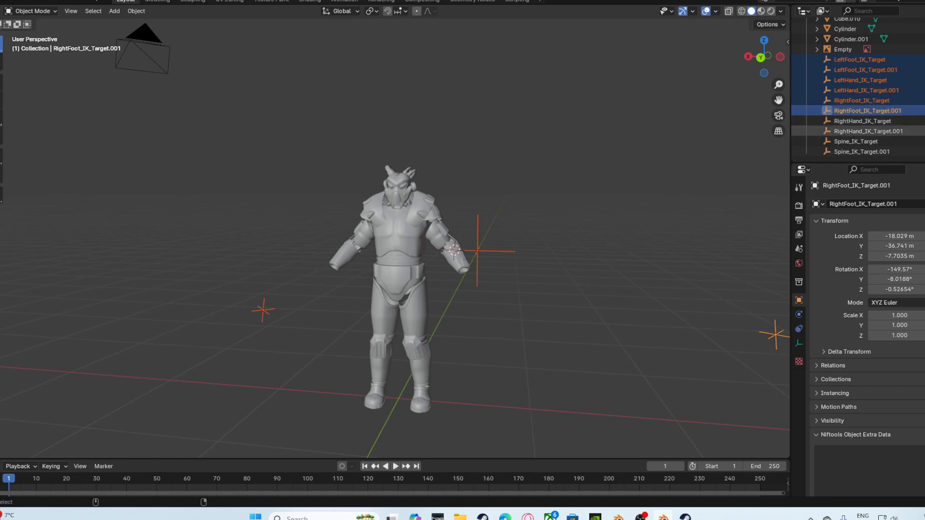
ctrl+click(868, 131)
ctrl+click(862, 121)
ctrl+click(856, 141)
ctrl+click(862, 152)
right_click(819, 131)
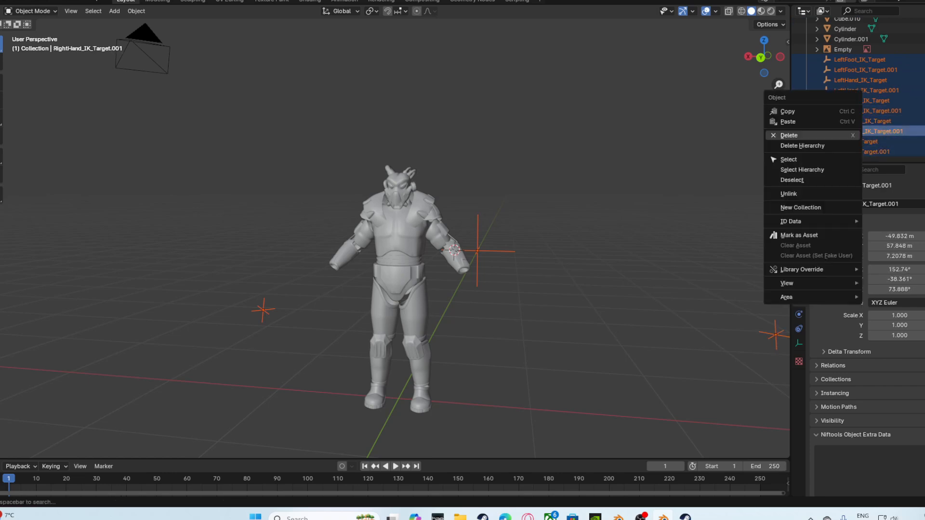
click(819, 133)
Review the cleaned-up armour scene and check where the Empty object sits on the model.
middle_drag(602, 227, 603, 239)
click(843, 116)
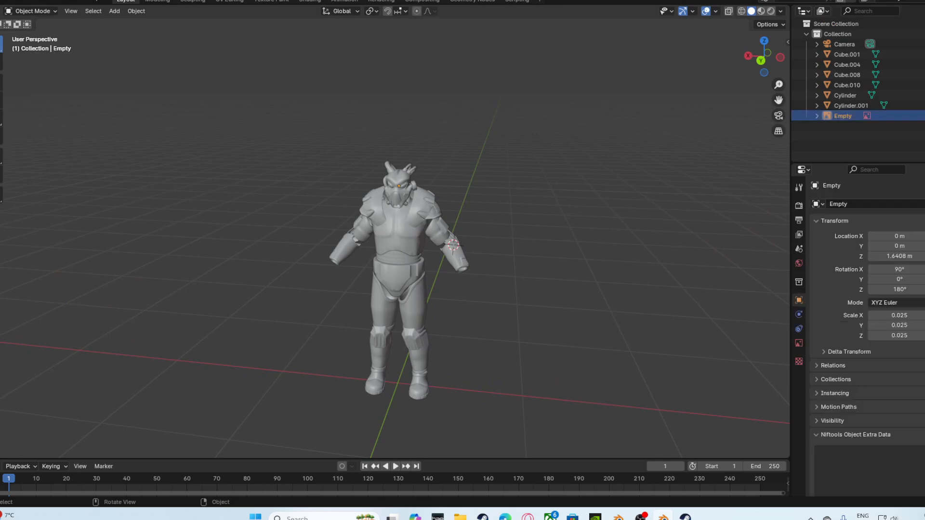
click(602, 217)
scroll(602, 216, up, 4)
scroll(602, 217, down, 6)
mouse_move(602, 217)
middle_down()
mouse_move(525, 227)
mouse_move(609, 226)
middle_up()
scroll(609, 225, down, 4)
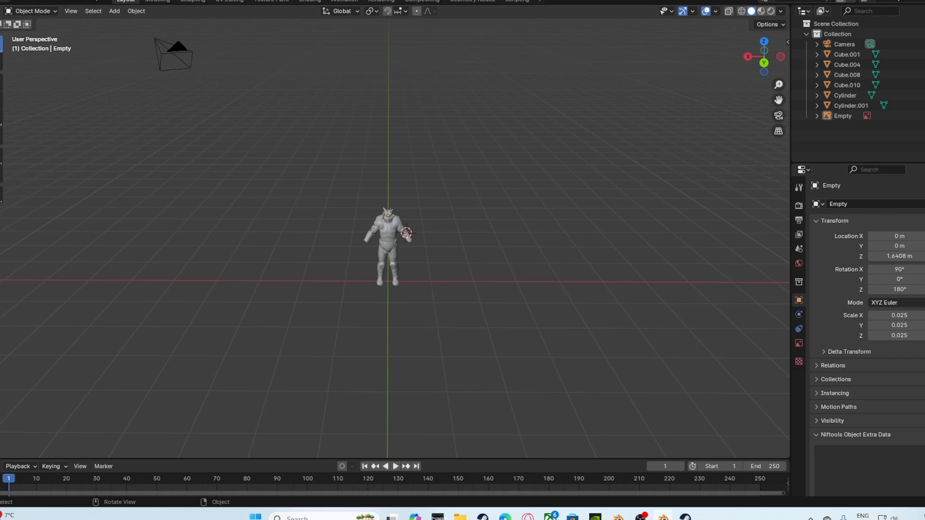
click(7, 2)
key(Escape)
click(7, 1)
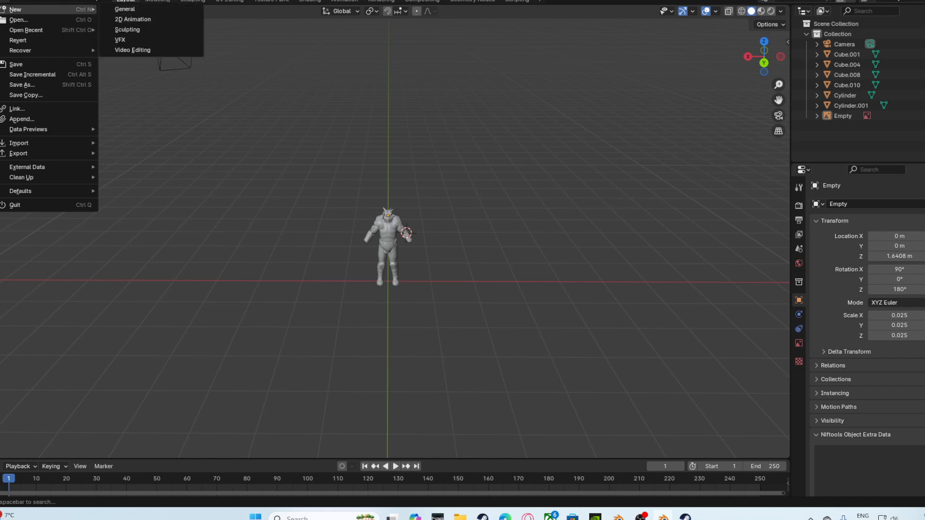
mouse_move(48, 143)
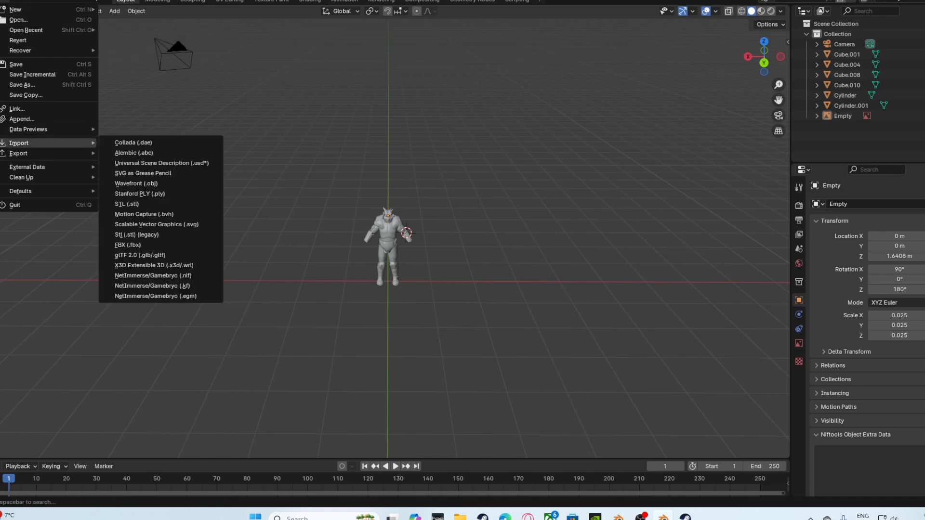
Switch to File Explorer and look through the Downloads, Pictures and Documents folders for the model files.
mouse_move(460, 517)
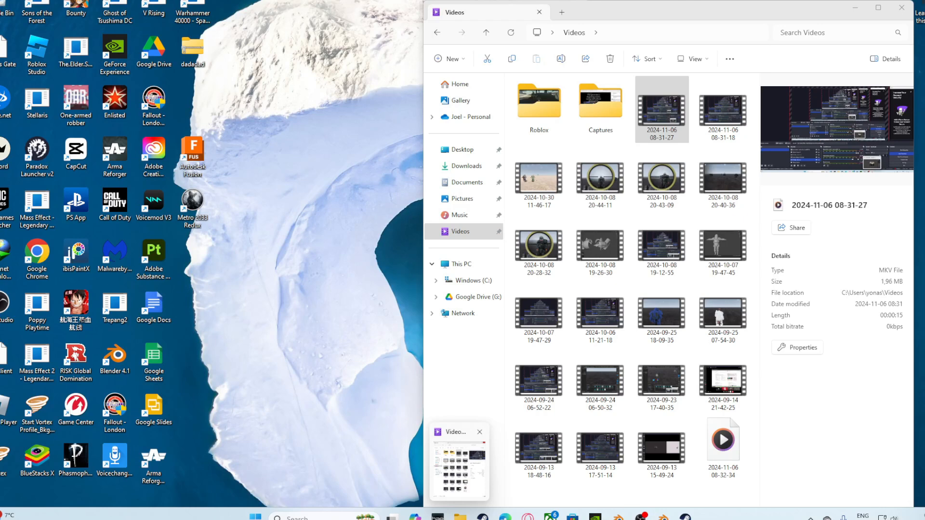
click(459, 467)
click(467, 165)
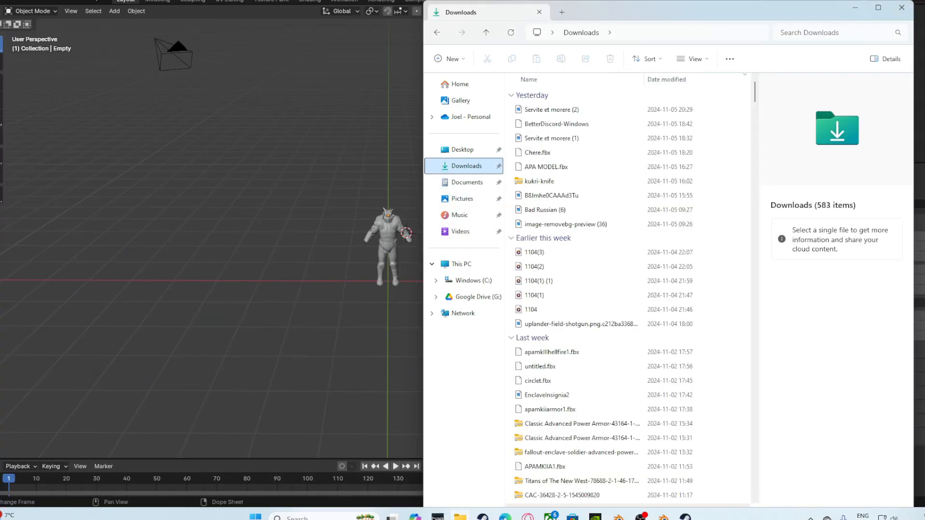
scroll(578, 209, down, 5)
scroll(578, 208, up, 4)
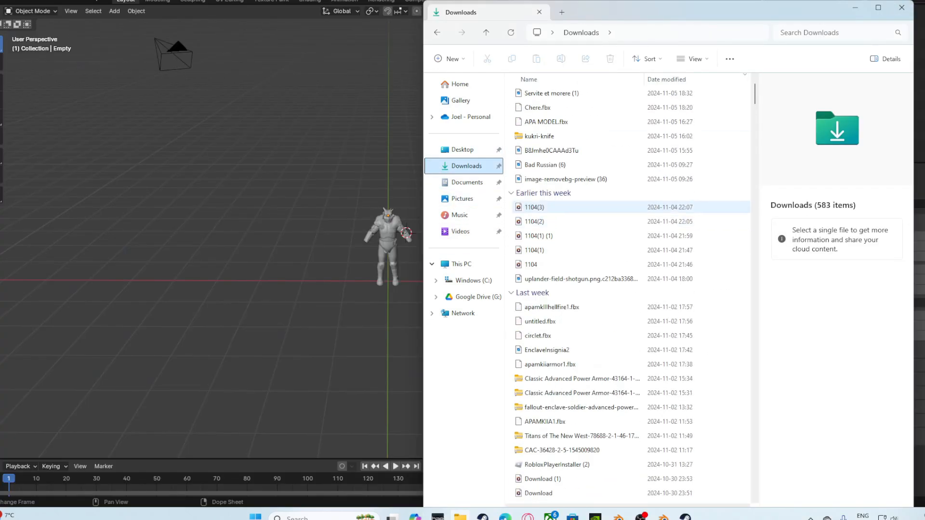
scroll(578, 208, up, 1)
click(467, 182)
click(462, 199)
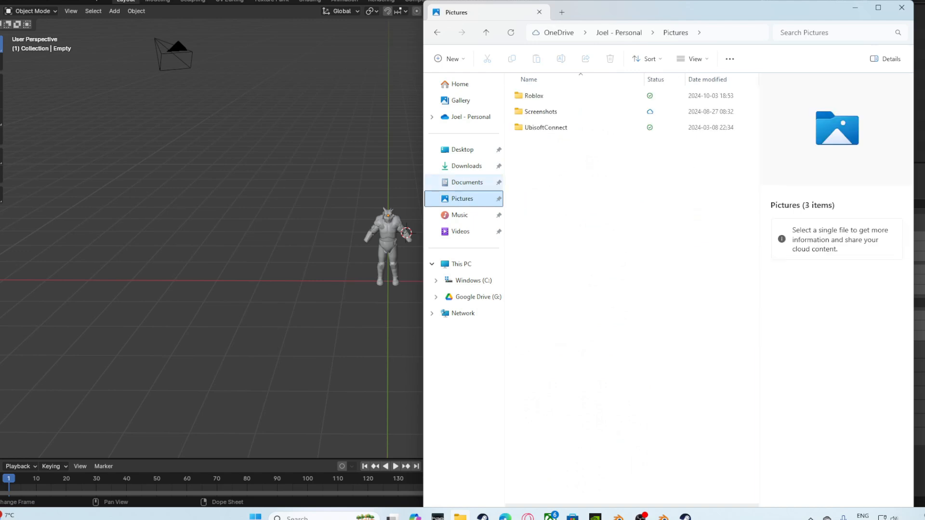
click(467, 182)
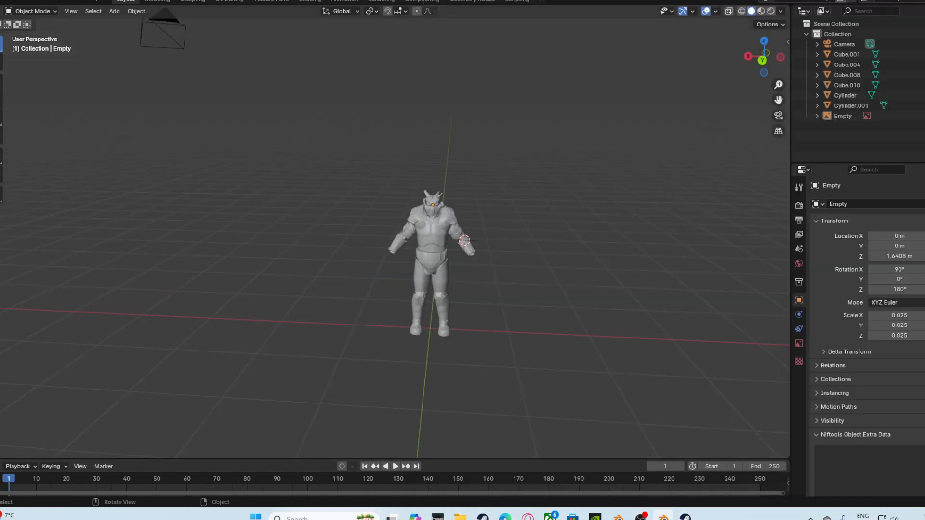
scroll(434, 251, up, 3)
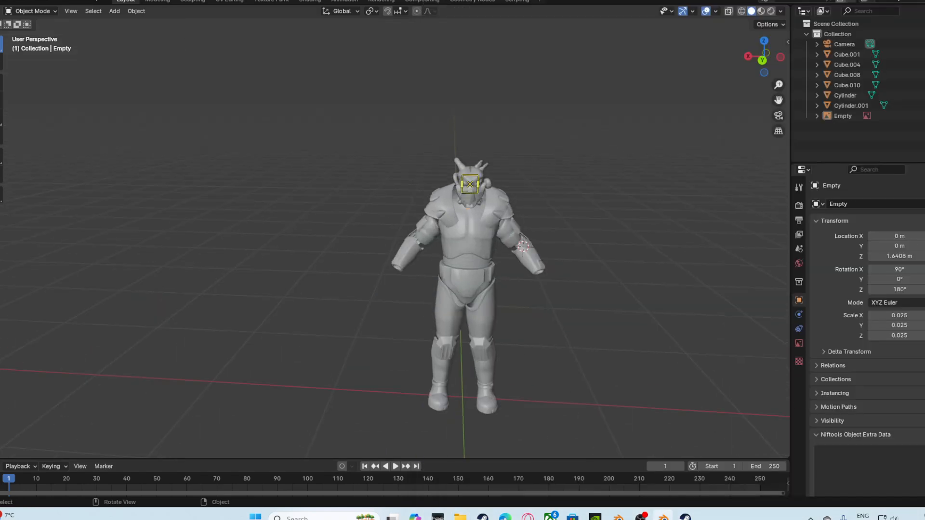
click(470, 190)
scroll(470, 191, up, 6)
middle_drag(470, 191, 398, 196)
click(569, 217)
middle_drag(569, 217, 573, 241)
key(r)
key(z)
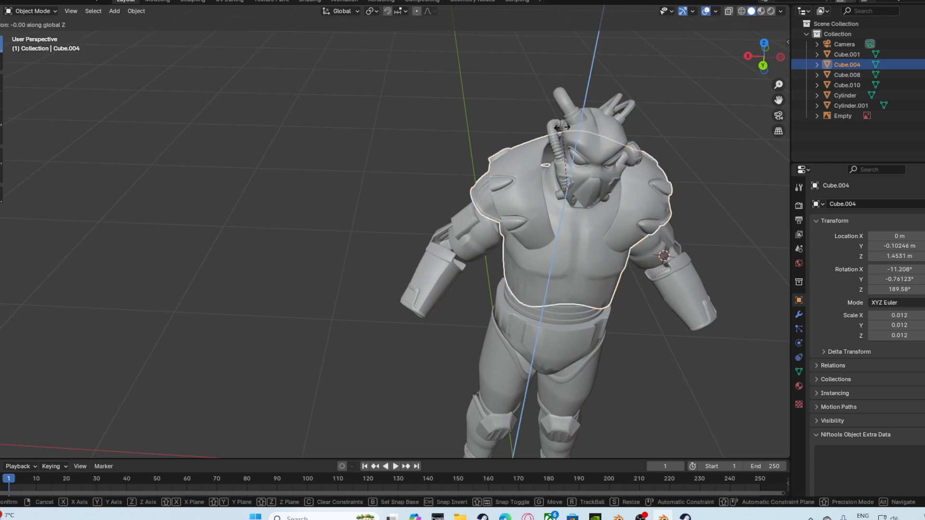
right_click(522, 106)
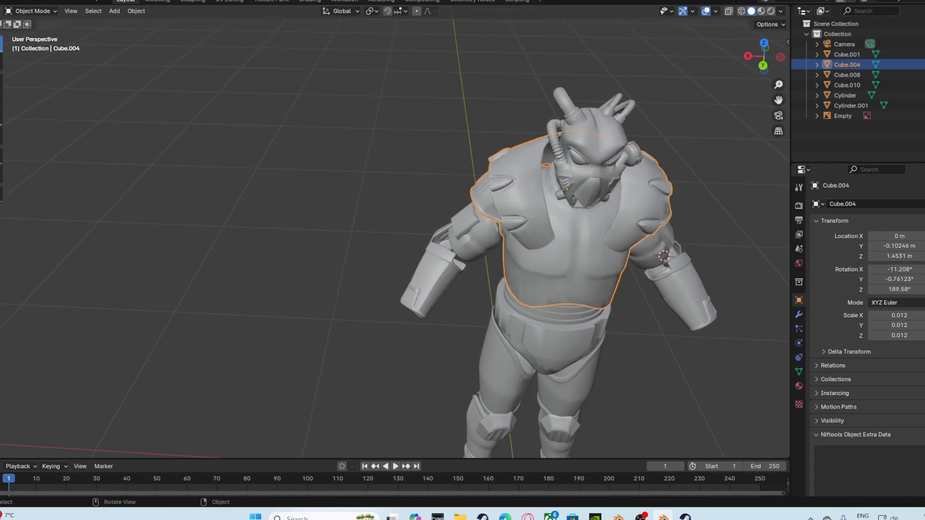
scroll(523, 105, down, 4)
click(522, 106)
Import UndersuitRigged (2).fbx from the Downloads folder as an FBX with the default import options.
click(4, 1)
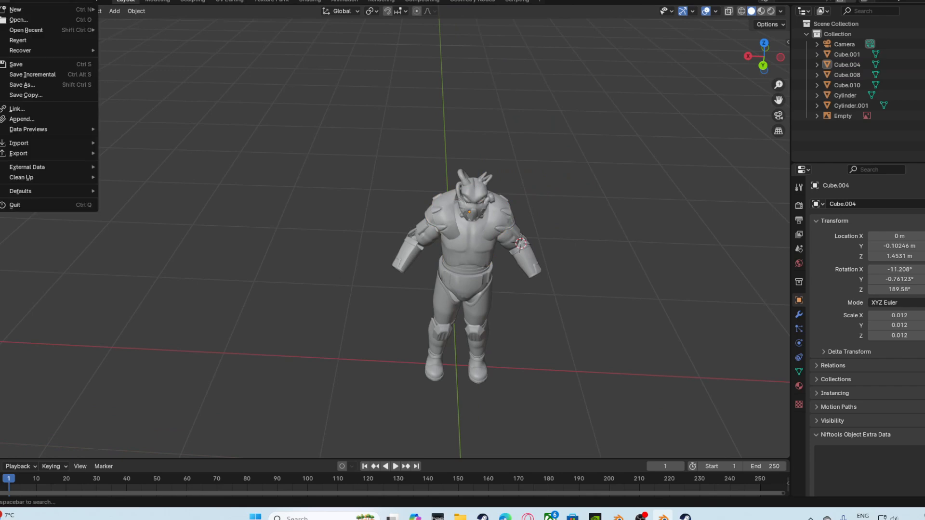
click(4, 2)
mouse_move(48, 143)
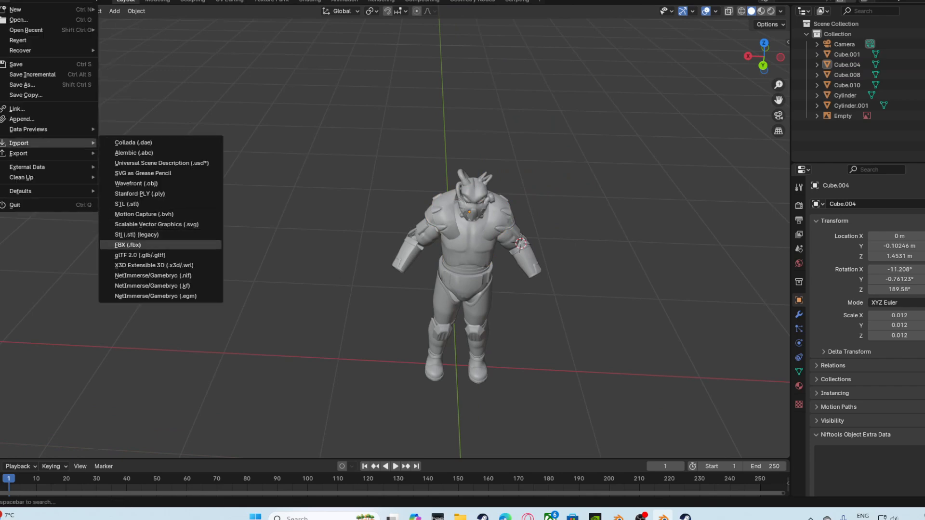
click(128, 245)
click(206, 202)
scroll(434, 204, down, 10)
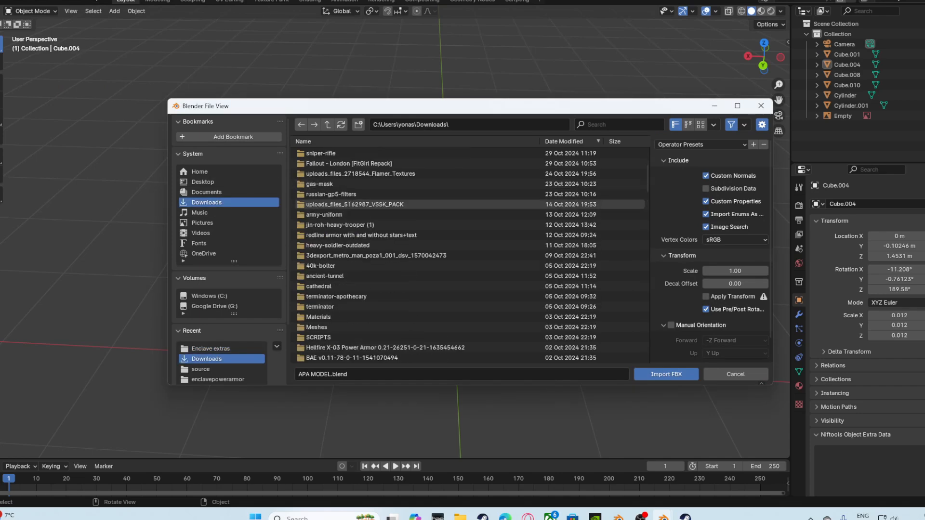
scroll(434, 204, down, 7)
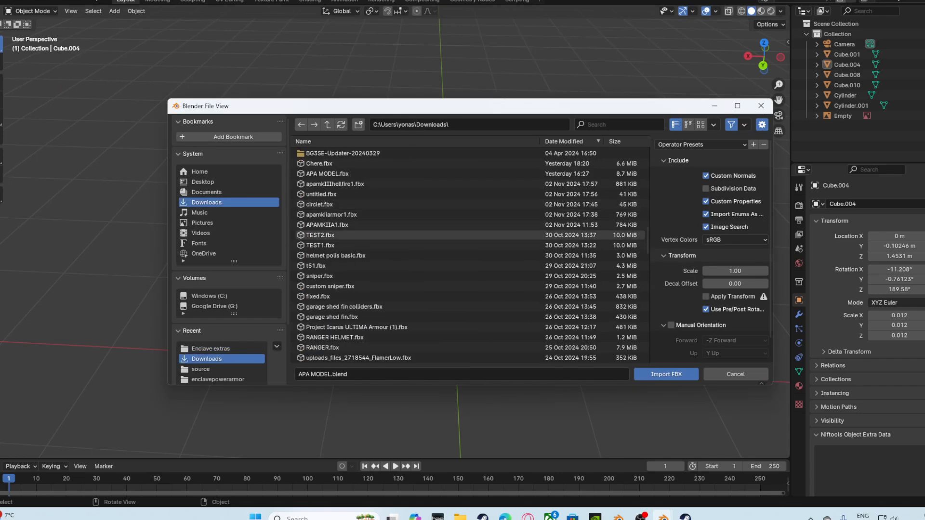
scroll(434, 225, down, 6)
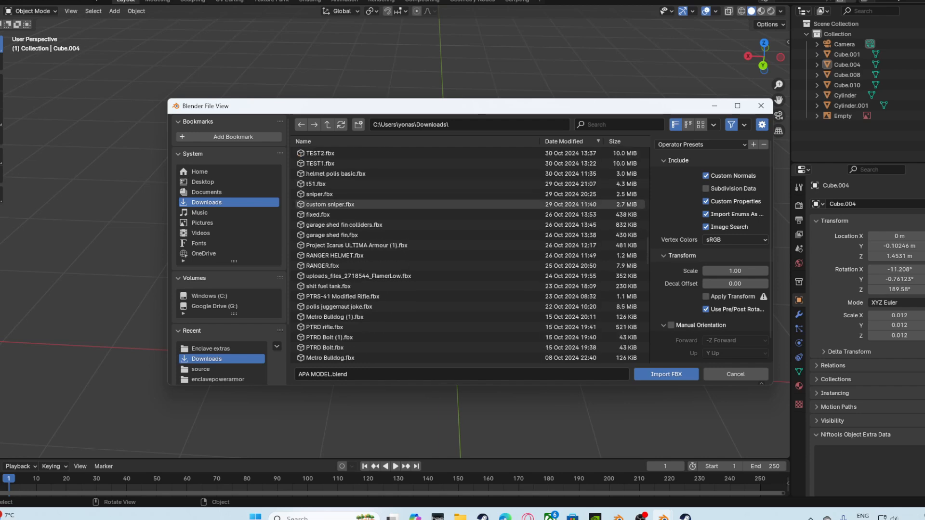
scroll(433, 225, down, 2)
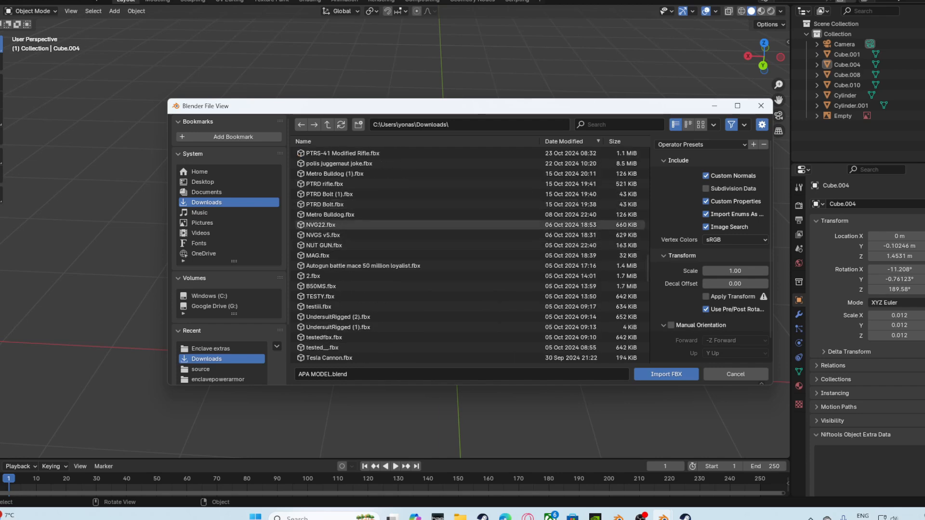
click(433, 317)
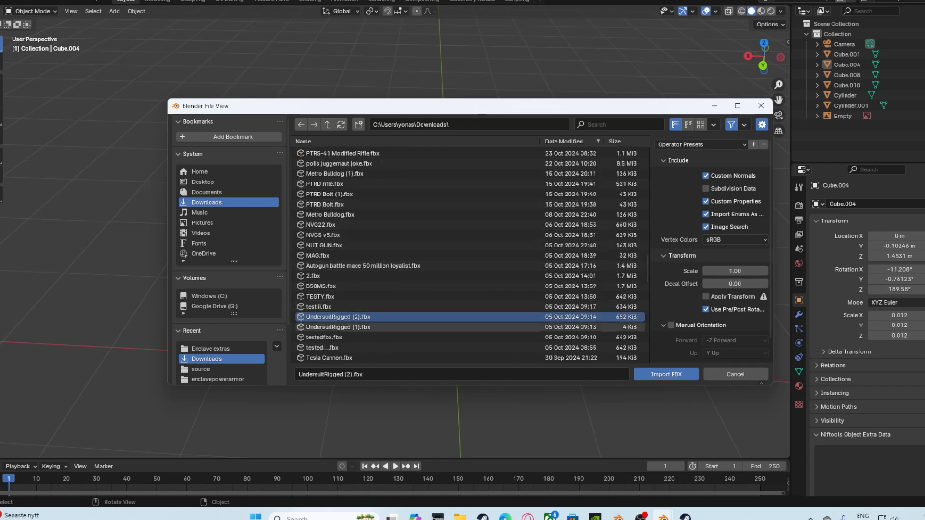
click(667, 375)
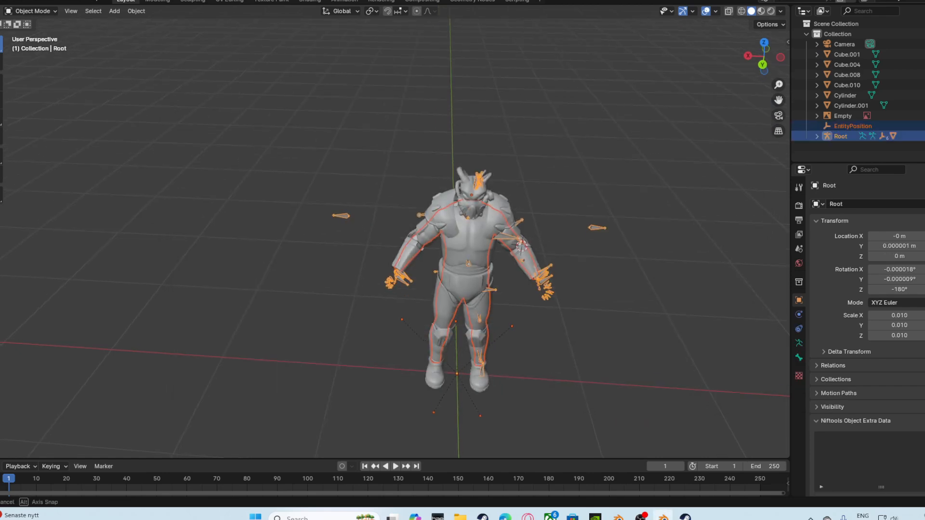
Hide the imported Root armature and examine how the undersuit fits inside the power armour.
middle_drag(578, 328, 785, 273)
key(h)
scroll(548, 296, up, 4)
middle_drag(554, 272, 414, 251)
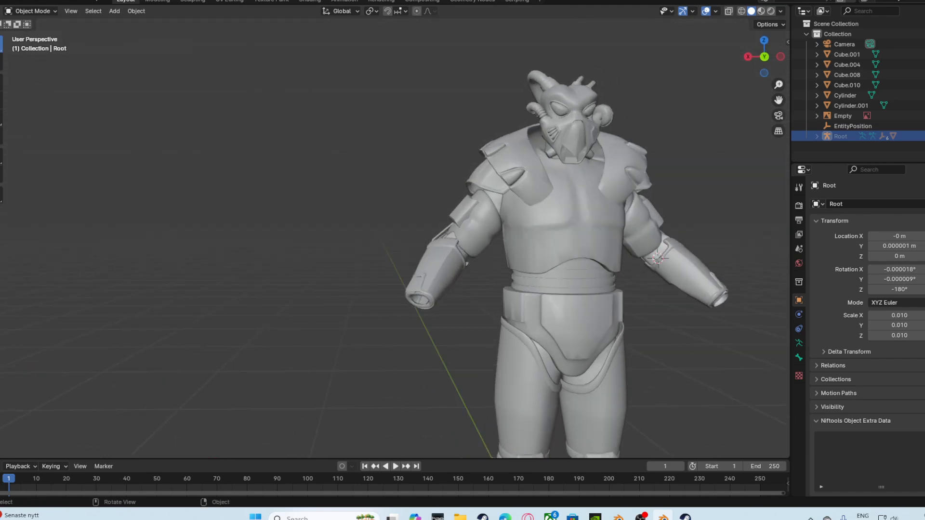
scroll(482, 265, down, 4)
drag(778, 99, 732, 77)
mouse_move(424, 260)
middle_down()
mouse_move(468, 277)
mouse_move(477, 301)
mouse_move(429, 277)
middle_up()
scroll(477, 289, up, 2)
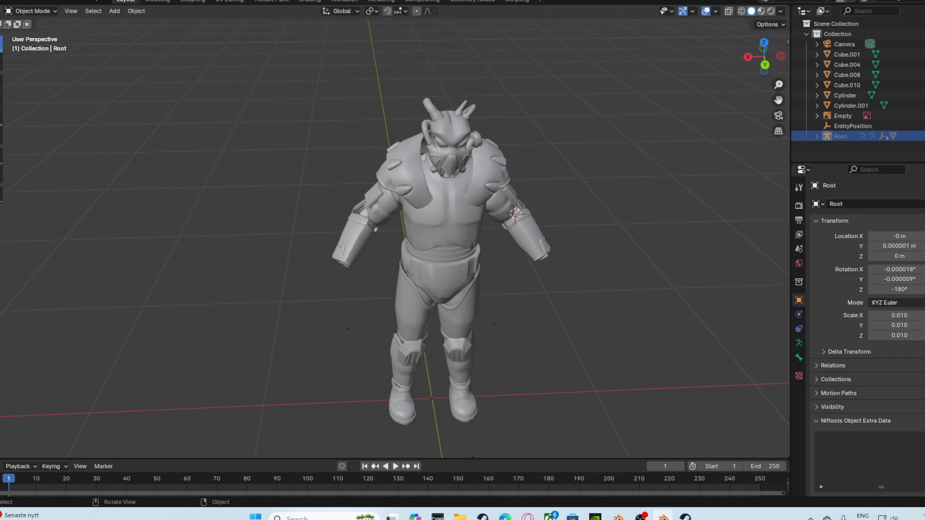
drag(779, 100, 752, 114)
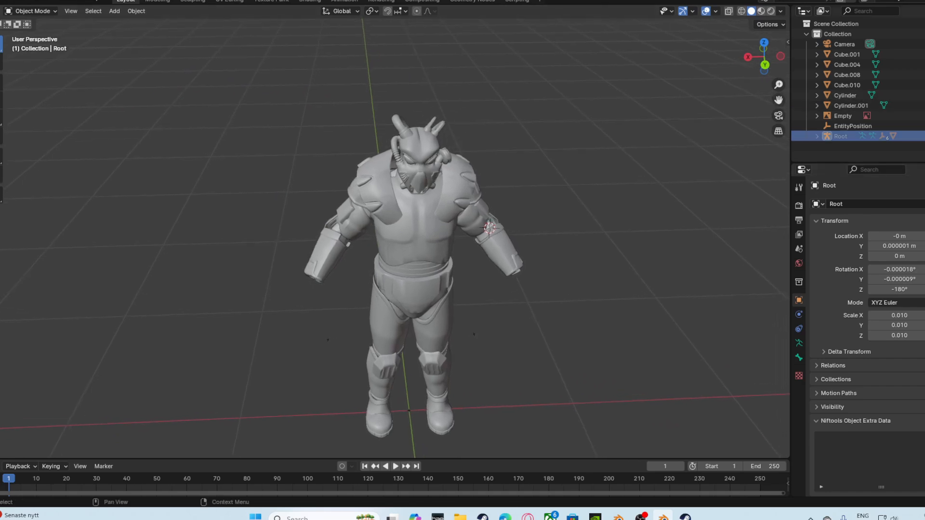
Unhide the Root armature to show its bones, and hide it again.
key(alt+h)
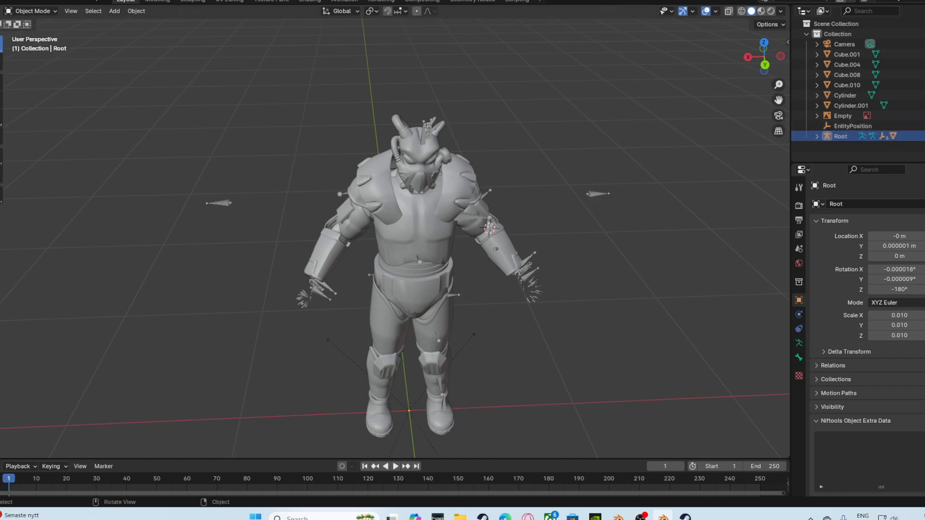
click(528, 271)
key(h)
Select the Undersuit mesh at the elbow gap in the armour and view its outline from the front.
scroll(395, 238, up, 4)
middle_drag(395, 238, 361, 230)
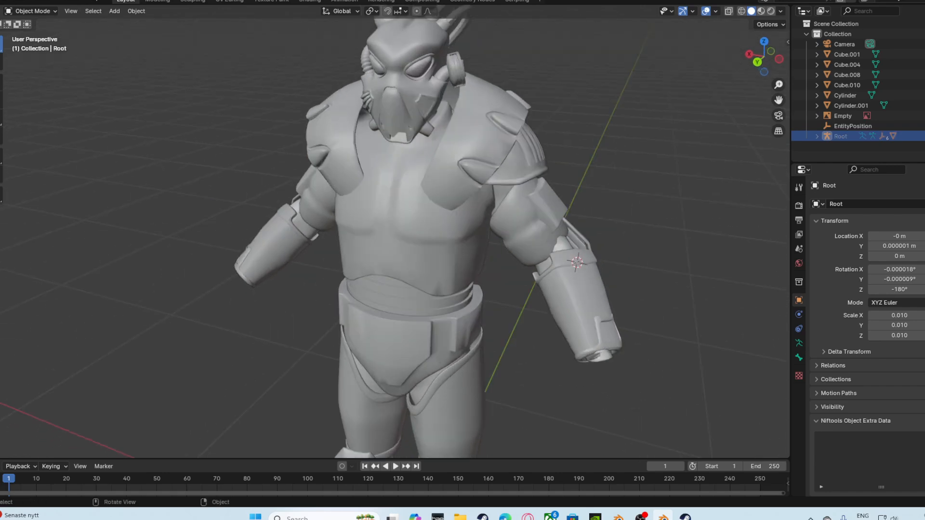
click(561, 244)
middle_drag(554, 248, 583, 253)
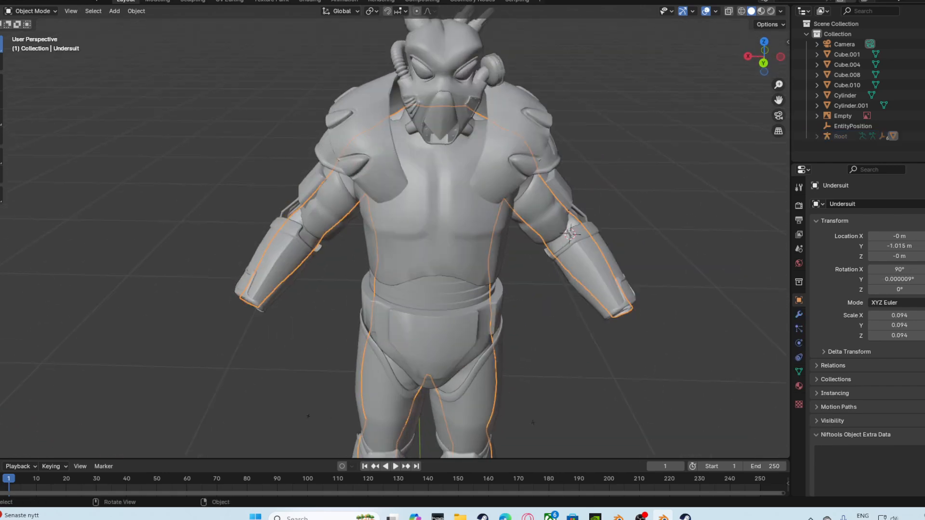
Select the chest armour piece and display its material.
click(450, 212)
middle_drag(450, 212, 489, 183)
scroll(452, 216, down, 3)
scroll(452, 215, up, 4)
scroll(478, 180, down, 4)
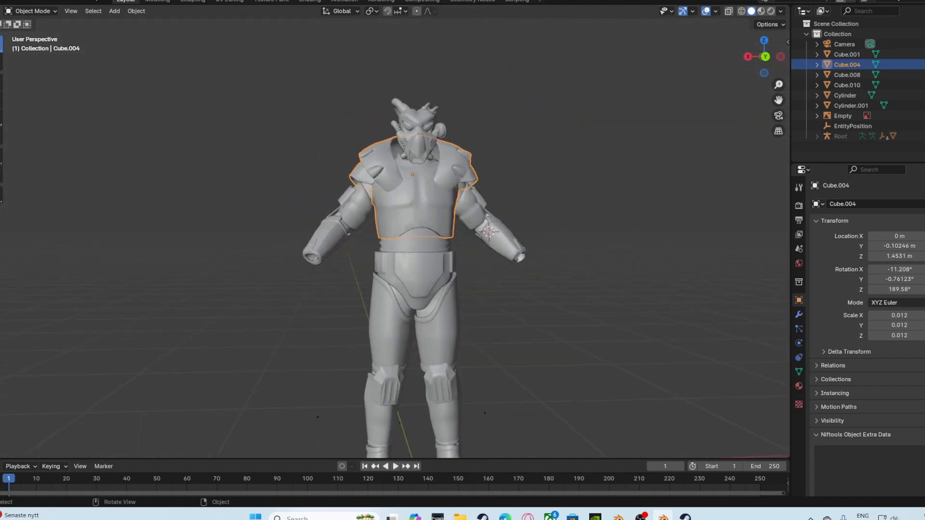
click(799, 386)
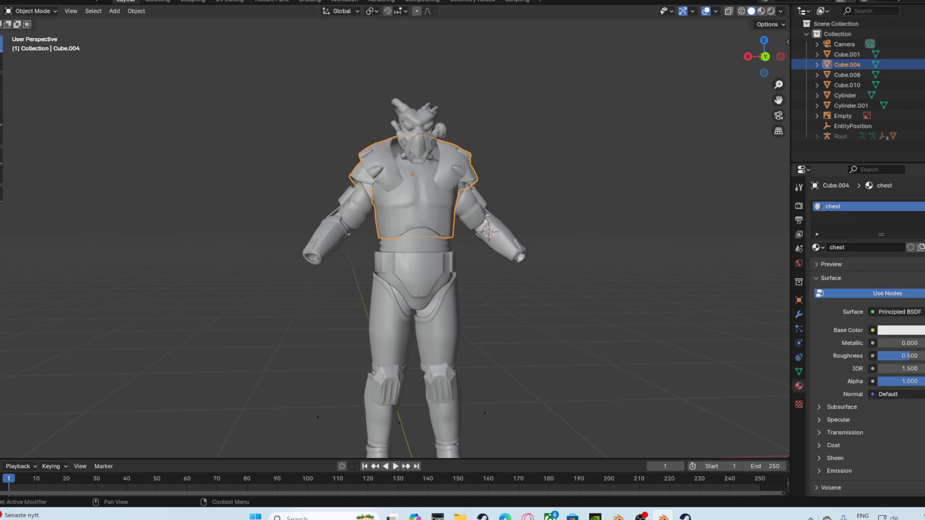
Check which material is assigned to each of the pelvis, abdomen, arm, leg and helmet pieces.
click(420, 281)
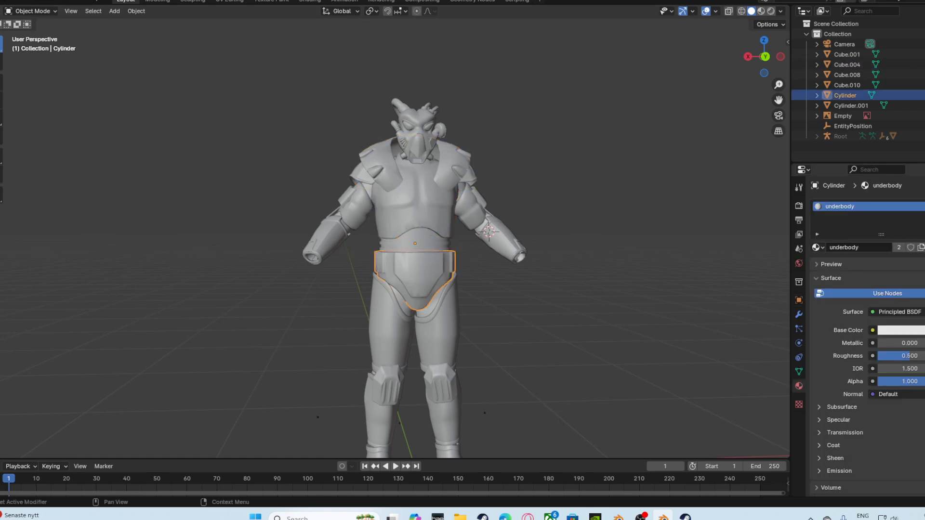
click(420, 244)
click(415, 279)
click(415, 243)
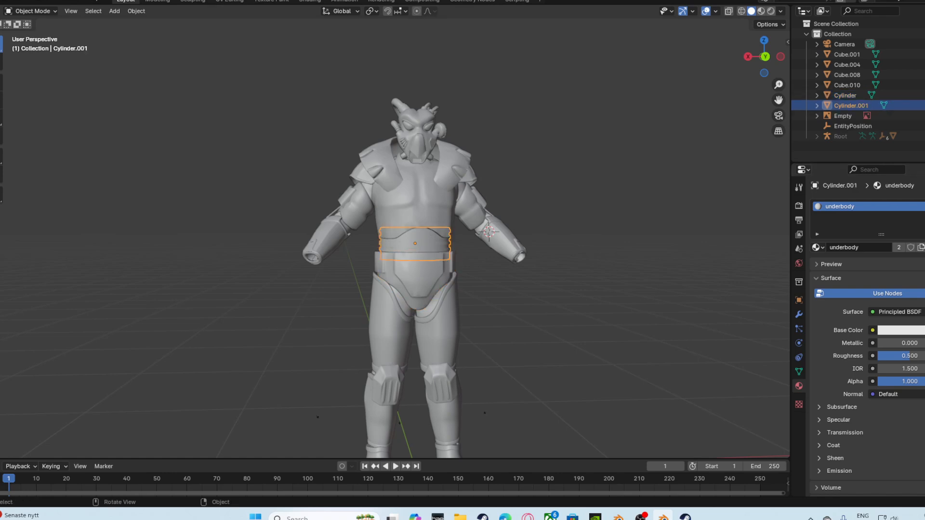
click(470, 207)
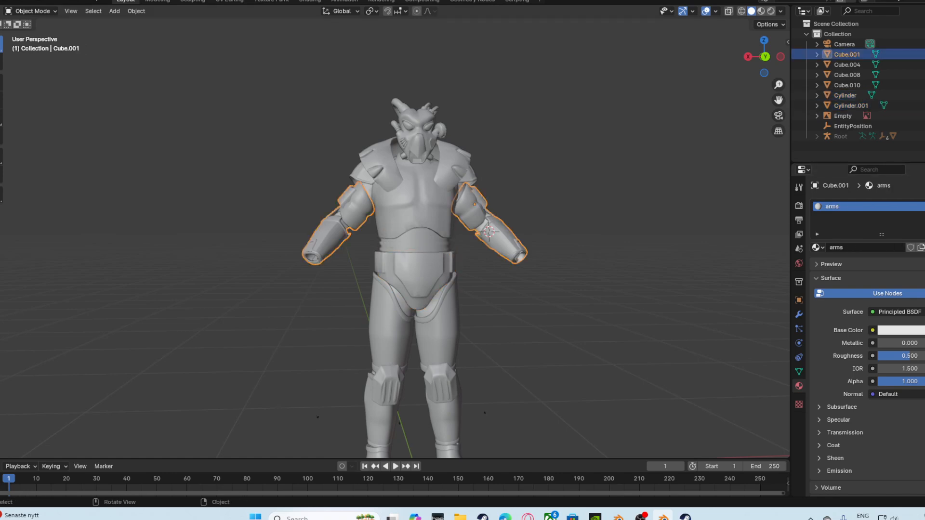
click(438, 337)
click(472, 210)
click(418, 131)
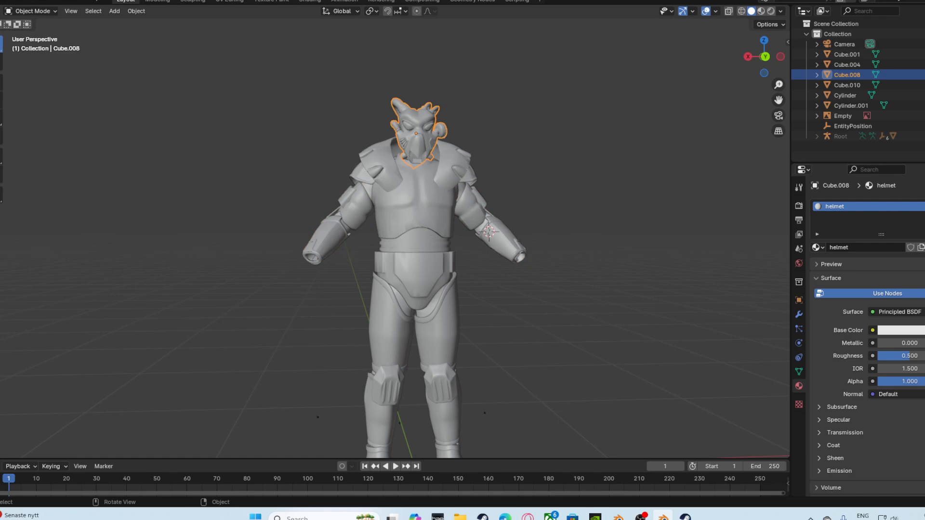
click(417, 202)
middle_drag(417, 207, 408, 227)
scroll(409, 227, down, 3)
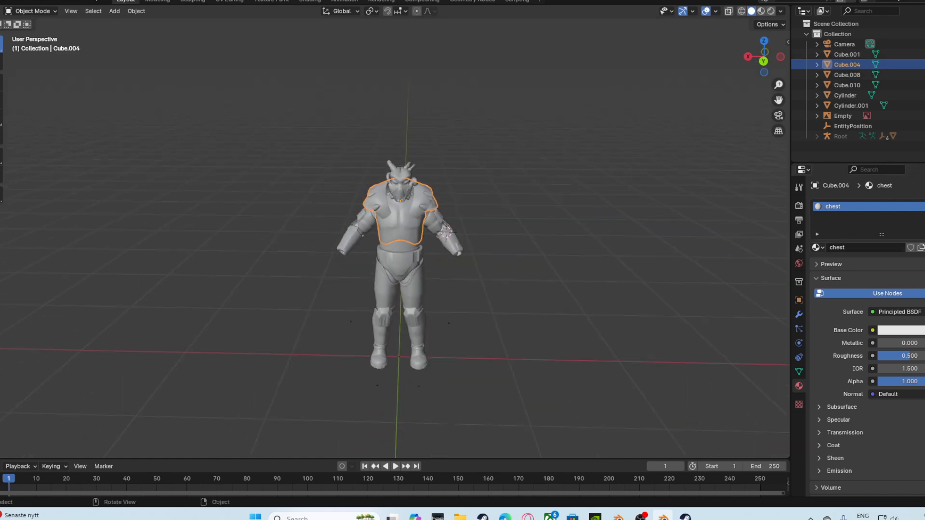
scroll(385, 234, up, 5)
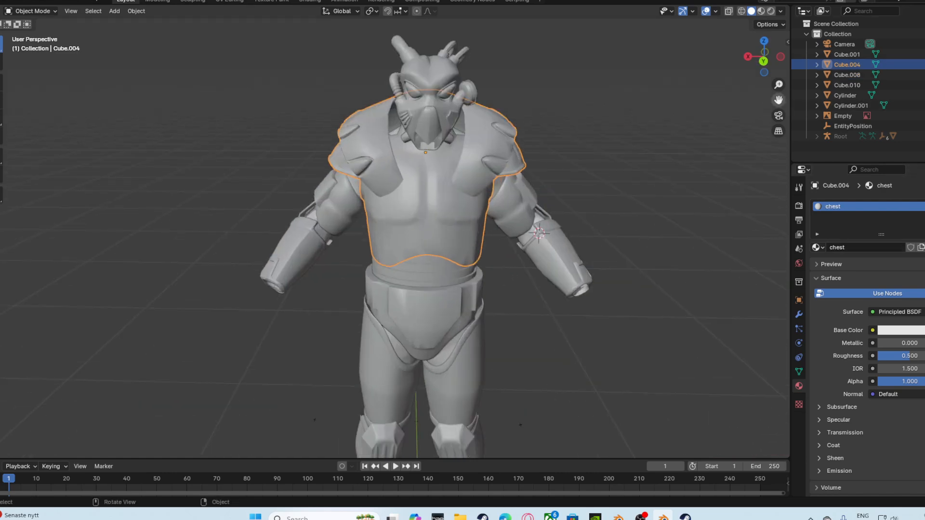
mouse_move(779, 100)
mouse_down()
mouse_move(777, 85)
mouse_move(779, 99)
mouse_up()
middle_drag(414, 231, 394, 231)
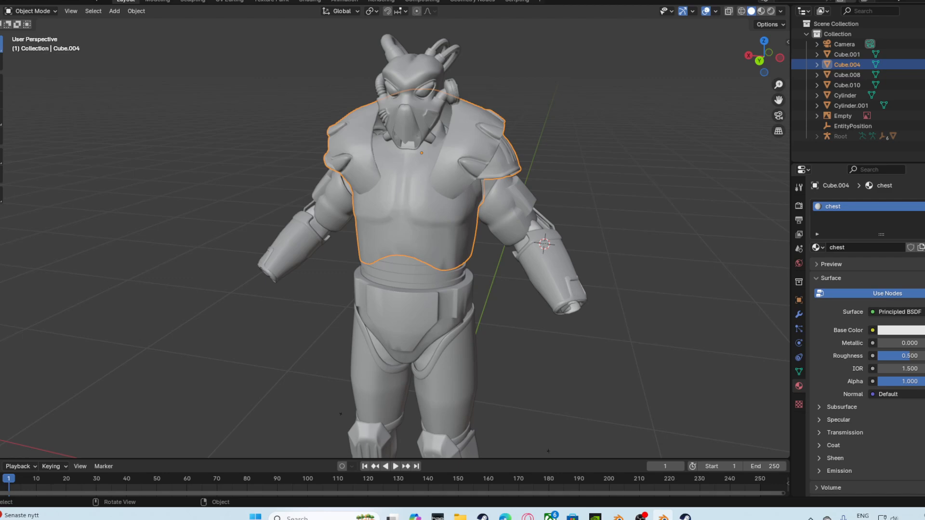
scroll(409, 236, down, 3)
mouse_move(409, 236)
middle_down()
mouse_move(342, 236)
mouse_move(436, 267)
mouse_move(410, 260)
mouse_move(424, 244)
mouse_move(417, 227)
mouse_move(470, 223)
mouse_move(419, 237)
middle_up()
scroll(409, 236, up, 4)
scroll(409, 236, down, 4)
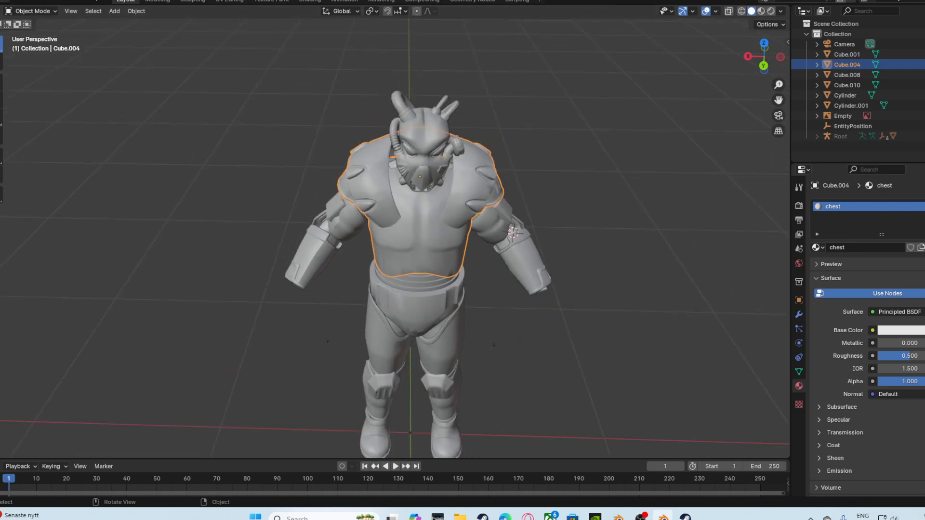
Show the FBX (.fbx) export format for the armour model.
click(3, 1)
middle_drag(414, 241, 439, 225)
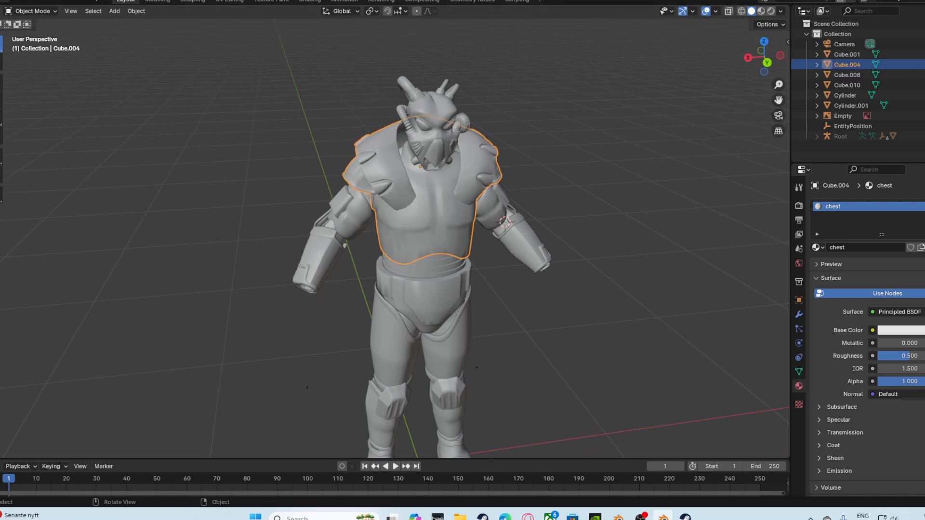
click(3, 1)
mouse_move(29, 153)
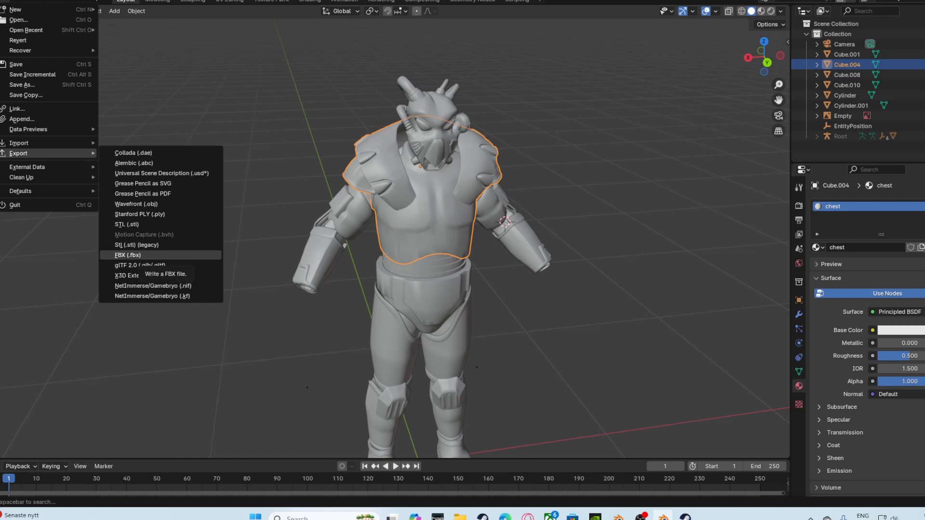
click(127, 255)
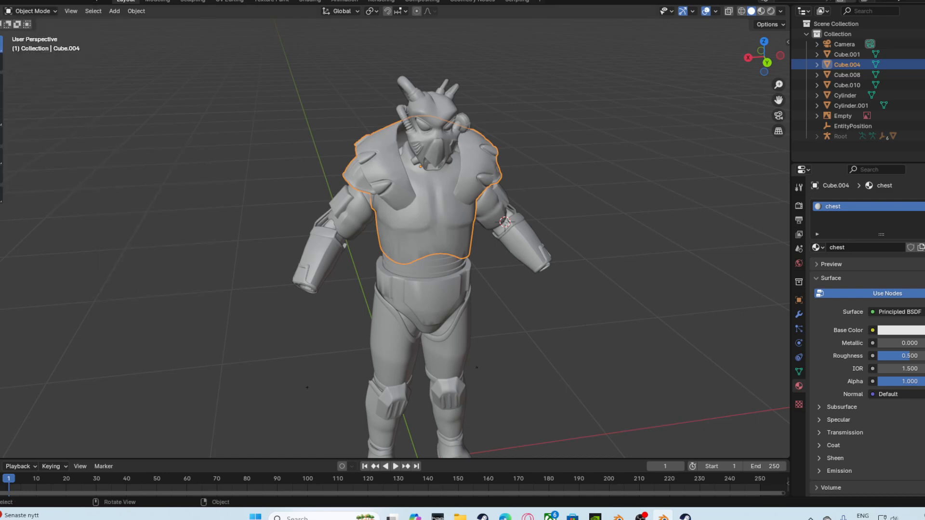
Launch Adobe Substance 3D Painter and dismiss its welcome dialog.
click(299, 517)
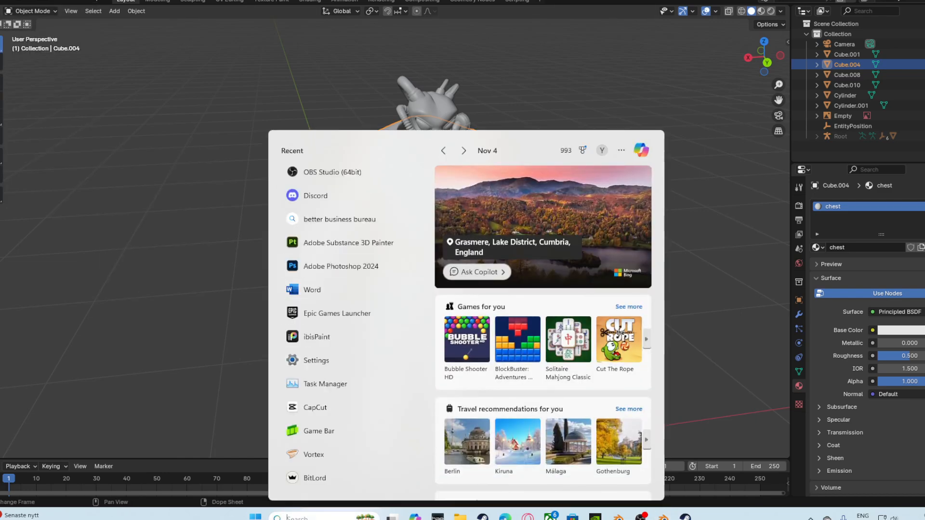
click(348, 243)
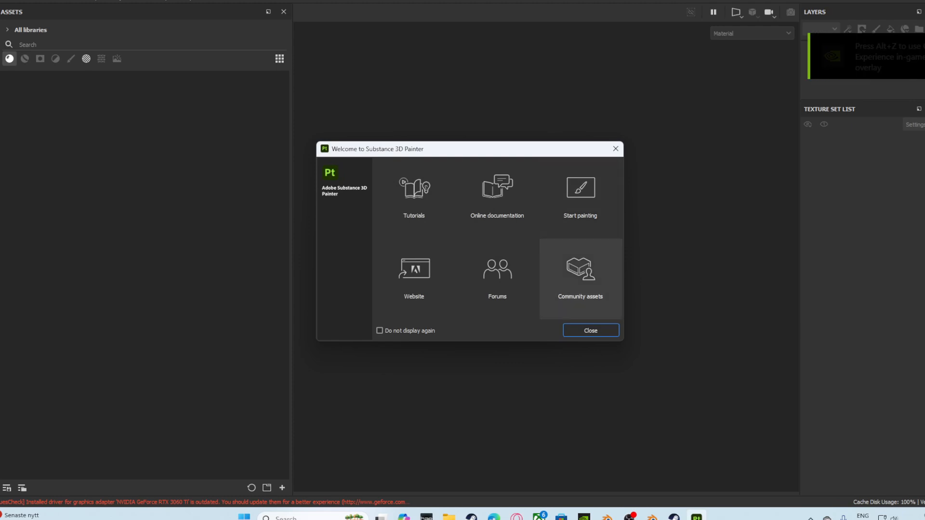
click(590, 328)
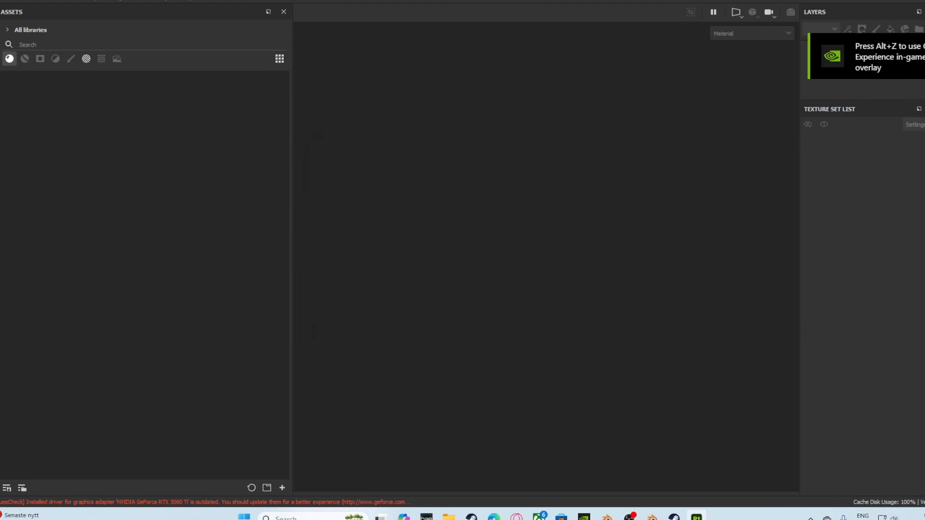
Open the recent project C:/BOS PA M/TEXTURES/env.spp.
key(alt+f)
key(Down)
key(Down)
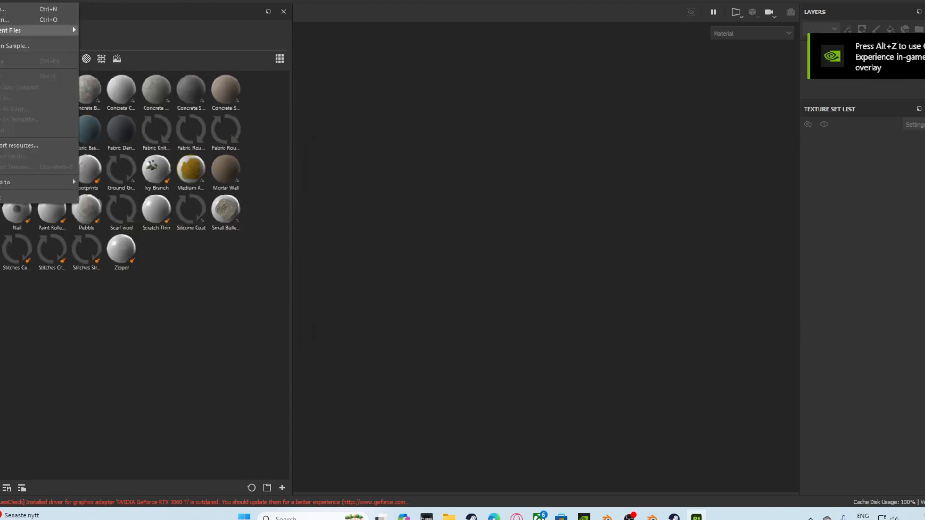
key(Right)
key(Down)
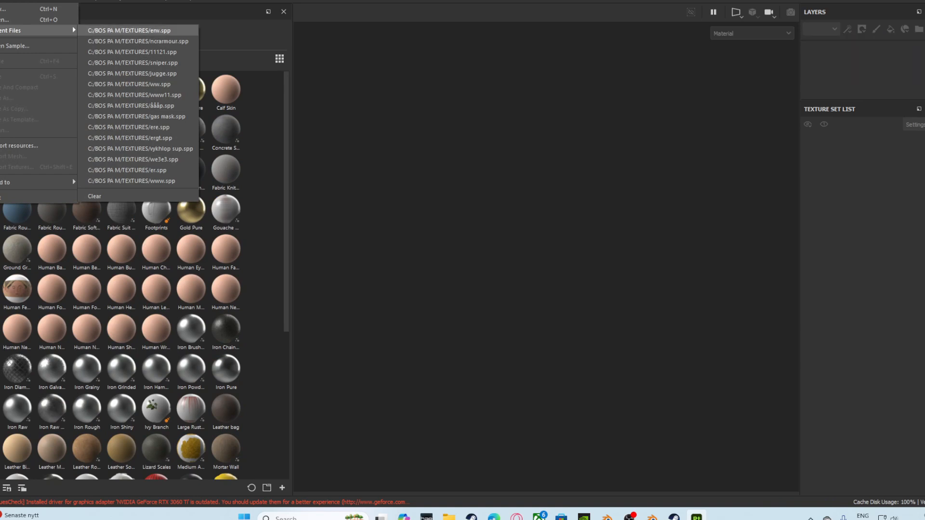
key(Return)
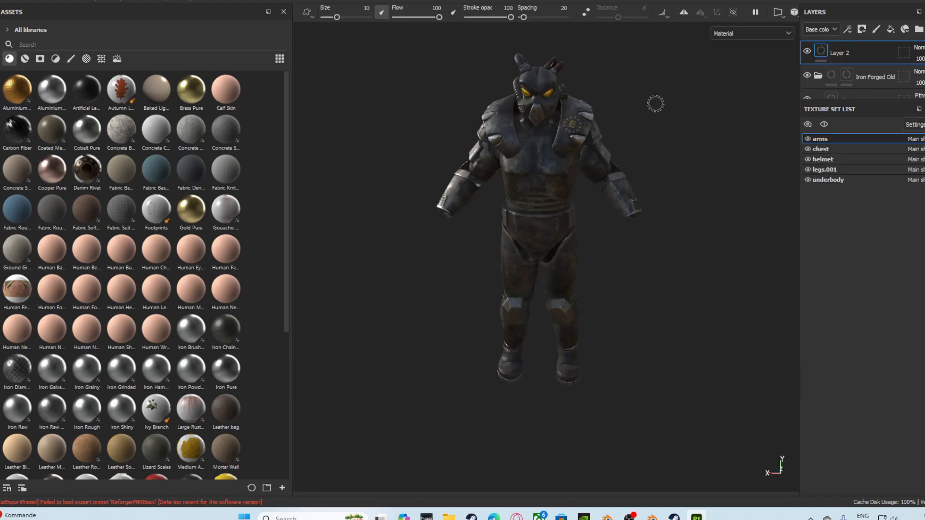
Try the lime-green synthetic fabric smart material on the chest armour, and undo it.
alt+drag(619, 148, 578, 139)
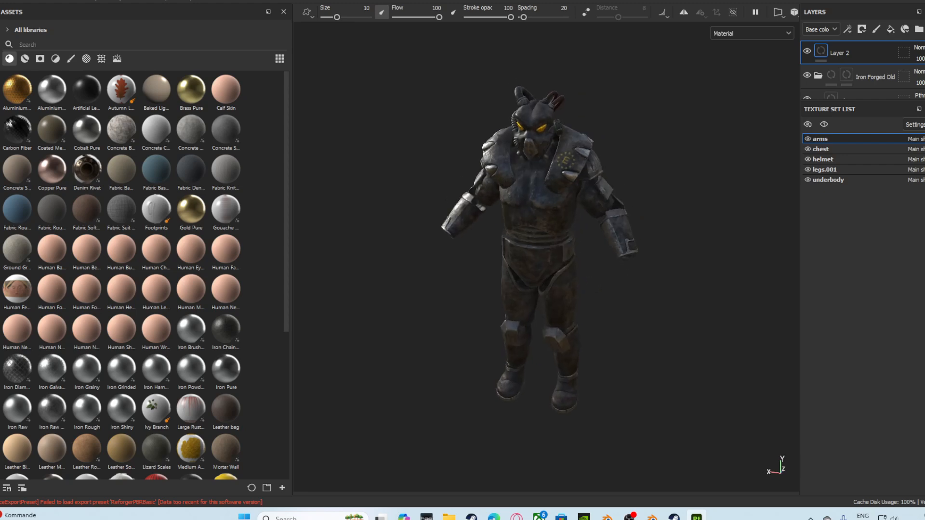
scroll(482, 232, up, 5)
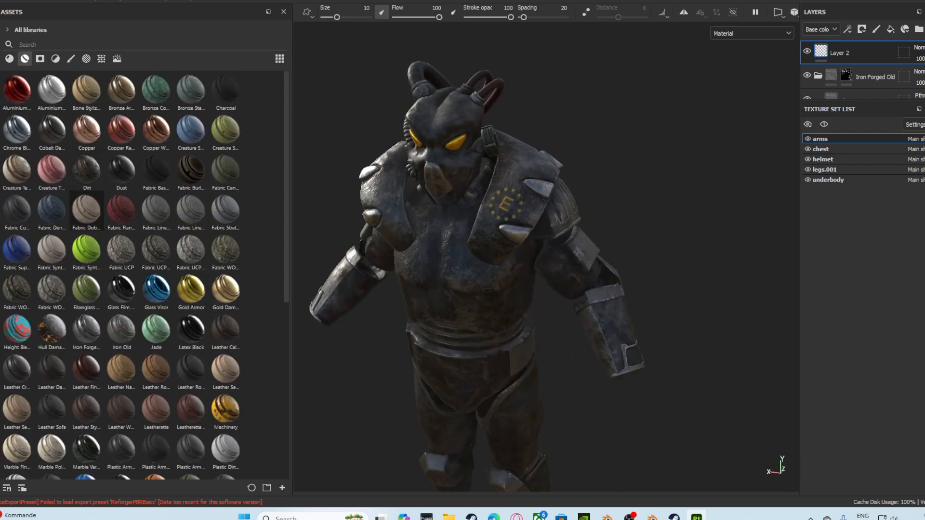
drag(86, 249, 52, 90)
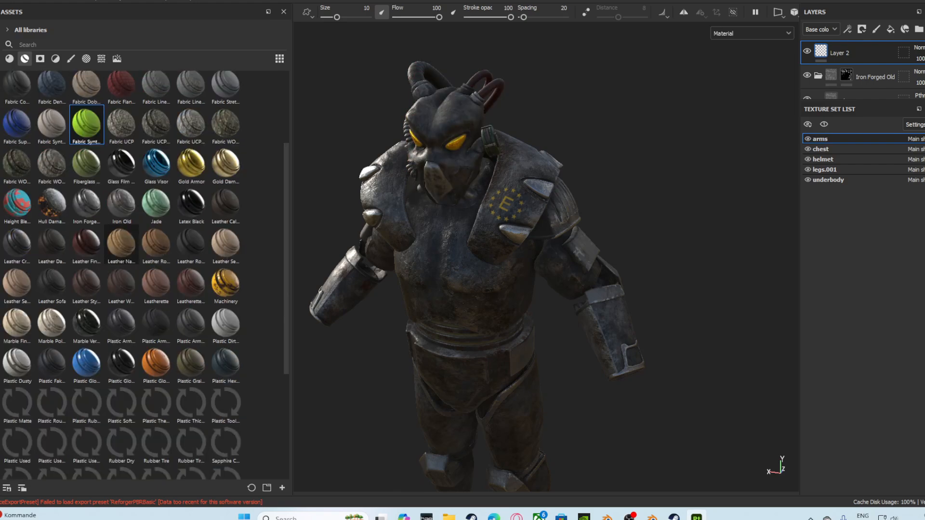
drag(87, 249, 455, 243)
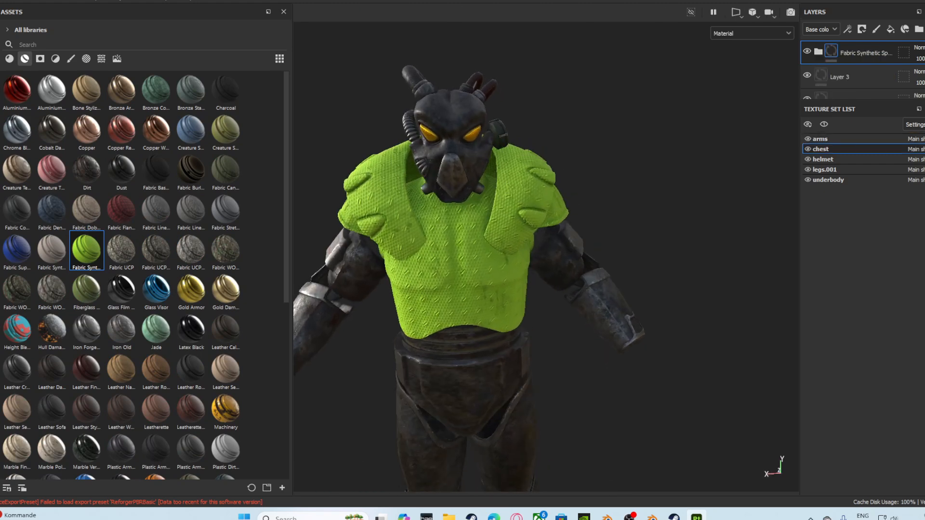
key(ctrl+z)
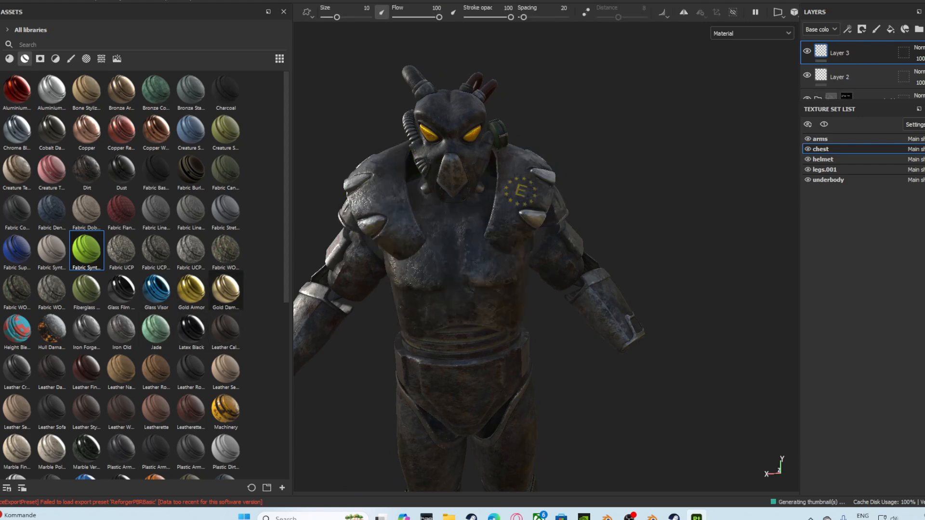
Try the camouflage Fabric WO smart material on the chest armour, and undo it.
drag(226, 250, 468, 226)
scroll(462, 270, down, 3)
key(ctrl+z)
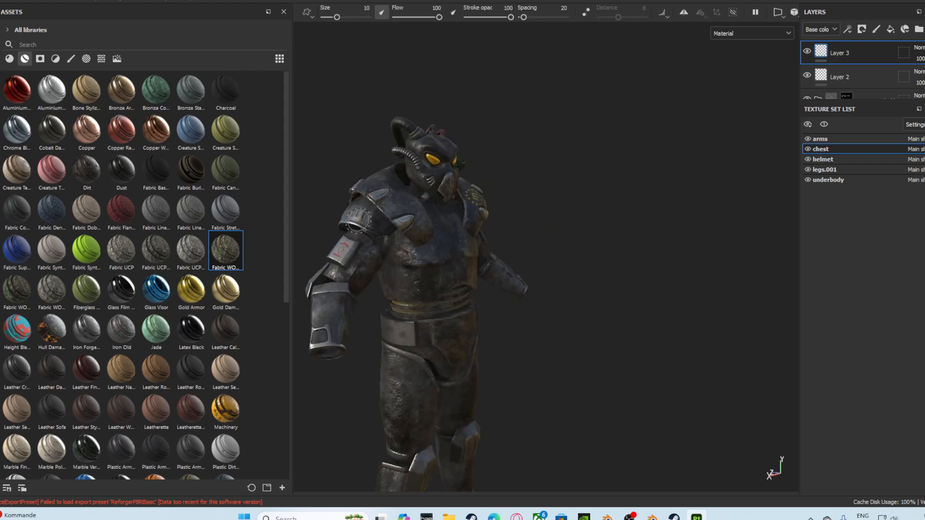
Examine the chest texture set's layer stack and the textured armour from the side and front.
scroll(863, 73, down, 3)
scroll(862, 70, down, 5)
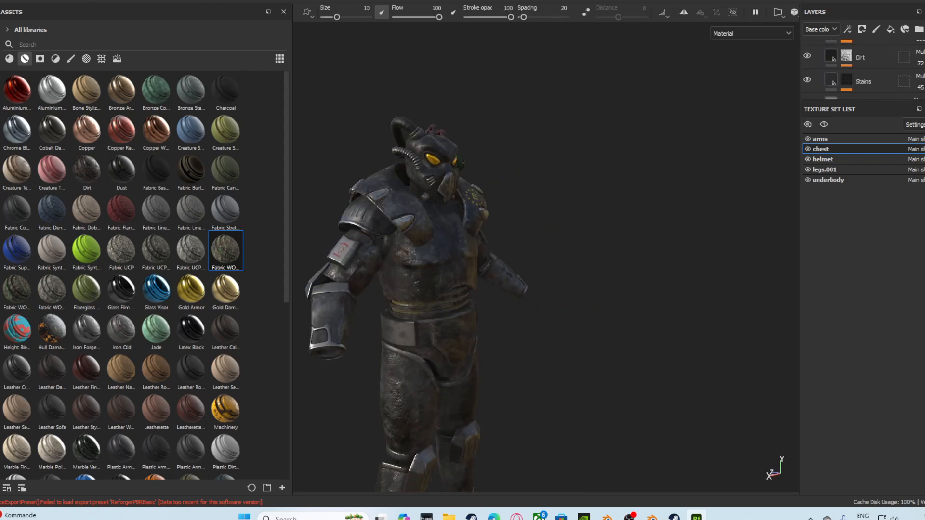
scroll(479, 299, up, 3)
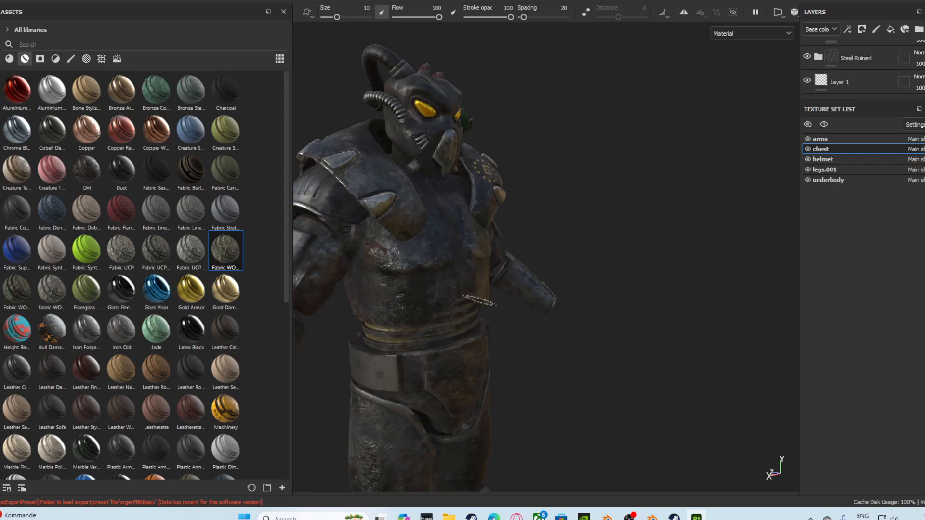
scroll(862, 79, up, 6)
click(876, 29)
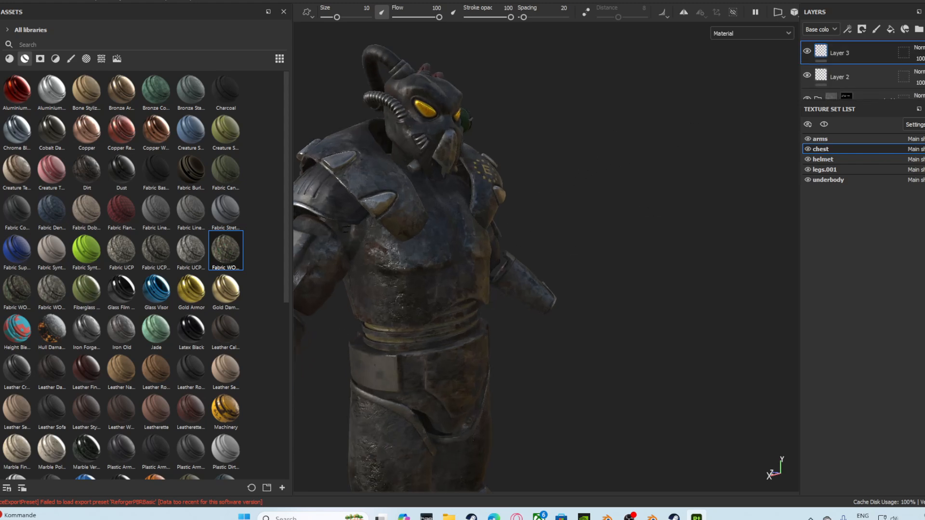
mouse_move(592, 126)
alt+mouse_down()
mouse_move(476, 160)
mouse_move(577, 203)
mouse_move(566, 192)
alt+mouse_up()
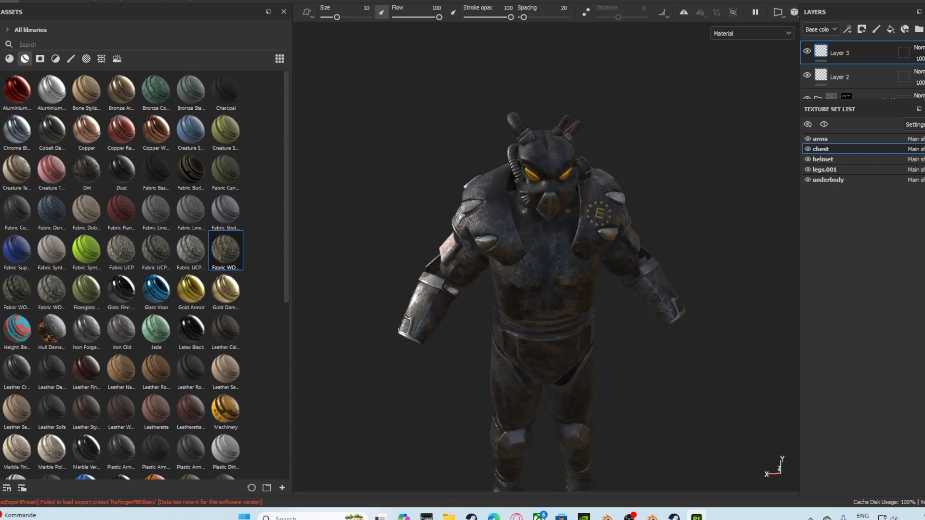
Open the texture export settings and browse the output directory to the Enclave extras folder on the C: drive.
click(10, 1)
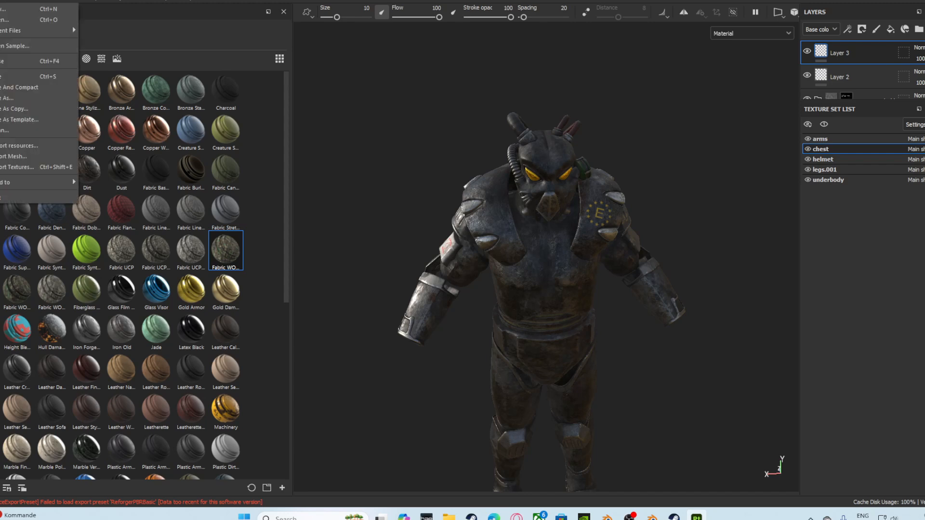
click(20, 167)
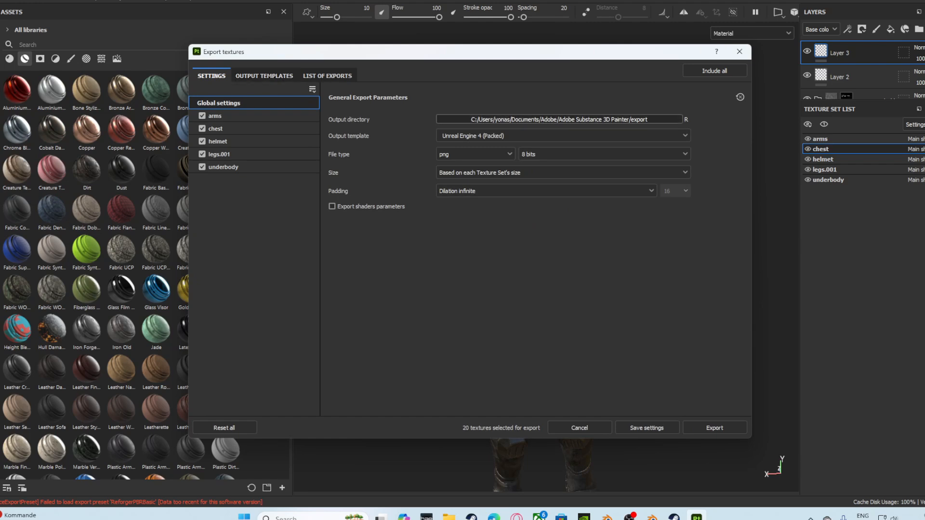
click(559, 119)
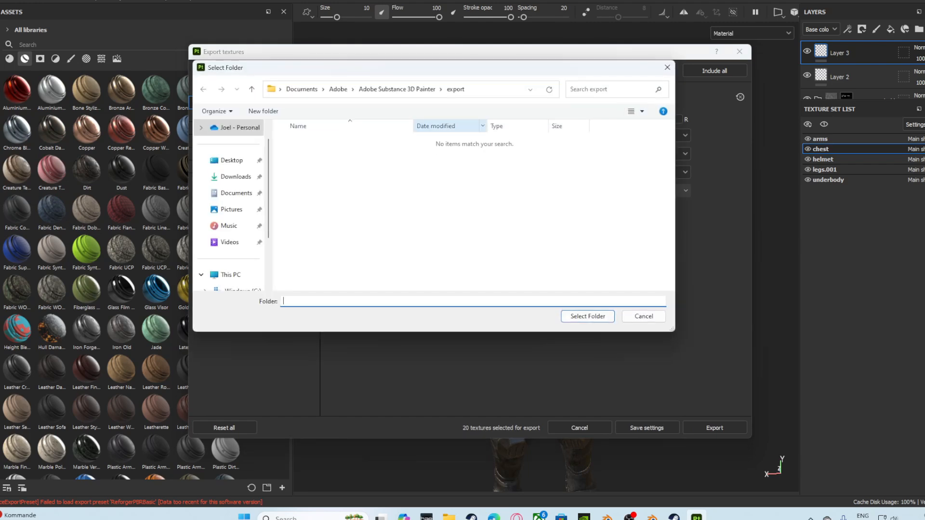
scroll(230, 216, down, 2)
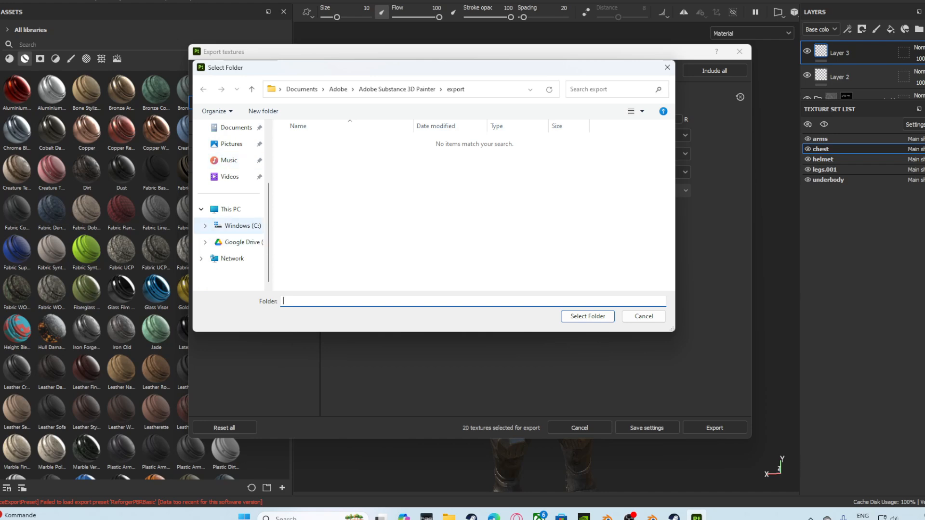
click(230, 209)
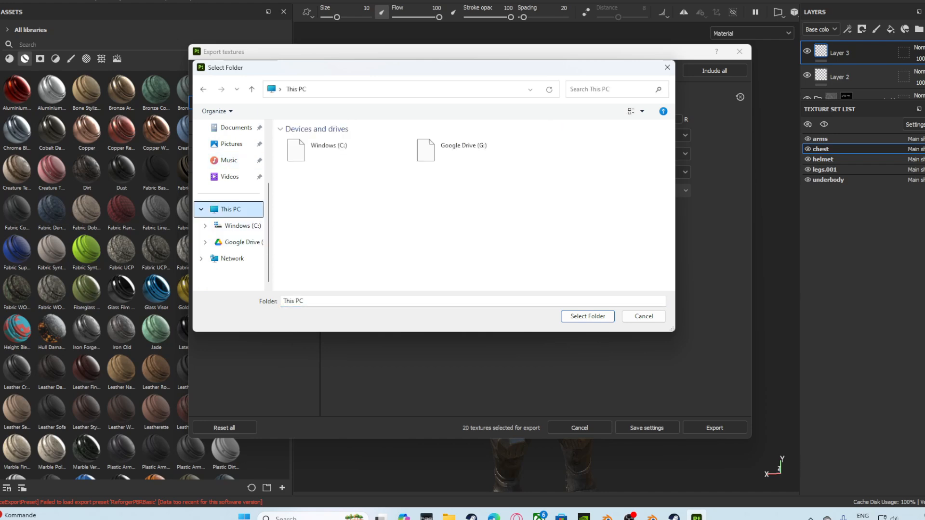
double_click(331, 154)
double_click(313, 141)
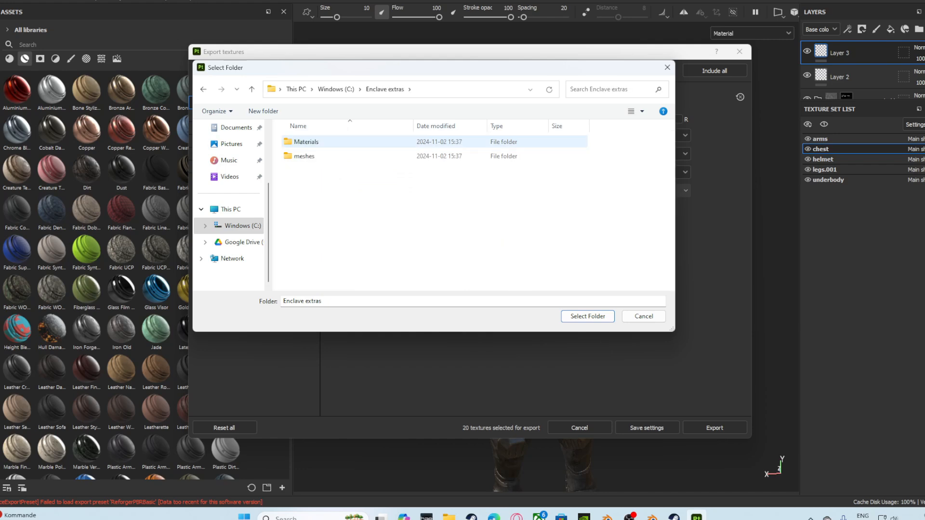
Create a folder named APA TEXTURES inside Enclave extras and choose it as the export output directory.
right_click(321, 187)
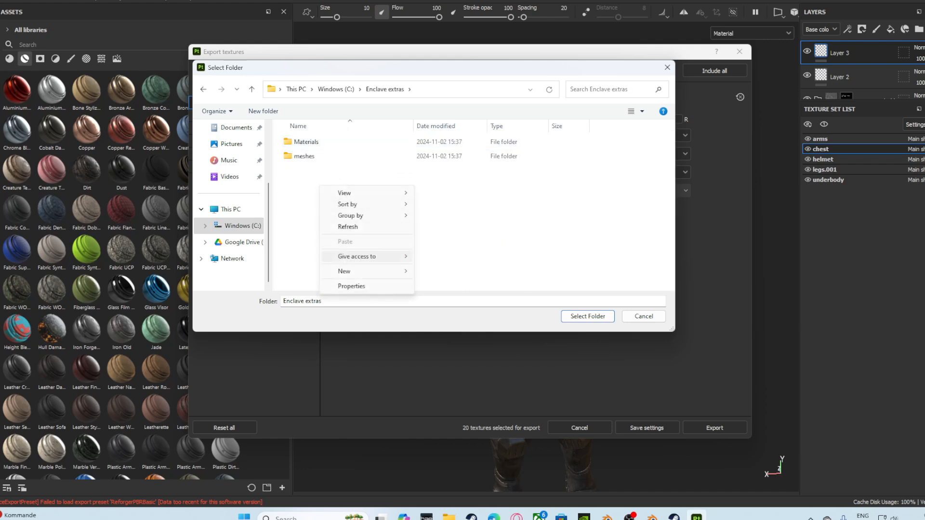
mouse_move(356, 271)
click(439, 271)
text(A)
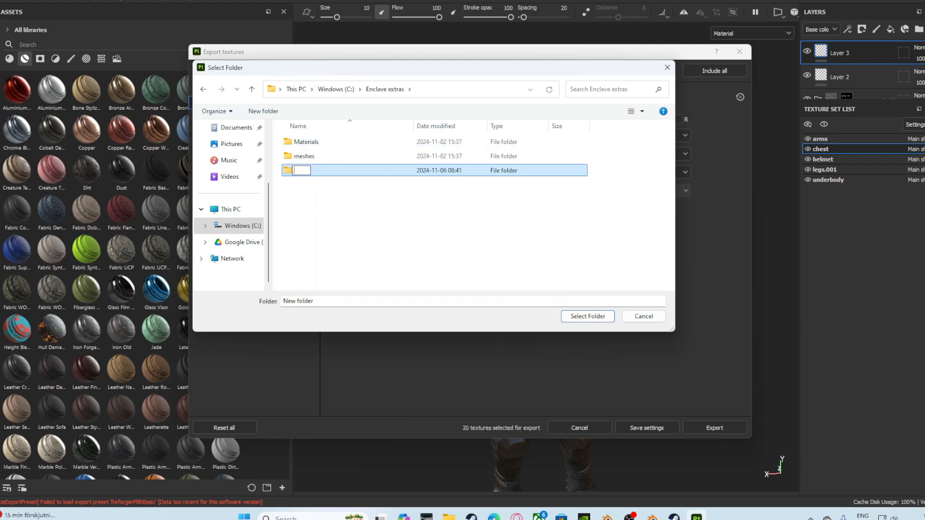
text(PA TEXTURES)
key(Return)
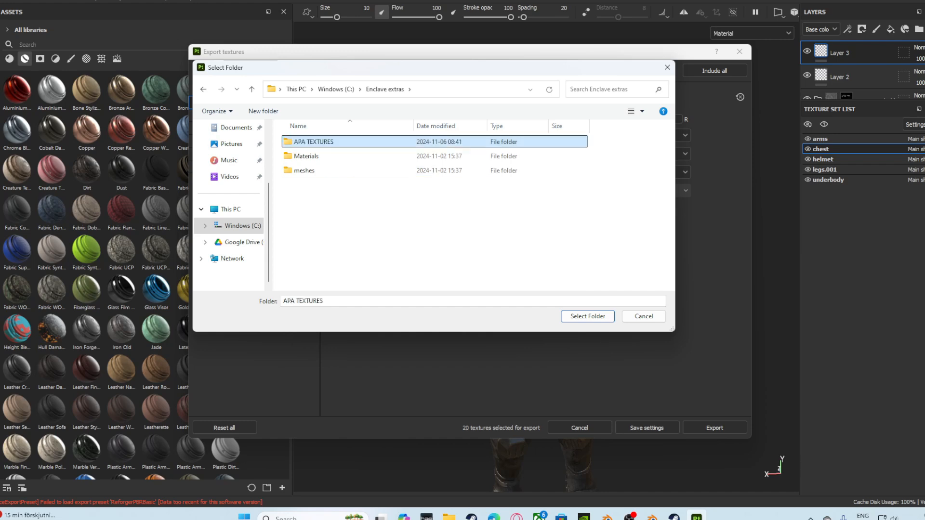
key(Return)
key(Return)
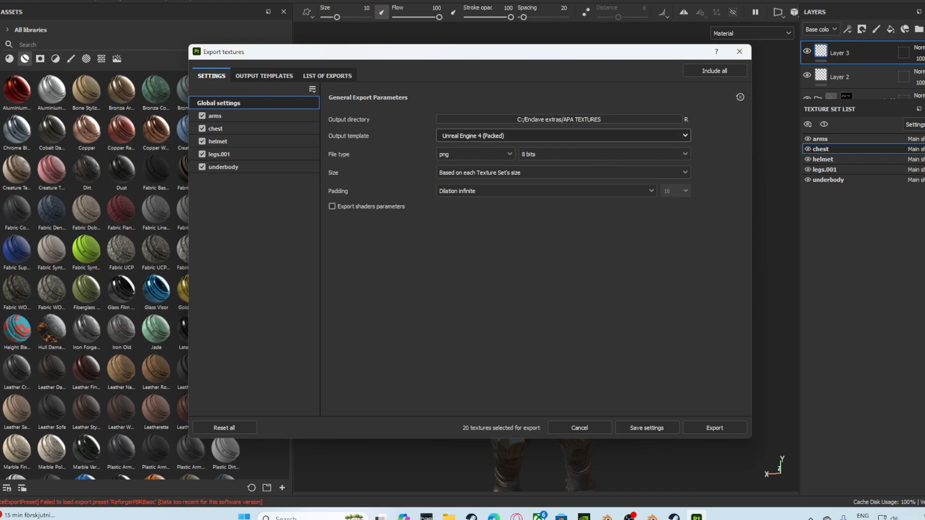
Set the output template for the texture export to Enfusion.
click(563, 136)
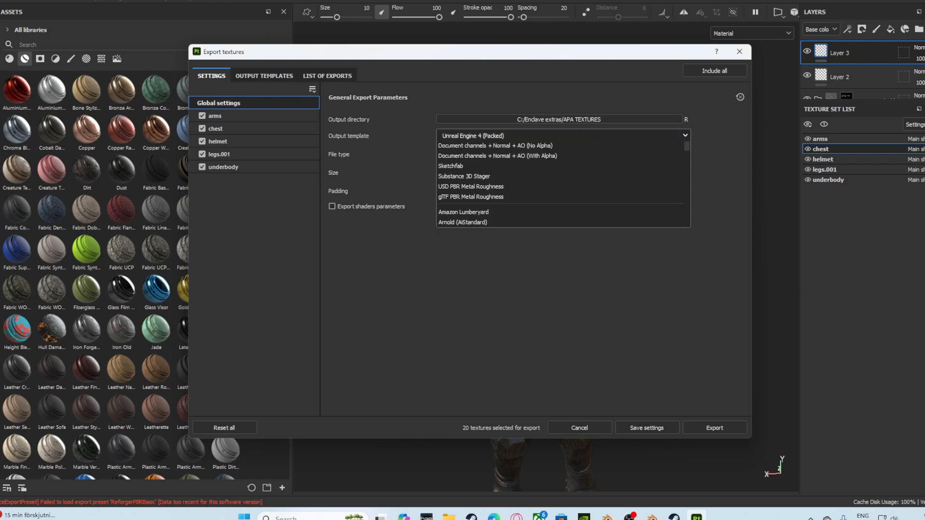
scroll(529, 159, up, 7)
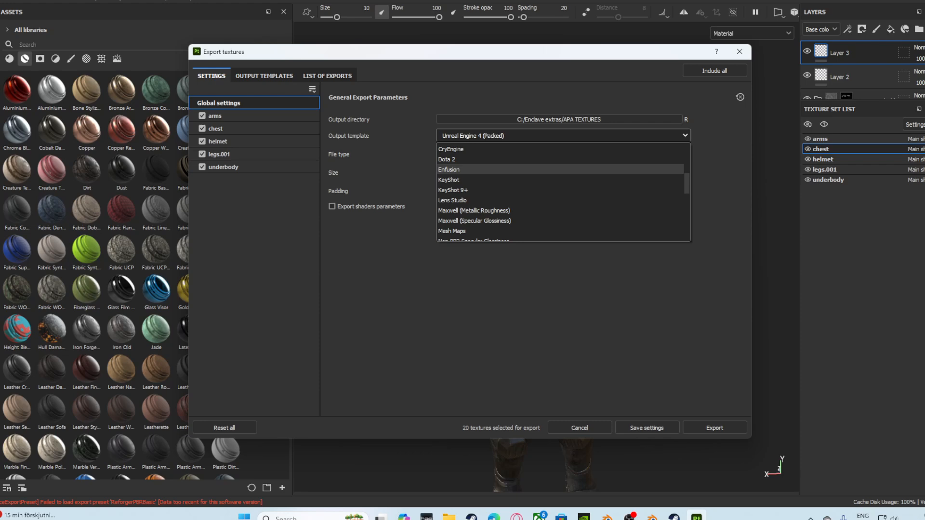
key(Return)
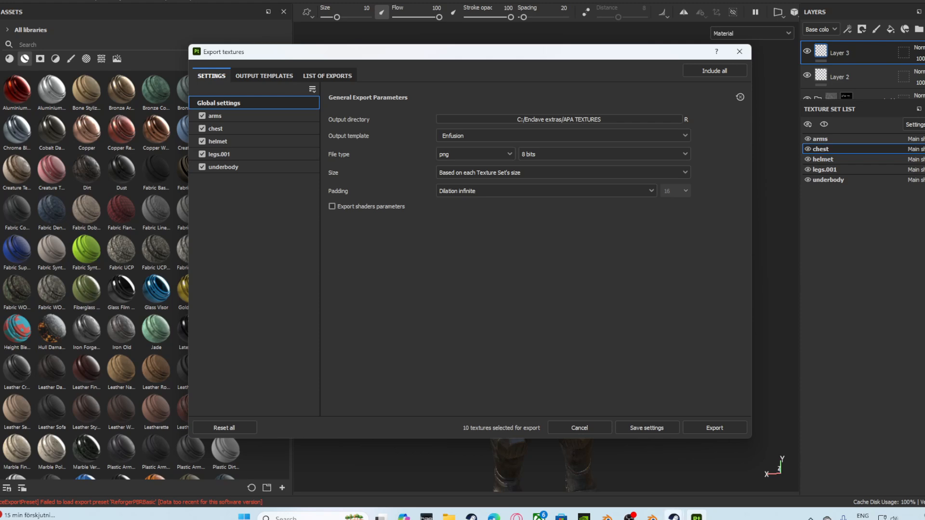
Switch to Blender and examine the armour model's chest piece up close and at full height.
click(651, 517)
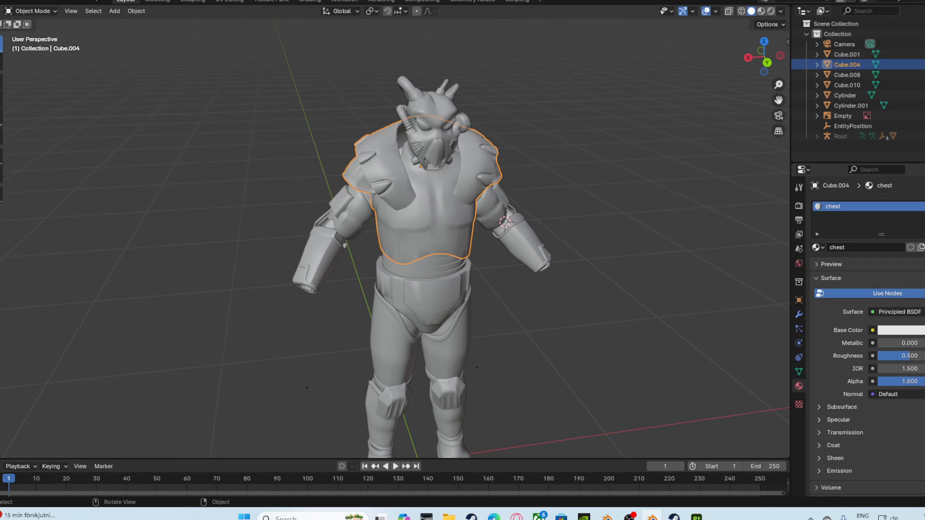
shift+middle_drag(424, 217, 424, 256)
scroll(423, 256, up, 6)
scroll(424, 255, down, 4)
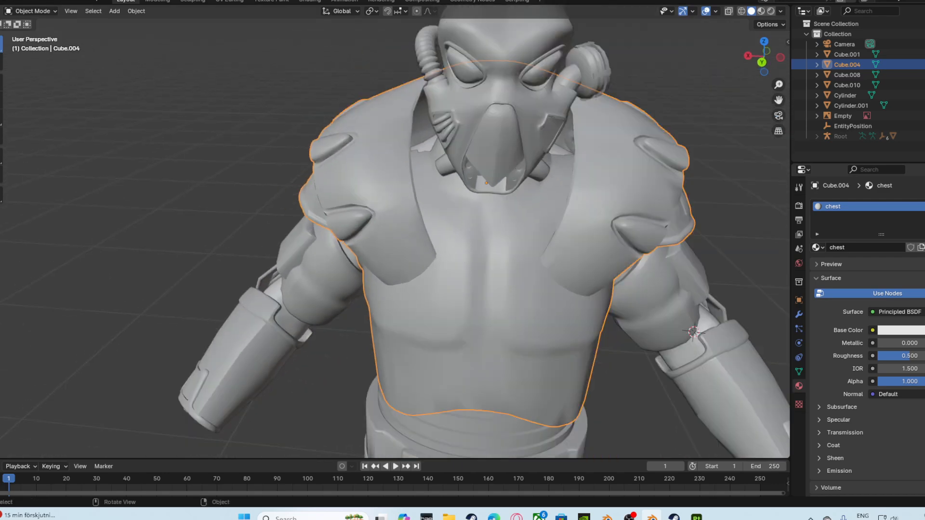
key(Tab)
key(Tab)
scroll(424, 255, down, 1)
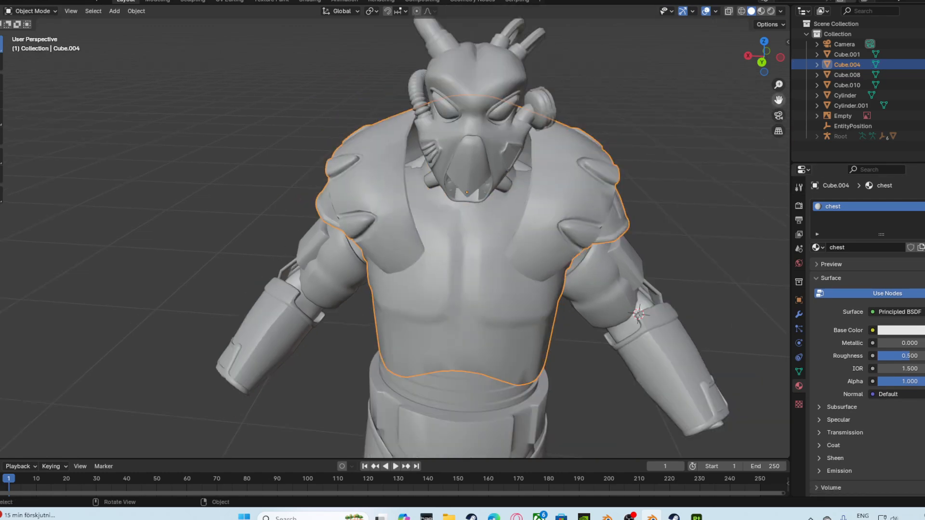
middle_drag(424, 255, 395, 253)
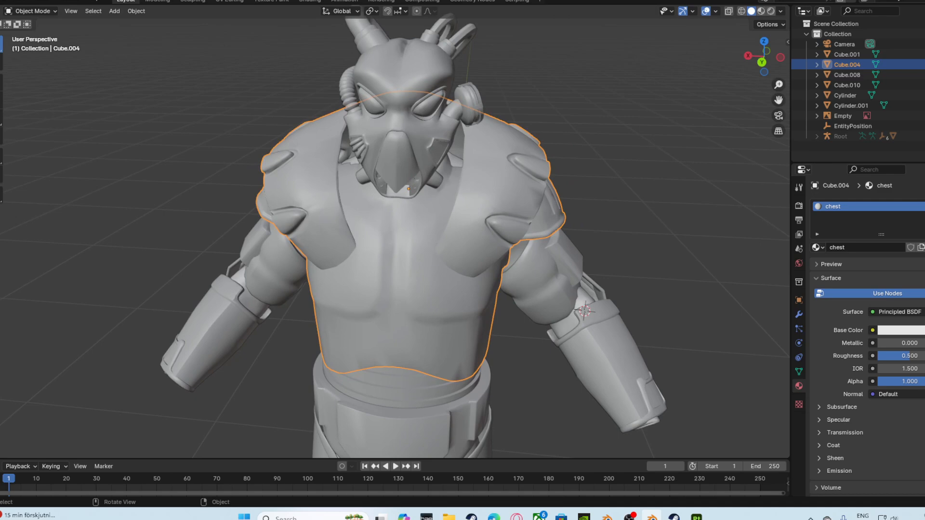
key(alt+Tab)
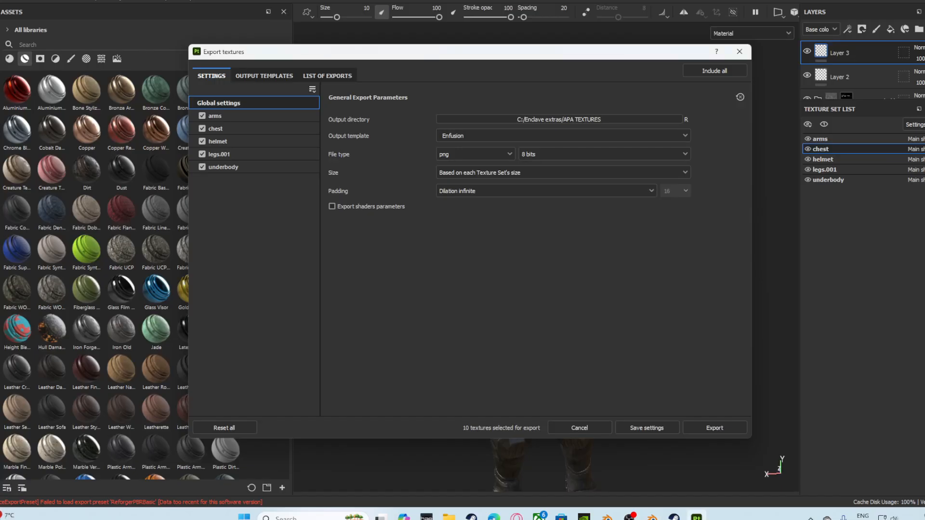
key(alt+Tab)
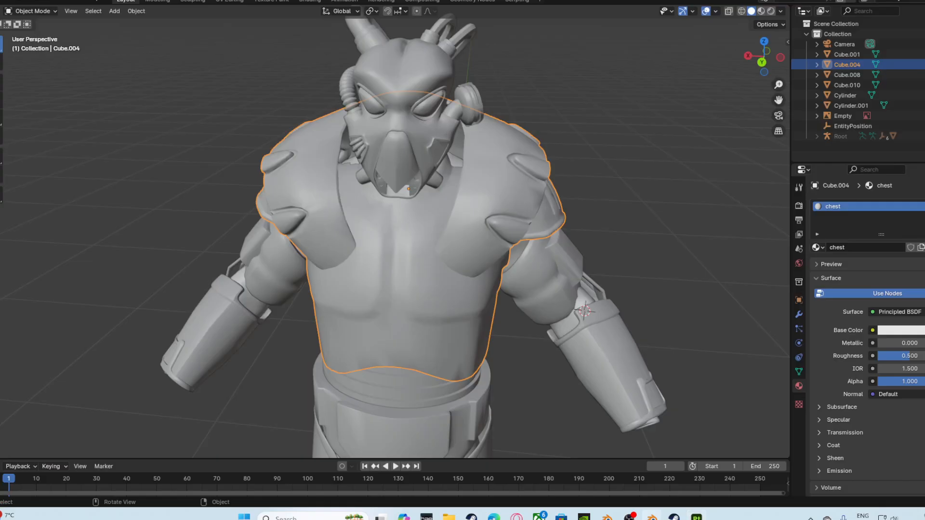
scroll(395, 236, down, 5)
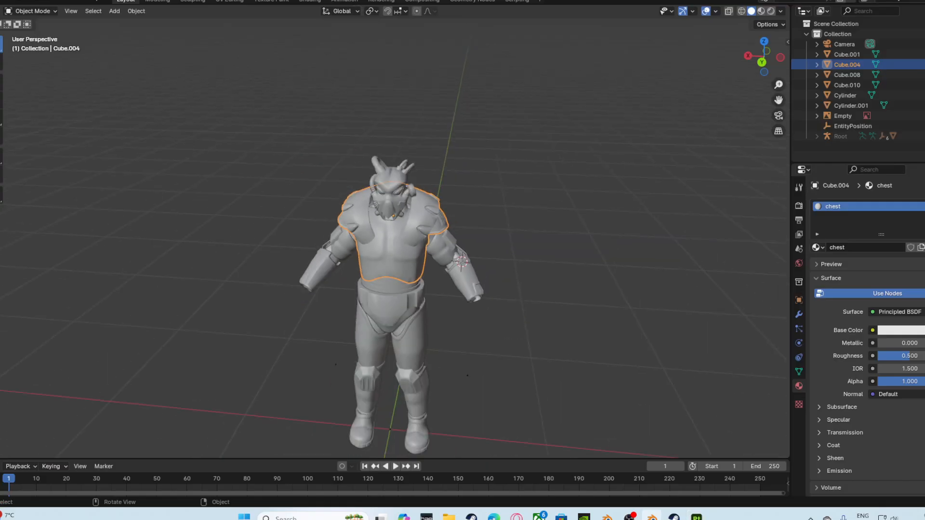
mouse_move(395, 241)
middle_down()
mouse_move(438, 241)
mouse_move(387, 240)
middle_up()
scroll(395, 238, up, 5)
scroll(395, 238, down, 2)
key(alt+Tab)
key(alt+Tab)
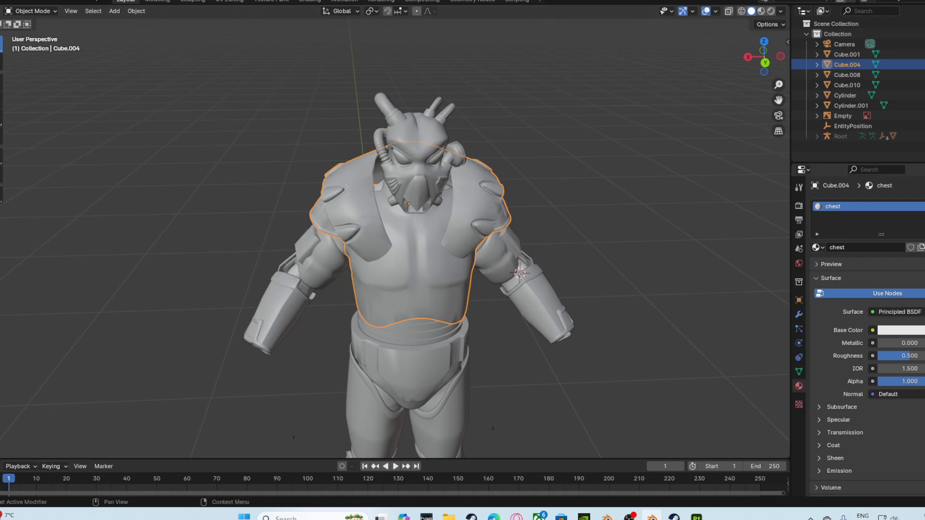
Put the chest armour in Edit Mode and show its UV layout in the UV Editing workspace.
key(Tab)
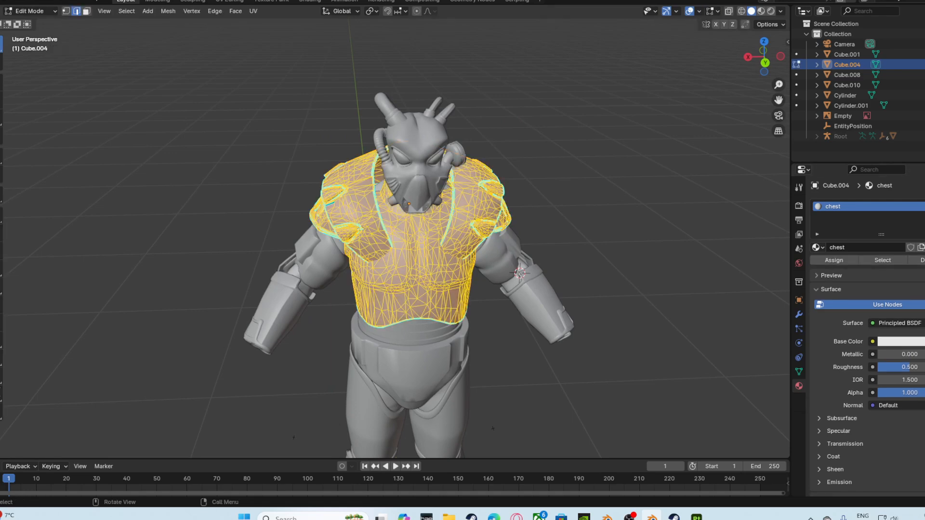
click(235, 1)
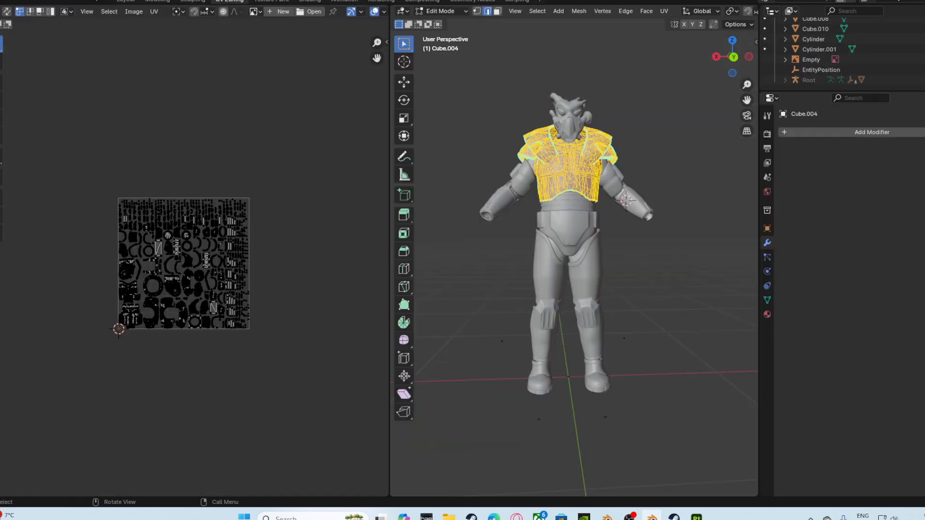
scroll(573, 260, up, 5)
shift+middle_drag(568, 168, 626, 405)
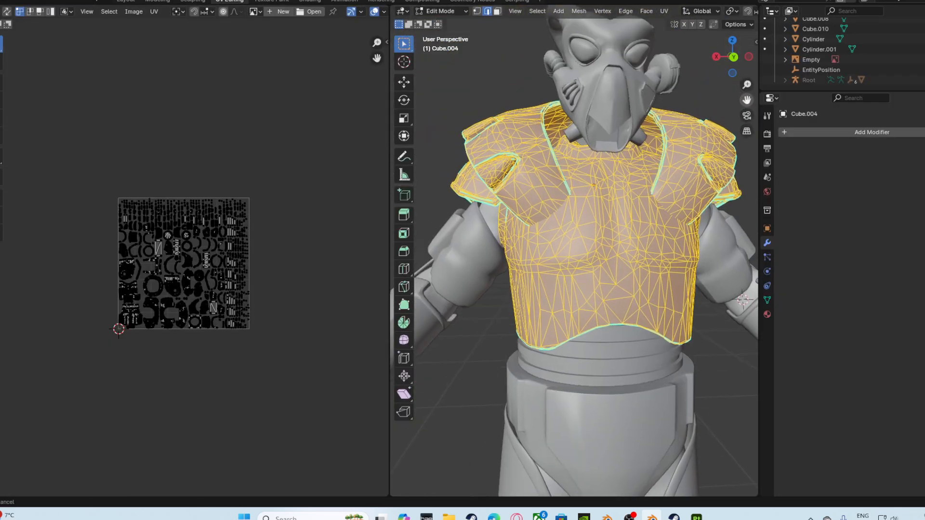
middle_drag(626, 337, 612, 366)
scroll(574, 260, down, 3)
Unwrap the whole chest armour mesh with Smart UV Project using an island margin of 0.03.
key(u)
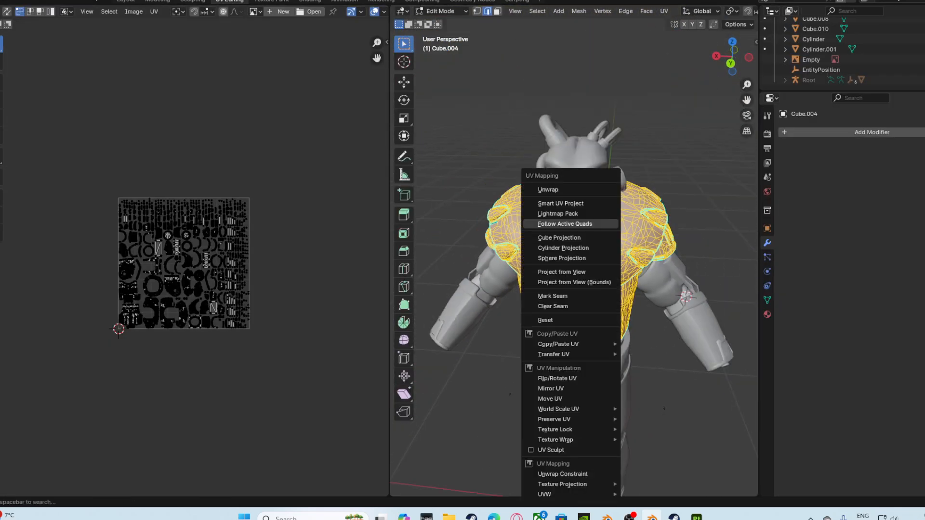
click(568, 205)
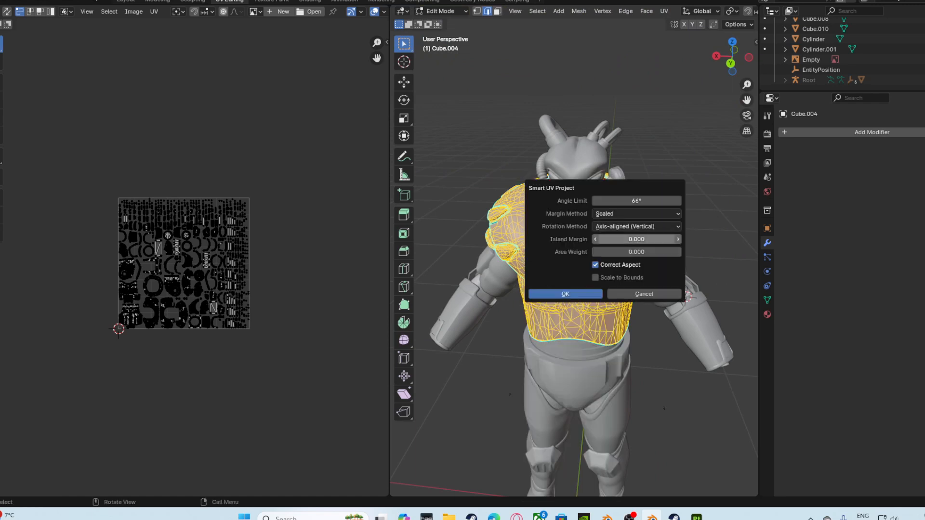
click(636, 239)
text(0.03)
key(Return)
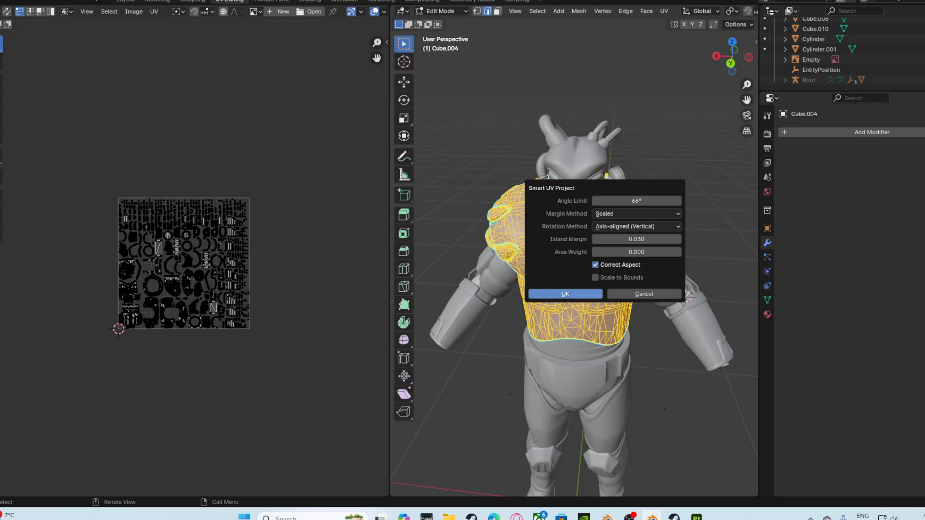
key(Return)
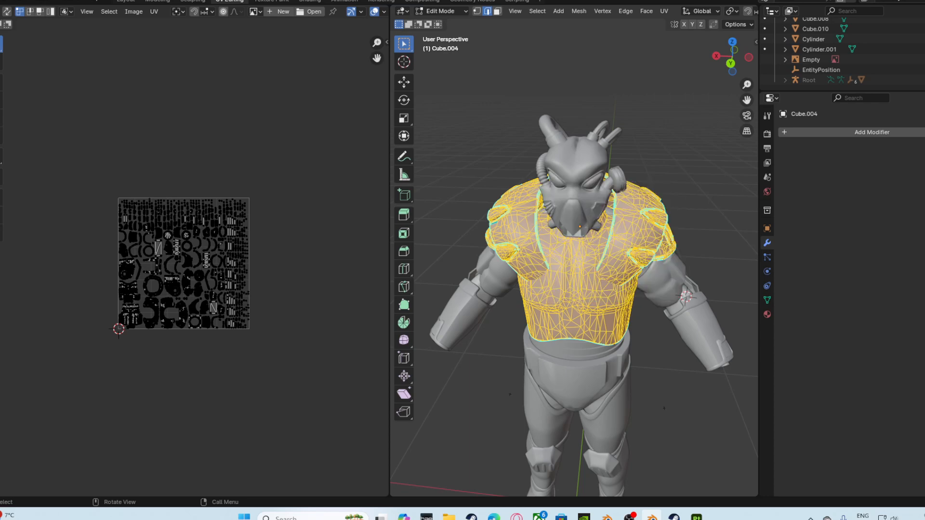
key(Tab)
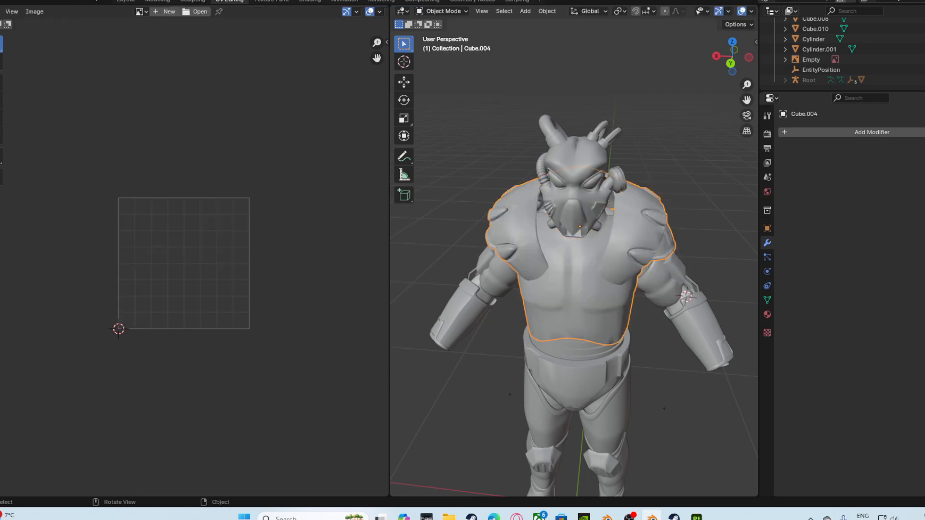
Check which materials are assigned to the arms, chest, waist and pelvis pieces.
click(696, 328)
click(767, 314)
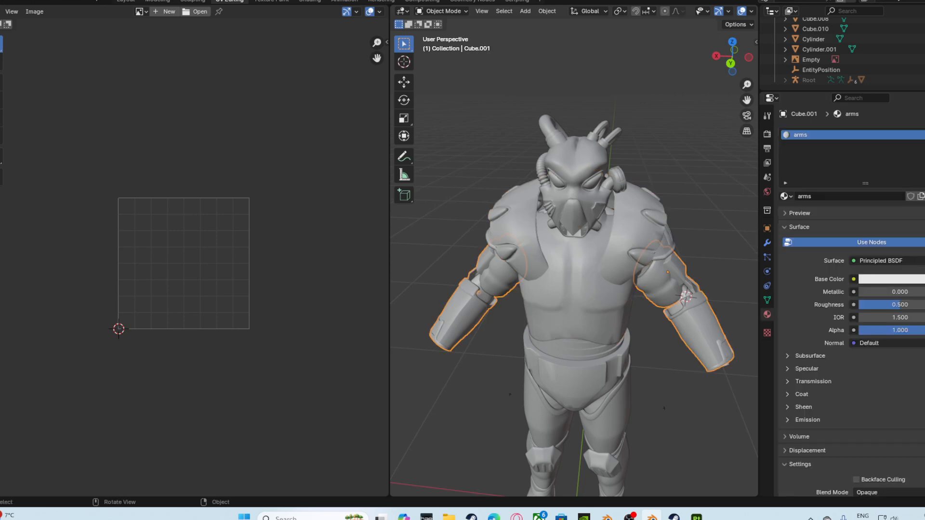
click(608, 420)
click(584, 383)
click(579, 308)
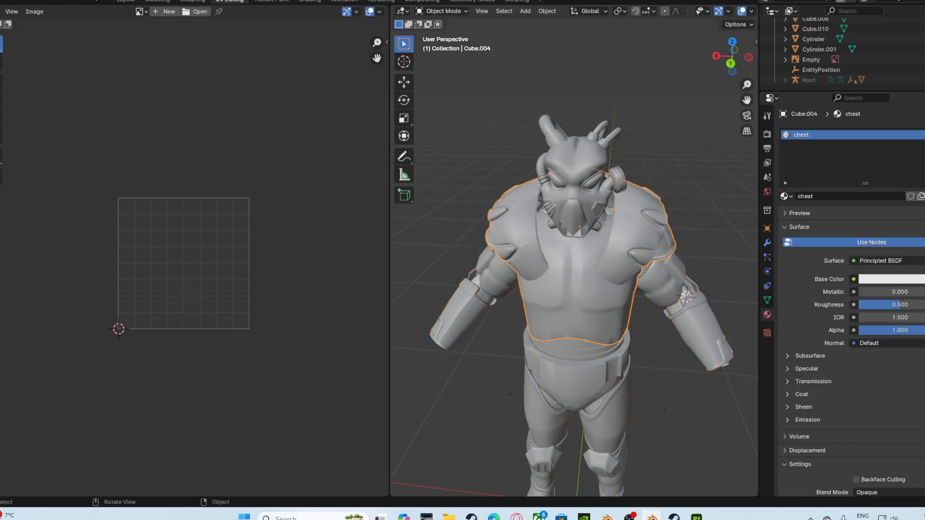
click(581, 351)
click(582, 375)
click(581, 353)
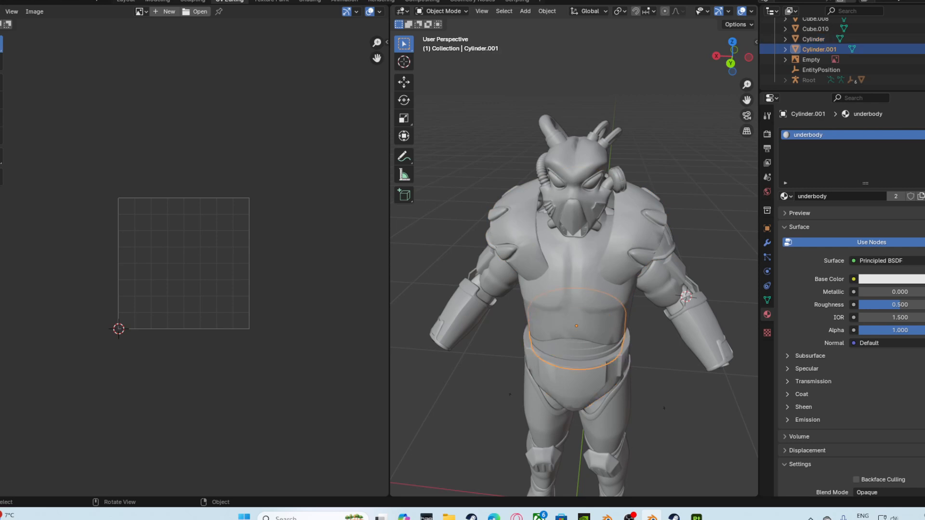
click(582, 375)
Join the waist piece into the pelvis piece and select all of the joined mesh's geometry in Edit Mode.
click(581, 353)
shift+click(582, 375)
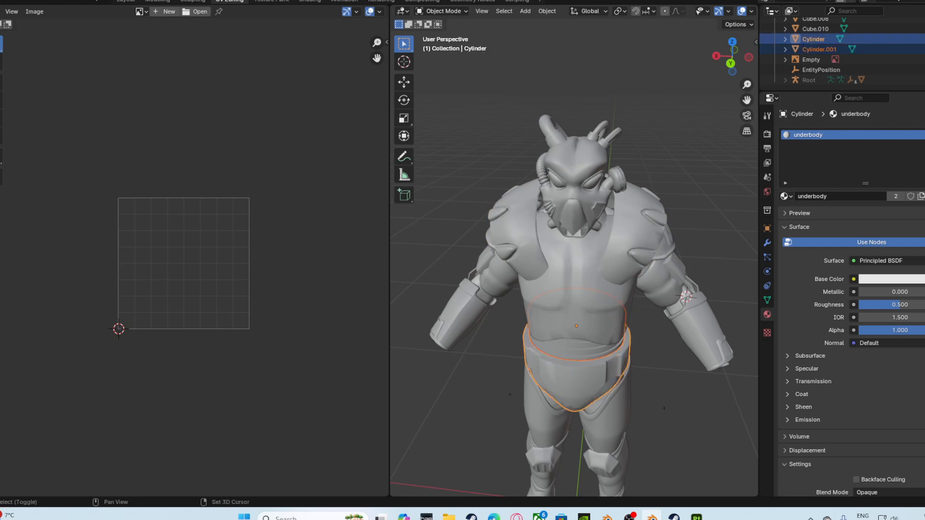
right_click(582, 375)
click(520, 330)
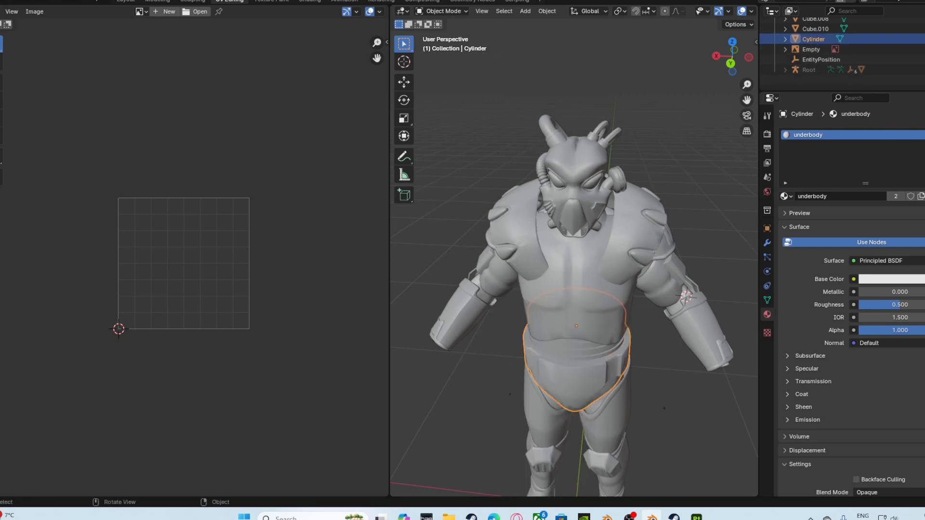
key(Tab)
key(a)
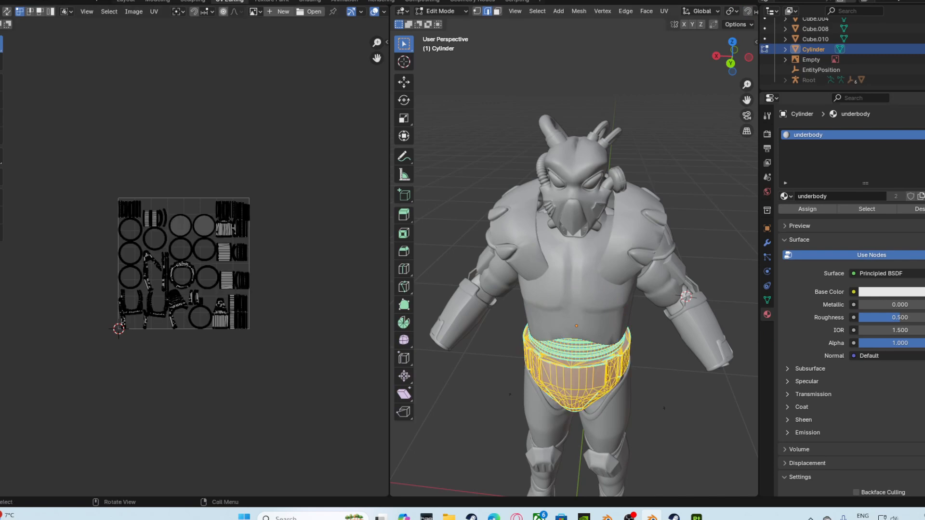
Separate the linked waist geometry from the pelvis mesh into its own object and return to Object Mode.
key(Tab)
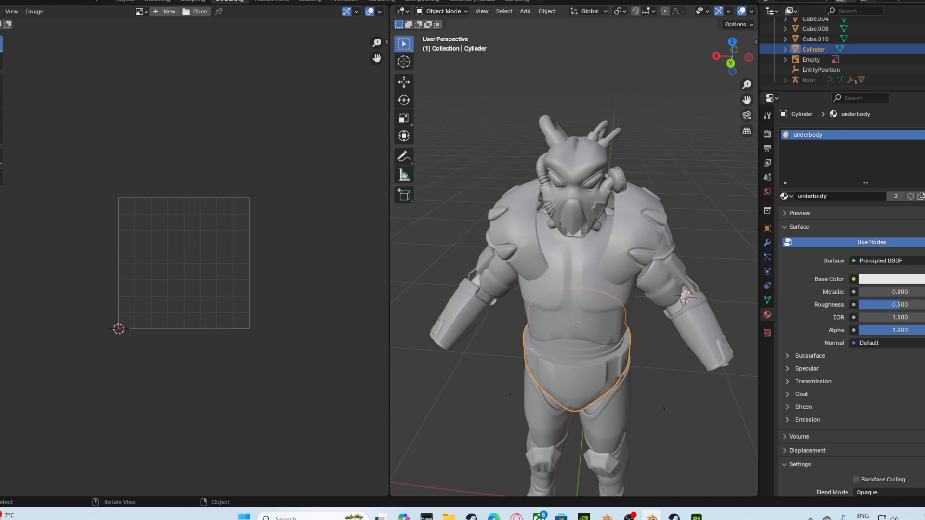
key(Tab)
key(alt+a)
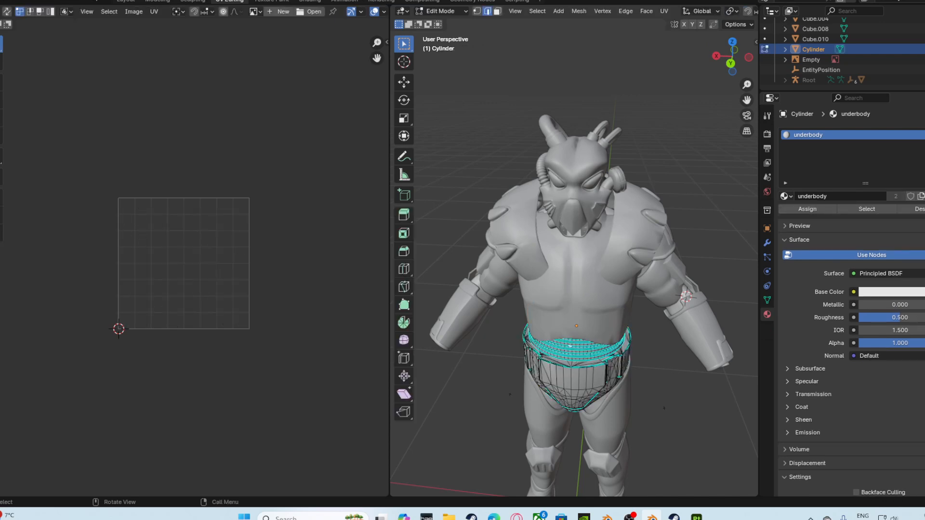
key(ctrl+l)
key(ctrl+e)
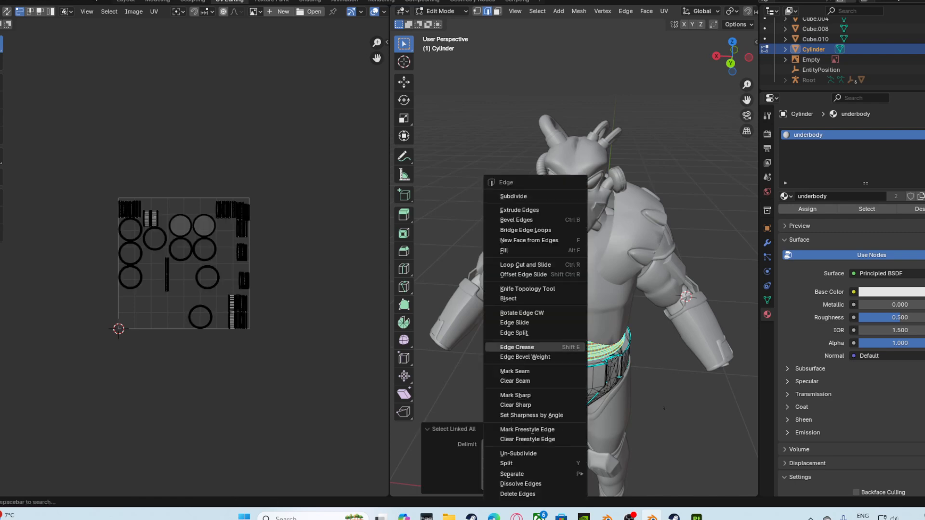
mouse_move(513, 474)
click(611, 451)
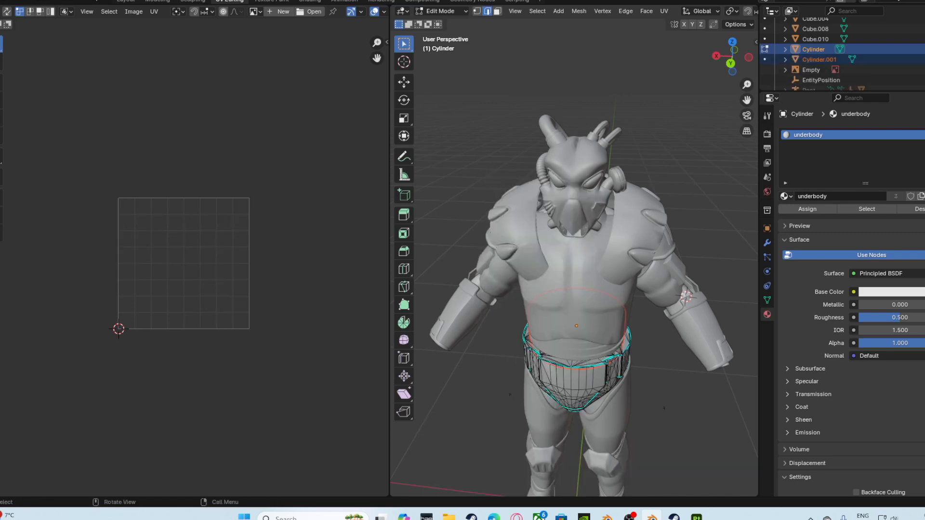
key(Tab)
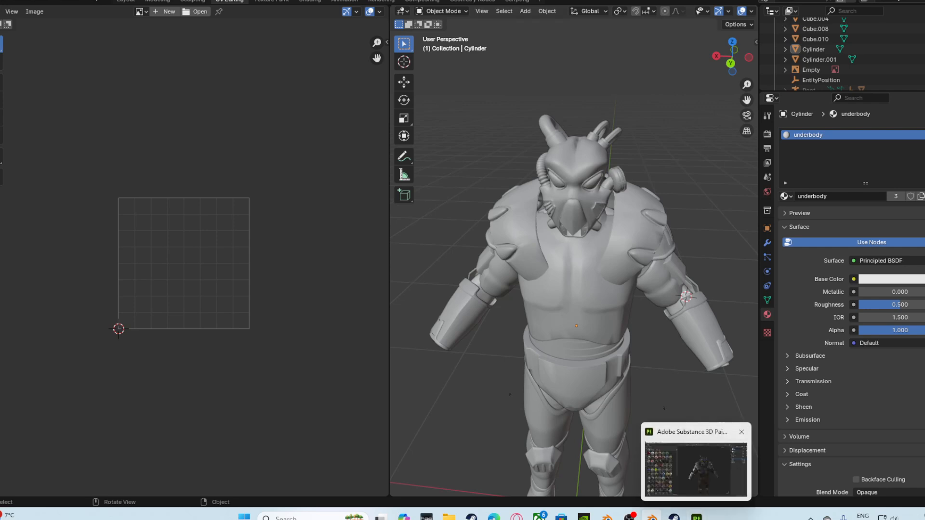
Switch to Substance Painter and export all texture sets with the Enfusion template as 8-bit PNGs to the APA TEXTURES folder.
click(696, 516)
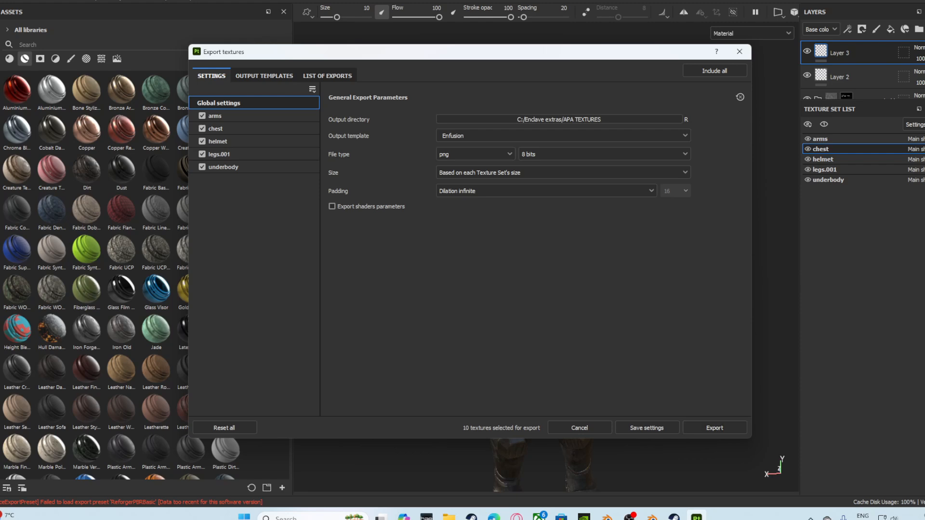
click(715, 427)
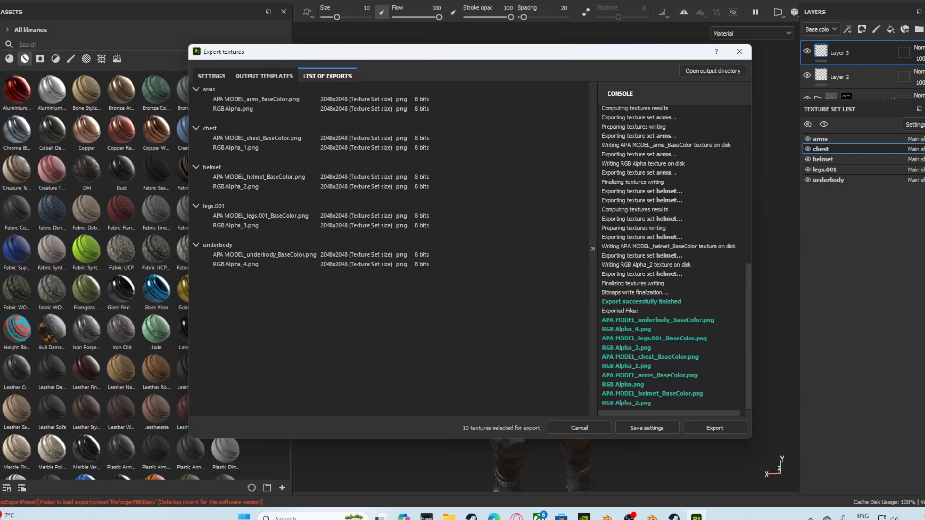
click(739, 51)
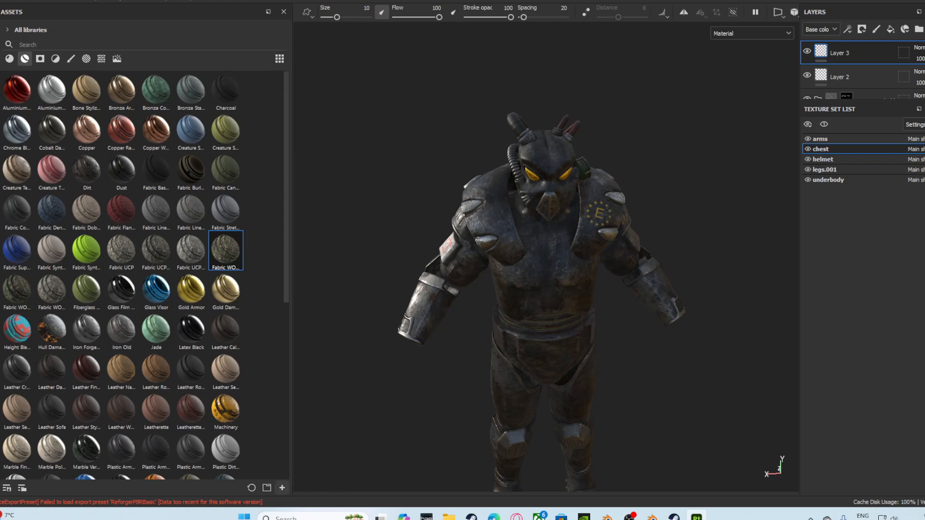
Start a resource import and browse the Downloads folder for image files without adding any.
click(282, 488)
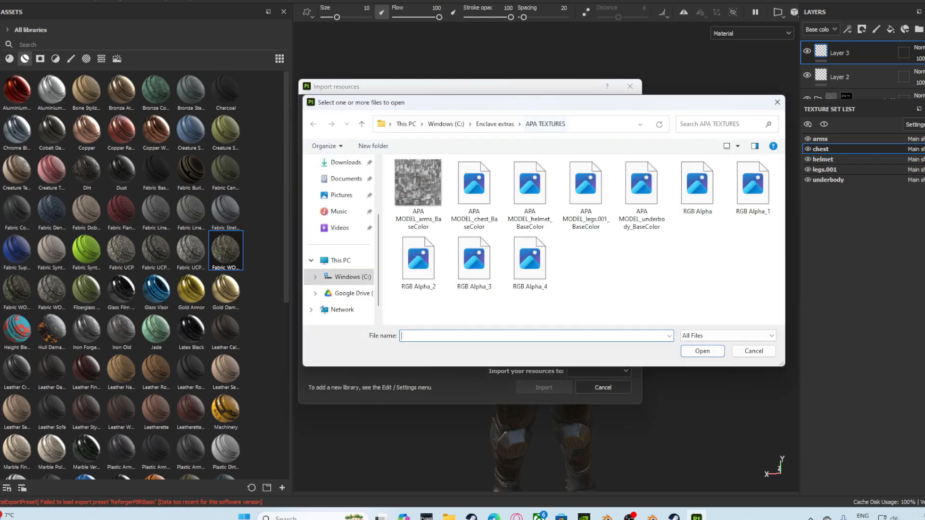
click(777, 102)
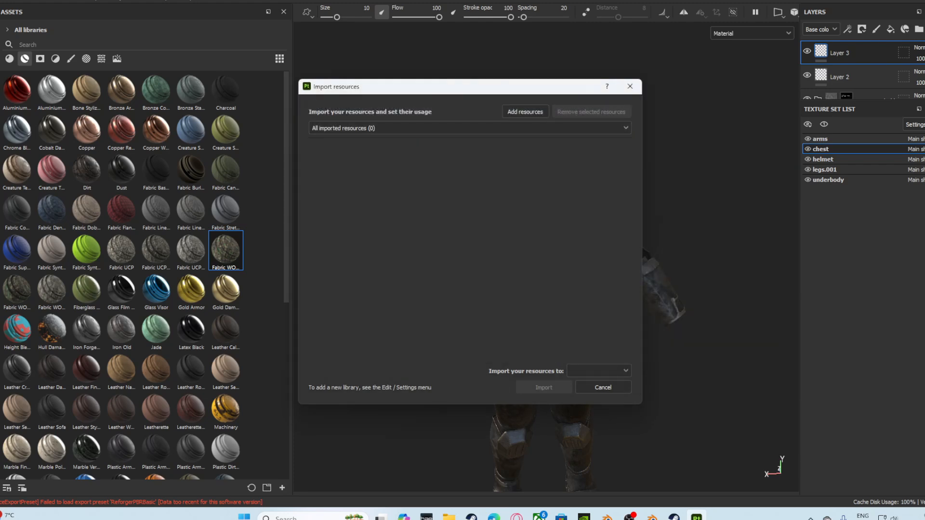
click(525, 111)
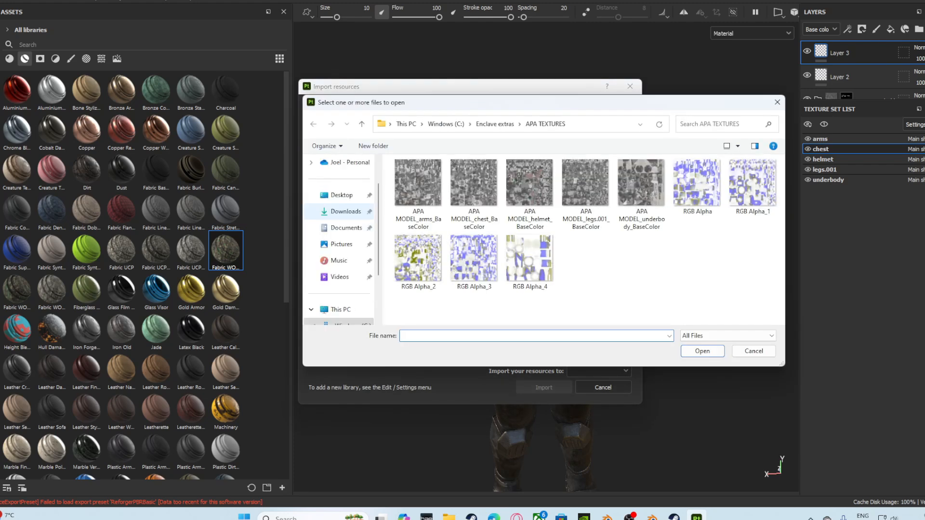
click(346, 247)
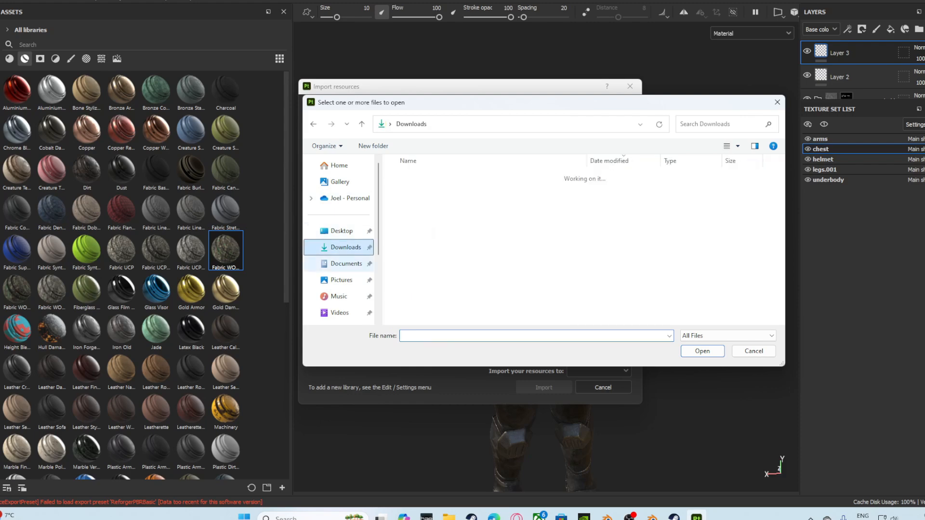
scroll(482, 245, down, 3)
scroll(481, 246, up, 3)
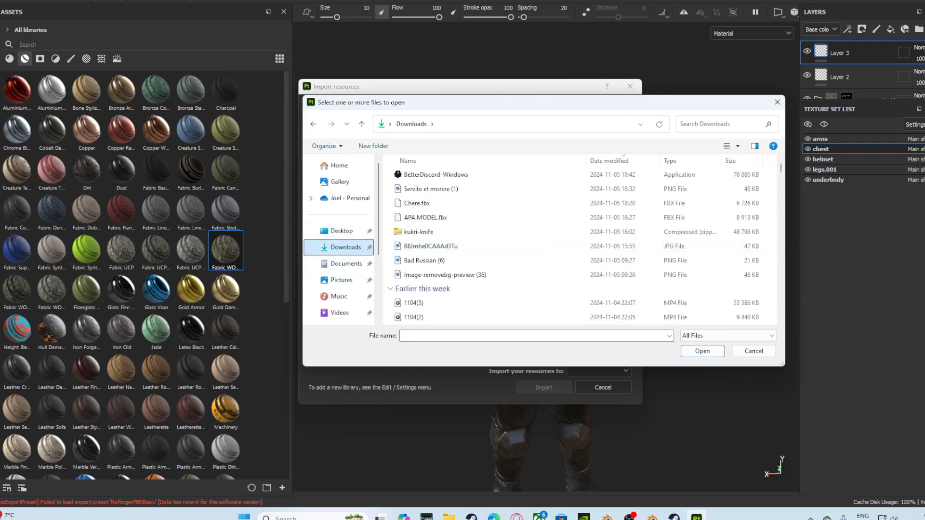
click(777, 102)
click(525, 111)
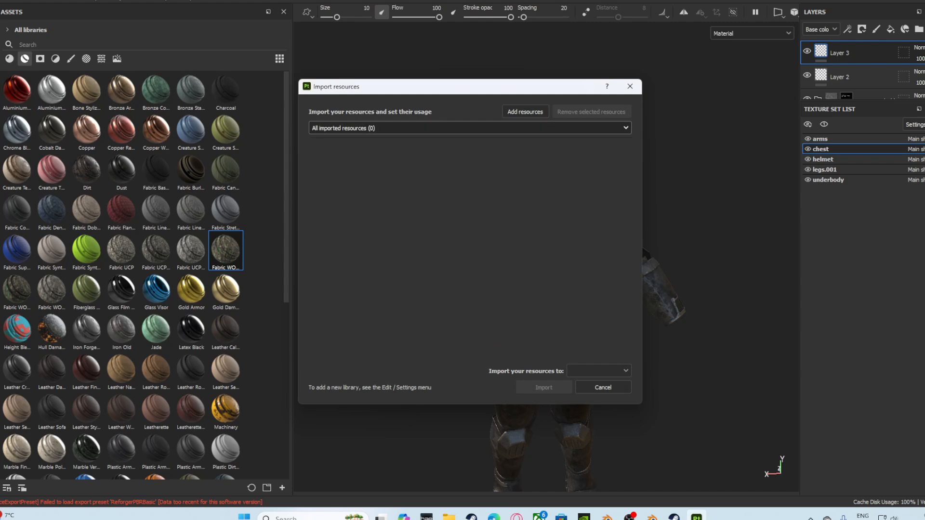
scroll(482, 246, up, 1)
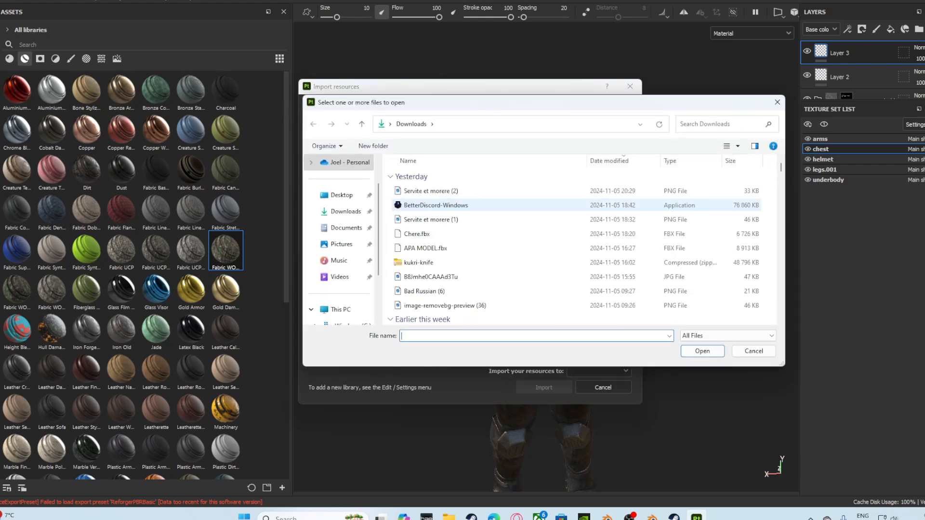
click(777, 102)
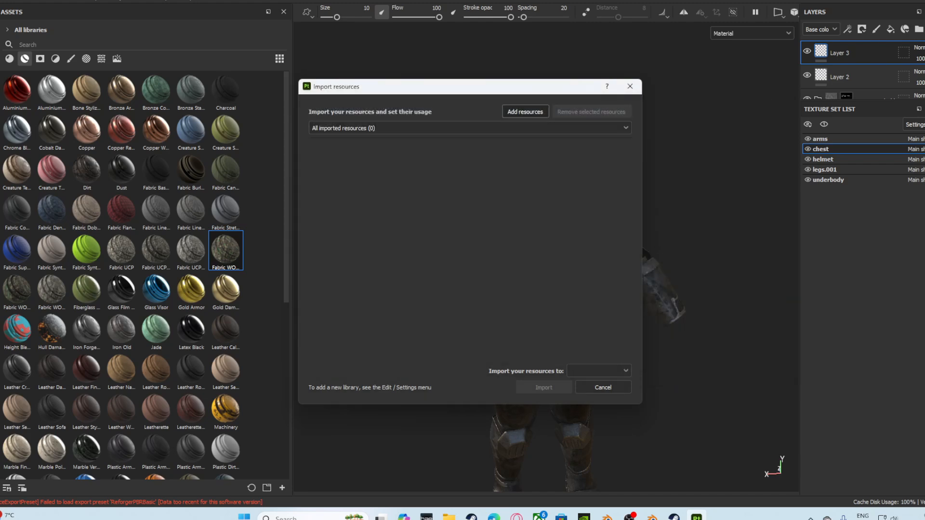
Check the destinations and resource filter offered for imported resources.
click(481, 128)
click(482, 129)
click(598, 370)
click(599, 371)
click(599, 371)
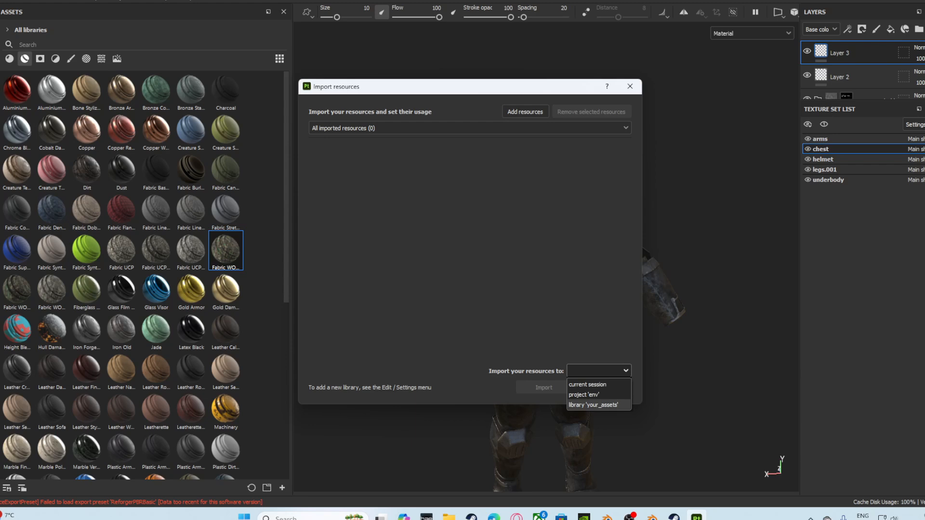
click(599, 371)
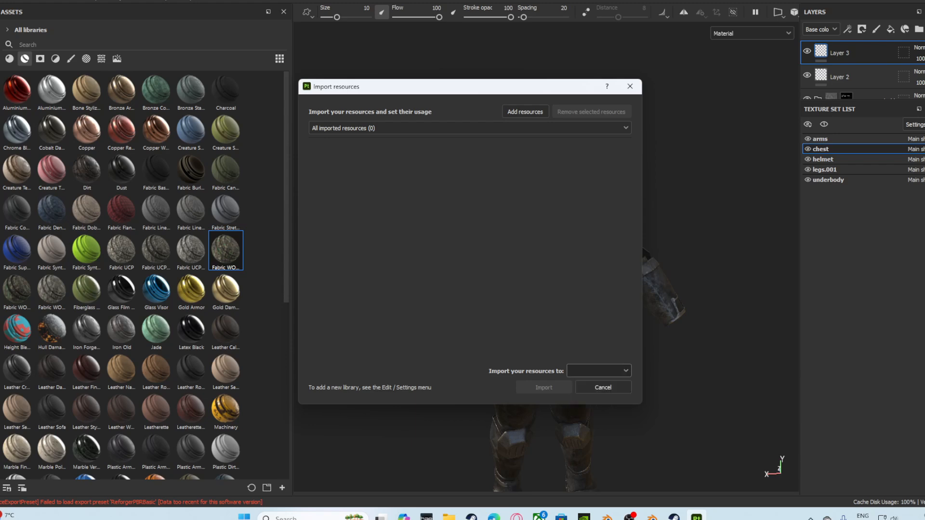
click(481, 128)
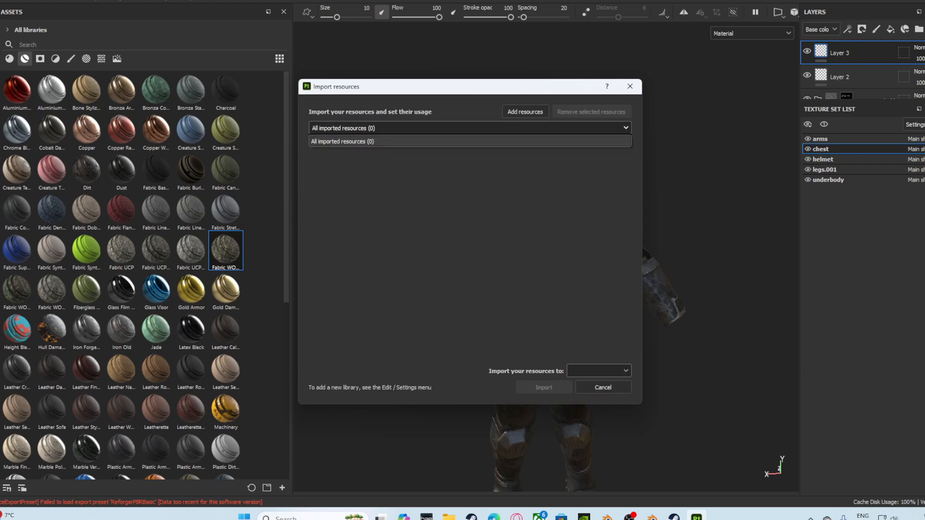
click(470, 141)
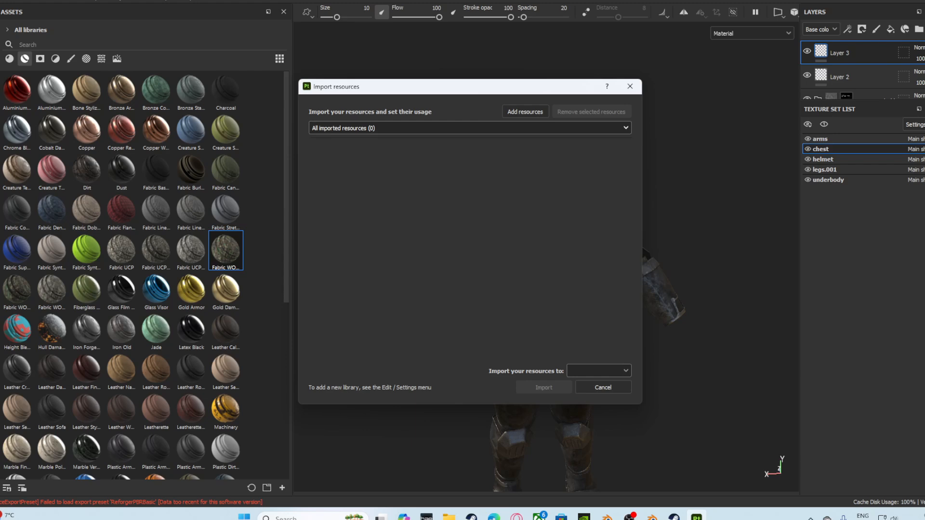
Try adding Servite et morere (2).png as a resource, check its usage options and cancel the import.
click(525, 111)
double_click(430, 191)
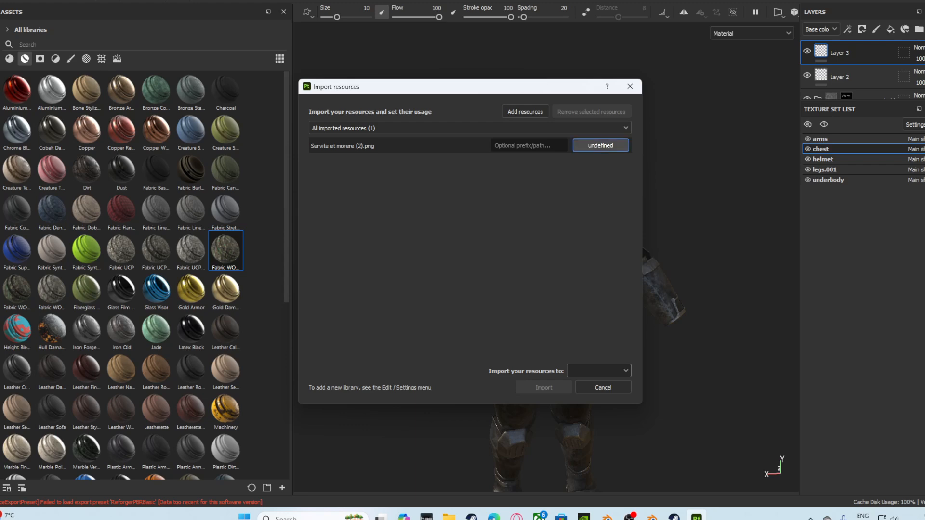
click(600, 145)
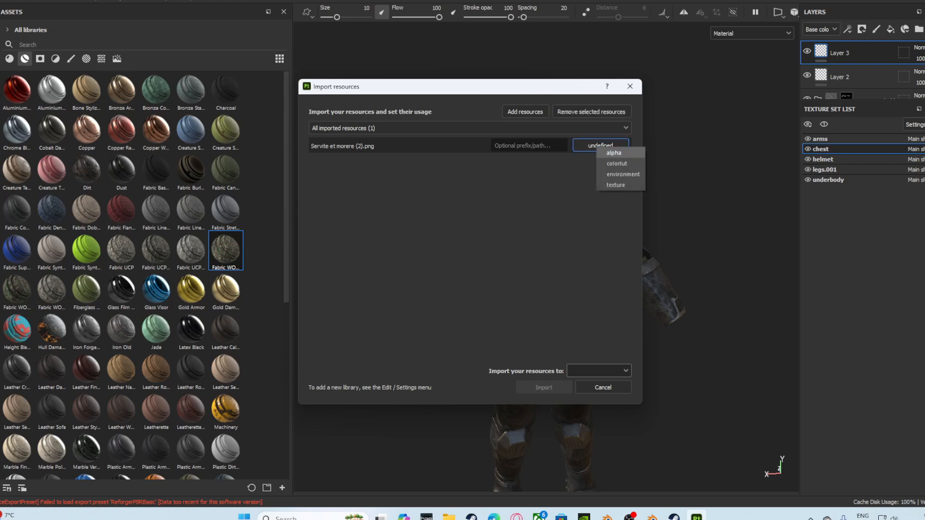
click(563, 217)
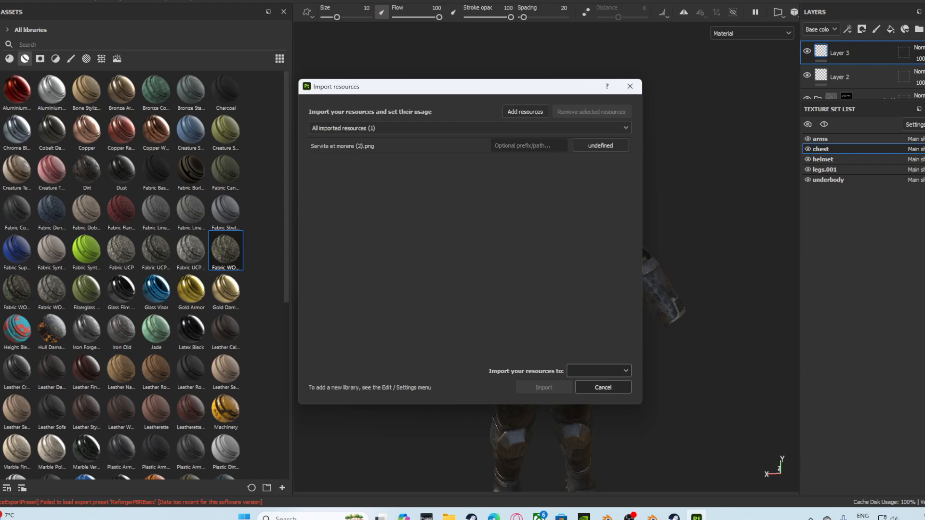
click(608, 389)
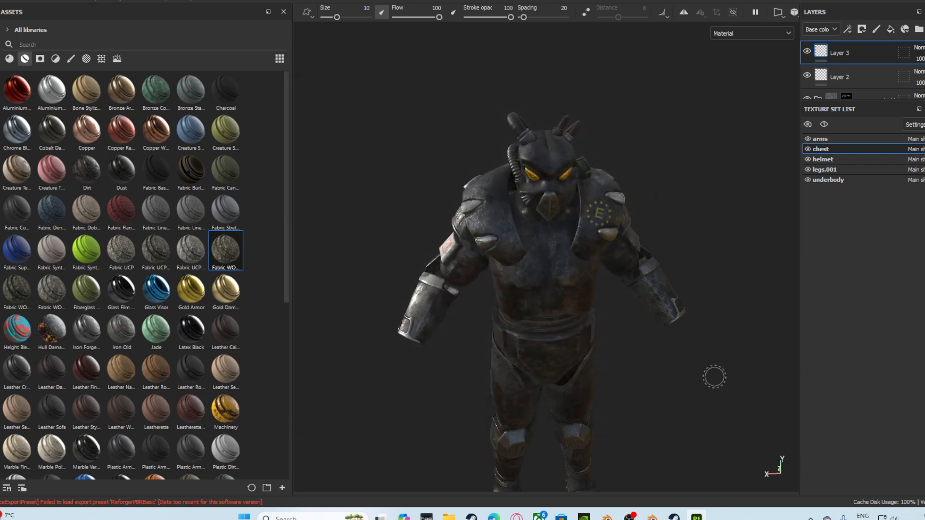
Inspect the textured armour up close from a slightly turned angle.
scroll(575, 244, down, 1)
scroll(575, 244, down, 1)
mouse_move(782, 255)
alt+mouse_down()
mouse_move(699, 279)
mouse_move(838, 282)
mouse_move(799, 281)
alt+mouse_up()
scroll(537, 393, up, 4)
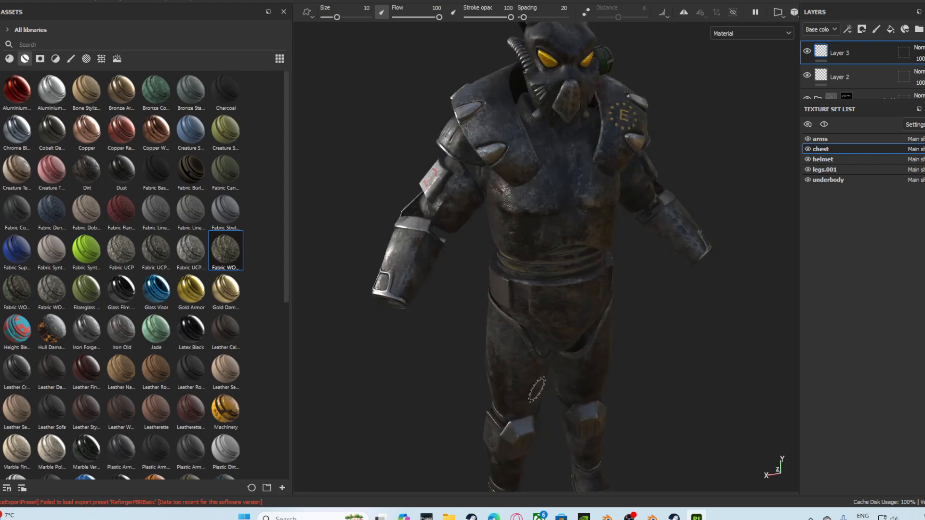
Switch back to the APA MODEL file in Blender and show the armour in the Layout workspace.
mouse_move(630, 517)
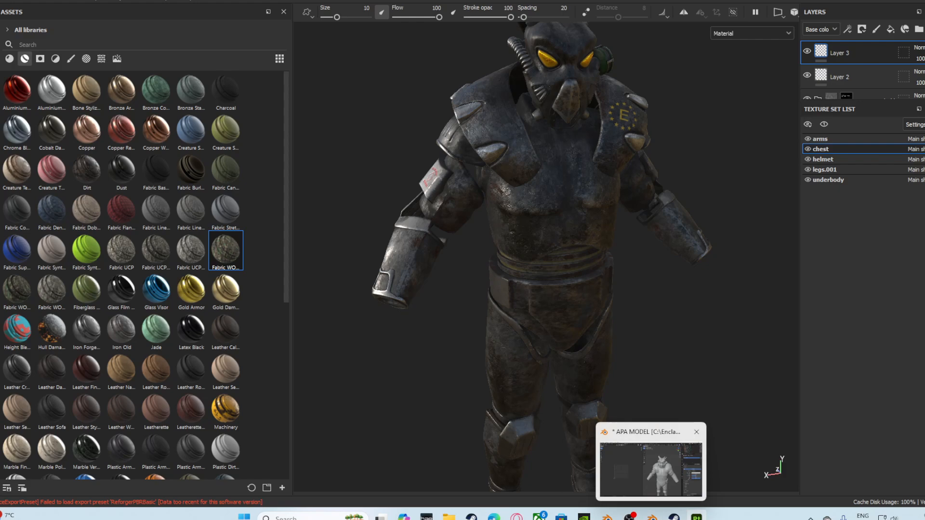
click(650, 464)
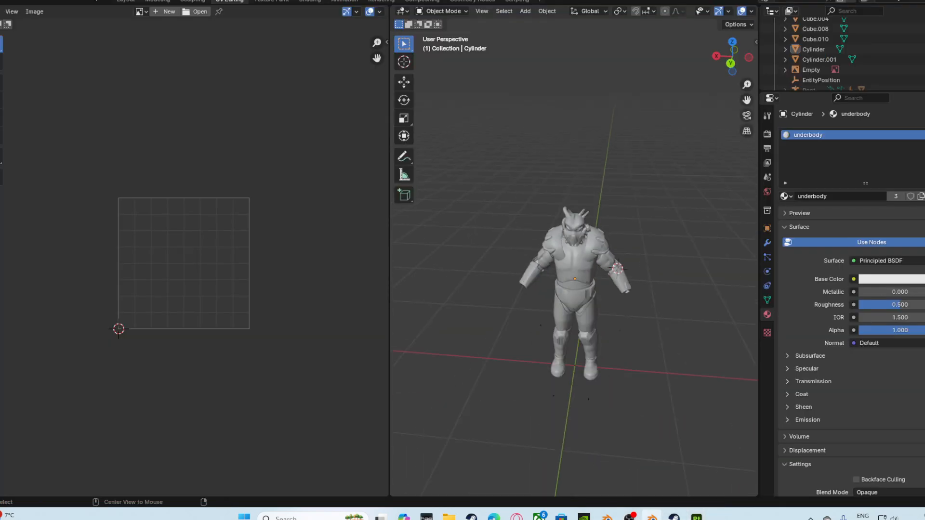
scroll(578, 289, up, 1)
middle_drag(578, 289, 586, 279)
scroll(587, 279, up, 2)
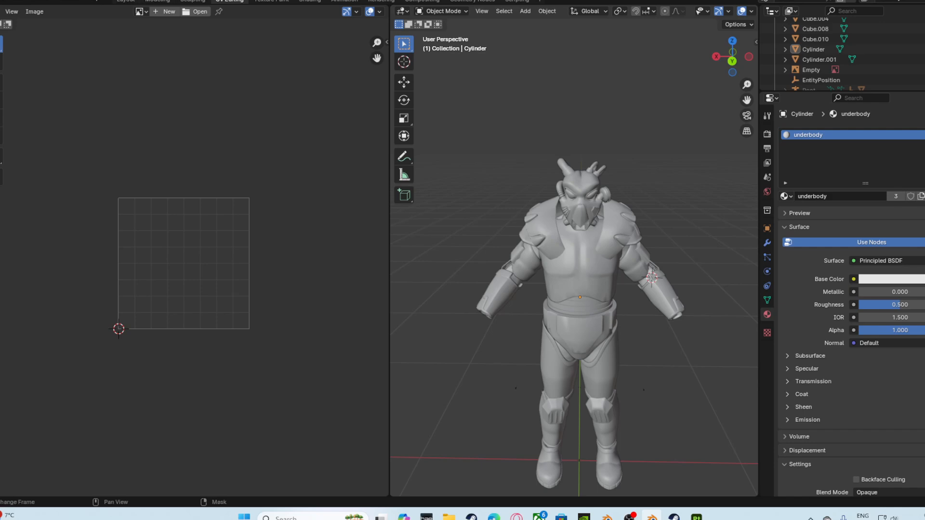
click(126, 1)
scroll(409, 270, down, 2)
middle_drag(409, 269, 436, 264)
scroll(436, 264, up, 4)
Make the Root armature visible and hide the undersuit mesh beneath the chest armour.
click(284, 340)
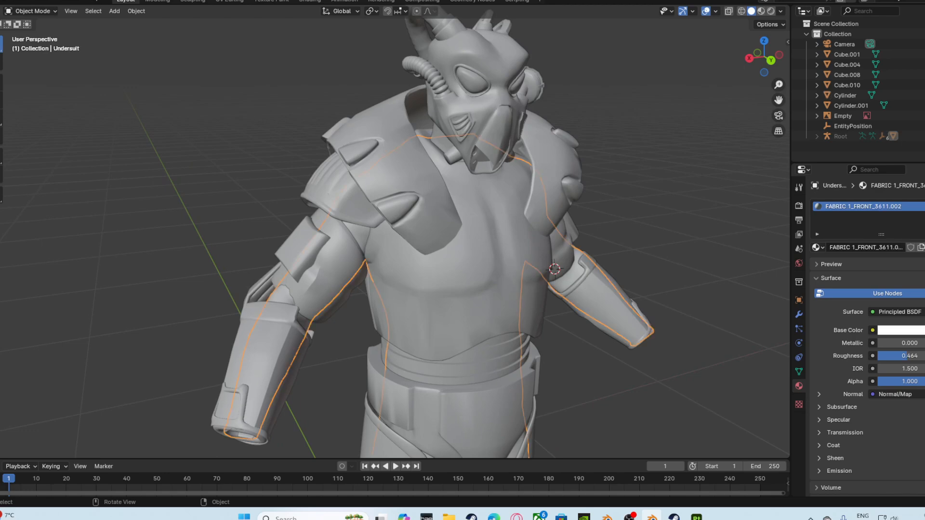
middle_drag(298, 332, 271, 333)
click(385, 289)
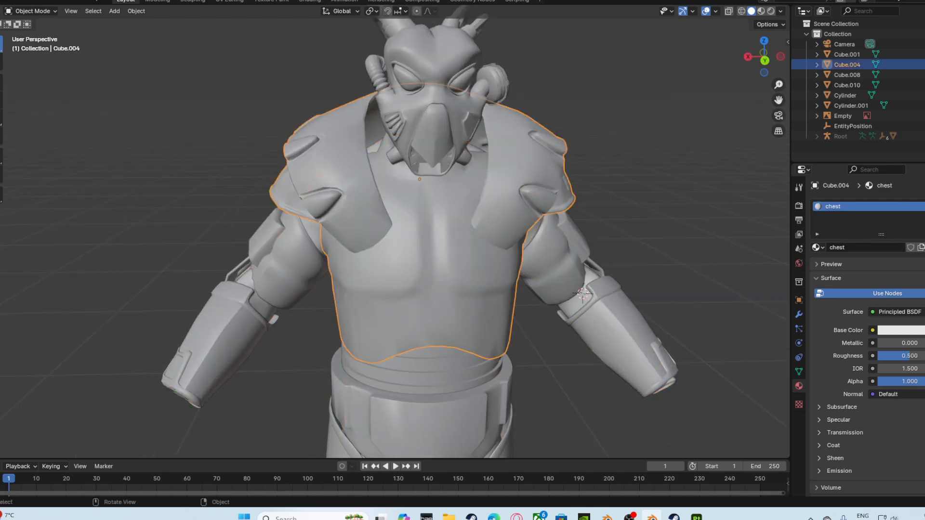
drag(778, 100, 814, 82)
scroll(433, 241, down, 4)
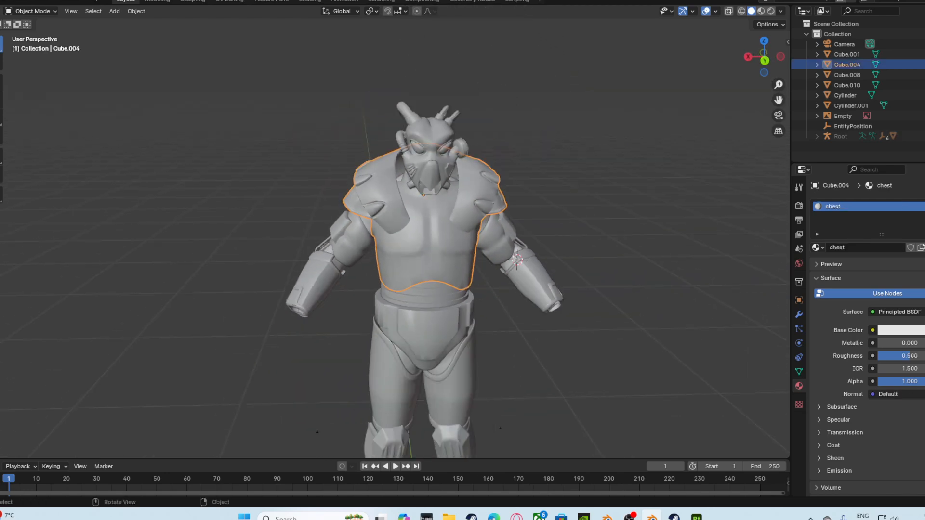
middle_drag(434, 265, 347, 265)
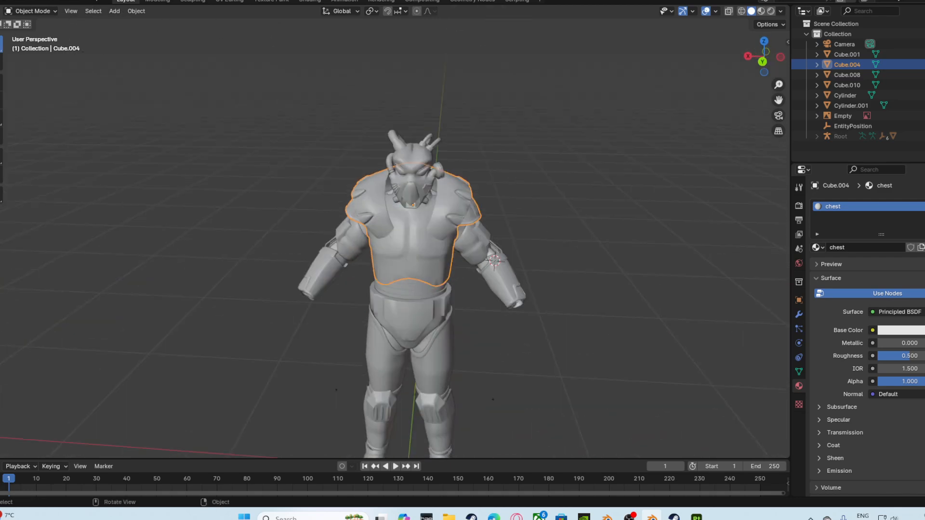
click(922, 136)
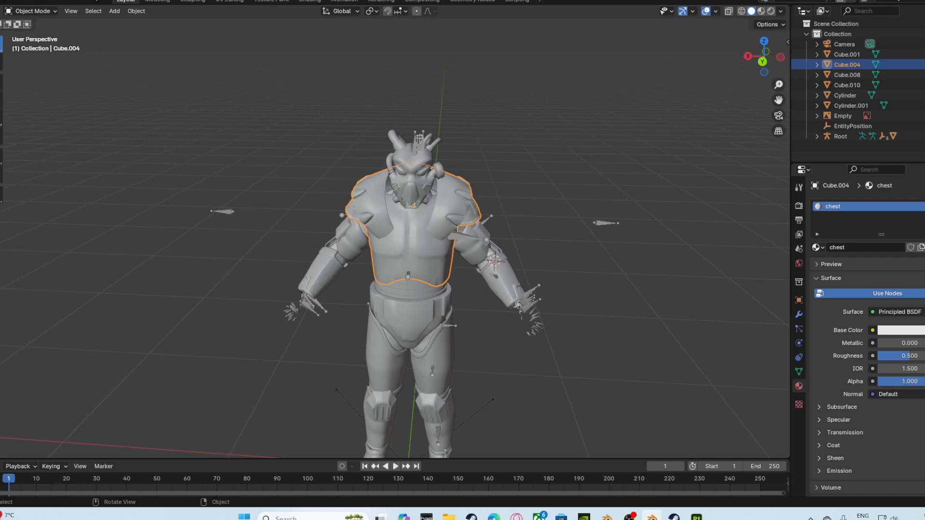
click(410, 255)
key(h)
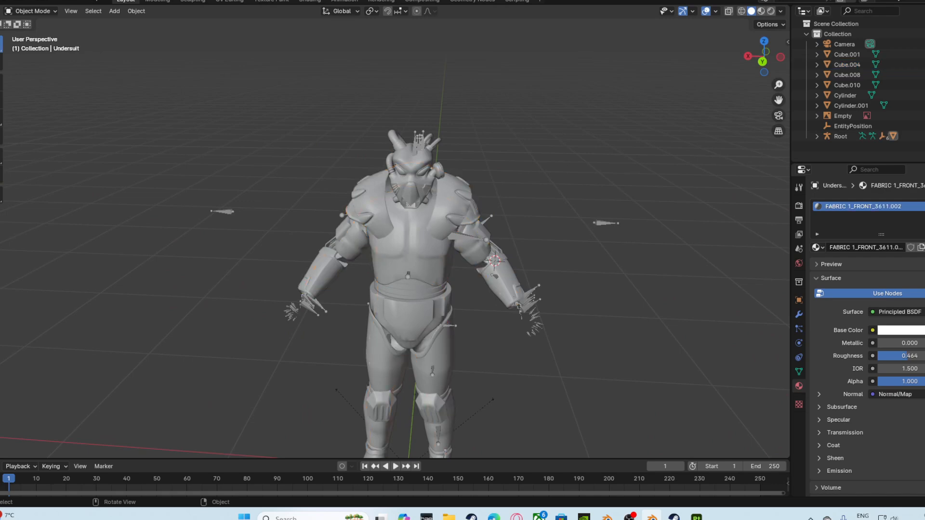
mouse_move(409, 265)
middle_down()
mouse_move(453, 263)
mouse_move(410, 260)
mouse_move(419, 263)
middle_up()
scroll(410, 260, up, 1)
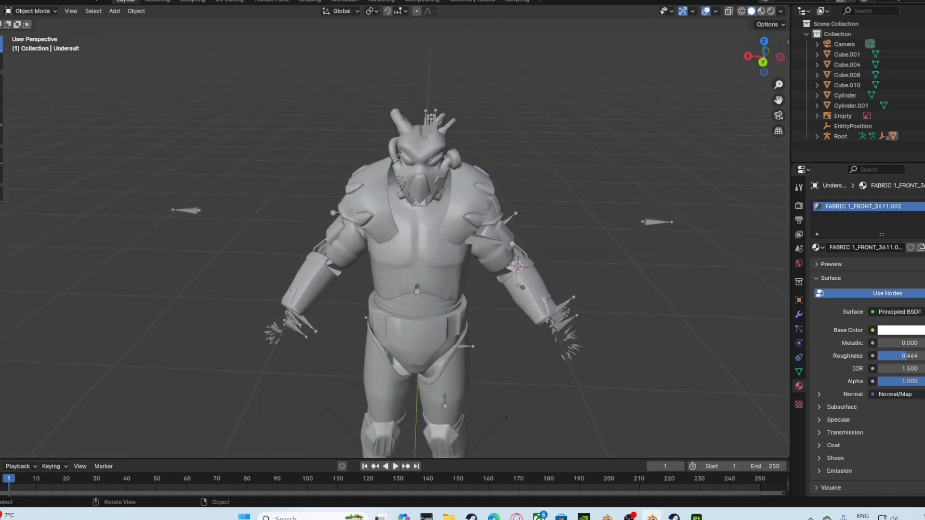
Join the chest, arms, waist, legs and helmet armour parts into one mesh with the helmet as the active object.
click(419, 232)
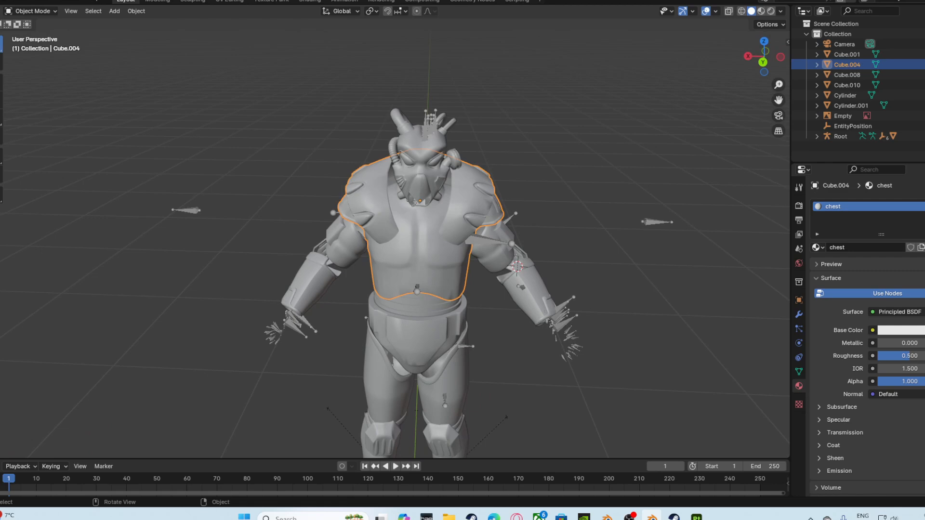
shift+click(337, 250)
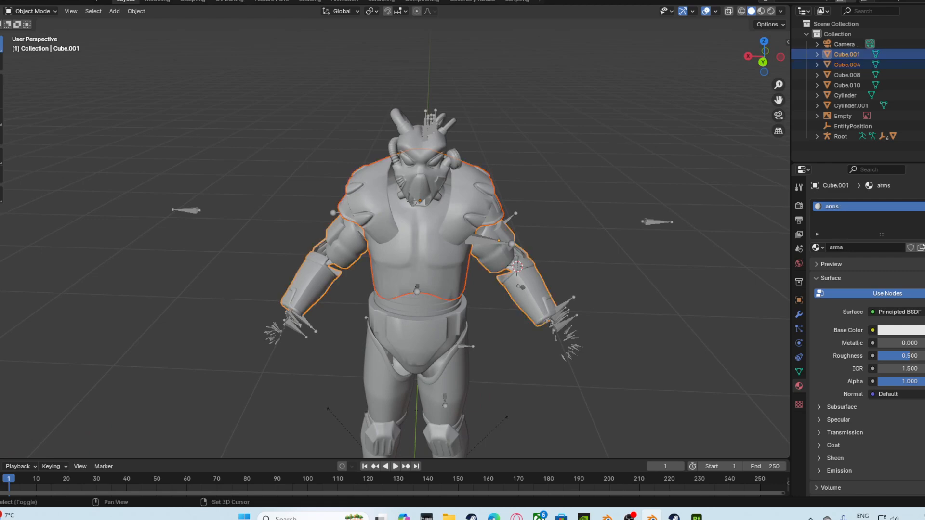
shift+click(418, 309)
shift+click(416, 340)
shift+click(395, 393)
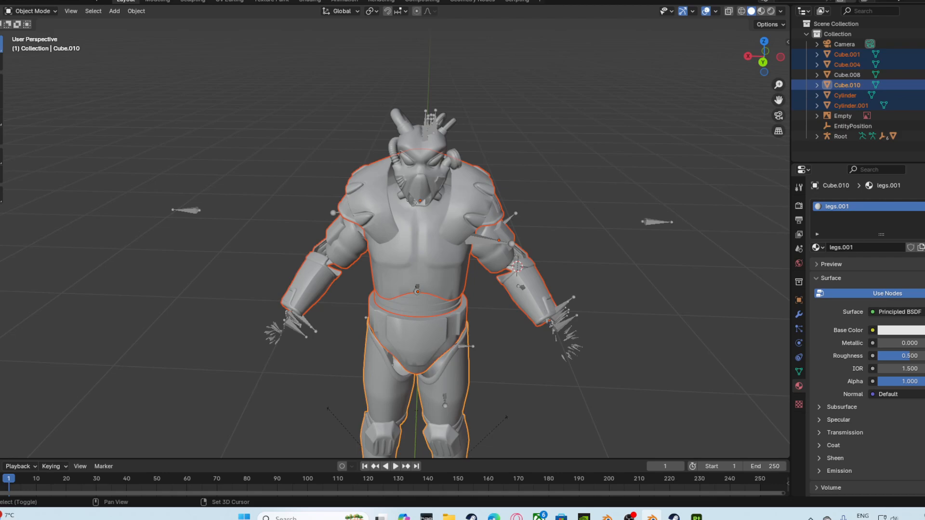
shift+click(424, 126)
right_click(423, 198)
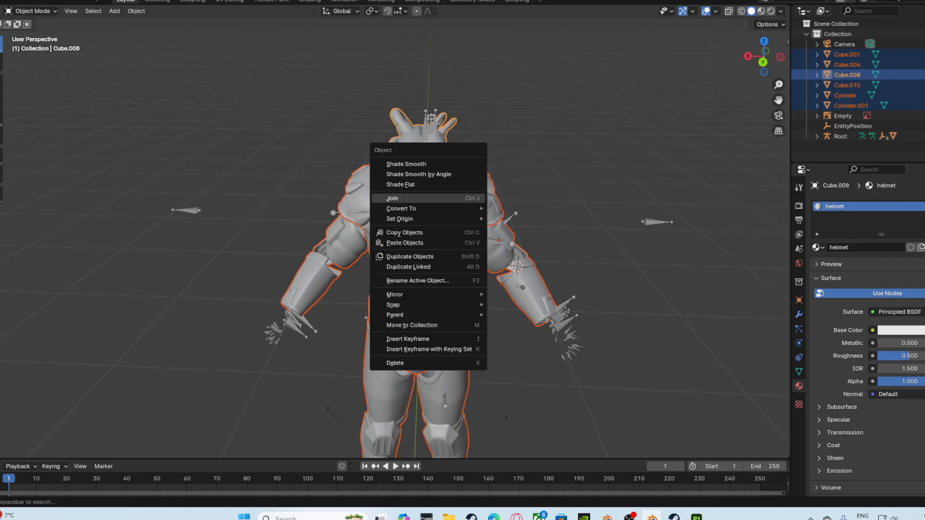
click(424, 198)
scroll(395, 238, down, 3)
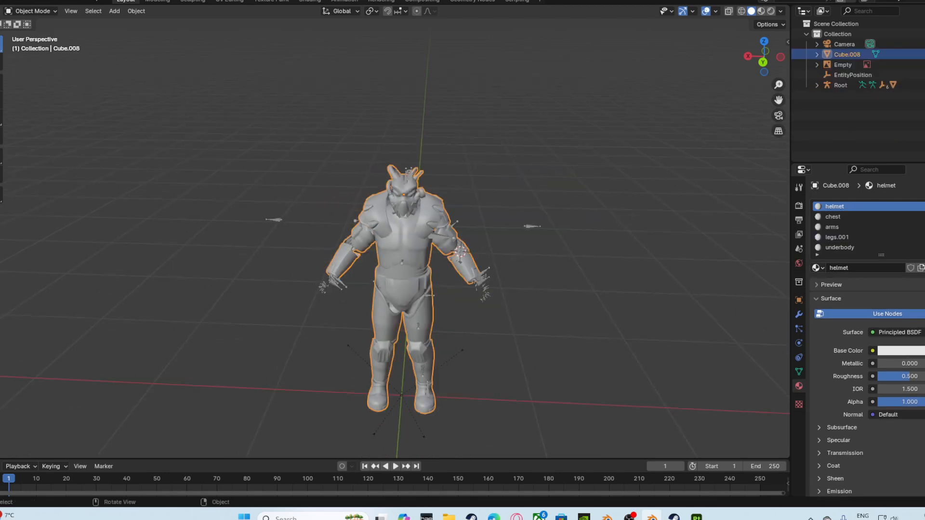
Test-move the joined armour and the Root armature separately, cancelling each move.
key(g)
key(Escape)
key(g)
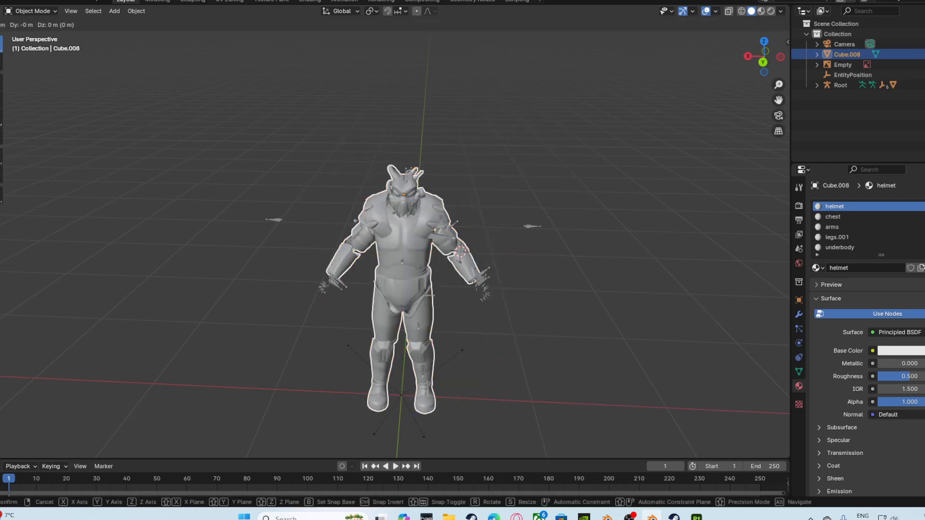
key(Escape)
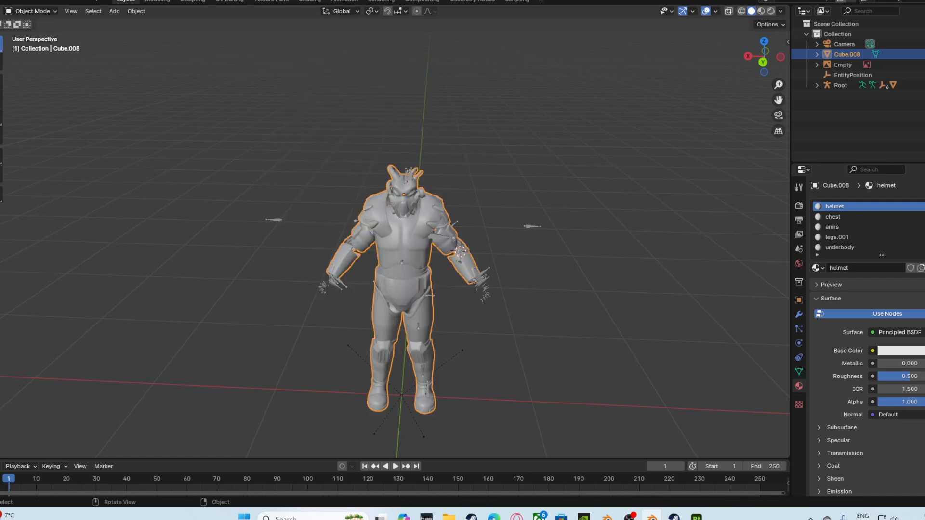
scroll(395, 234, up, 2)
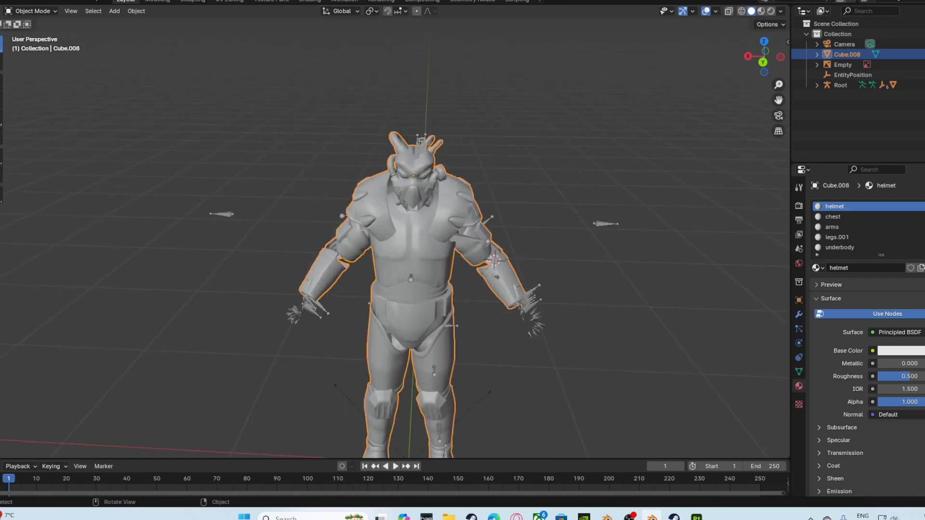
click(530, 301)
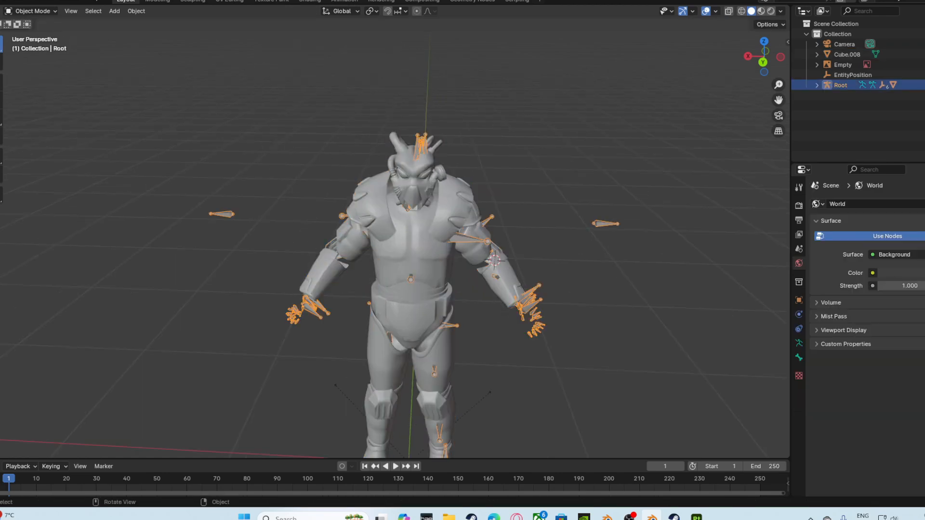
click(417, 256)
click(530, 303)
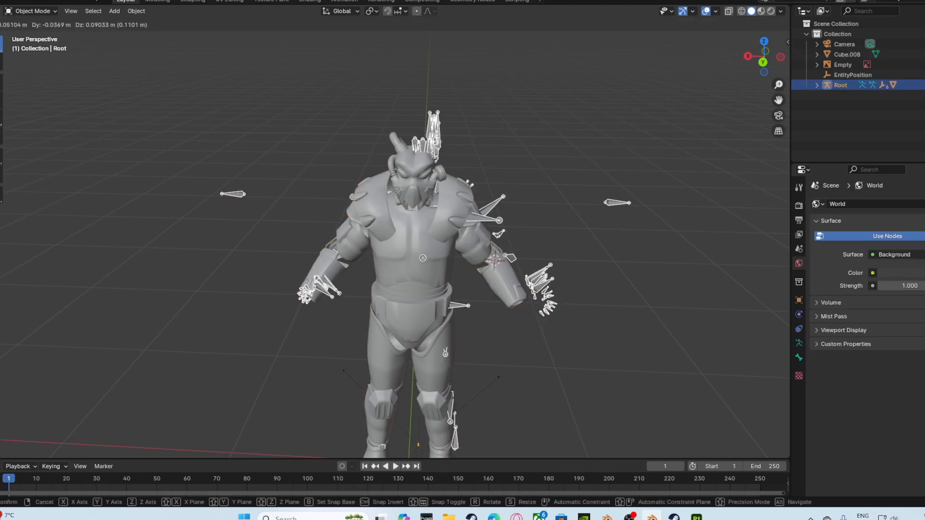
key(g)
key(Escape)
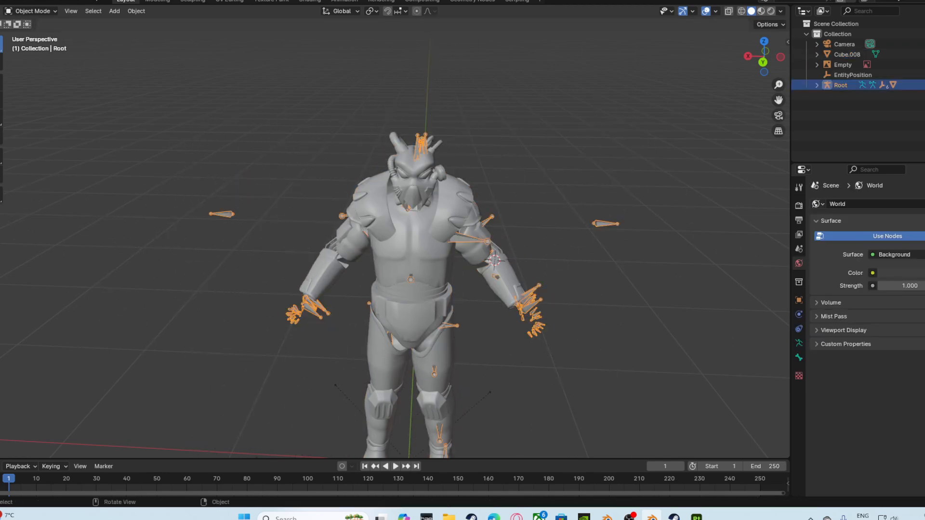
Parent the joined armour to the Root armature using Armature Deform With Empty Groups, and clear the selection.
scroll(414, 240, up, 3)
click(414, 241)
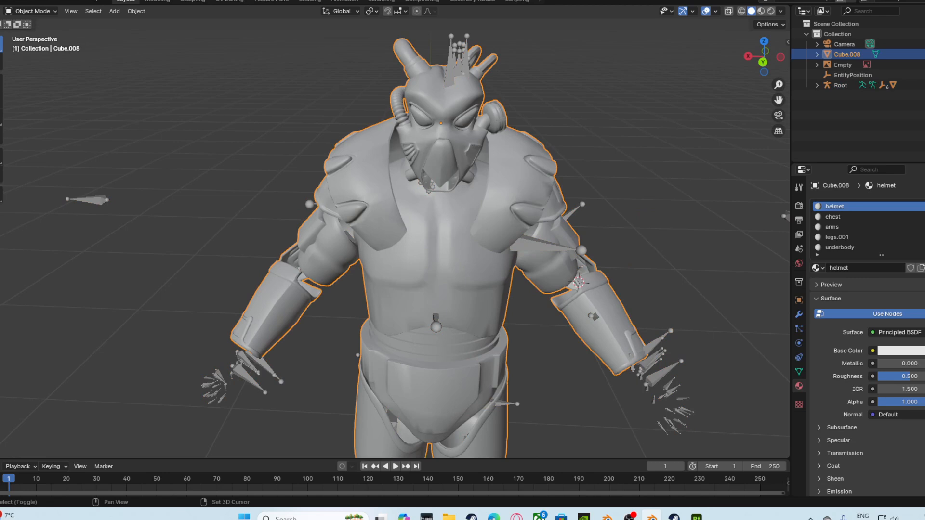
shift+click(549, 245)
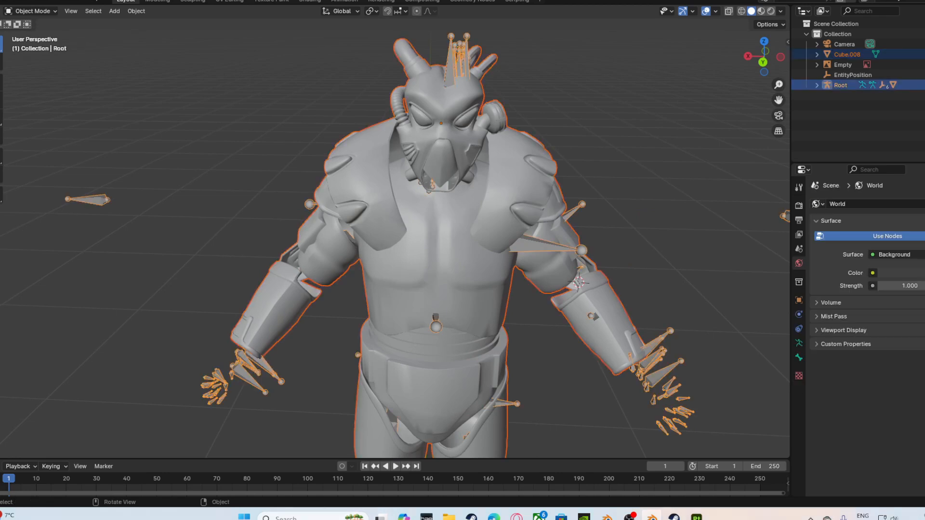
key(ctrl+p)
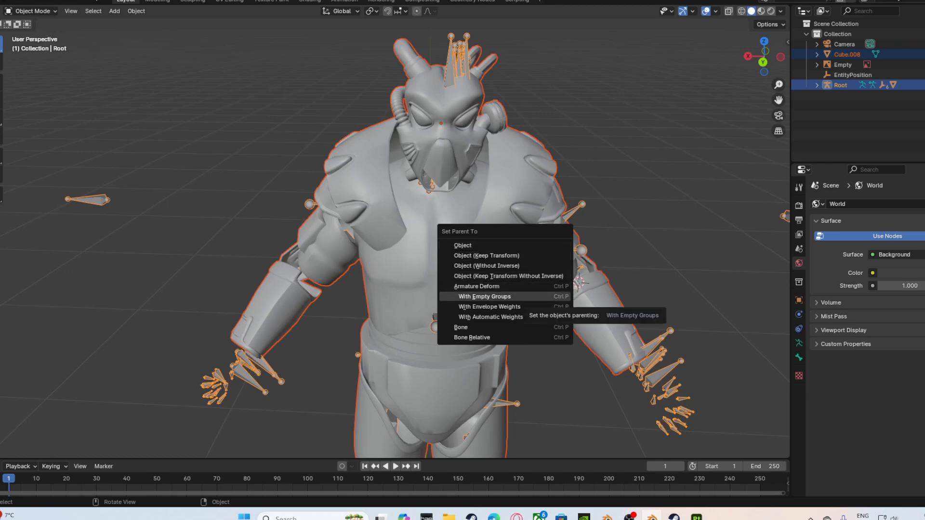
click(506, 296)
key(alt+a)
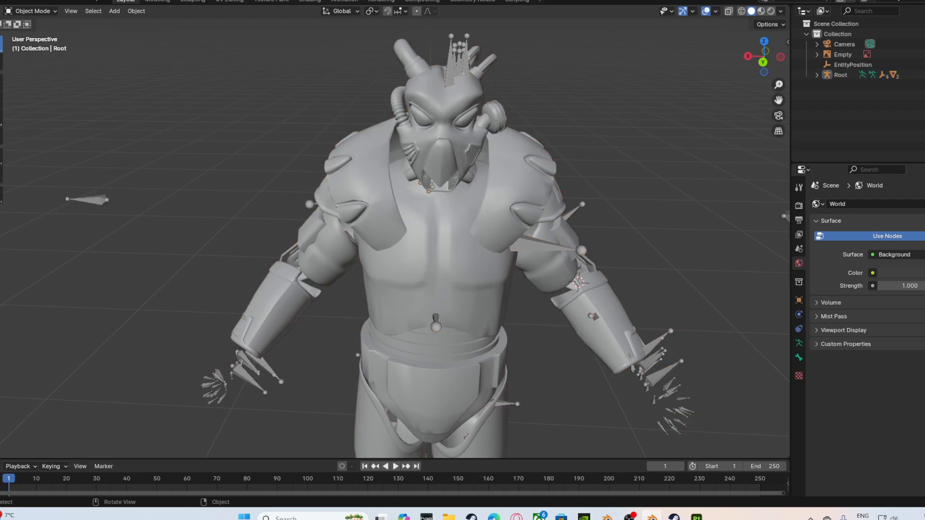
Test-move the Root armature to check whether the parented armour follows it.
scroll(395, 231, down, 5)
click(504, 288)
key(g)
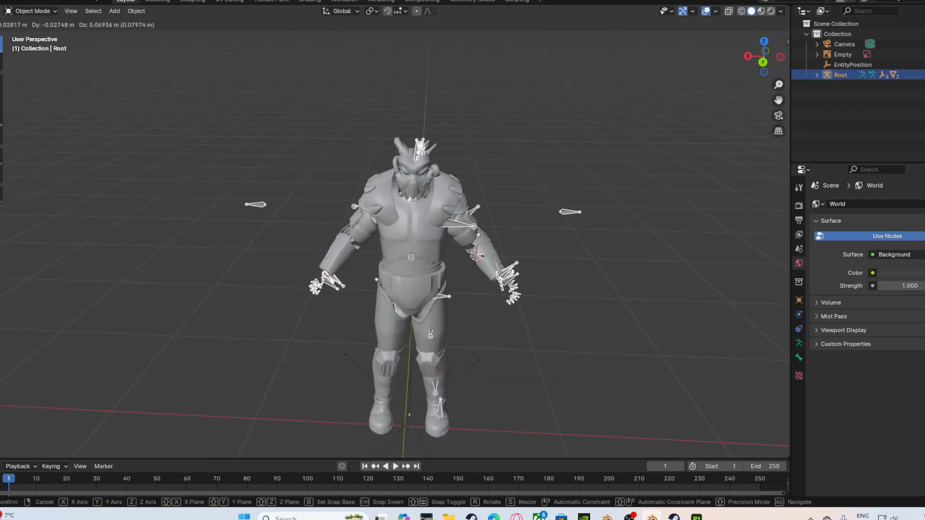
key(Return)
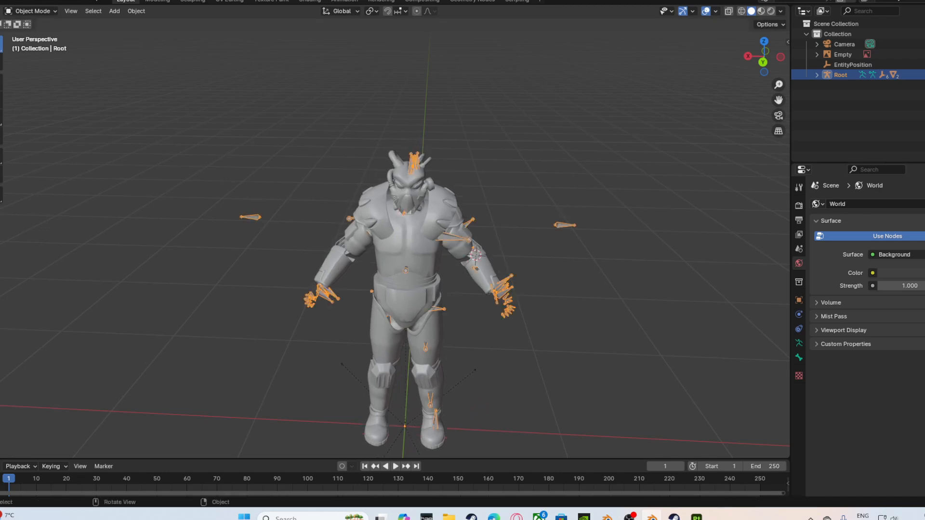
Delete the Empty image object from the scene collection.
scroll(395, 232, up, 6)
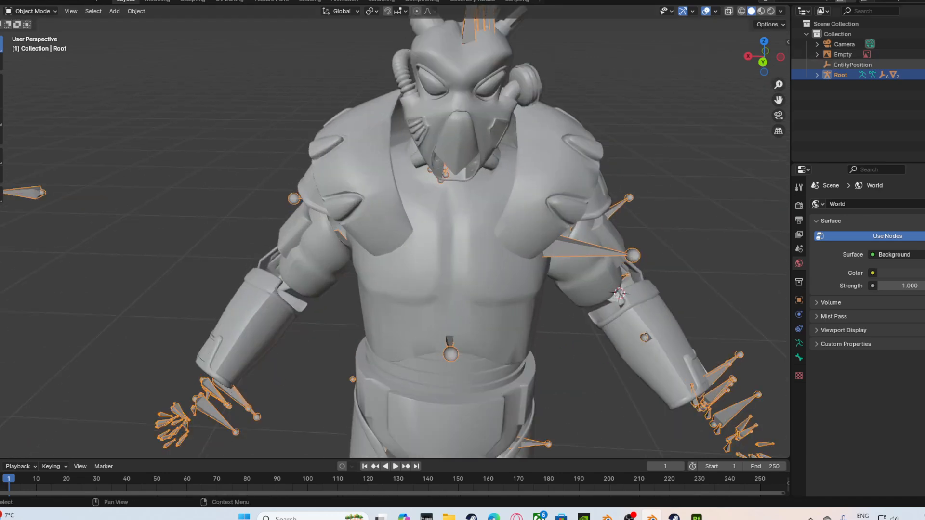
click(843, 55)
right_click(842, 54)
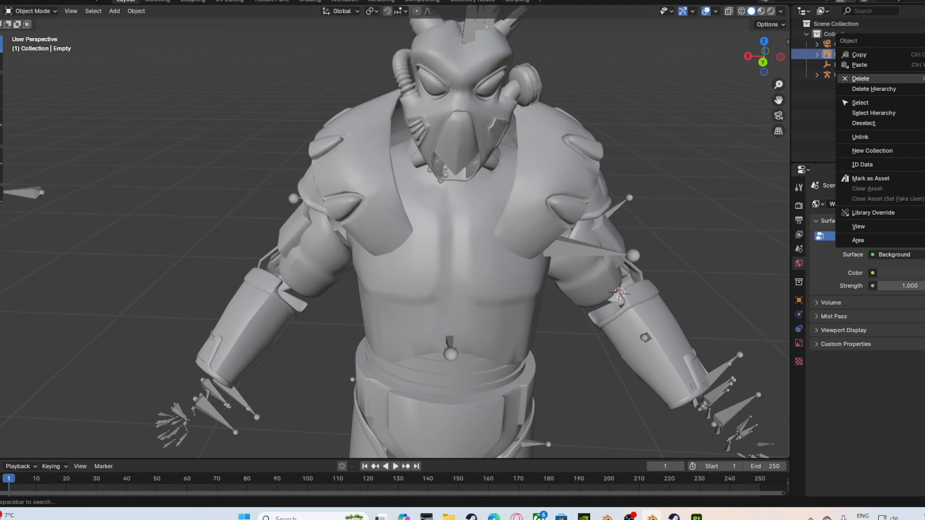
click(862, 78)
Try moving the Root armature with the armour again from an angled view, and cancel the move.
scroll(433, 240, down, 6)
middle_drag(457, 246, 424, 238)
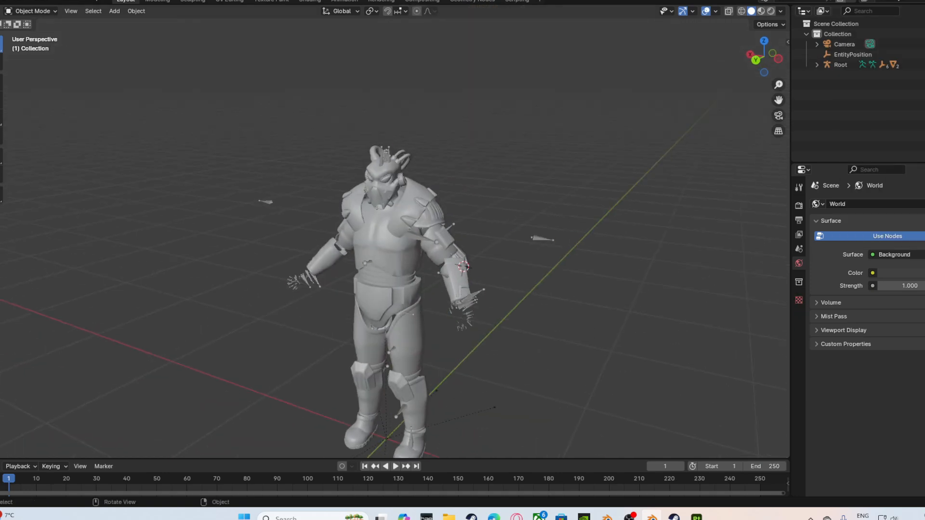
click(424, 237)
scroll(424, 237, up, 5)
scroll(424, 238, down, 5)
key(g)
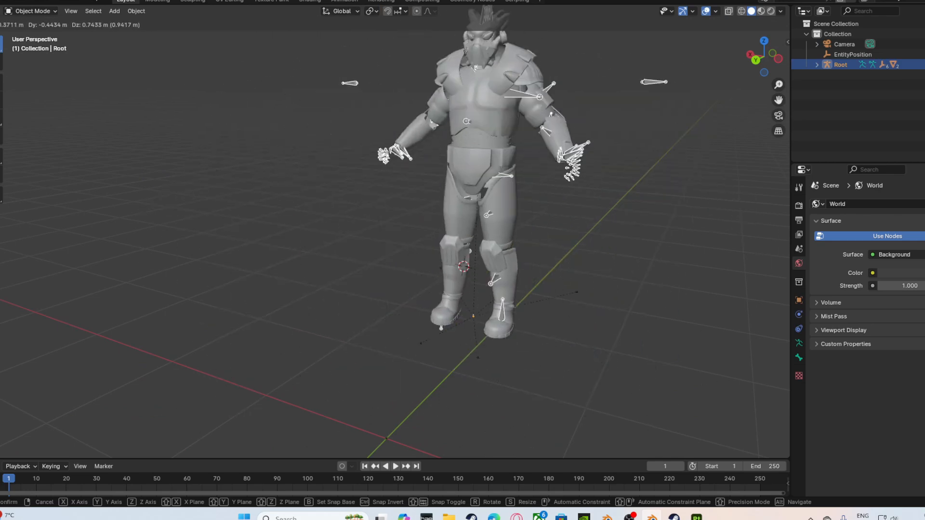
key(Escape)
Select the joined armour mesh and show its mesh data properties with the vertex groups.
middle_drag(423, 237, 456, 236)
scroll(475, 275, up, 4)
click(456, 236)
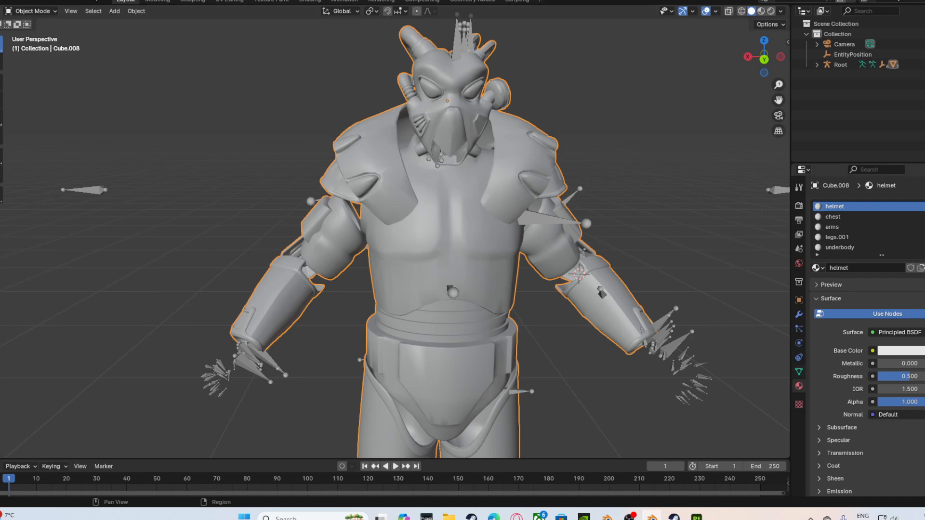
scroll(891, 241, down, 3)
scroll(892, 240, up, 3)
scroll(891, 231, down, 1)
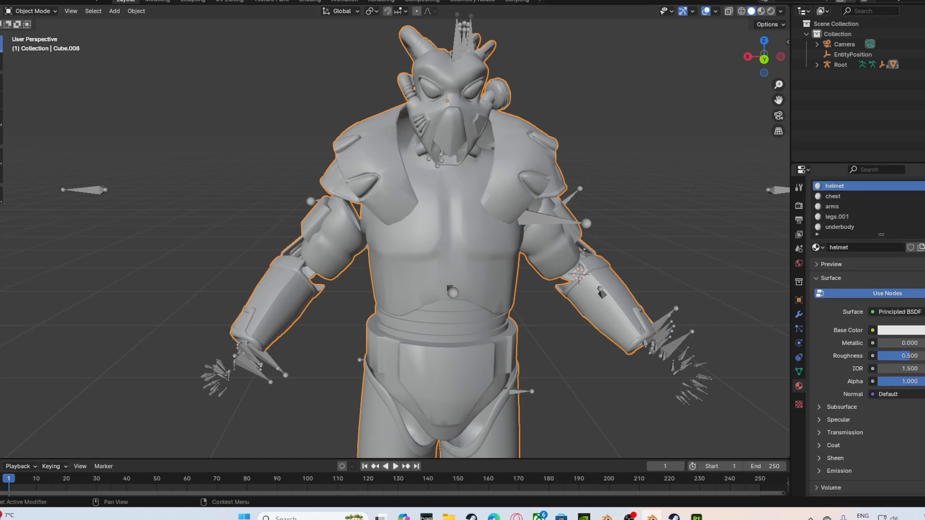
scroll(891, 231, up, 1)
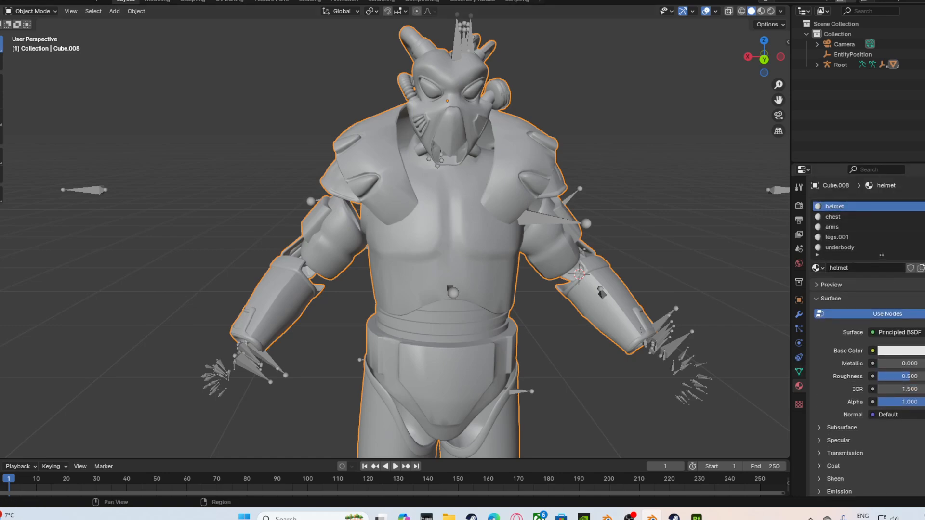
click(799, 371)
Look through the armour's vertex groups to examine the bone groups created for the hands, arms, neck, head and face.
scroll(848, 258, down, 3)
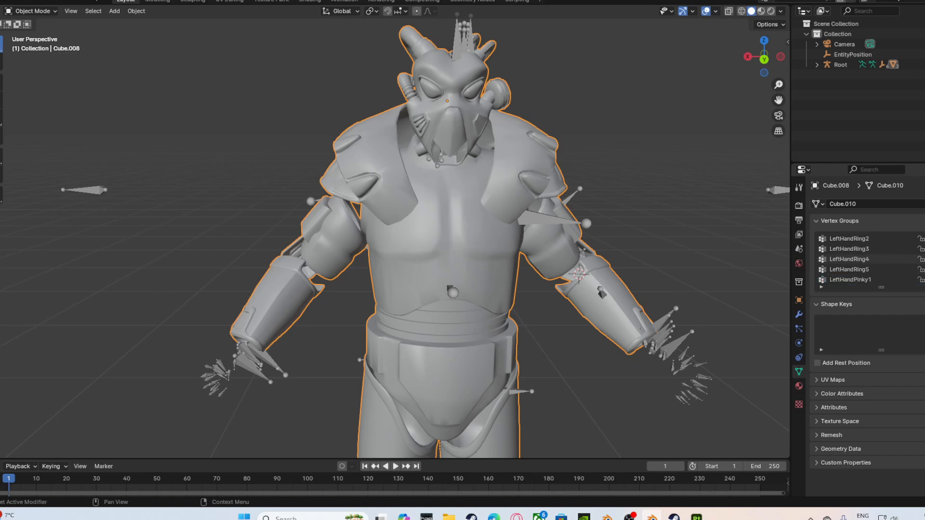
scroll(848, 259, down, 10)
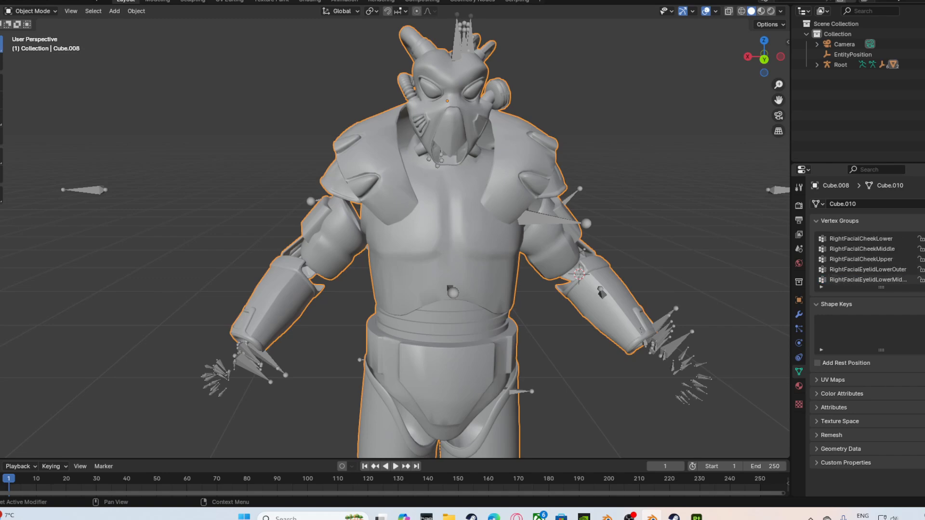
scroll(848, 259, down, 8)
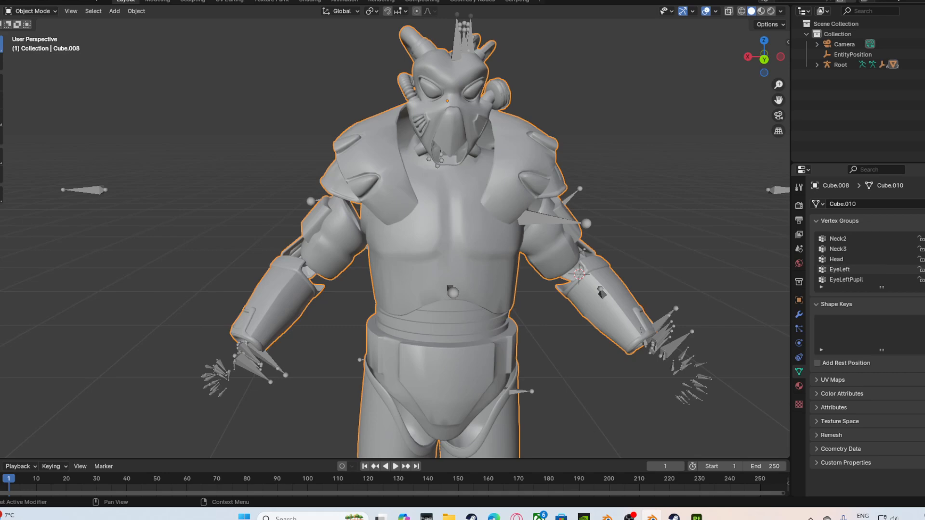
scroll(848, 269, down, 8)
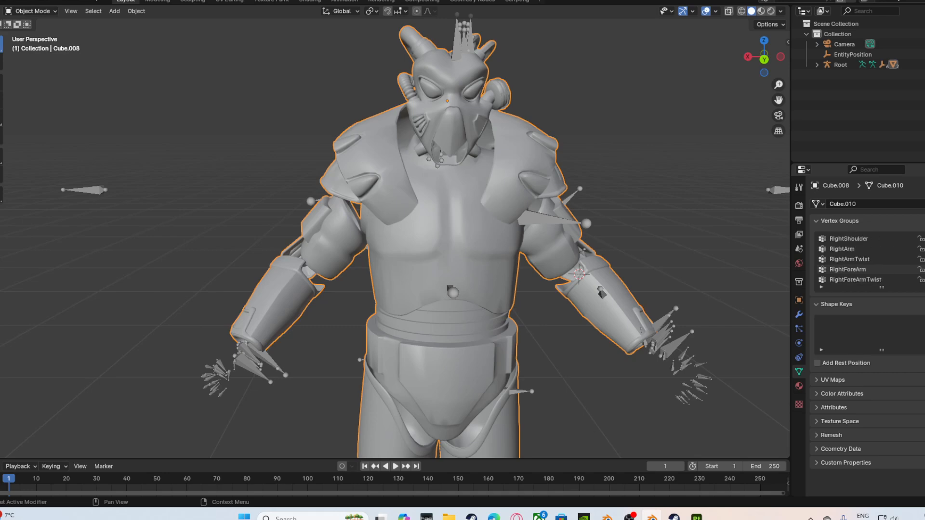
scroll(848, 264, down, 8)
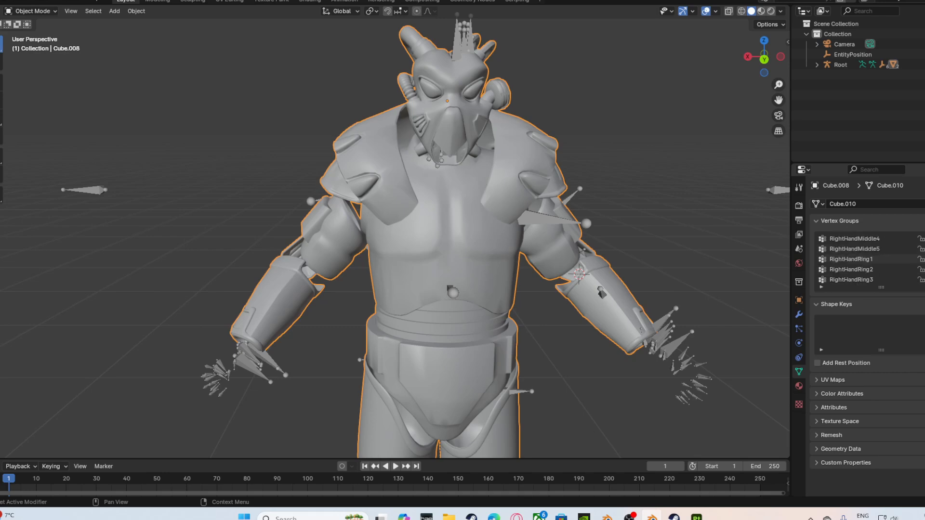
scroll(848, 258, down, 5)
scroll(853, 259, up, 20)
scroll(853, 259, down, 8)
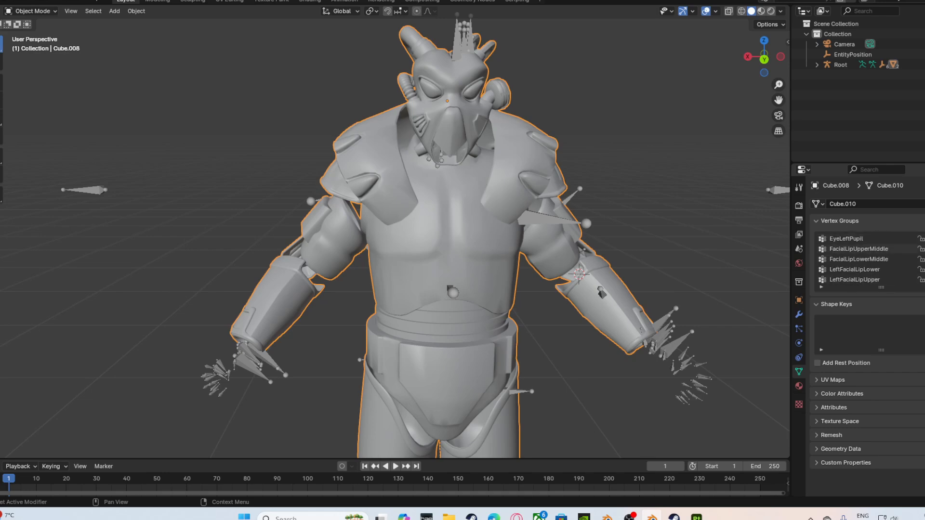
Put the joined armour into Edit Mode with nothing selected and bring the helmet and chest mesh into close view.
drag(778, 100, 842, 17)
shift+middle_drag(482, 169, 515, 260)
scroll(510, 255, down, 2)
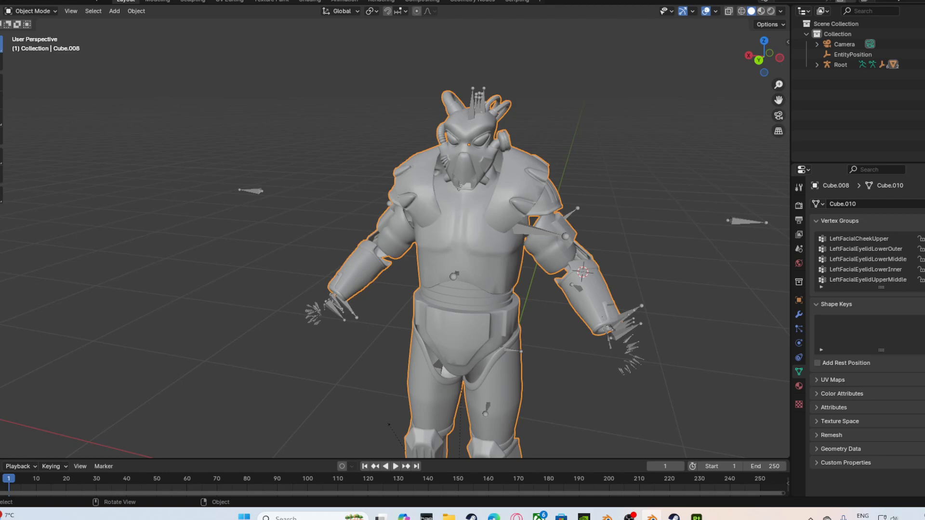
middle_drag(516, 260, 530, 263)
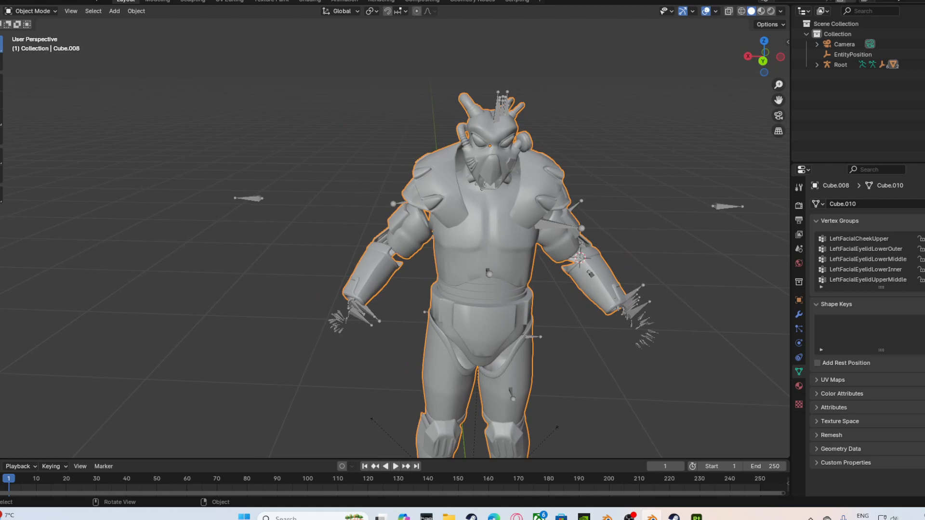
key(Tab)
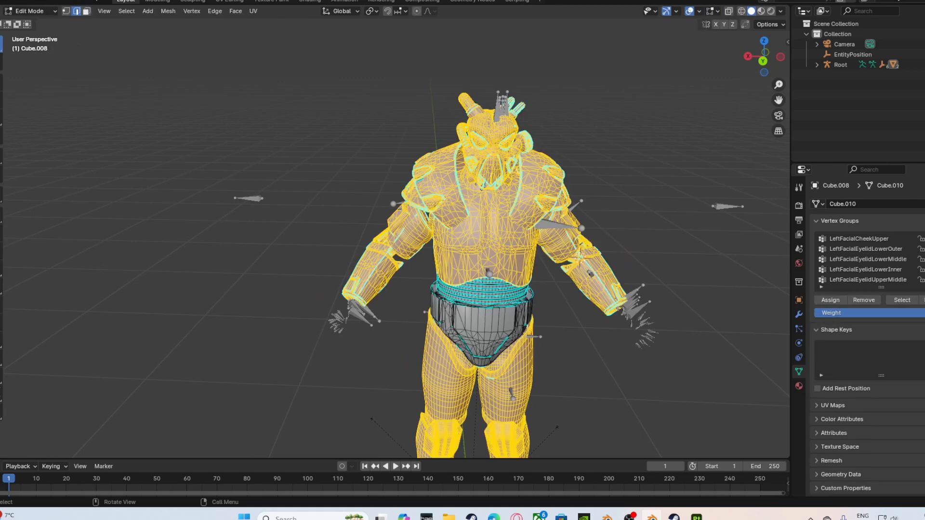
key(alt+a)
scroll(463, 261, down, 3)
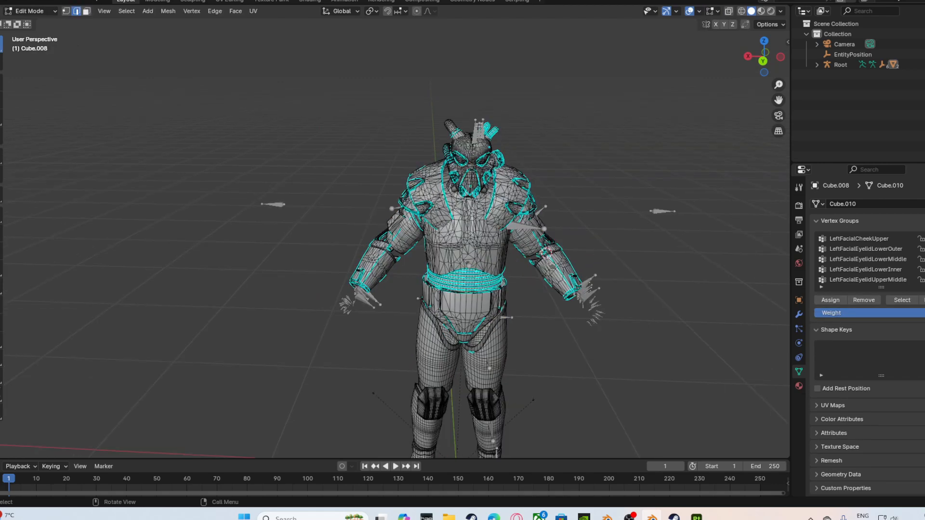
drag(779, 100, 720, 130)
scroll(410, 241, up, 5)
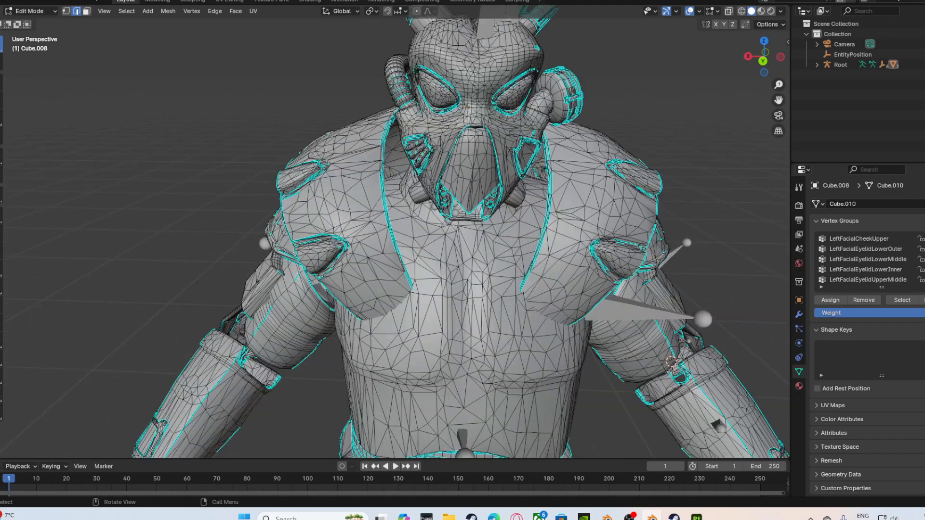
Switch the armour mesh to face selection and select all faces linked to the helmet's face mask.
scroll(410, 241, down, 3)
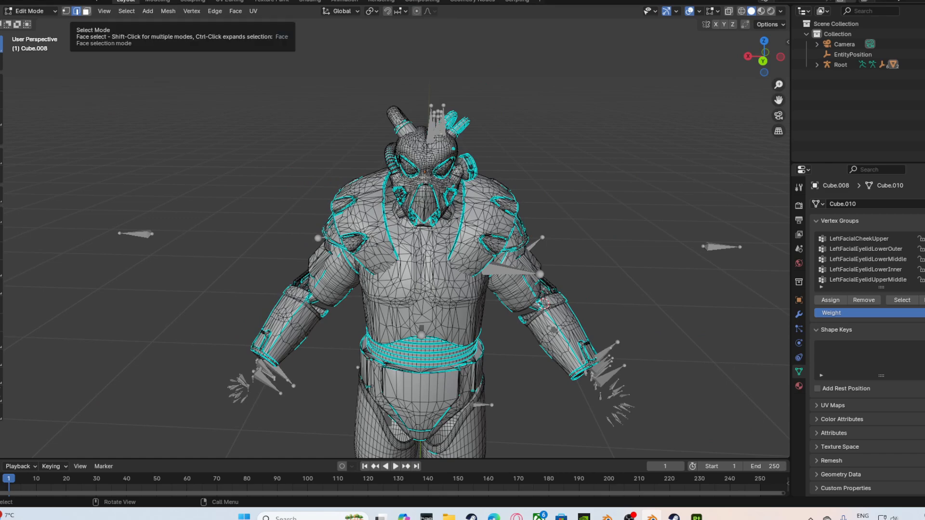
click(87, 11)
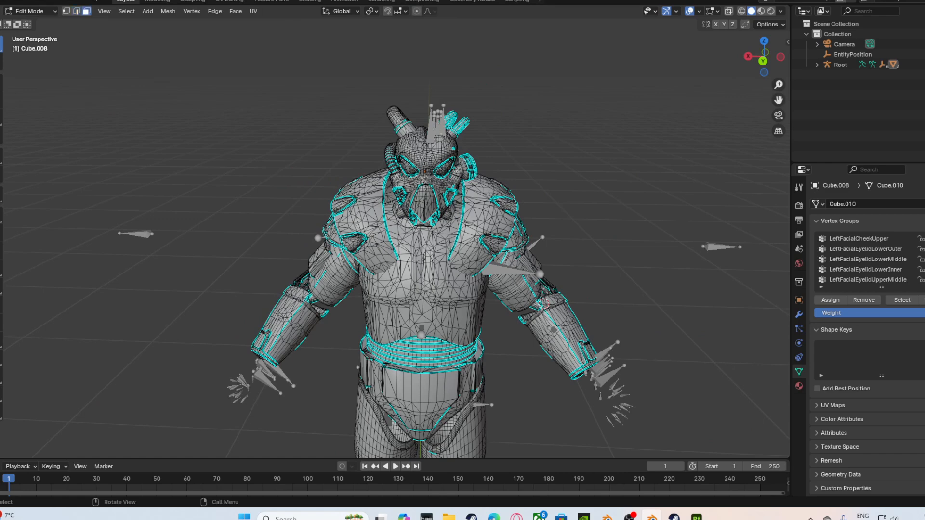
middle_drag(415, 241, 400, 227)
key(ctrl+l)
mouse_move(462, 212)
middle_down()
mouse_move(523, 212)
mouse_move(383, 209)
mouse_move(434, 207)
mouse_move(434, 226)
mouse_move(506, 227)
mouse_move(510, 217)
mouse_move(458, 214)
mouse_move(539, 216)
mouse_move(472, 212)
middle_up()
scroll(434, 207, up, 3)
scroll(434, 168, up, 3)
scroll(434, 193, down, 3)
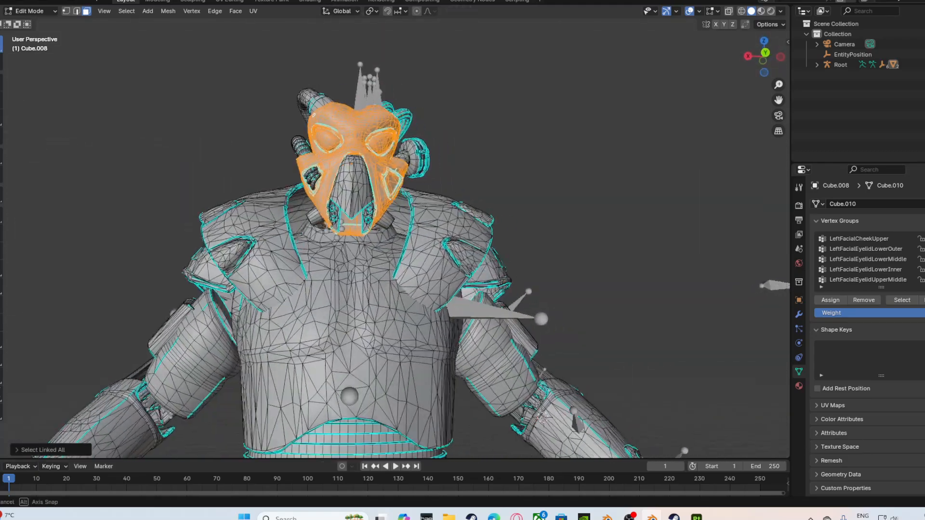
From the back view with X-ray on, box-select the helmet's horns and hoses, extend the selection to linked faces, and turn X-ray off.
drag(764, 56, 701, 58)
scroll(764, 57, down, 3)
scroll(764, 57, up, 5)
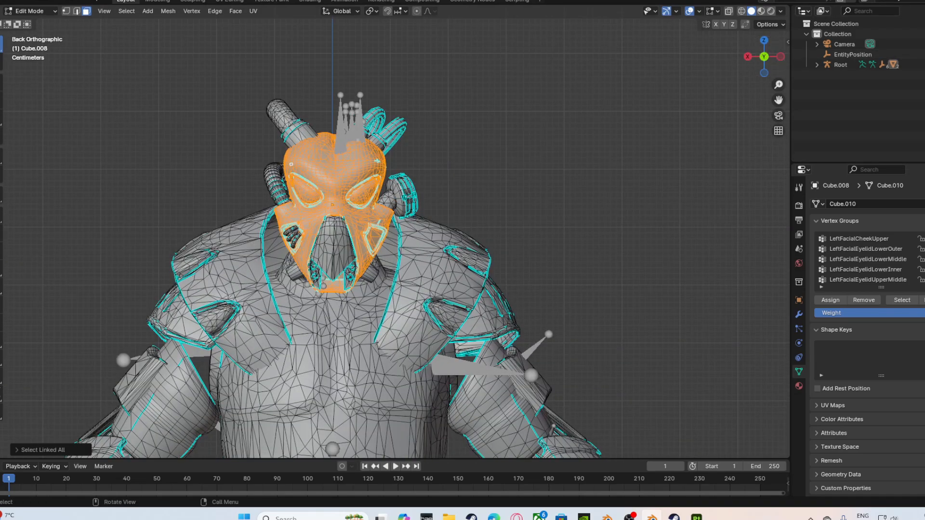
key(alt+z)
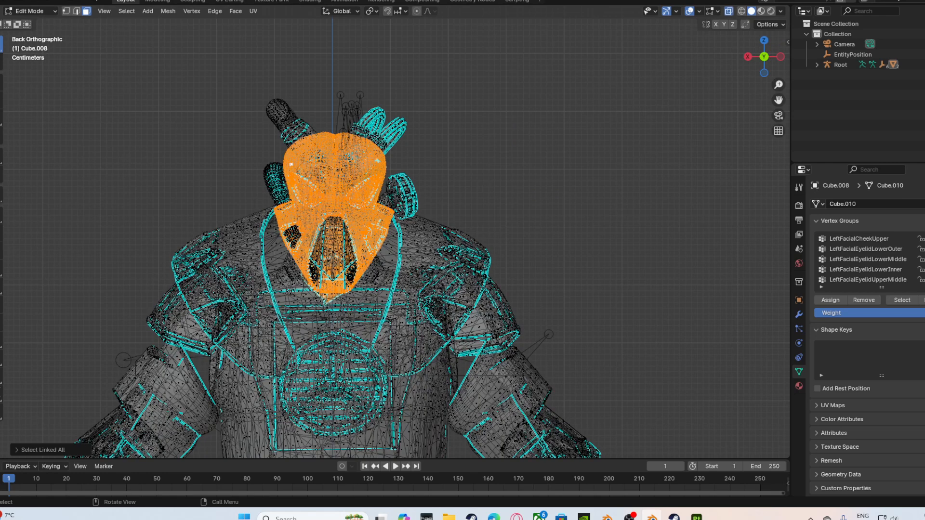
shift+drag(191, 55, 331, 82)
drag(158, 80, 488, 186)
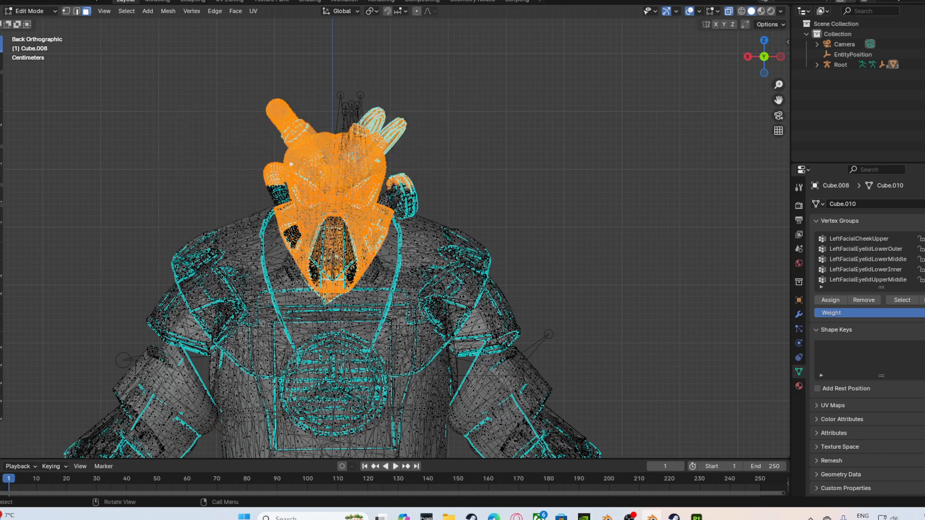
key(ctrl+l)
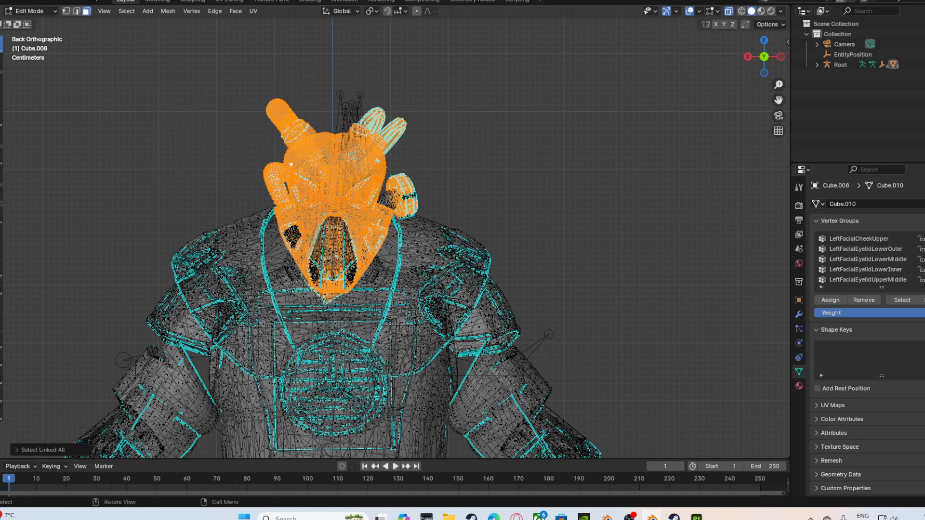
key(alt+z)
middle_drag(395, 241, 451, 224)
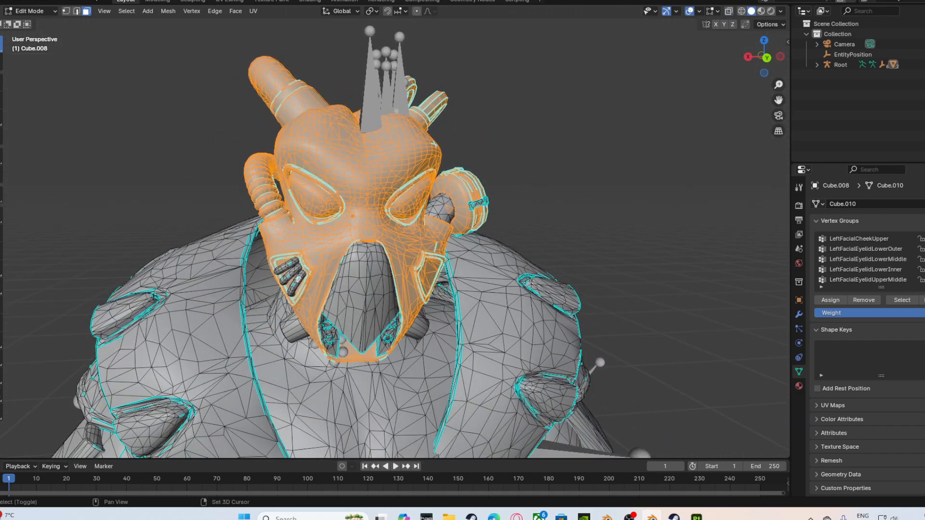
Try adding the remaining linked and boxed faces around the helmet's mouthpiece, and clear the whole selection.
key(l)
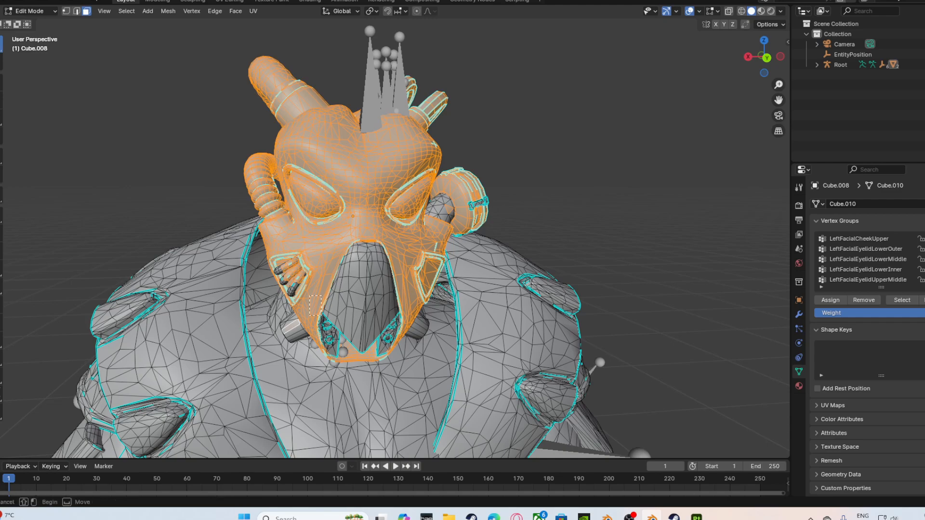
key(l)
key(b)
drag(402, 331, 403, 332)
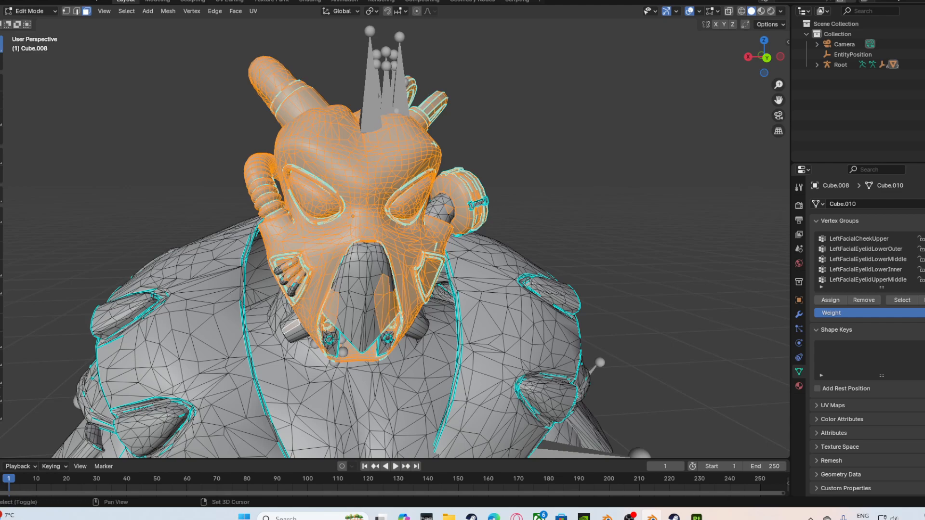
key(alt+a)
scroll(395, 240, down, 6)
scroll(395, 240, up, 6)
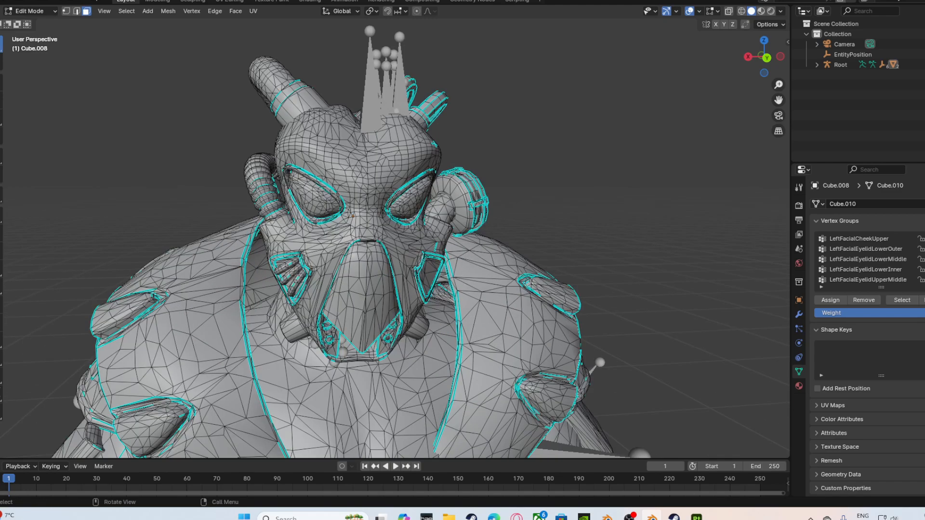
Select every face that uses the helmet material and separate the selection into its own object.
click(798, 386)
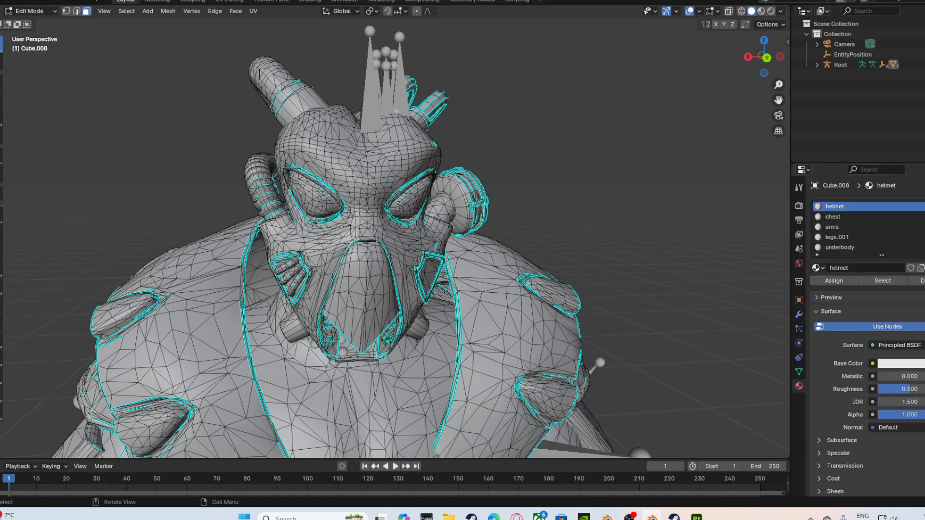
click(883, 281)
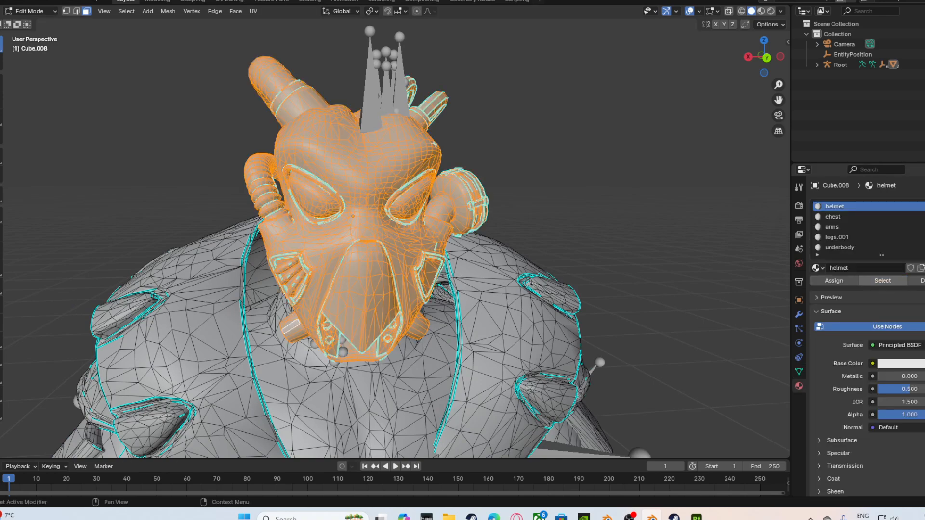
middle_drag(482, 241, 462, 283)
right_click(463, 283)
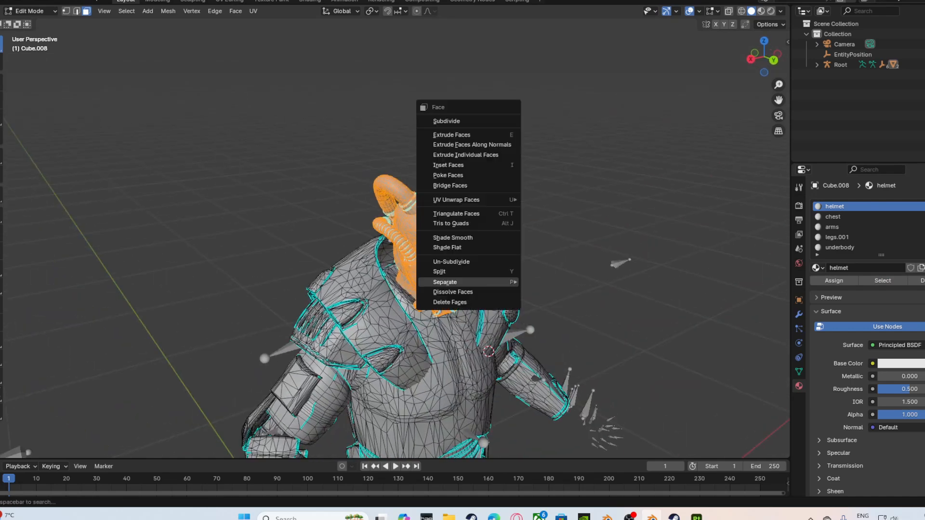
mouse_move(481, 283)
click(549, 282)
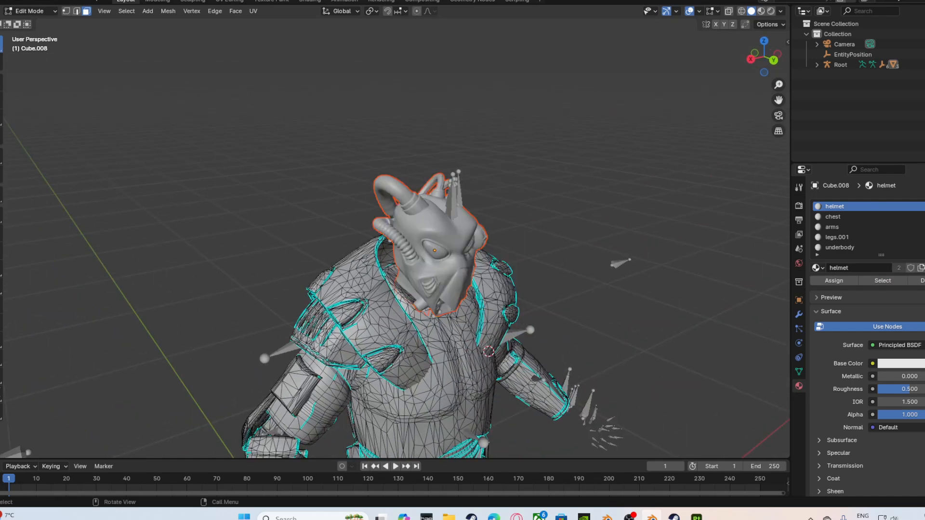
In Object Mode, select the separated helmet, try moving the Root armature with the armour, and cancel the move.
key(Tab)
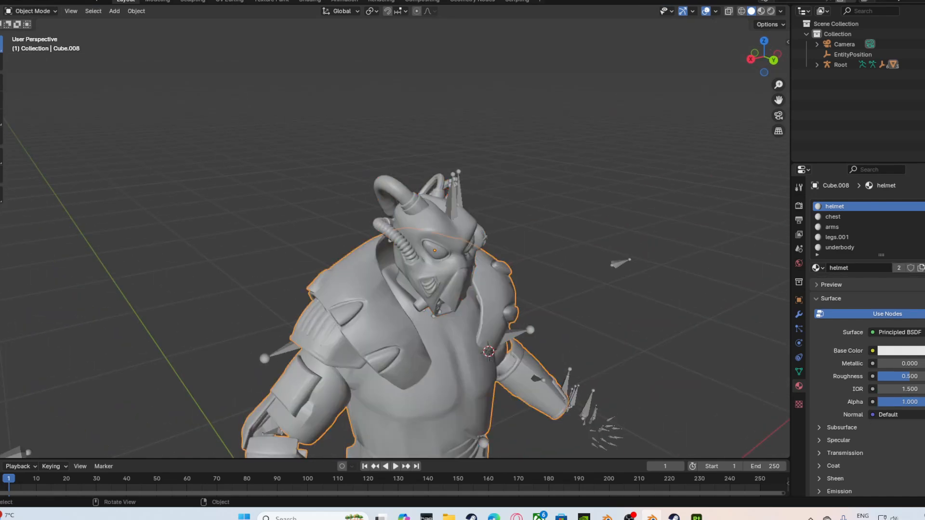
click(438, 226)
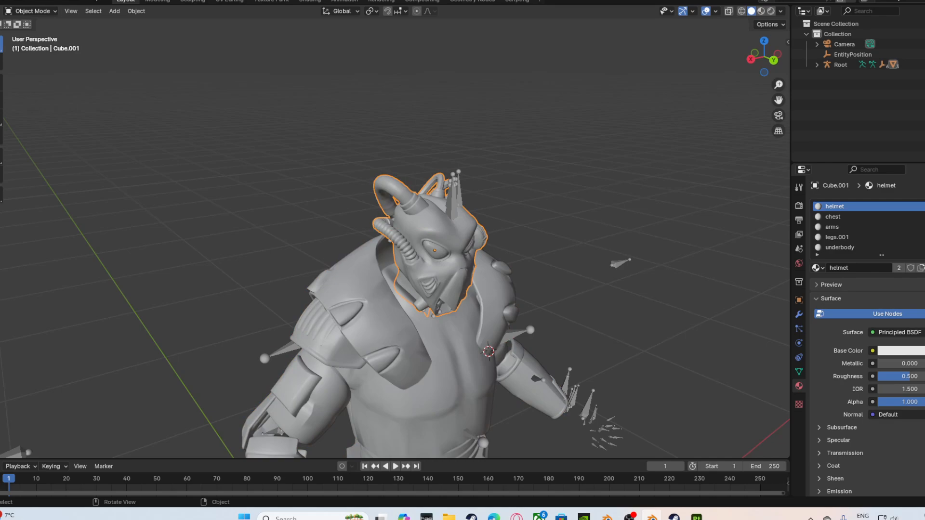
click(840, 65)
key(g)
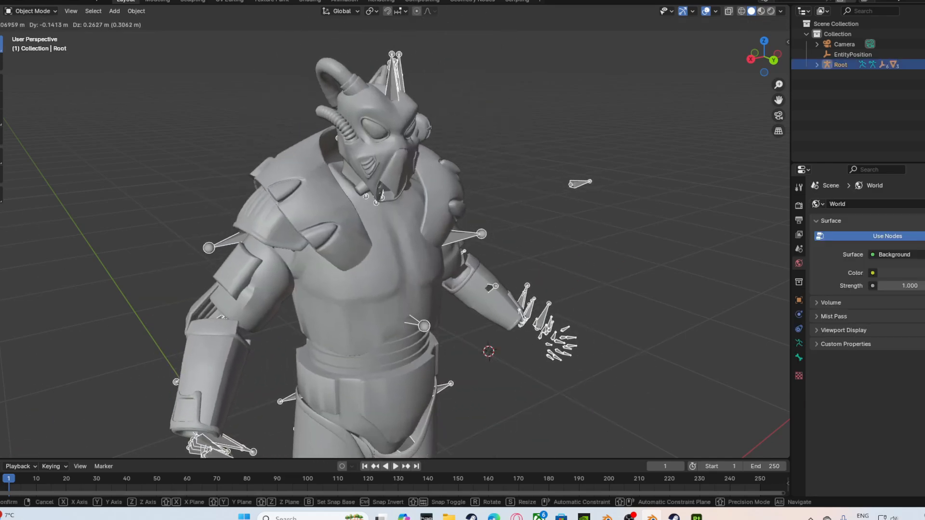
key(Escape)
middle_drag(434, 270, 418, 258)
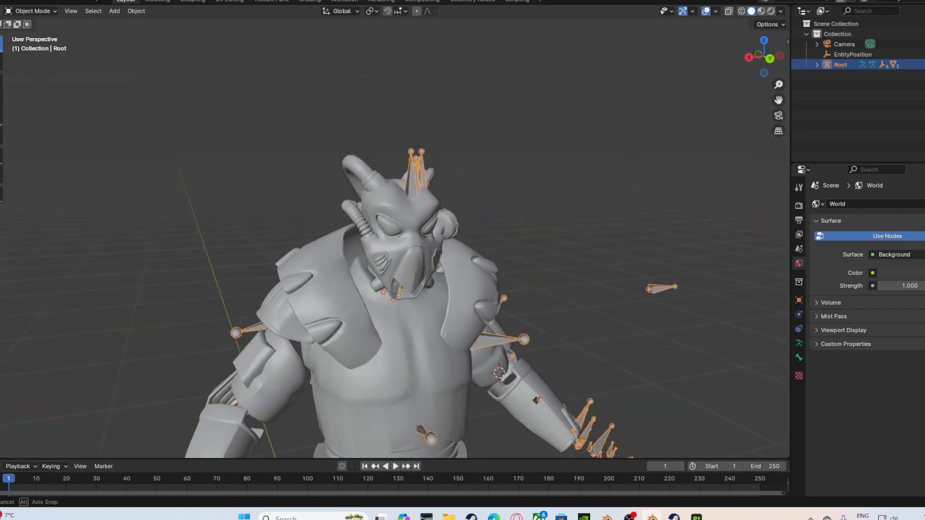
Put the remaining armour body into Edit Mode and separate the faces using the chest material into their own object.
click(385, 366)
key(Tab)
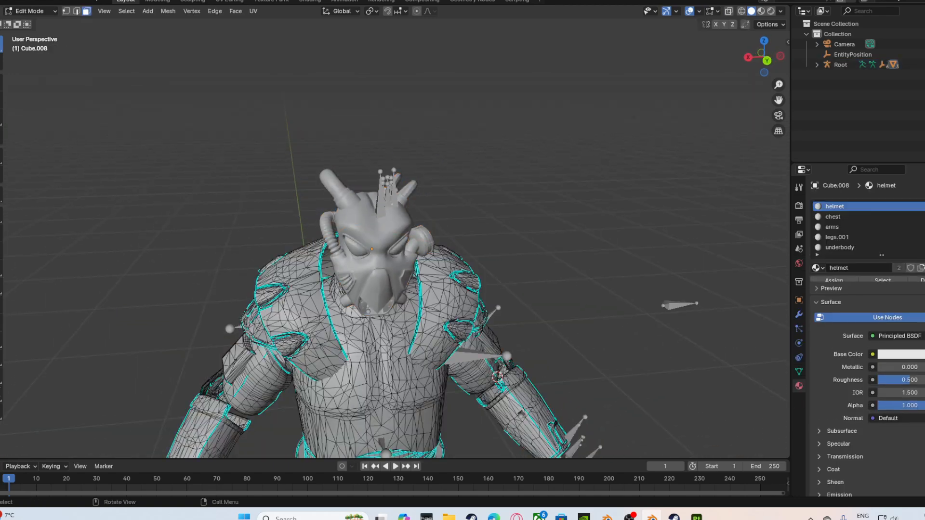
click(857, 217)
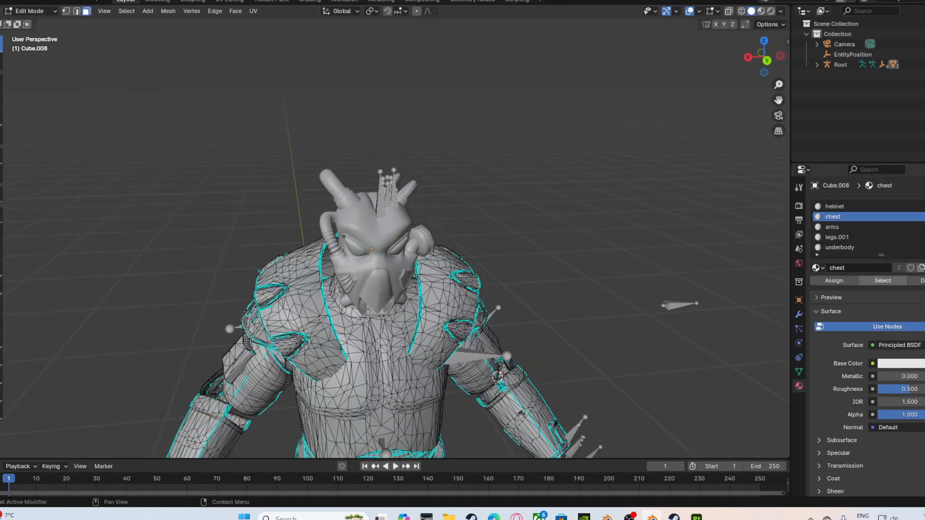
click(883, 281)
scroll(385, 289, down, 3)
right_click(481, 264)
click(578, 265)
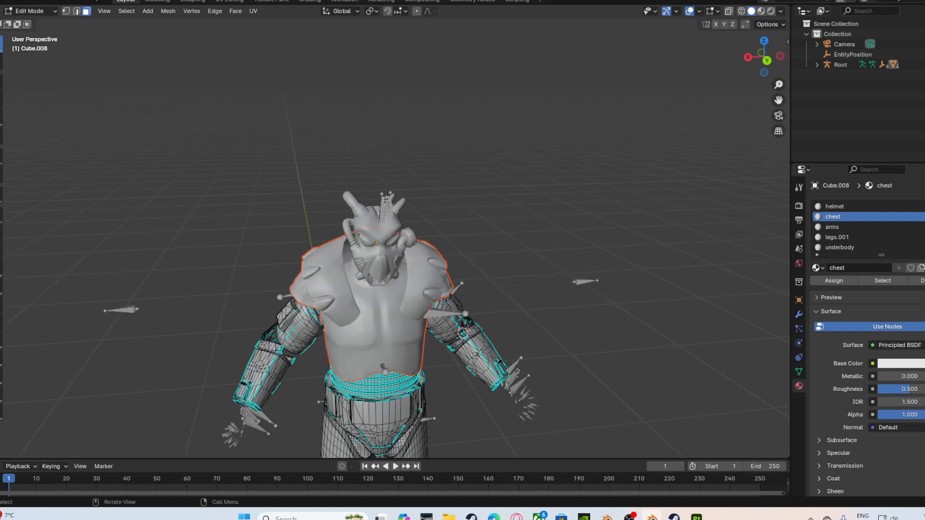
Select the faces using the arms material and separate them into their own object.
click(848, 227)
click(883, 280)
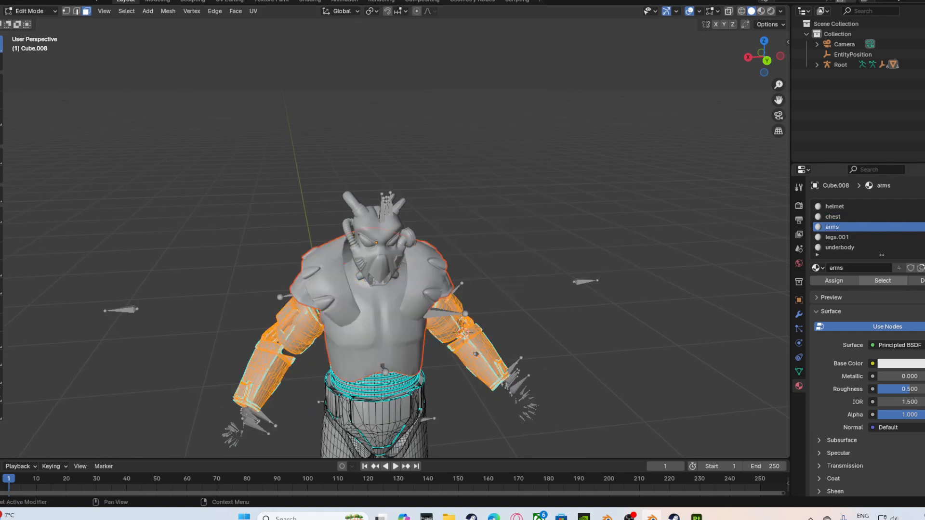
right_click(573, 271)
click(680, 272)
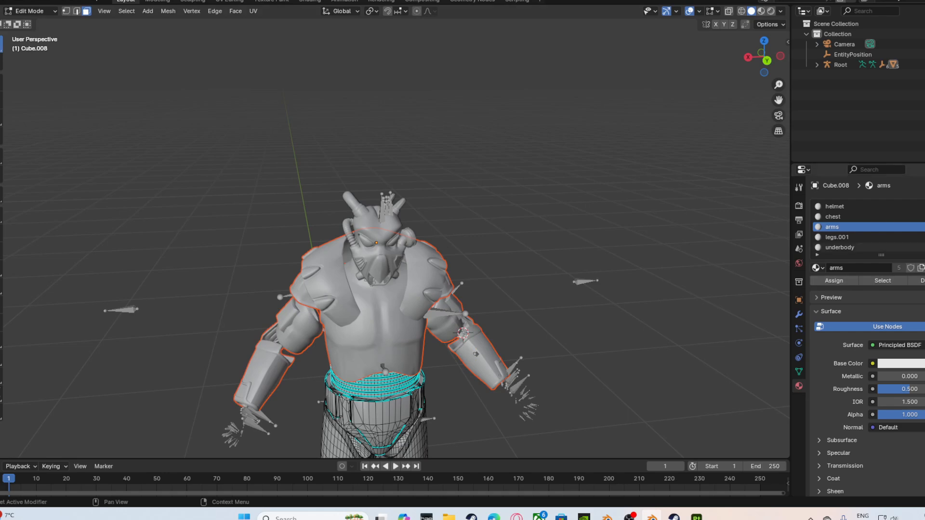
Select the faces using the legs.001 material and separate them into their own object.
click(847, 237)
click(883, 280)
right_click(574, 316)
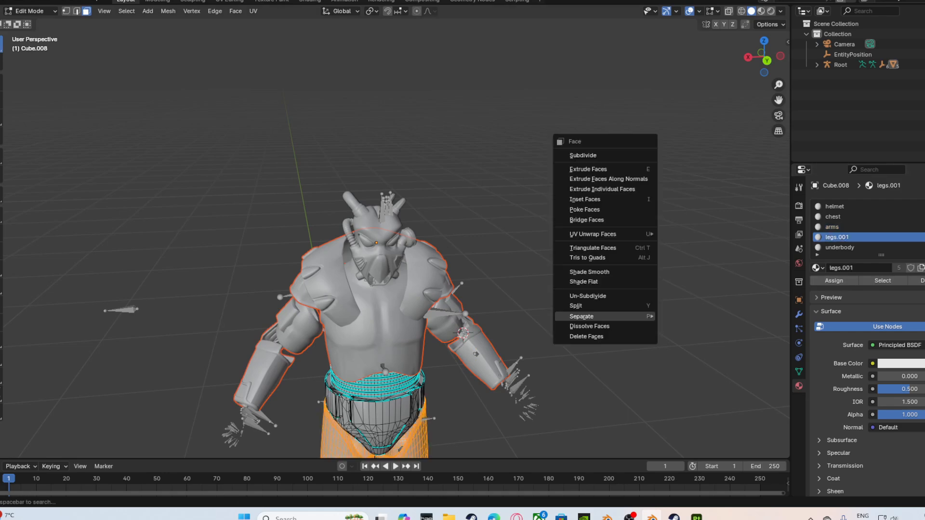
click(679, 314)
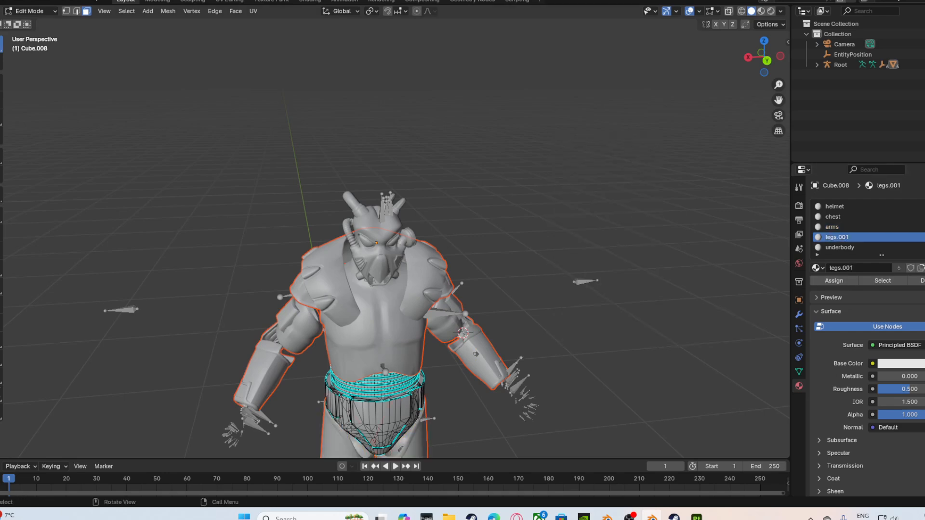
Separate the faces using the underbody material into their own object and return to Object Mode.
click(840, 247)
click(882, 281)
right_click(662, 324)
mouse_move(662, 324)
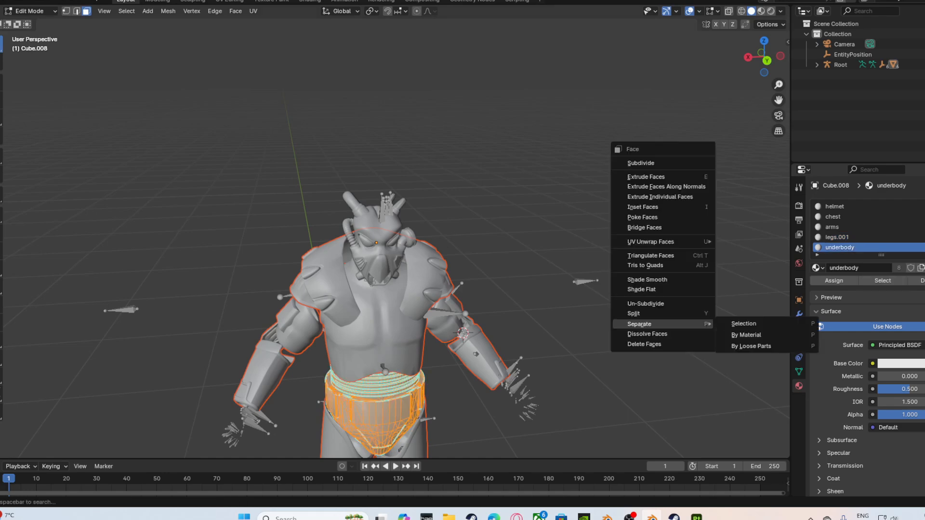
click(743, 324)
scroll(385, 313, down, 5)
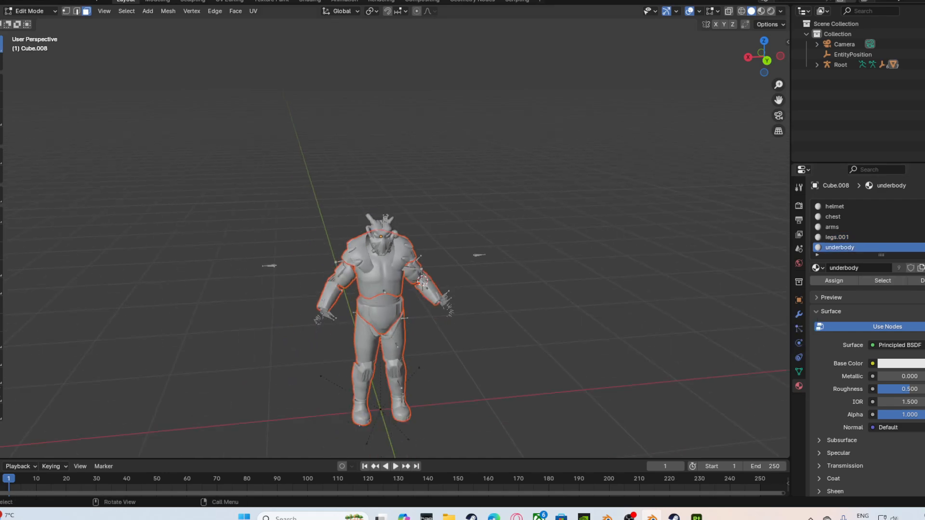
key(Tab)
Examine the stray geometry left in the original armour mesh around the shoulders and restore the Root armature's visibility.
scroll(395, 239, up, 5)
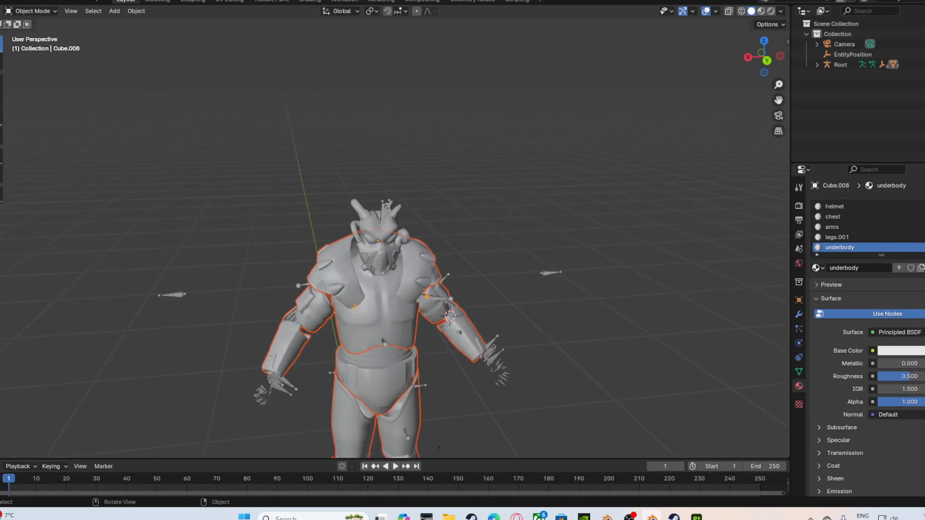
middle_drag(395, 240, 506, 207)
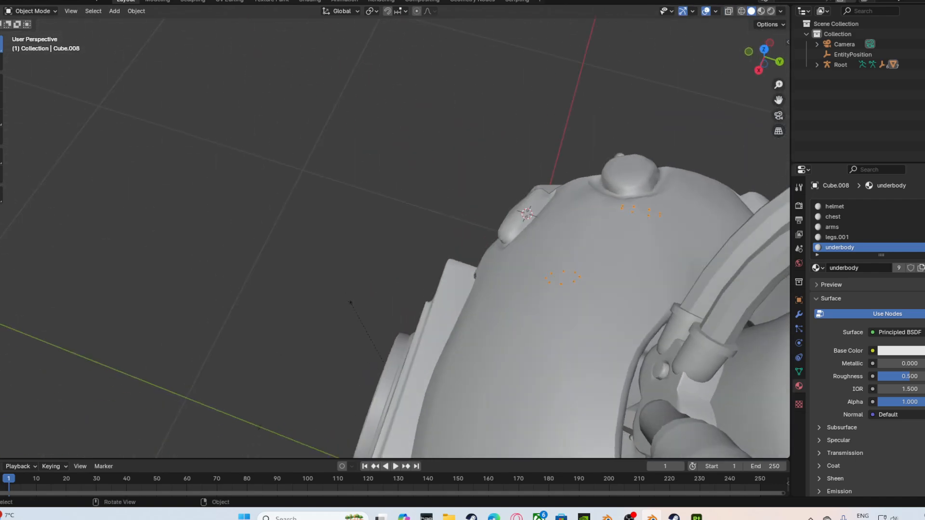
key(g)
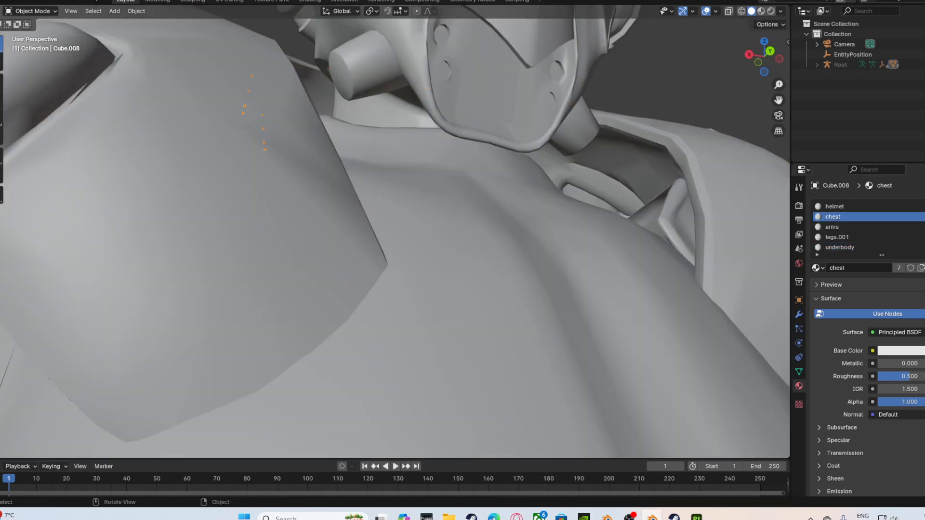
scroll(395, 231, down, 10)
middle_drag(415, 241, 349, 284)
middle_drag(395, 232, 655, 222)
middle_drag(497, 167, 443, 165)
click(924, 65)
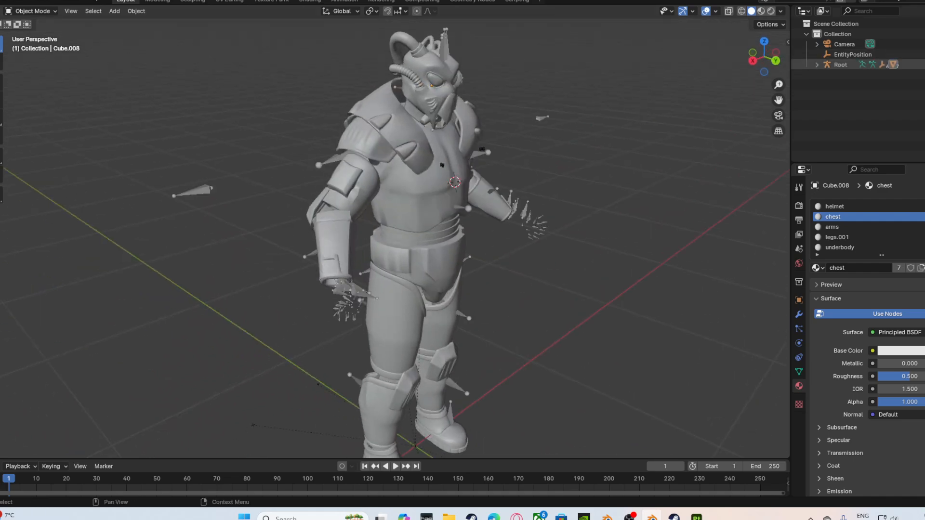
Expand the Root hierarchy and select Cube.001 through Cube.005 in turn to identify which armour part each one is.
click(816, 64)
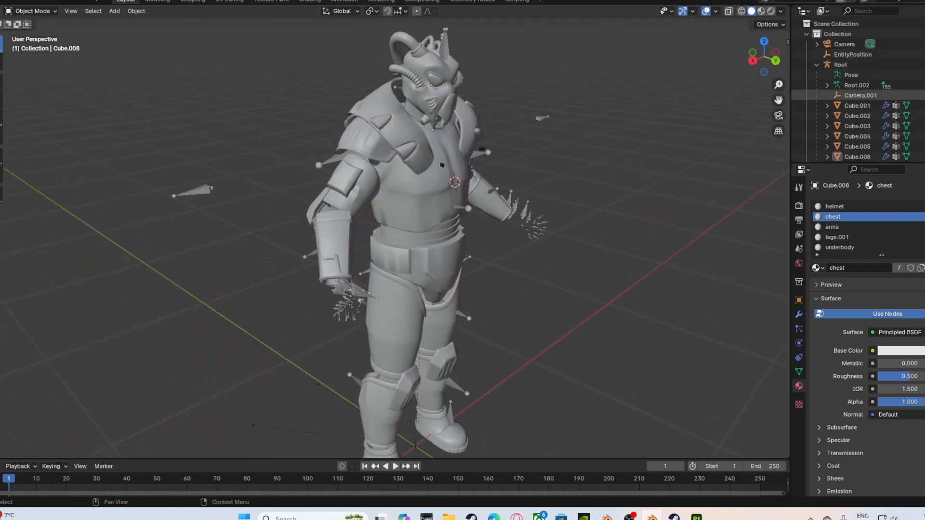
click(857, 105)
click(857, 116)
click(857, 125)
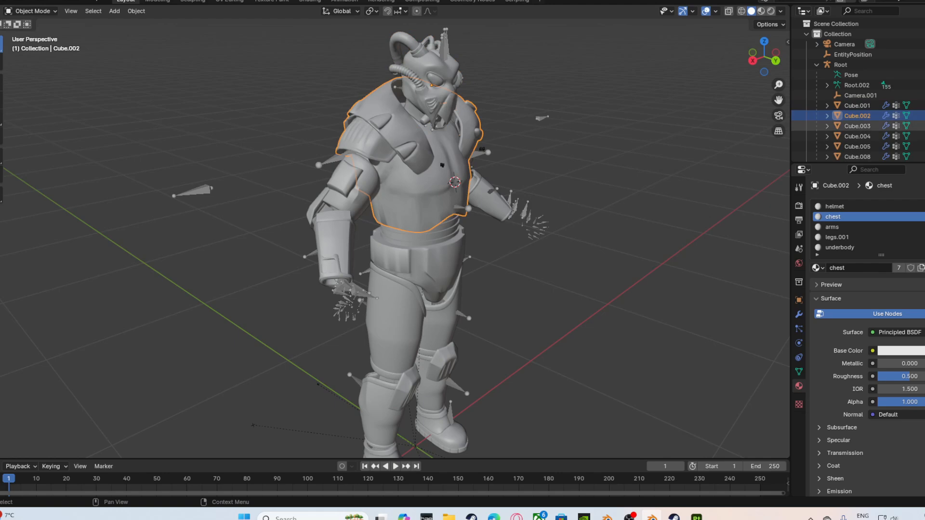
click(857, 136)
click(857, 146)
scroll(857, 147, down, 2)
scroll(856, 136, down, 2)
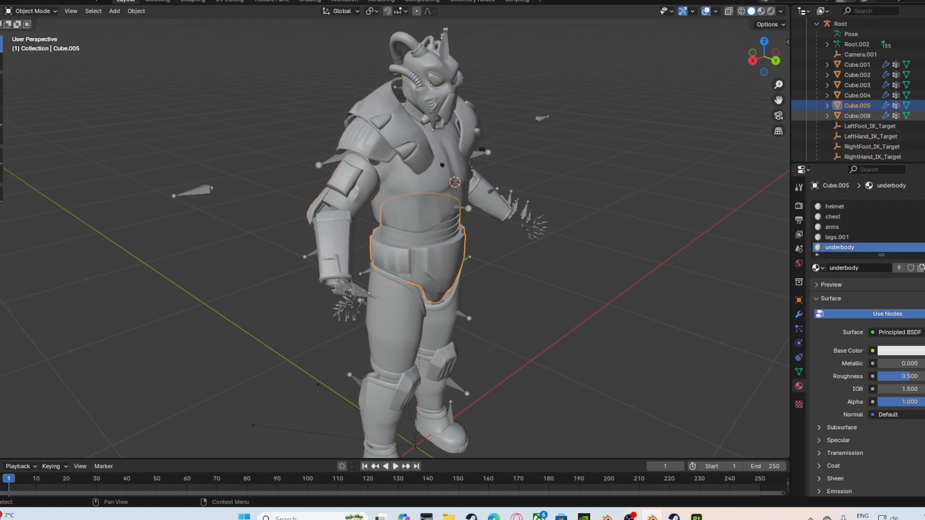
Inspect Cube.008, the IK targets, Undersuit, the Root.002 armature data and EntityPosition in turn to identify what each one is.
click(856, 115)
click(857, 126)
click(857, 136)
click(857, 147)
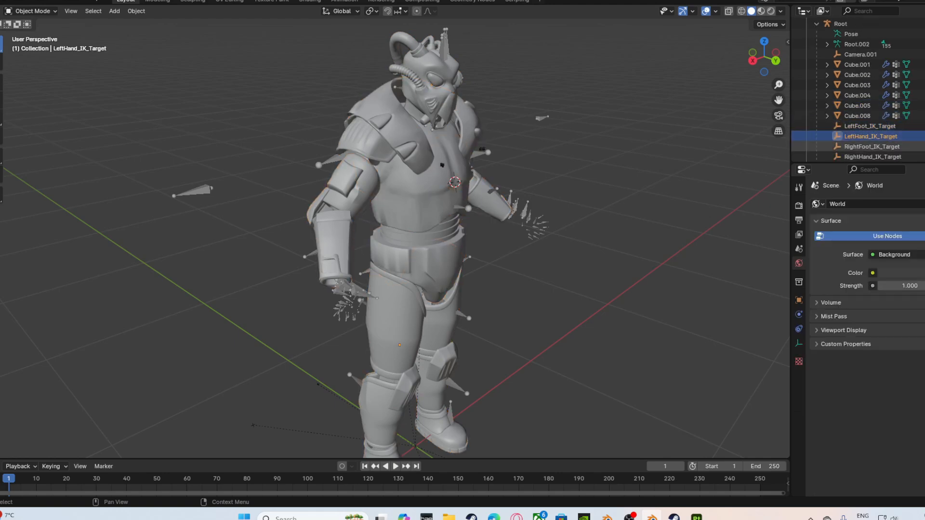
click(857, 156)
scroll(857, 147, down, 2)
click(857, 141)
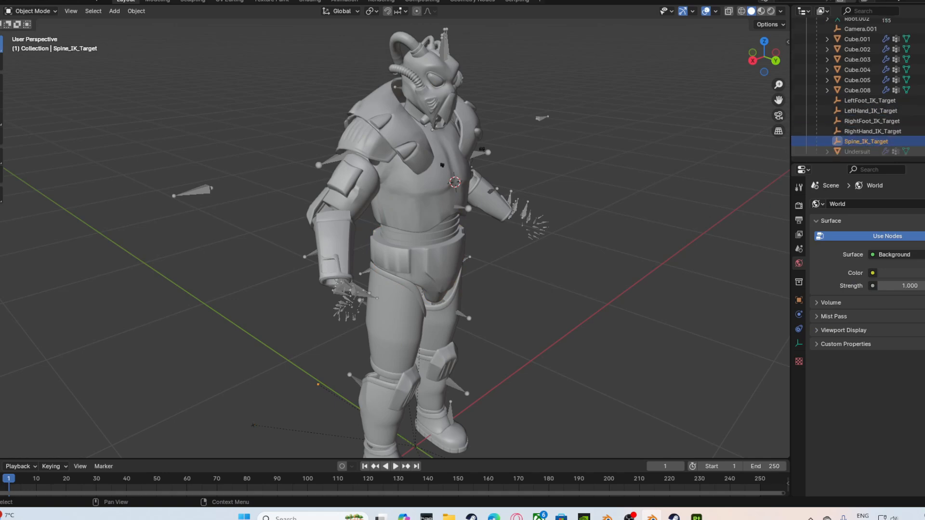
click(857, 152)
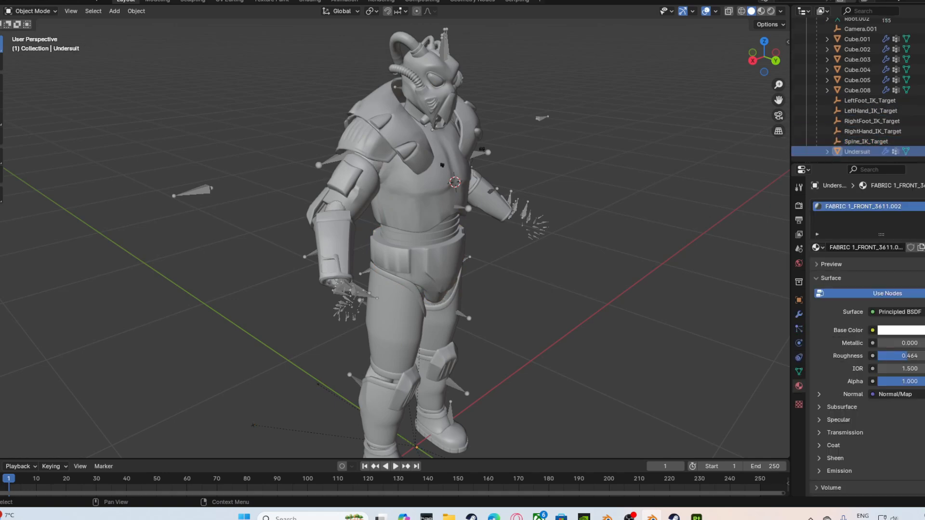
scroll(857, 131, up, 5)
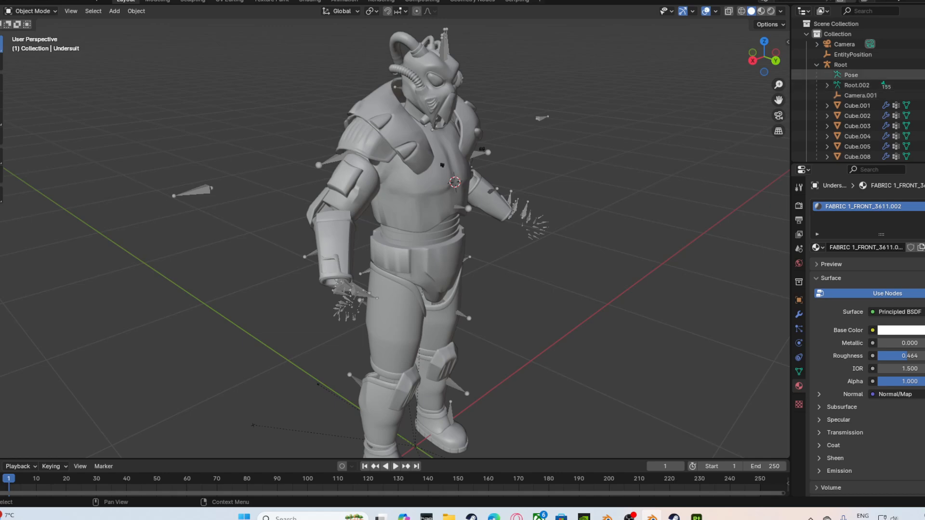
click(857, 84)
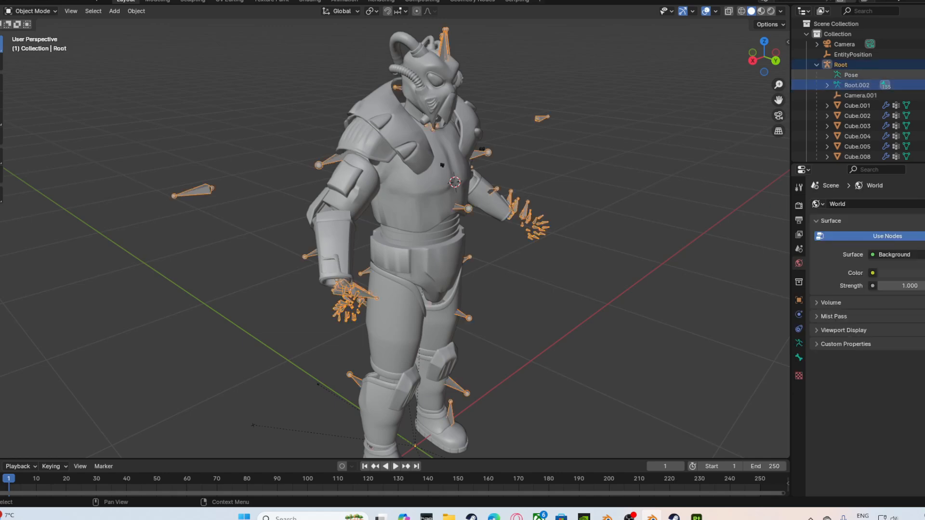
click(852, 55)
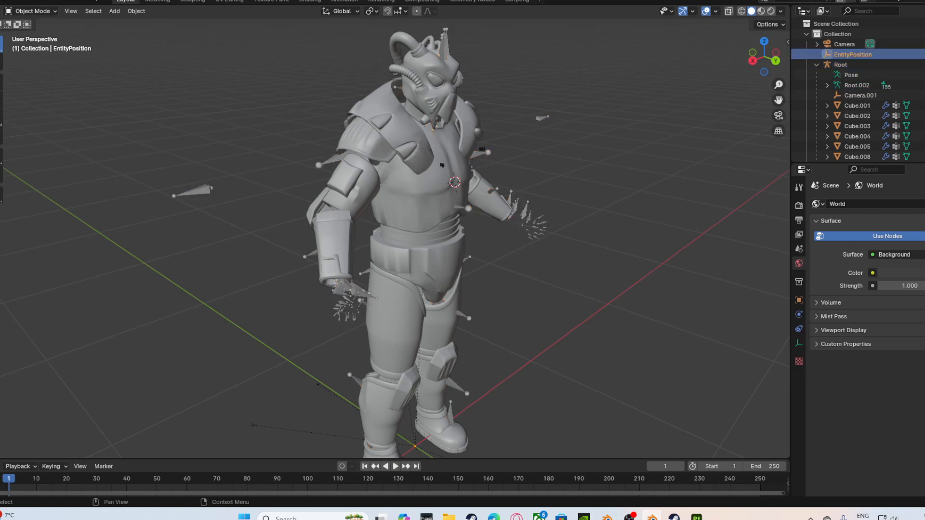
Hide the stray Cube.008 pieces around the shoulders and the Root armature.
middle_drag(713, 183, 670, 183)
click(621, 183)
click(573, 236)
click(588, 243)
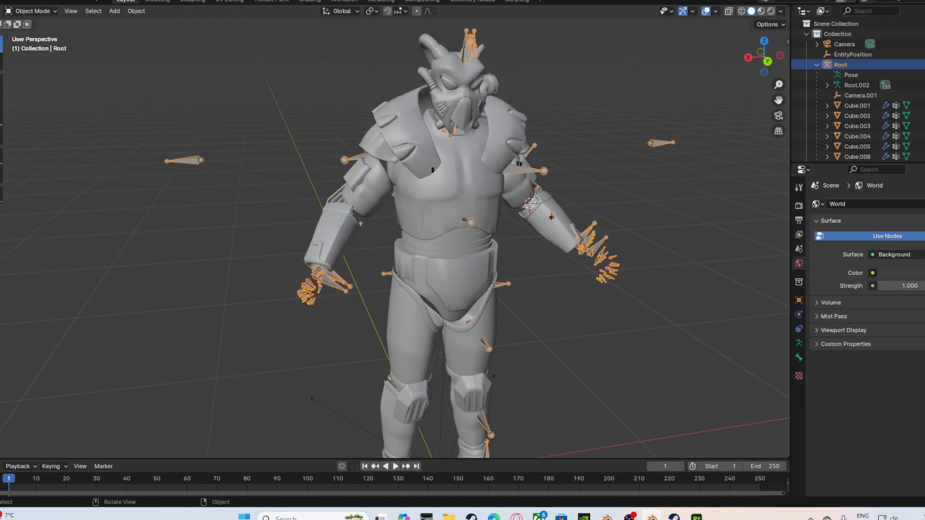
click(519, 164)
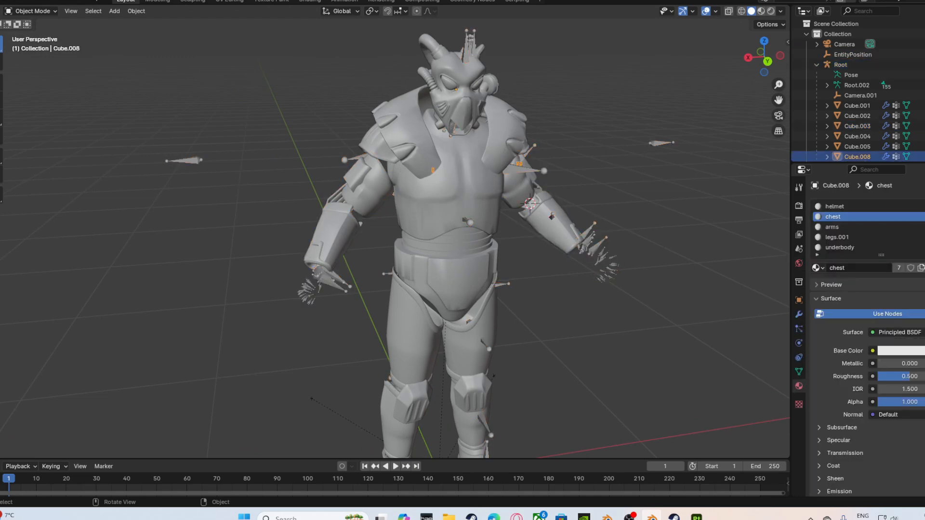
click(525, 169)
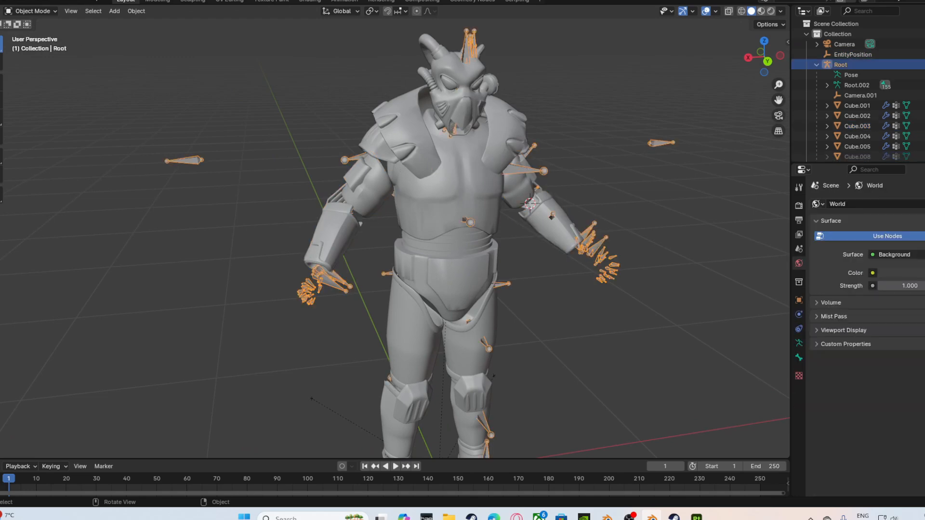
mouse_move(525, 174)
middle_down()
mouse_move(484, 190)
mouse_move(516, 173)
middle_up()
key(h)
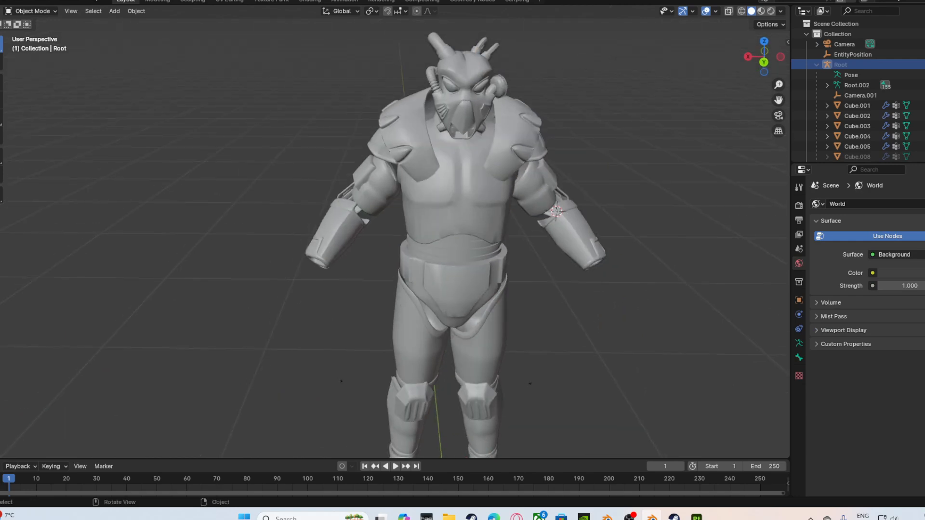
Assign all faces of the chest piece Cube.002 to the Spine5 vertex group.
click(497, 166)
scroll(395, 231, up, 3)
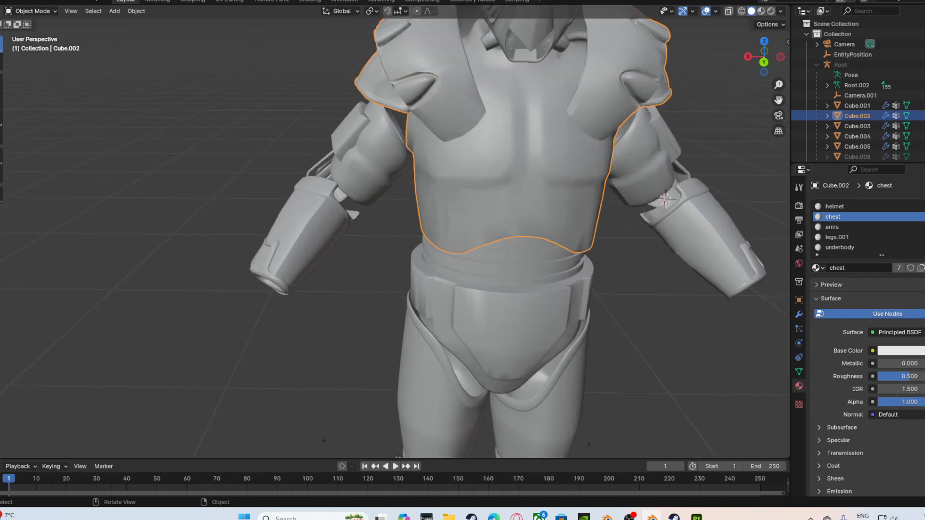
click(798, 372)
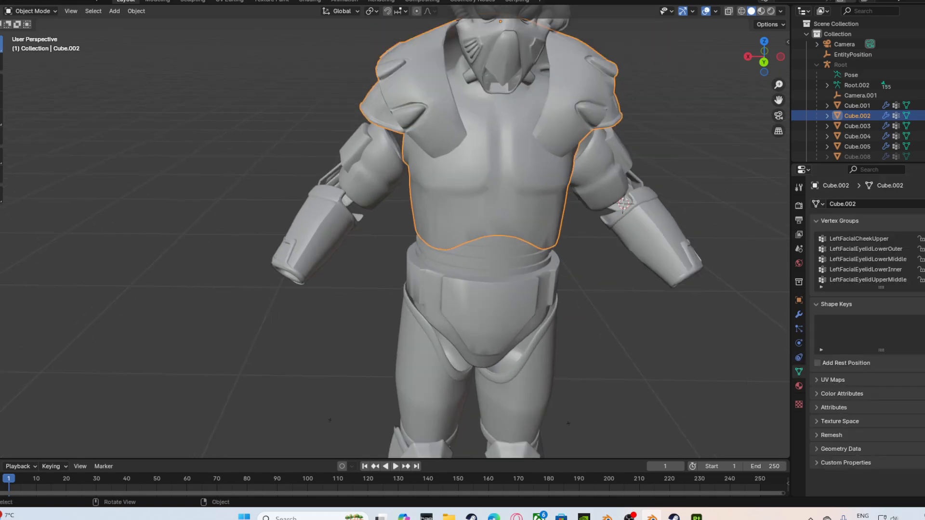
shift+middle_drag(482, 193, 433, 308)
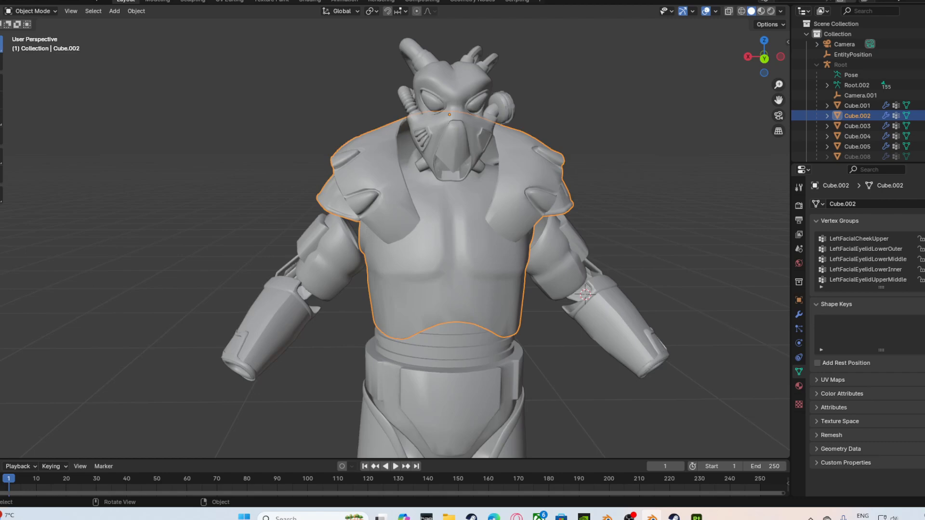
key(Tab)
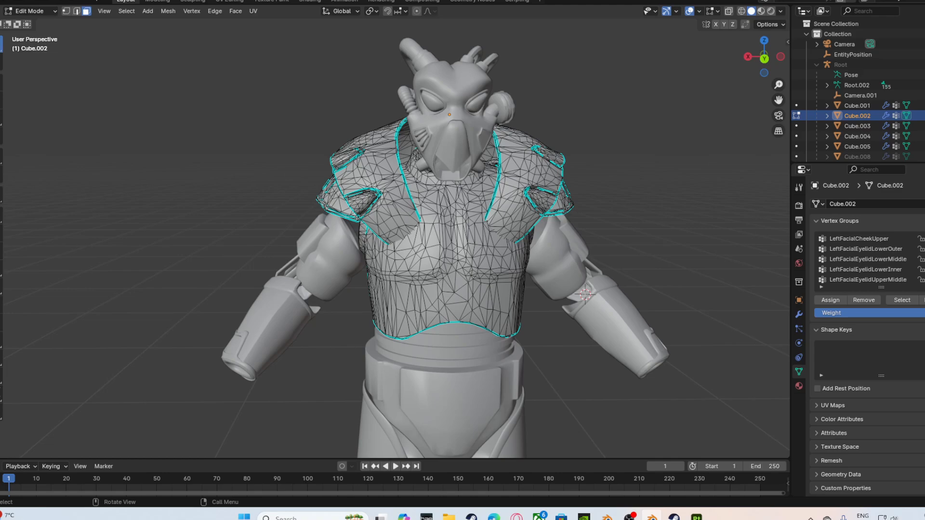
key(a)
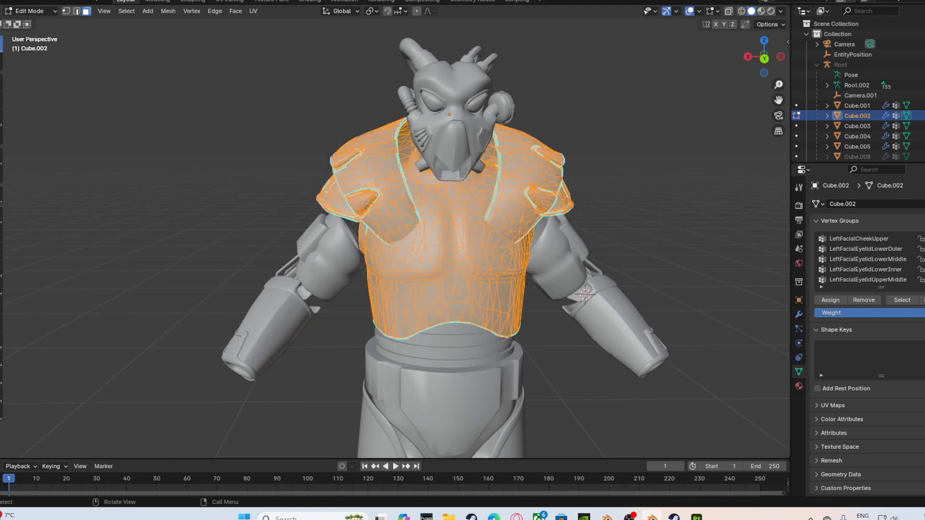
middle_drag(433, 240, 140, 241)
scroll(862, 258, down, 10)
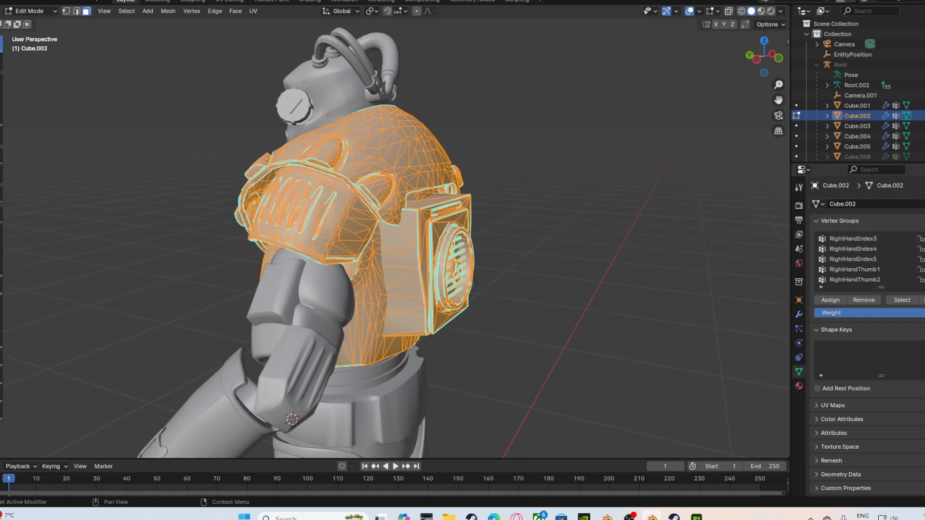
scroll(863, 258, down, 5)
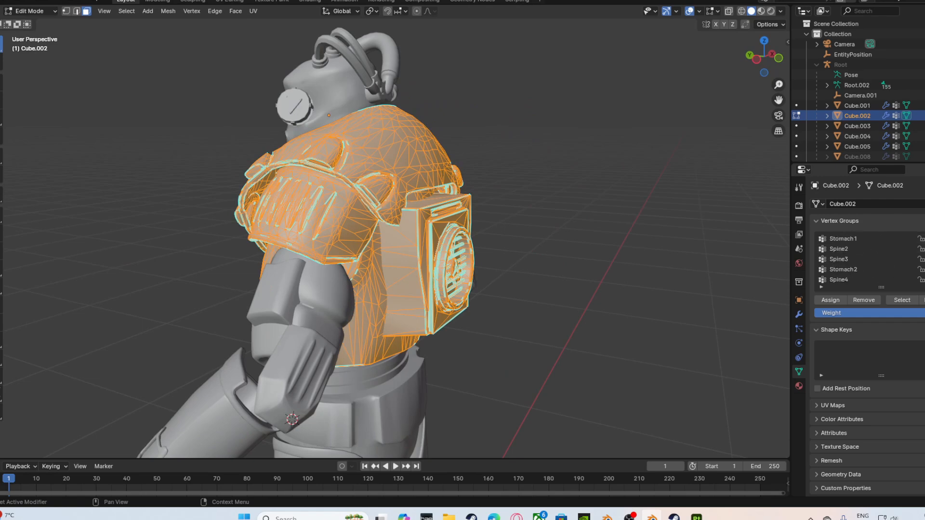
click(848, 280)
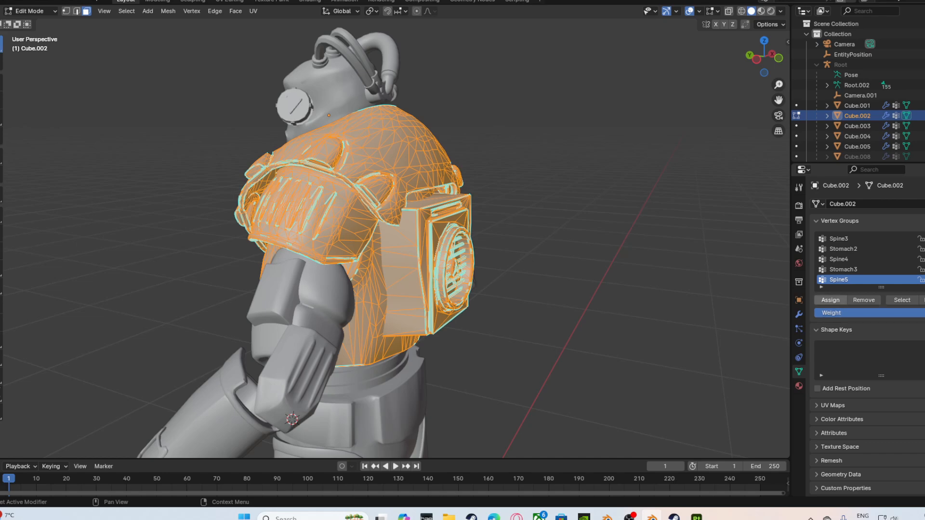
click(830, 299)
Check the chest piece's Spine5 weighting from several sides in Weight Paint mode and return to Object Mode.
click(31, 11)
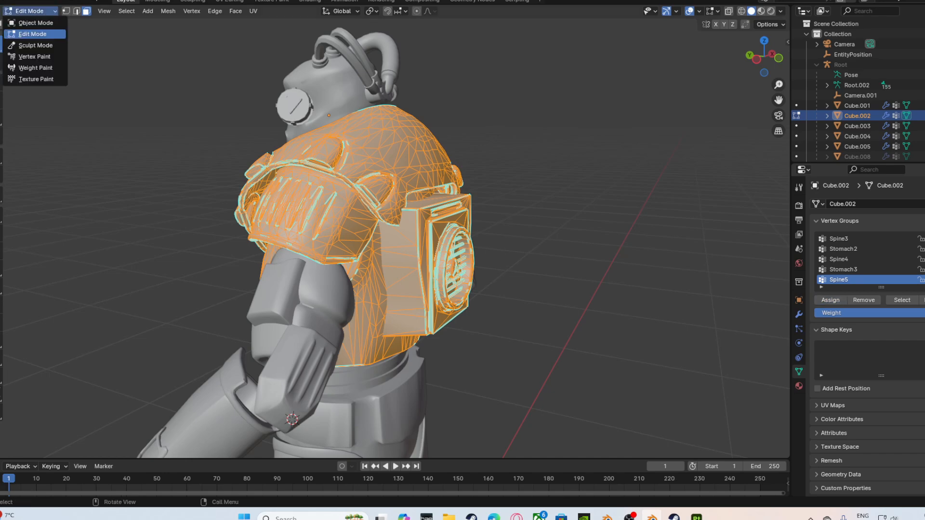
click(35, 67)
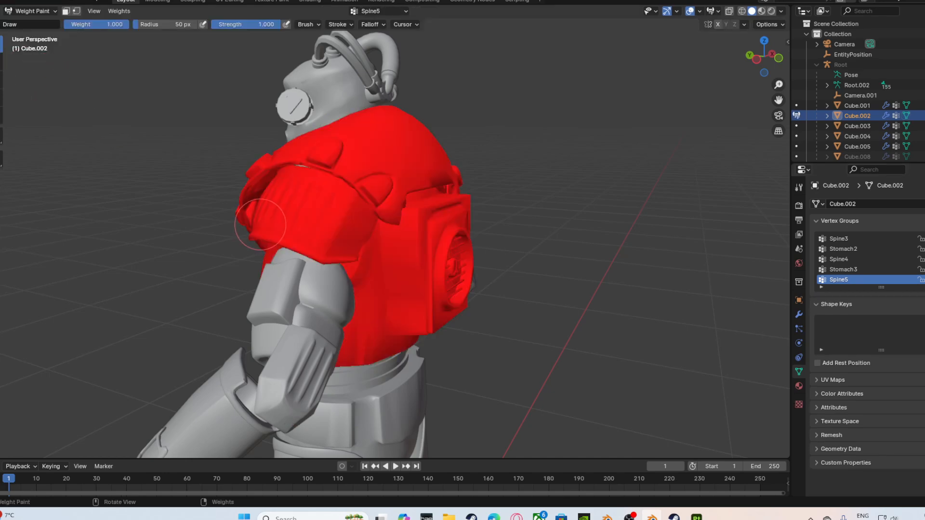
middle_drag(289, 231, 440, 229)
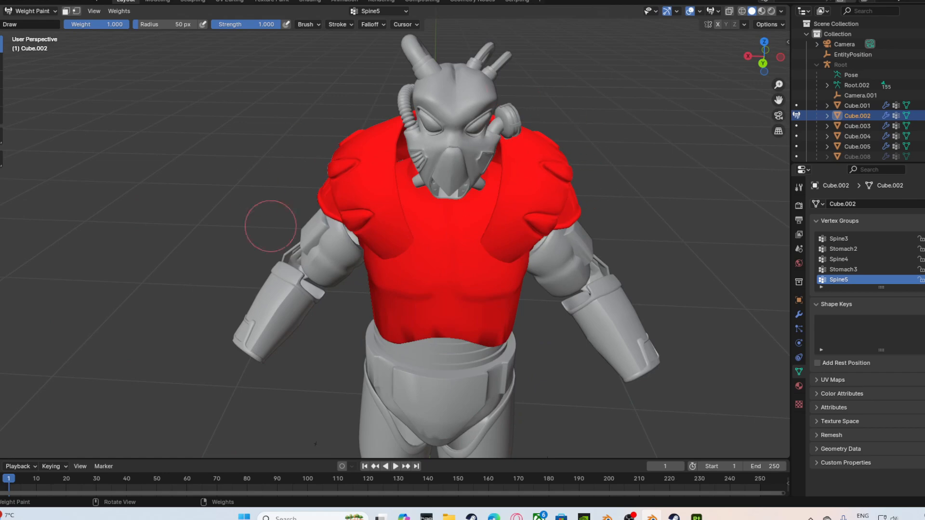
middle_drag(271, 226, 385, 178)
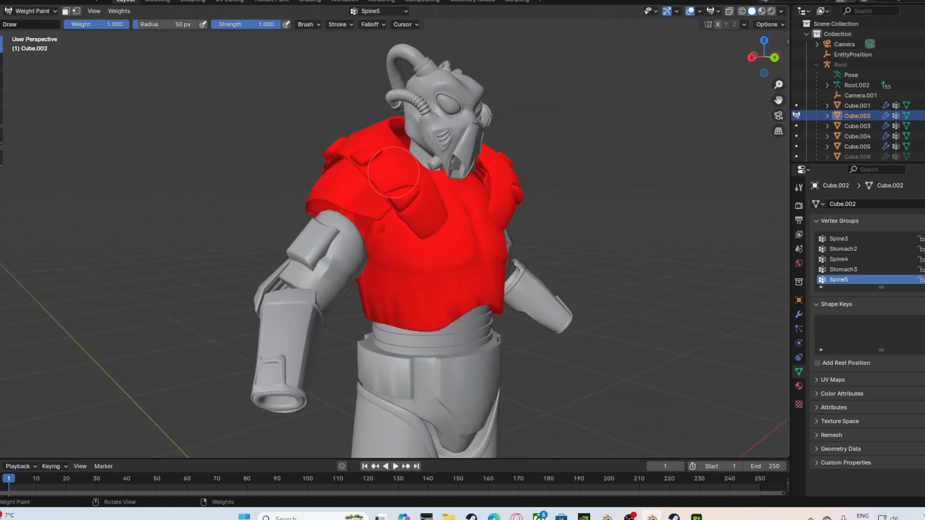
middle_drag(314, 194, 79, 61)
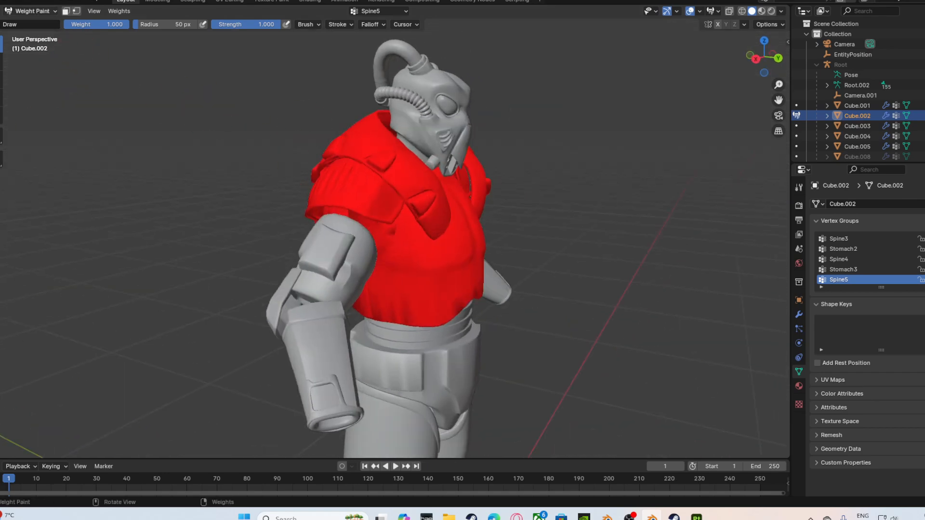
click(31, 11)
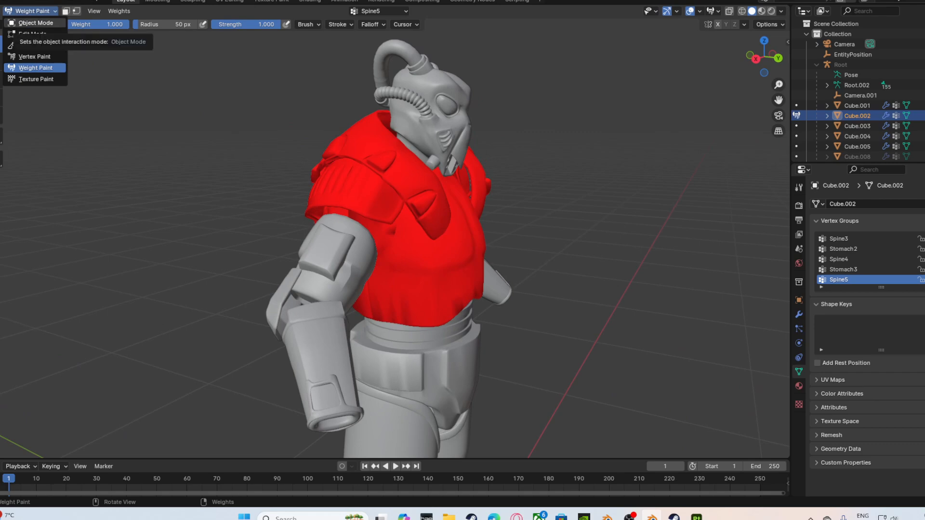
click(36, 23)
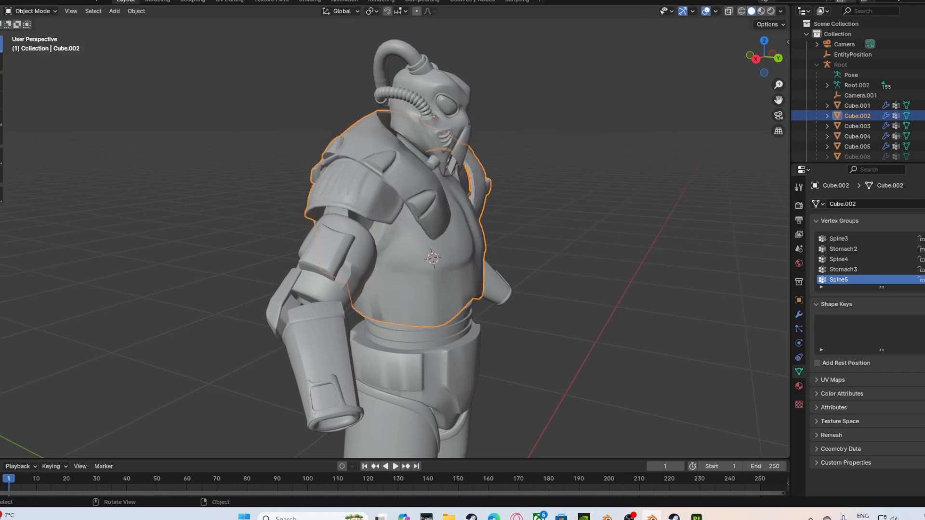
Look through the chest piece's shoulder, arm and hand vertex groups and examine the armour from the back.
mouse_move(250, 193)
middle_down()
mouse_move(376, 188)
mouse_move(217, 140)
mouse_move(308, 166)
mouse_move(366, 167)
middle_up()
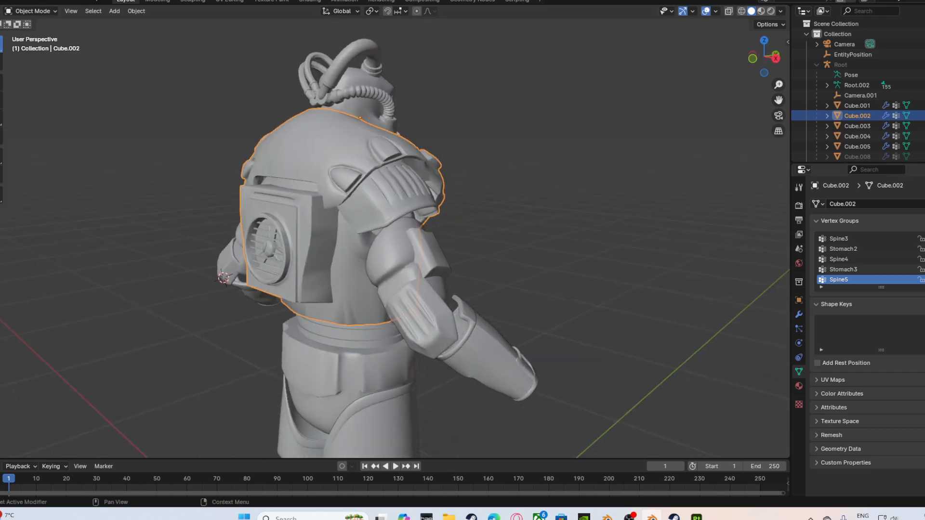
scroll(867, 258, down, 5)
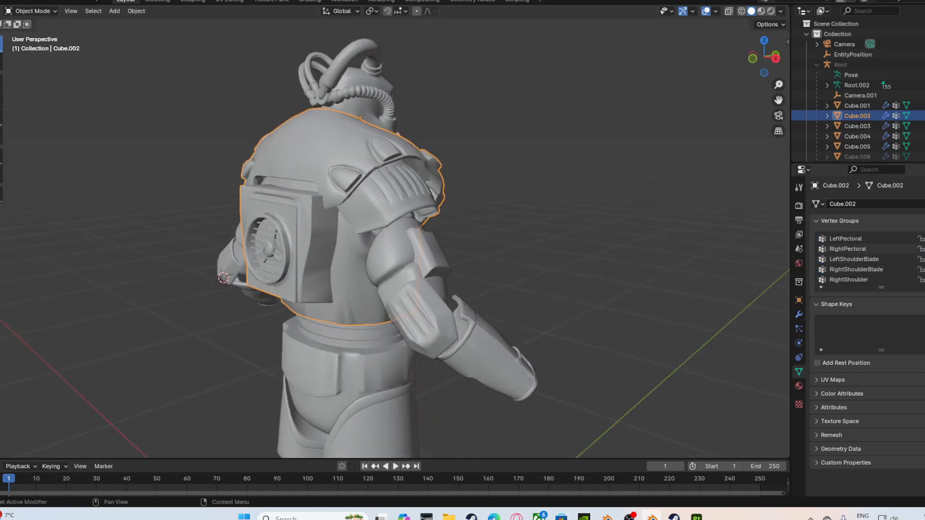
scroll(867, 259, down, 2)
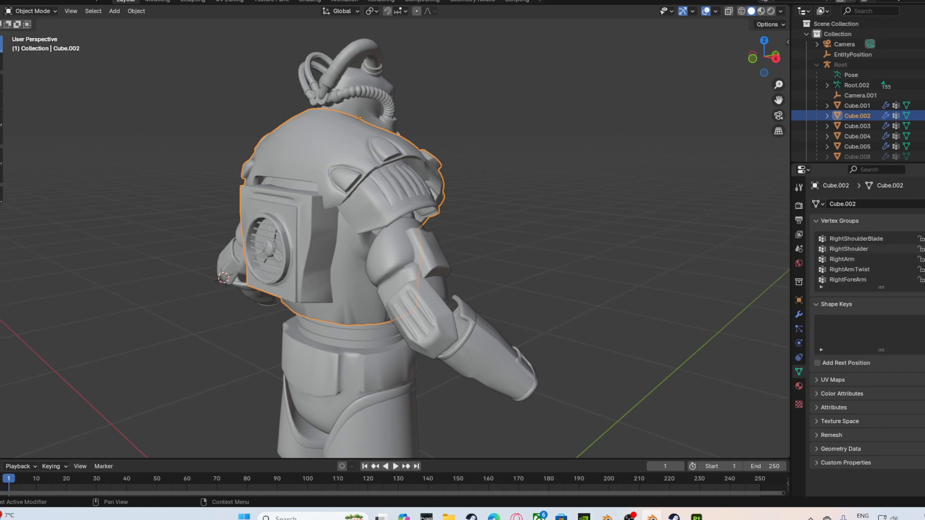
middle_drag(386, 241, 138, 217)
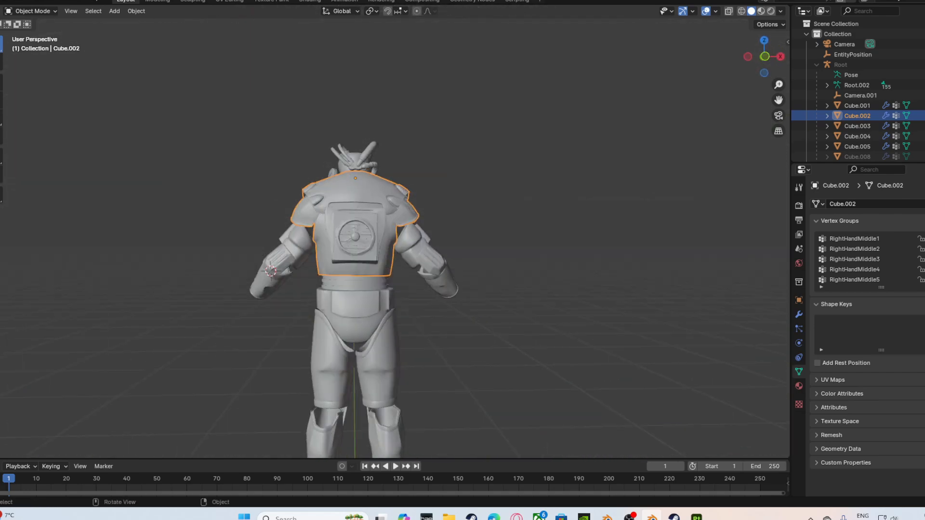
scroll(395, 236, up, 5)
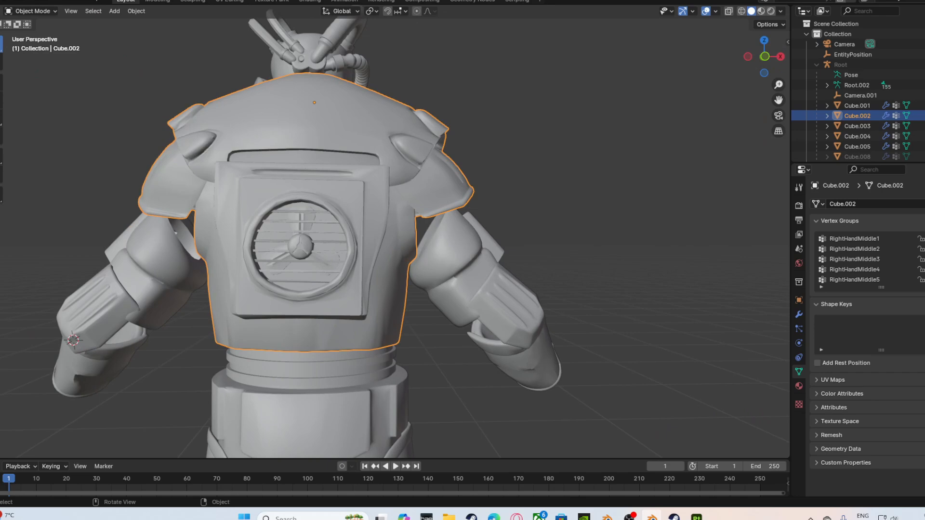
mouse_move(779, 99)
mouse_down()
mouse_move(851, 0)
mouse_move(924, 0)
mouse_move(768, 91)
mouse_up()
scroll(395, 236, down, 3)
Select all linked faces of the left upper-arm armour in the arms mesh Cube.003.
middle_drag(385, 260, 472, 254)
click(457, 210)
middle_drag(456, 210, 487, 224)
key(Tab)
middle_drag(499, 357, 546, 402)
key(ctrl+l)
scroll(395, 232, up, 4)
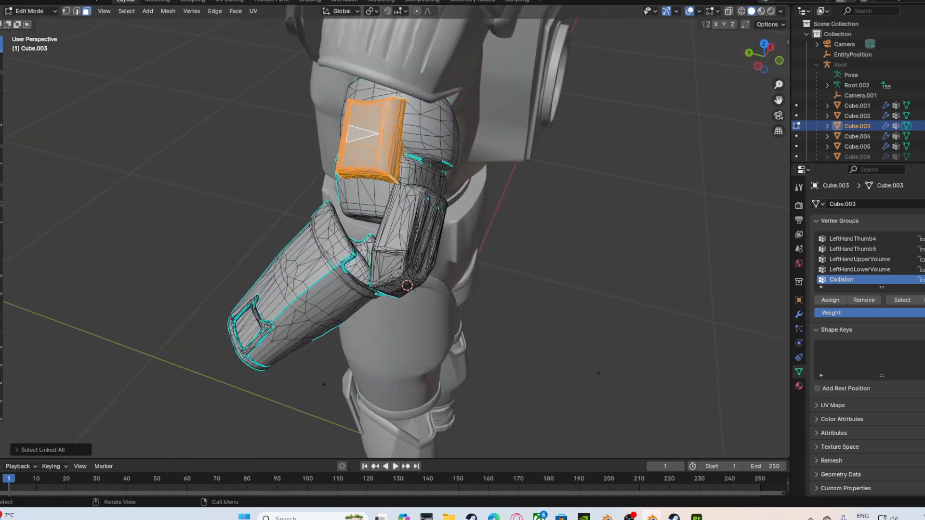
middle_drag(434, 289, 395, 289)
drag(282, 92, 397, 144)
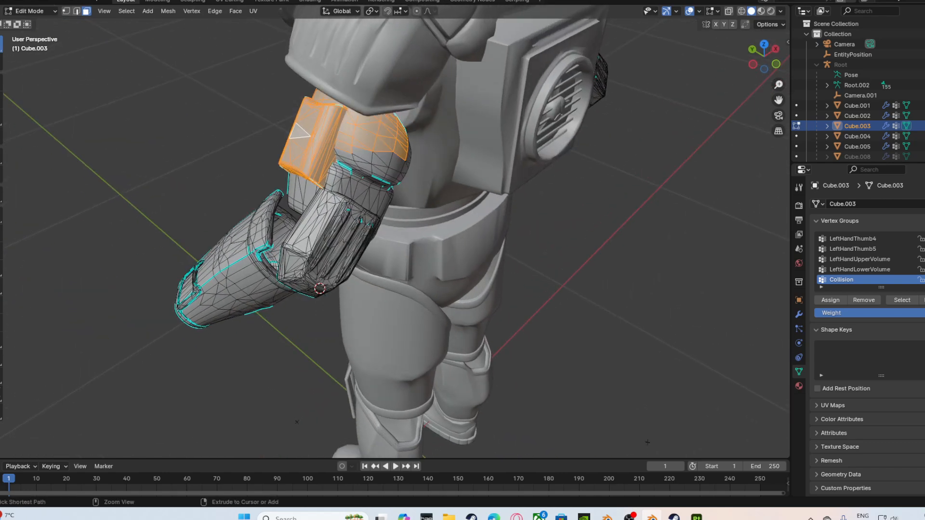
key(ctrl+l)
Separate the selected left upper-arm faces into their own object and return to Object Mode.
middle_drag(346, 151, 486, 88)
right_click(486, 89)
right_click(393, 256)
mouse_move(399, 264)
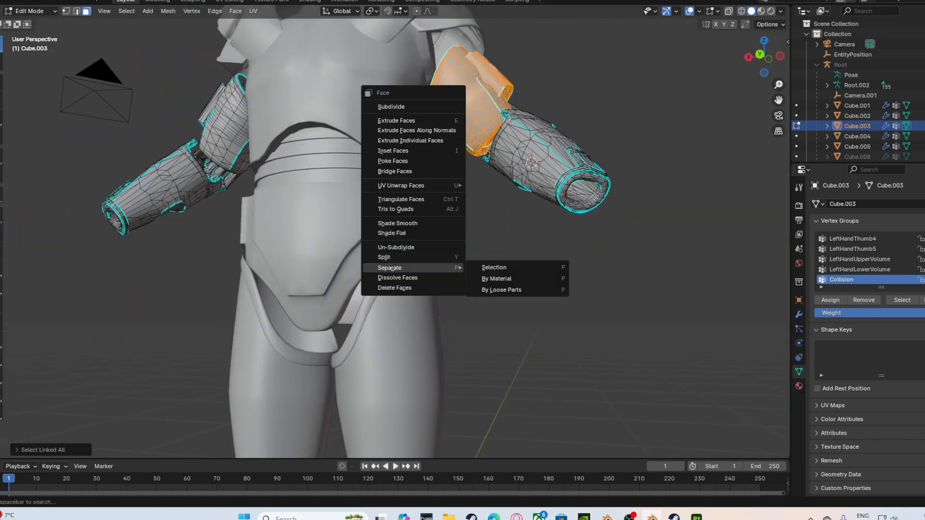
click(496, 264)
key(Tab)
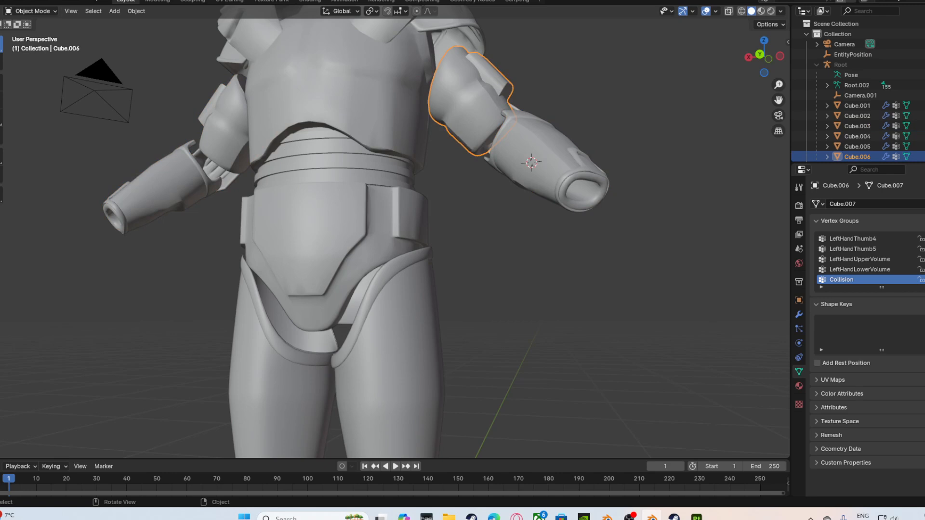
middle_drag(395, 241, 361, 237)
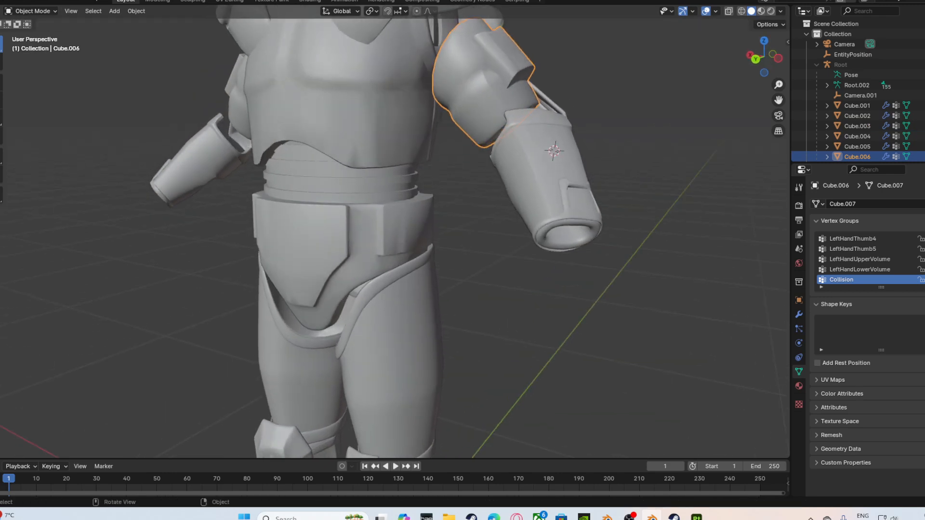
Assign all faces of the separated left upper-arm armour to the LeftArm vertex group and return to Object Mode.
drag(779, 99, 723, 183)
key(Tab)
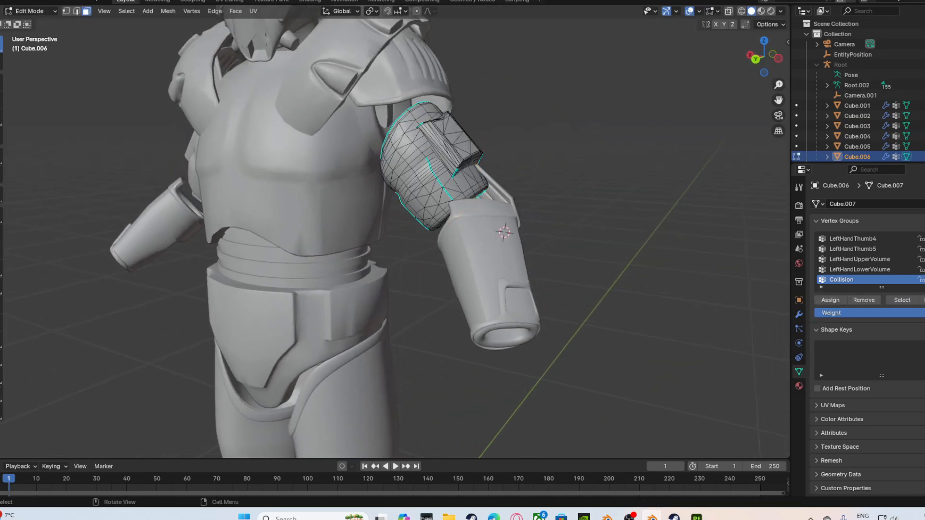
key(a)
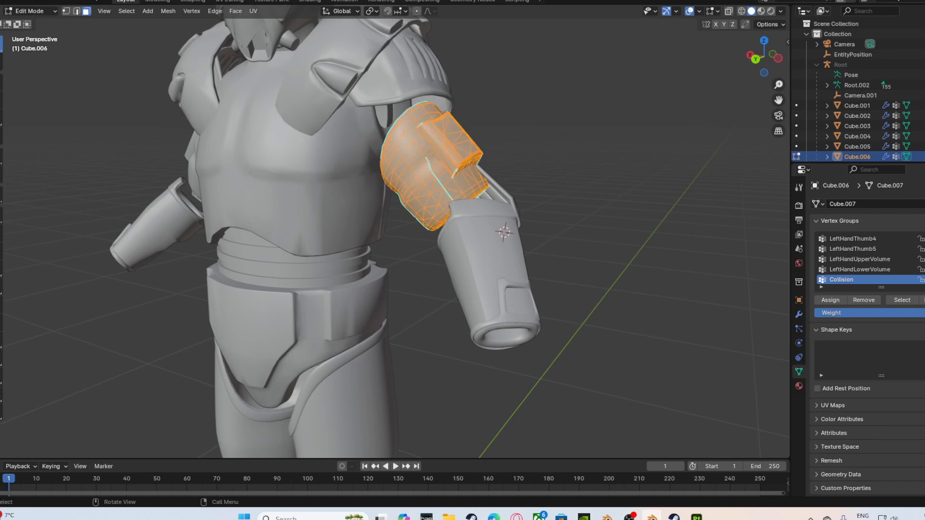
middle_drag(395, 241, 573, 246)
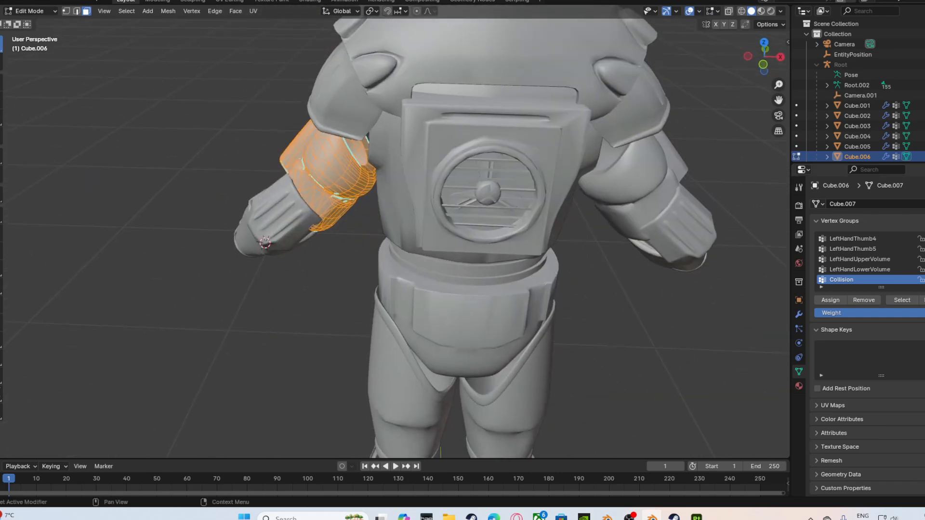
scroll(862, 270, up, 5)
scroll(862, 269, up, 10)
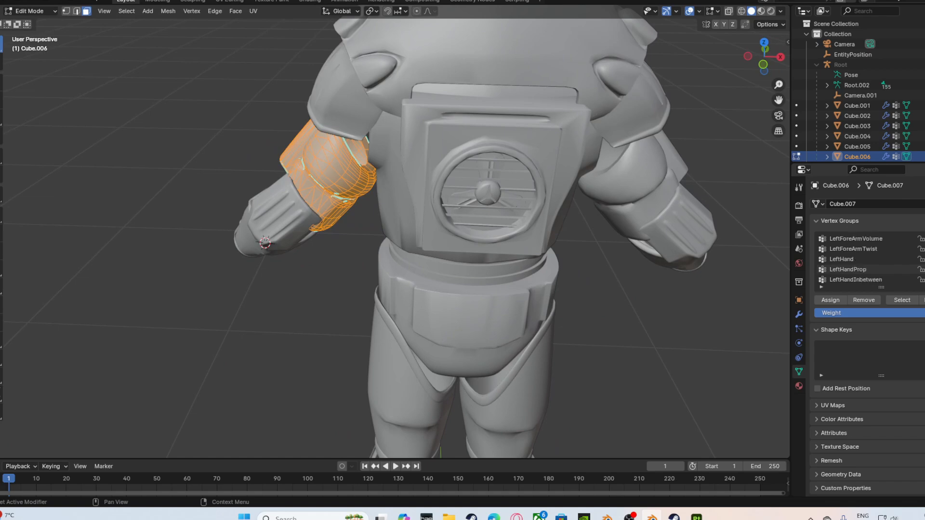
click(847, 259)
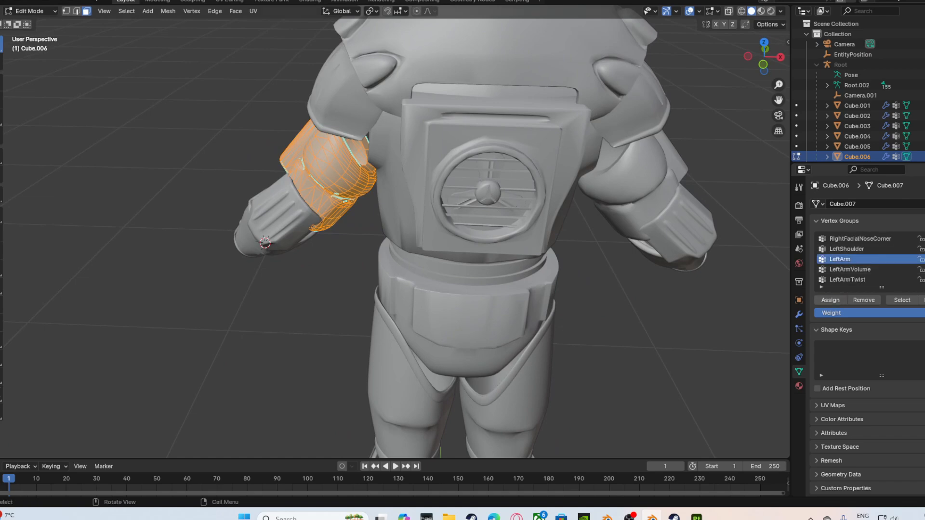
key(Tab)
Separate all linked faces of the right arm armour from the arms mesh Cube.003 into their own object.
middle_drag(298, 240, 431, 245)
click(410, 301)
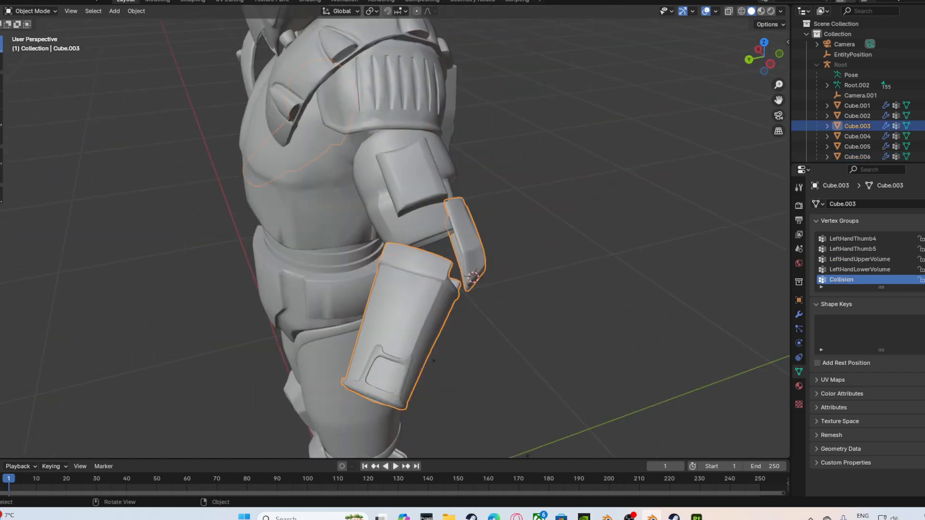
middle_drag(410, 301, 511, 301)
key(Tab)
scroll(395, 236, down, 3)
drag(90, 127, 285, 332)
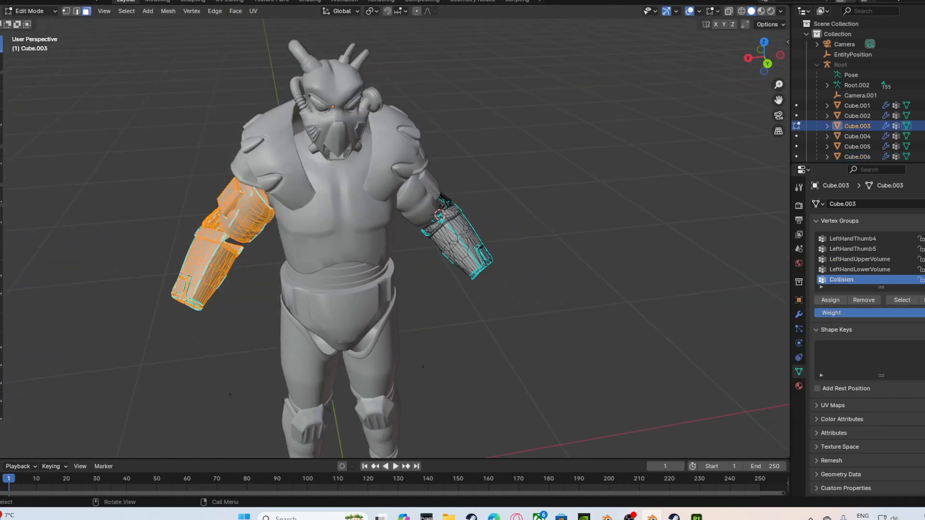
key(ctrl+l)
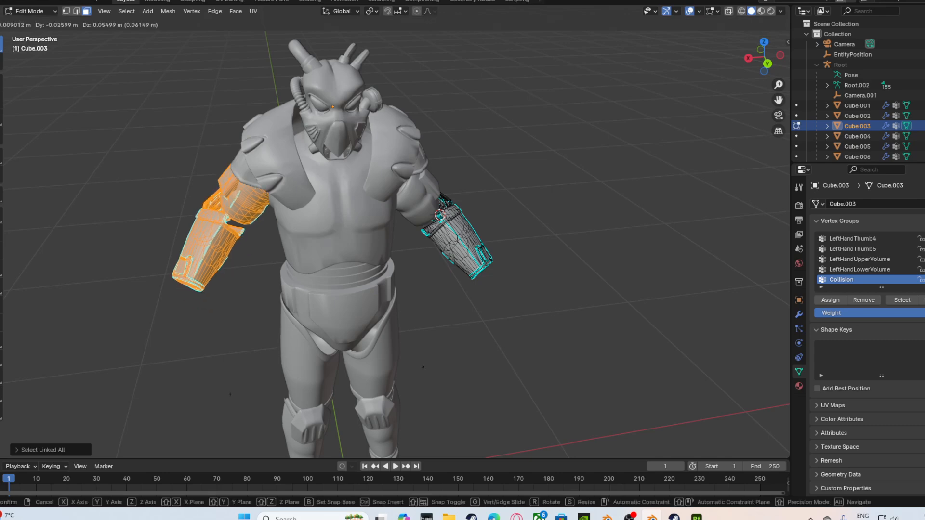
key(ctrl+f)
click(439, 294)
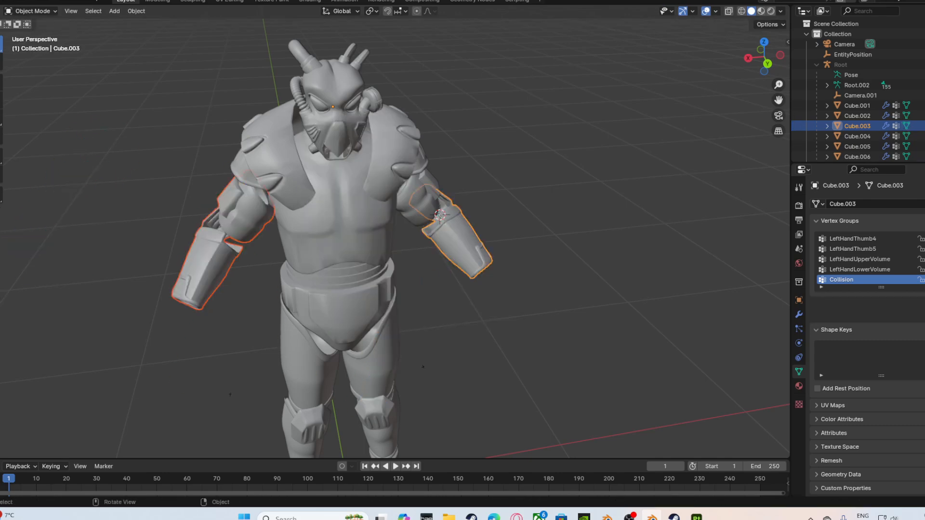
Assign all faces of the left forearm armour Cube.003 to the LeftForeArm vertex group and return to Object Mode.
middle_drag(434, 289, 481, 298)
scroll(490, 395, up, 5)
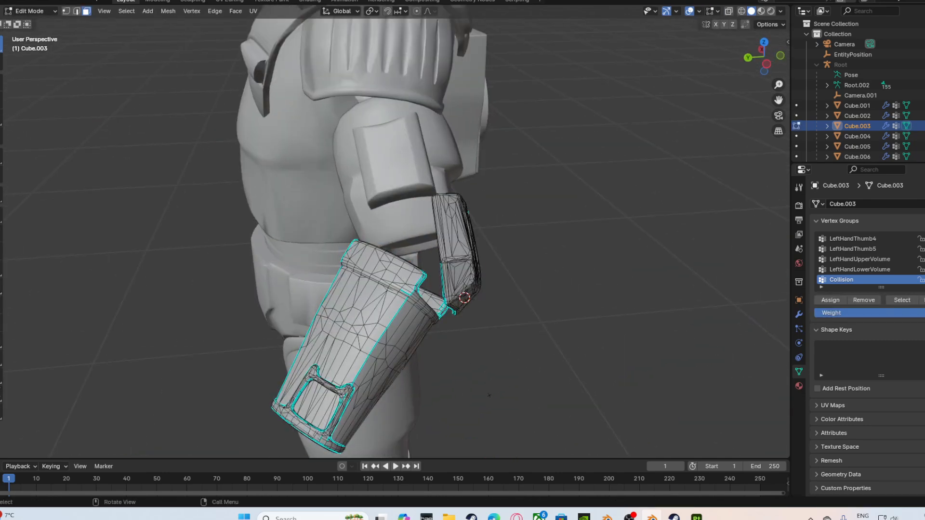
key(a)
middle_drag(489, 395, 607, 388)
scroll(867, 259, up, 5)
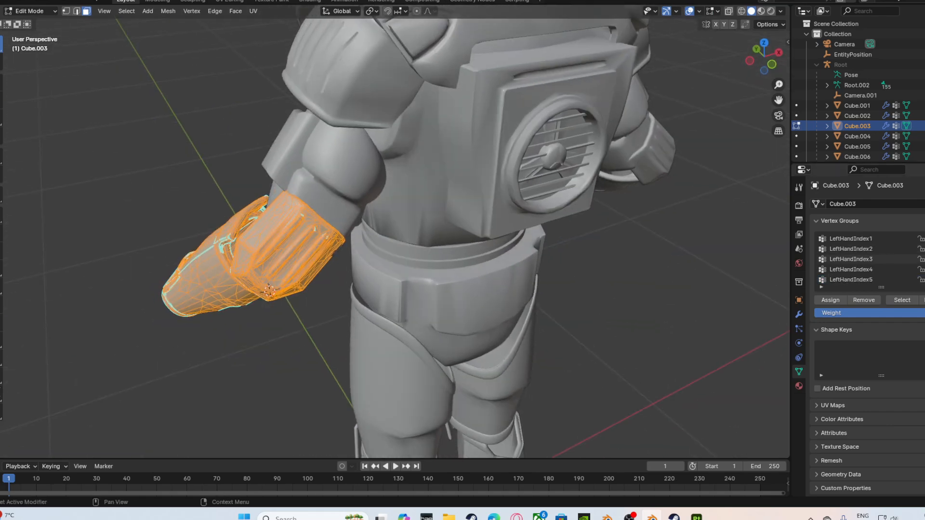
scroll(863, 258, up, 5)
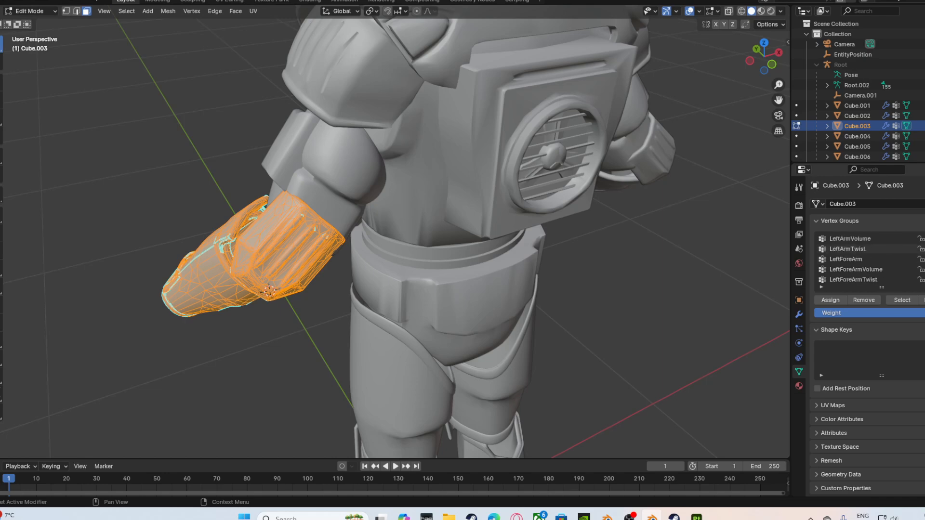
click(862, 259)
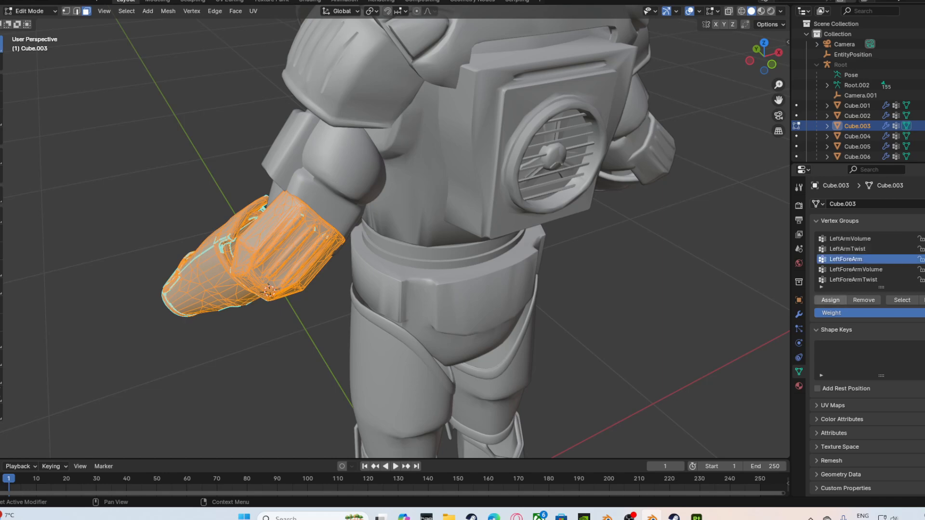
click(831, 300)
key(Tab)
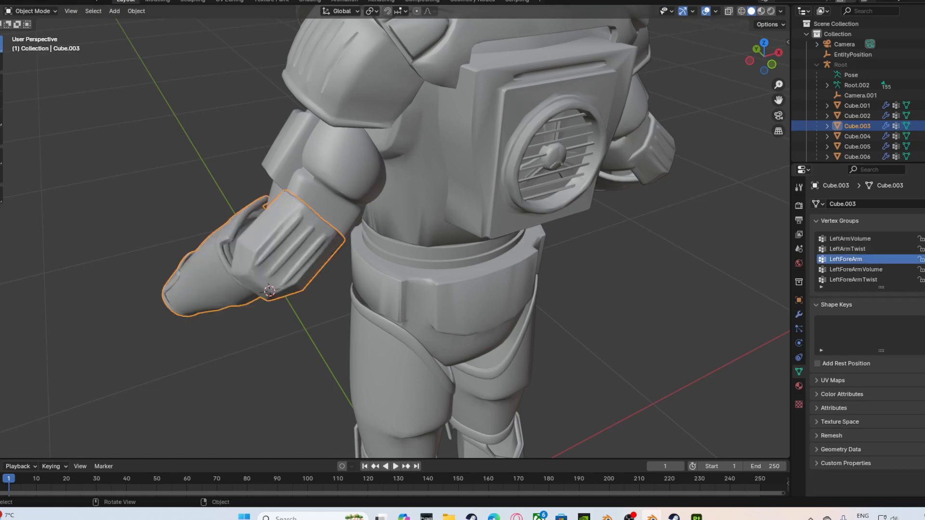
Separate the linked upper-arm faces of the right arm armour into their own object and select it in Object Mode.
middle_drag(433, 337, 299, 423)
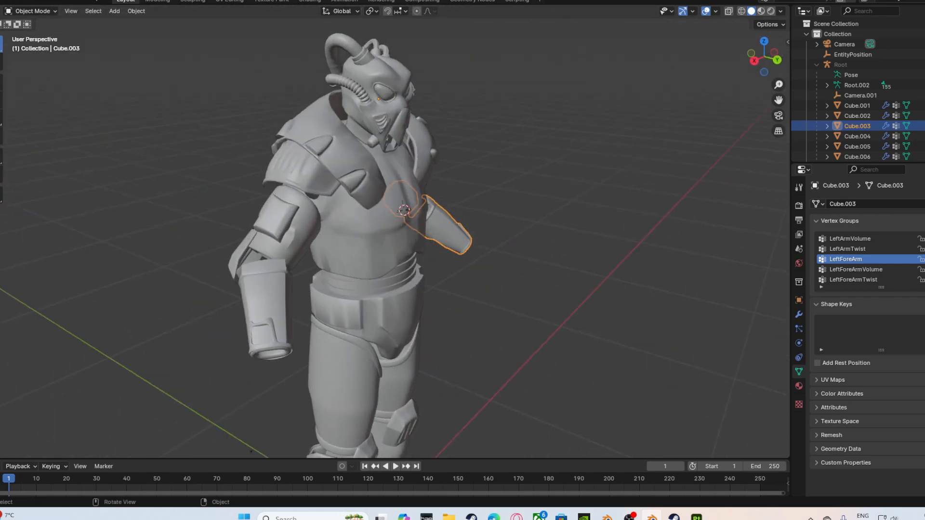
click(277, 357)
middle_drag(277, 356, 273, 418)
scroll(273, 418, up, 5)
key(Tab)
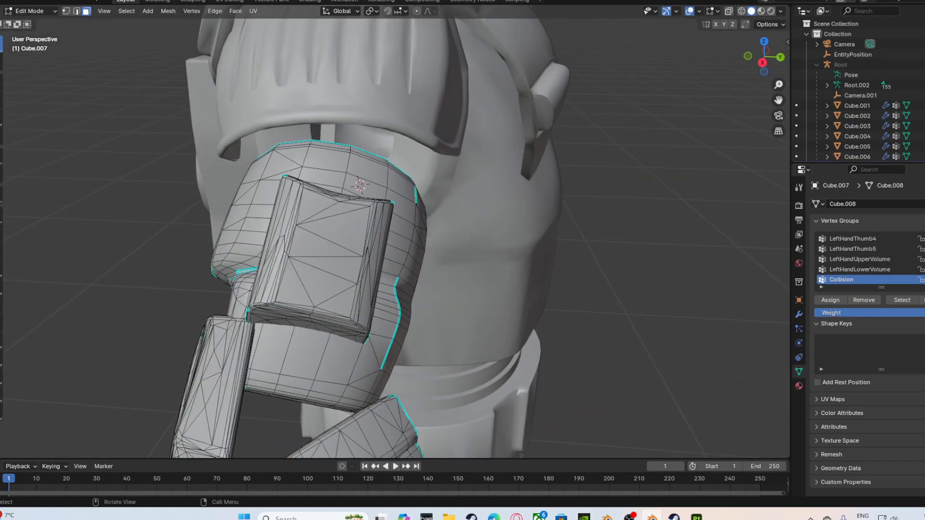
shift+drag(334, 233, 262, 199)
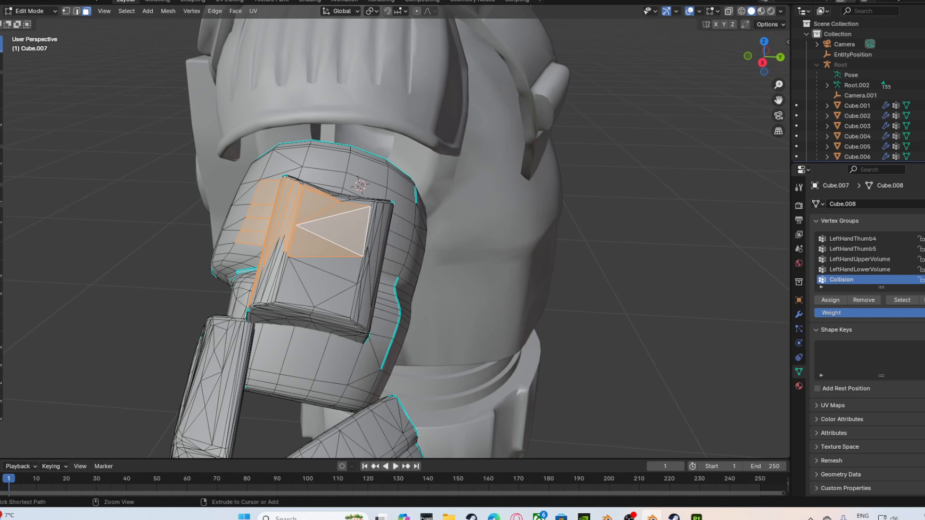
key(ctrl+l)
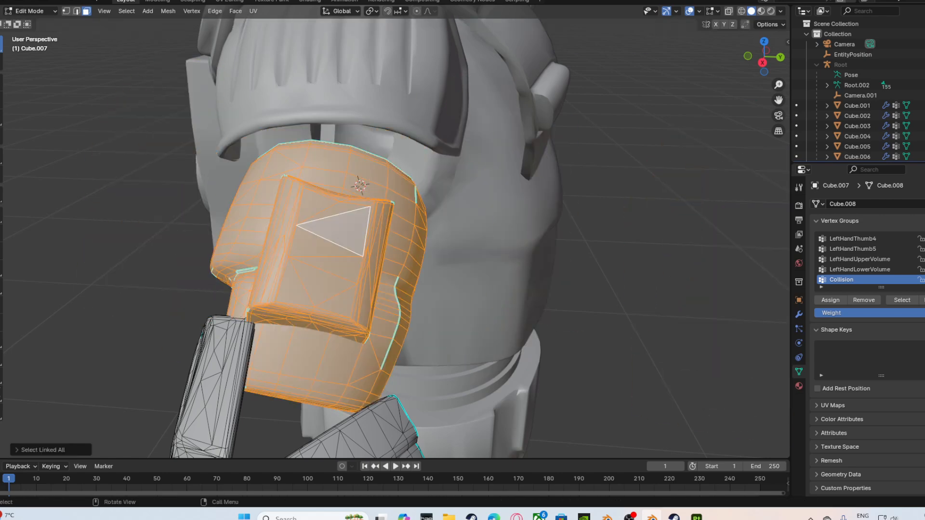
key(ctrl+f)
mouse_move(356, 265)
click(436, 265)
key(Tab)
click(357, 269)
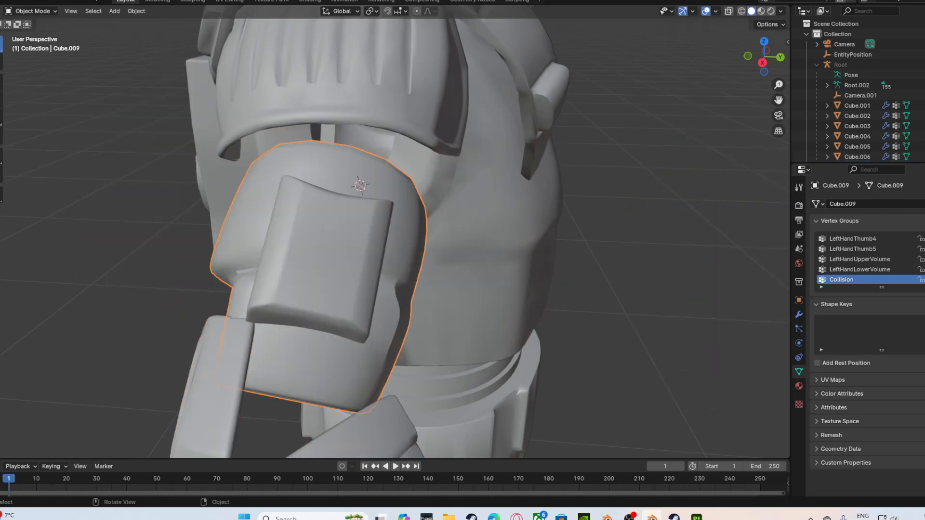
Assign all faces of the right upper-arm armour to the RightArm vertex group and return to Object Mode.
scroll(356, 270, down, 4)
middle_drag(356, 270, 318, 273)
scroll(318, 272, up, 2)
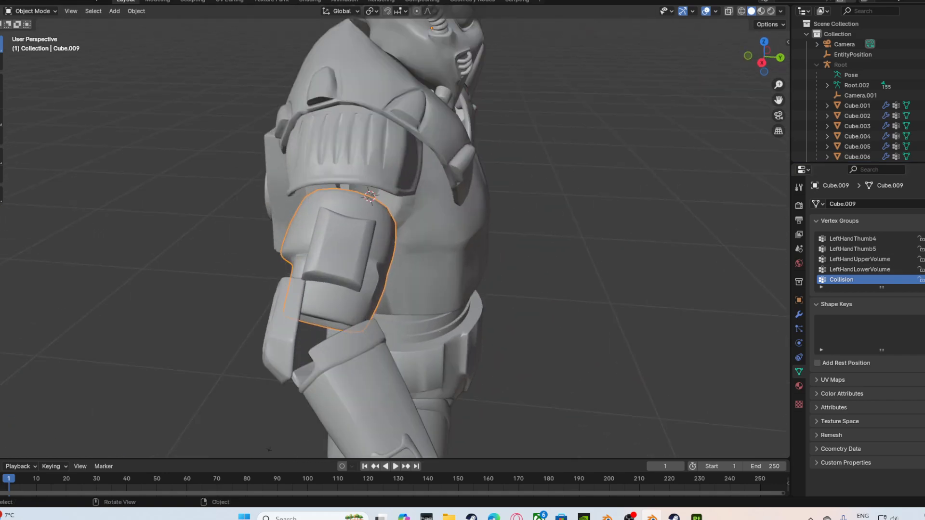
key(Tab)
scroll(862, 260, up, 1)
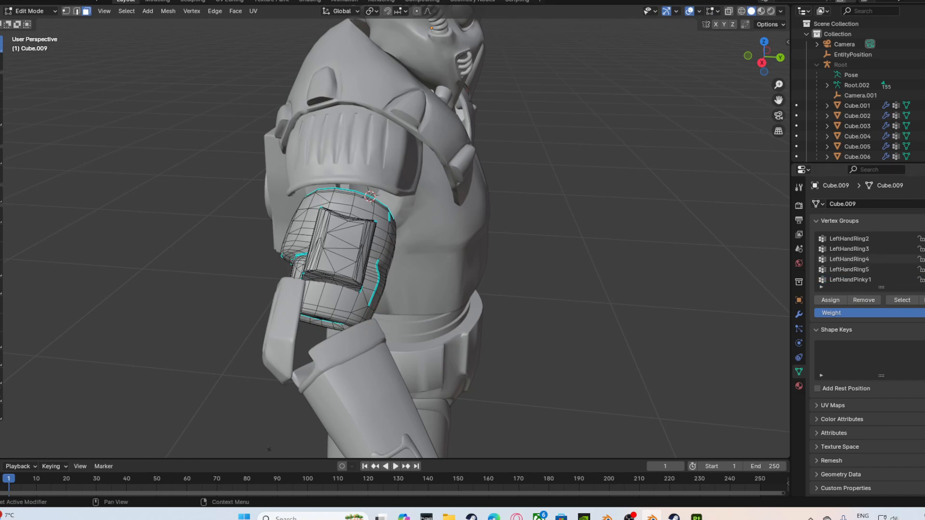
scroll(862, 259, down, 10)
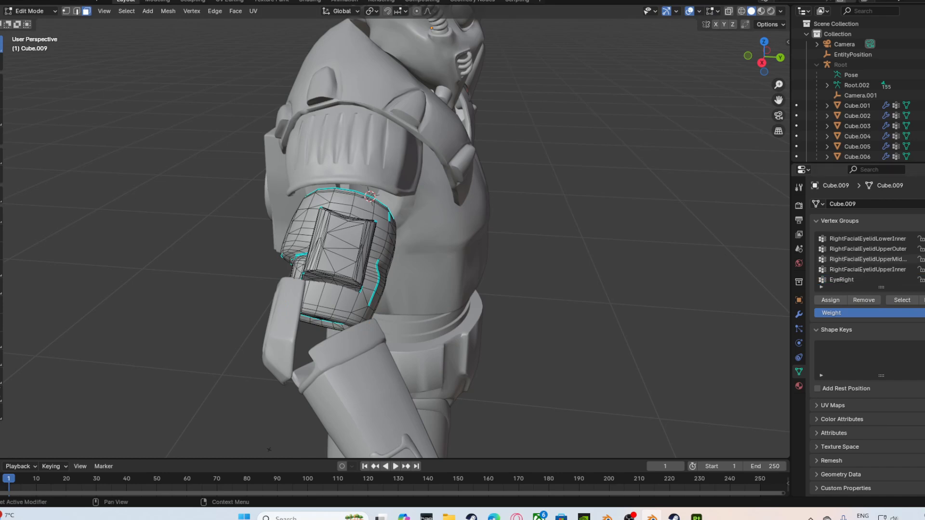
scroll(863, 260, up, 15)
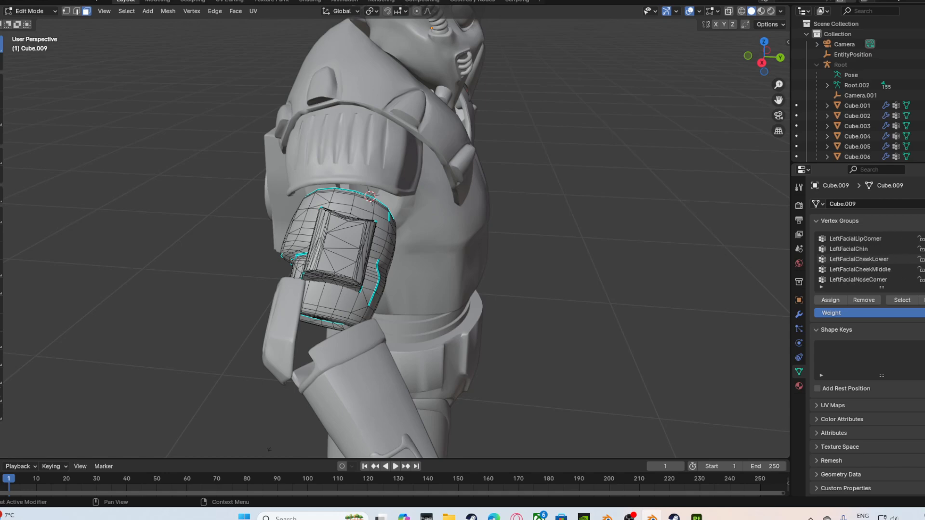
scroll(862, 259, down, 10)
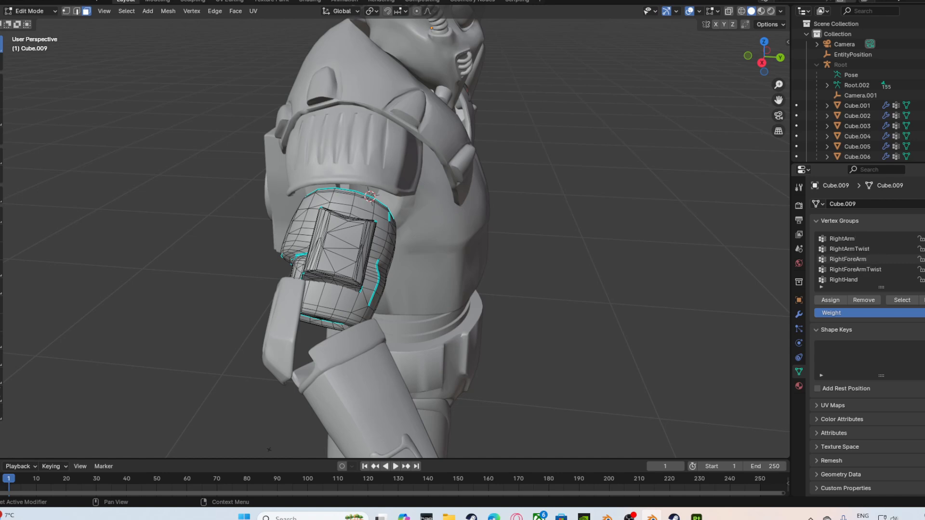
click(862, 239)
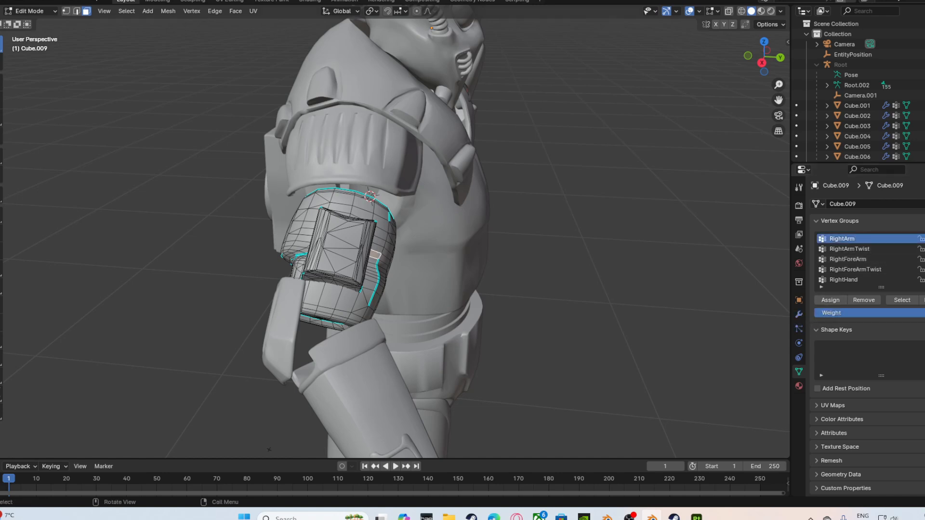
key(a)
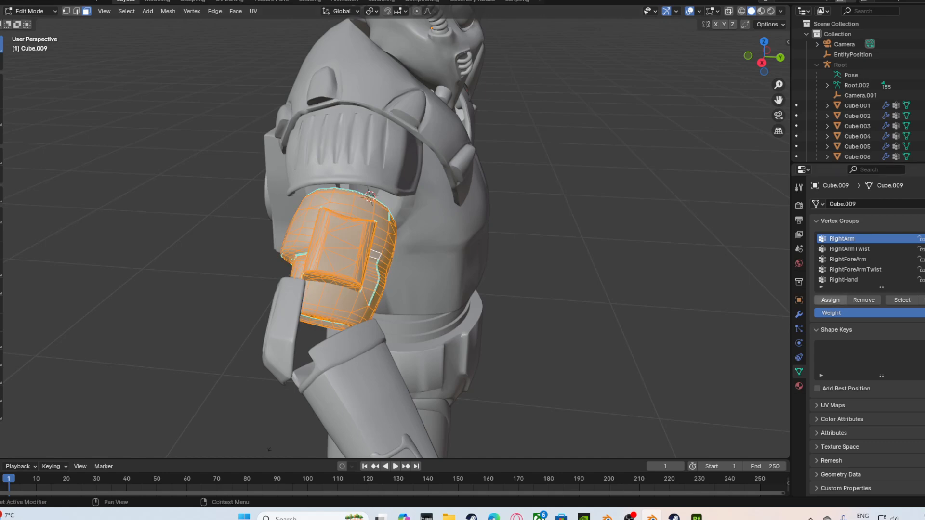
key(Tab)
Assign all faces of the right forearm armour Cube.007 to the RightForeArm vertex group and return to Object Mode.
scroll(395, 238, down, 1)
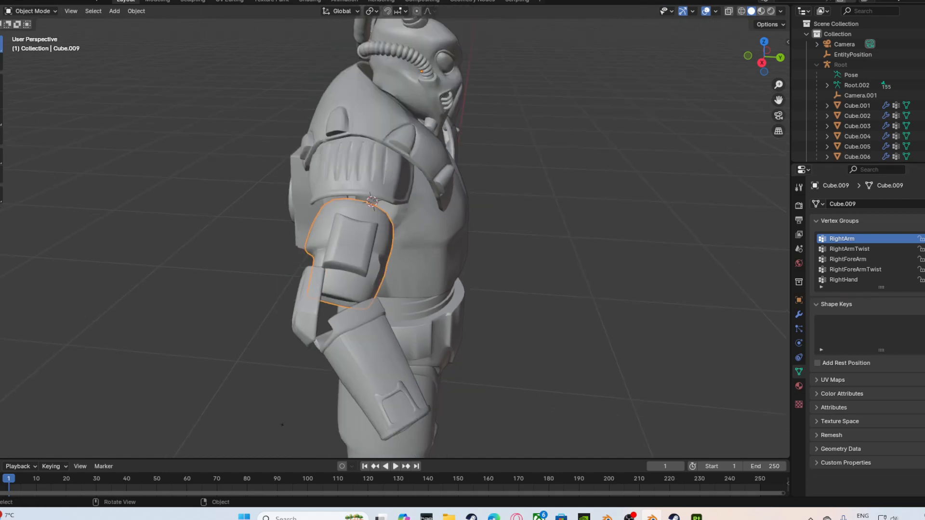
click(366, 371)
key(Tab)
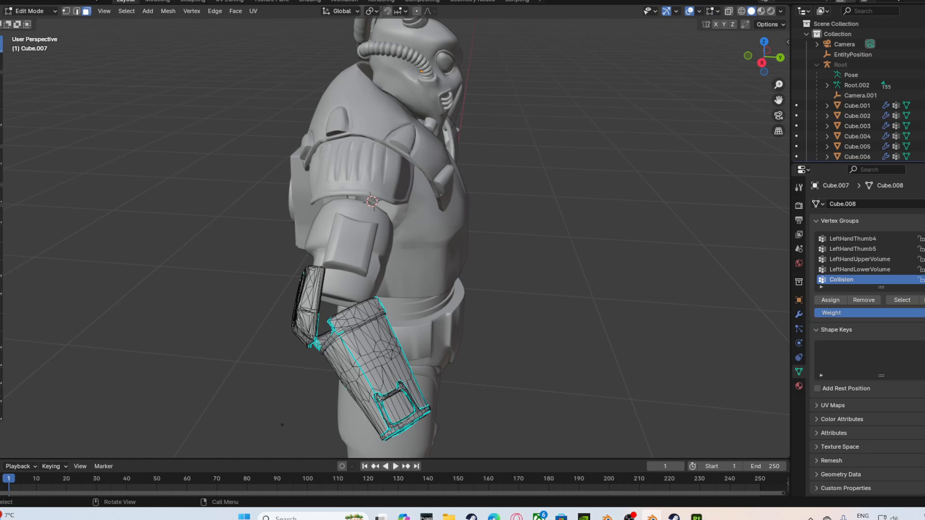
key(a)
scroll(867, 258, up, 2)
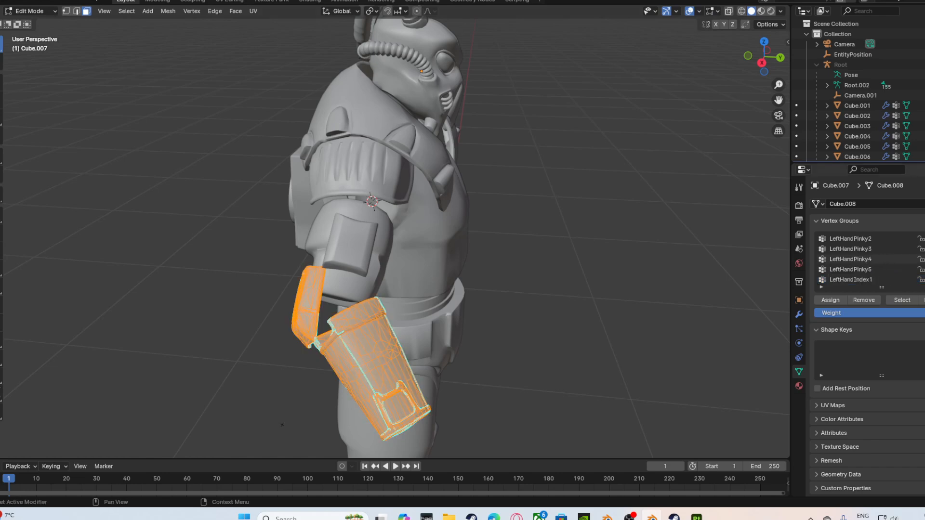
scroll(867, 258, up, 15)
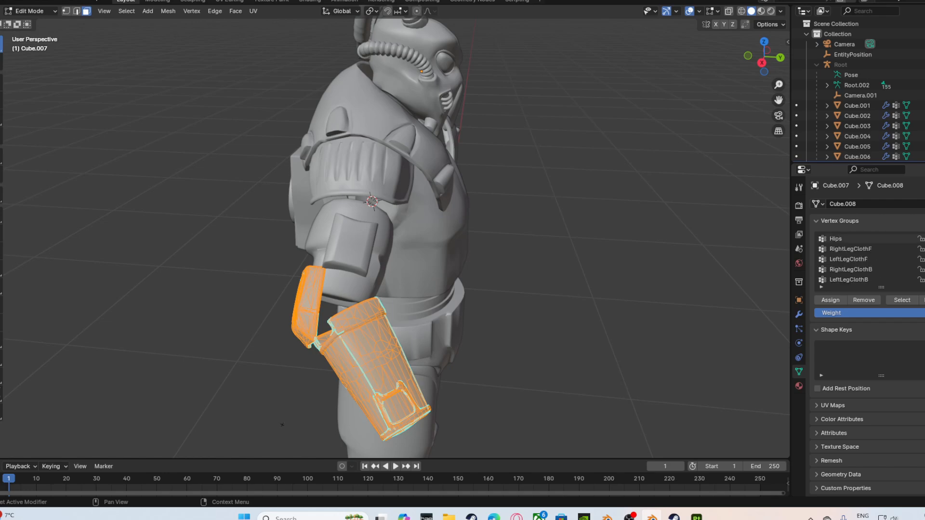
scroll(867, 258, down, 3)
scroll(867, 258, up, 8)
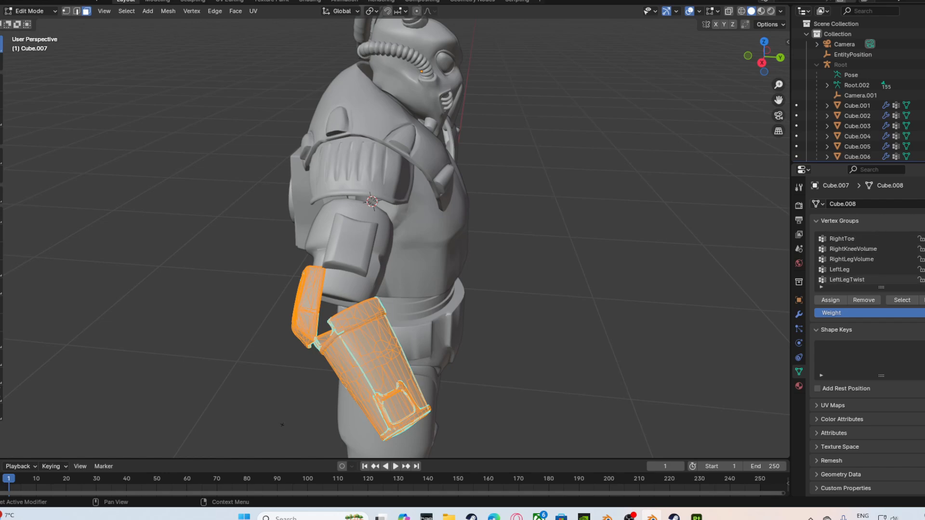
scroll(867, 259, down, 5)
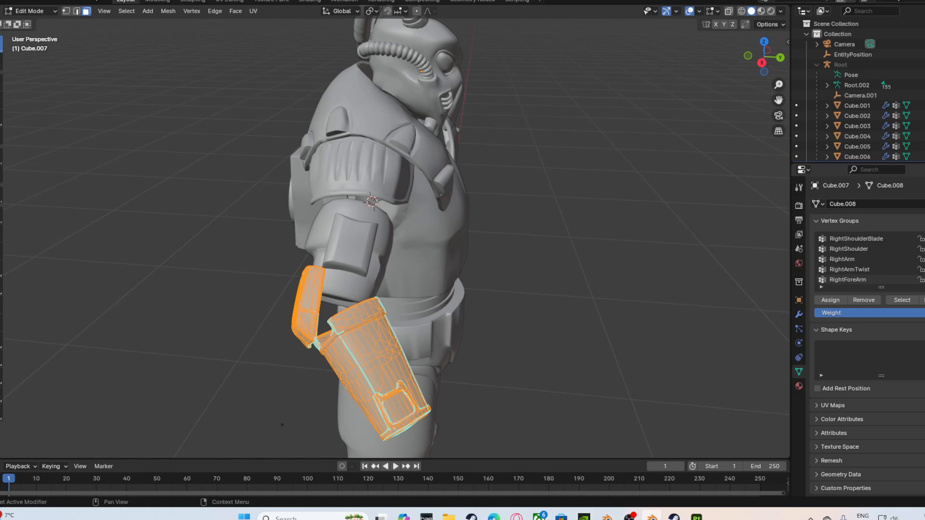
click(867, 249)
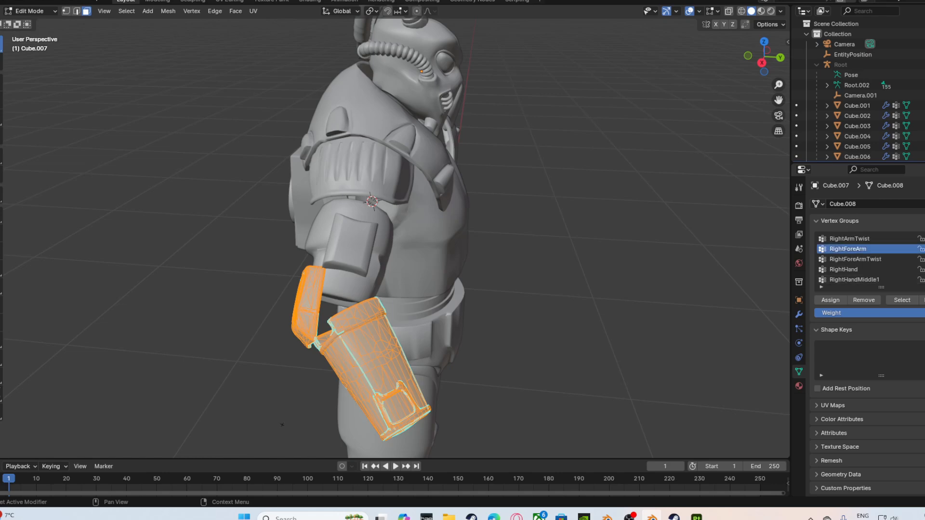
key(Tab)
Open the helmet Cube.001 in Edit Mode and select all of its faces.
scroll(395, 238, down, 4)
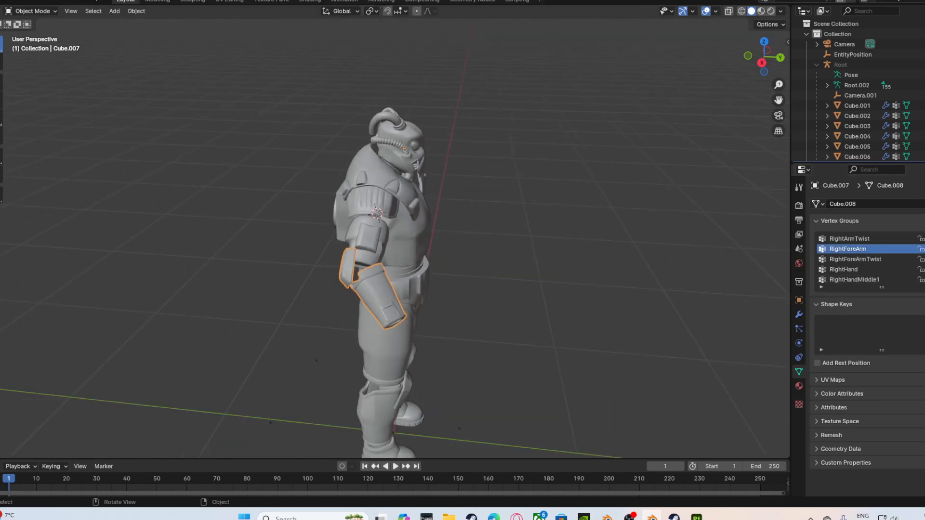
middle_drag(434, 212, 373, 210)
click(370, 145)
middle_drag(376, 154, 294, 158)
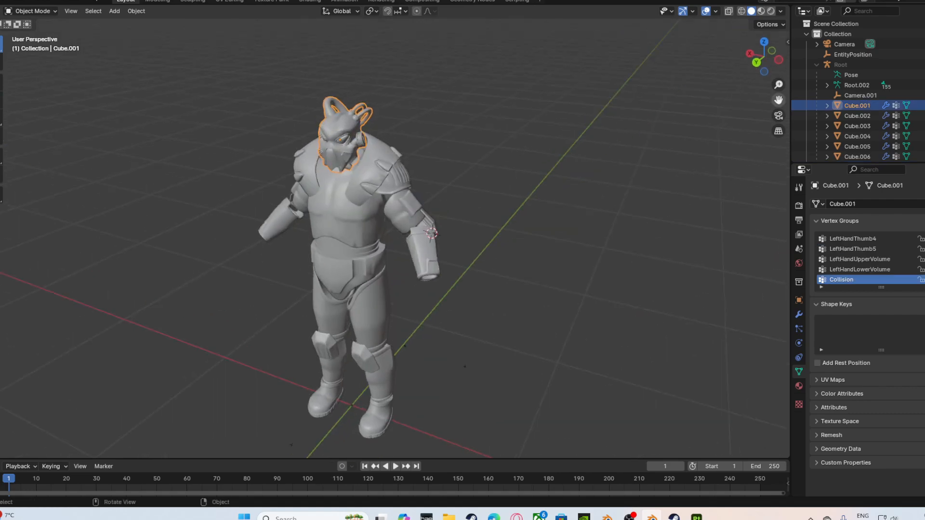
scroll(395, 238, up, 2)
key(Tab)
key(a)
scroll(395, 239, up, 1)
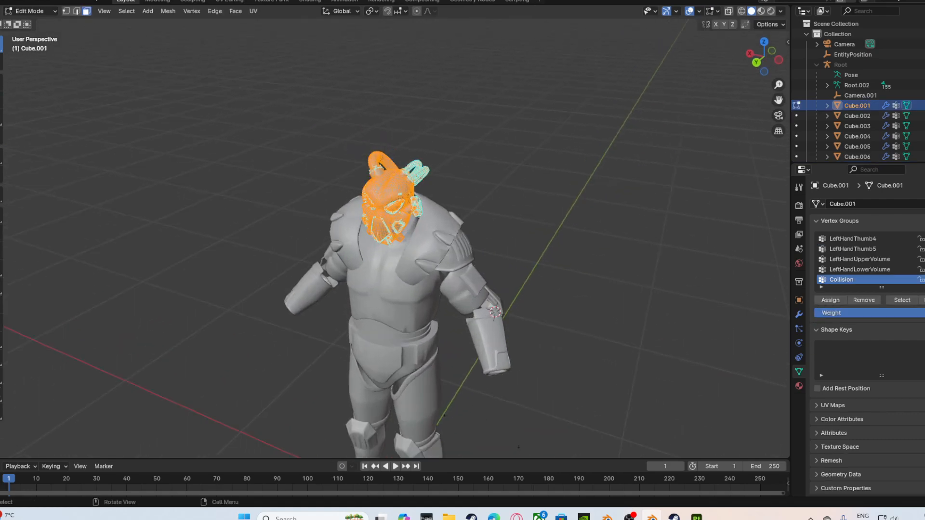
scroll(395, 238, up, 4)
middle_drag(395, 239, 419, 212)
scroll(867, 270, up, 5)
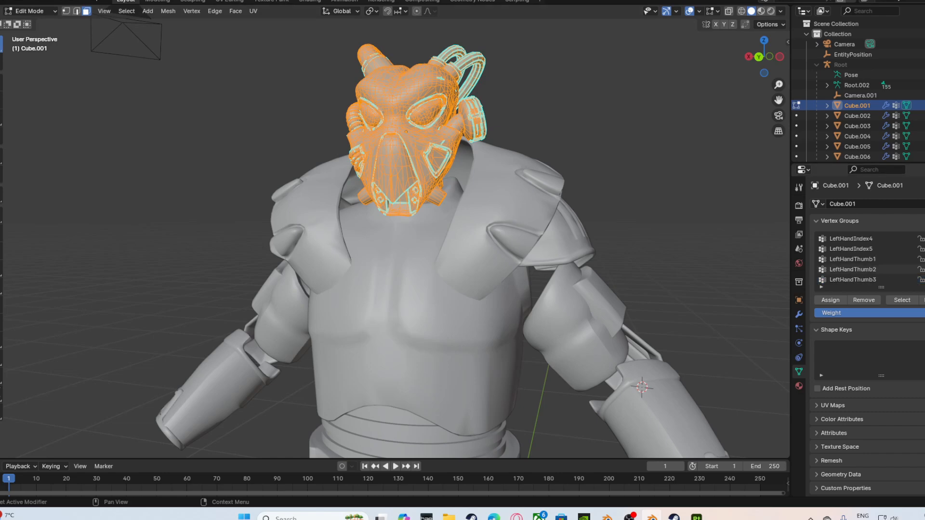
Assign all faces of the helmet Cube.001 to the Head vertex group and return to Object Mode.
scroll(868, 259, up, 10)
scroll(867, 259, up, 8)
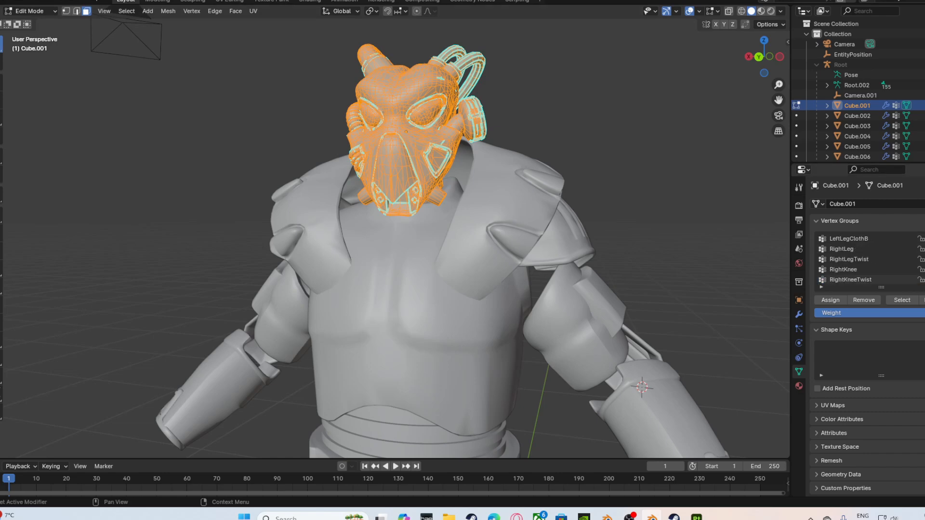
scroll(867, 259, down, 7)
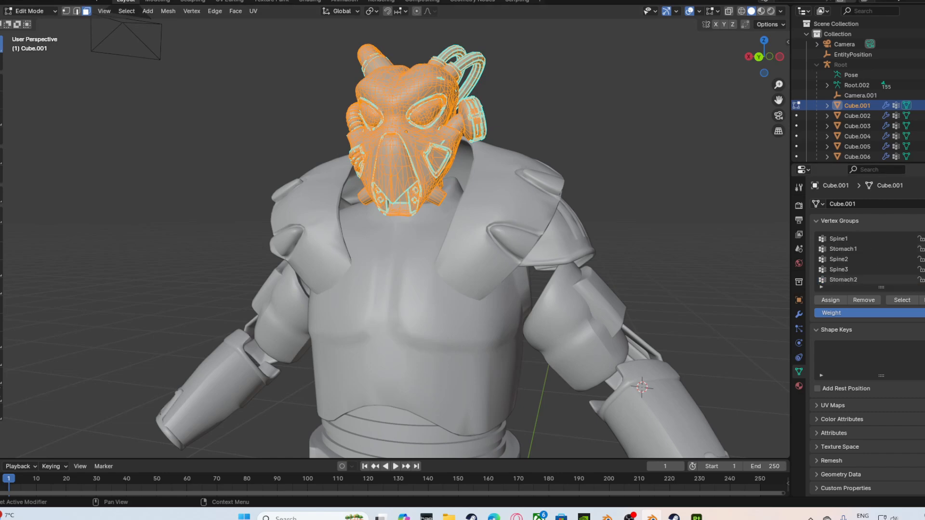
scroll(867, 259, down, 6)
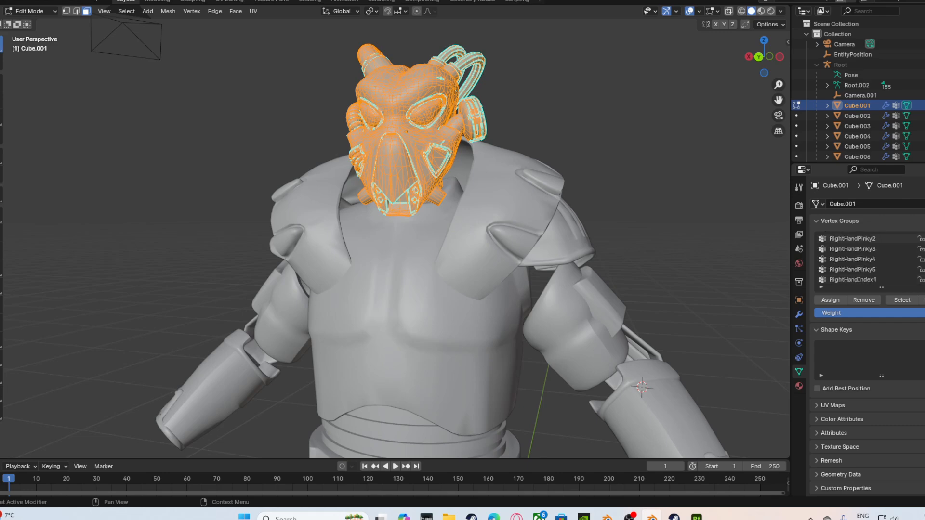
scroll(867, 259, down, 8)
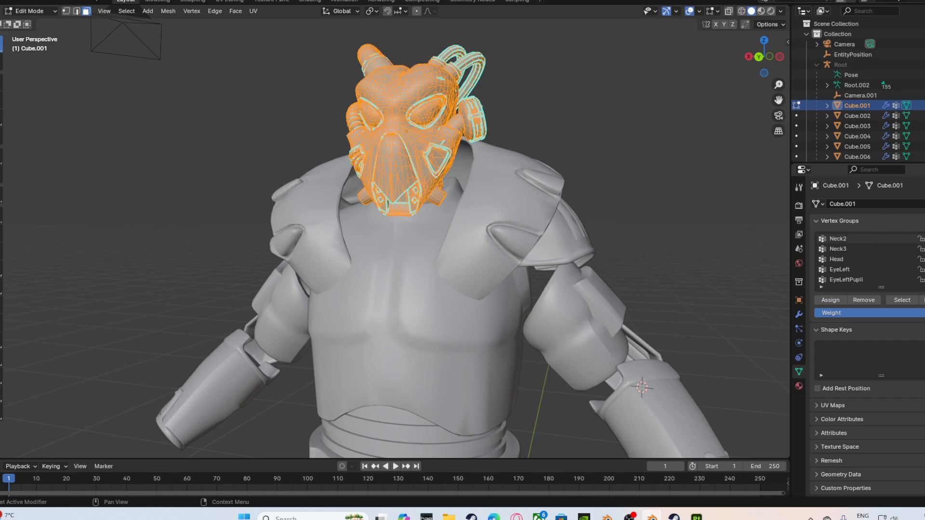
scroll(867, 260, up, 2)
click(847, 238)
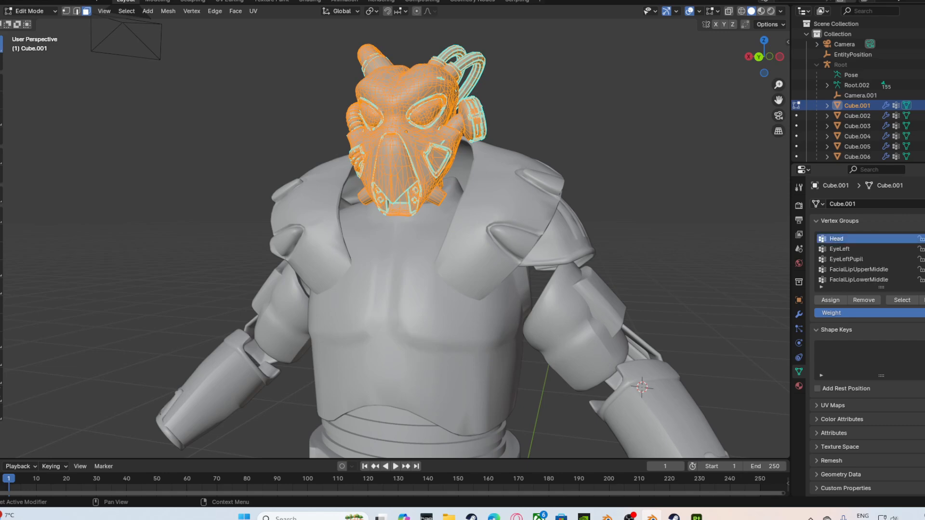
middle_drag(433, 240, 457, 212)
key(Tab)
scroll(434, 260, down, 2)
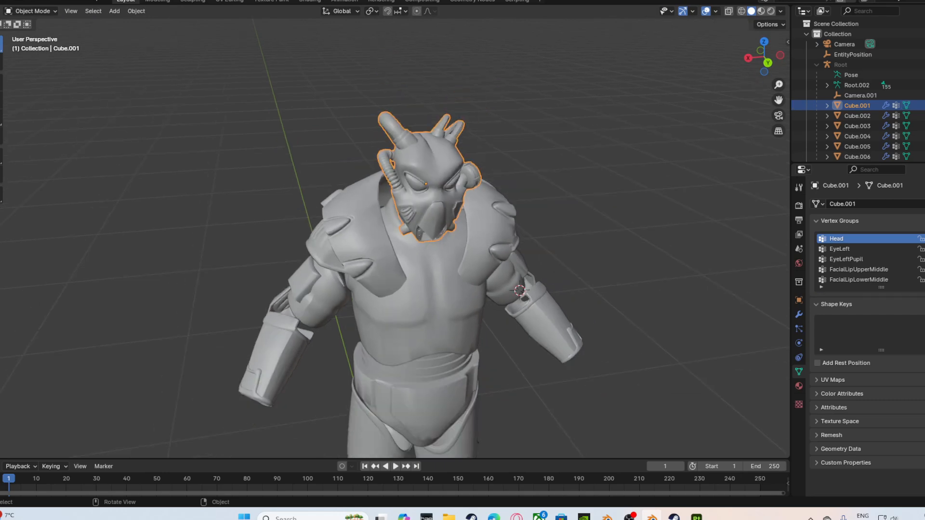
click(433, 260)
drag(778, 100, 790, 5)
scroll(448, 241, up, 3)
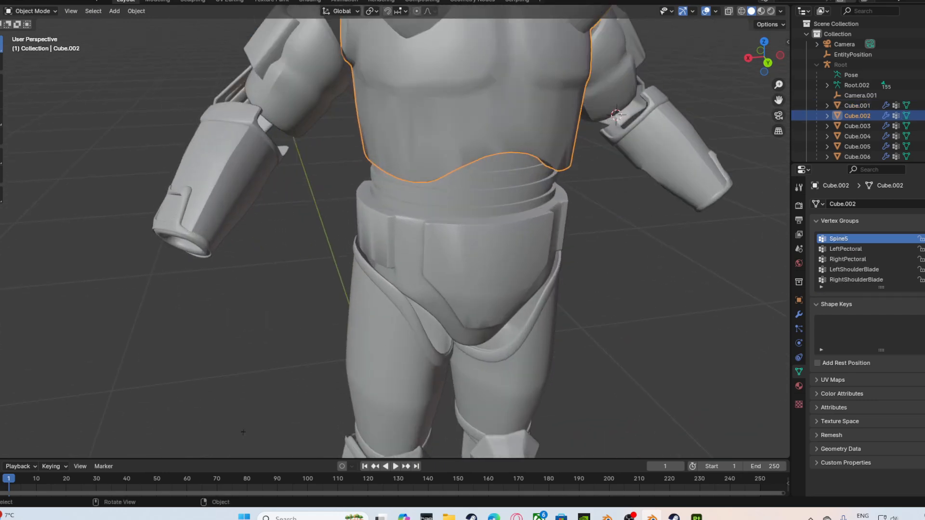
click(453, 246)
middle_drag(453, 245, 335, 265)
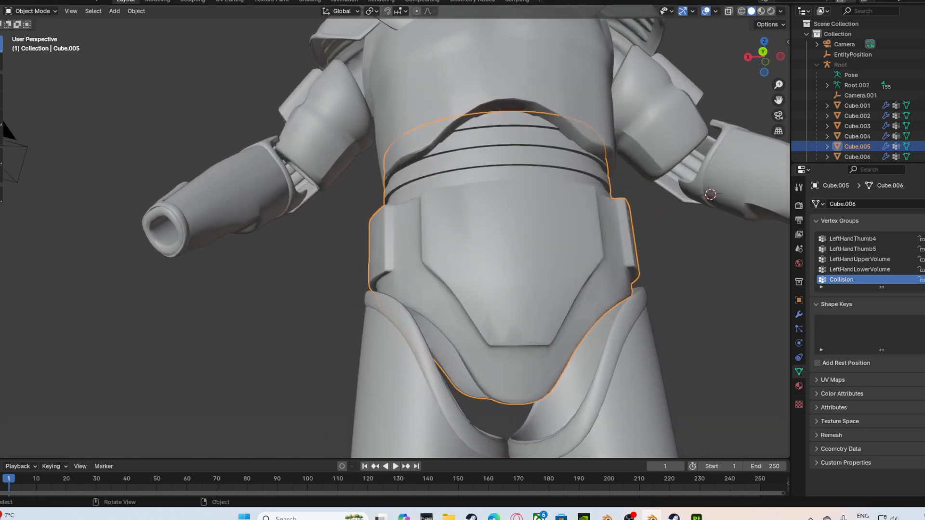
key(g)
key(y)
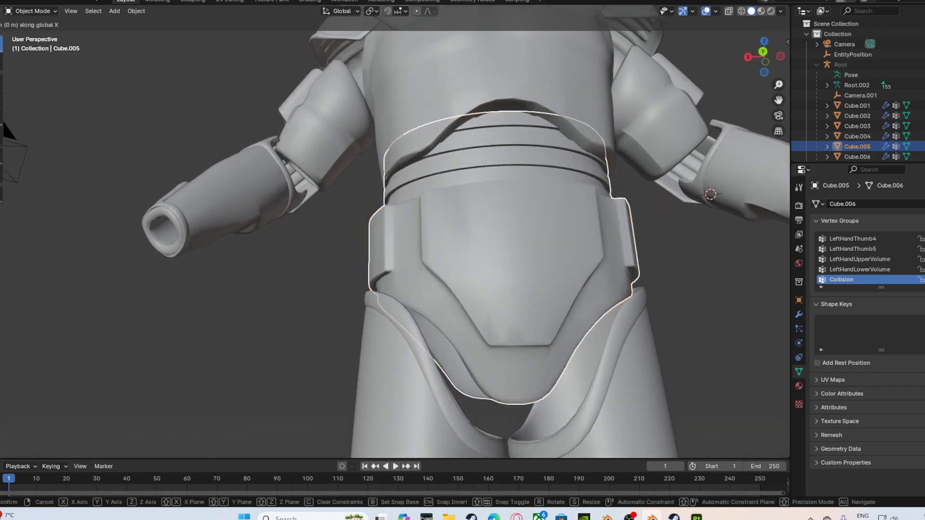
key(x)
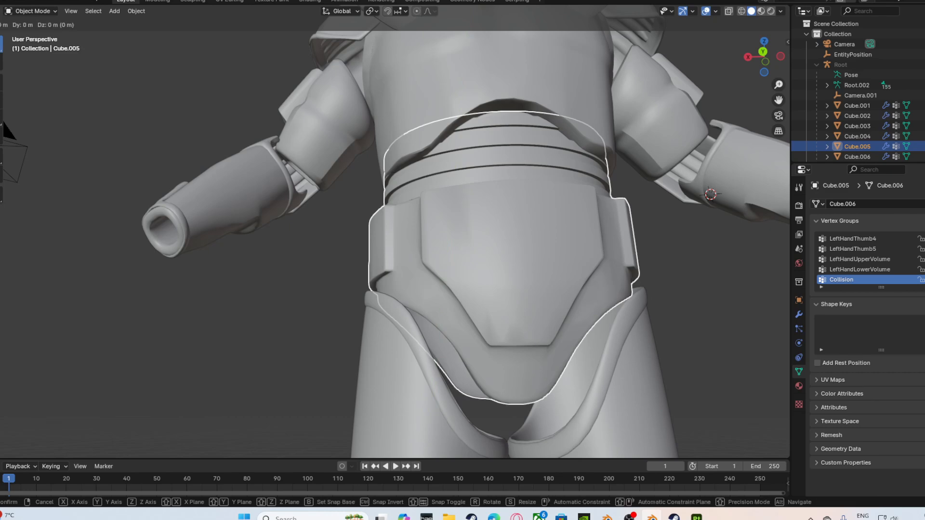
key(z)
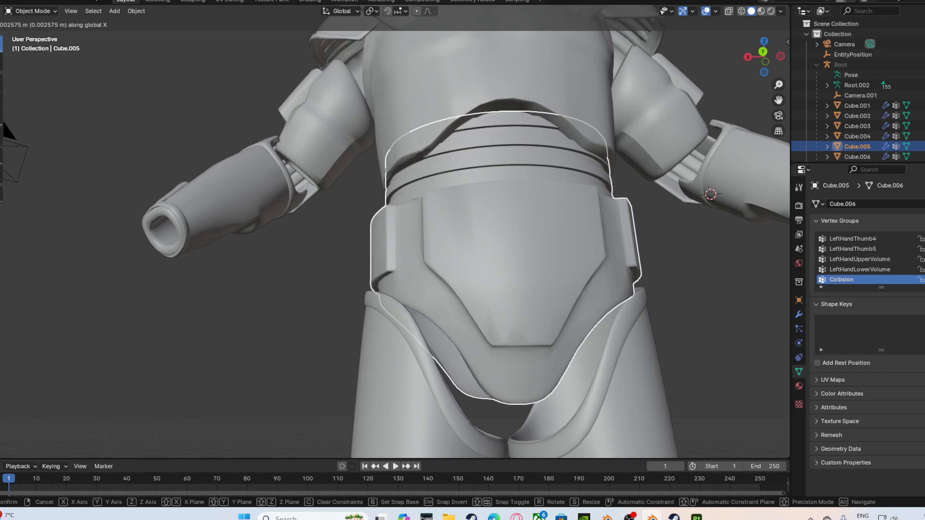
click(434, 241)
middle_drag(433, 240, 294, 271)
click(763, 53)
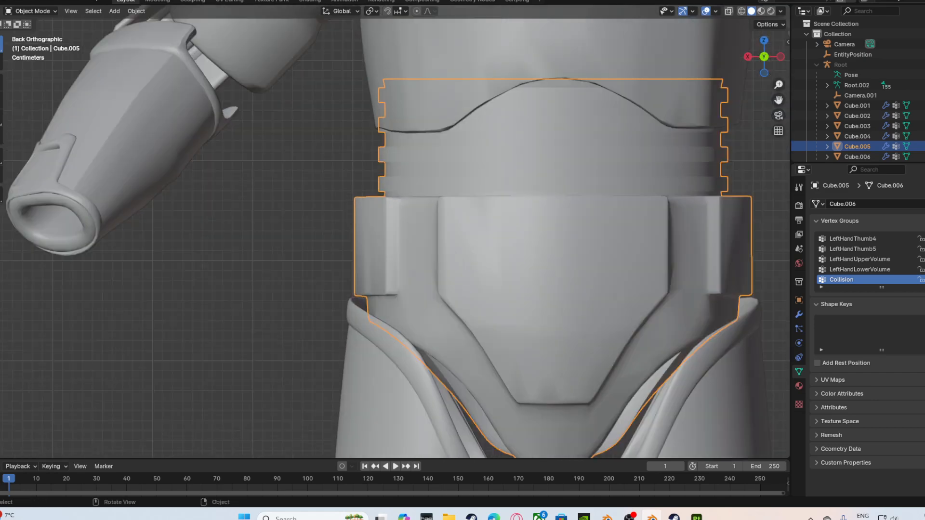
key(g)
key(x)
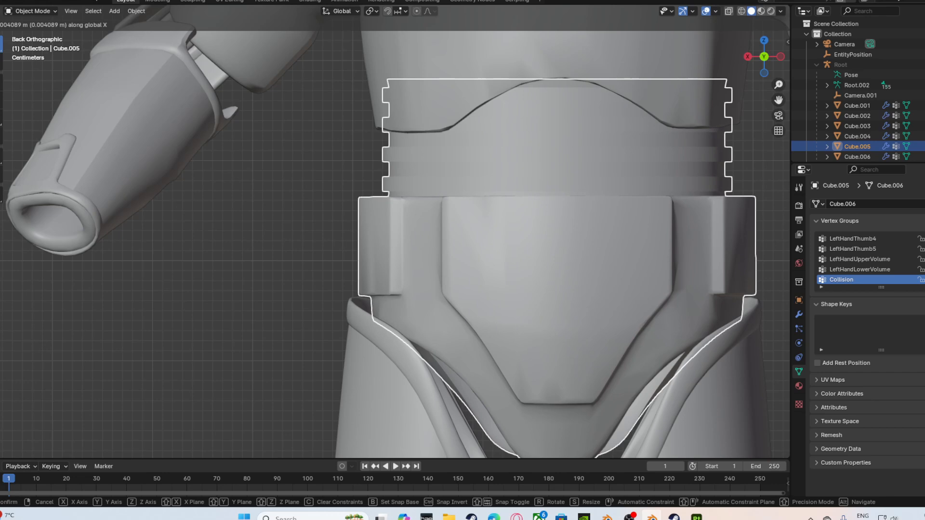
key(Escape)
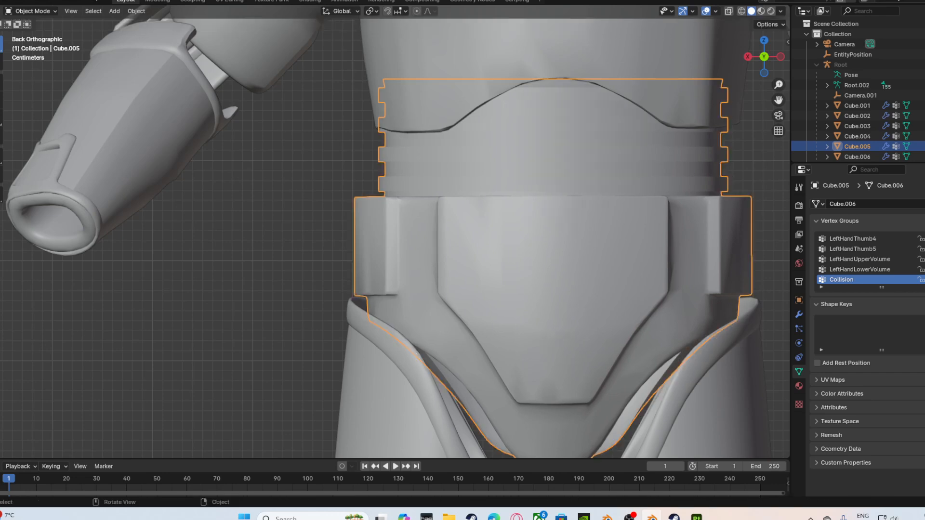
Set the torso armour Cube.002's origin to its geometry, set its X location to 0, and deselect it.
click(799, 300)
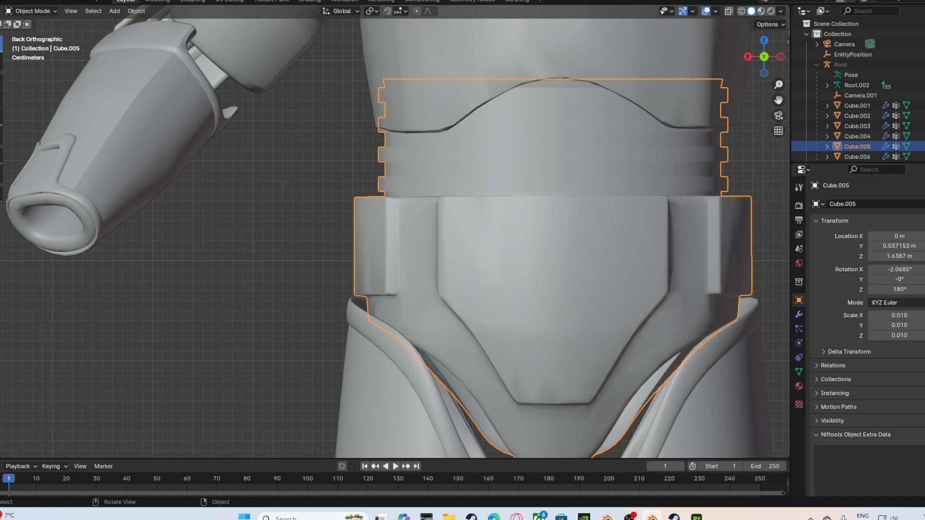
click(554, 48)
scroll(554, 145, down, 5)
right_click(482, 62)
mouse_move(482, 62)
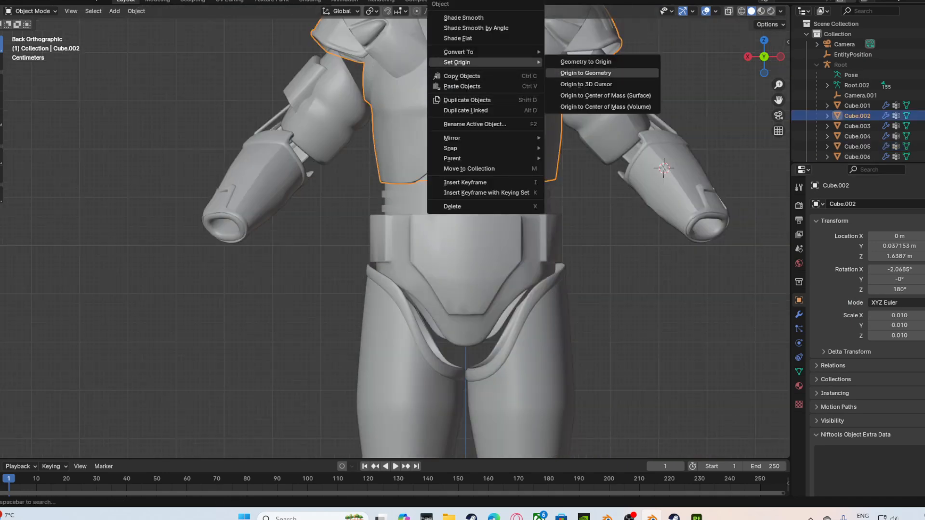
click(585, 73)
scroll(385, 233, up, 4)
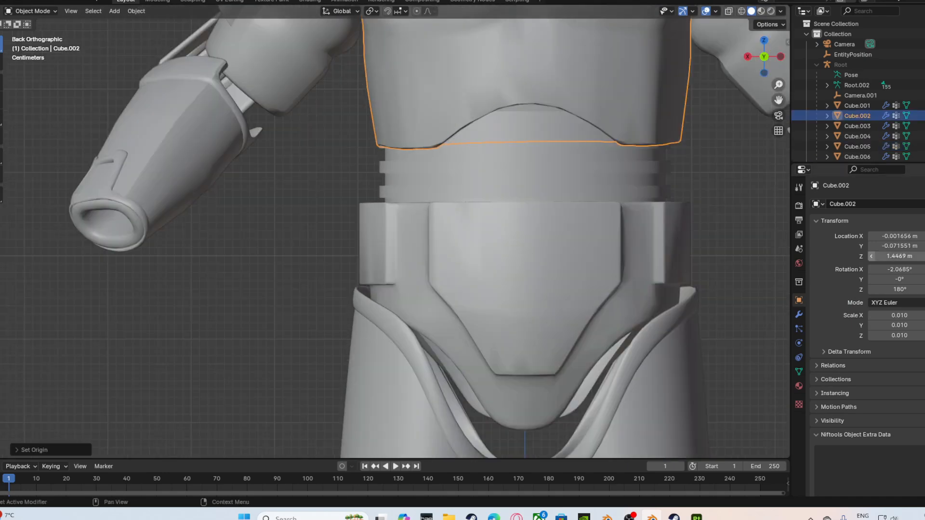
click(890, 236)
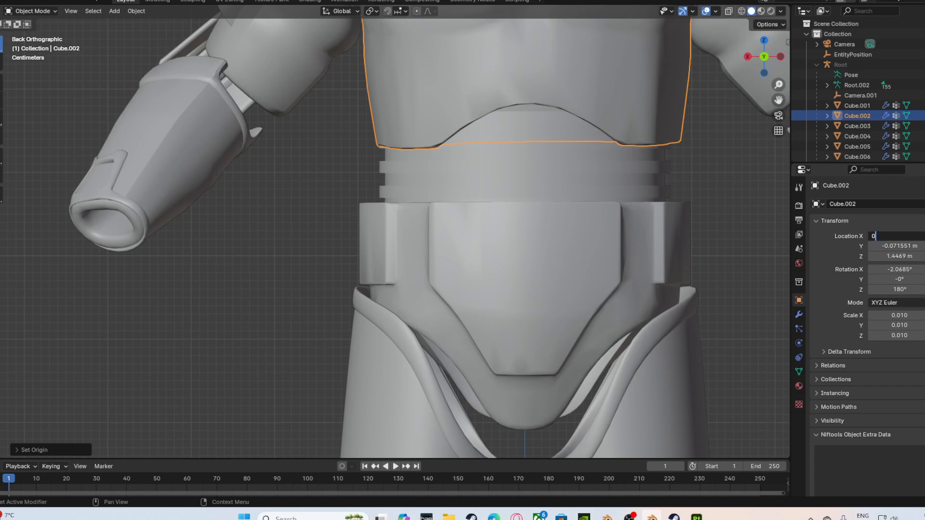
key(Return)
key(alt+a)
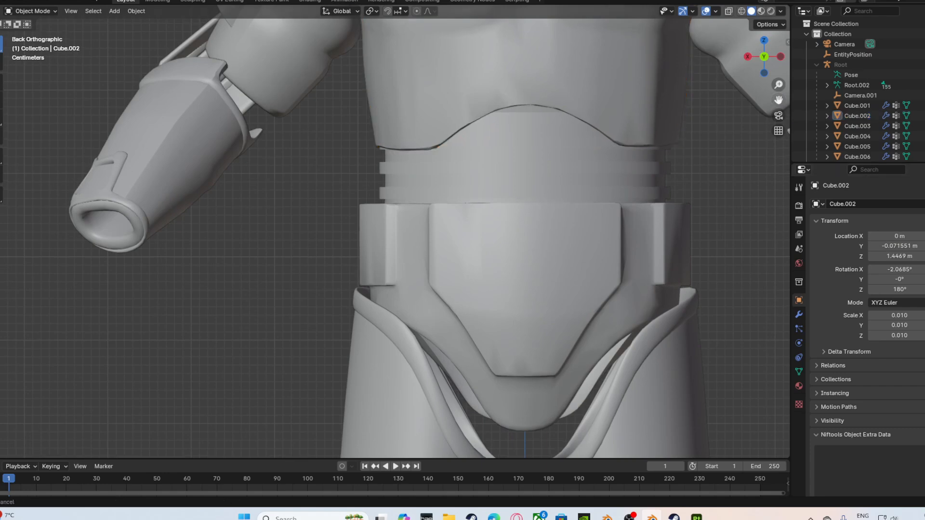
Set the origin of the helmet Cube.001 to its geometry.
shift+middle_drag(527, 29, 438, 452)
click(441, 203)
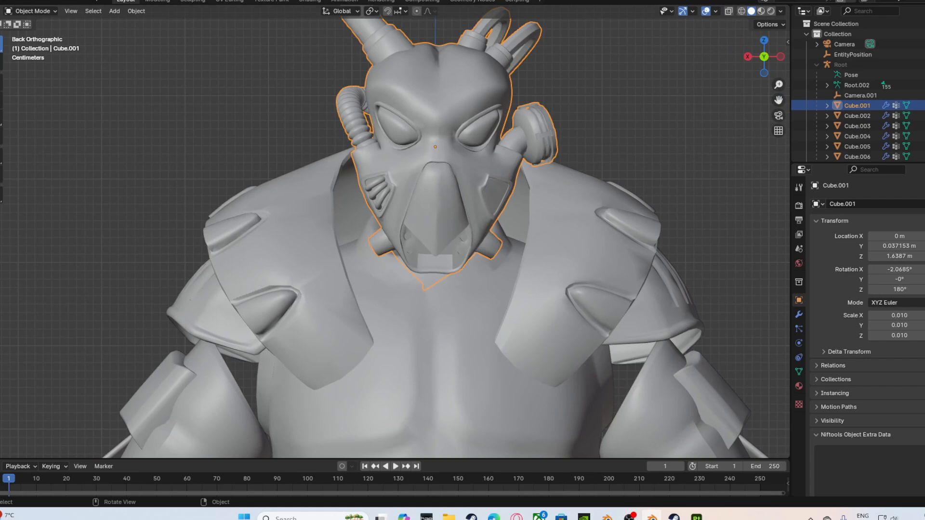
right_click(423, 149)
click(510, 152)
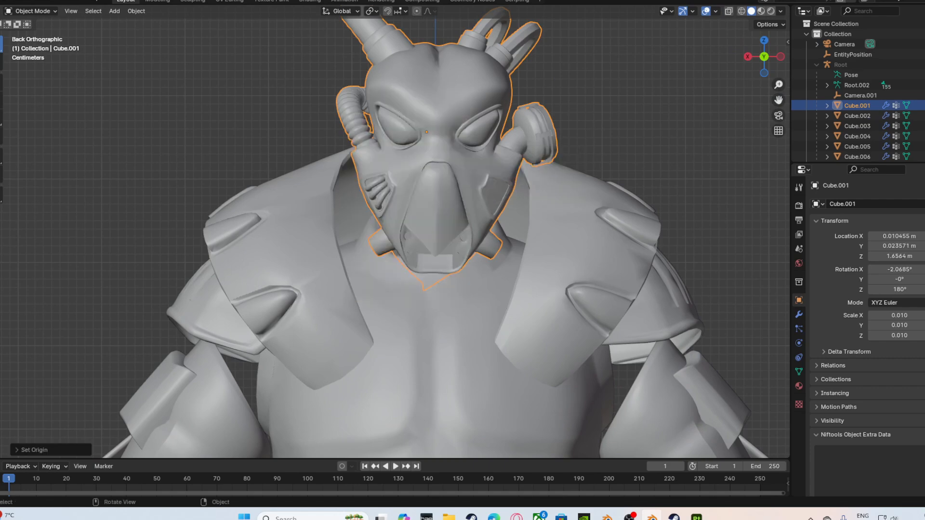
Try setting the helmet's X location to 0 and undo the change.
double_click(889, 236)
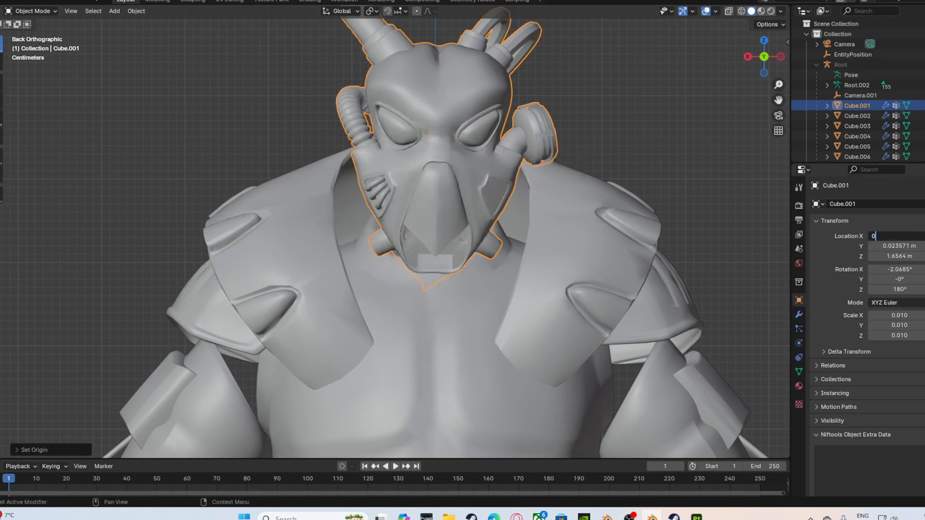
key(Return)
middle_drag(270, 217, 688, 198)
key(ctrl+z)
scroll(689, 198, down, 5)
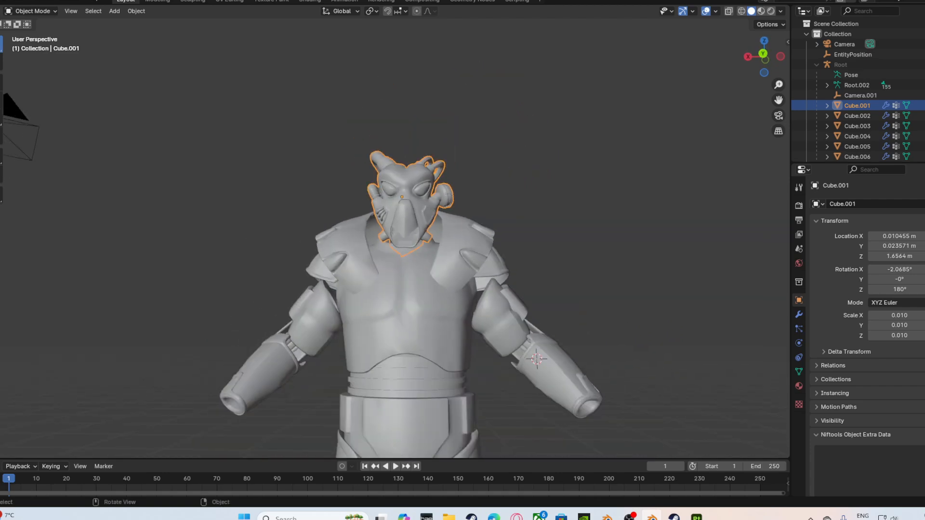
Select the waist and hip armour Cube.005 in Object Mode.
click(688, 198)
drag(778, 100, 794, 12)
middle_drag(482, 217, 476, 243)
scroll(481, 242, up, 4)
click(465, 359)
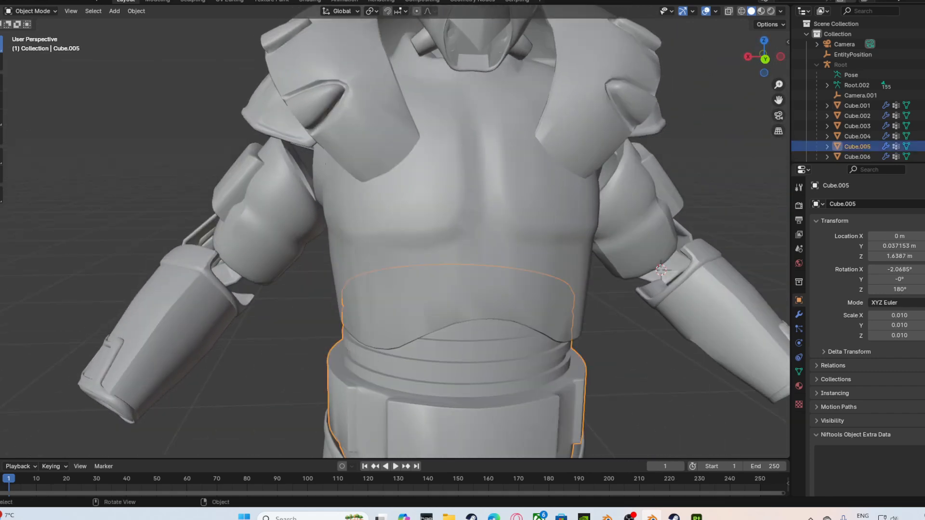
shift+middle_drag(448, 269, 494, 220)
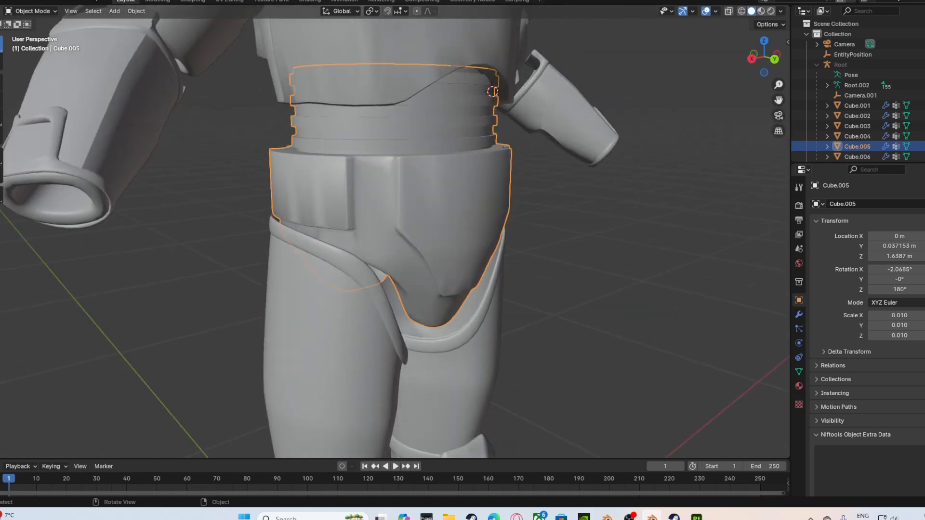
click(385, 65)
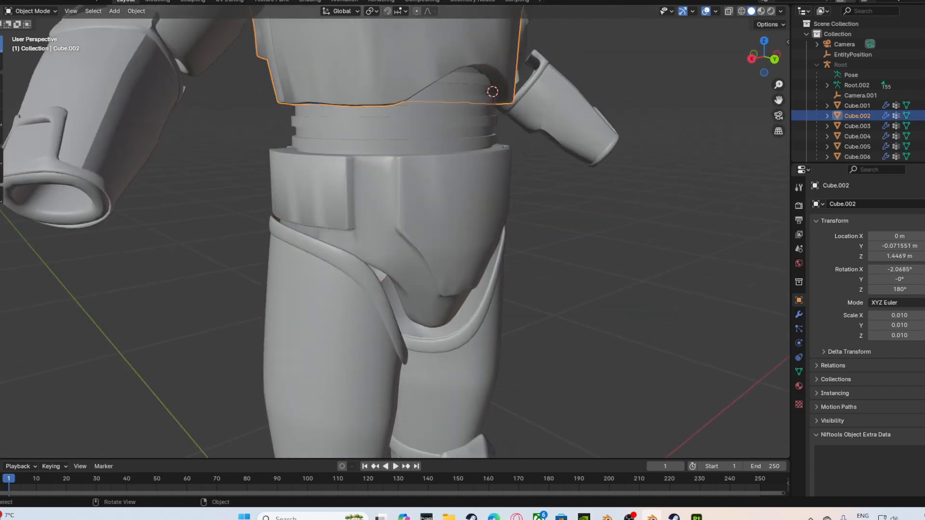
click(395, 187)
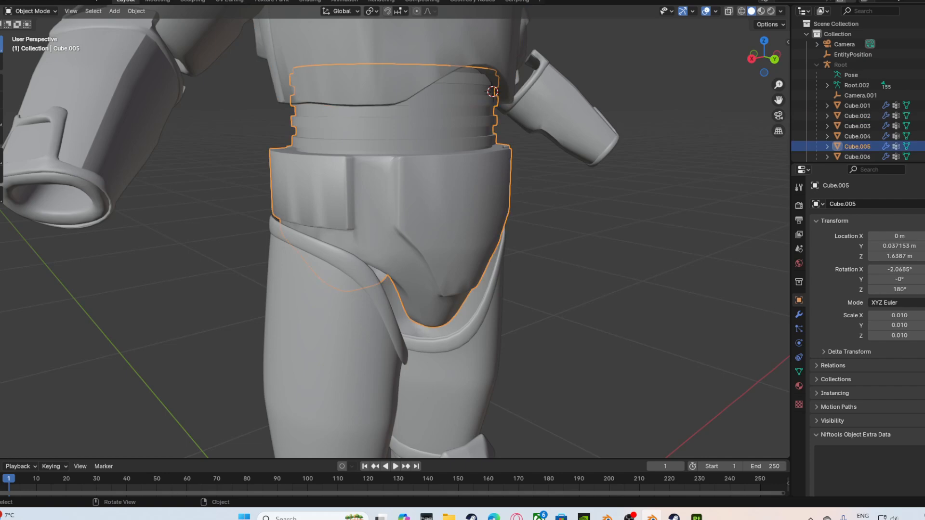
Select all linked faces of the ribbed abdomen section of Cube.005 in Edit Mode.
middle_drag(433, 241, 380, 240)
key(Tab)
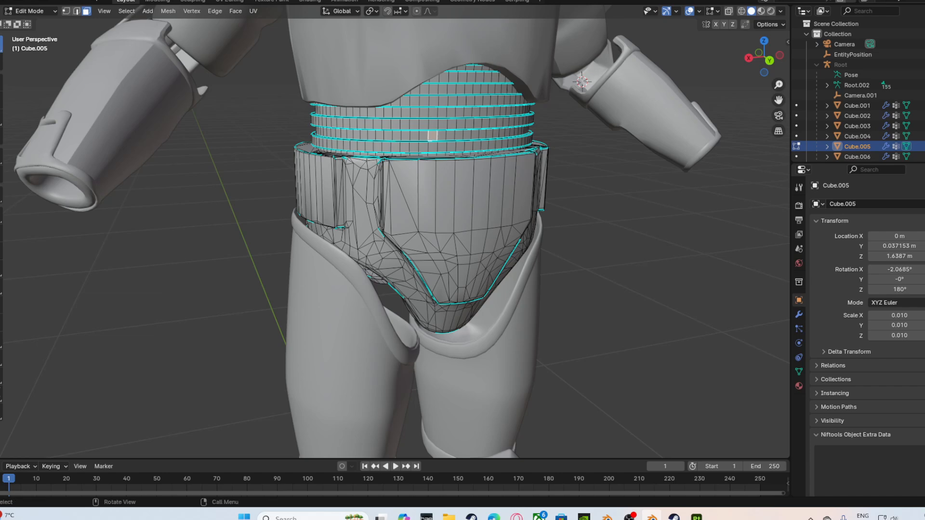
key(ctrl+l)
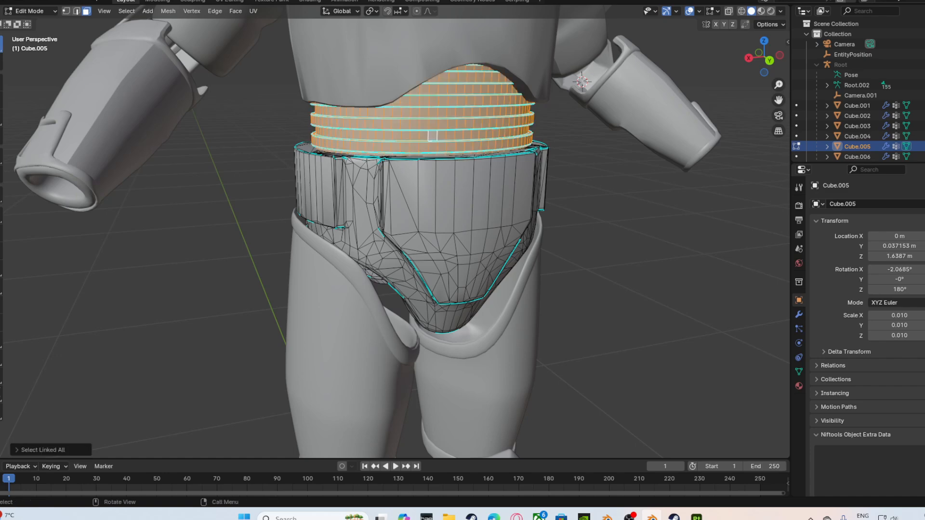
key(g)
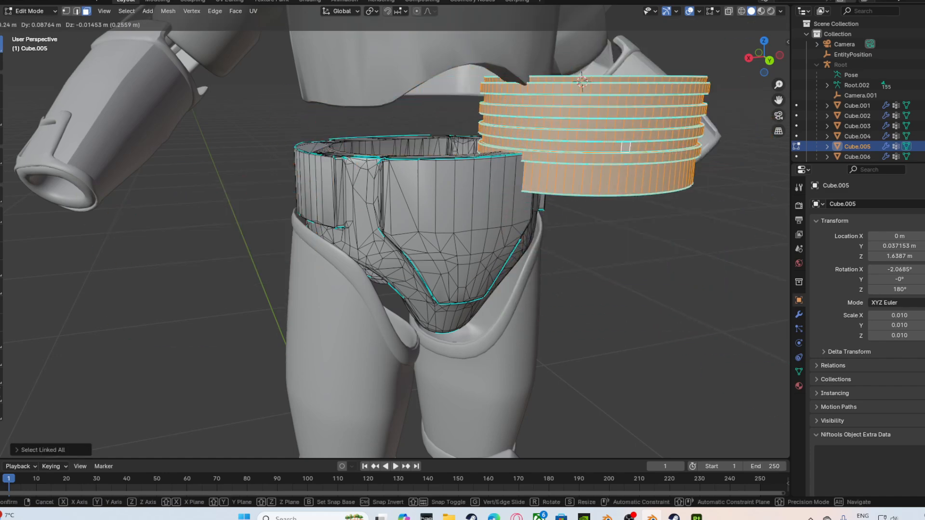
key(Escape)
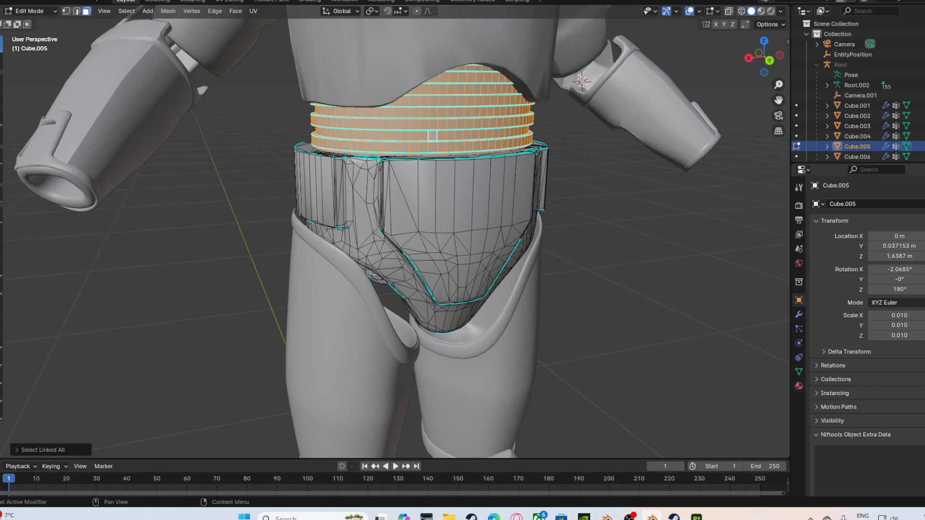
Look through the vertex groups of Cube.005 for the bone matching the selected ribbed abdomen section.
click(799, 372)
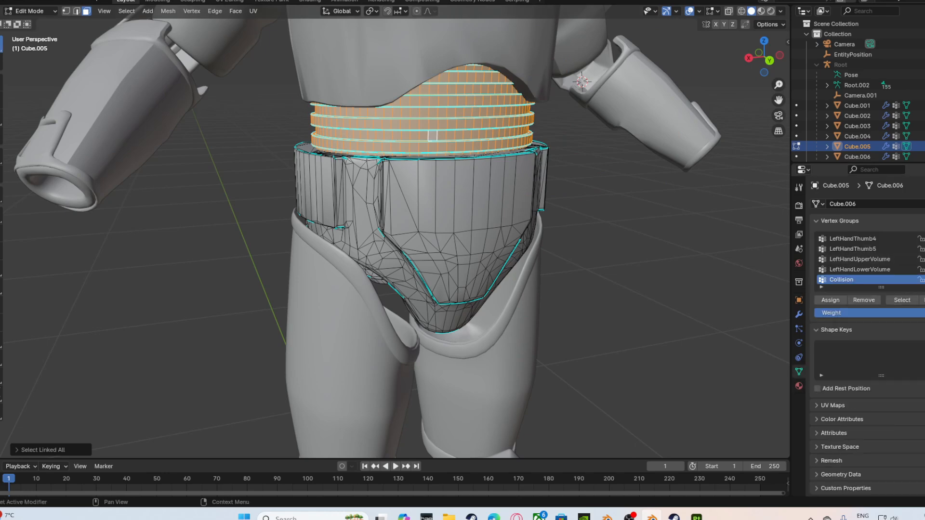
scroll(867, 259, up, 10)
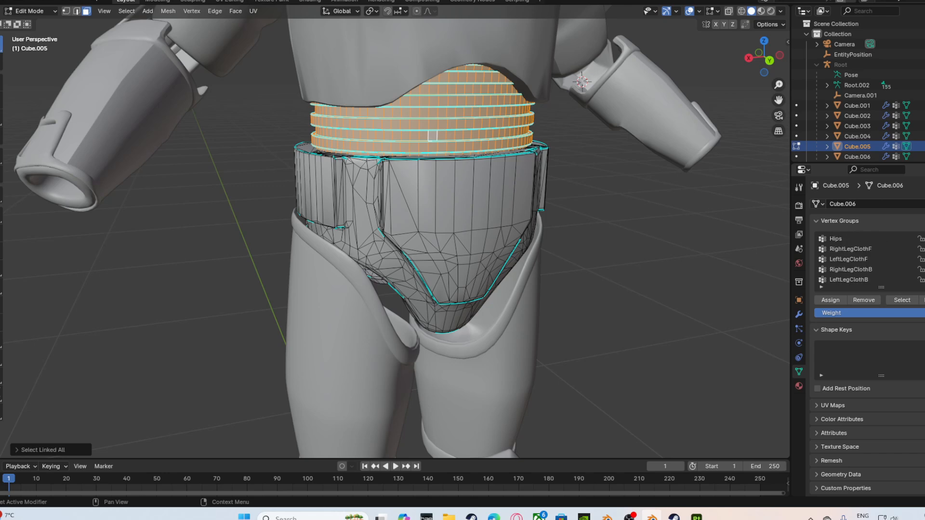
scroll(862, 259, down, 8)
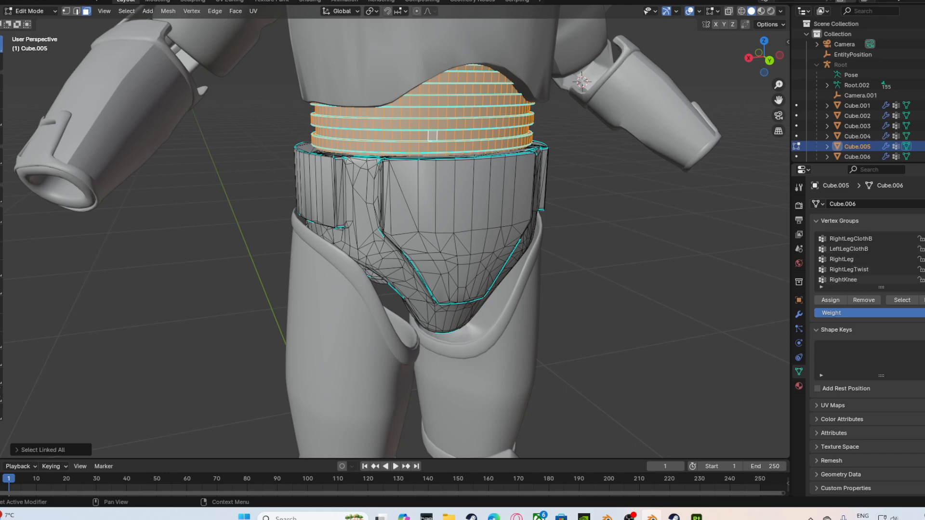
Look through the vertex groups of Cube.005, deselect the waist rings and return the object to Object Mode.
scroll(862, 260, down, 6)
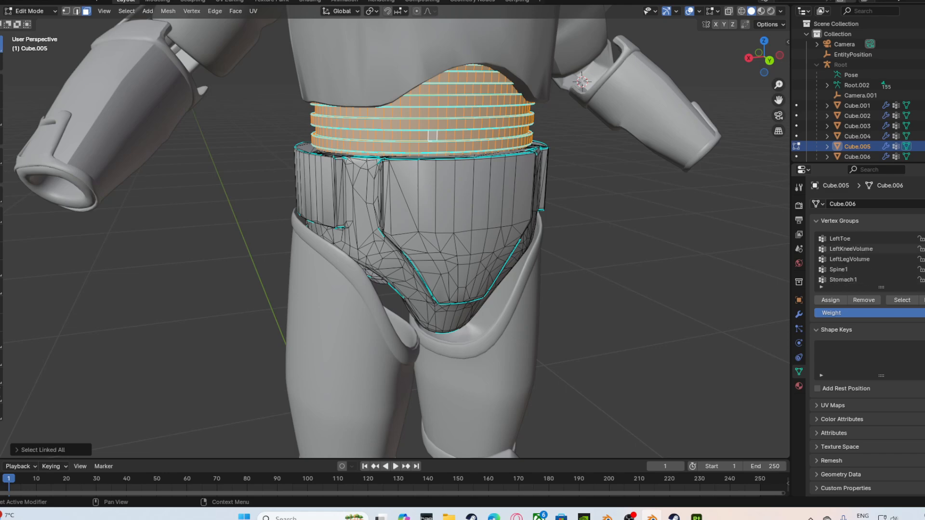
scroll(863, 259, down, 1)
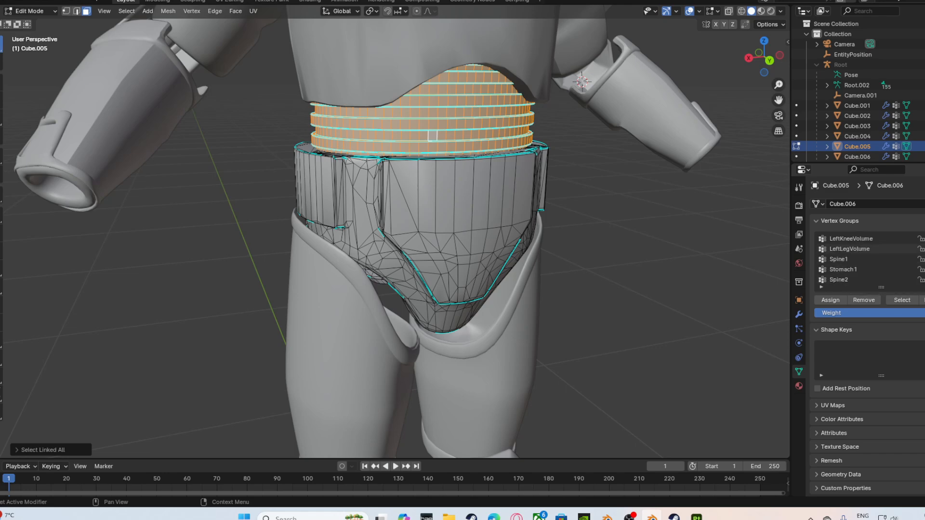
scroll(862, 259, down, 3)
key(alt+a)
key(Tab)
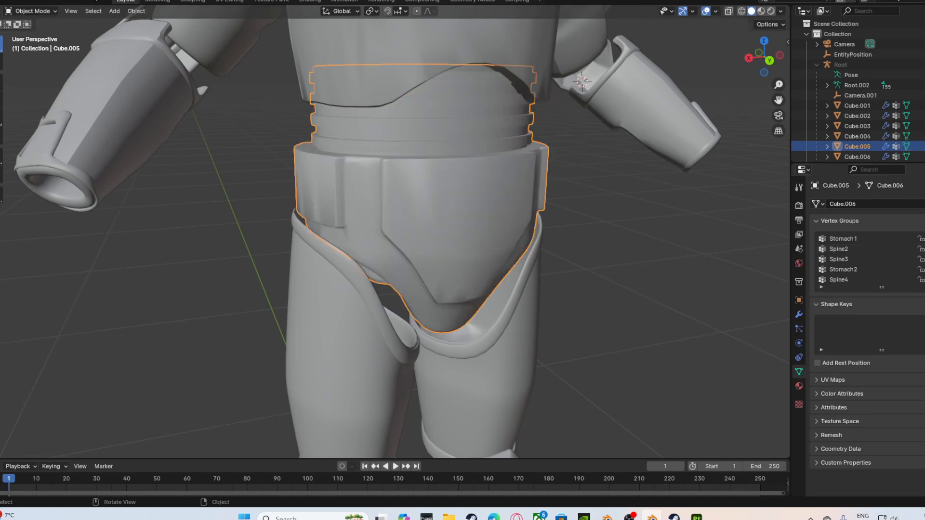
Unhide the Undersuit and hide the pelvis armour object Cube.005.
scroll(405, 145, down, 4)
click(405, 121)
scroll(867, 110, down, 5)
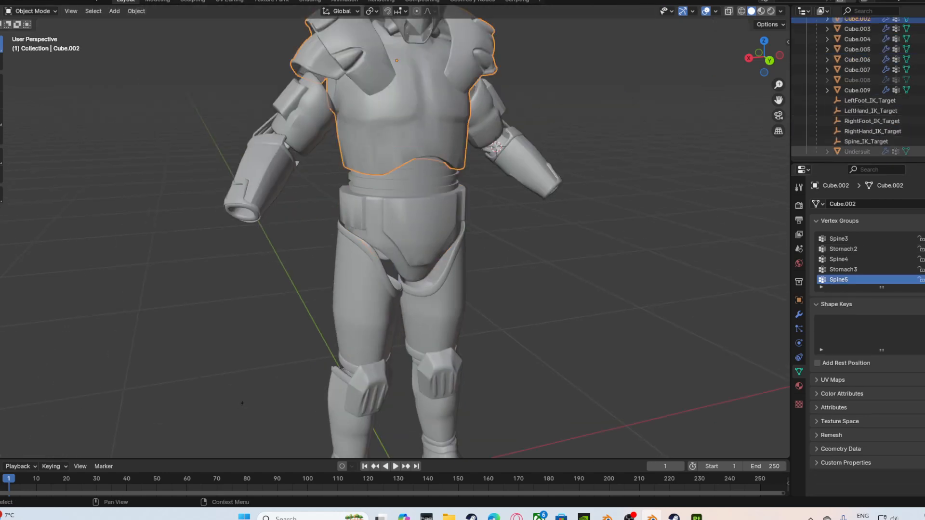
click(922, 152)
click(857, 49)
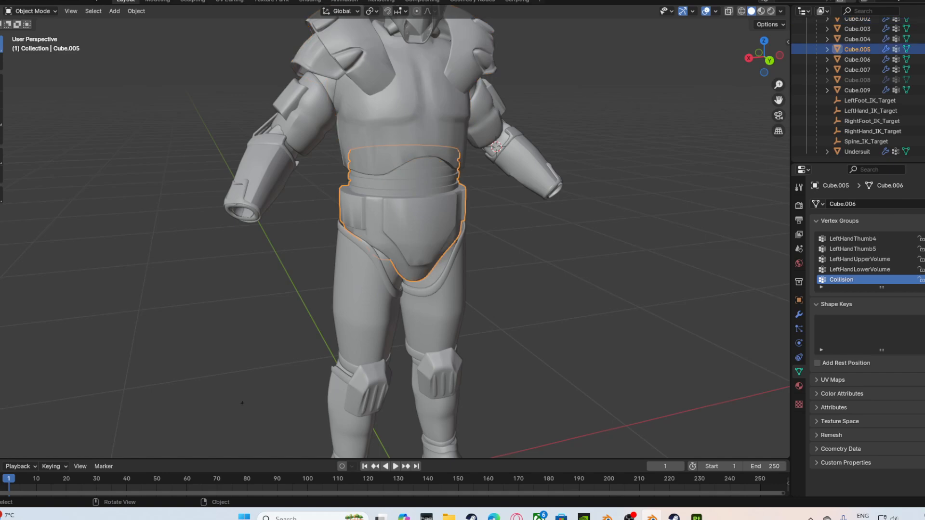
key(h)
Select the Undersuit and switch it to Weight Paint mode.
click(857, 152)
key(Tab)
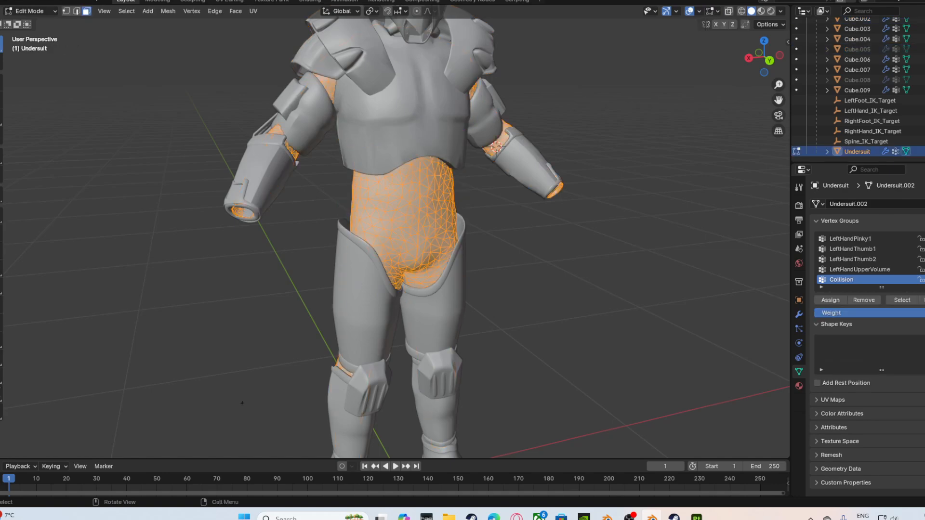
scroll(395, 232, up, 3)
click(29, 10)
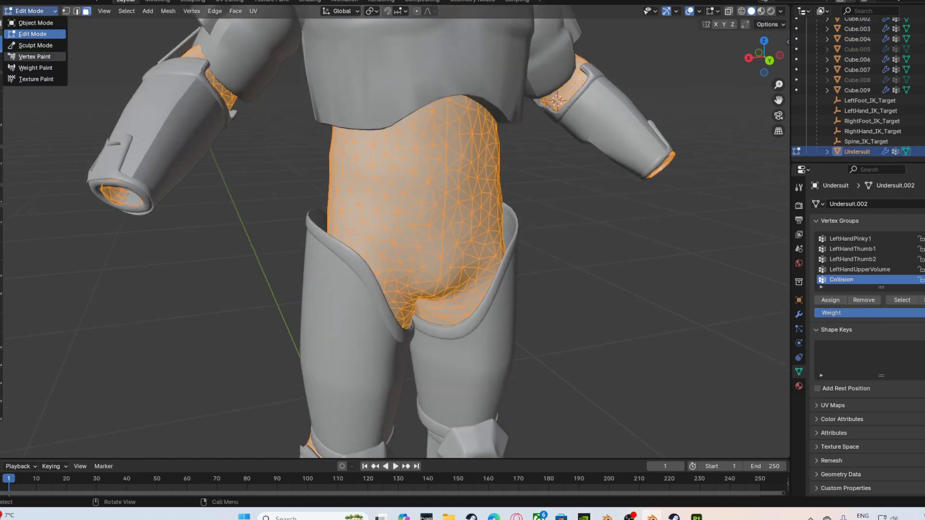
click(27, 66)
Examine the Undersuit's torso weights in the Spine5, Stomach3, Spine4, Stomach2 and Spine3 vertex groups.
scroll(862, 258, up, 5)
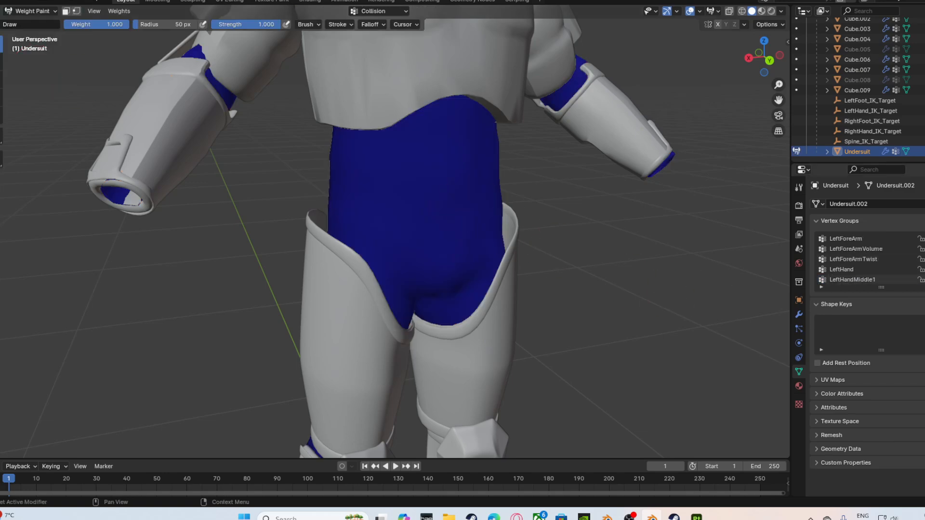
scroll(862, 259, up, 6)
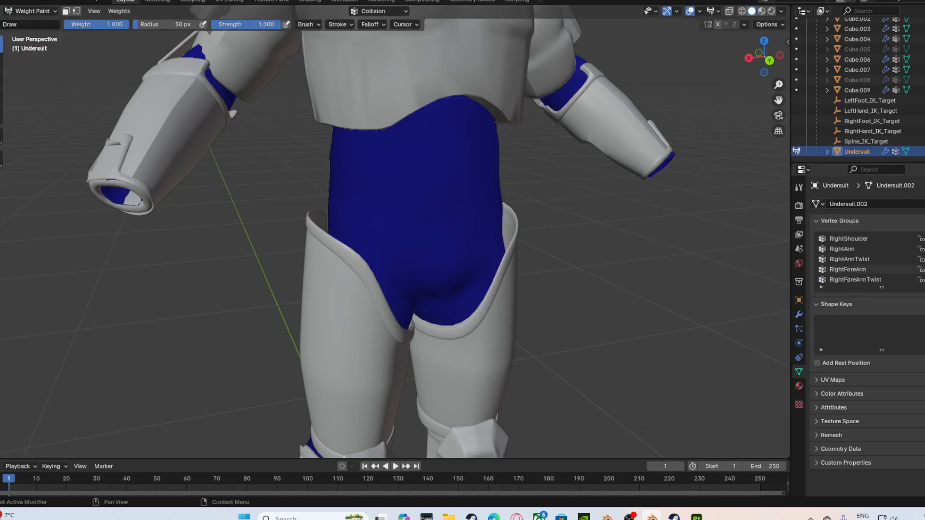
scroll(862, 258, down, 4)
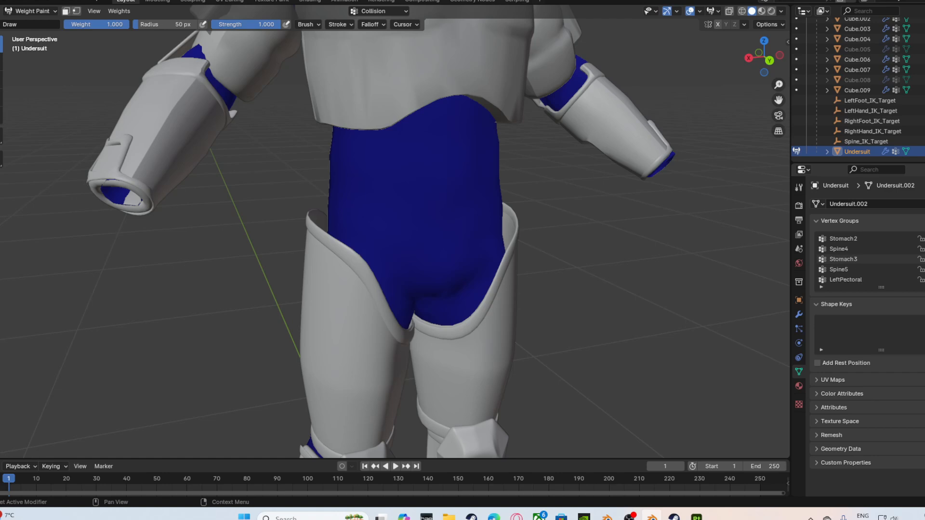
click(847, 258)
click(848, 269)
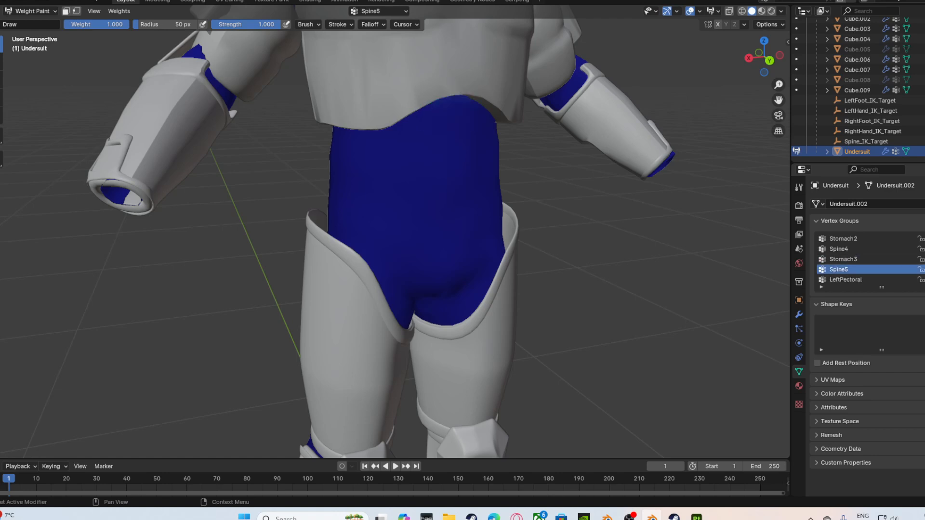
click(848, 258)
click(848, 249)
scroll(847, 259, up, 1)
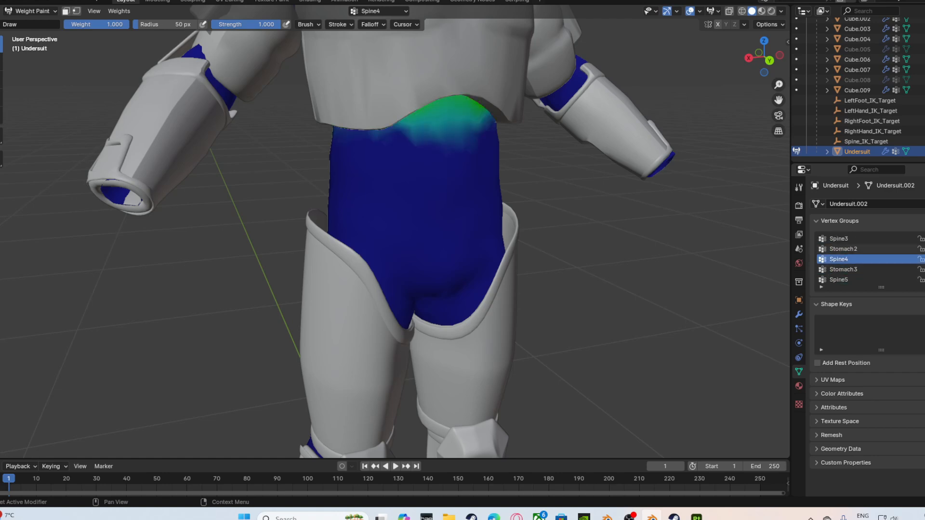
click(843, 248)
scroll(843, 255, up, 1)
click(843, 249)
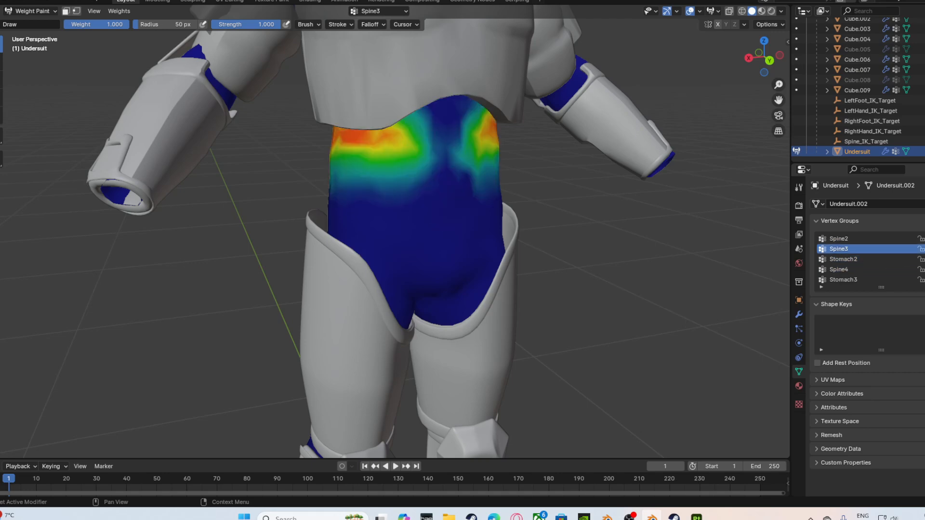
Compare the Undersuit's waist weights between the Spine1, Stomach1, Spine2 and Spine3 vertex groups.
middle_drag(482, 241, 605, 223)
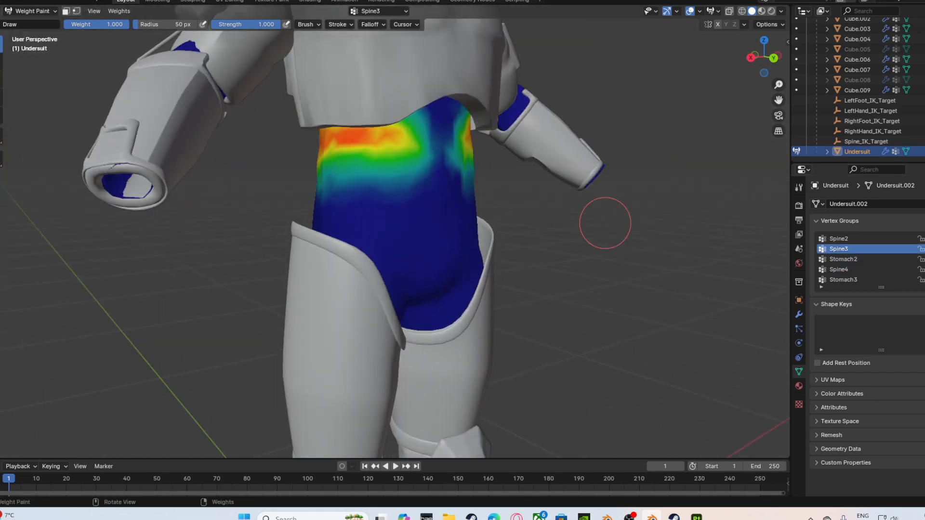
scroll(867, 261, up, 3)
click(840, 269)
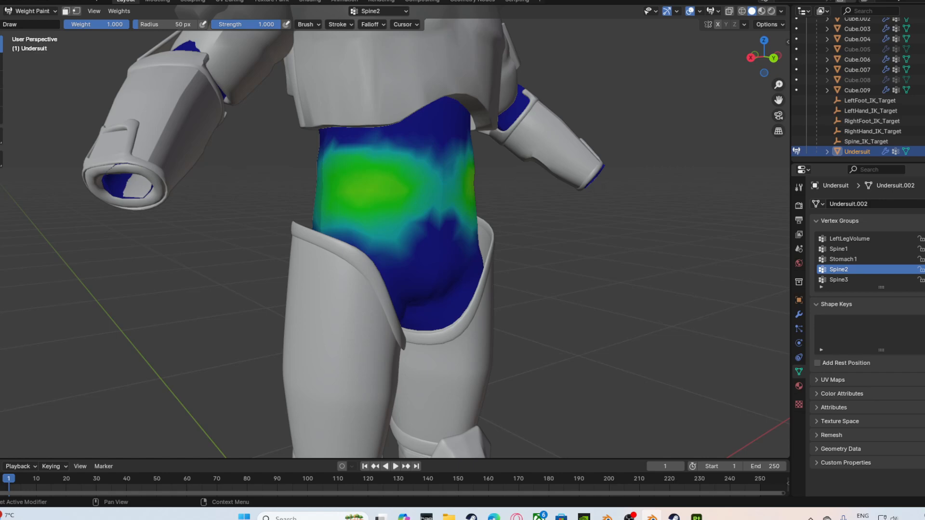
click(839, 279)
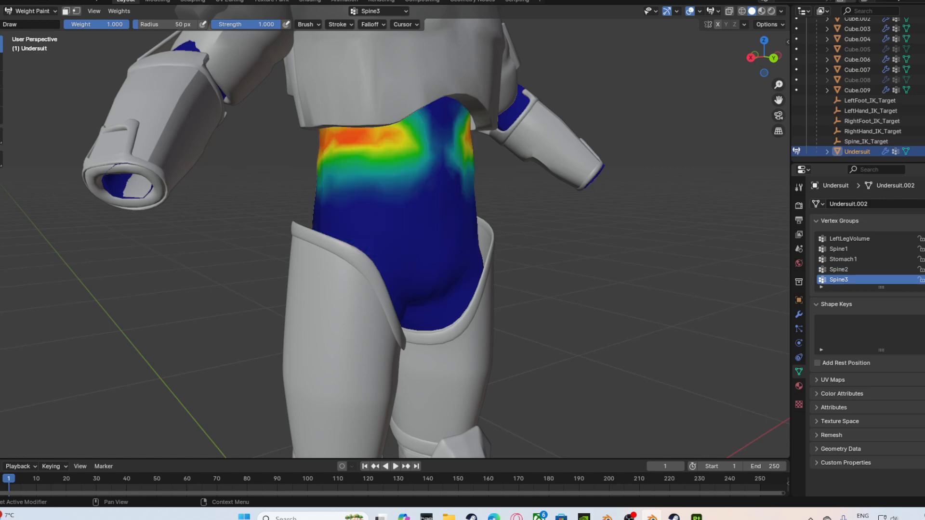
click(838, 270)
click(842, 259)
click(839, 249)
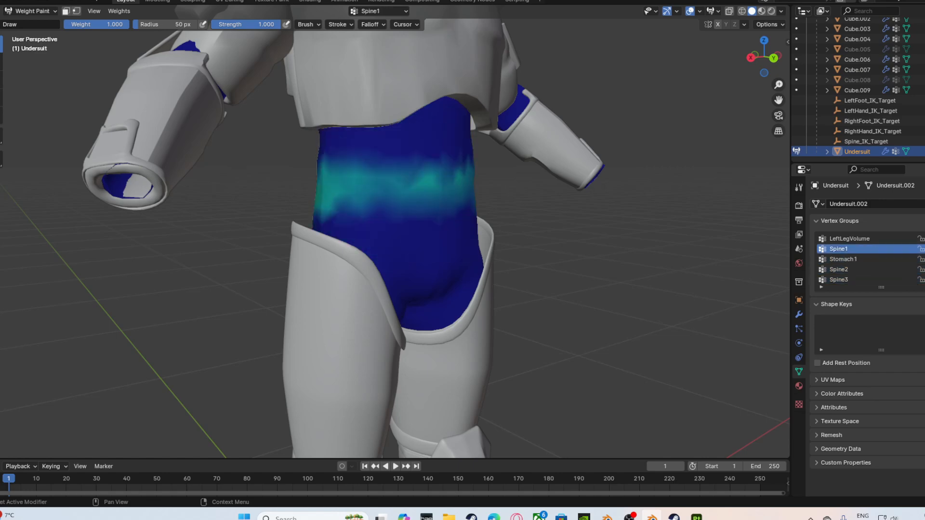
click(838, 269)
click(839, 279)
middle_drag(395, 163, 418, 158)
scroll(862, 259, down, 2)
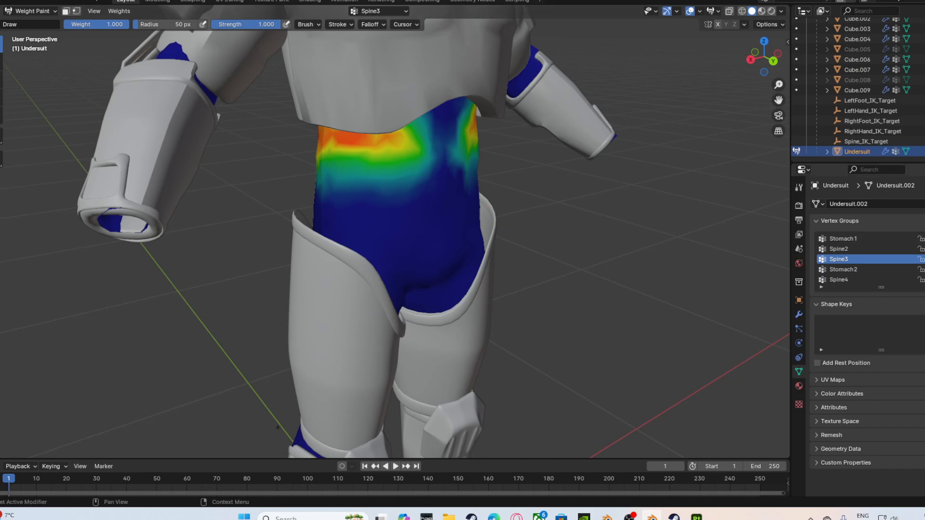
Examine the Undersuit's arm and hand weights, including RightArmTwist, RightArm, RightForeArmTwist and LeftHandThumb2.
scroll(862, 260, down, 5)
scroll(863, 261, down, 5)
click(849, 248)
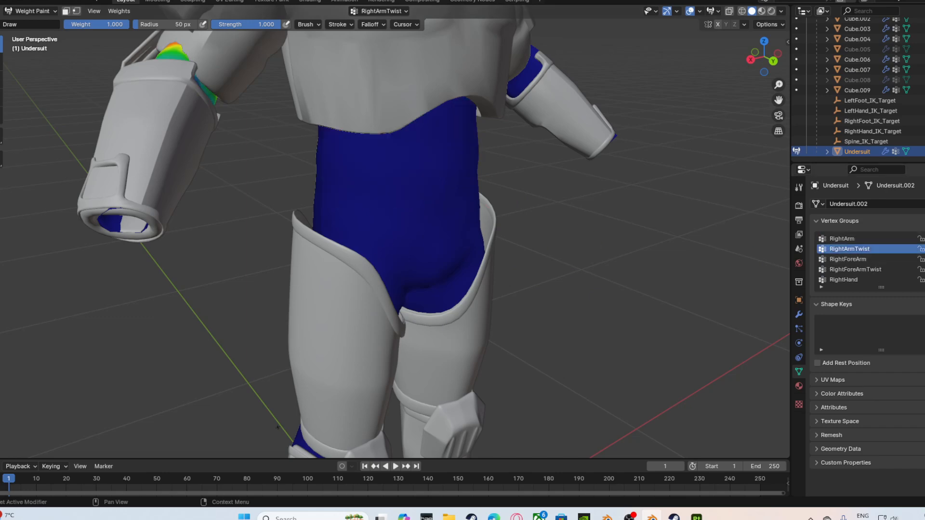
click(842, 238)
click(855, 270)
scroll(862, 260, down, 10)
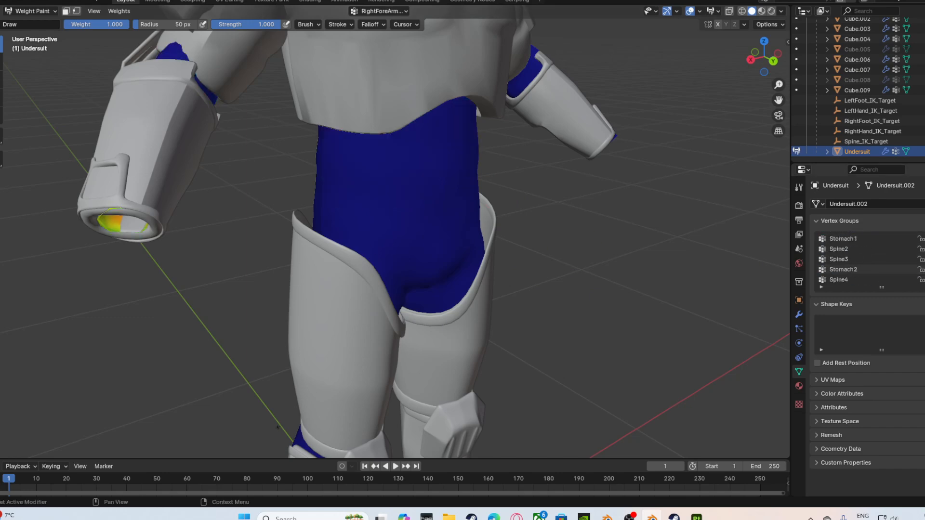
scroll(862, 260, down, 5)
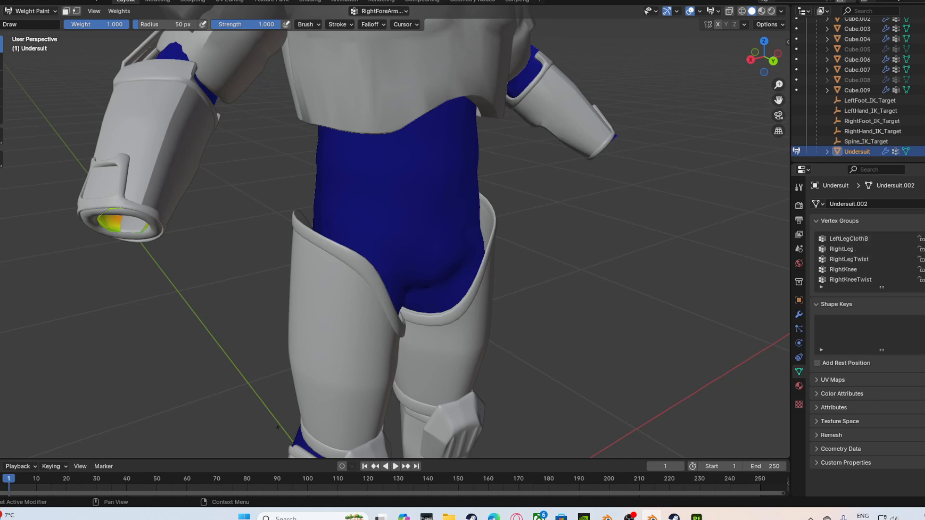
scroll(858, 260, down, 10)
click(852, 279)
click(852, 269)
click(852, 260)
scroll(852, 259, up, 2)
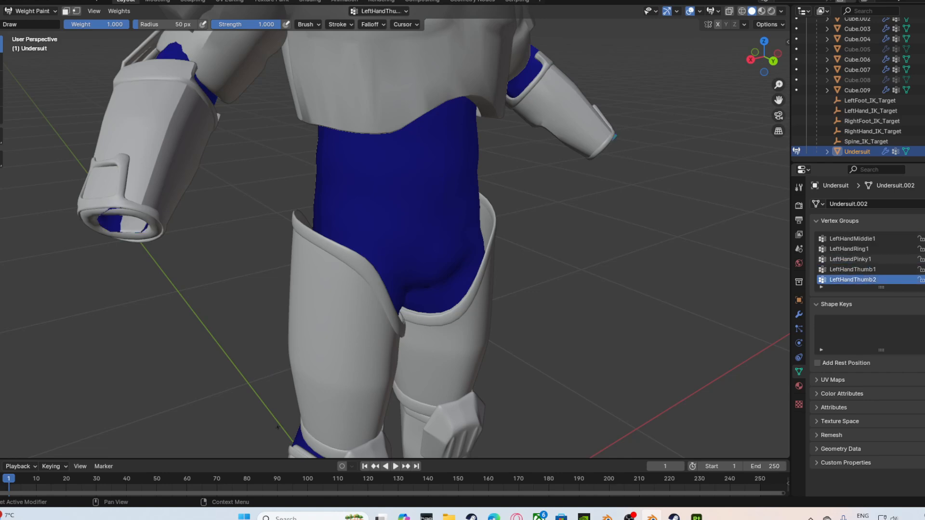
Check the Undersuit's upper-body vertex groups, including the weights of the right arm volume group.
scroll(858, 259, up, 10)
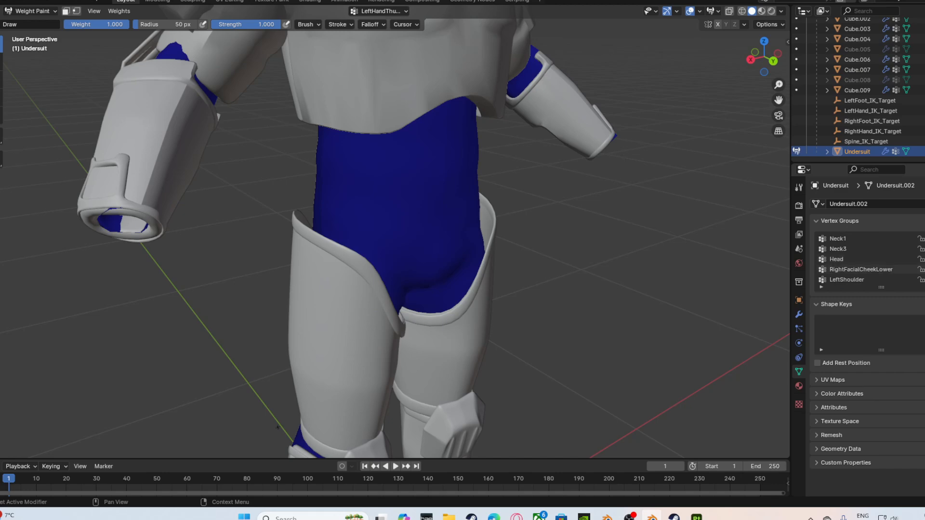
click(852, 249)
scroll(853, 249, up, 3)
click(852, 269)
click(853, 259)
scroll(853, 260, up, 3)
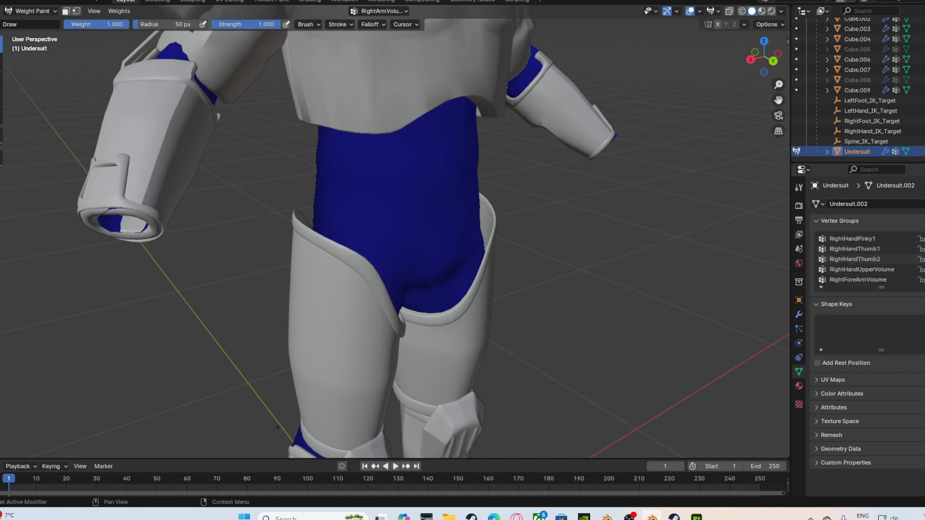
scroll(853, 260, up, 6)
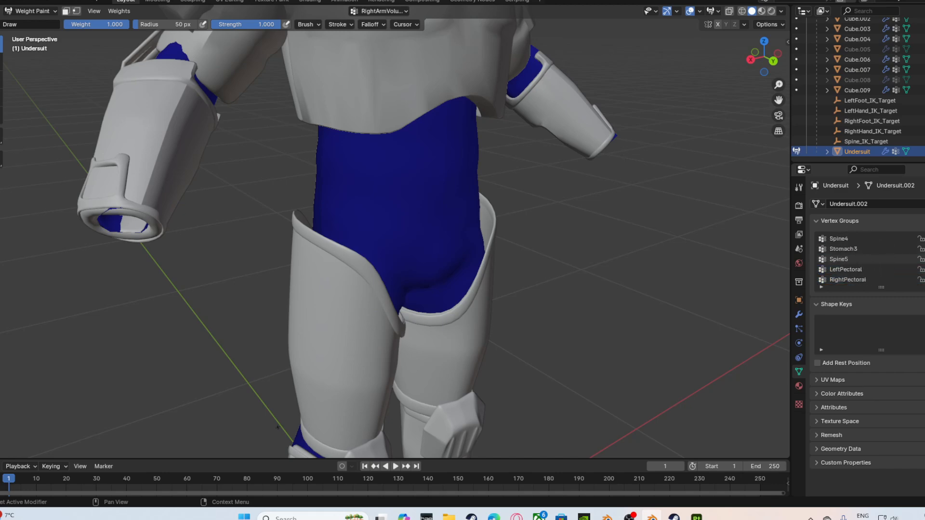
Inspect the Undersuit's abdomen weights again in Stomach2, Spine3, Stomach1 and Spine2, ending on Spine2 in a front view.
click(852, 259)
click(852, 249)
scroll(853, 249, up, 2)
click(853, 259)
click(852, 249)
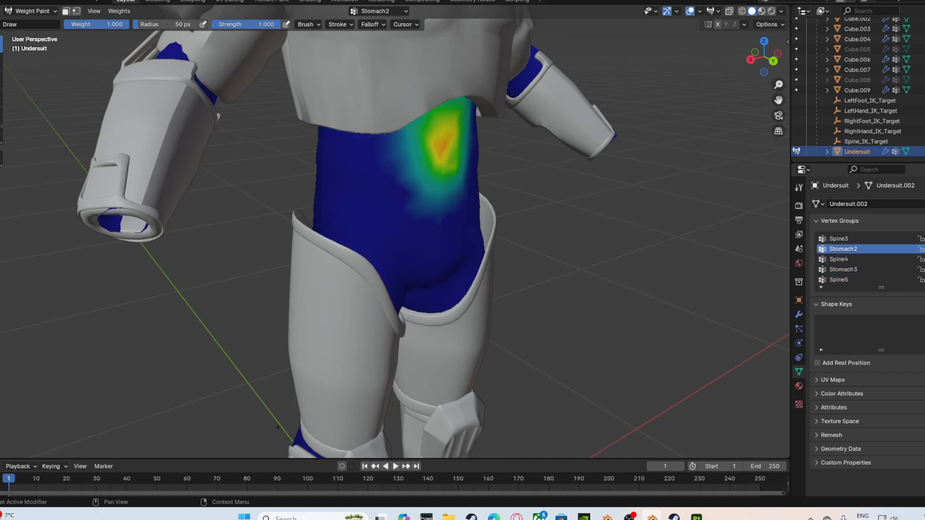
scroll(853, 249, up, 2)
click(852, 259)
scroll(853, 259, up, 2)
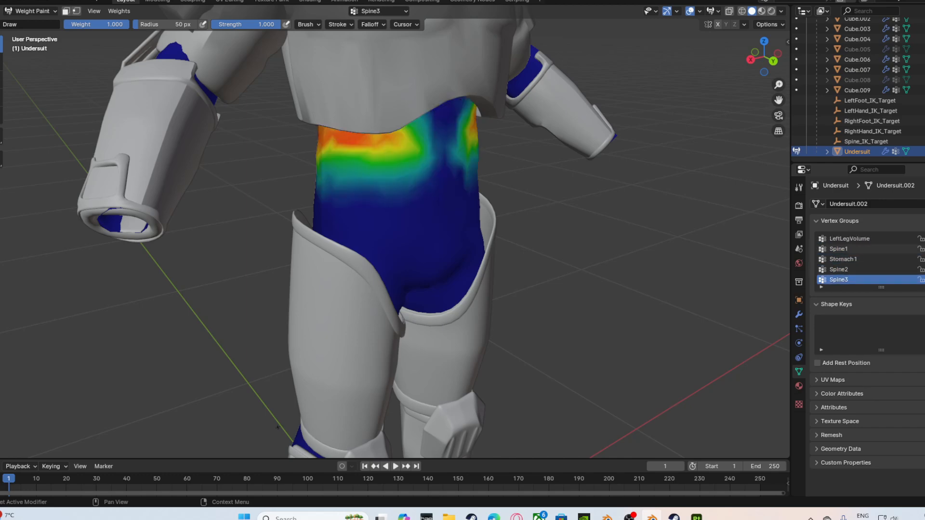
click(853, 270)
click(853, 259)
click(853, 269)
mouse_move(277, 427)
middle_down()
mouse_move(289, 424)
mouse_move(269, 414)
mouse_move(337, 419)
mouse_move(284, 424)
mouse_move(562, 216)
middle_up()
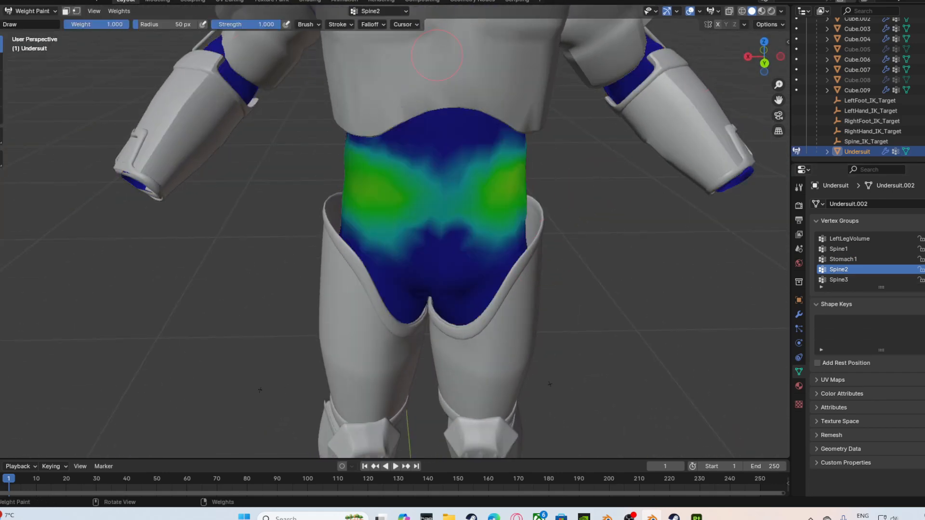
Return the Undersuit to Object Mode and hide it.
click(33, 10)
click(29, 23)
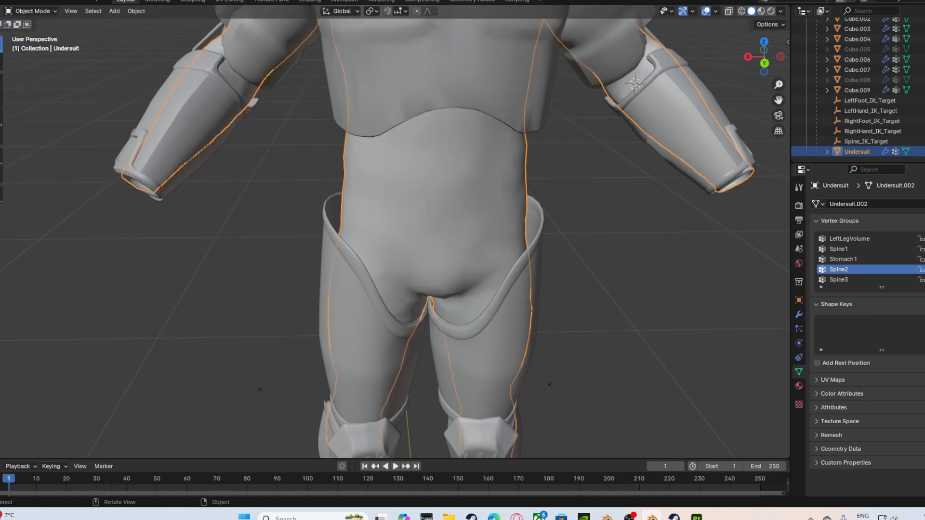
key(h)
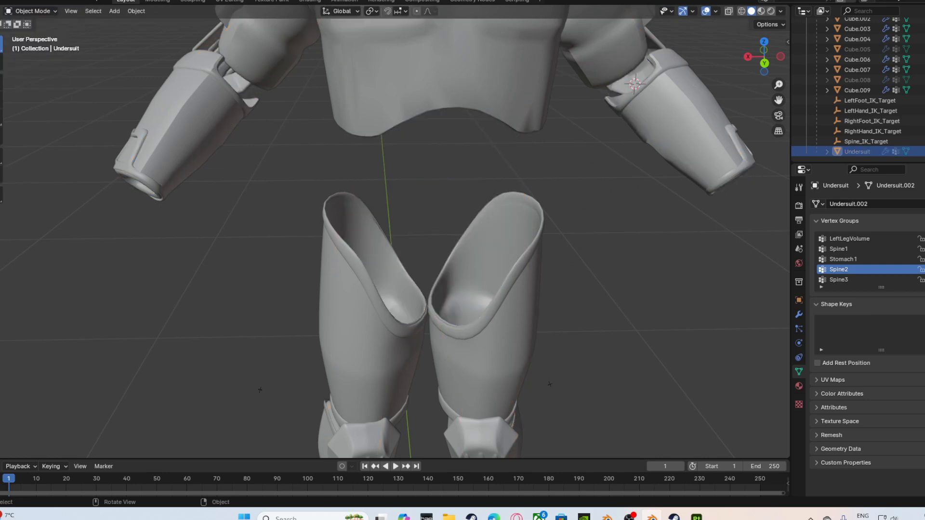
Clear the selection, reveal all hidden objects and hide the Root armature.
click(395, 347)
key(alt+a)
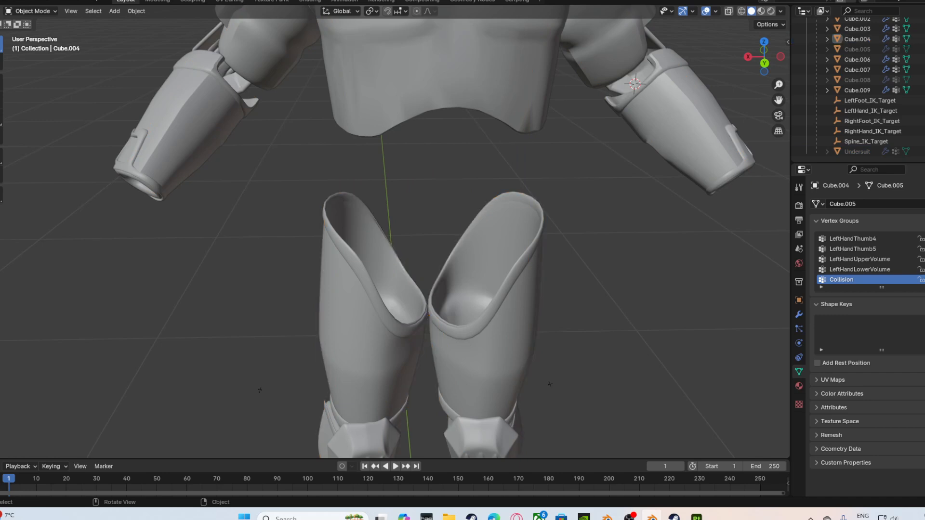
key(alt+h)
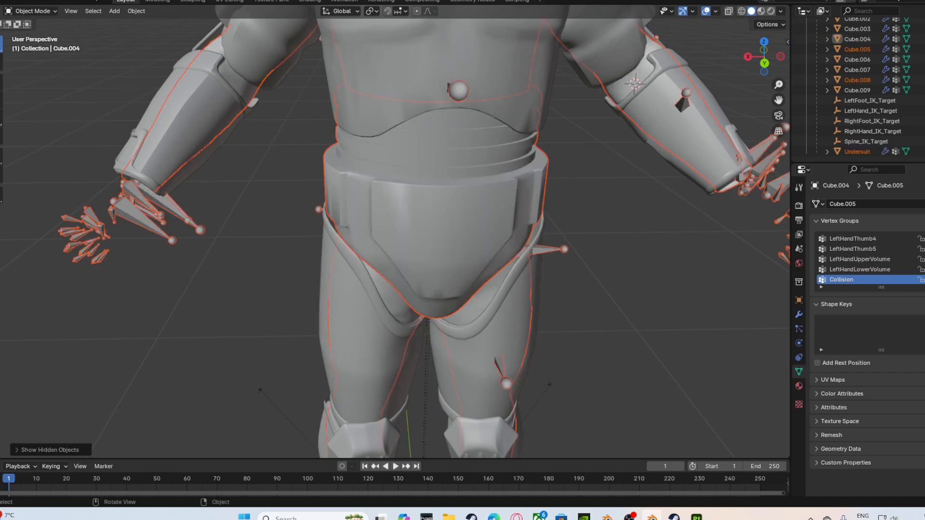
click(145, 220)
key(h)
scroll(395, 231, down, 2)
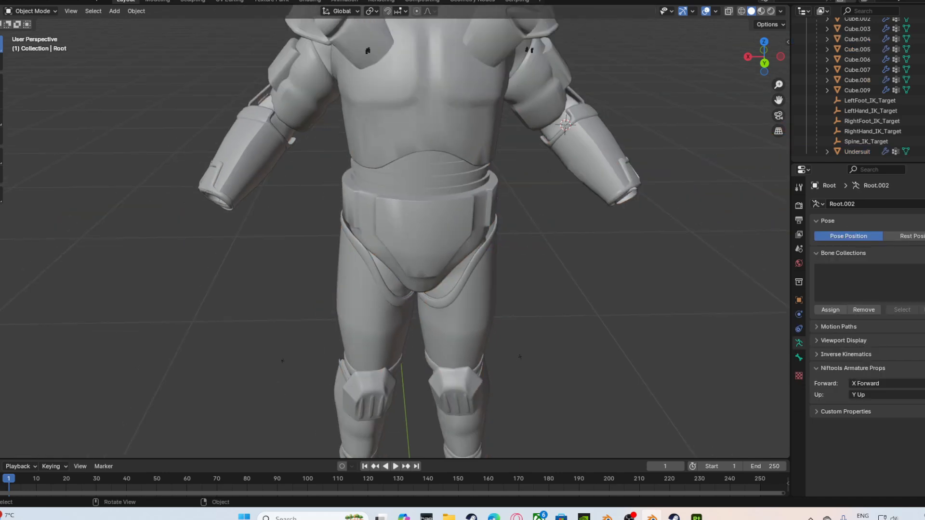
Select the Undersuit between the pelvis and thigh armour and hide it again.
middle_drag(395, 232, 337, 249)
click(393, 281)
key(h)
scroll(395, 231, up, 1)
scroll(395, 231, up, 6)
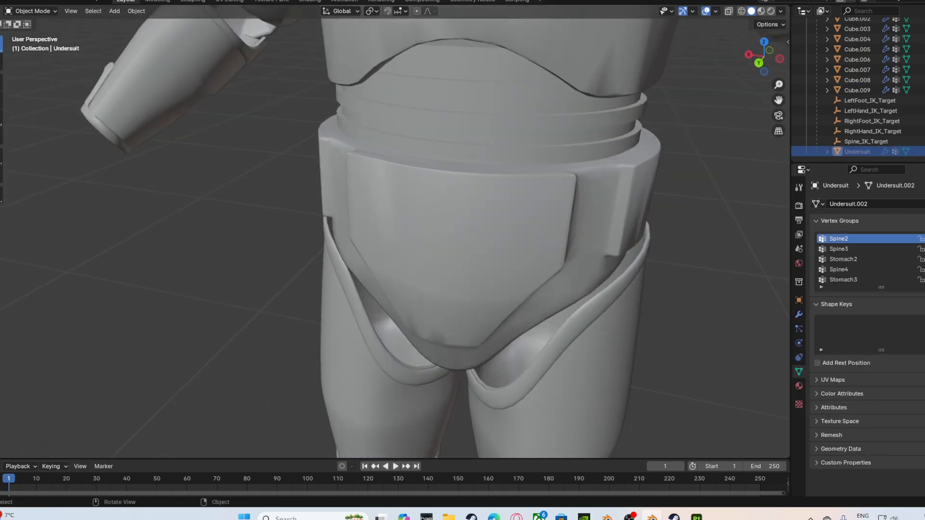
Select the pelvis armour object Cube.005 and enter Edit Mode.
middle_drag(395, 231, 423, 229)
scroll(395, 231, down, 5)
click(438, 217)
key(Tab)
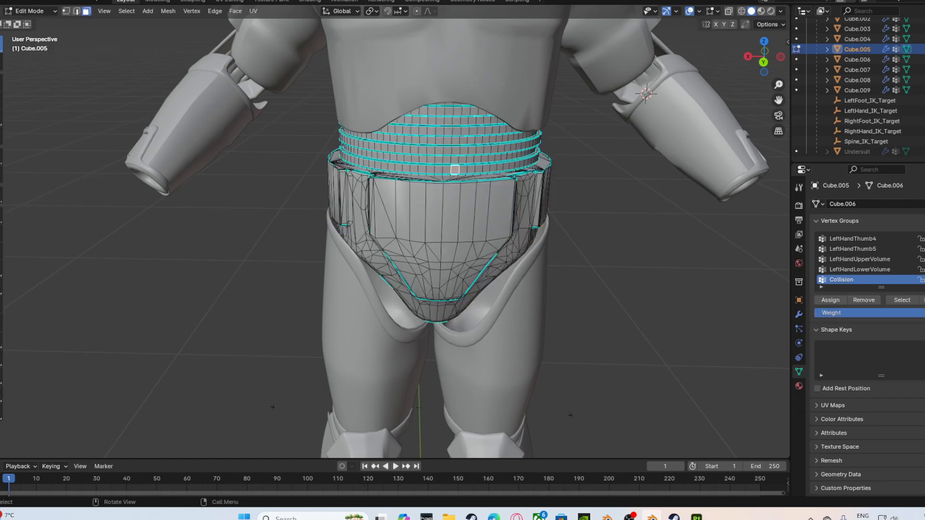
Select the entire linked mesh of the waist rings and make Spine3 the active vertex group.
key(ctrl+l)
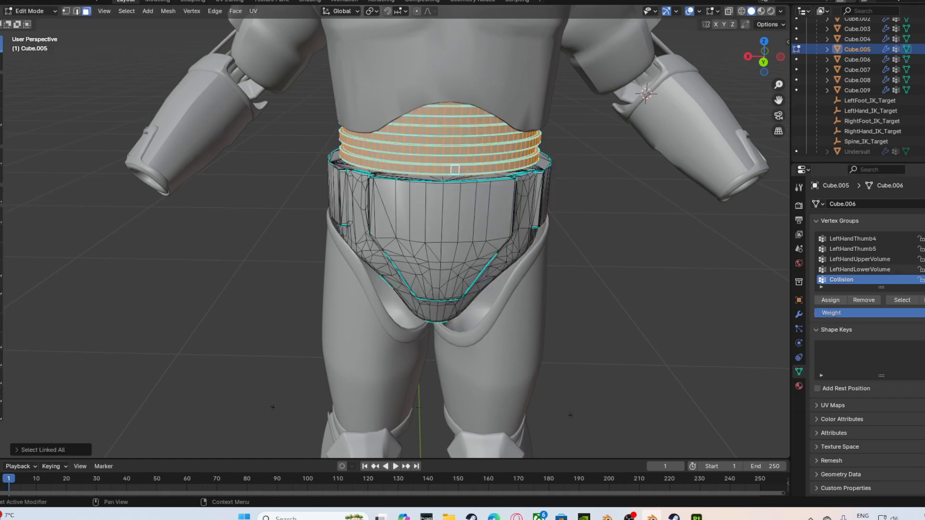
scroll(862, 259, up, 8)
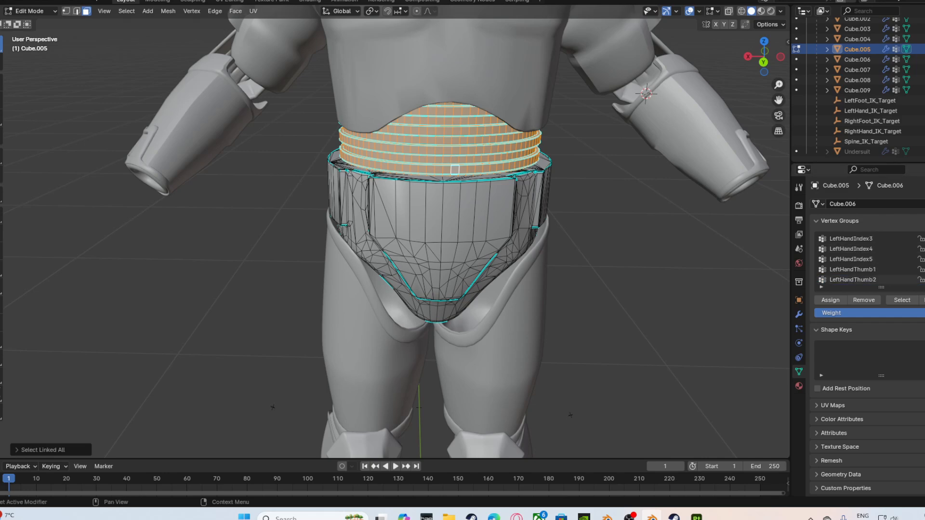
scroll(862, 269, up, 10)
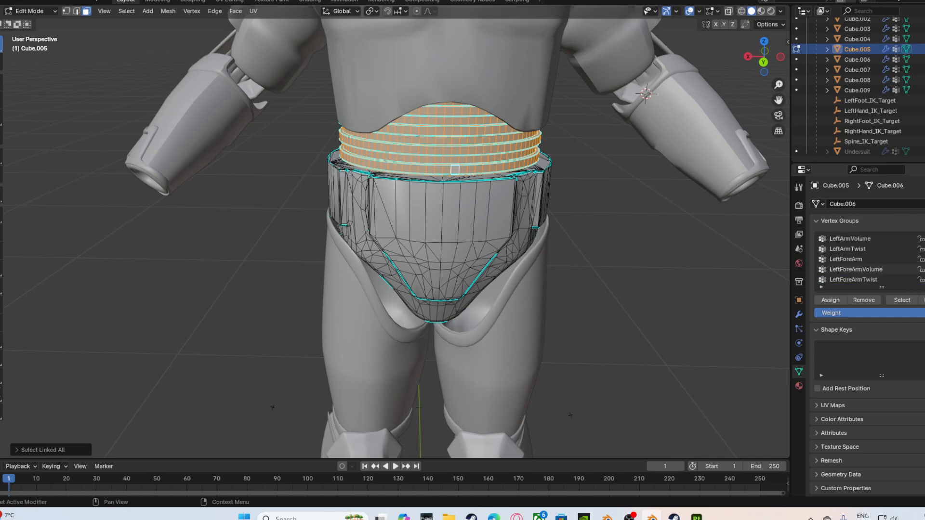
scroll(863, 259, up, 10)
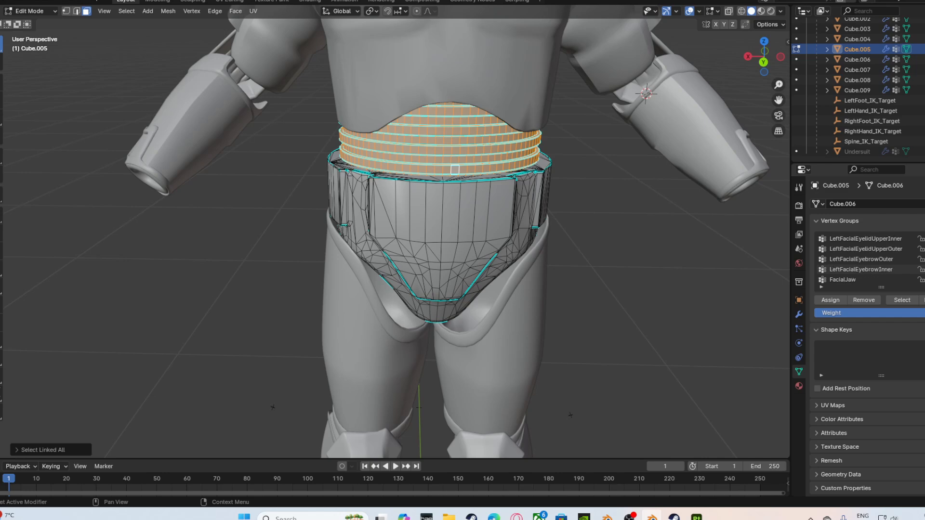
scroll(862, 259, down, 8)
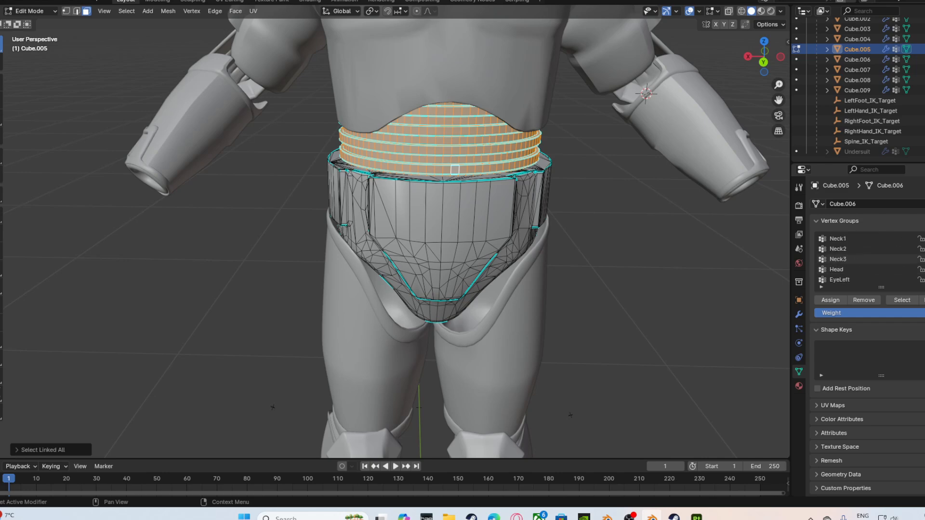
scroll(862, 259, down, 6)
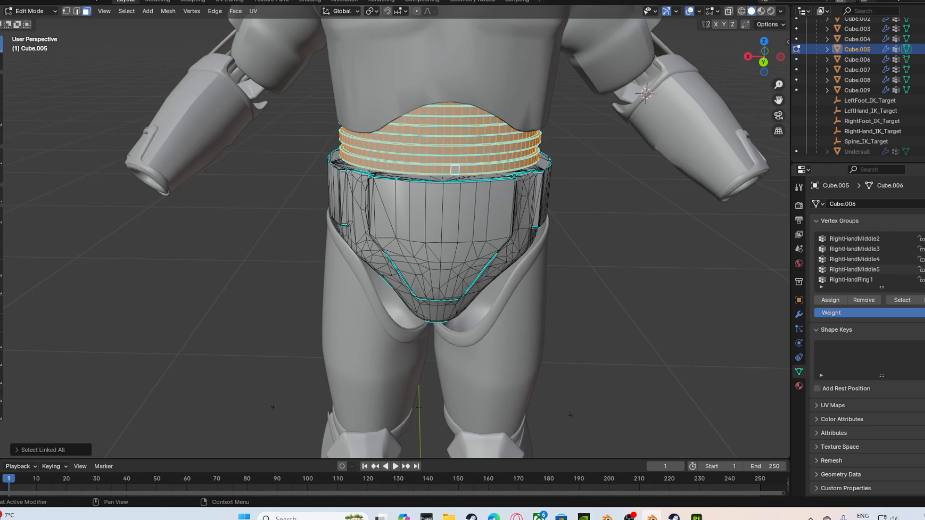
scroll(863, 259, up, 12)
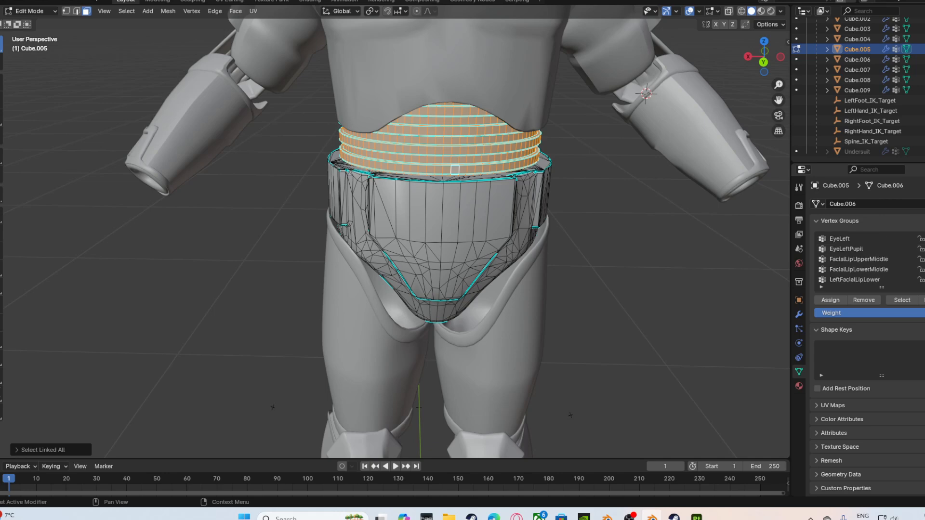
scroll(862, 259, down, 8)
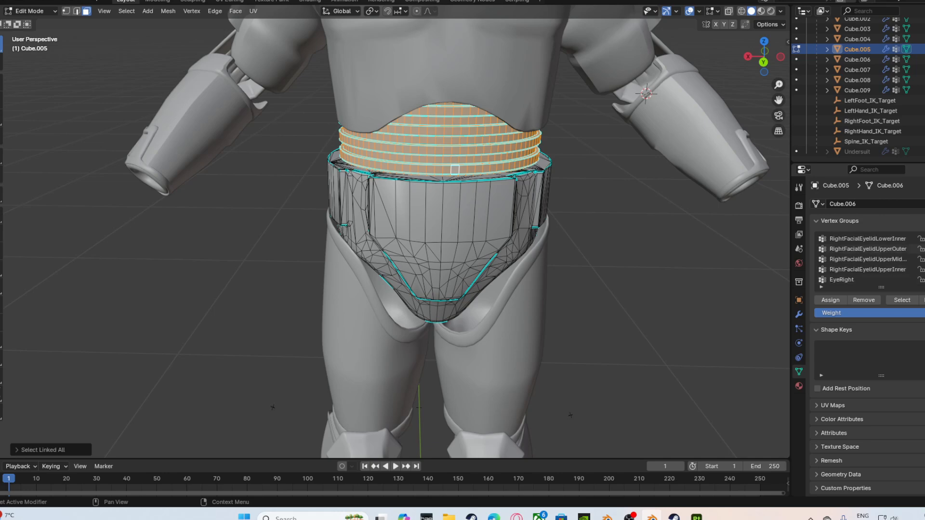
scroll(863, 259, down, 15)
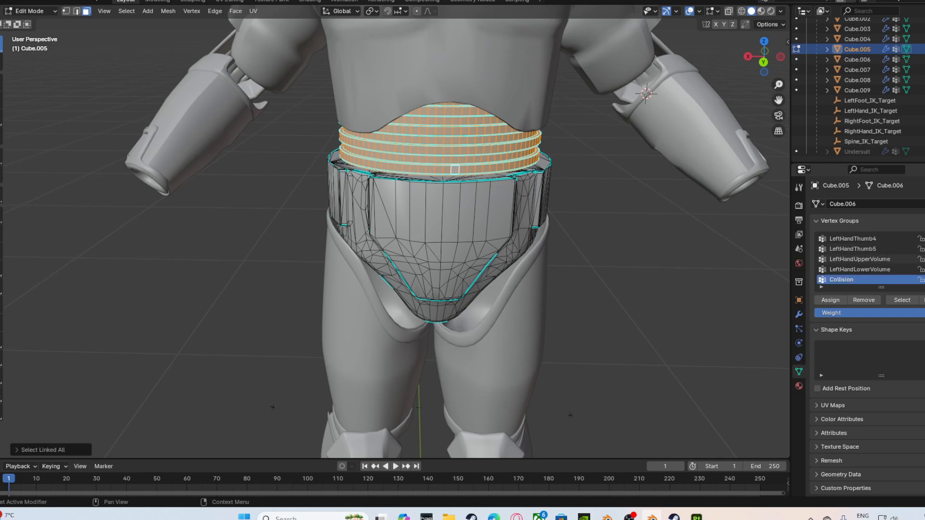
scroll(862, 259, up, 10)
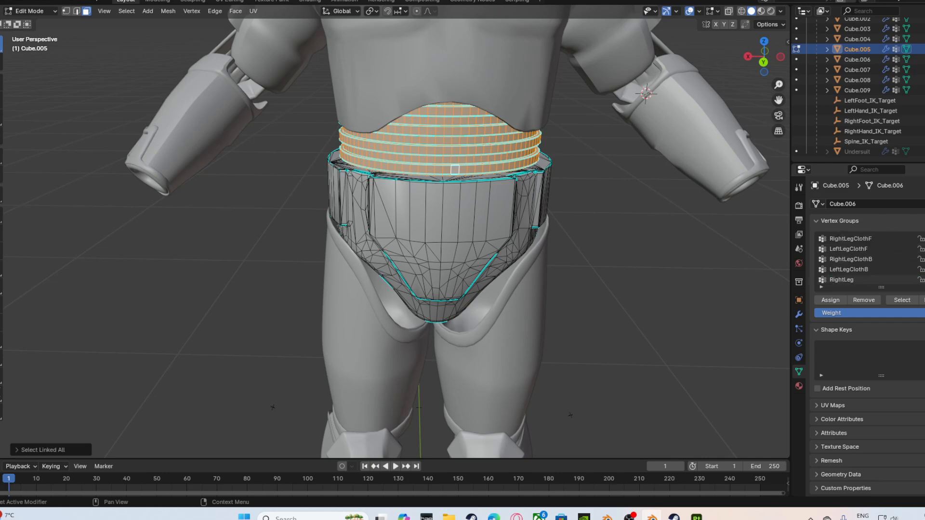
scroll(863, 260, down, 5)
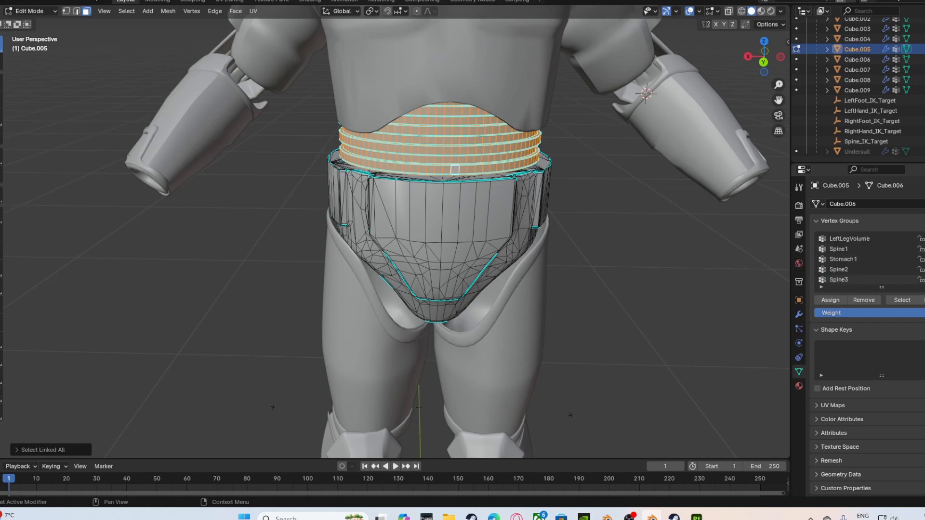
click(839, 279)
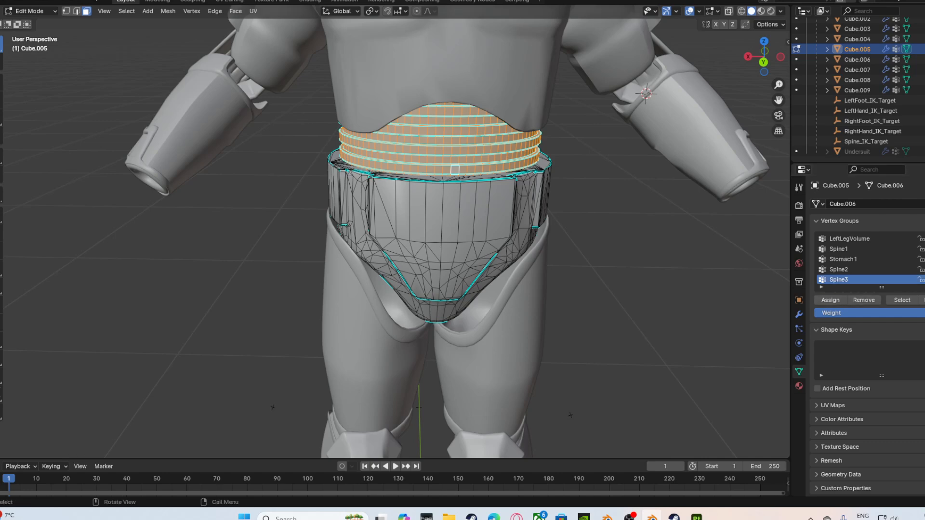
Select the entire linked pelvis shell below the waist rings and assign it to the Spine3 vertex group.
middle_drag(455, 170, 461, 232)
click(486, 264)
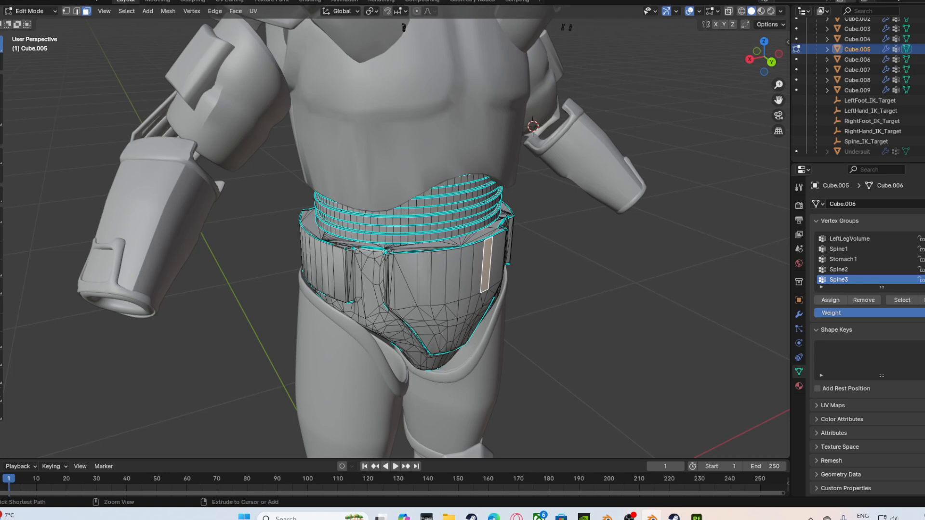
key(ctrl+l)
scroll(863, 260, down, 2)
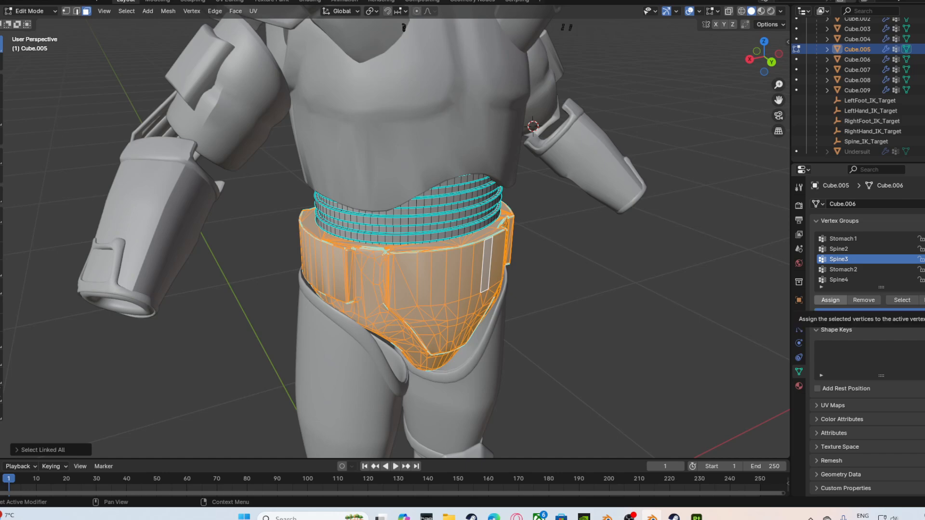
click(830, 300)
scroll(530, 265, down, 3)
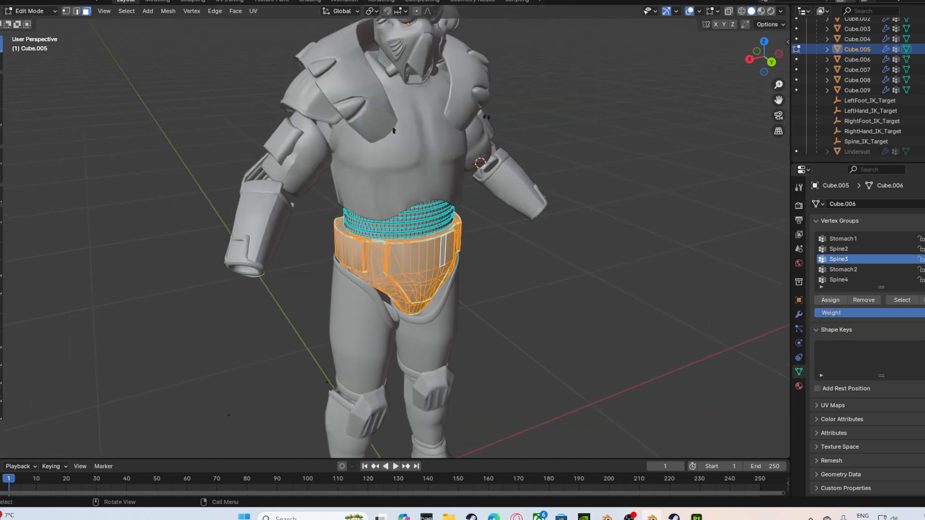
Leave Edit Mode on the pelvis armour, select the leg armour object Cube.004 and enter Edit Mode.
middle_drag(530, 265, 513, 256)
key(Tab)
middle_drag(308, 356, 327, 159)
click(364, 335)
key(Tab)
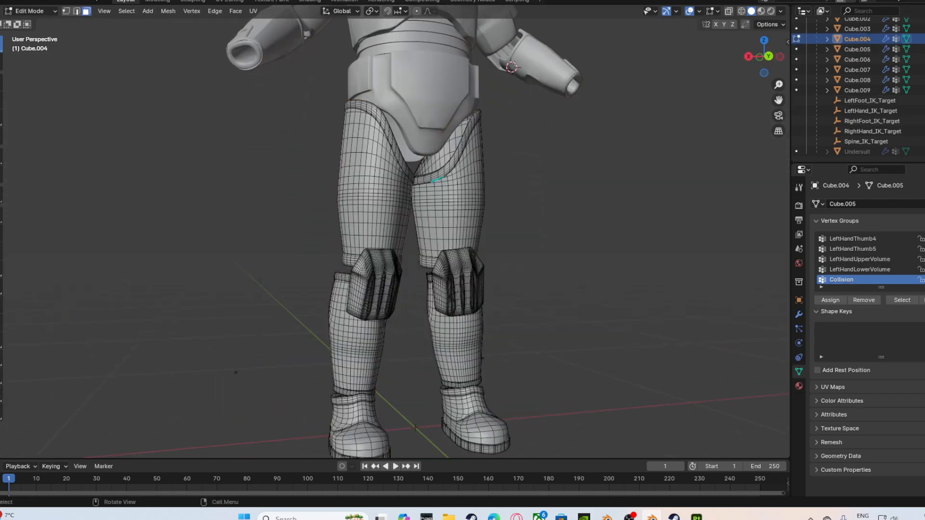
Separate the character's right thigh armour, including its lower rim band, from Cube.004 into its own object and return to Object Mode.
drag(319, 142, 295, 93)
key(ctrl+l)
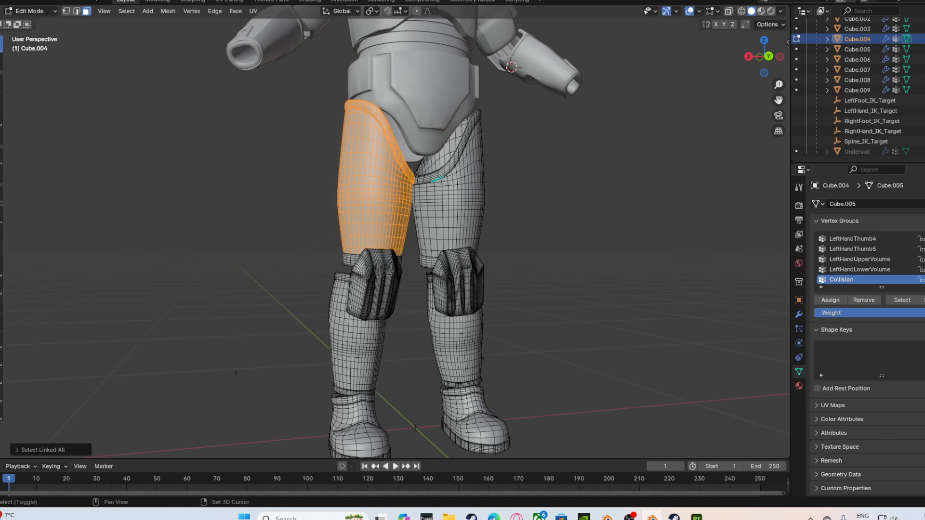
shift+drag(332, 236, 351, 264)
key(ctrl+l)
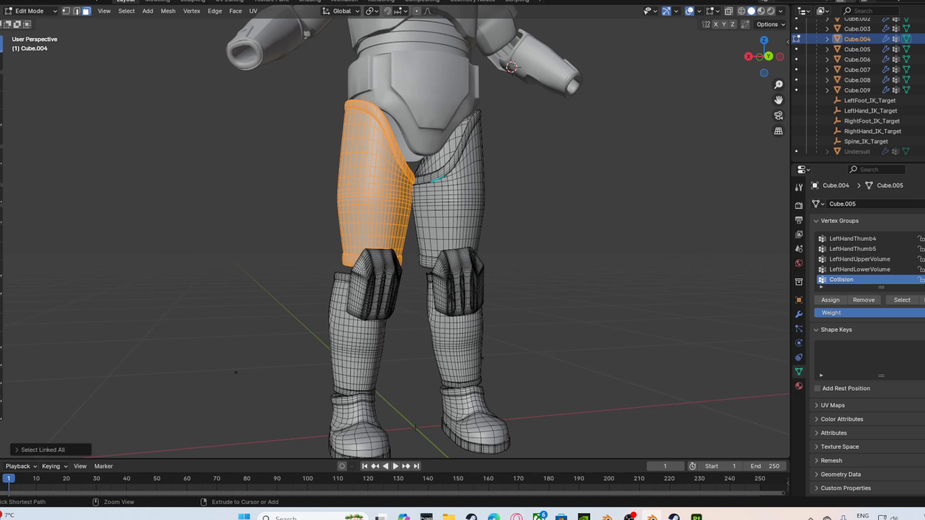
key(ctrl+f)
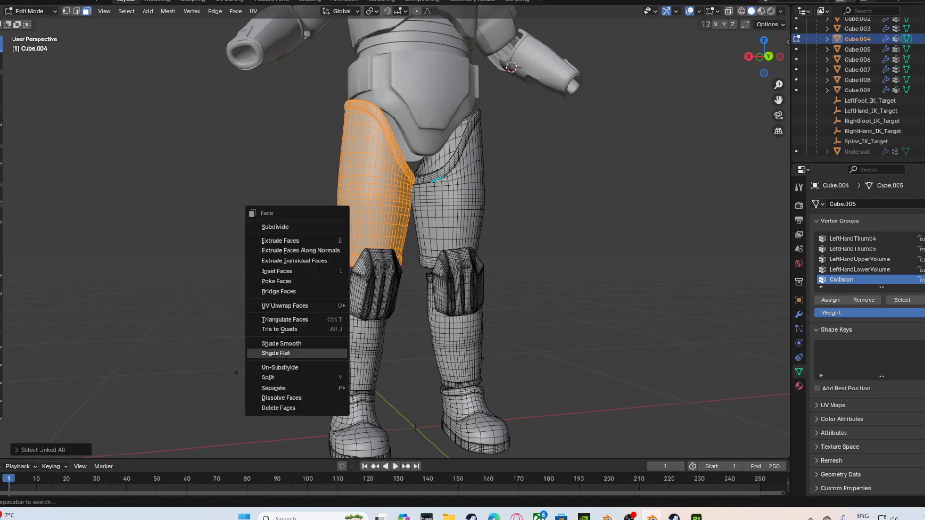
mouse_move(289, 388)
click(378, 388)
key(Tab)
Assign all geometry of the separated right thigh armour to the RightLegTwist vertex group.
click(376, 217)
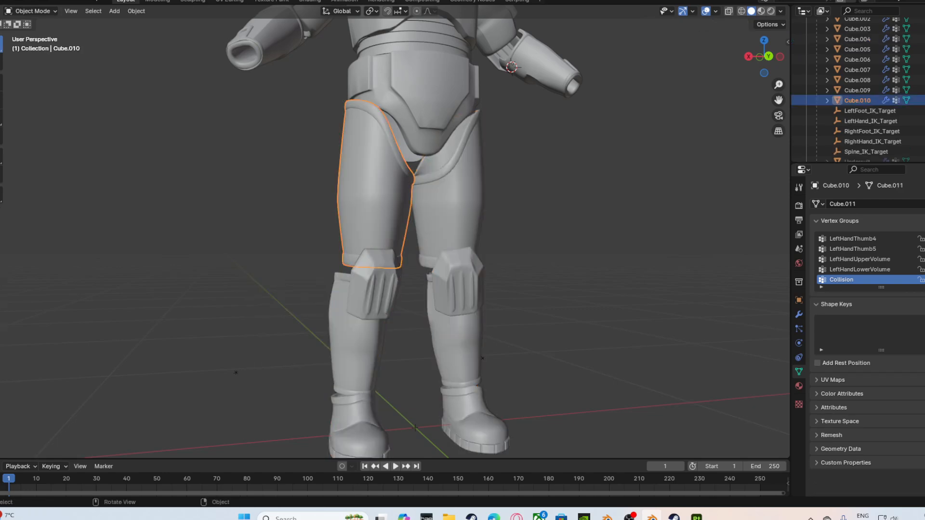
middle_drag(376, 217, 390, 232)
scroll(385, 235, up, 3)
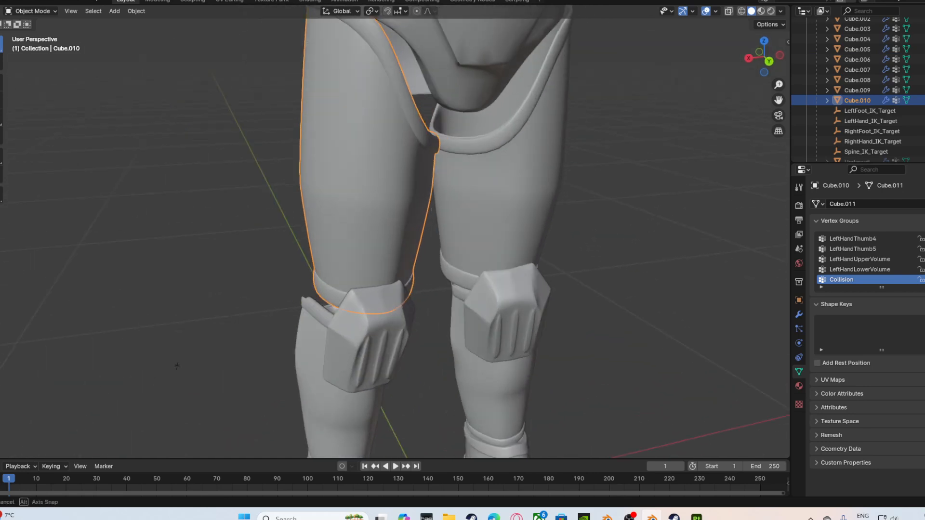
key(Tab)
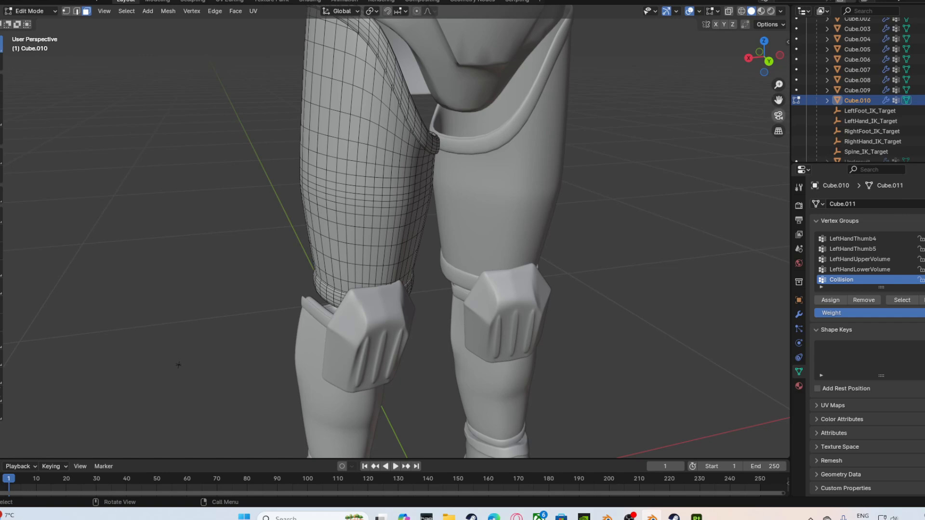
middle_drag(179, 365, 67, 382)
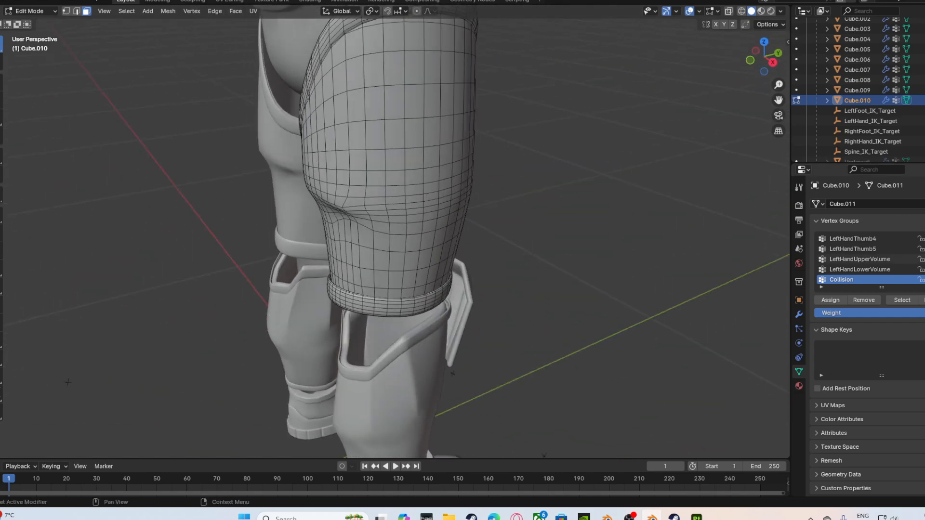
key(a)
scroll(867, 259, up, 5)
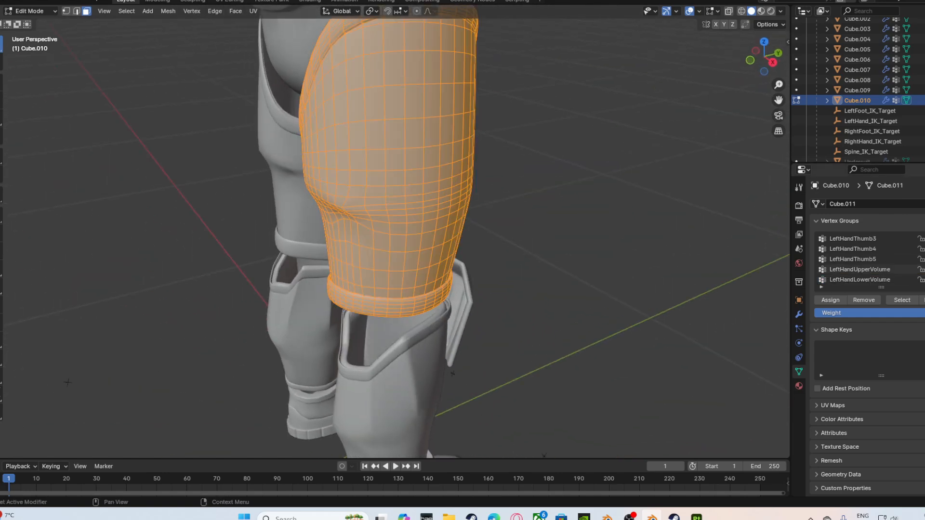
scroll(862, 259, up, 10)
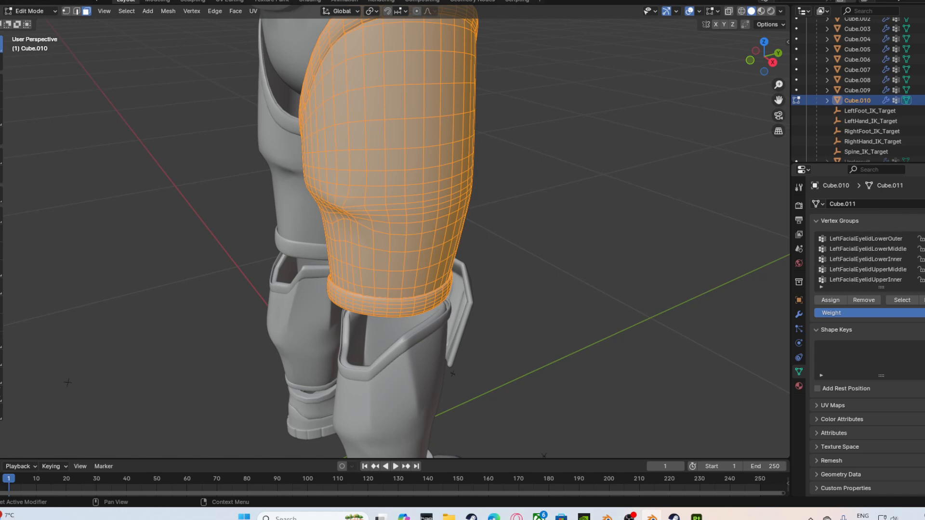
scroll(863, 258, down, 8)
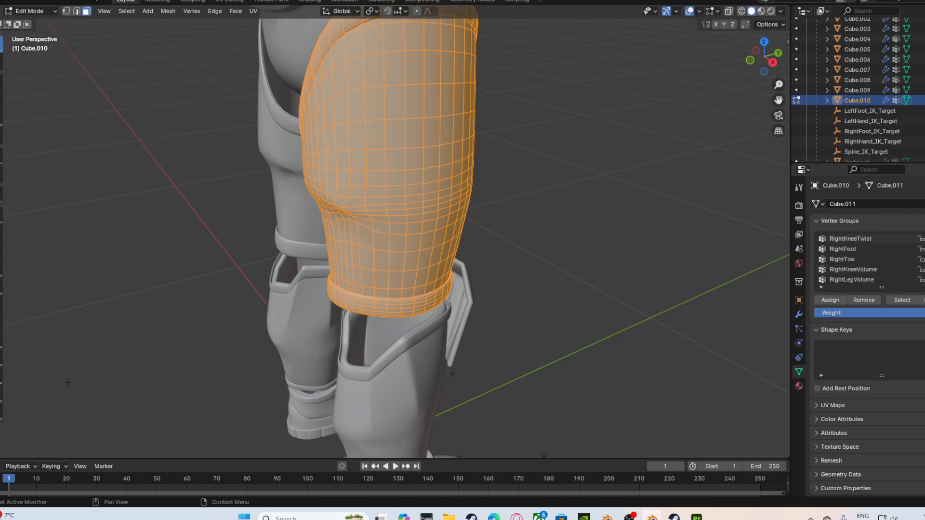
click(862, 249)
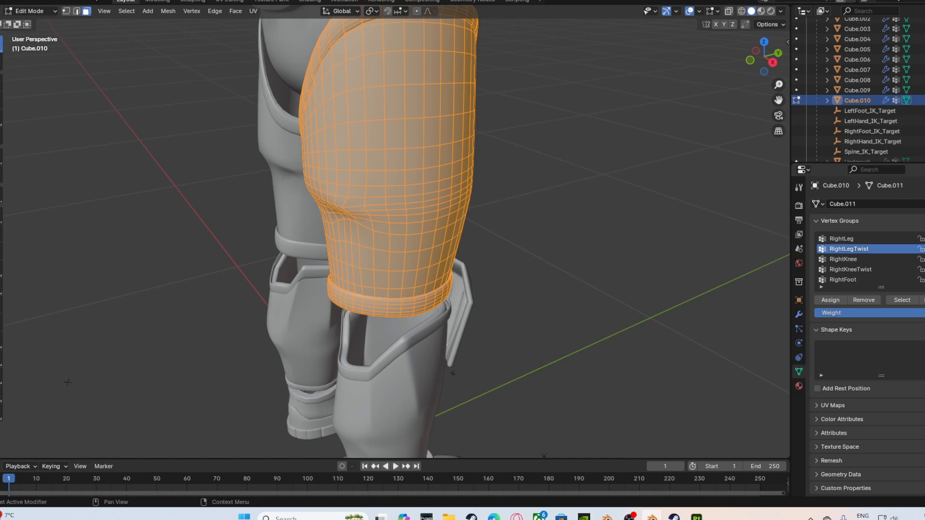
click(831, 301)
Return the right thigh armour to Object Mode and open the remaining leg armour, Cube.004, in Edit Mode.
drag(779, 100, 756, 208)
drag(764, 57, 834, 46)
scroll(396, 238, down, 1)
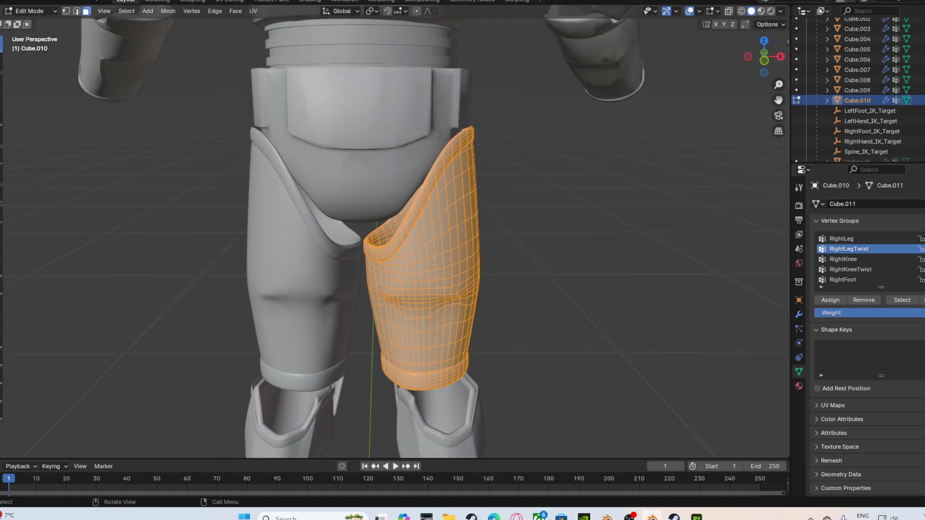
drag(779, 101, 510, 426)
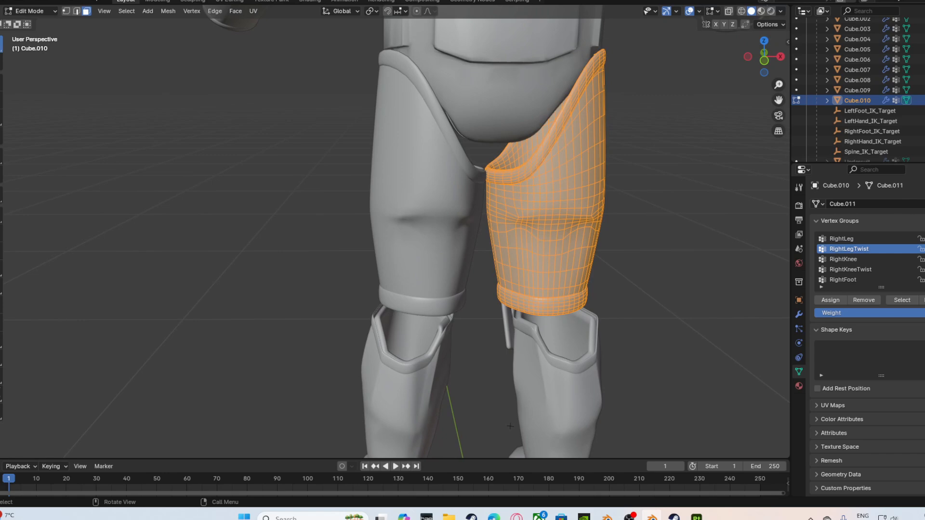
key(Tab)
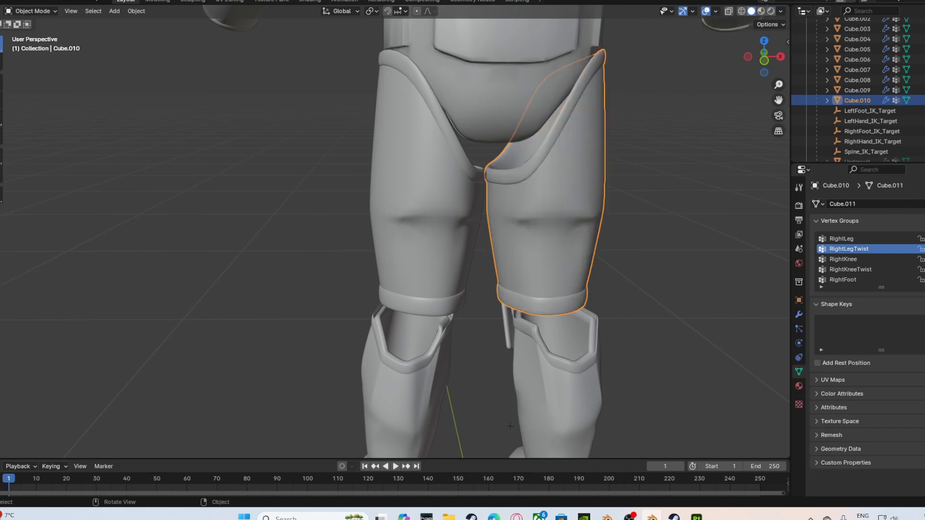
click(420, 192)
key(Tab)
Separate the character's left thigh armour, including its lower rim band, from Cube.004 into its own object and return to Object Mode.
drag(277, 63, 439, 287)
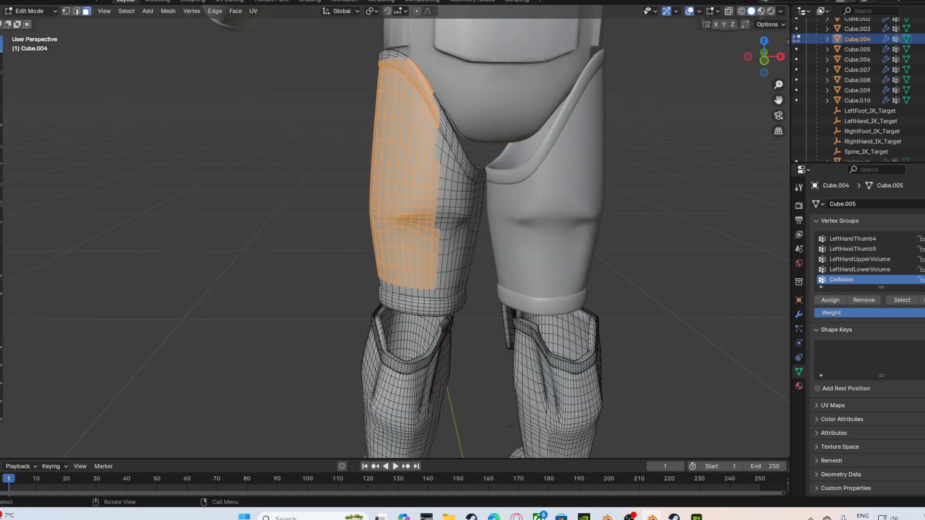
key(ctrl+l)
shift+click(427, 309)
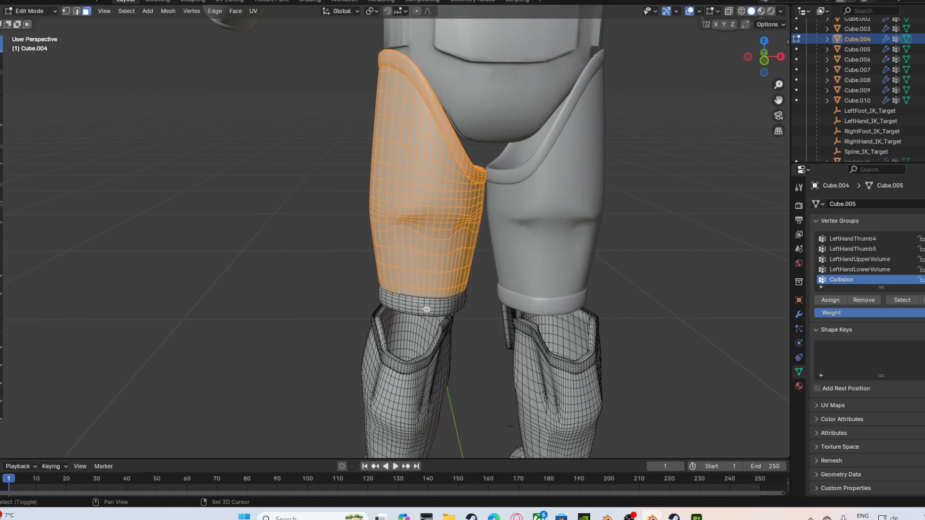
key(ctrl+l)
key(g)
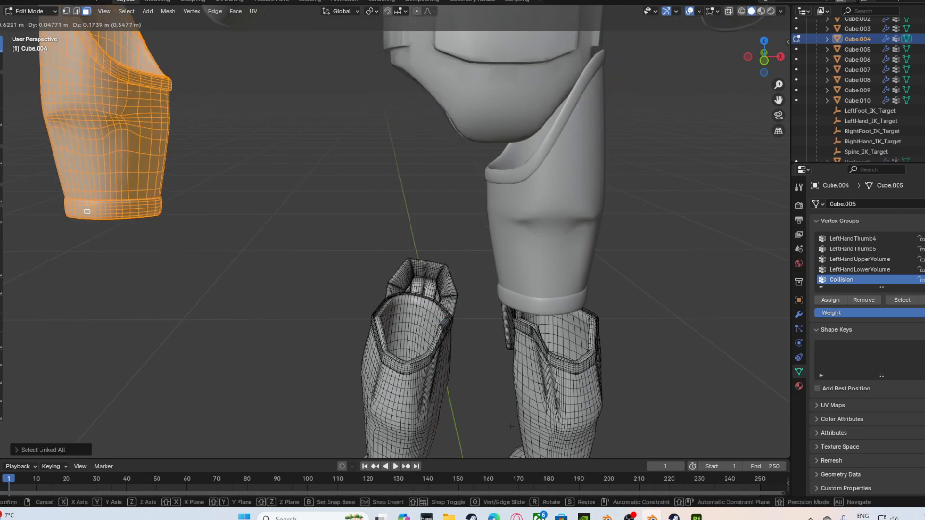
right_click(86, 212)
right_click(498, 249)
mouse_move(498, 250)
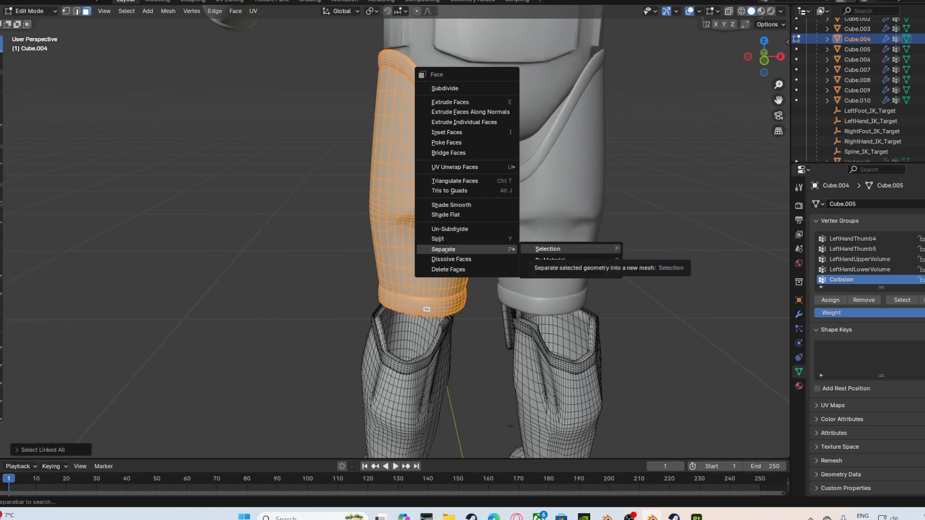
right_click(393, 237)
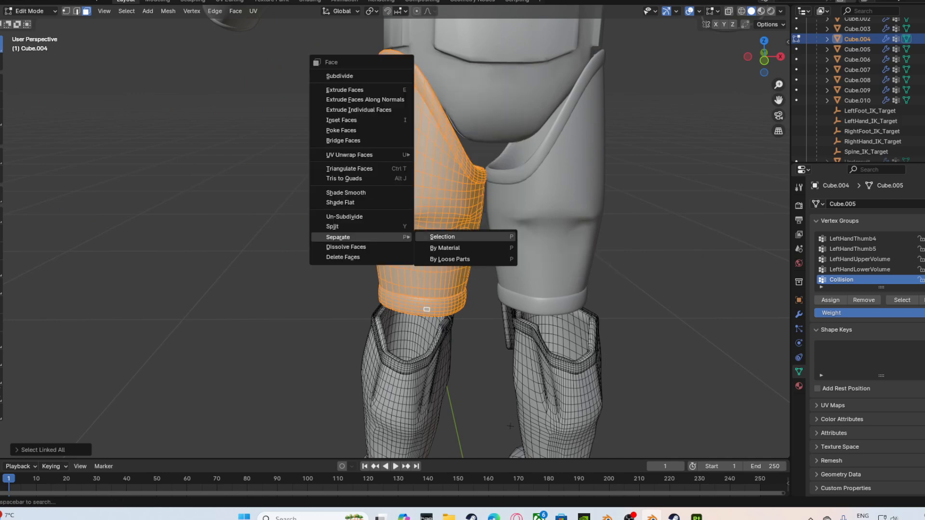
key(Return)
key(Tab)
Assign all geometry of the separated left thigh armour to the LeftLegTwist vertex group and leave Edit Mode.
middle_drag(462, 240, 511, 226)
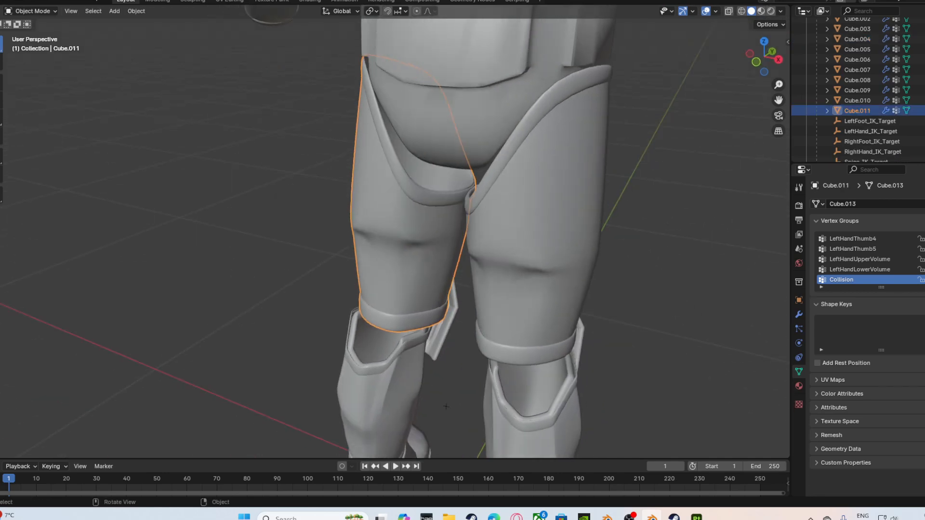
scroll(446, 406, down, 2)
scroll(446, 406, up, 5)
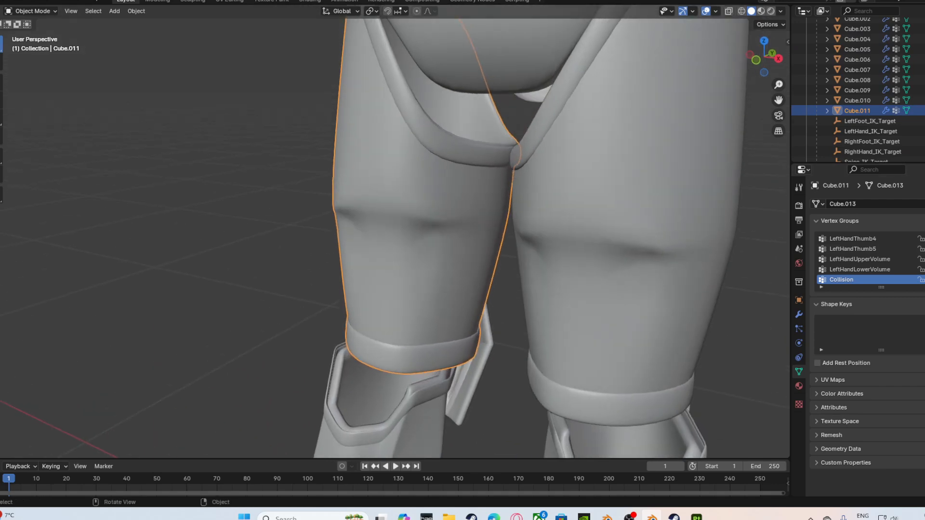
key(Tab)
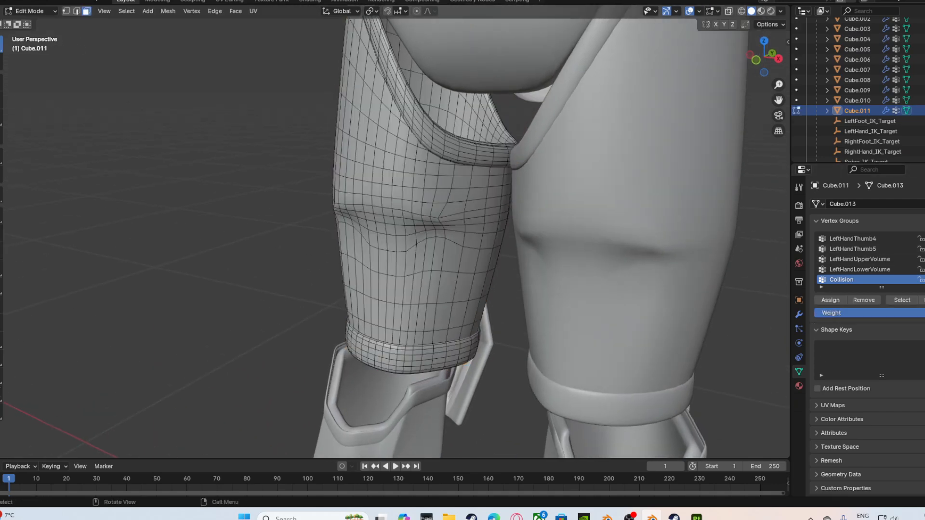
key(a)
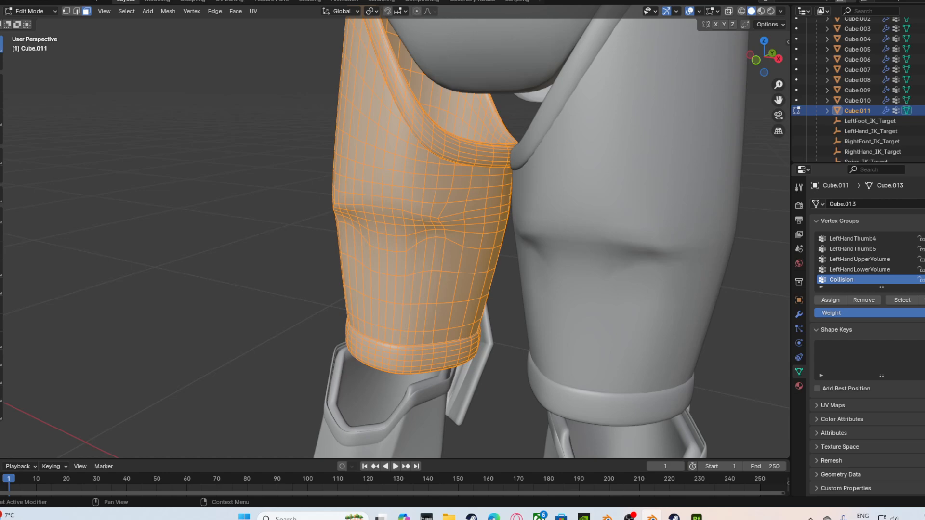
scroll(867, 259, up, 15)
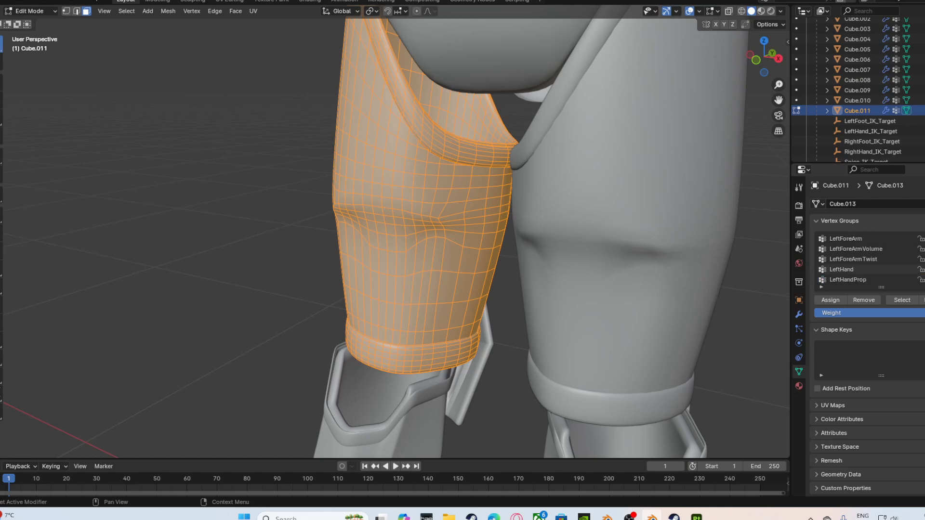
scroll(867, 259, down, 15)
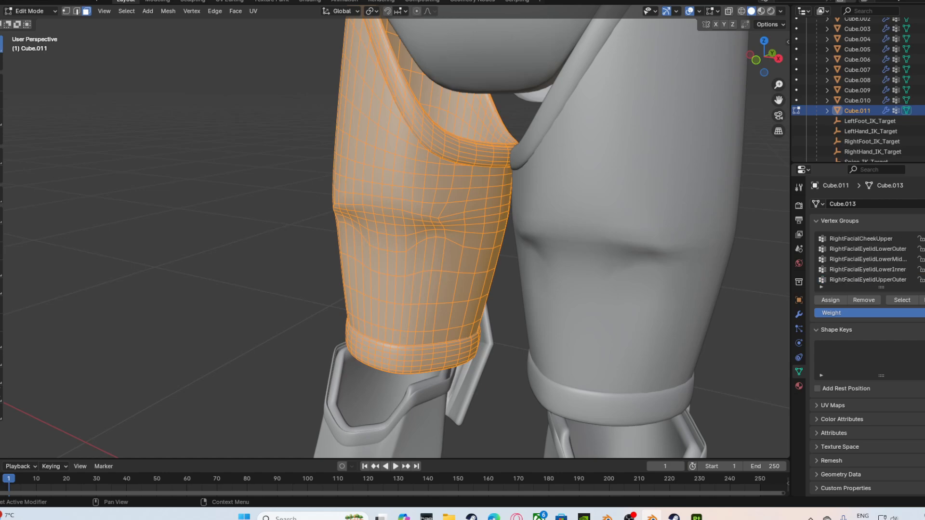
scroll(867, 259, up, 10)
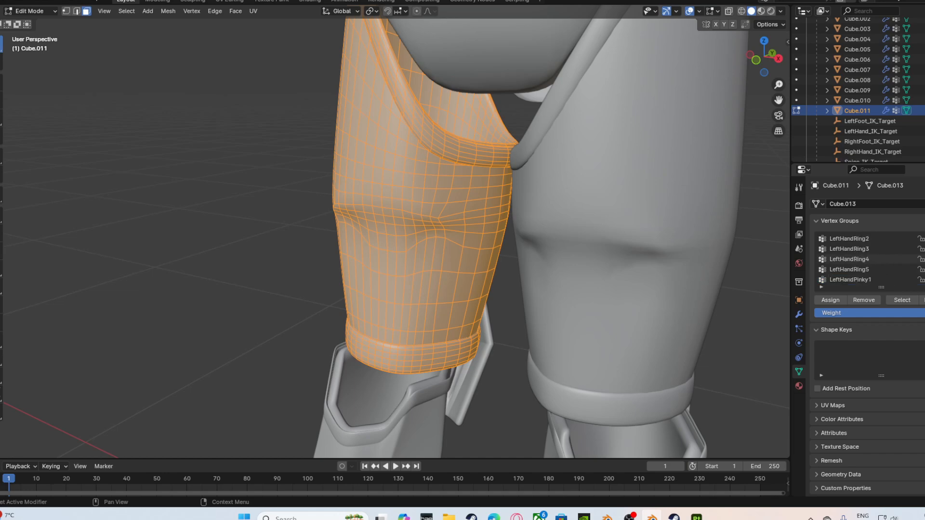
scroll(857, 259, down, 10)
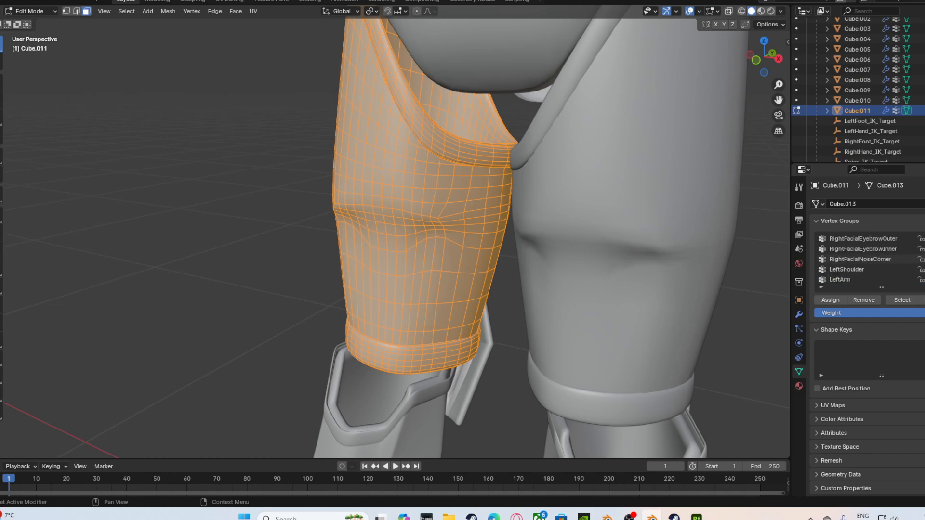
scroll(867, 259, up, 6)
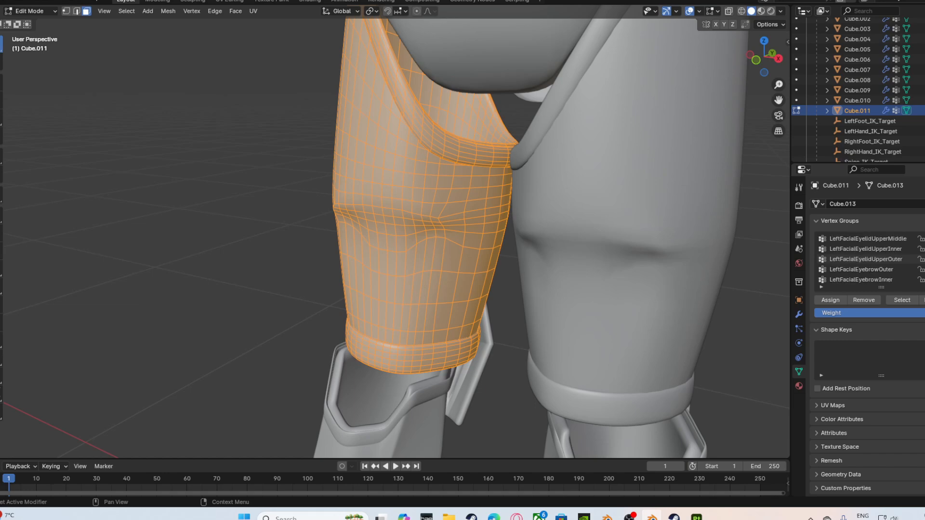
scroll(867, 259, up, 10)
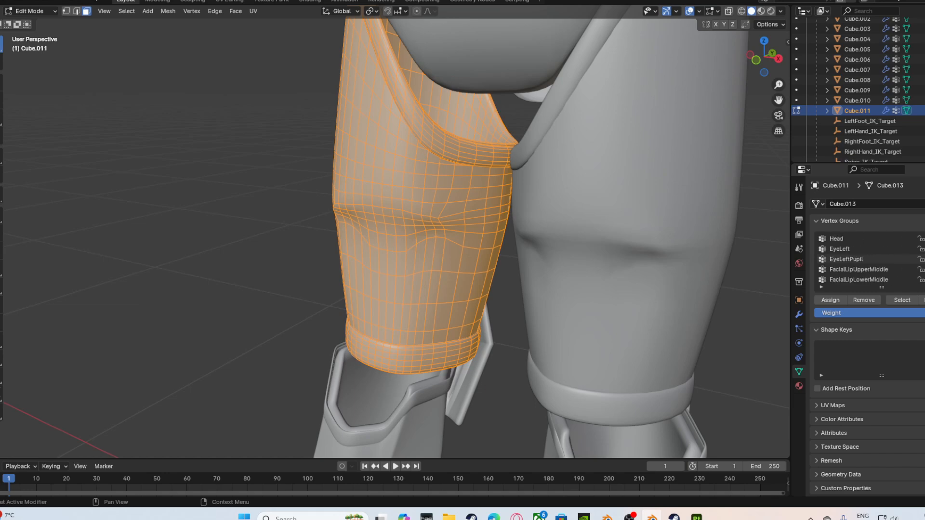
scroll(867, 258, down, 15)
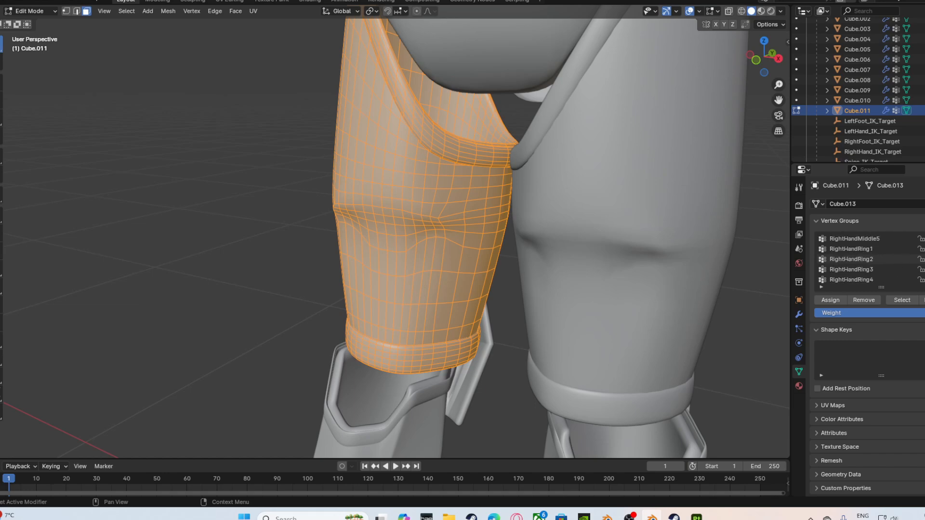
scroll(867, 259, down, 5)
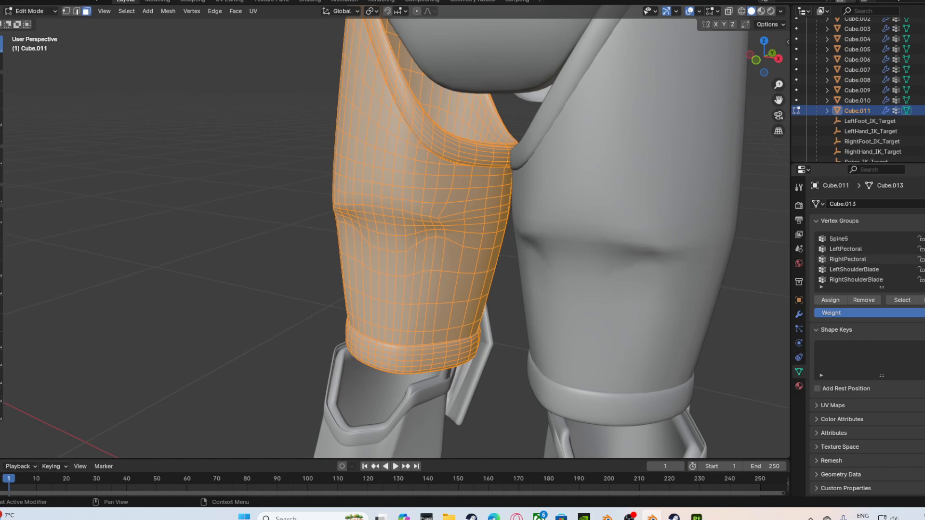
scroll(867, 258, down, 8)
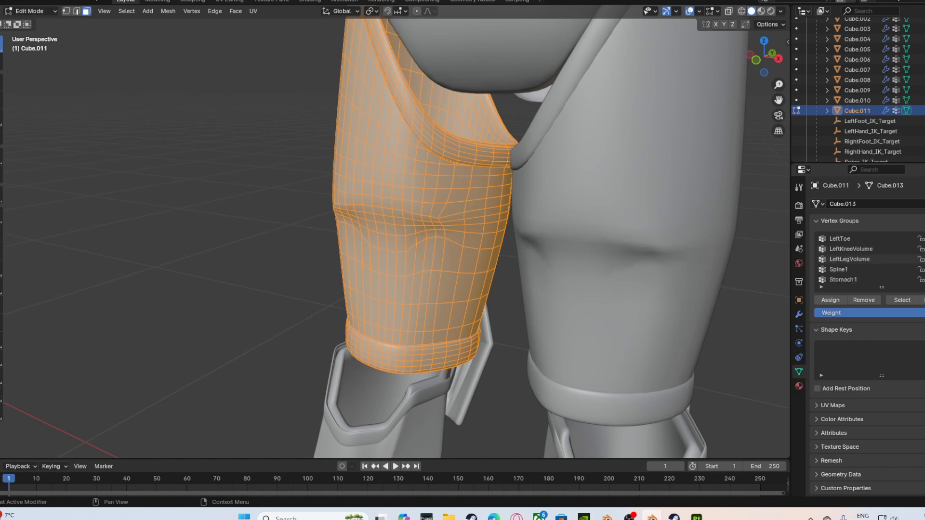
scroll(867, 259, down, 3)
scroll(867, 259, down, 2)
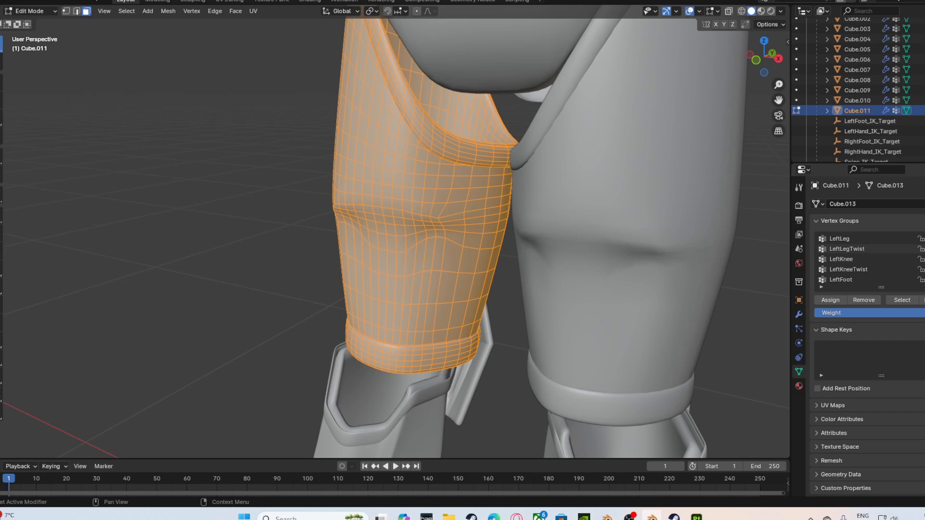
click(848, 249)
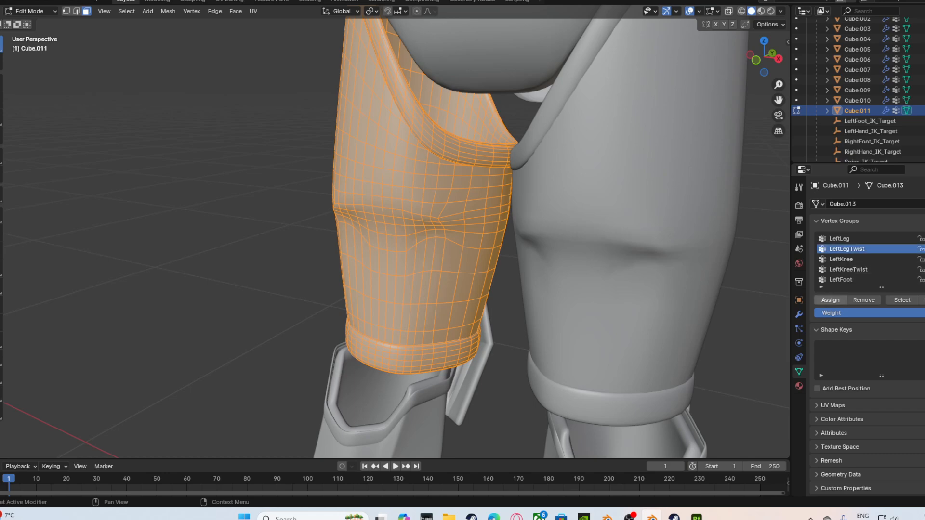
scroll(395, 232, down, 8)
key(Tab)
Select the remaining lower-leg armour object, Cube.004, and open it in Edit Mode.
middle_drag(428, 294, 311, 299)
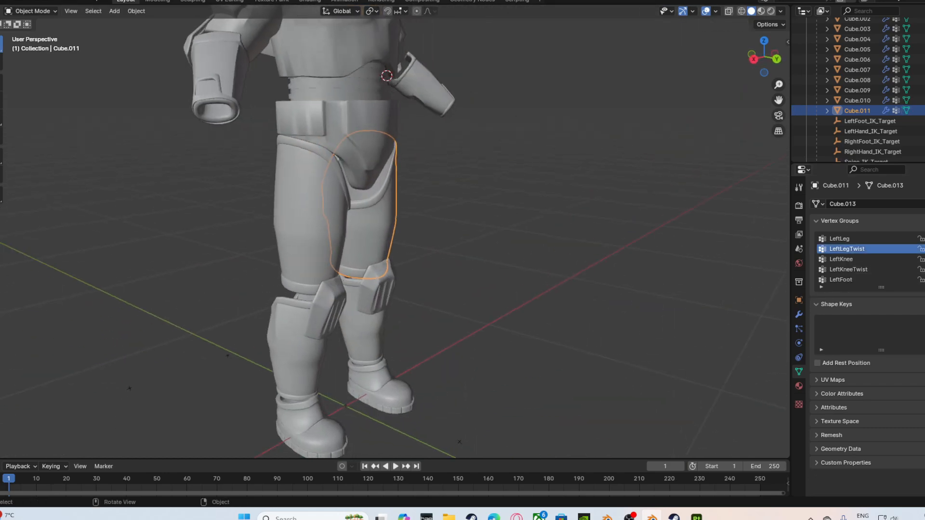
click(309, 333)
drag(778, 100, 869, 3)
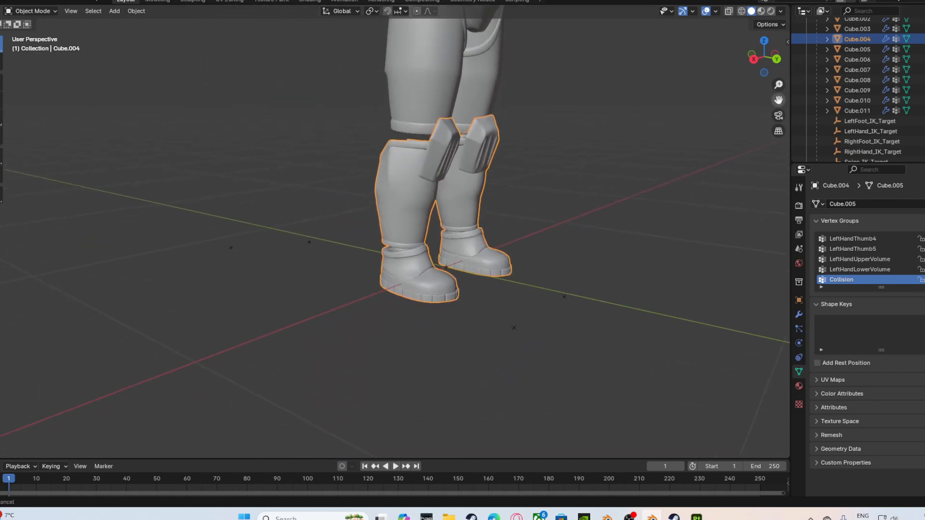
middle_drag(434, 270, 426, 246)
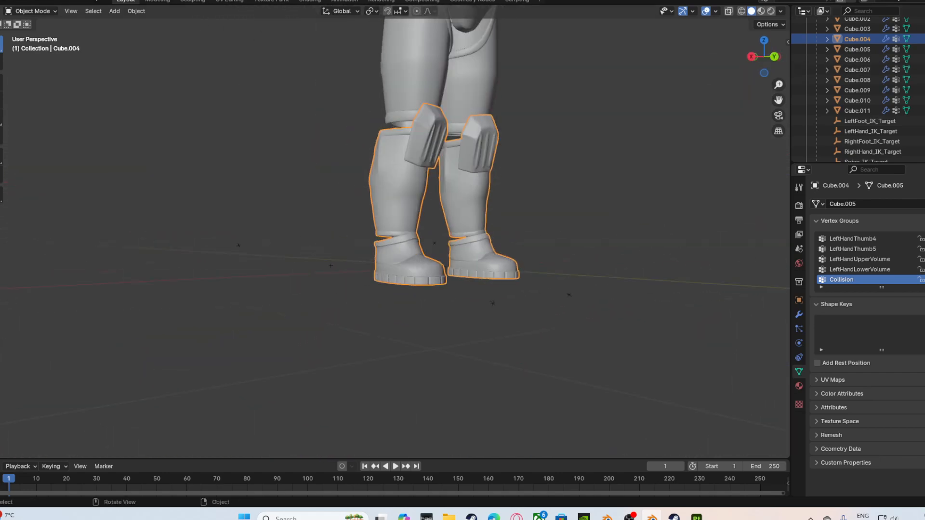
key(Tab)
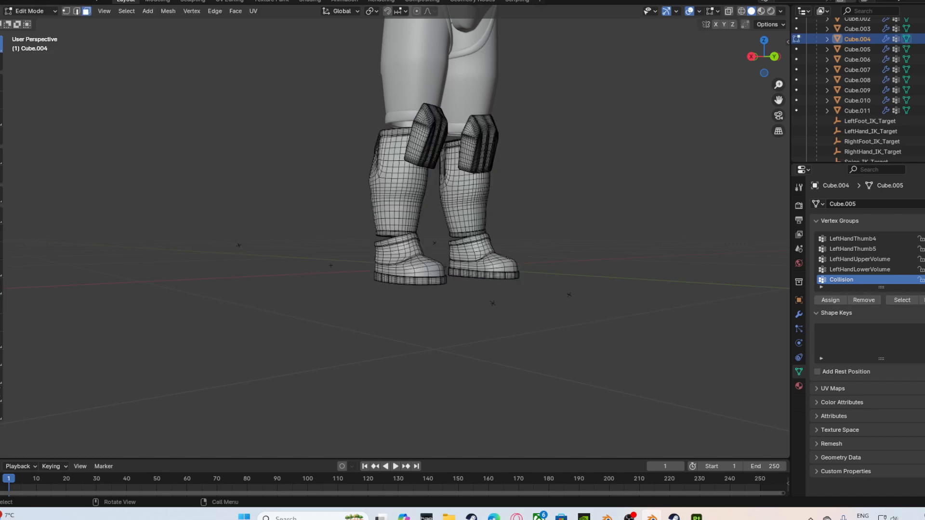
click(400, 176)
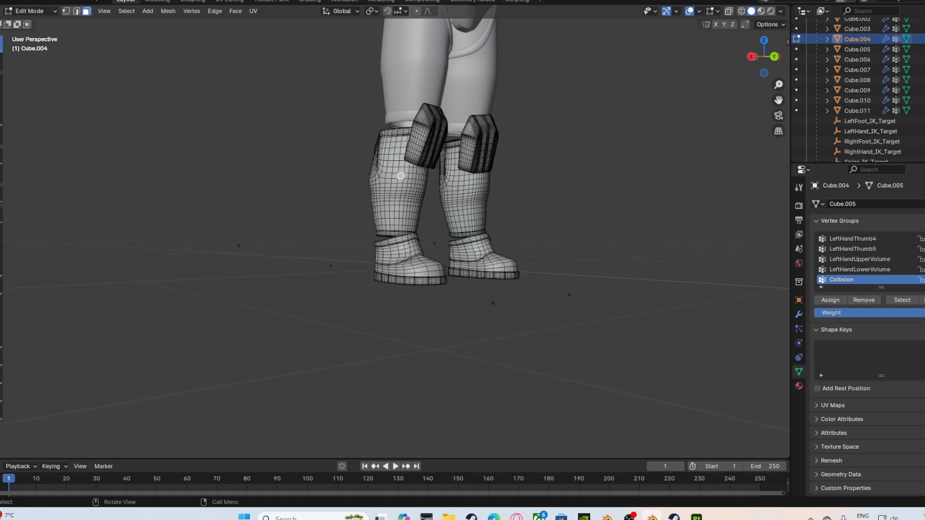
shift+click(411, 150)
key(Tab)
key(Tab)
Separate the character's right shin, knee plate and boot armour from Cube.004 and select the new object in Object Mode.
middle_drag(408, 255, 348, 280)
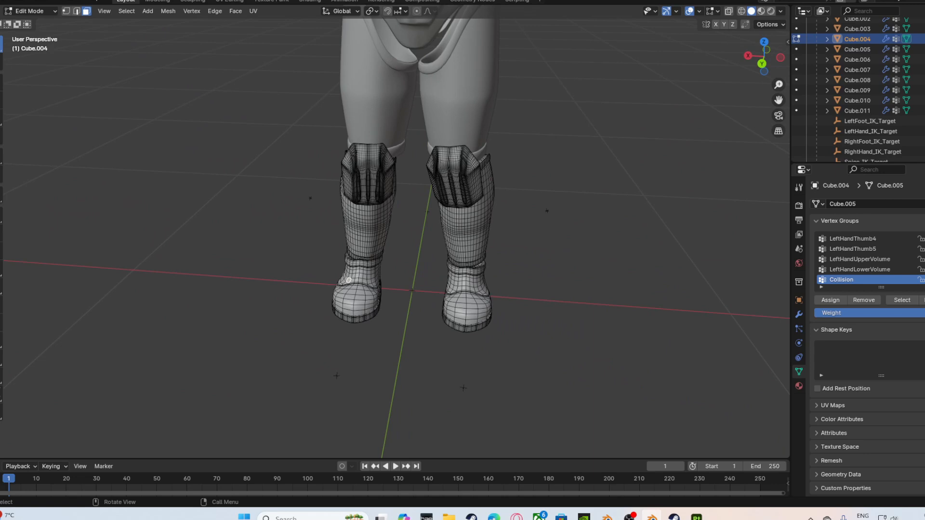
key(ctrl+l)
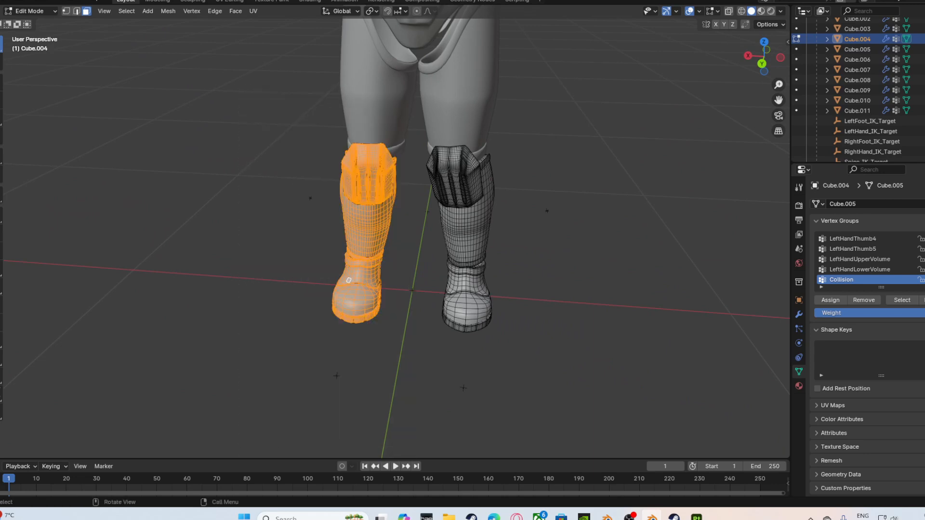
key(ctrl+f)
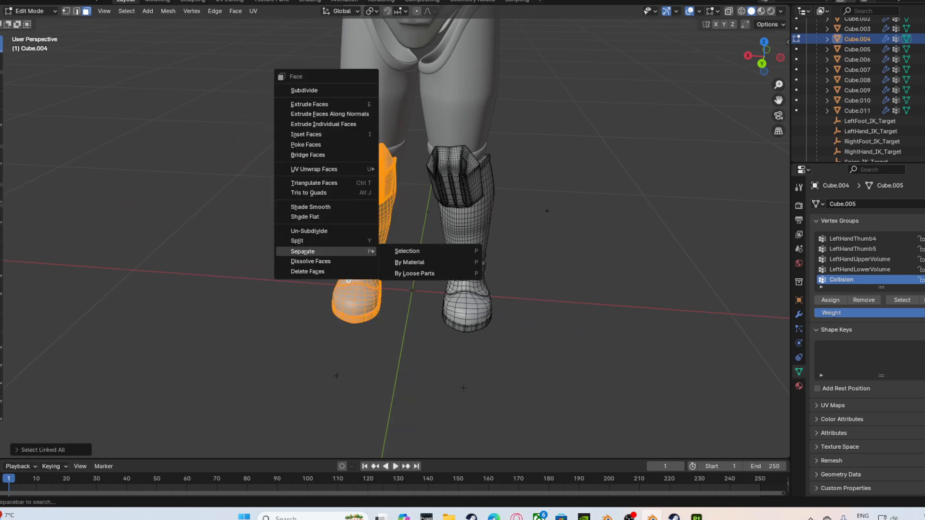
click(407, 251)
key(Tab)
click(358, 240)
Assign all geometry of the separated right shin, knee and boot armour to the RightKneeTwist vertex group and leave Edit Mode.
middle_drag(357, 240, 410, 251)
scroll(409, 251, up, 2)
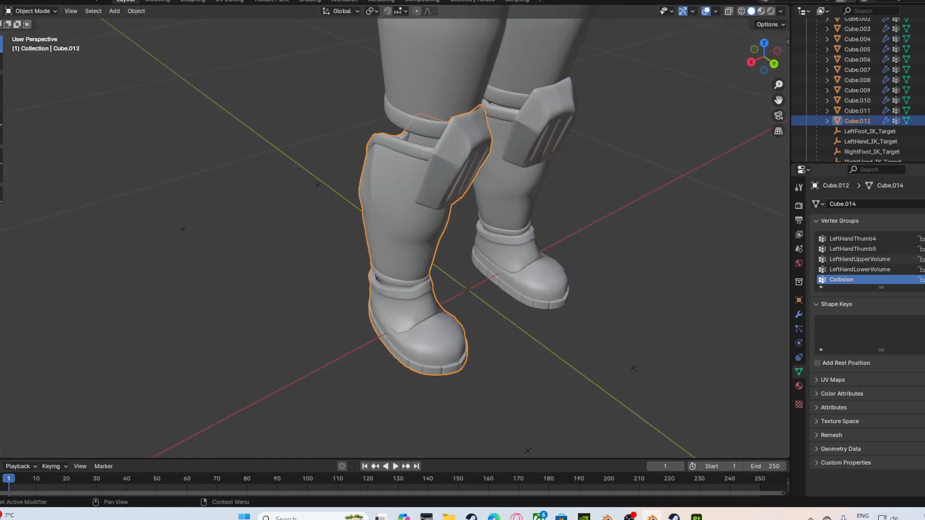
scroll(867, 258, up, 5)
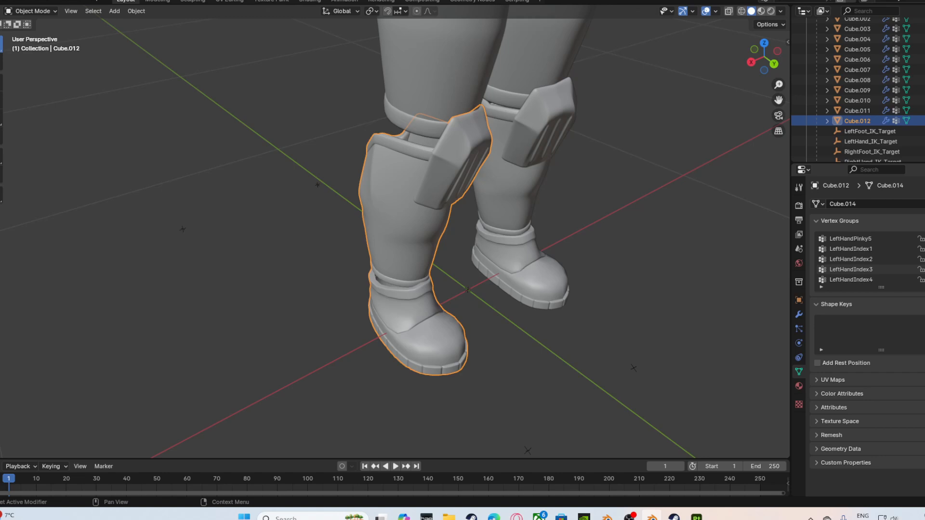
key(Tab)
key(a)
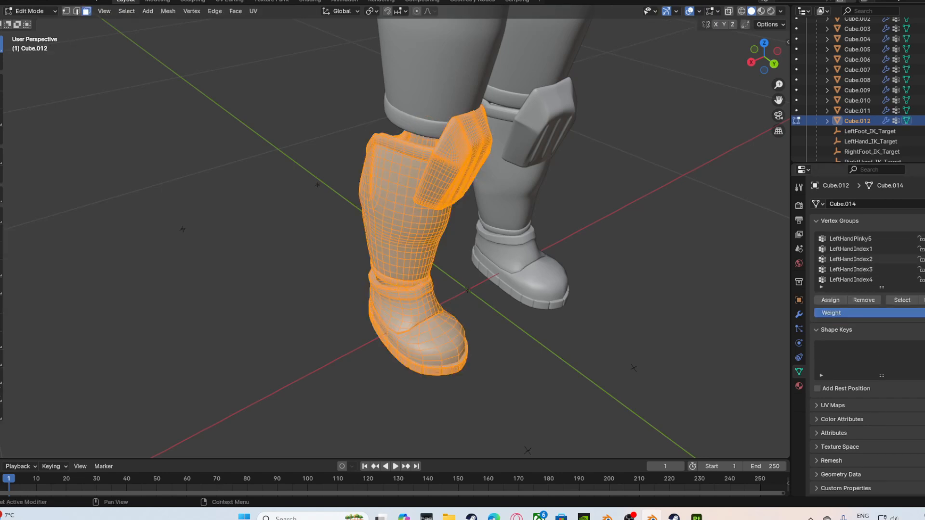
scroll(867, 259, up, 8)
scroll(867, 259, up, 6)
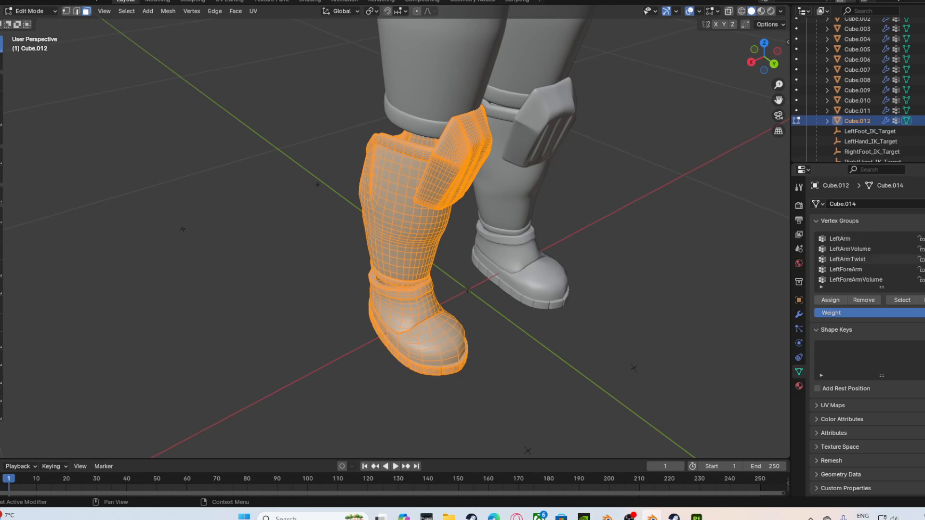
scroll(867, 258, down, 7)
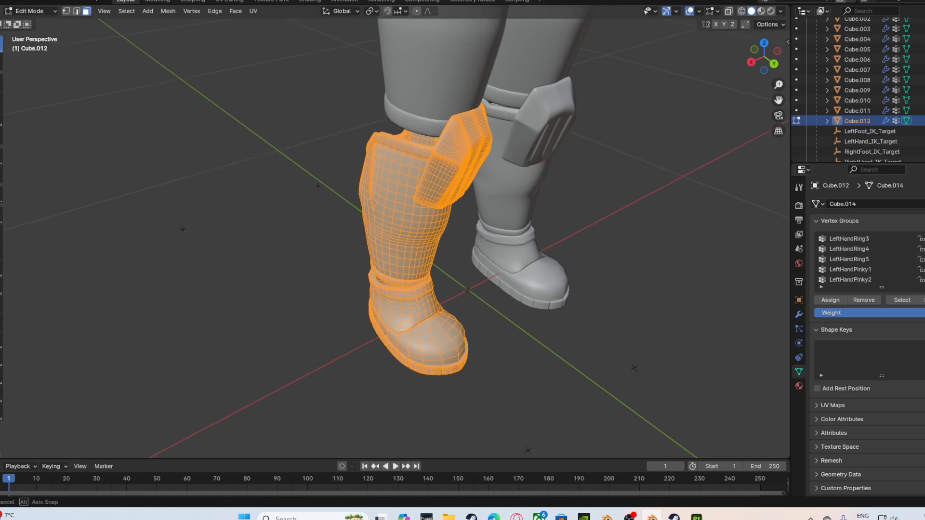
middle_drag(434, 241, 626, 241)
scroll(867, 259, down, 8)
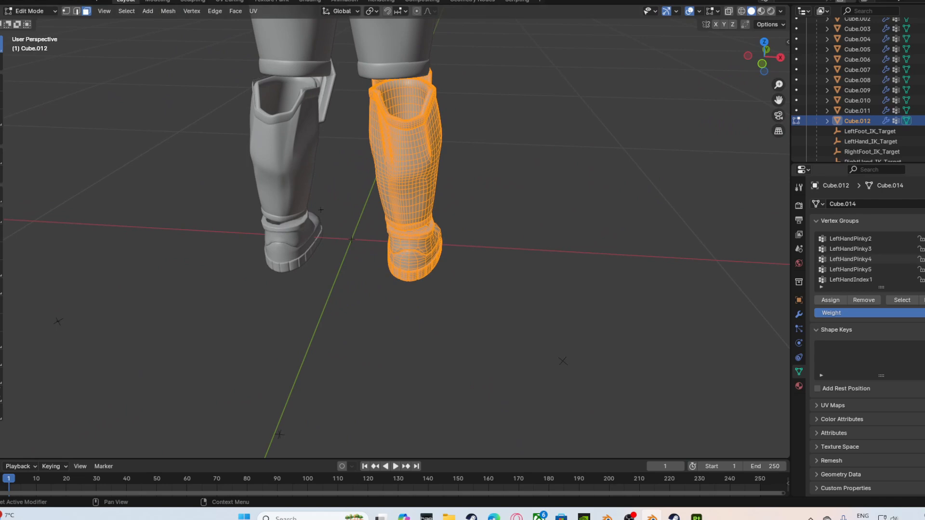
scroll(867, 258, down, 5)
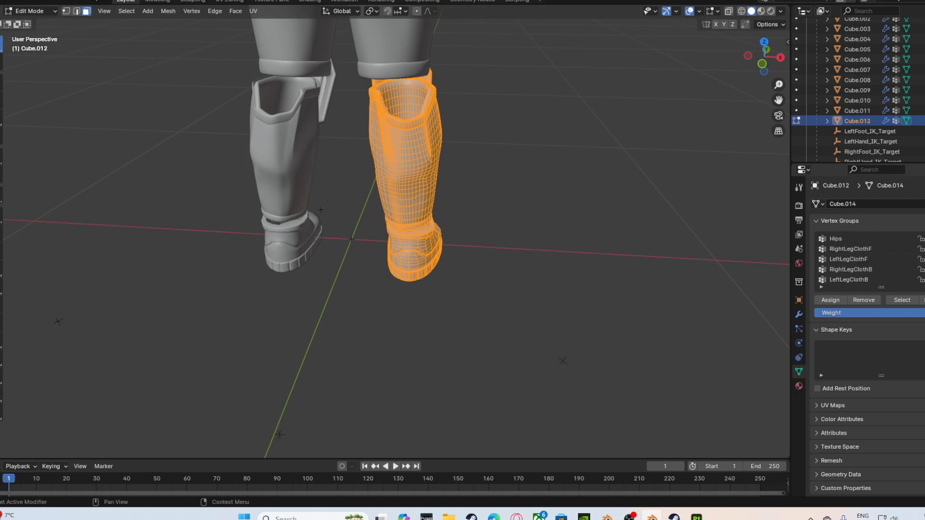
scroll(867, 259, down, 5)
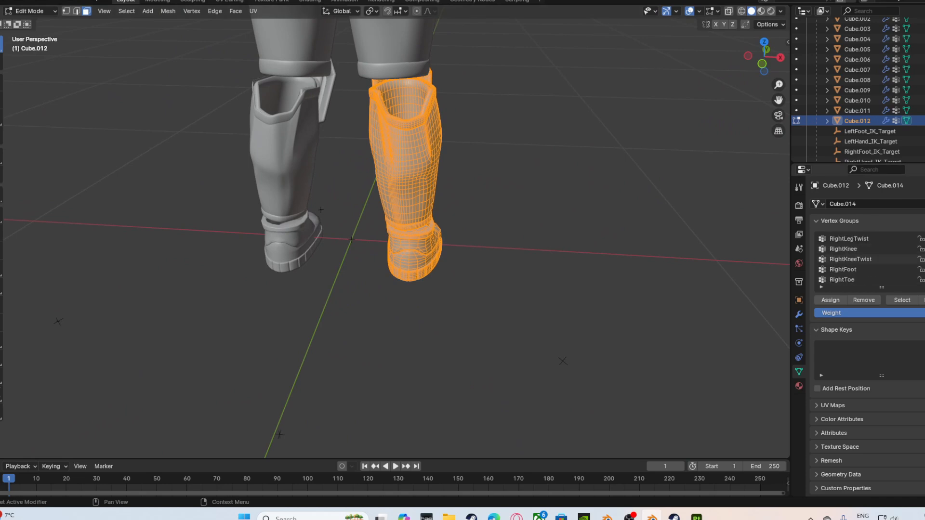
click(867, 259)
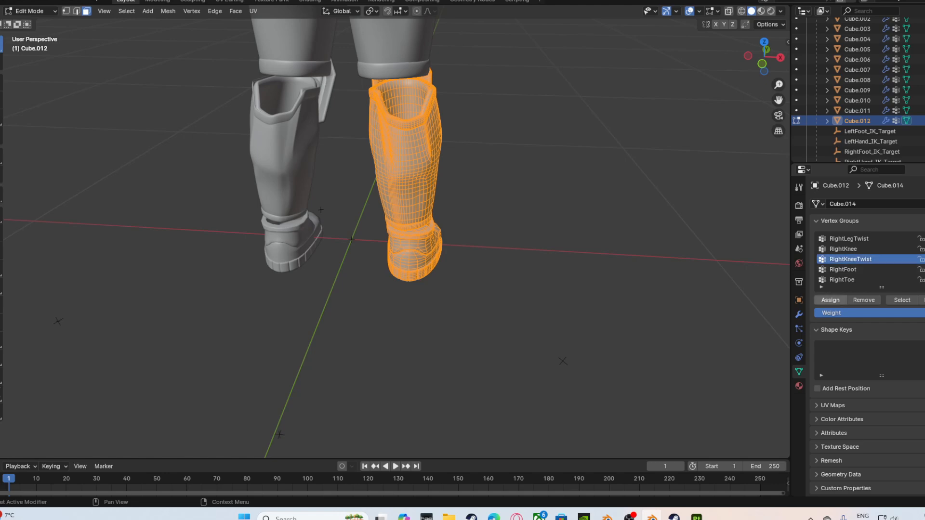
middle_drag(713, 231, 523, 236)
key(Tab)
Assign all geometry of the left lower-leg armour, Cube.004, to the LeftKneeTwist vertex group and return to Object Mode.
click(521, 217)
middle_drag(618, 423, 547, 377)
key(Tab)
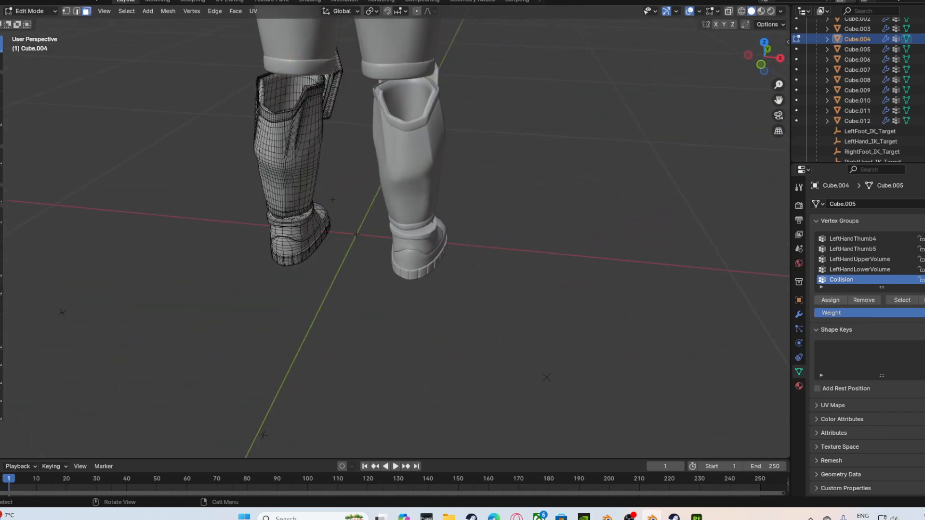
key(a)
key(KP_Decimal)
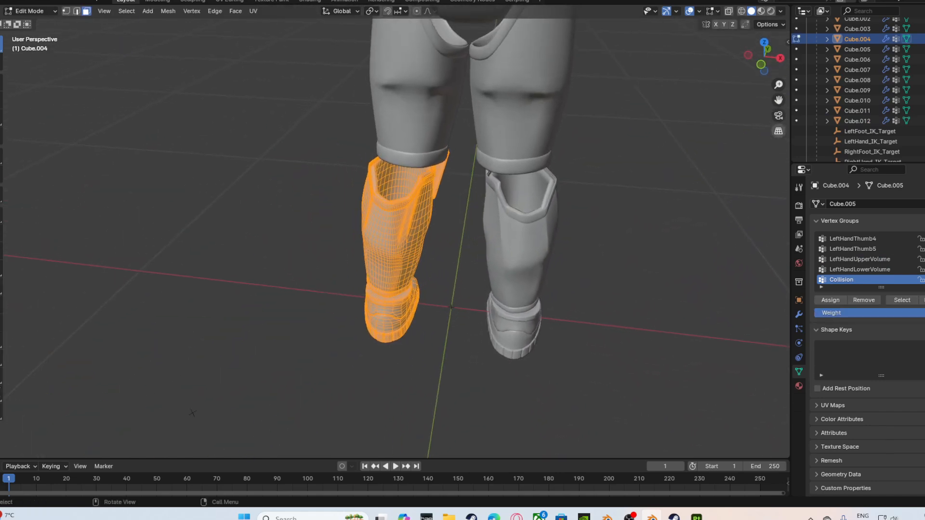
scroll(863, 258, up, 10)
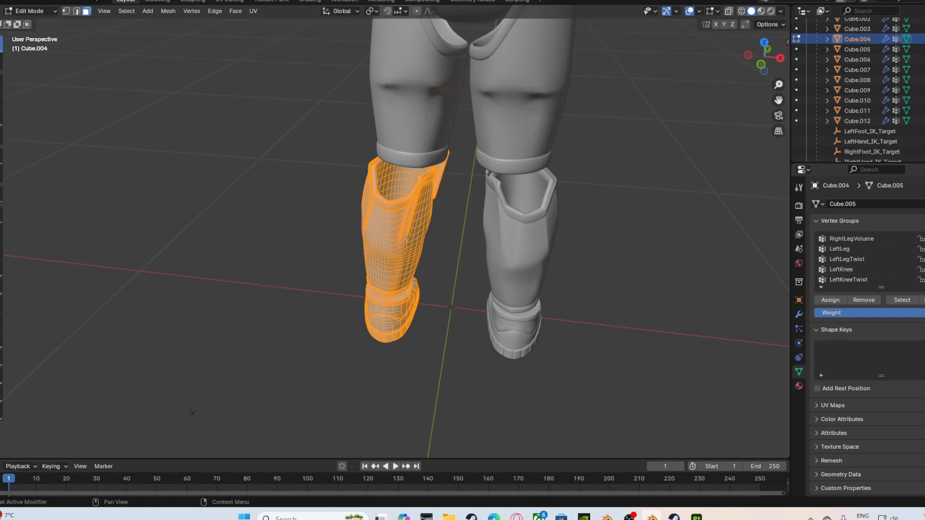
scroll(862, 258, up, 3)
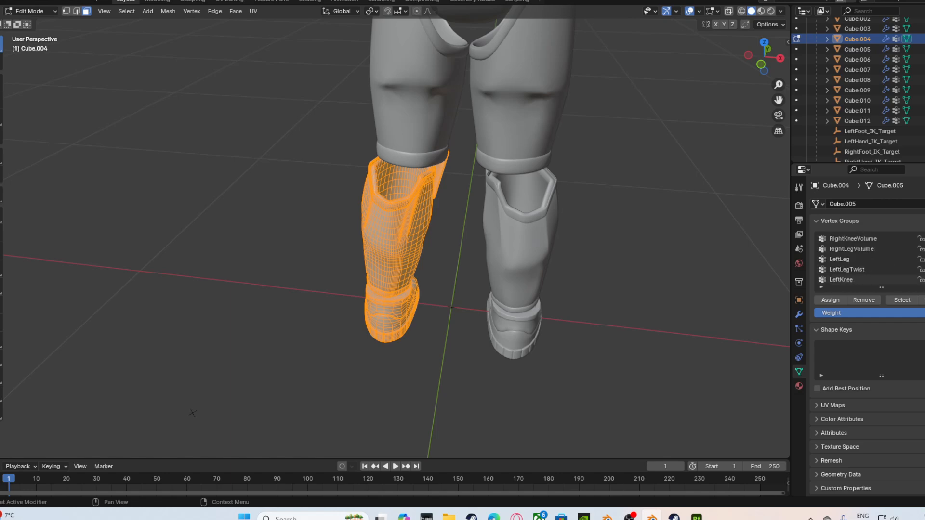
scroll(862, 259, down, 1)
click(848, 279)
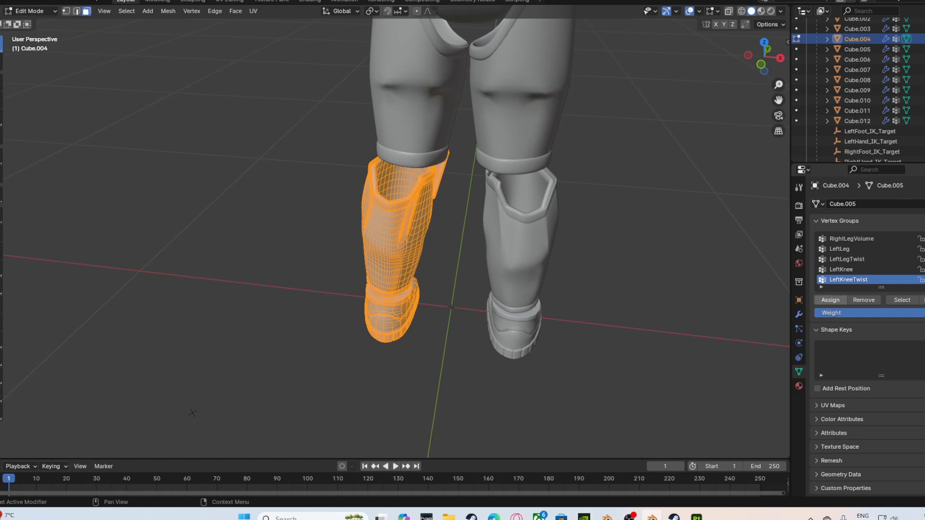
key(Tab)
Deselect the leg armour, view the whole character from the front and select the helmet to check its vertex group.
scroll(578, 289, down, 5)
middle_drag(674, 289, 462, 289)
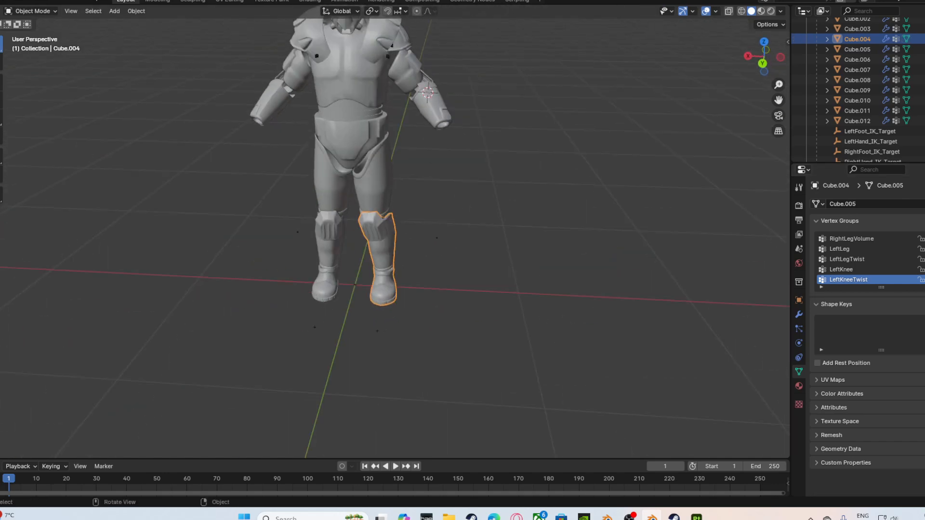
click(481, 289)
drag(779, 100, 821, 226)
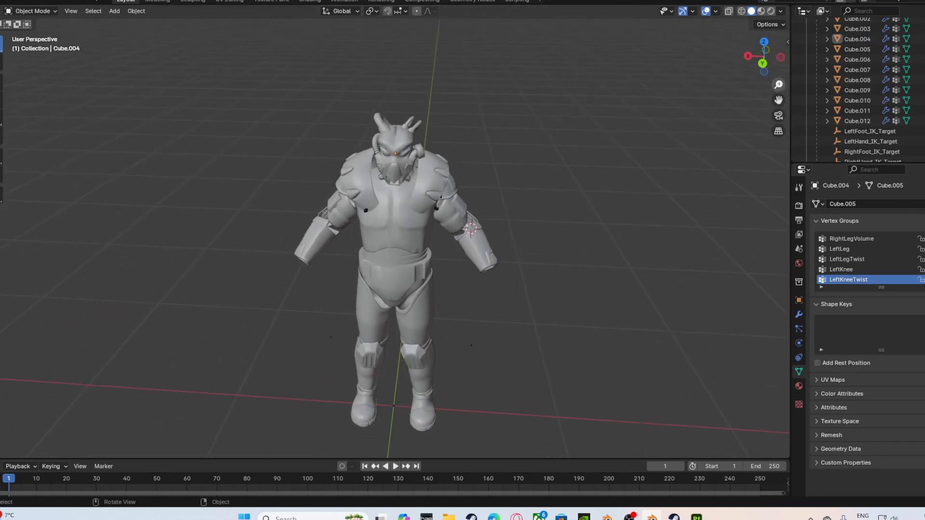
scroll(395, 238, down, 3)
middle_drag(395, 238, 406, 225)
scroll(406, 225, up, 3)
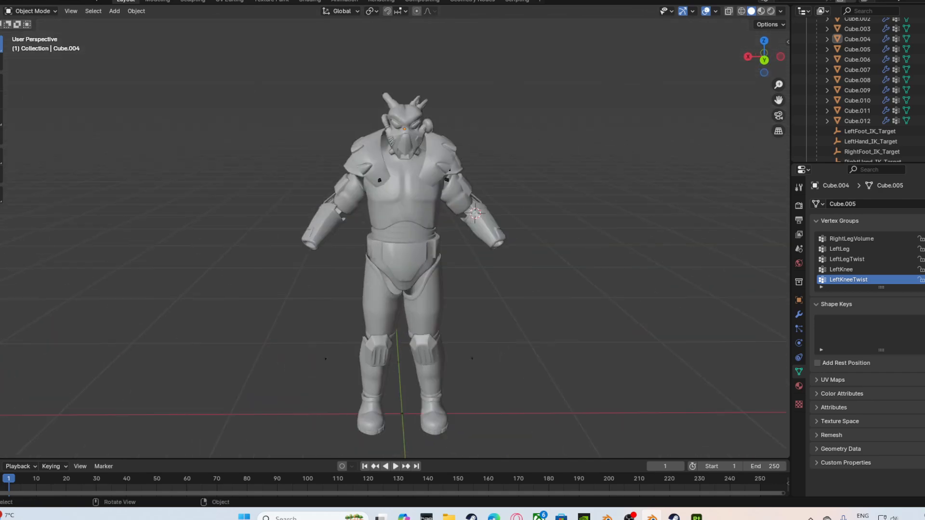
click(405, 124)
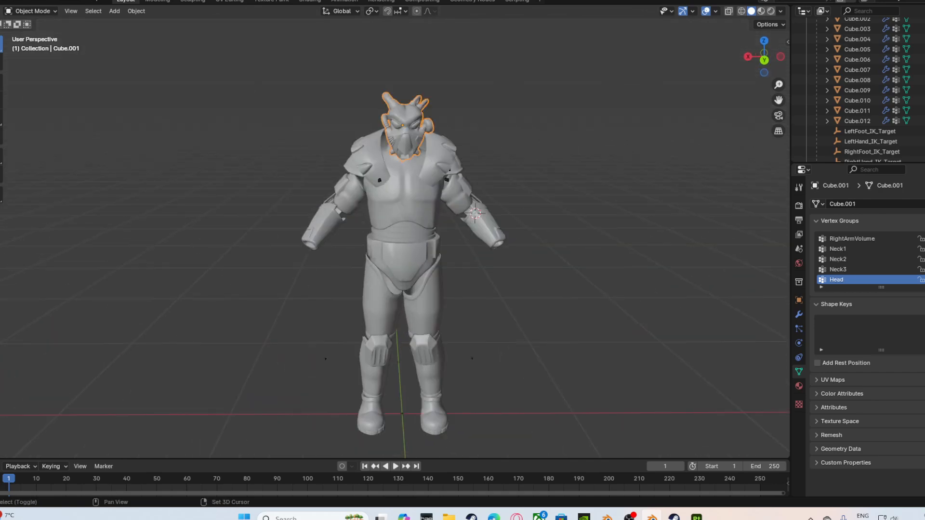
Select the Root armature and collapse its hierarchy in the object list.
scroll(857, 100, down, 2)
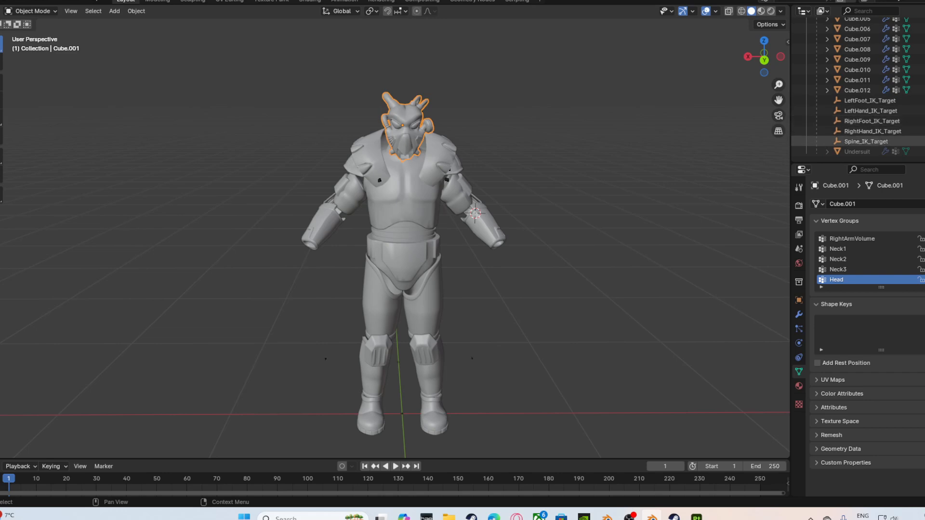
scroll(858, 141, up, 7)
click(839, 64)
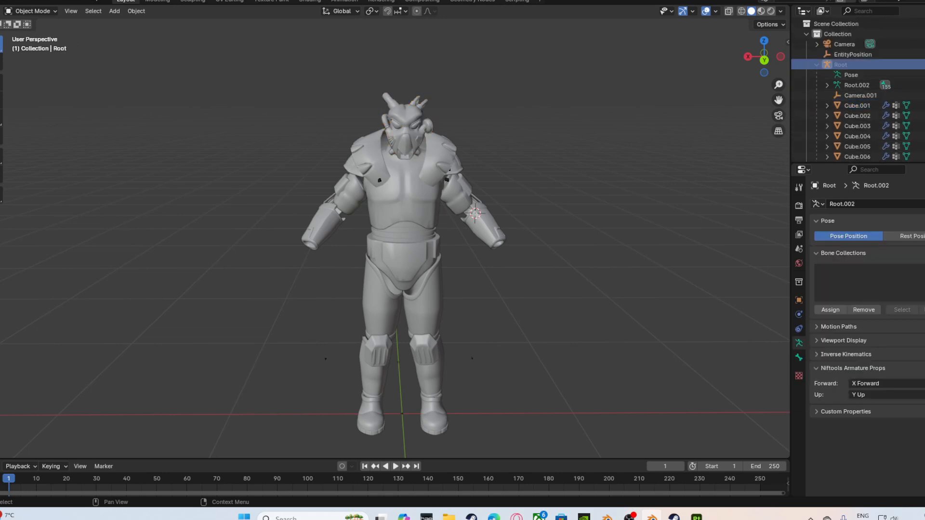
click(817, 65)
scroll(395, 207, down, 5)
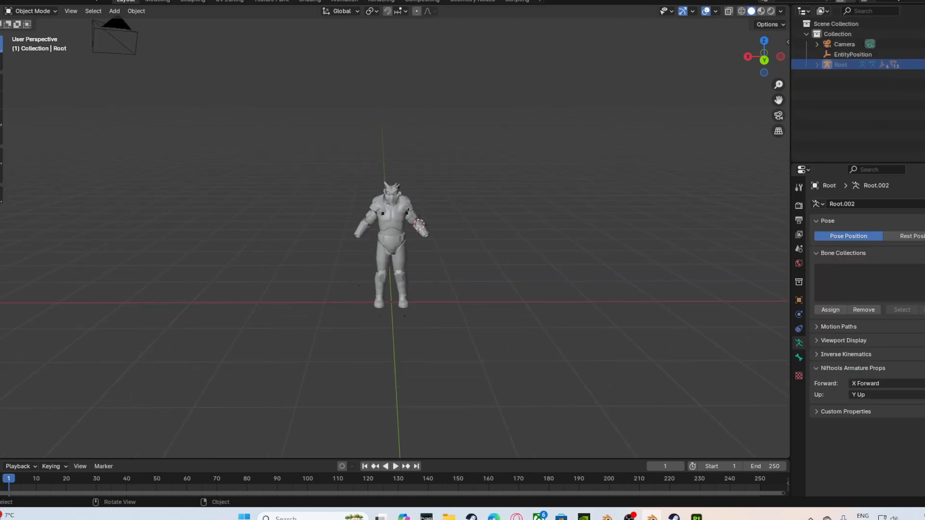
Check the active vertex group of the helmet, chest, arm, waist and leg armour pieces by selecting them one after another.
click(392, 194)
scroll(395, 236, up, 7)
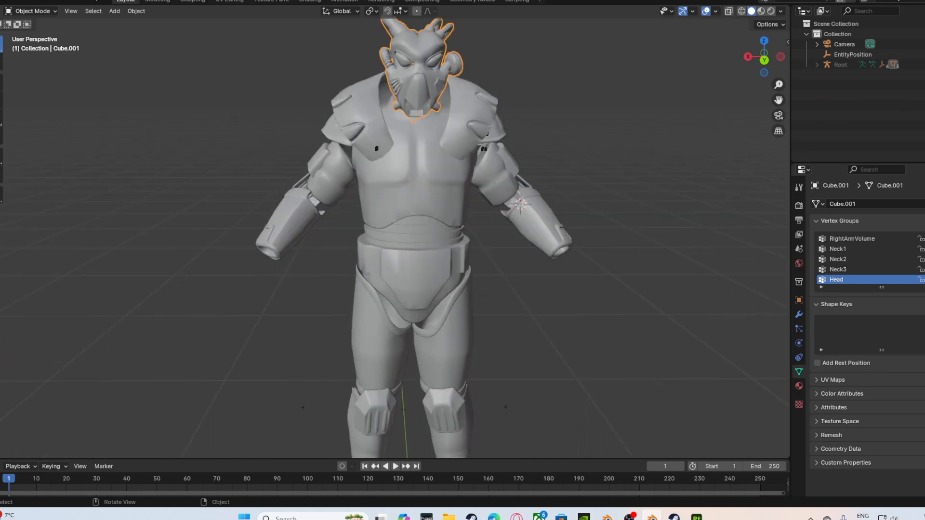
click(418, 89)
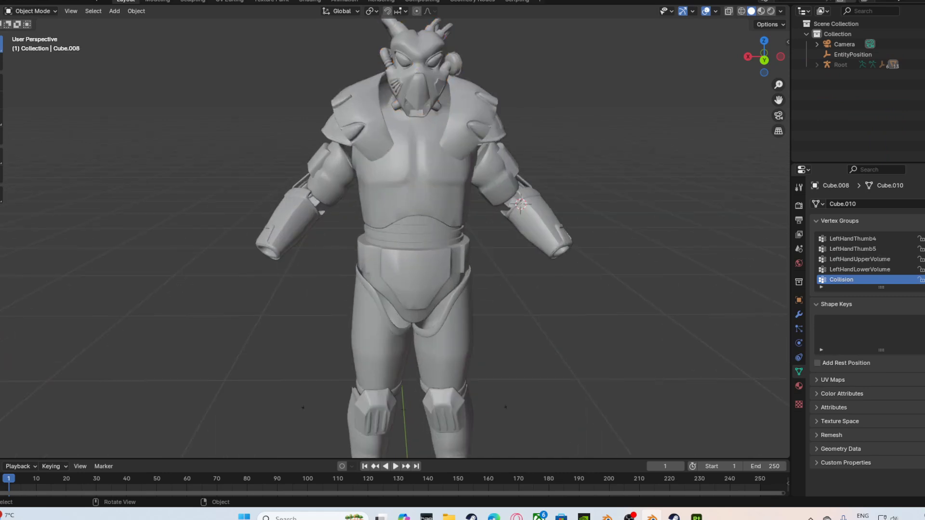
scroll(395, 207, down, 6)
middle_drag(395, 207, 426, 212)
click(375, 183)
click(378, 214)
scroll(379, 214, up, 6)
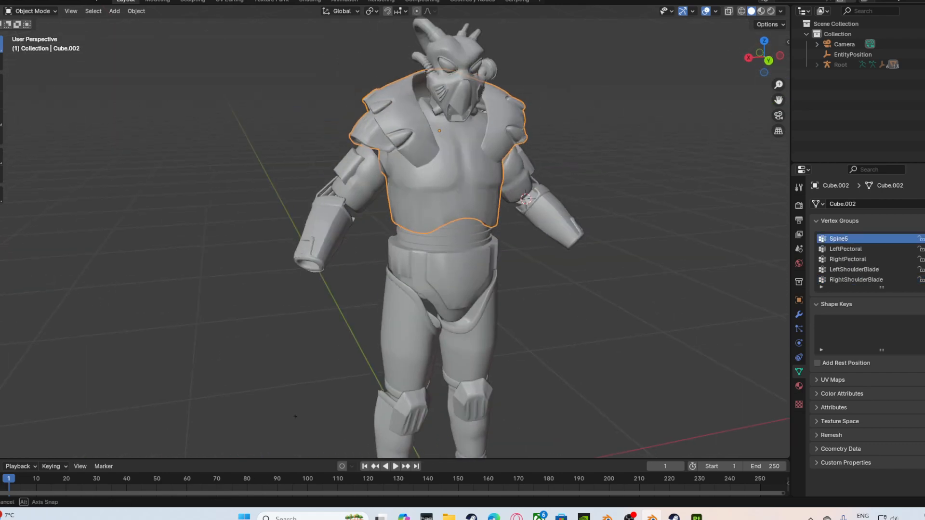
scroll(362, 169, up, 2)
click(361, 169)
click(311, 221)
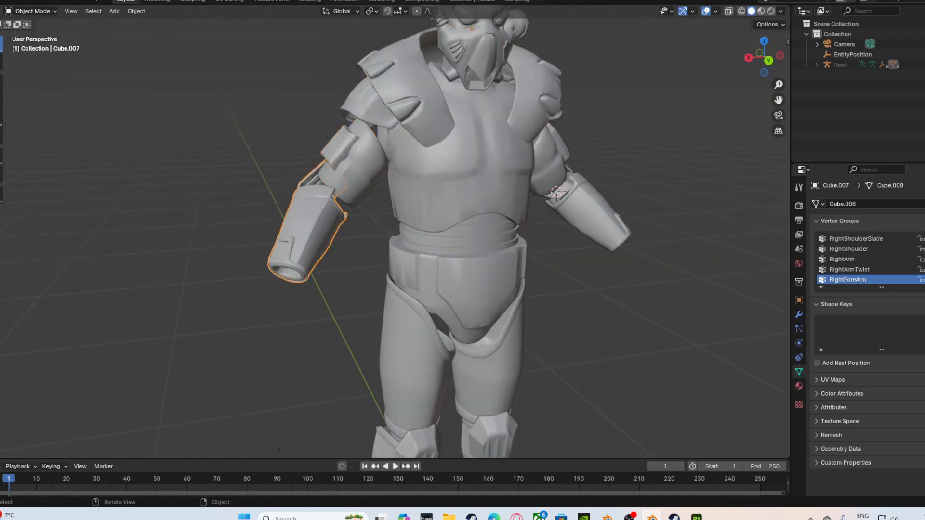
click(588, 212)
middle_drag(589, 213, 570, 200)
click(541, 157)
scroll(541, 156, down, 5)
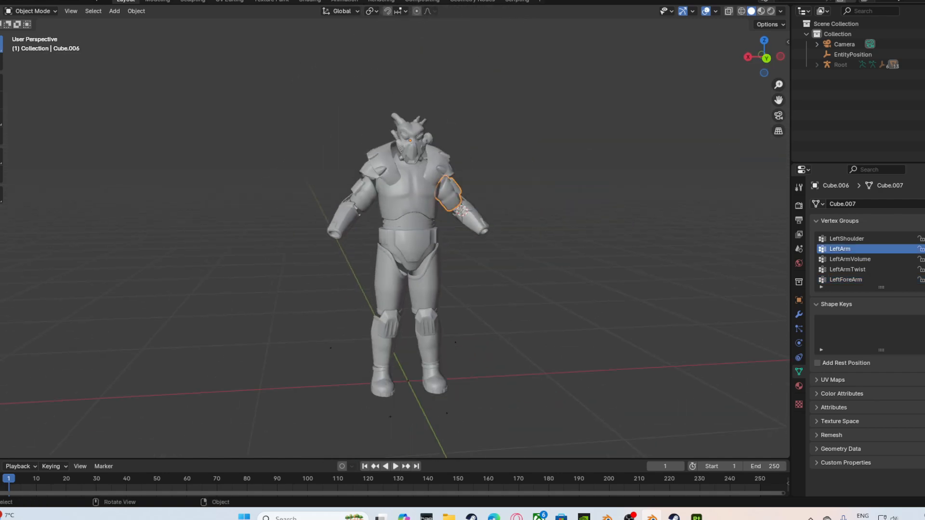
click(412, 241)
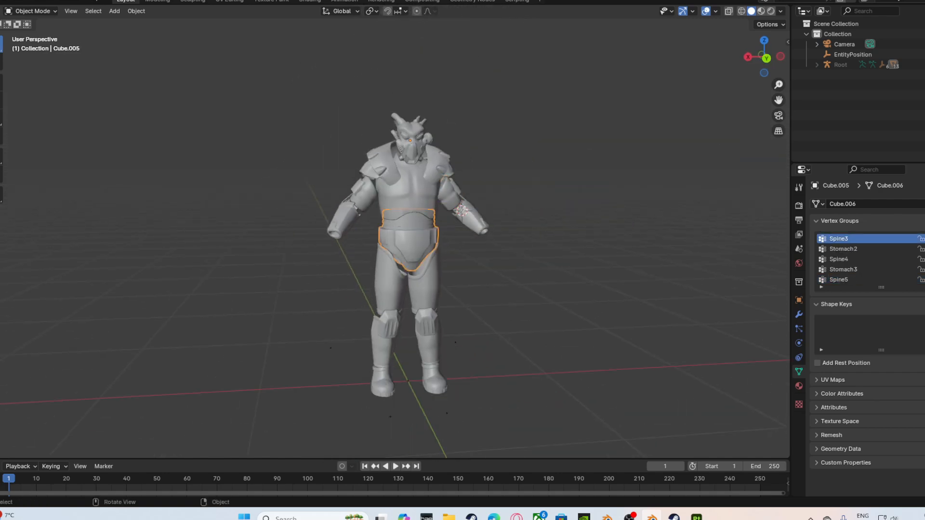
click(384, 351)
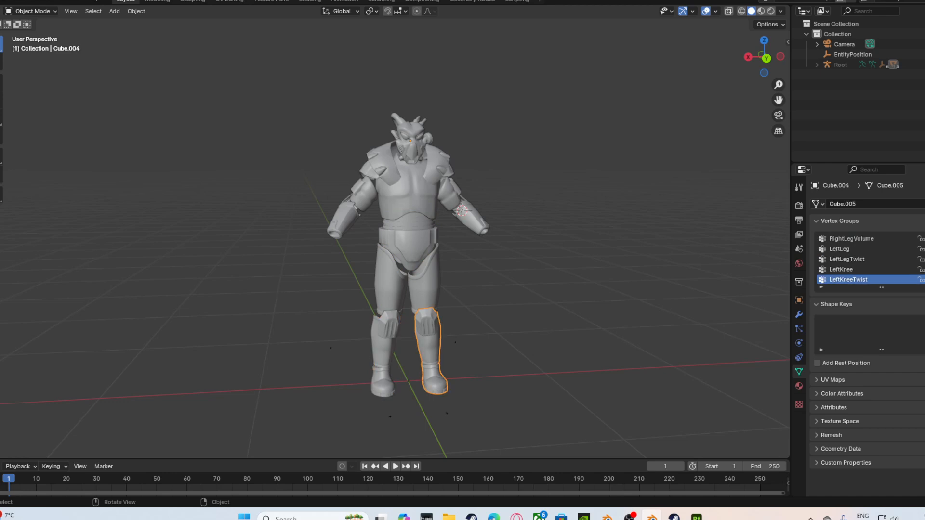
click(423, 285)
middle_drag(424, 284, 356, 285)
Start an FBX export into C:\Enclave extras and name the file APA MODEL ARMA.fbx.
click(4, 2)
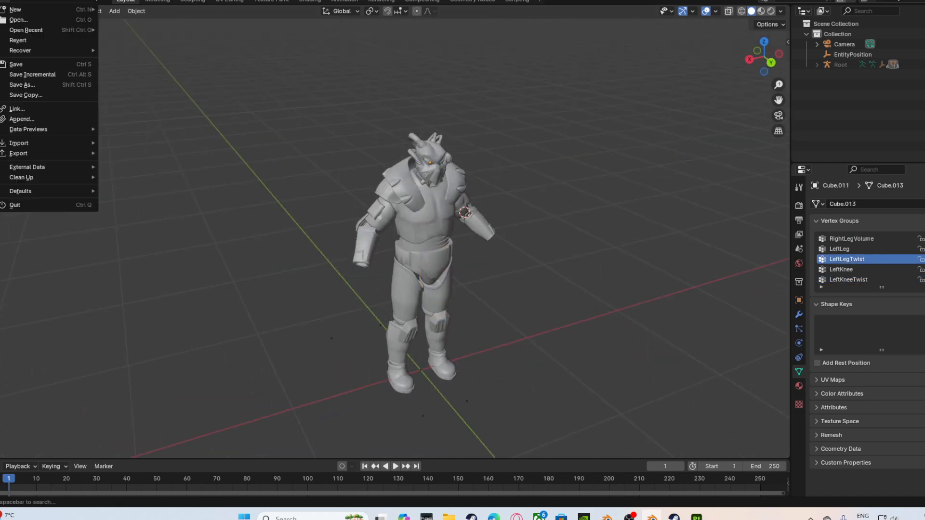
mouse_move(19, 153)
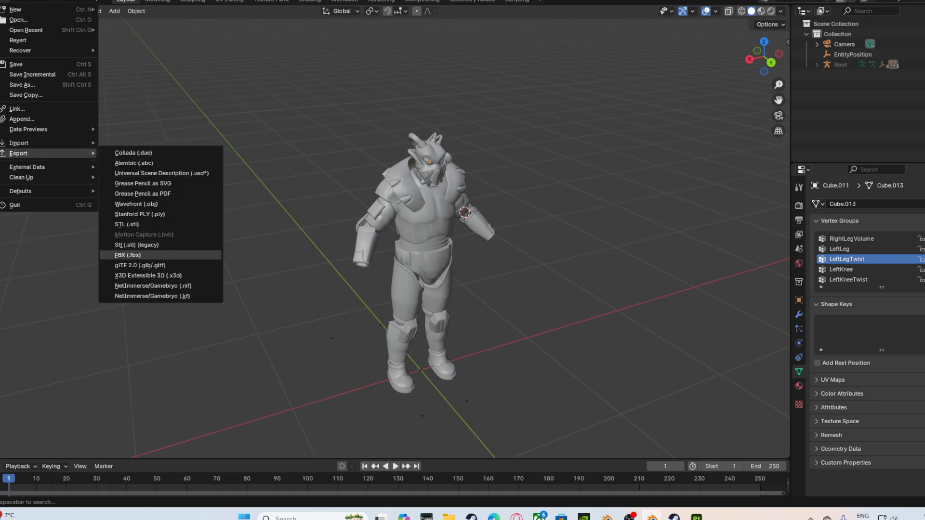
click(127, 255)
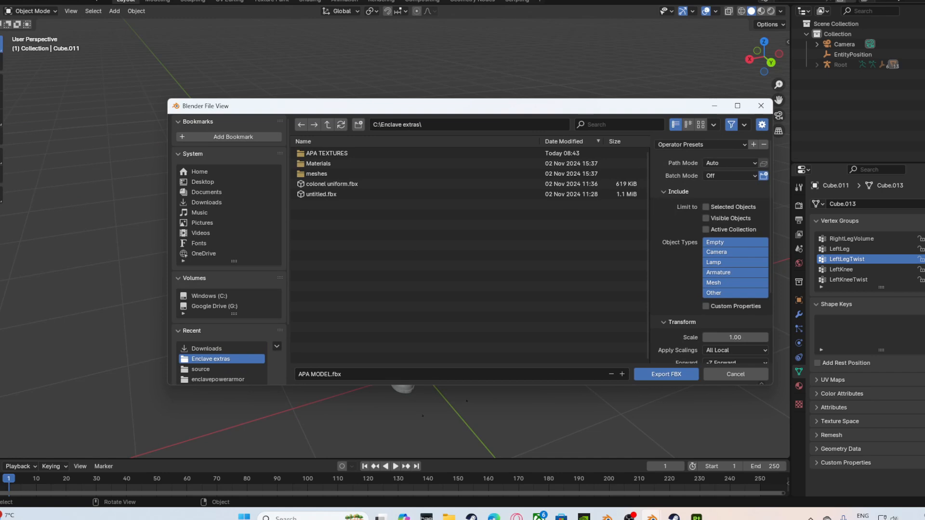
click(330, 375)
click(330, 374)
text(ARMS)
key(BackSpace)
text(A)
key(Return)
Include custom properties, disable Add Leaf Bones in the armature export options, and export the FBX file.
scroll(713, 250, down, 5)
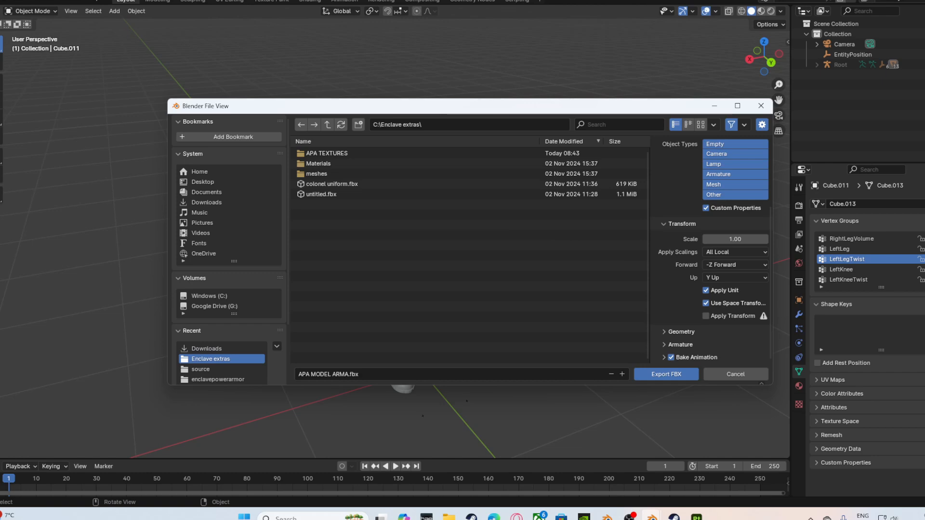
click(680, 344)
scroll(713, 289, down, 3)
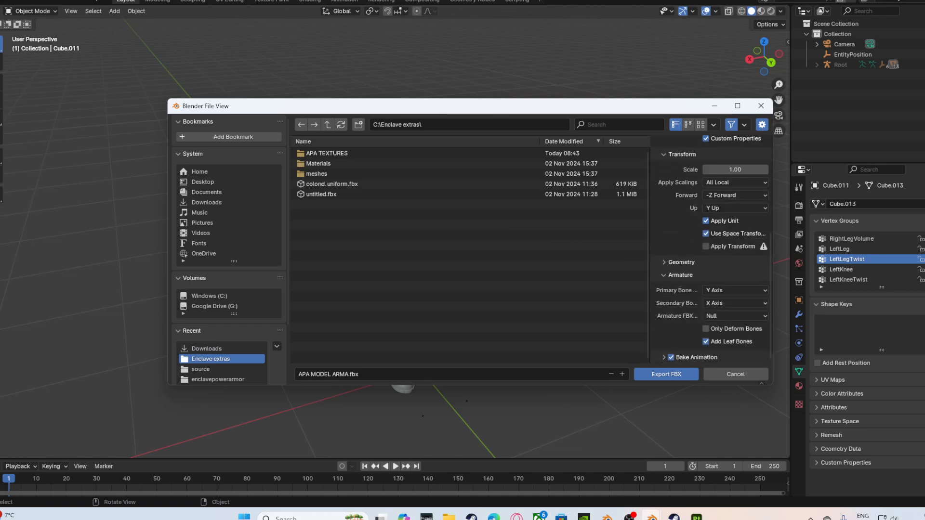
click(705, 342)
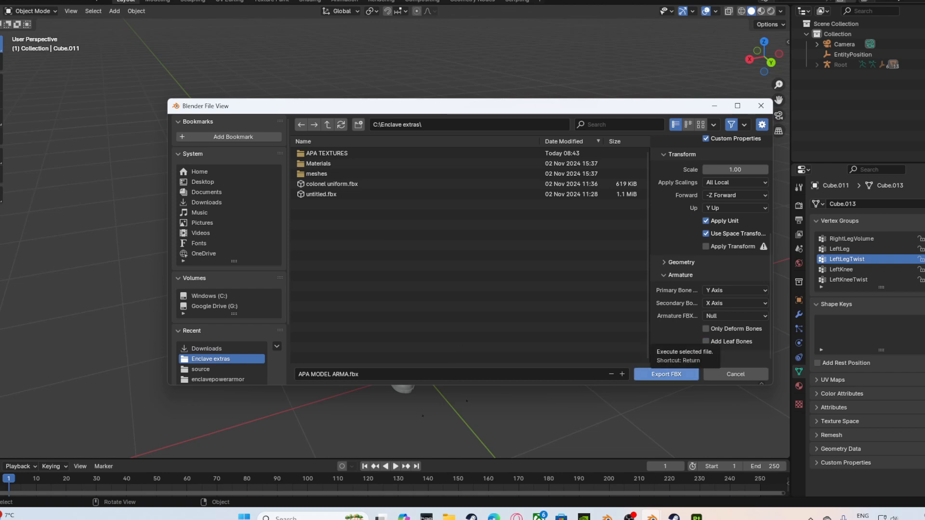
click(666, 374)
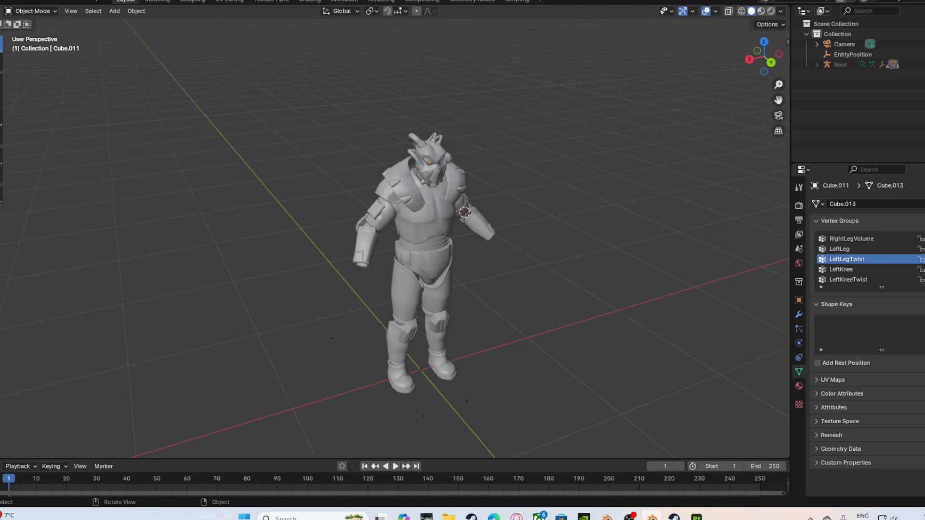
Switch to Steam and launch Arma Reforger Tools from the library.
middle_drag(578, 289, 508, 277)
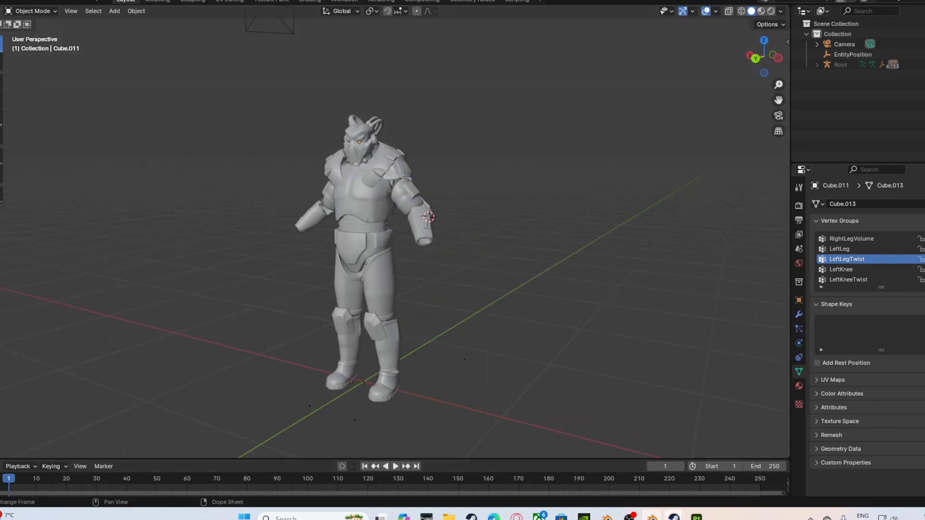
mouse_move(674, 514)
click(640, 464)
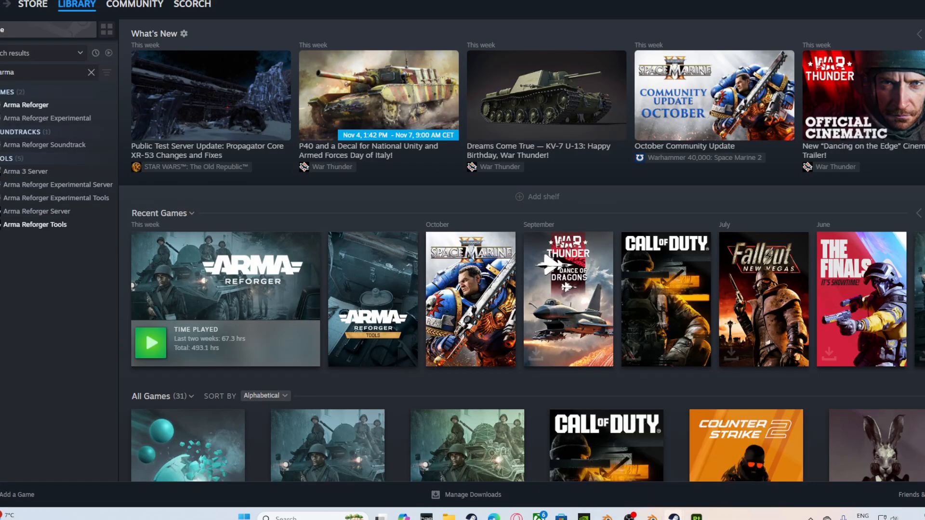
click(373, 298)
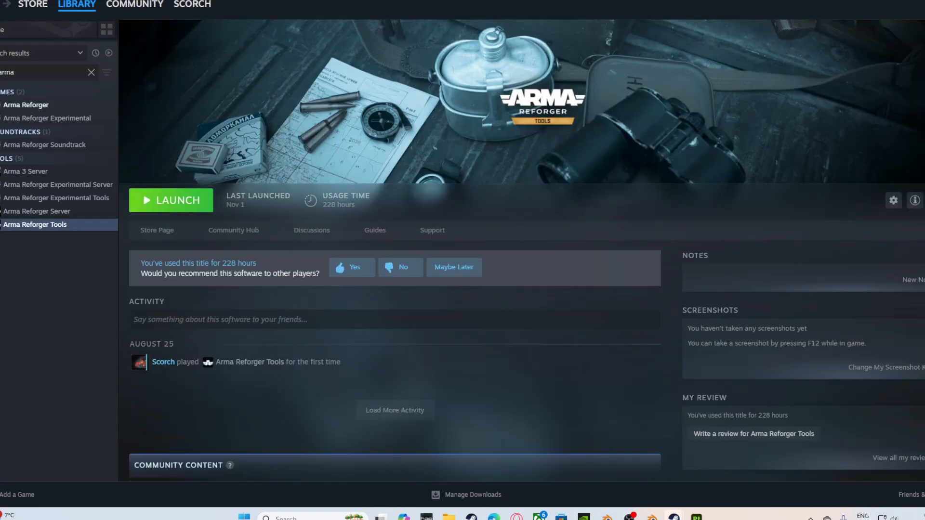
click(171, 200)
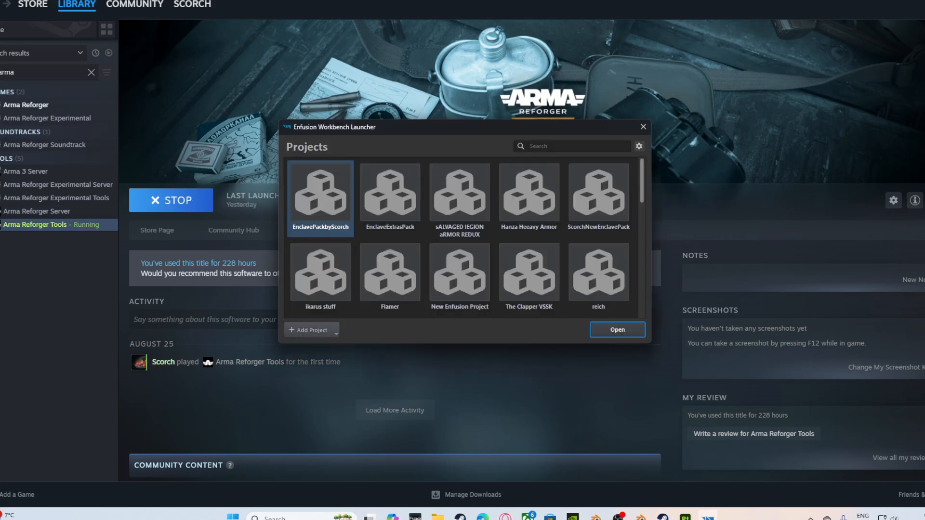
Start a new Enfusion project and name it Fallout PAs Redux.
click(336, 332)
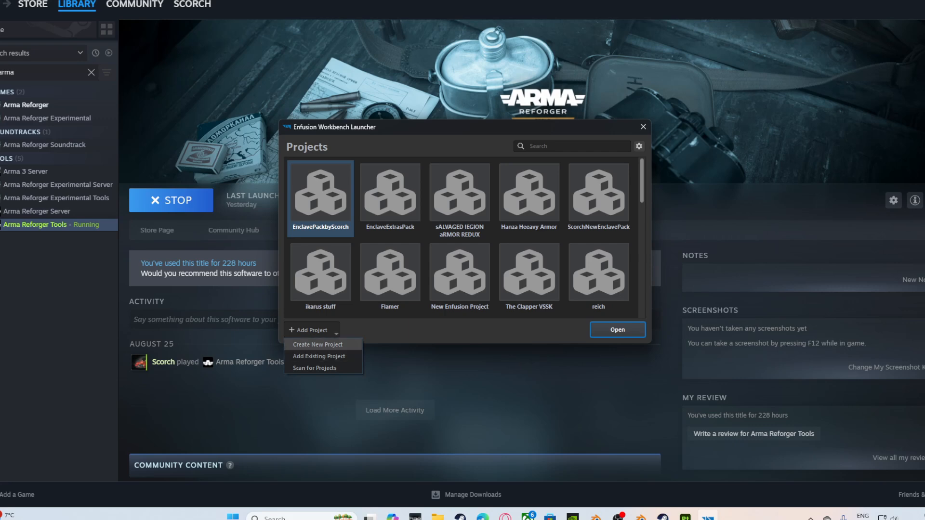
click(317, 344)
double_click(406, 147)
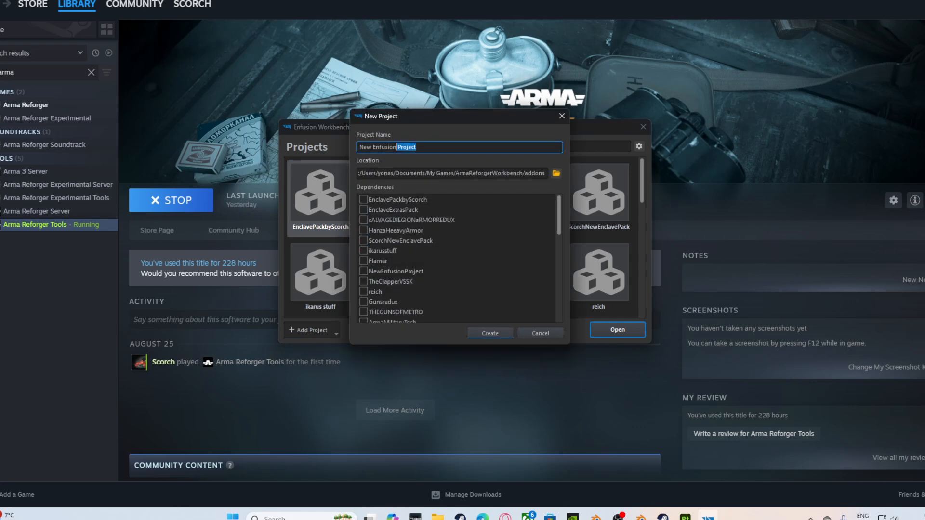
key(ctrl+a)
key(BackSpace)
text(F)
text(allout)
text( PAs)
text( Revised)
key(BackSpace)
key(BackSpace)
key(BackSpace)
key(BackSpace)
key(BackSpace)
text(dux)
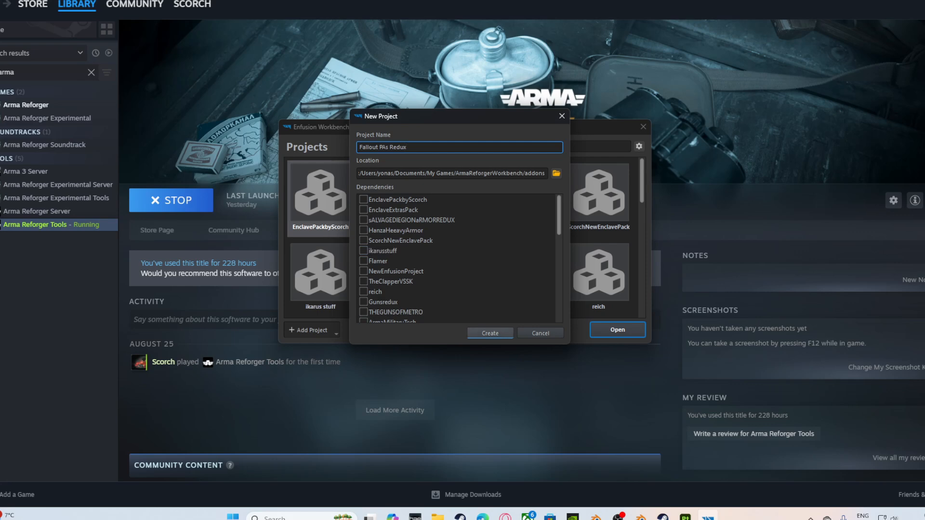
Look through the available dependencies for the new project, then cancel its creation.
scroll(458, 199, down, 2)
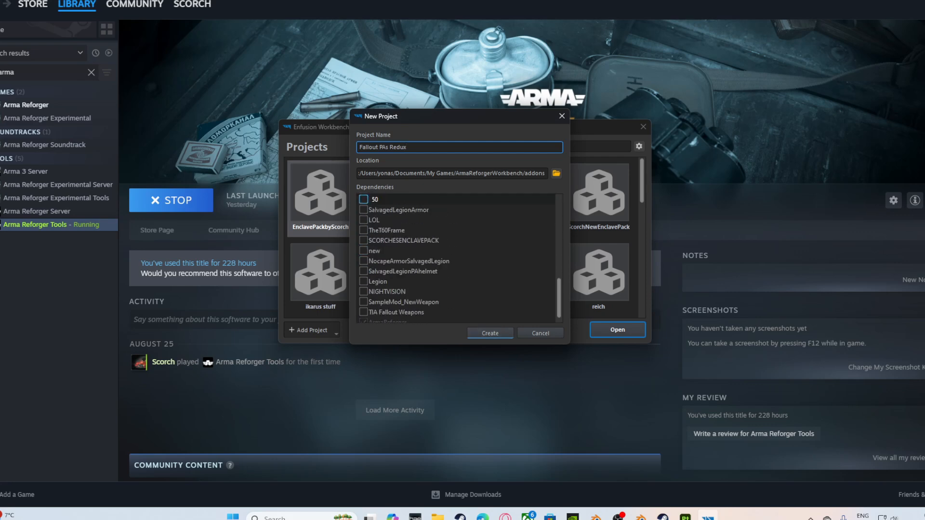
scroll(458, 199, down, 1)
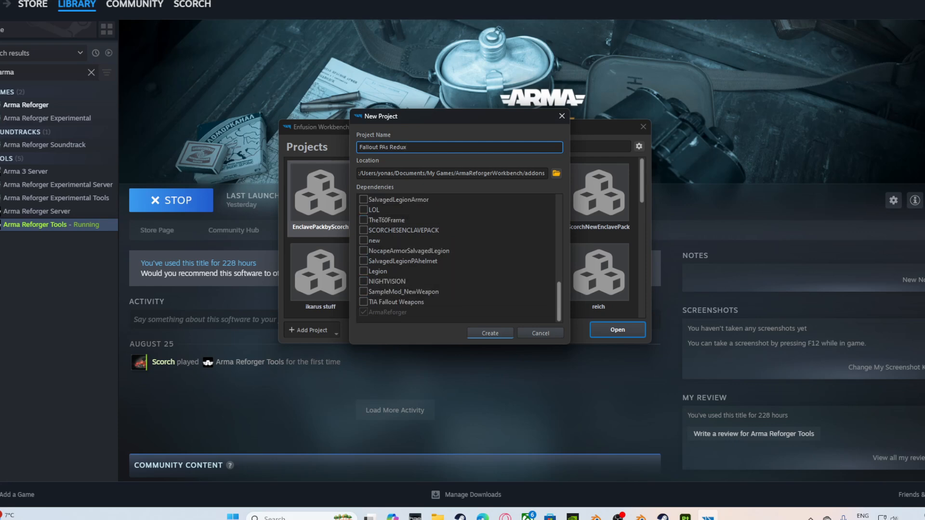
click(562, 116)
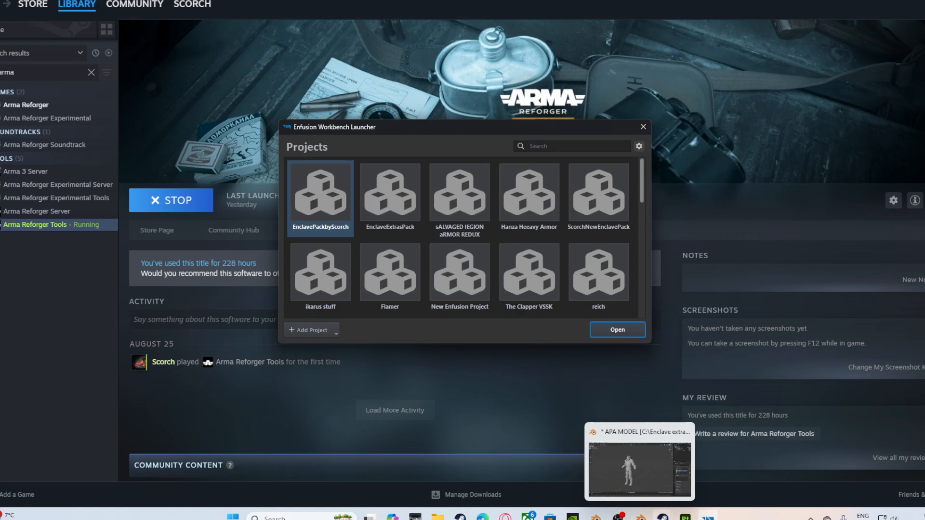
Close the Enfusion Workbench Launcher.
mouse_move(685, 516)
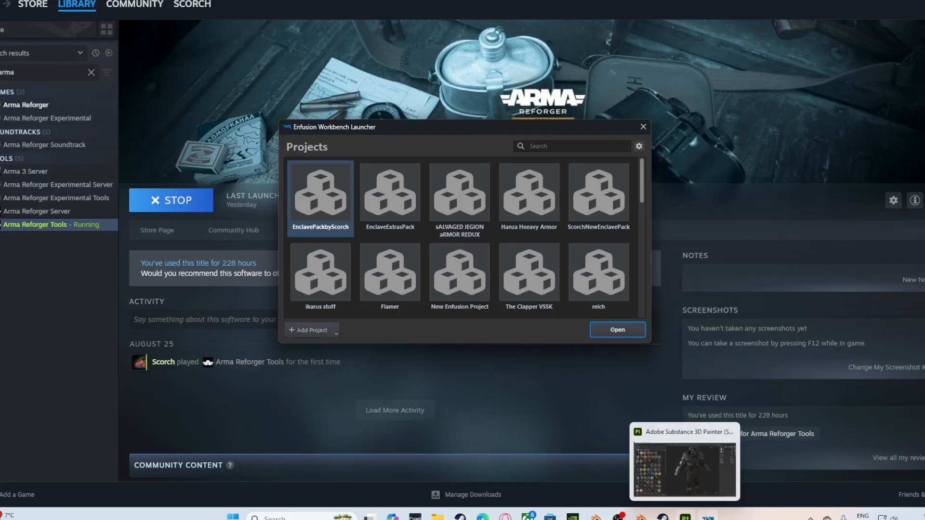
mouse_move(617, 517)
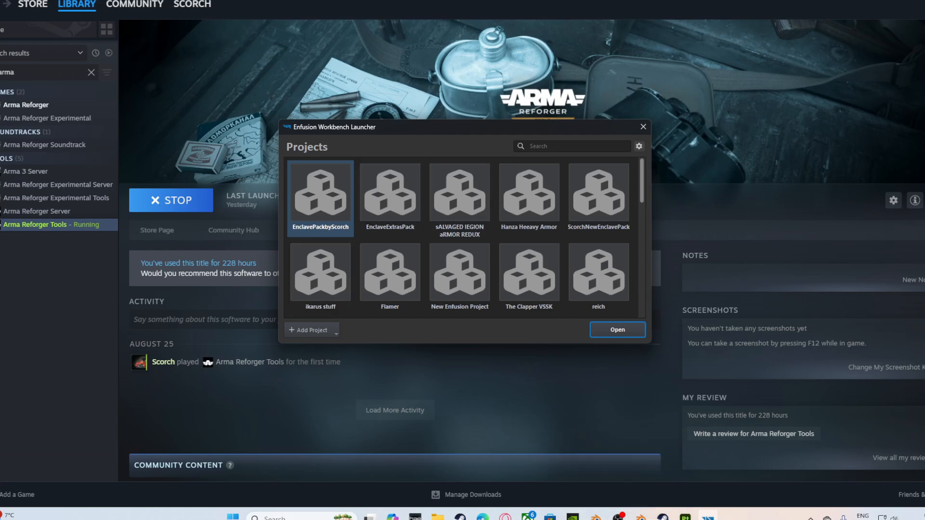
drag(472, 127, 490, 125)
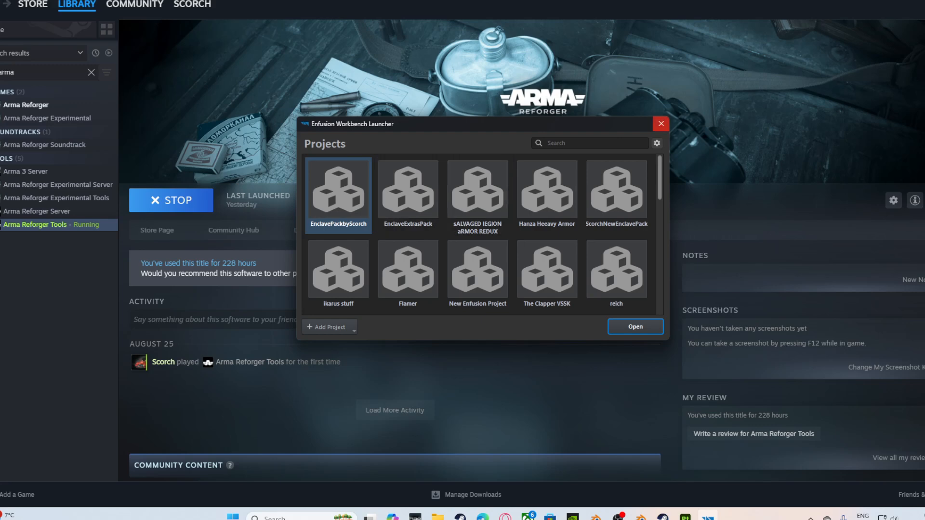
click(661, 123)
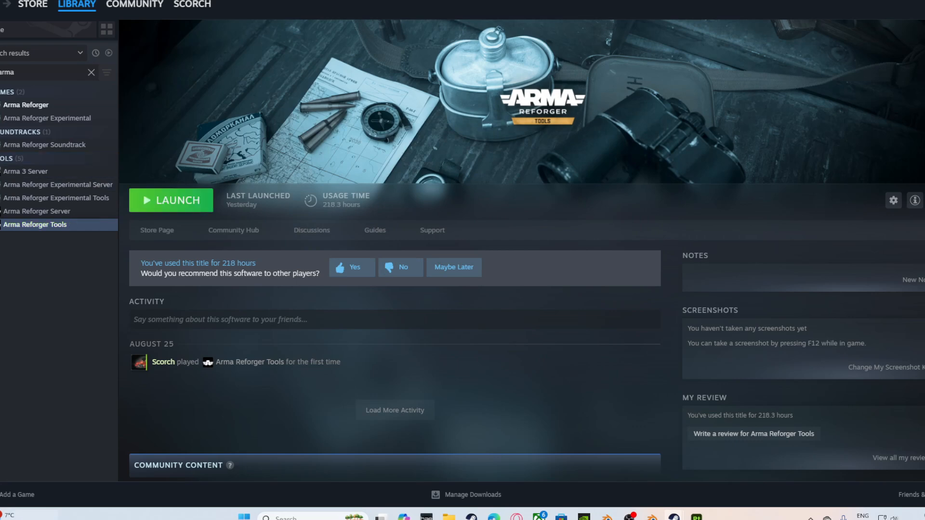
Launch the Arma Reforger game from the Steam library and continue past its title screen.
click(58, 171)
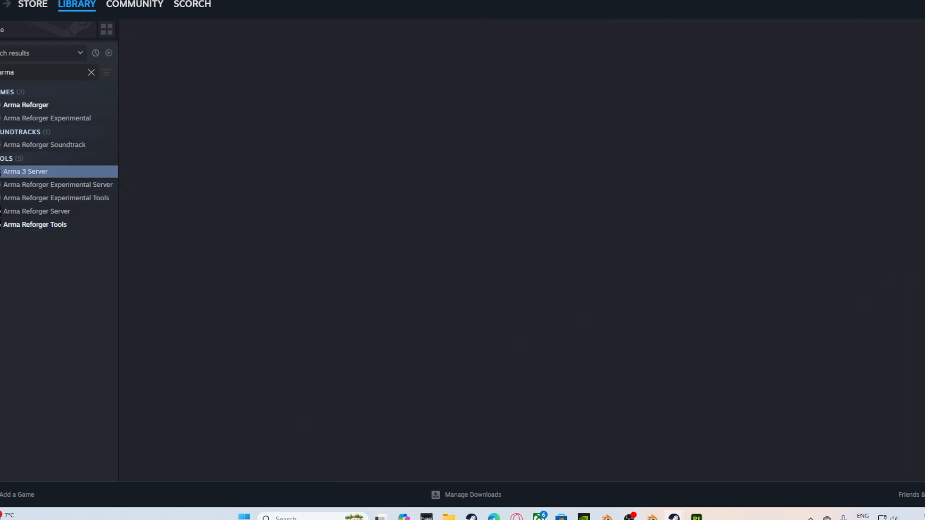
click(58, 145)
click(48, 105)
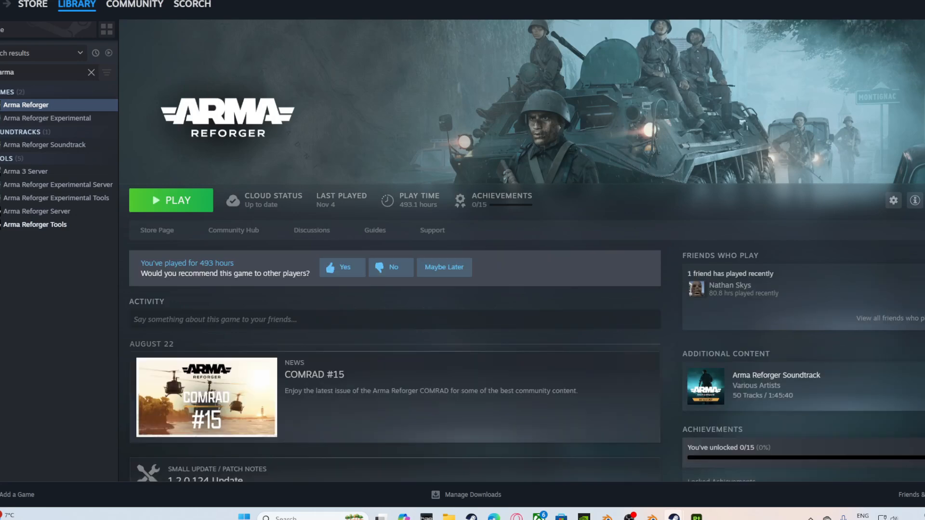
click(171, 201)
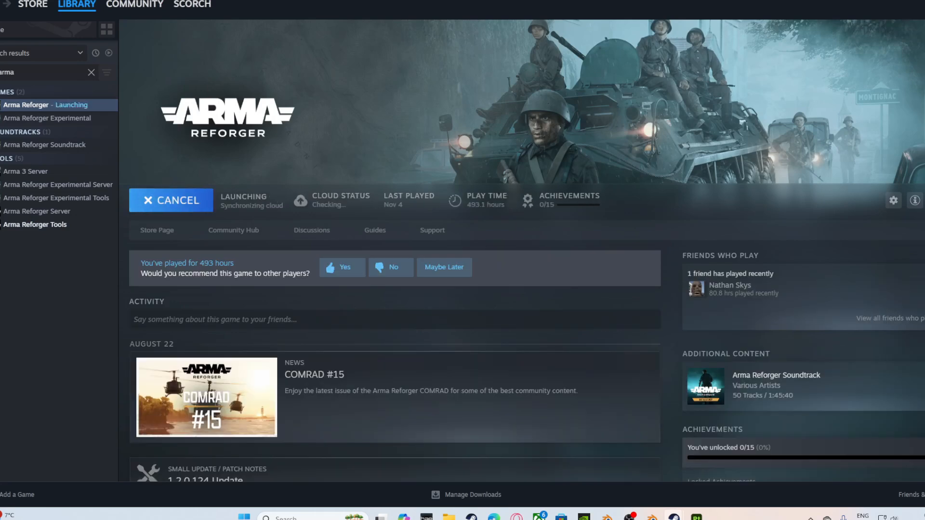
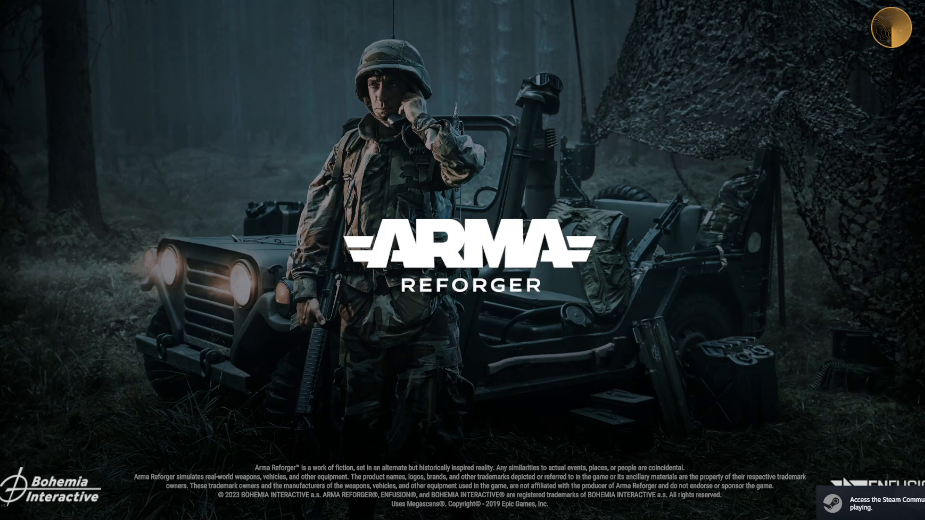
key(Return)
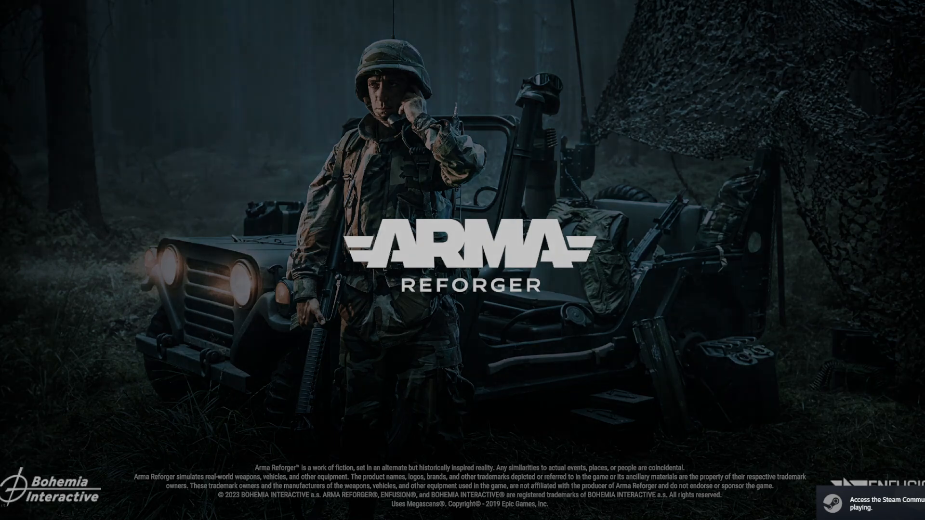
Open the game's Workshop and check the enabled mods and the downloaded mods.
key(Down)
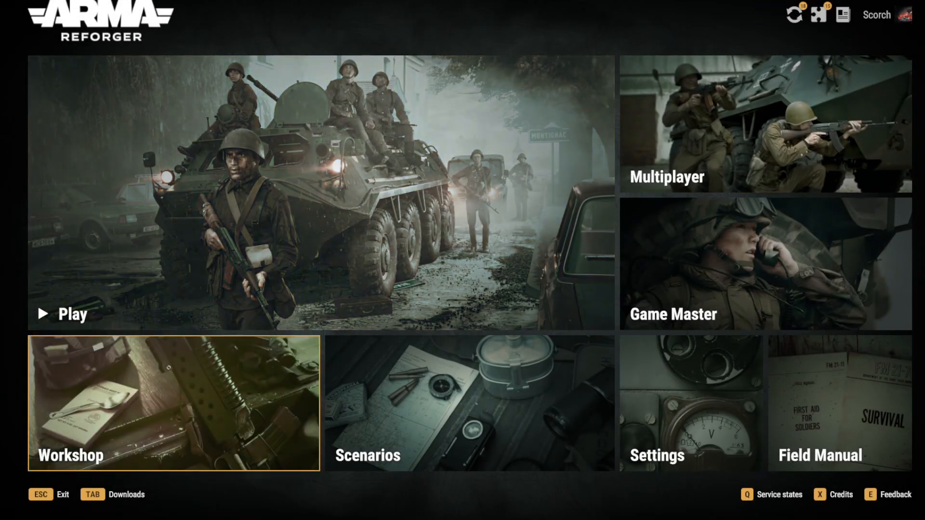
key(Return)
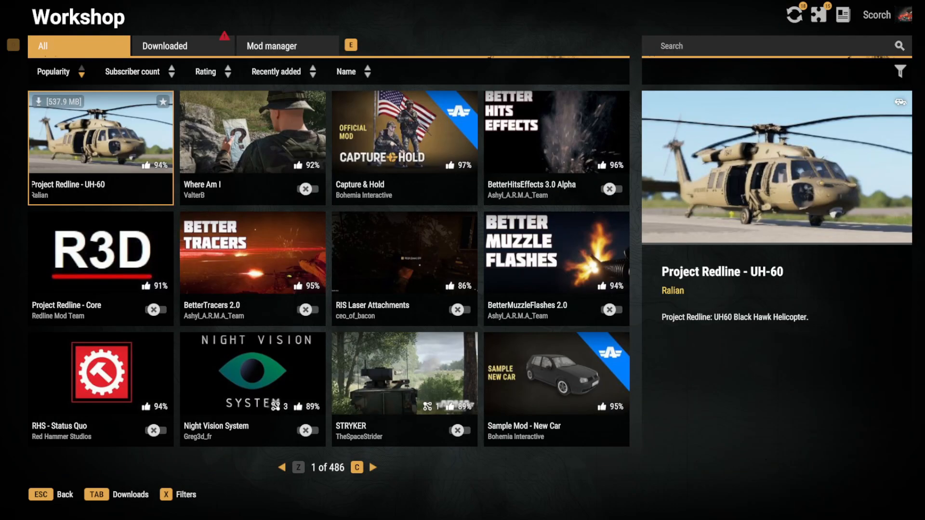
mouse_move(309, 430)
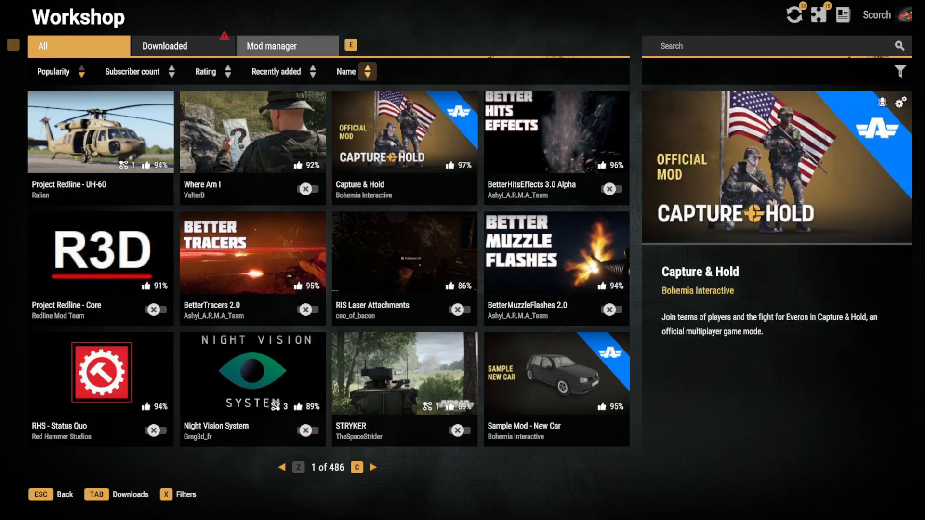
click(288, 46)
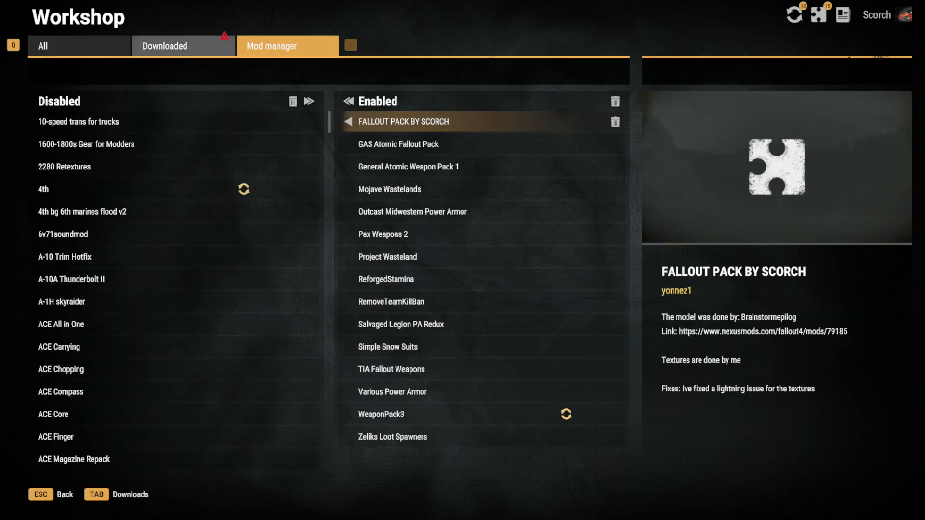
key(q)
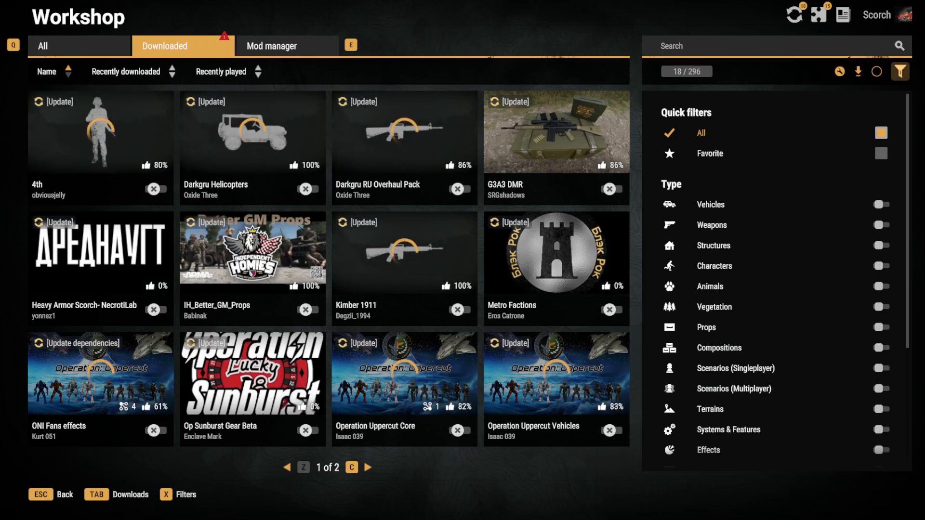
Search all Workshop mods for Vision and look through the matching mods.
key(q)
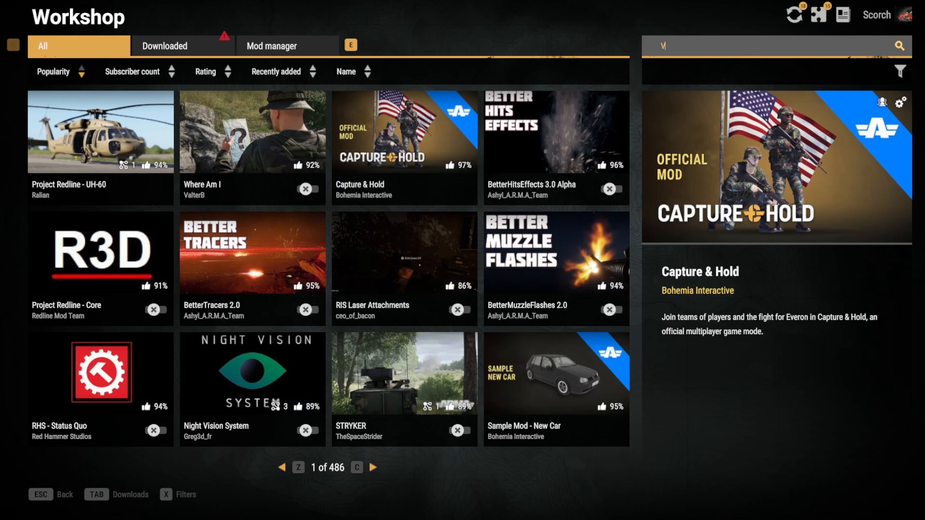
key(Return)
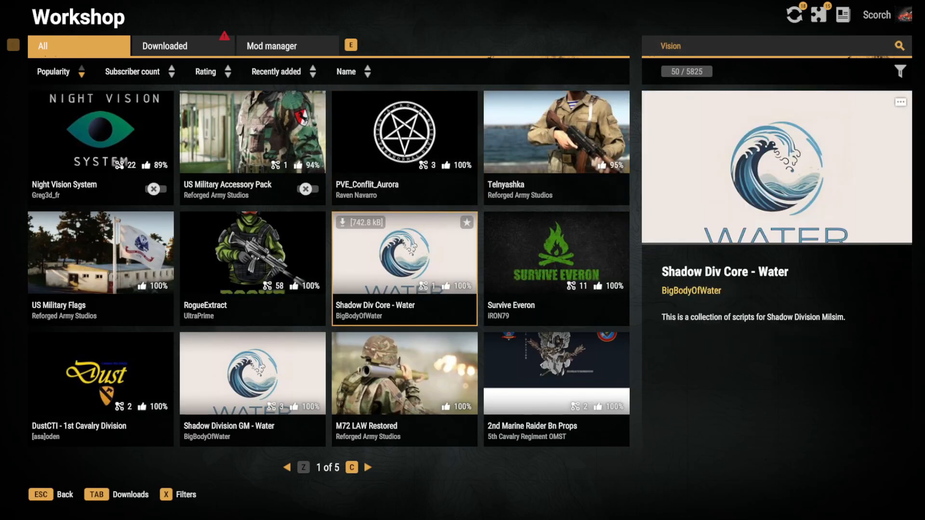
scroll(404, 265, down, 4)
scroll(405, 265, up, 1)
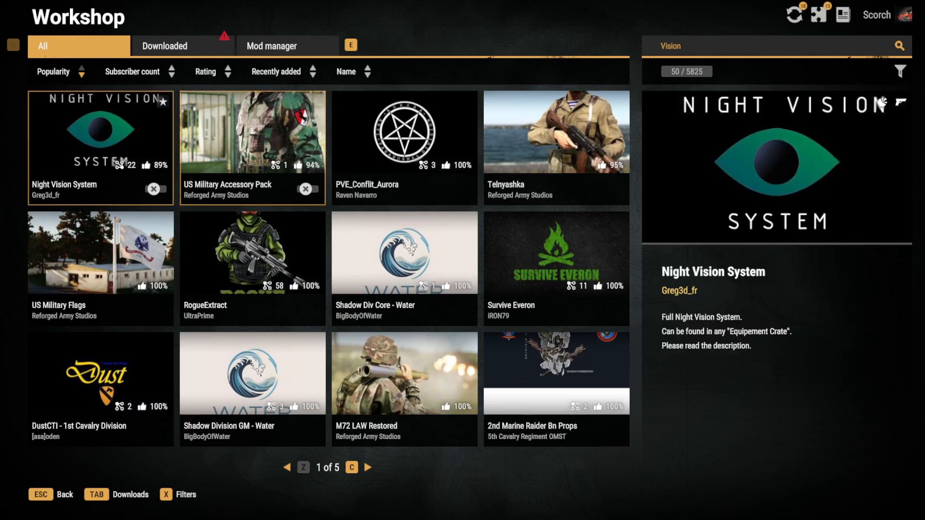
Open the Night Vision System mod page, view its preview images full size, and leave the page.
click(110, 149)
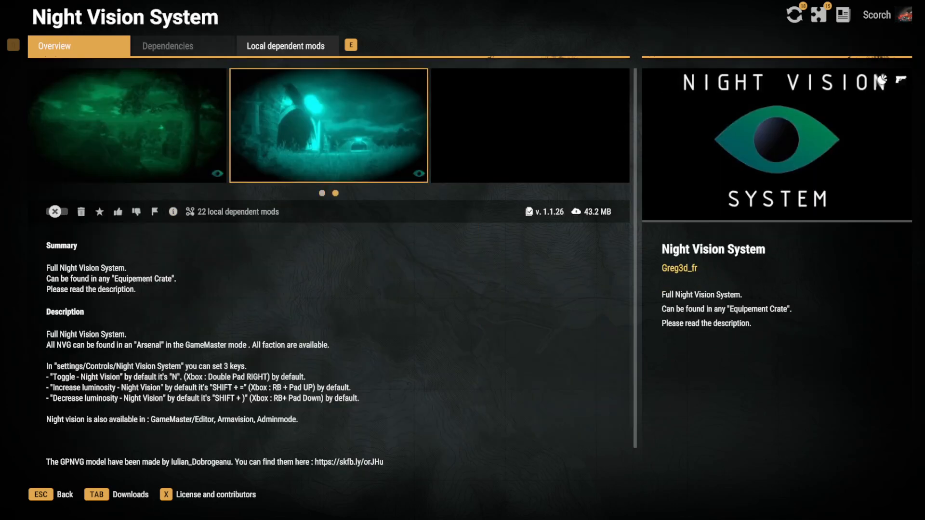
key(Return)
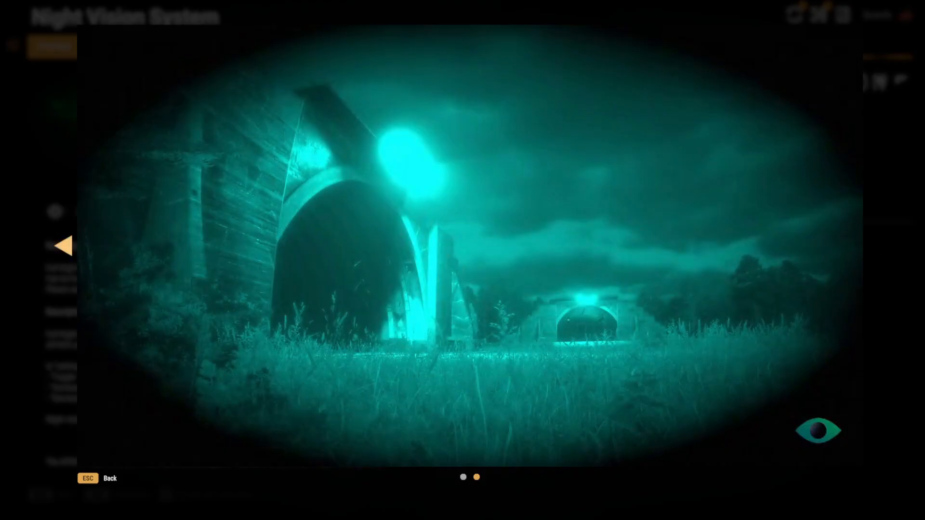
key(Left)
key(Right)
key(Escape)
key(Escape)
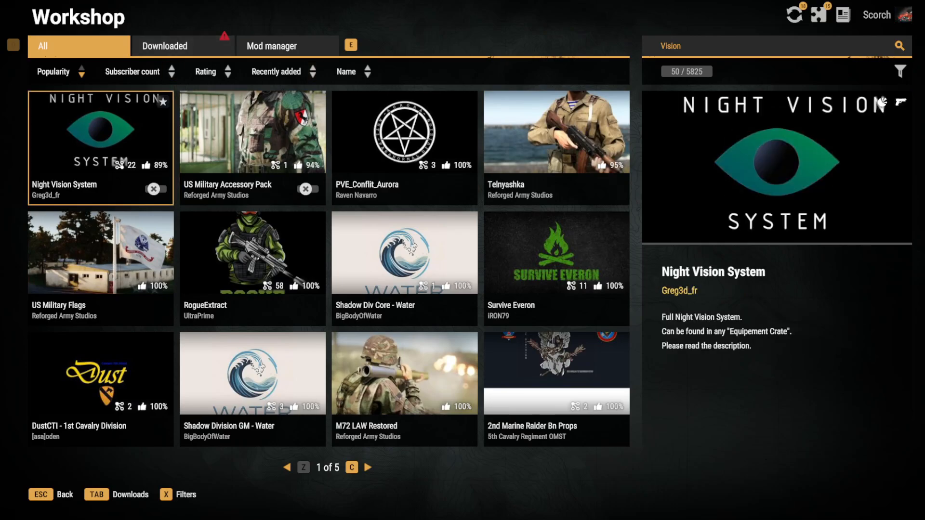
key(Escape)
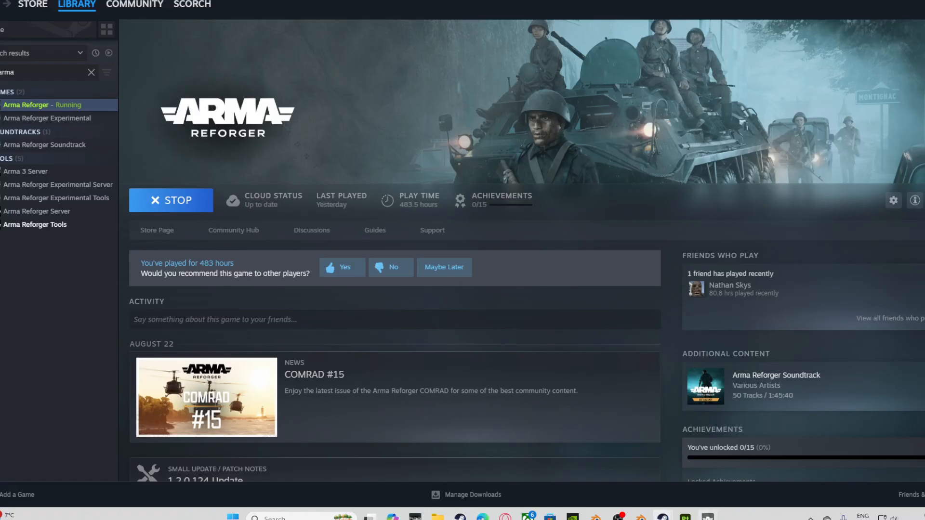
Open File Explorer and go to the ArmaReforger folder inside the user's Documents\My Games on the C: drive.
mouse_move(708, 516)
click(437, 517)
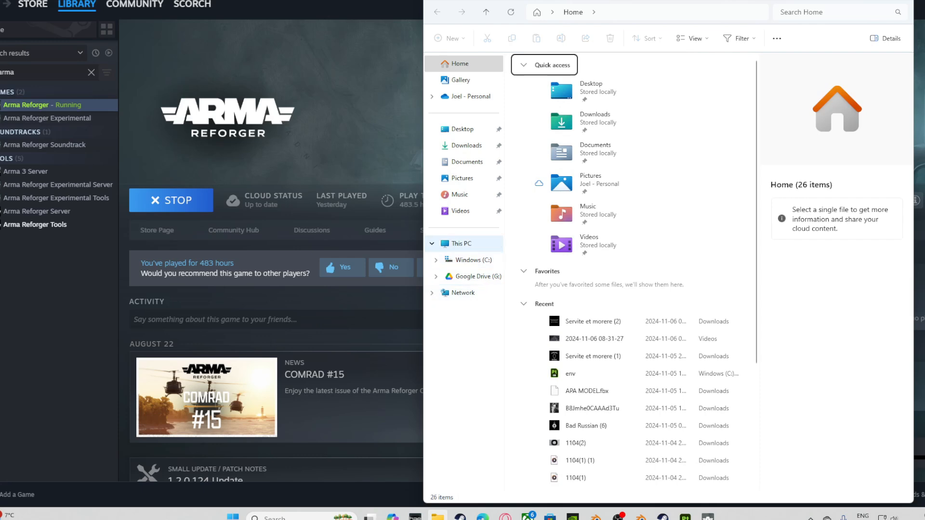
click(462, 243)
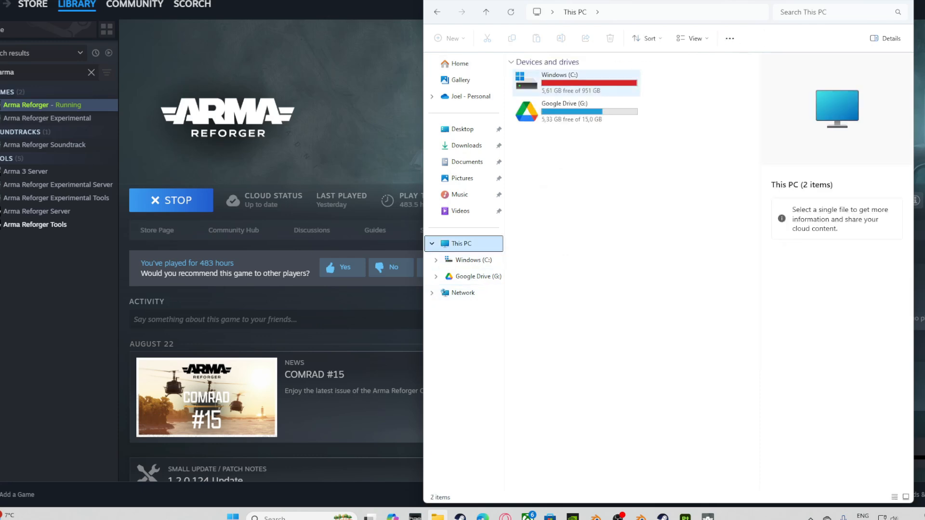
double_click(573, 84)
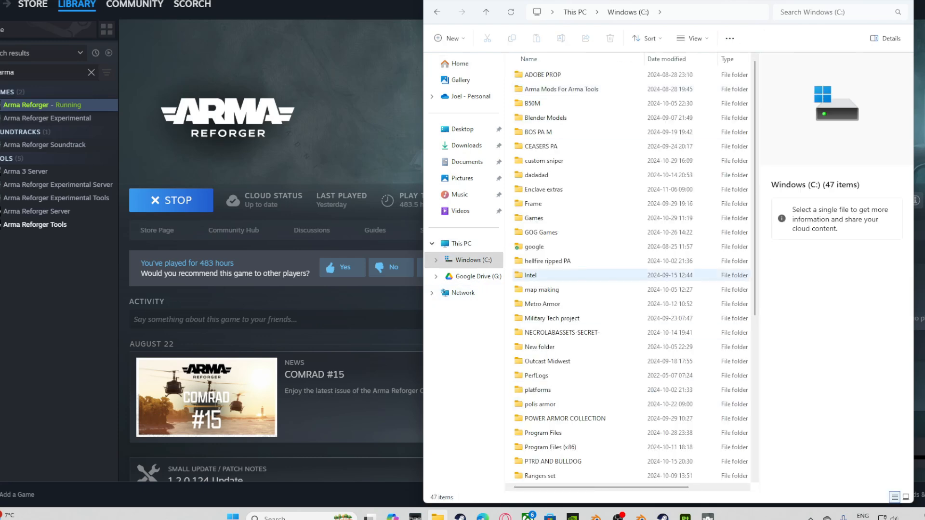
scroll(531, 275, down, 5)
double_click(540, 333)
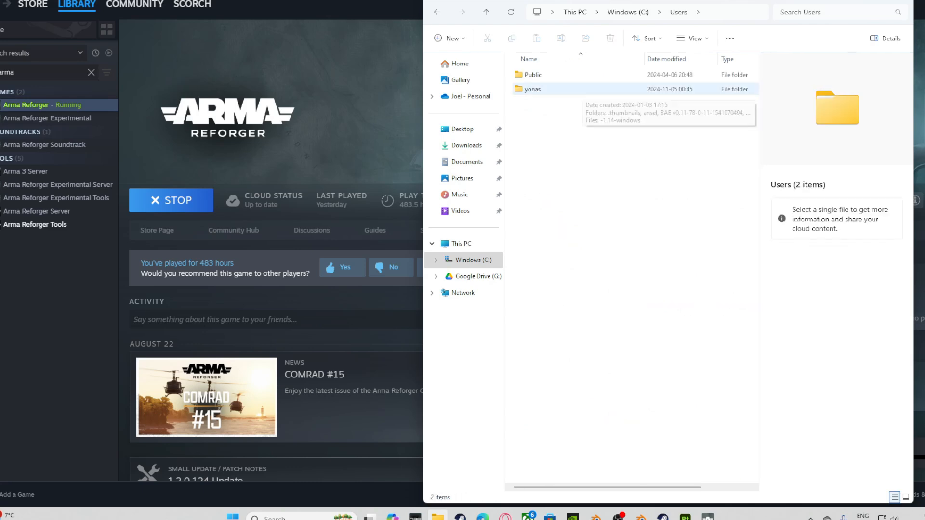
double_click(532, 89)
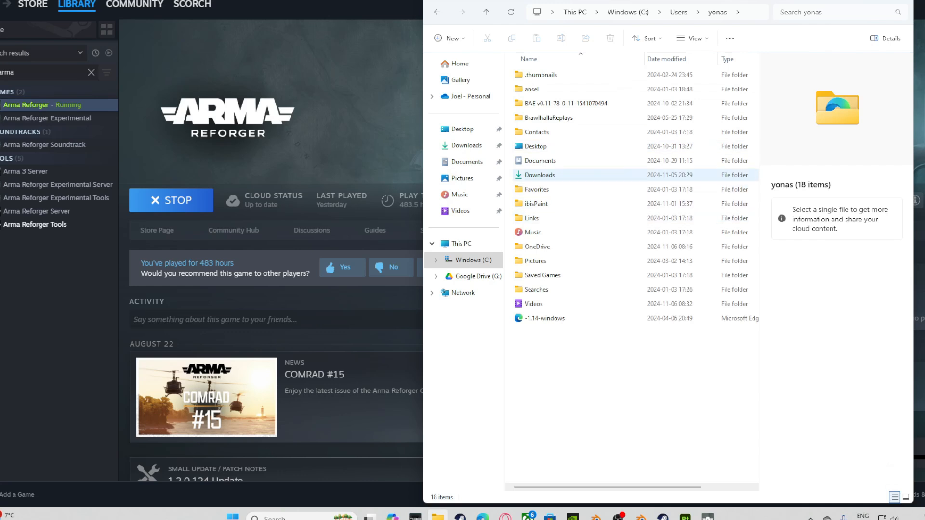
double_click(540, 161)
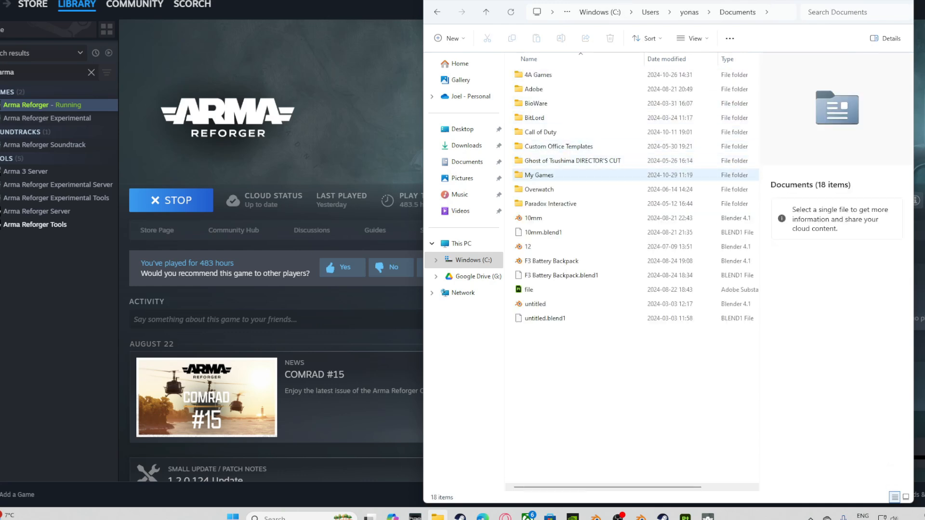
double_click(539, 175)
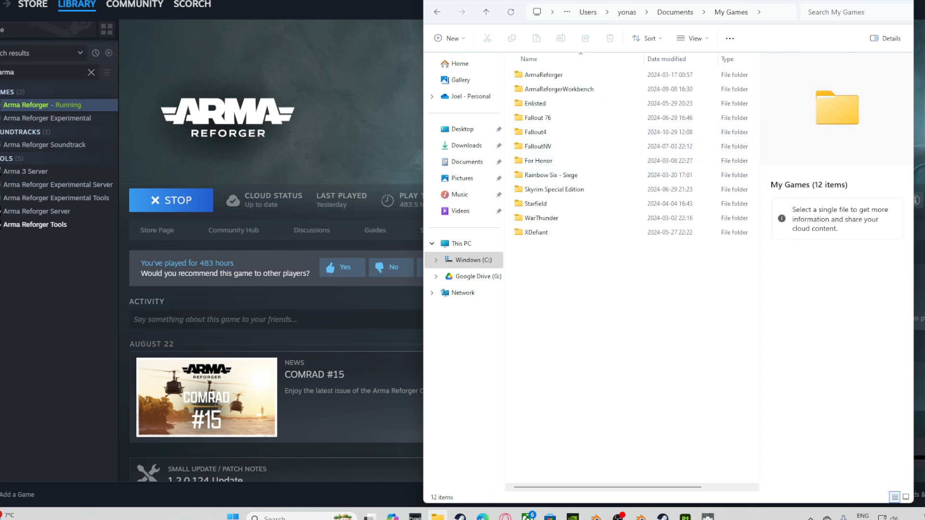
double_click(543, 75)
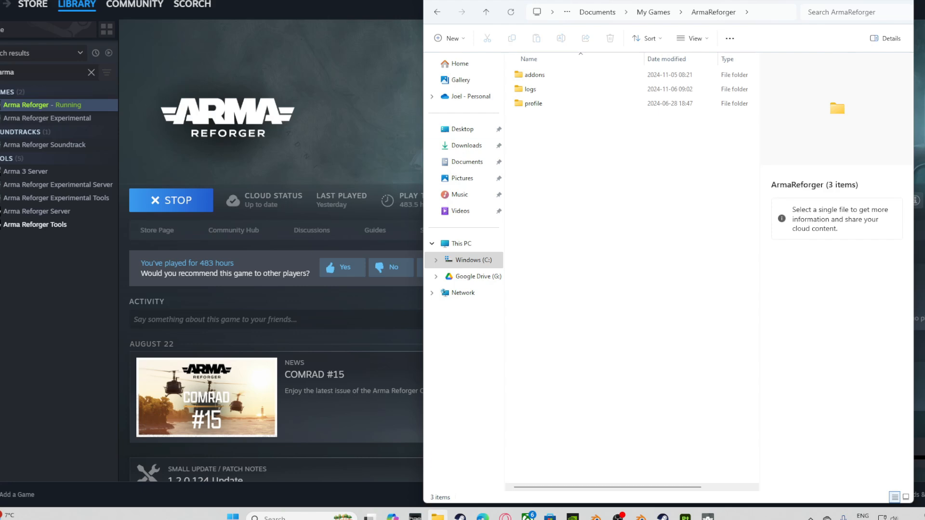
Duplicate the ArmaReforger folder view and split it into a separate window beside the original.
right_click(438, 517)
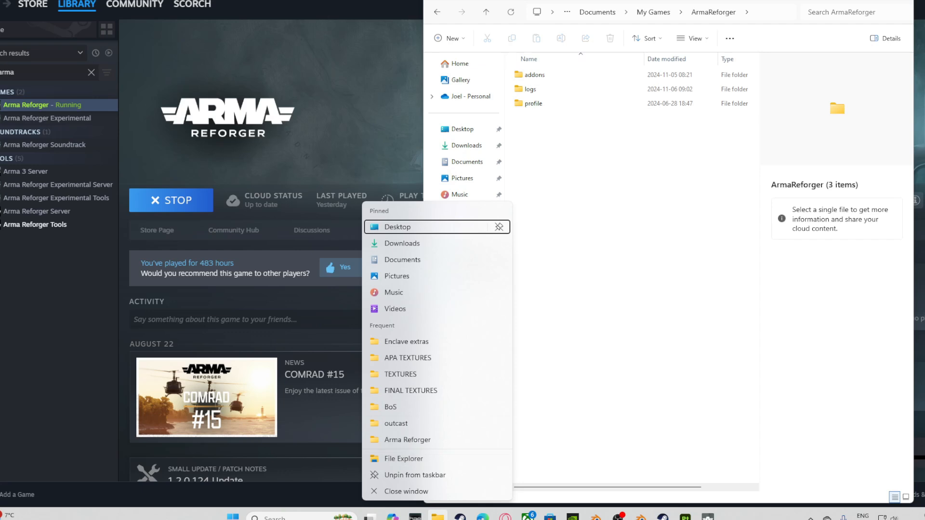
right_click(519, 1)
click(561, 55)
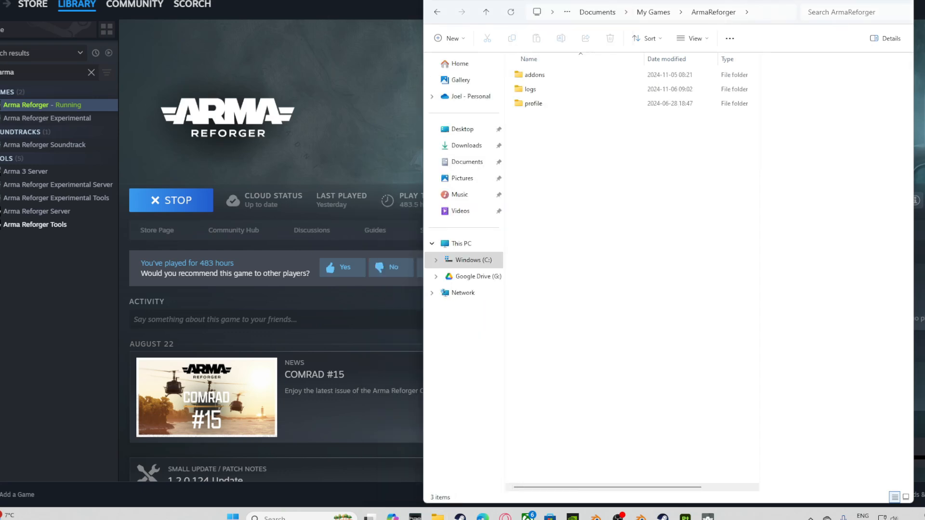
drag(602, 0, 2, 173)
click(617, 87)
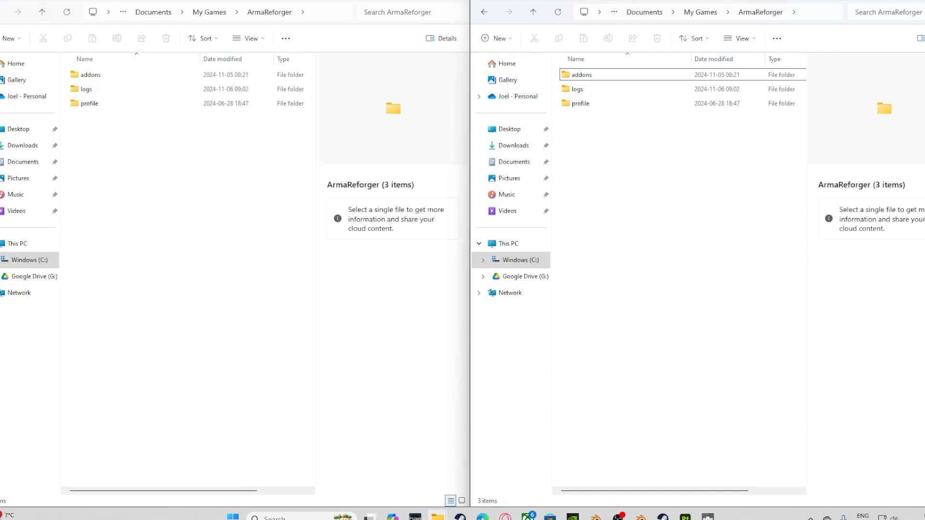
Go to the addons folder of ArmaReforgerWorkbench in one window and skim its project folders.
key(alt+Up)
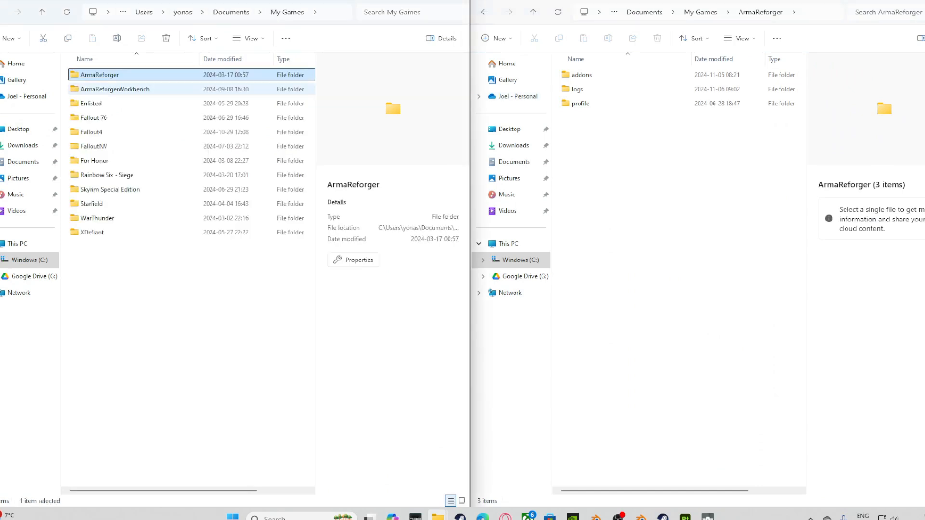
double_click(115, 89)
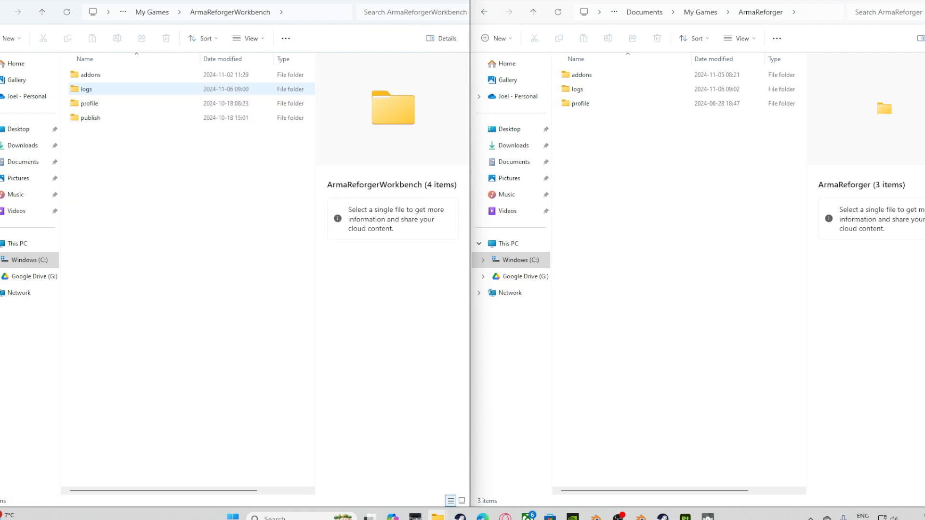
double_click(91, 74)
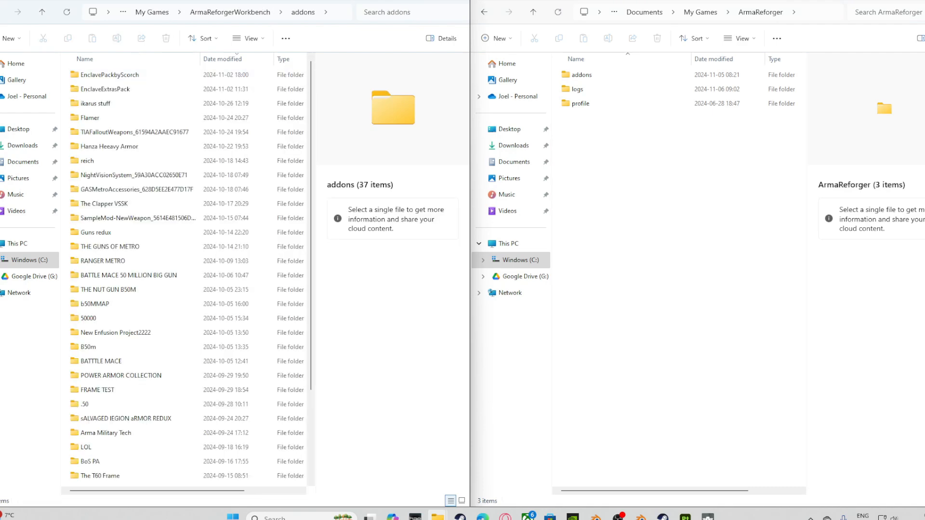
scroll(135, 108, down, 3)
scroll(135, 383, up, 3)
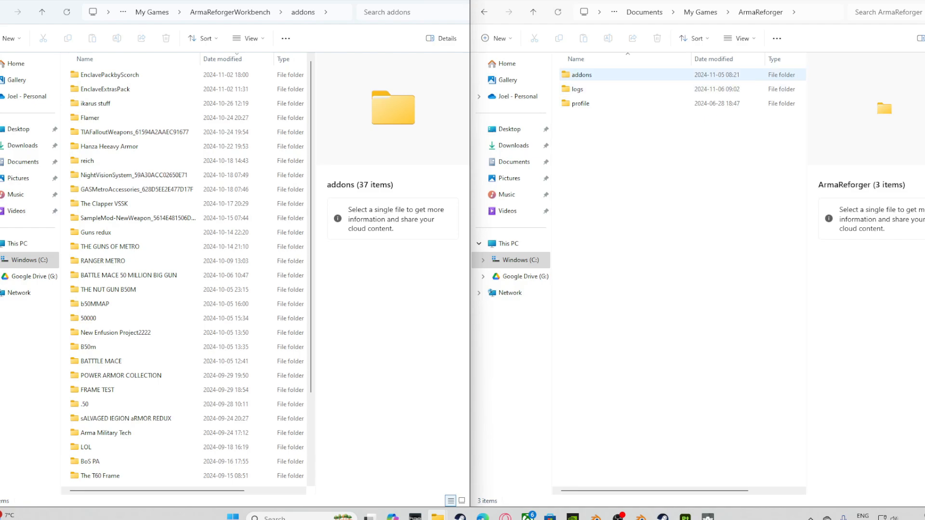
Open the addons folder of ArmaReforger in the other window and compare its mod folders with the Workbench addons.
double_click(582, 75)
scroll(626, 78, down, 20)
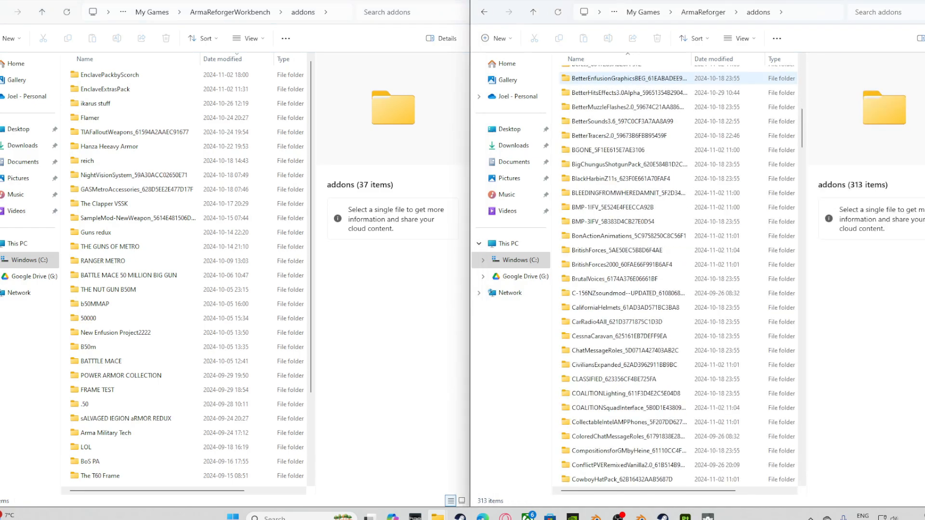
scroll(626, 78, down, 20)
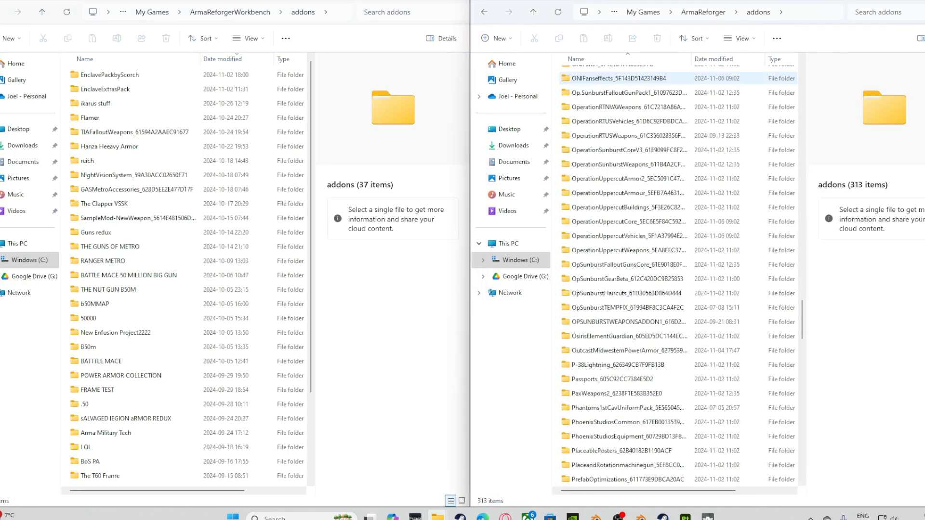
scroll(627, 78, down, 20)
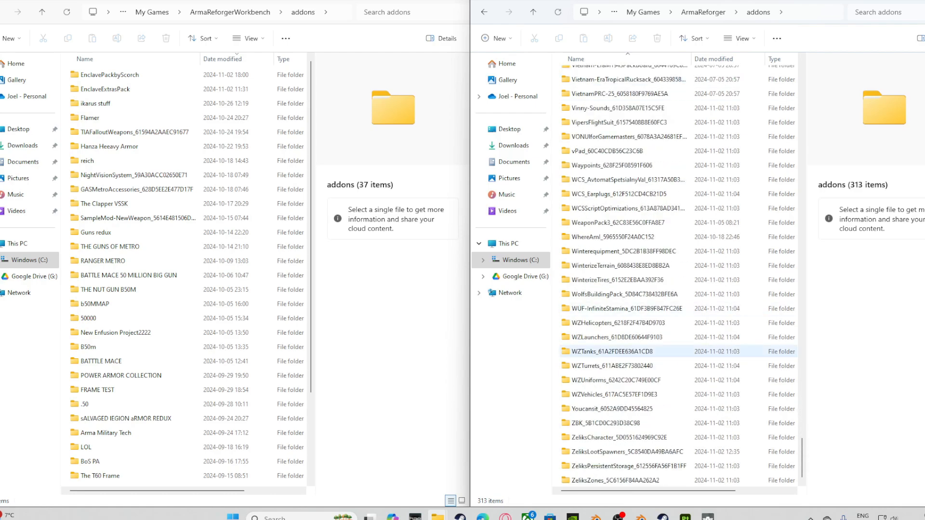
scroll(674, 274, up, 20)
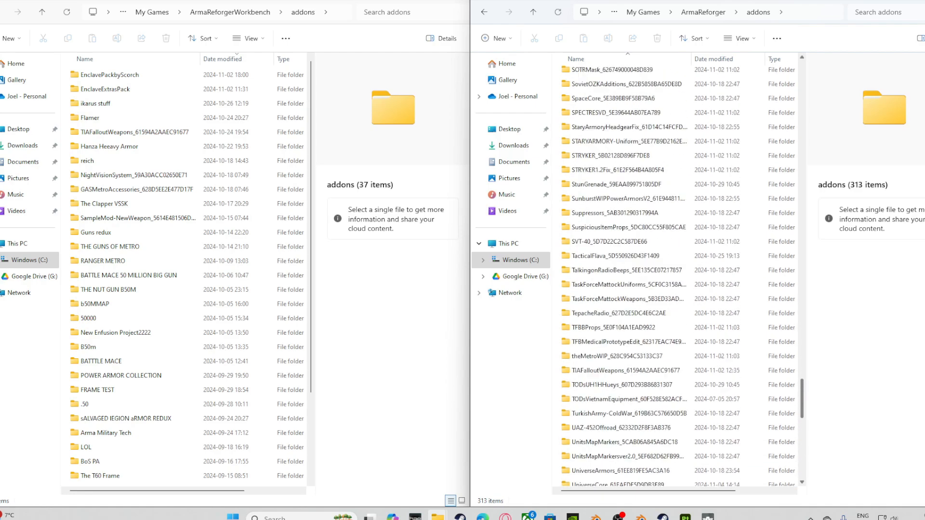
scroll(675, 274, up, 20)
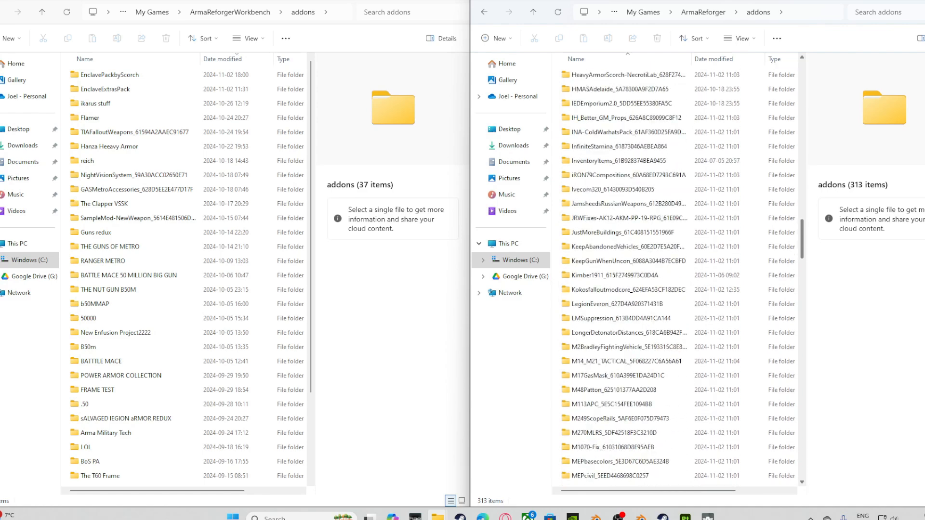
scroll(674, 275, up, 8)
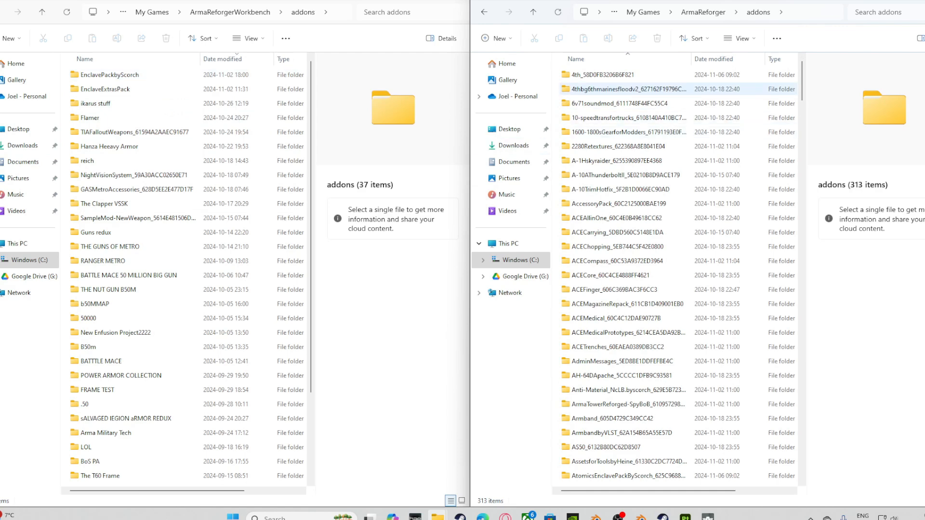
scroll(135, 251, down, 1)
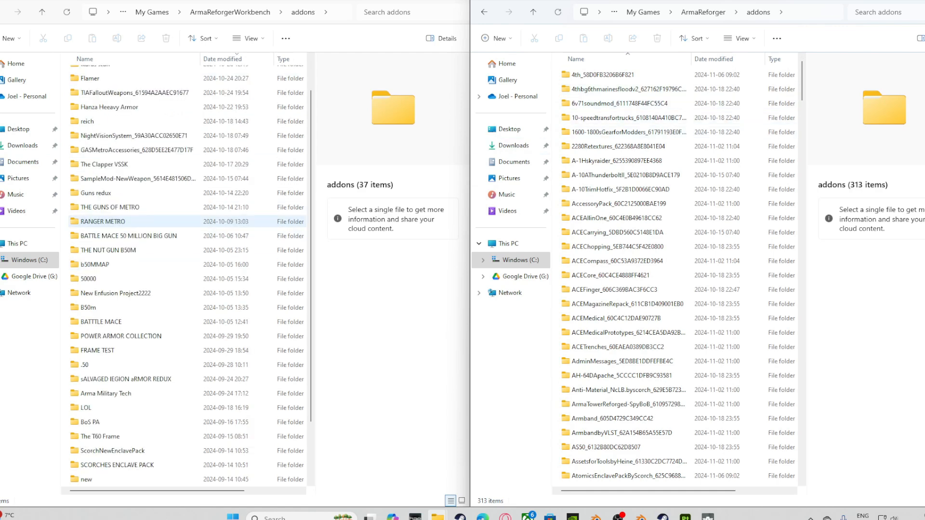
scroll(135, 221, down, 2)
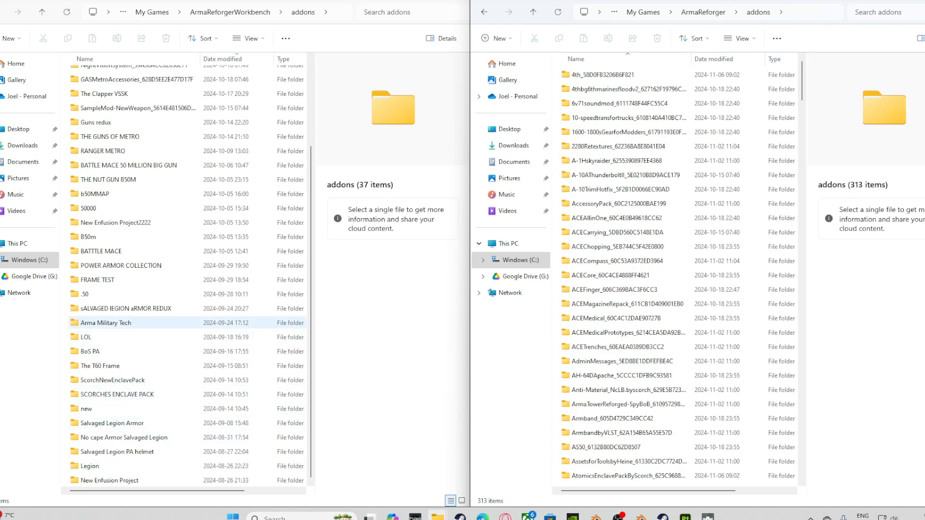
scroll(135, 263, up, 3)
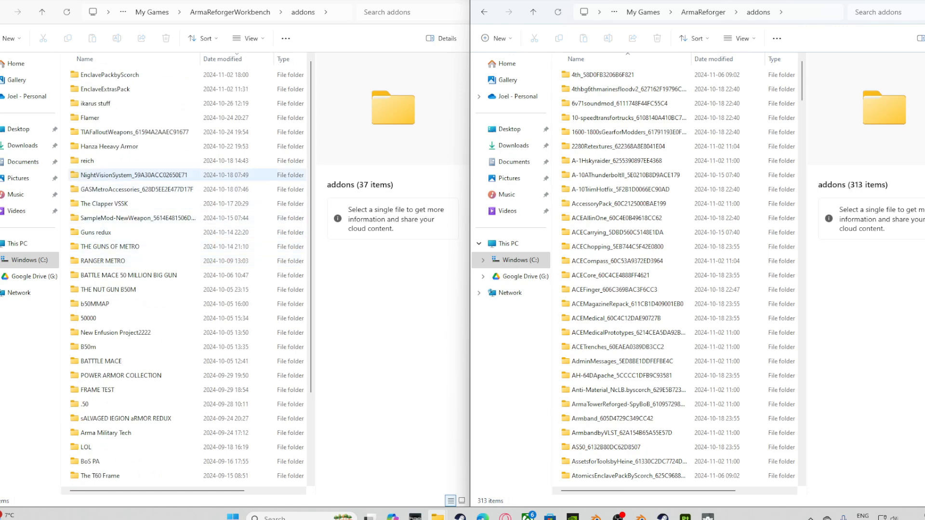
Search the ArmaReforger addons folder for night and select the NightVisionSystem_59A30ACC02650E71 folder.
scroll(627, 236, down, 10)
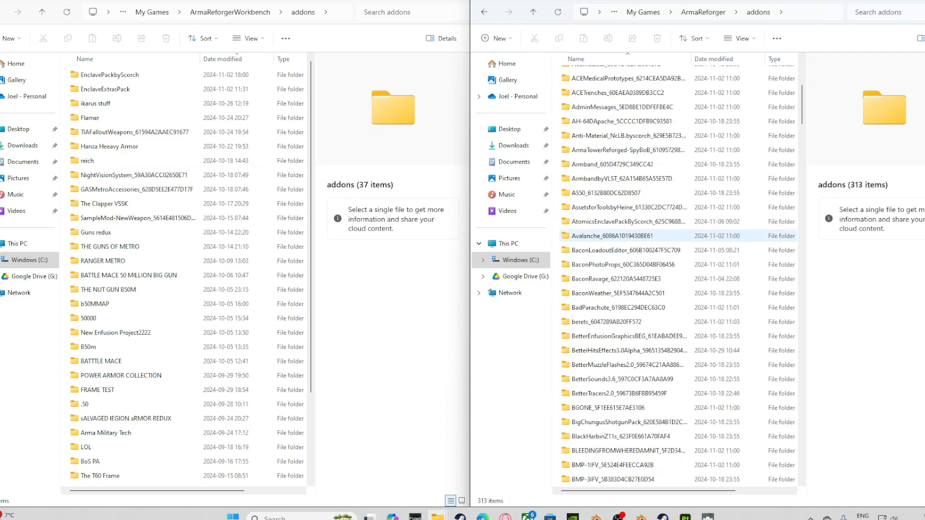
scroll(626, 236, down, 20)
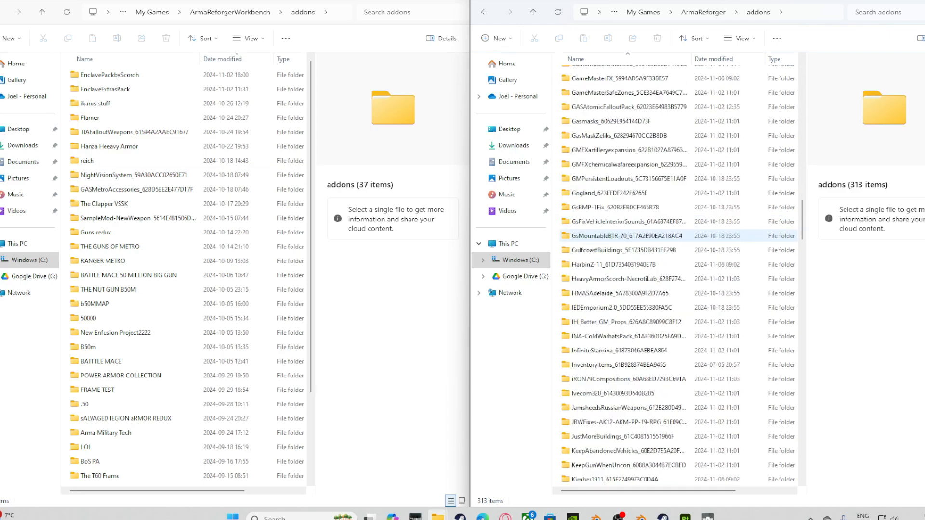
scroll(626, 236, down, 6)
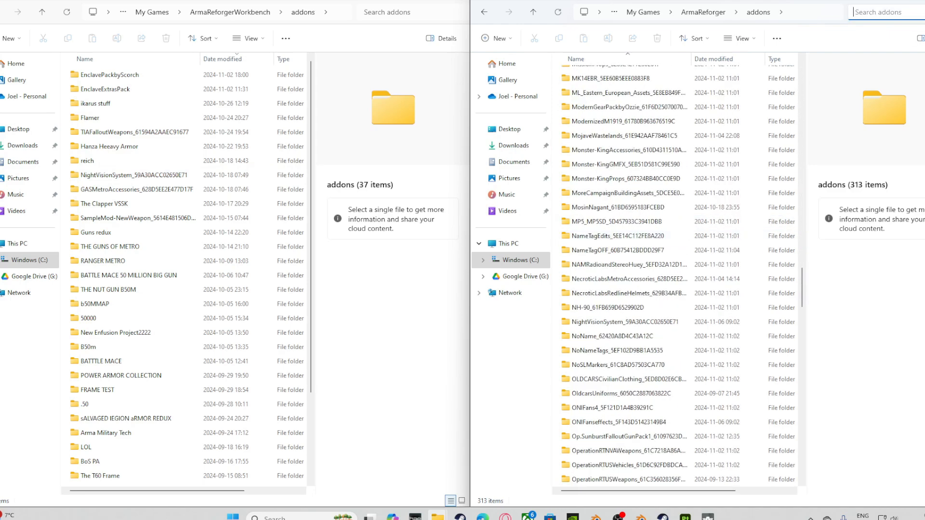
text(night)
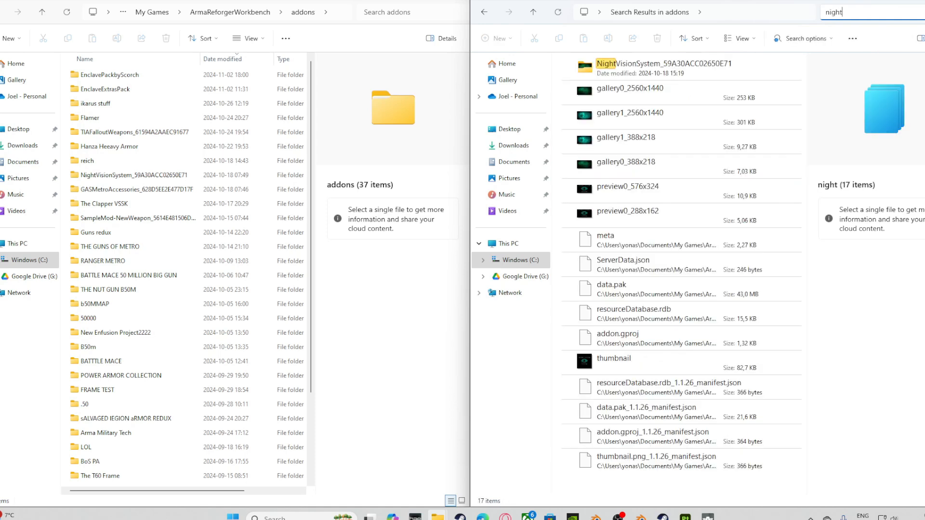
click(663, 68)
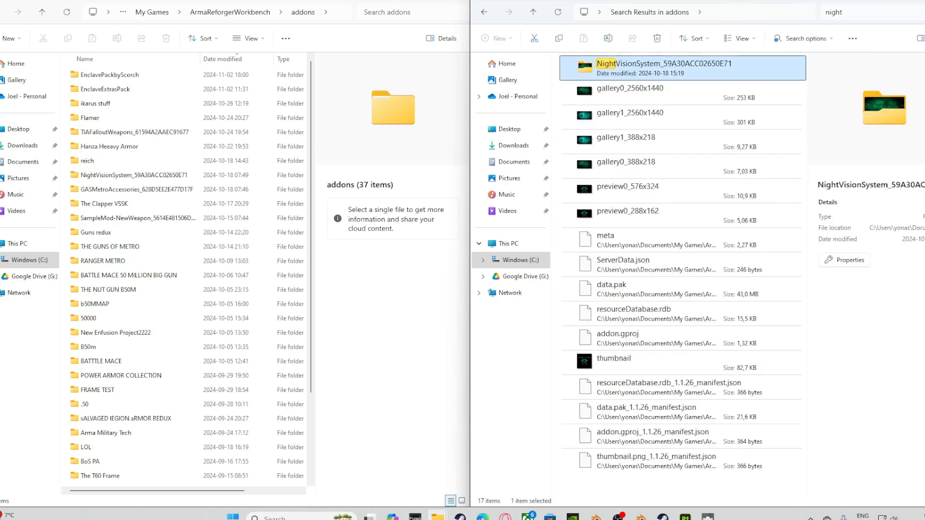
drag(664, 68, 705, 78)
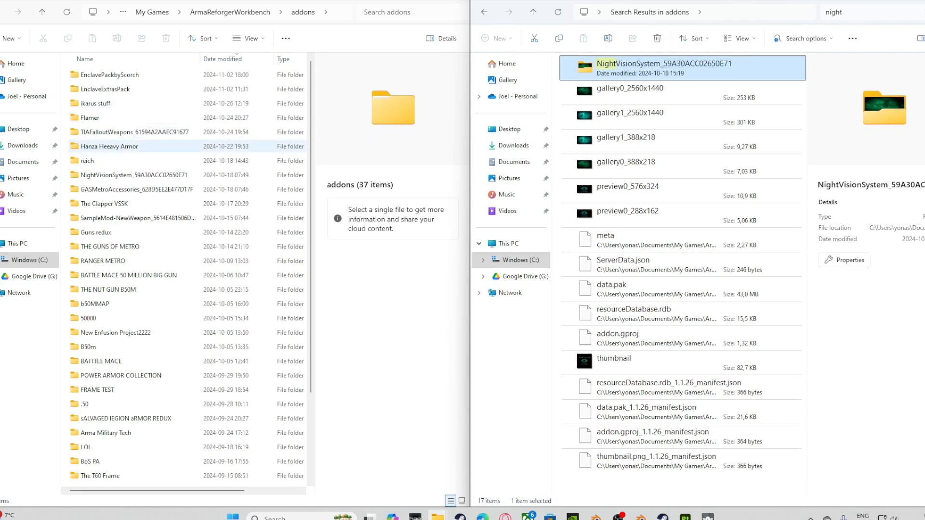
Close both File Explorer windows and stop the running Arma Reforger game from the Steam library.
click(924, 0)
click(458, 0)
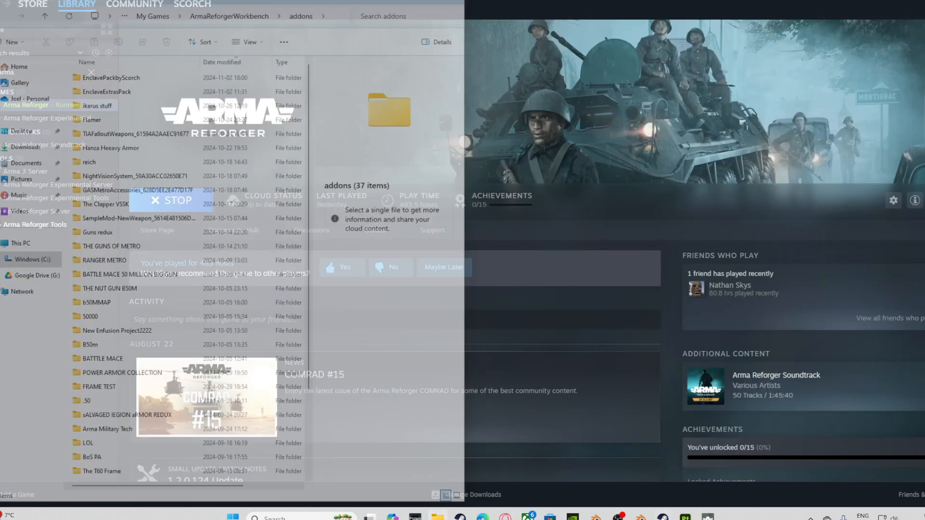
mouse_move(707, 518)
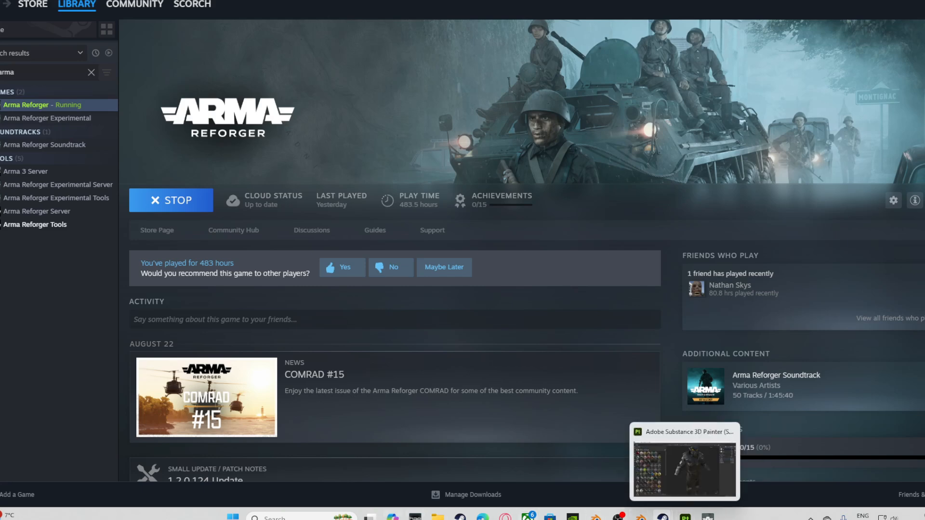
click(298, 518)
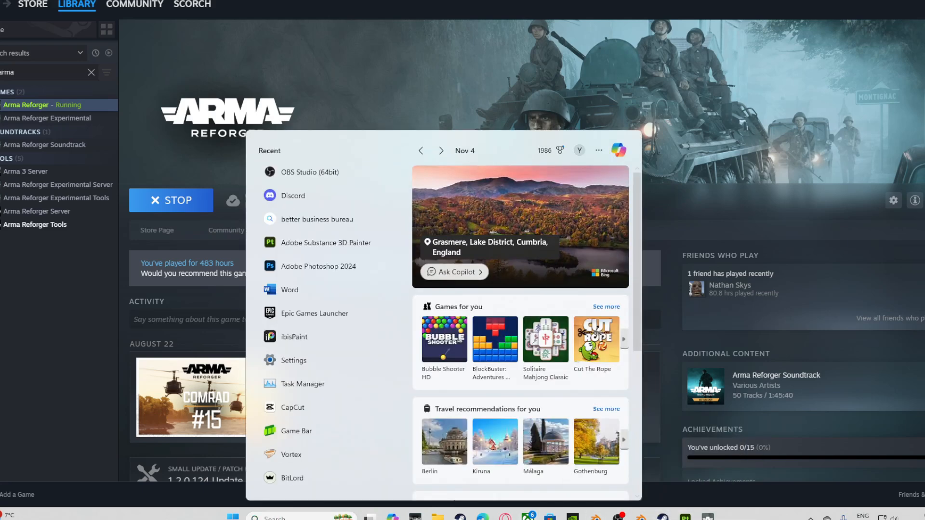
click(663, 517)
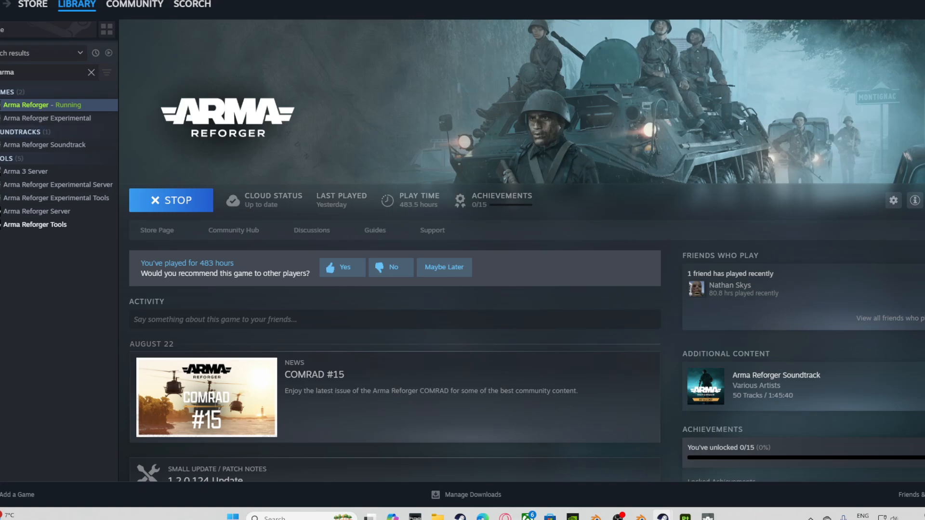
click(171, 200)
click(444, 269)
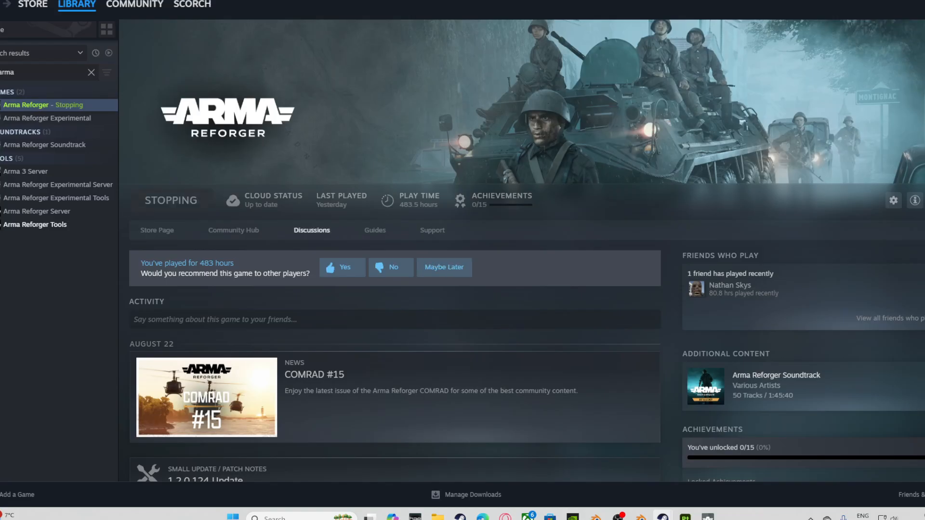
Launch Arma Reforger Tools and start a new project named Fallout Redux in the Workbench launcher.
click(36, 224)
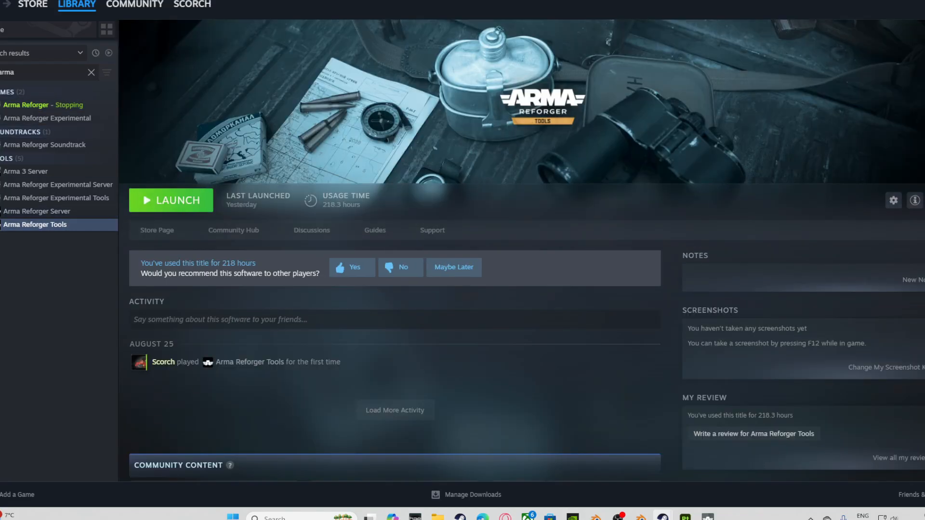
click(171, 200)
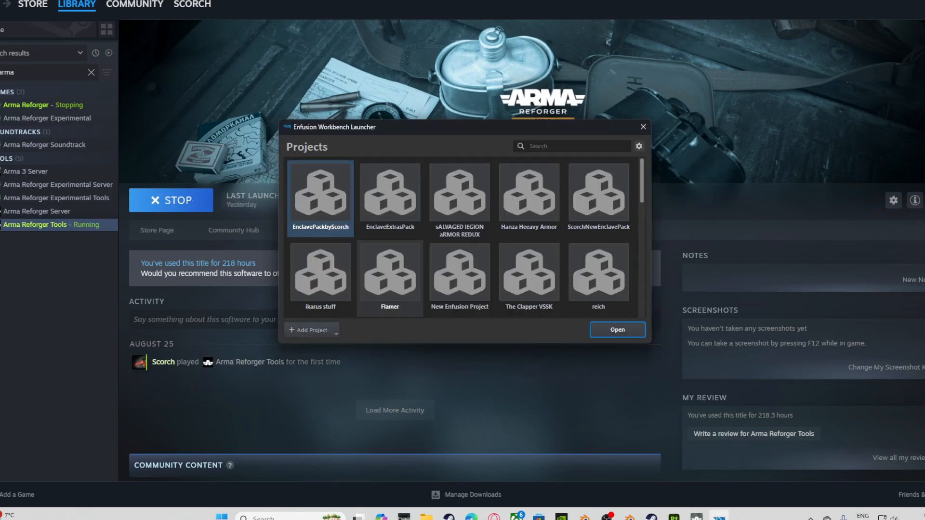
click(310, 330)
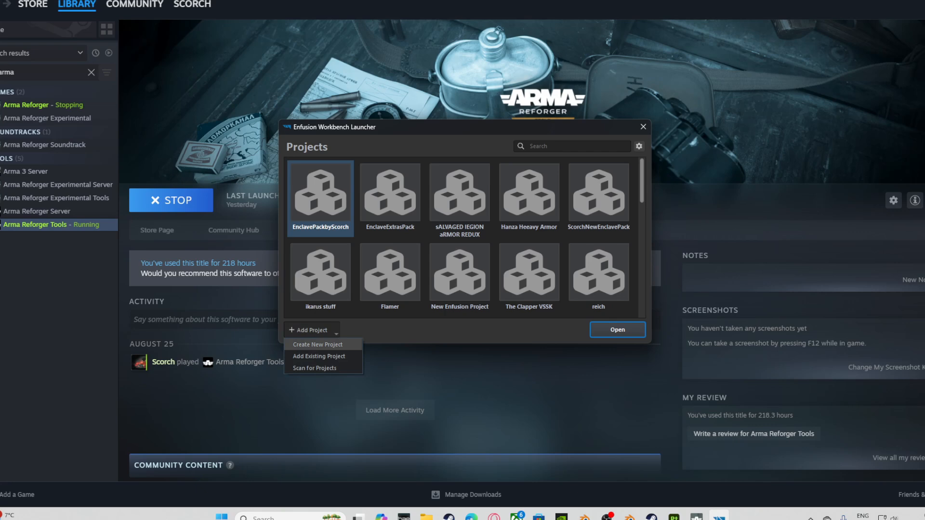
click(318, 344)
key(BackSpace)
key(BackSpace)
key(BackSpace)
key(BackSpace)
key(BackSpace)
key(BackSpace)
key(BackSpace)
key(BackSpace)
key(BackSpace)
key(BackSpace)
key(BackSpace)
key(BackSpace)
key(BackSpace)
key(BackSpace)
key(BackSpace)
key(BackSpace)
key(BackSpace)
key(BackSpace)
key(BackSpace)
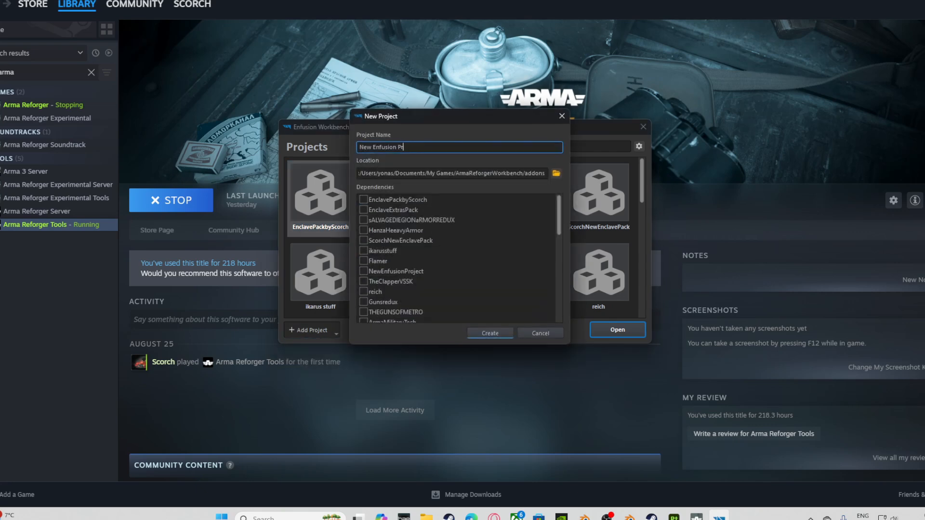
text(Fallout Redux)
Add NIGHTVISION to the new project's dependencies and create the project.
scroll(410, 209, down, 10)
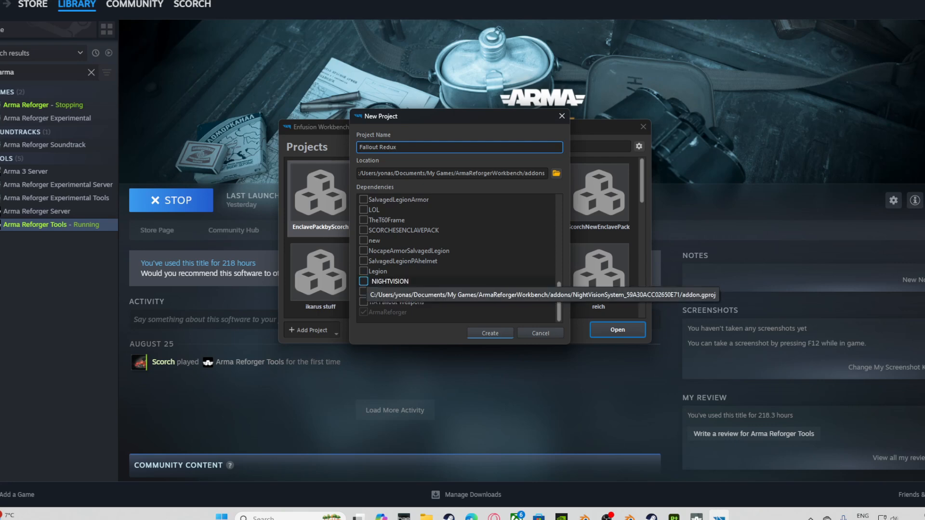
click(363, 282)
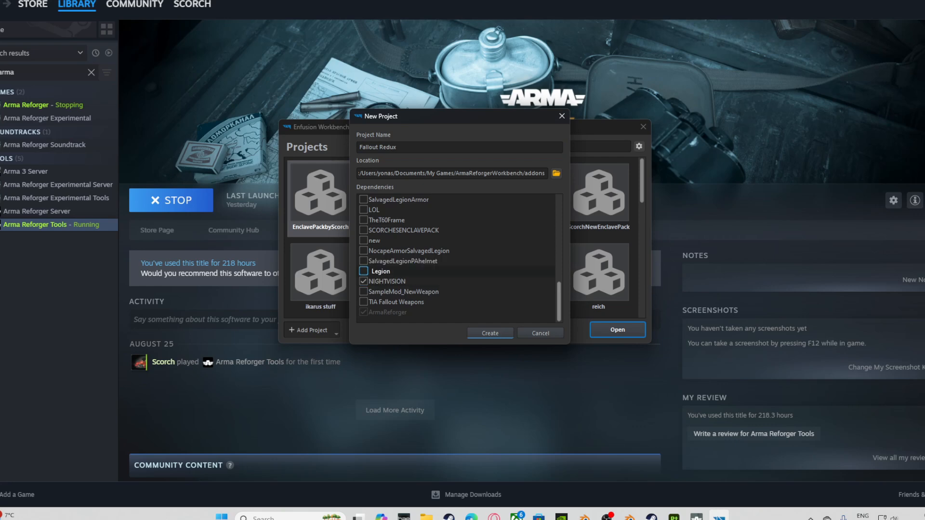
scroll(458, 258, up, 10)
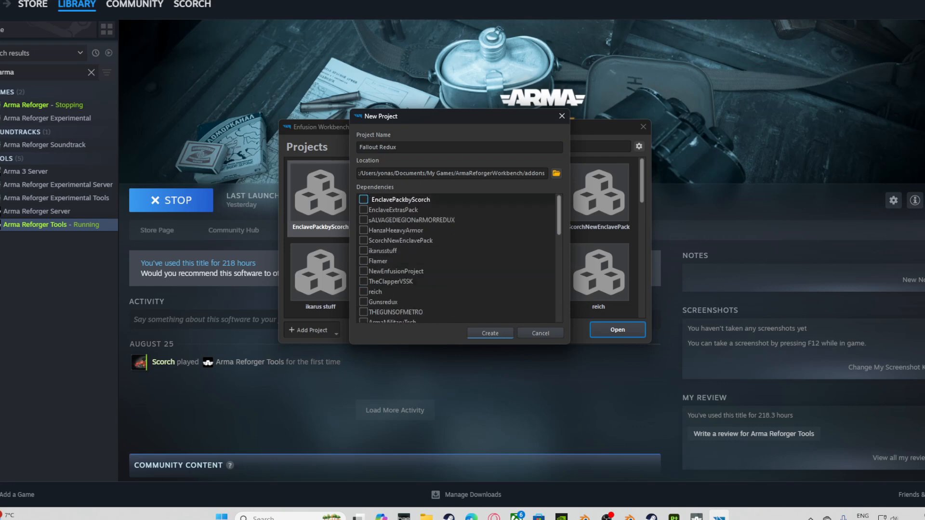
click(490, 333)
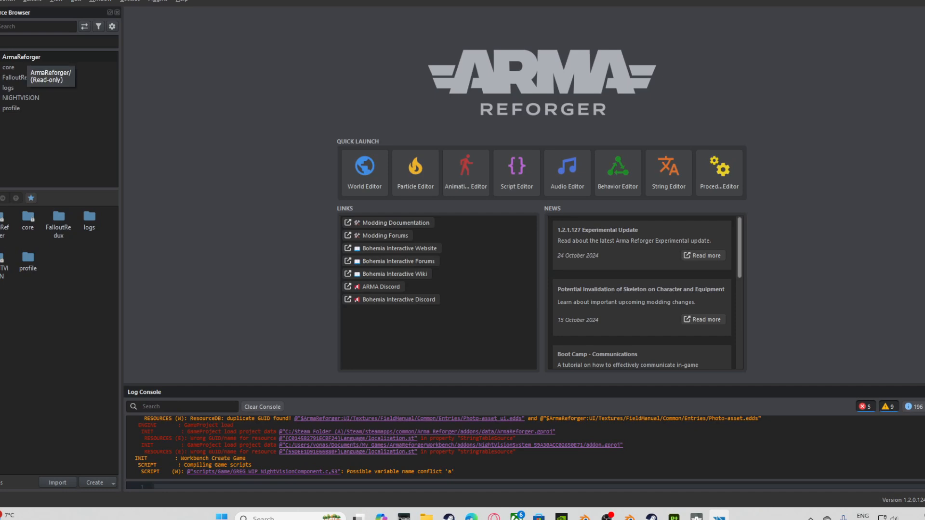
Create a folder named Enclave APA in the FalloutRedux project and open it.
click(21, 98)
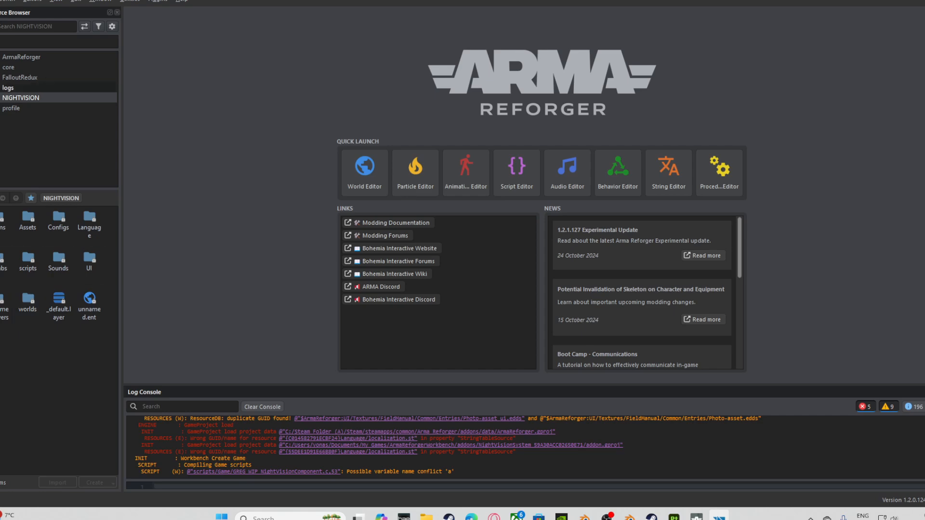
click(20, 77)
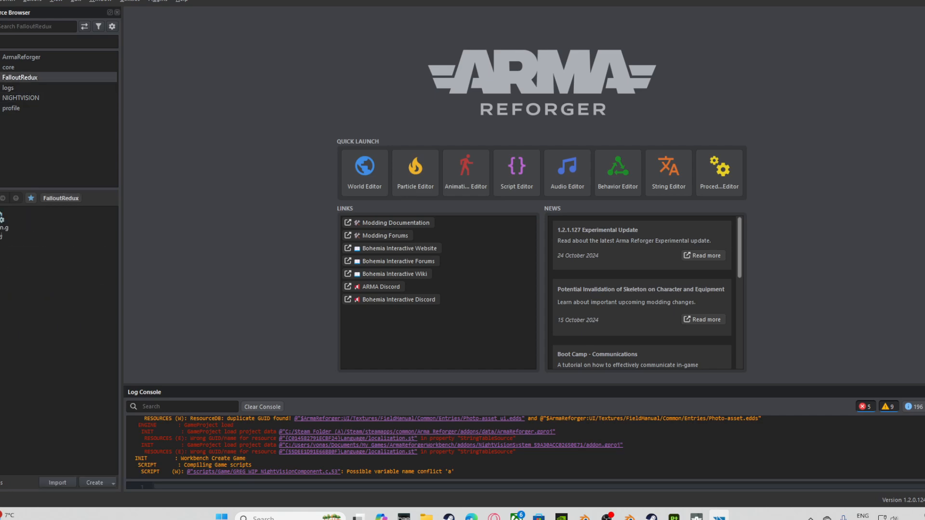
right_click(29, 240)
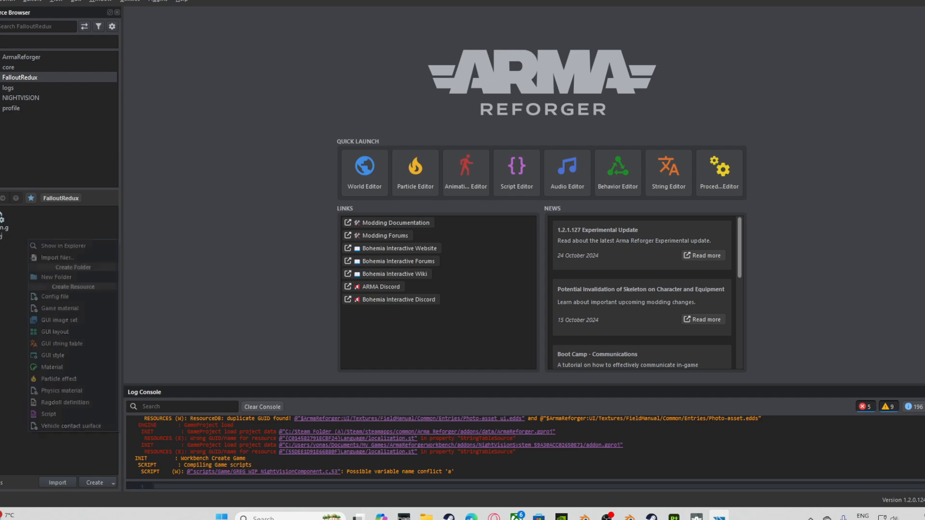
click(68, 277)
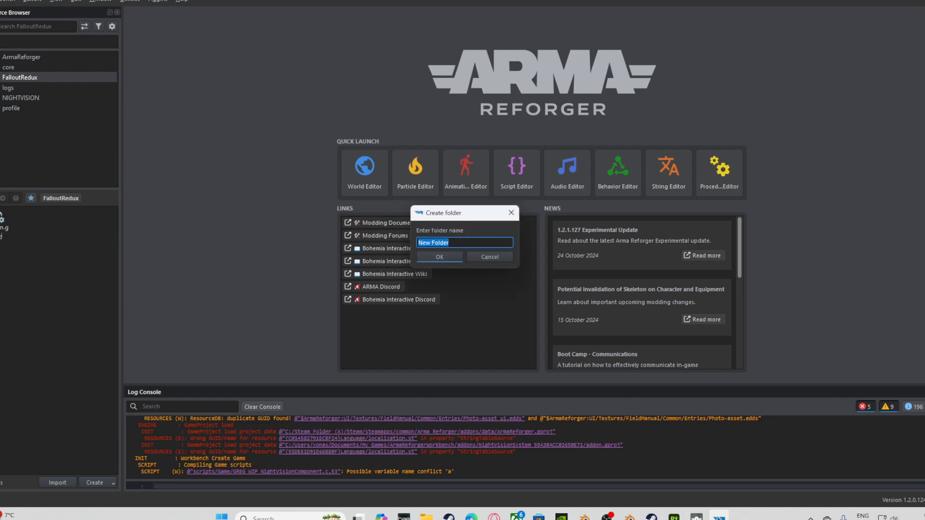
key(BackSpace)
text(Enclave APA)
key(Return)
key(Return)
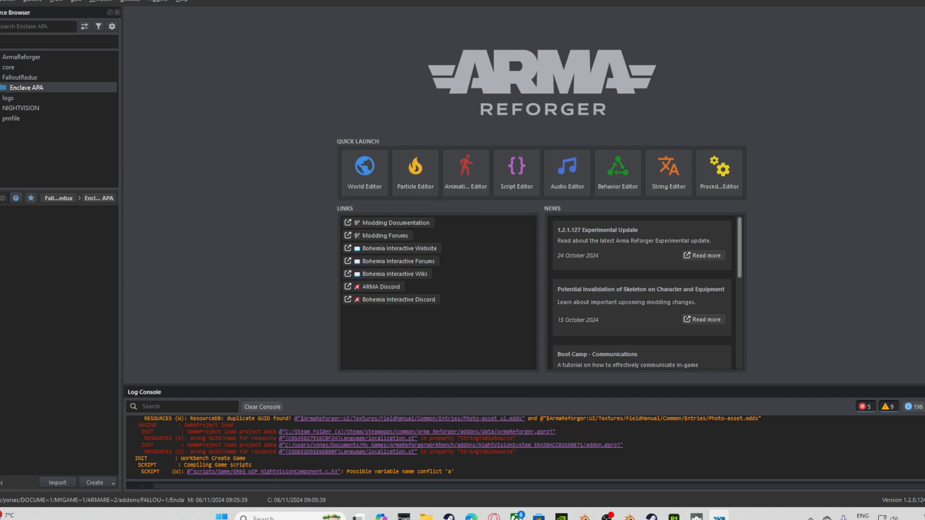
Create a Model folder inside Enclave APA and open it.
right_click(4, 236)
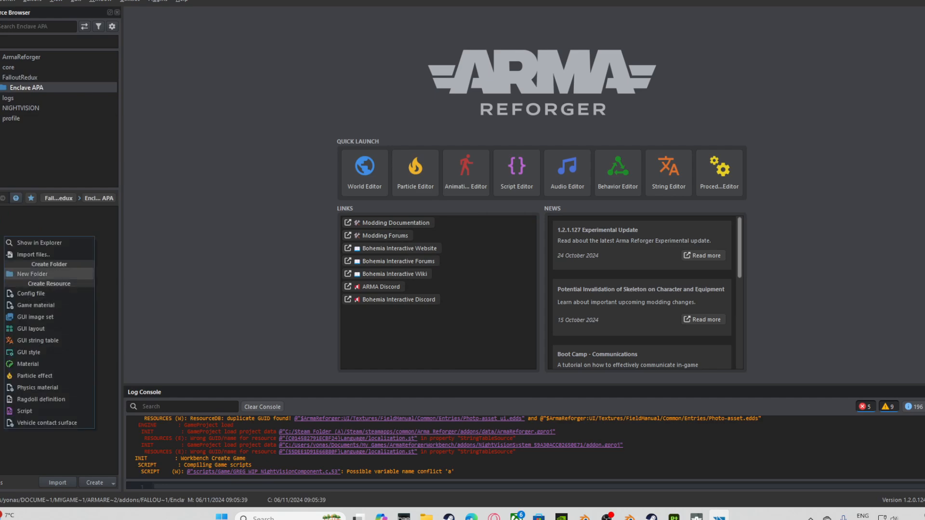
click(48, 274)
key(BackSpace)
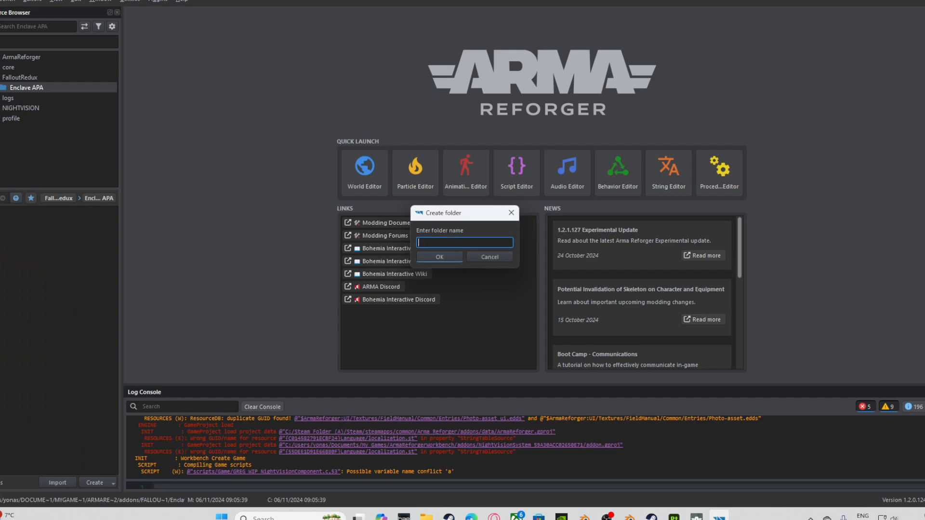
text(MModel)
key(Return)
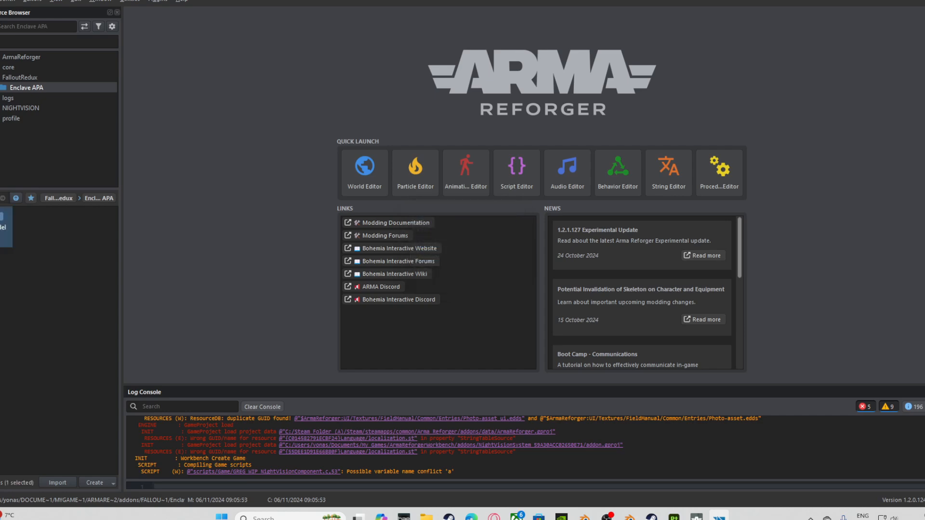
double_click(4, 224)
Create a subfolder named BASIC inside the Model folder and open it.
right_click(11, 235)
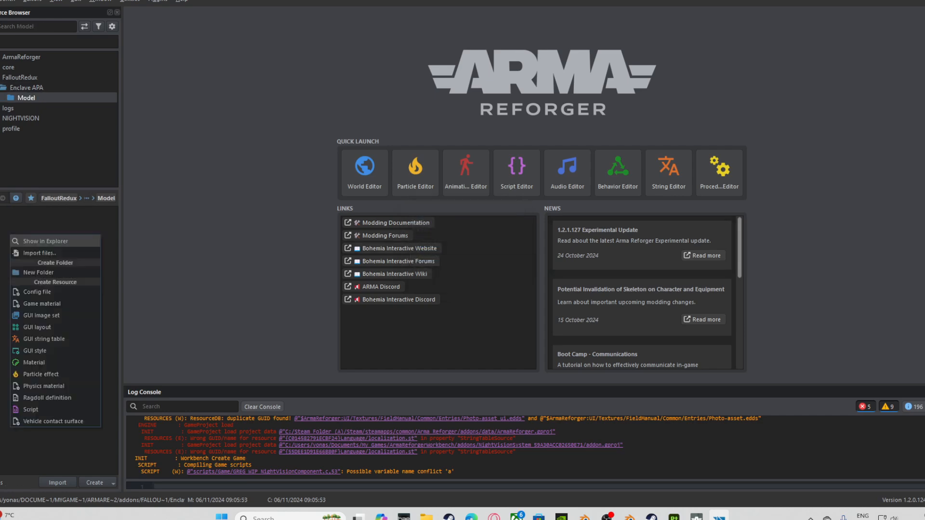
click(38, 272)
key(BackSpace)
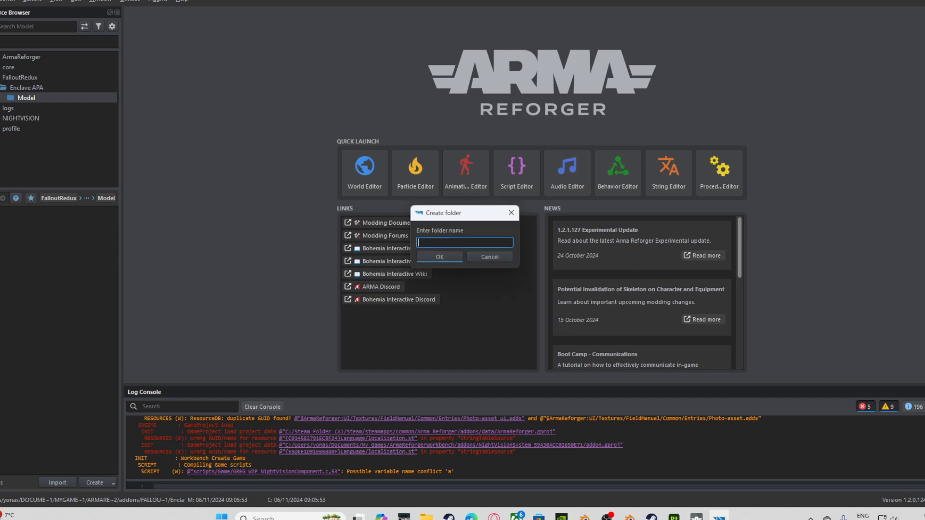
text(BASIC)
key(Return)
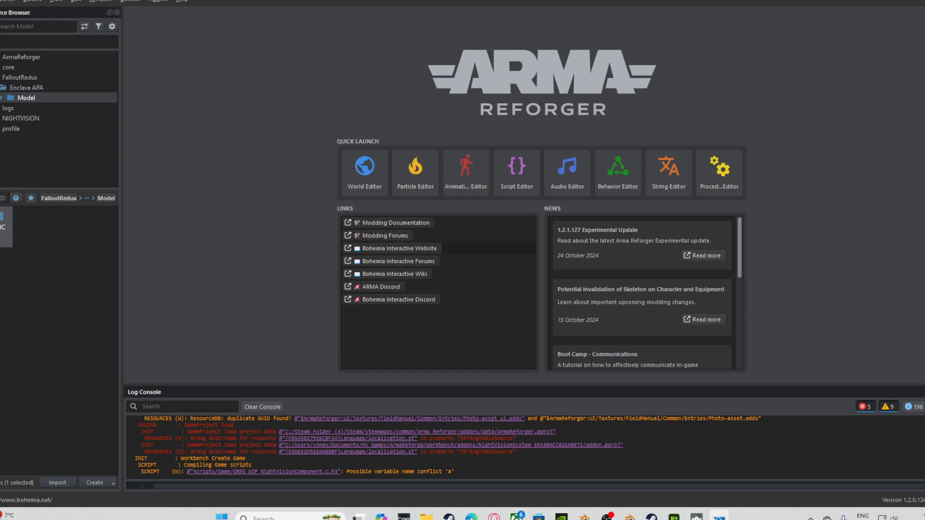
key(Return)
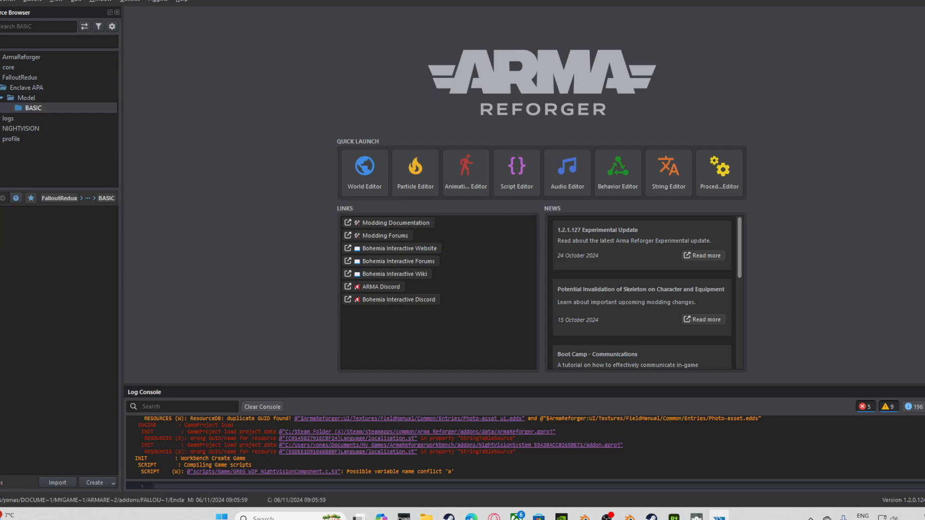
Import APA MODEL ARMA.fbx from the Enclave extras folder on drive C into the BASIC folder.
click(58, 482)
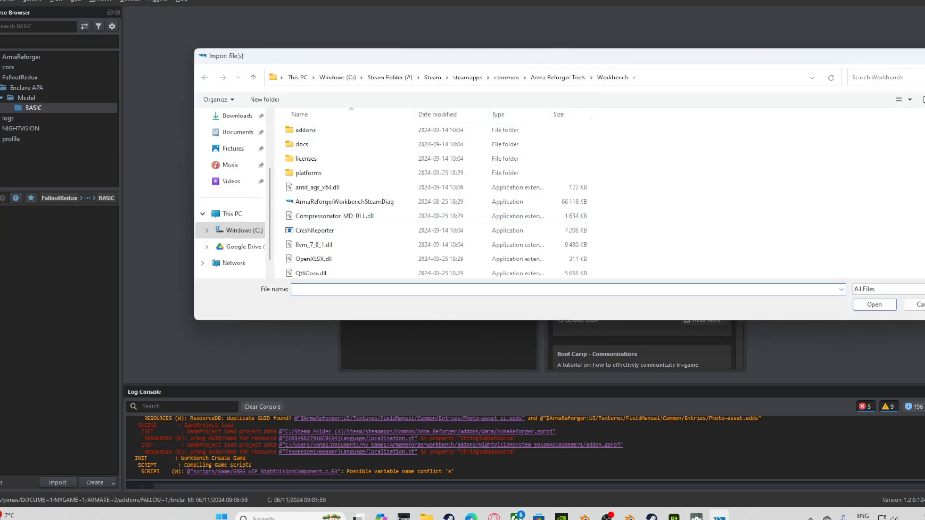
scroll(231, 212, up, 2)
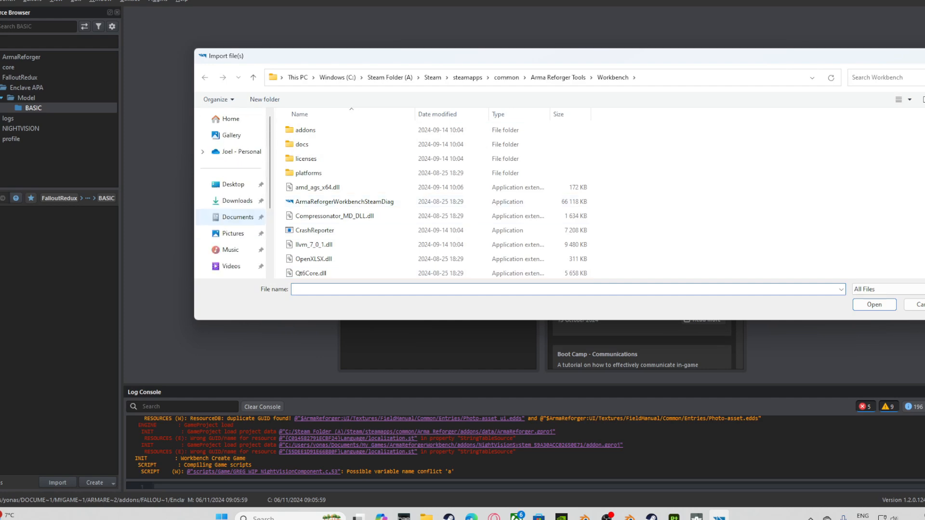
click(237, 201)
scroll(231, 212, down, 3)
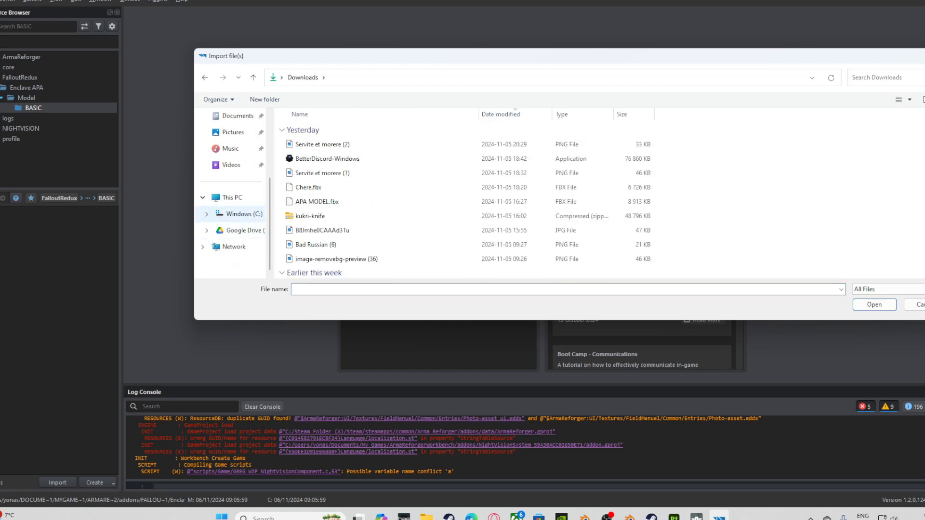
click(240, 214)
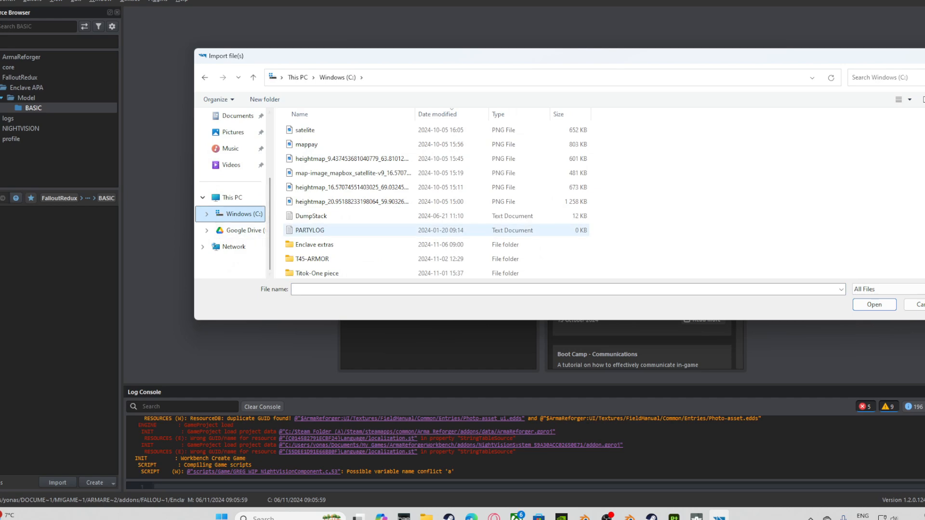
click(314, 244)
double_click(314, 245)
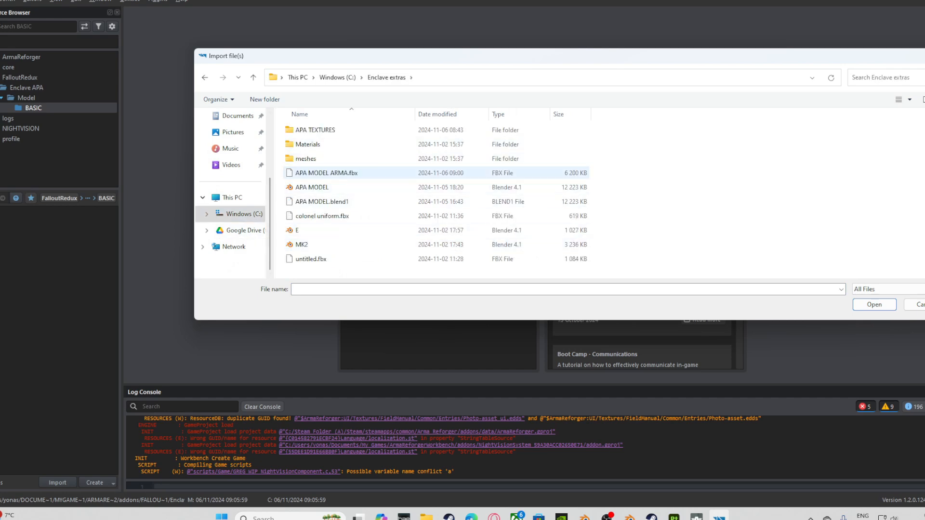
click(326, 173)
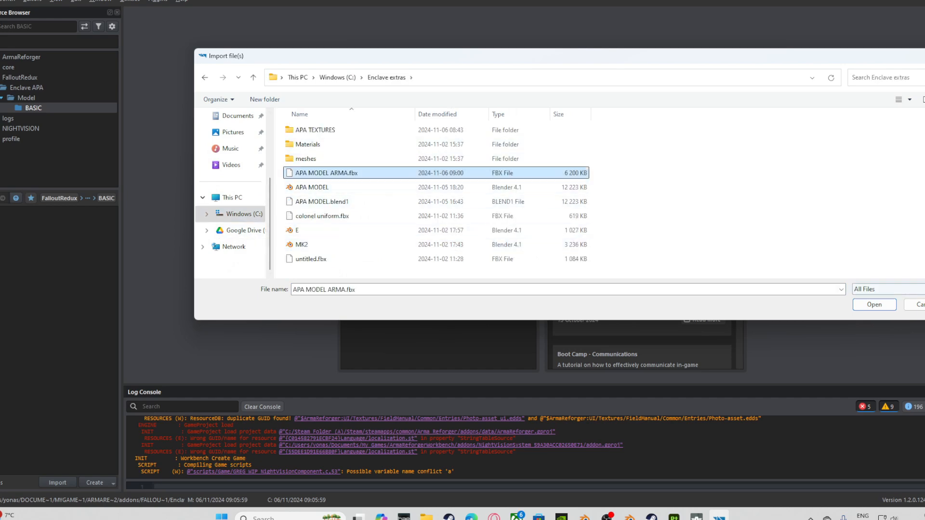
click(874, 305)
click(461, 261)
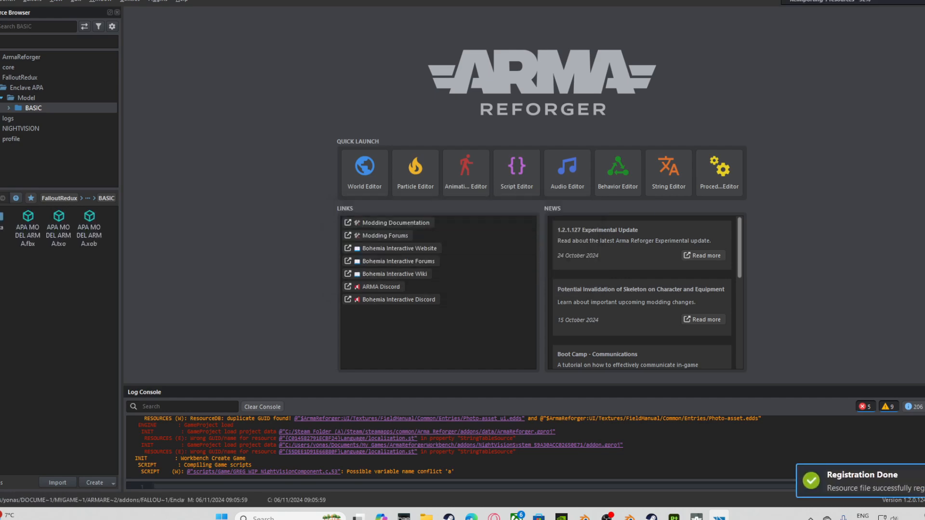
Inspect the imported APA MODEL ARMA.xob mesh from several angles and review its list of materials.
scroll(367, 210, up, 3)
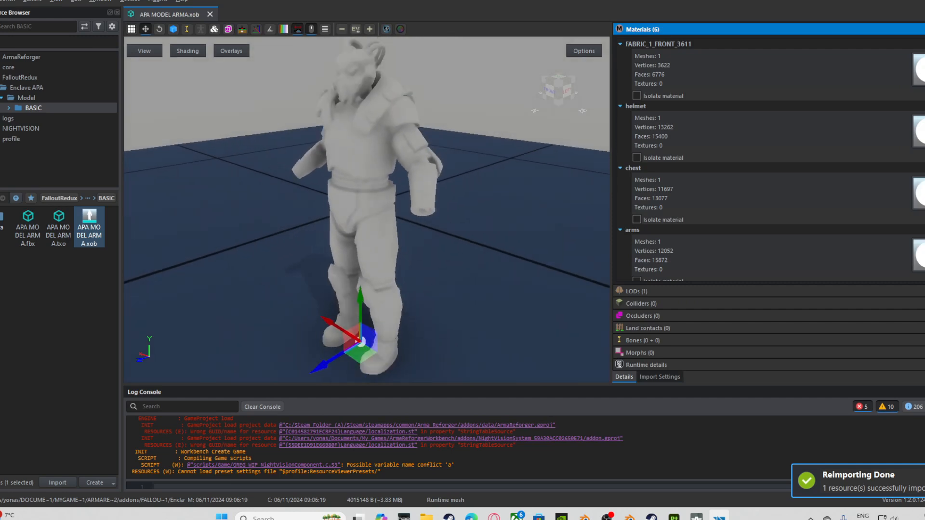
right_drag(366, 210, 462, 192)
scroll(769, 192, down, 4)
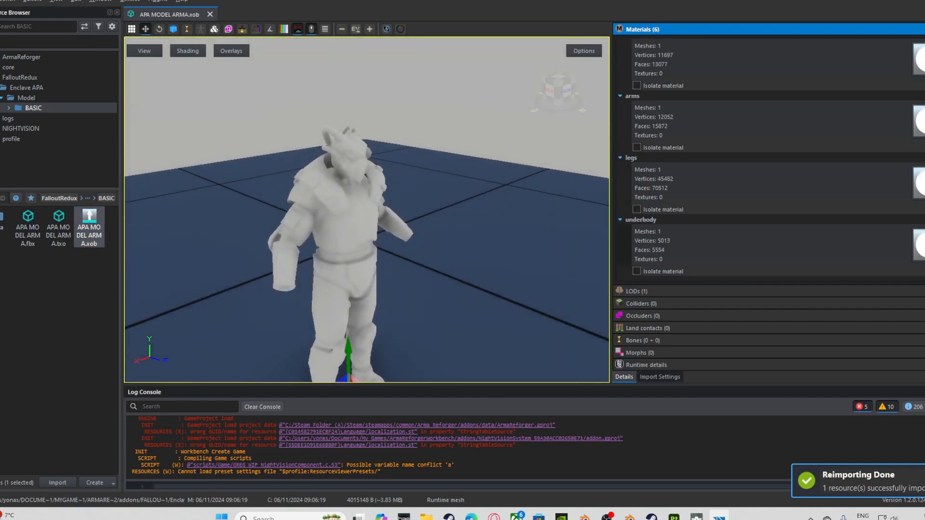
scroll(768, 192, up, 4)
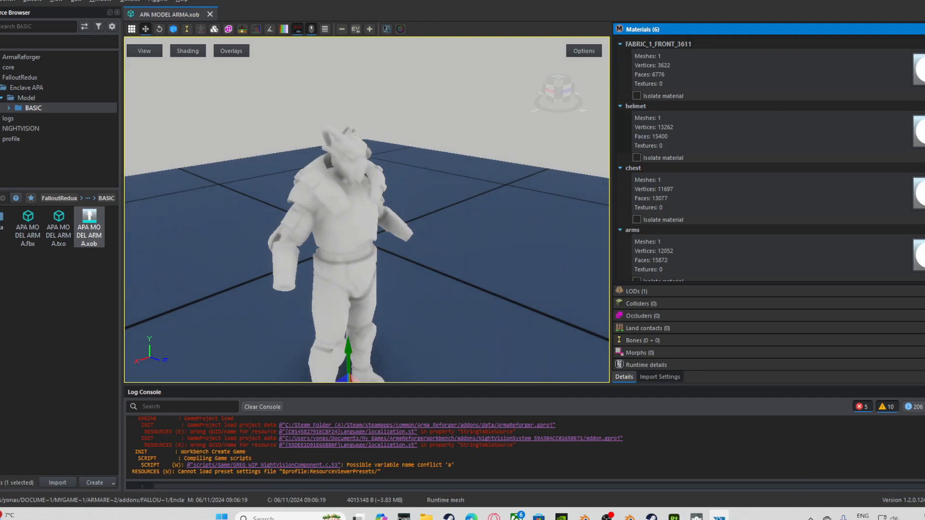
scroll(636, 144, down, 4)
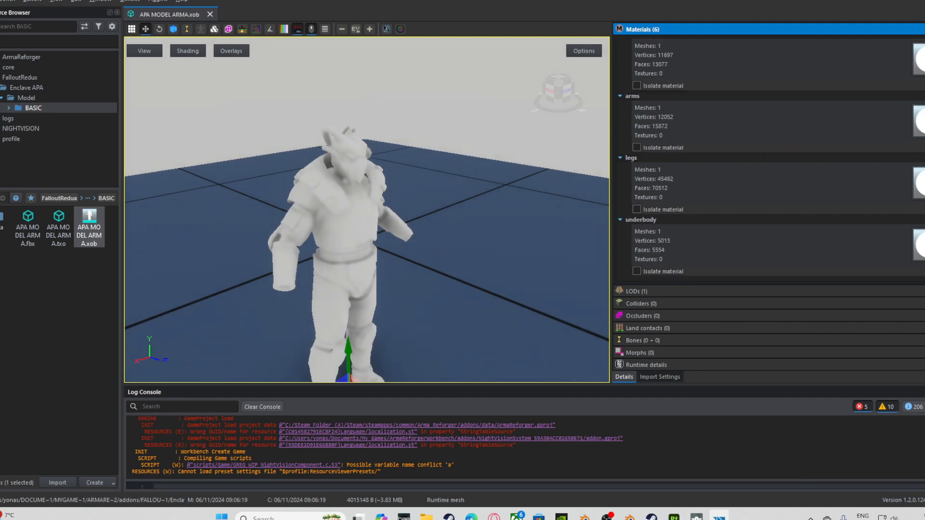
right_drag(367, 210, 289, 212)
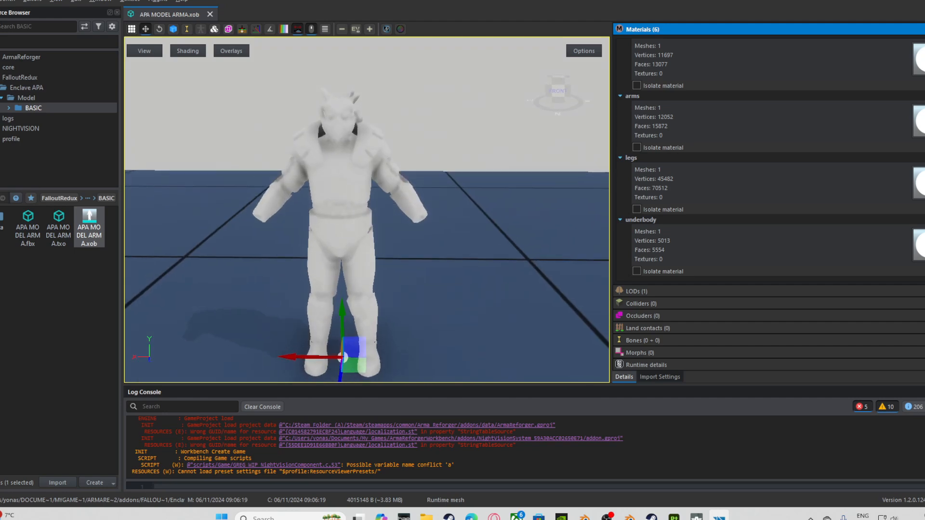
scroll(367, 210, up, 5)
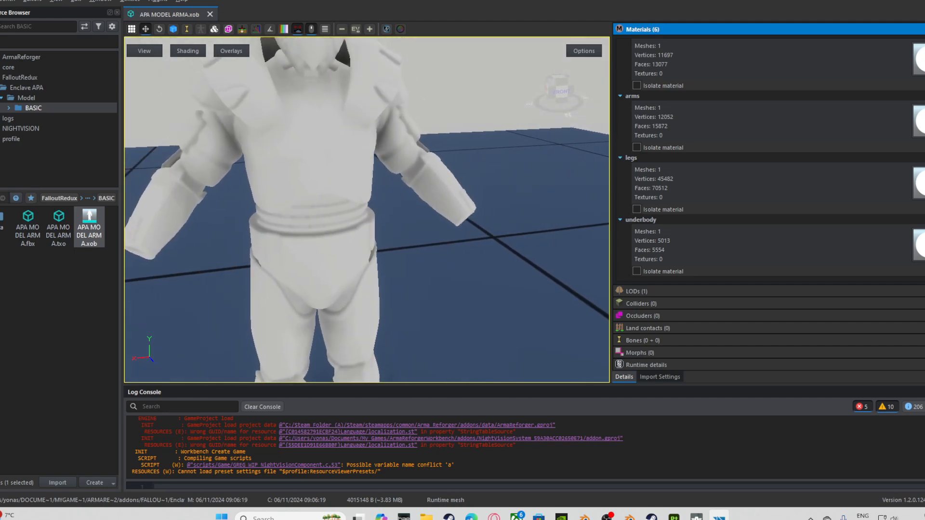
Switch to Blender and delete the Undersuit object from the Root armature's hierarchy.
mouse_move(673, 516)
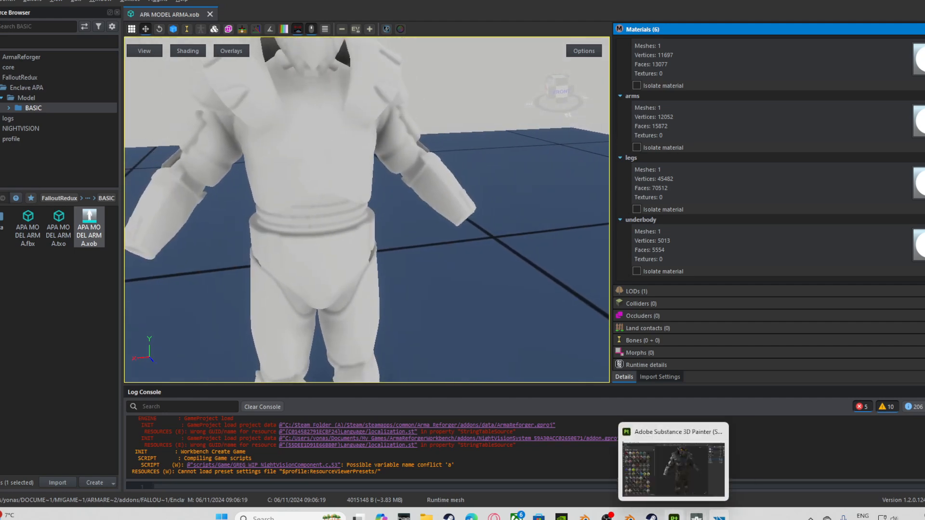
click(630, 516)
scroll(385, 231, up, 5)
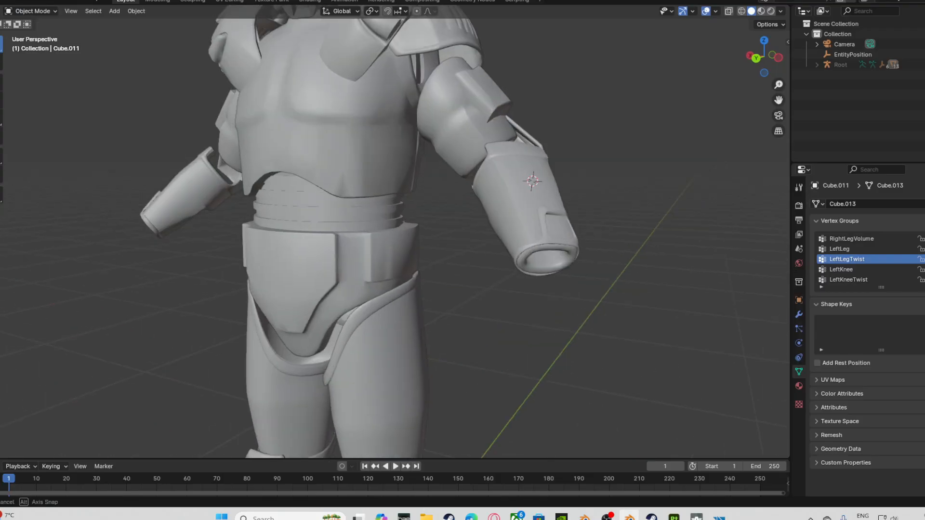
middle_drag(385, 231, 395, 270)
click(816, 65)
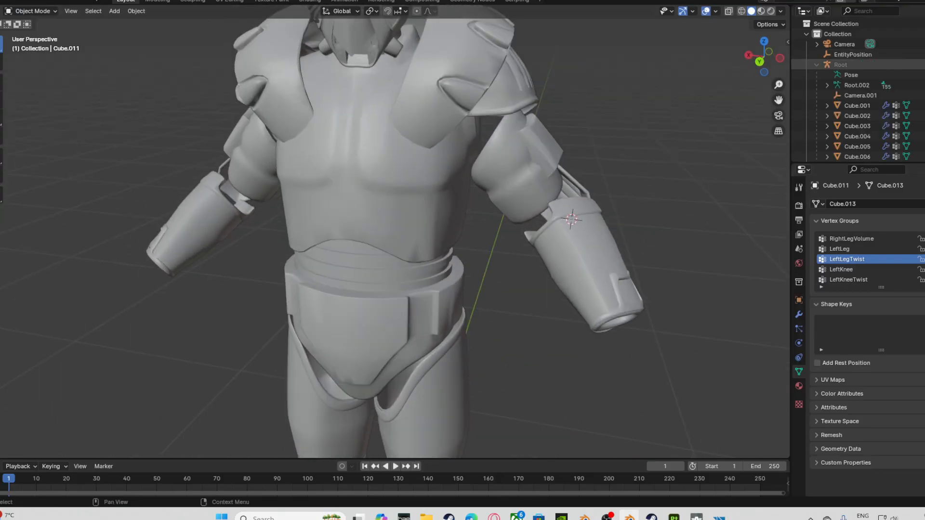
scroll(857, 97, down, 6)
click(838, 152)
right_click(838, 151)
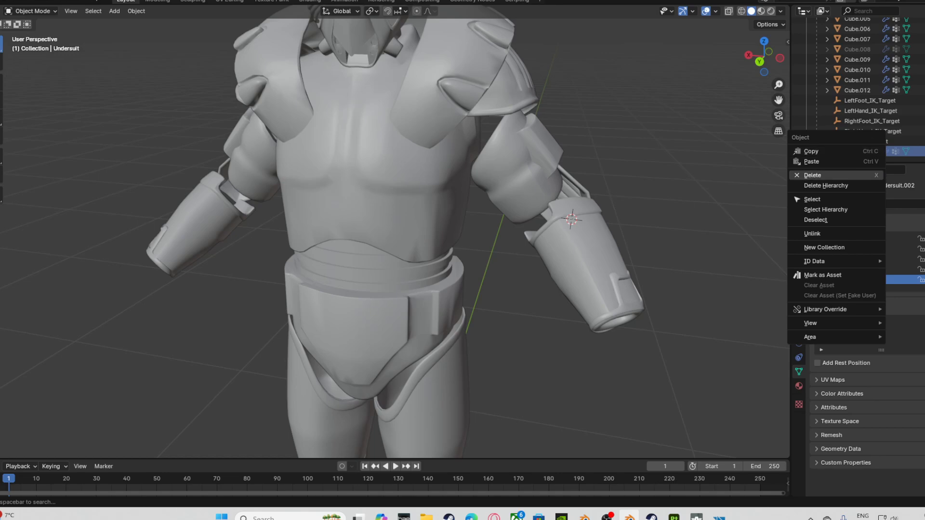
click(812, 175)
scroll(385, 231, down, 6)
Export the armour scene without the undersuit as an FBX file.
click(6, 1)
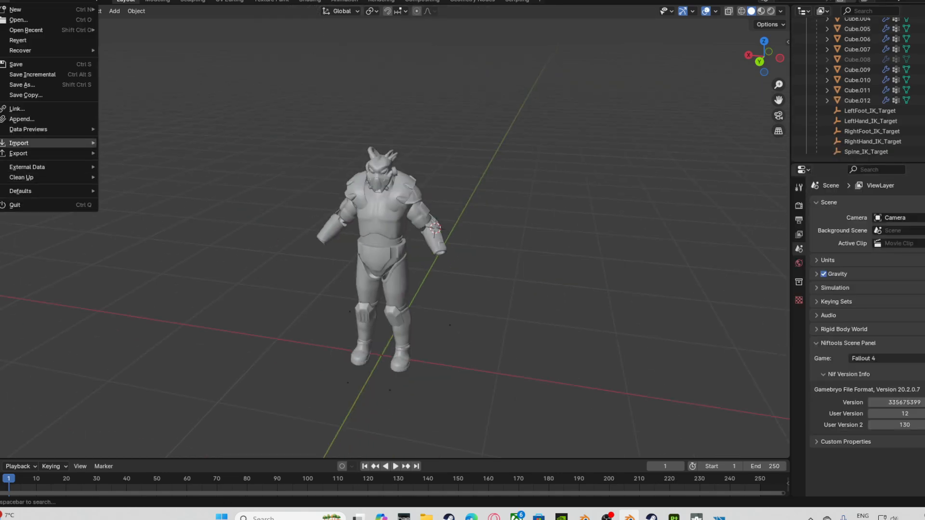
mouse_move(29, 153)
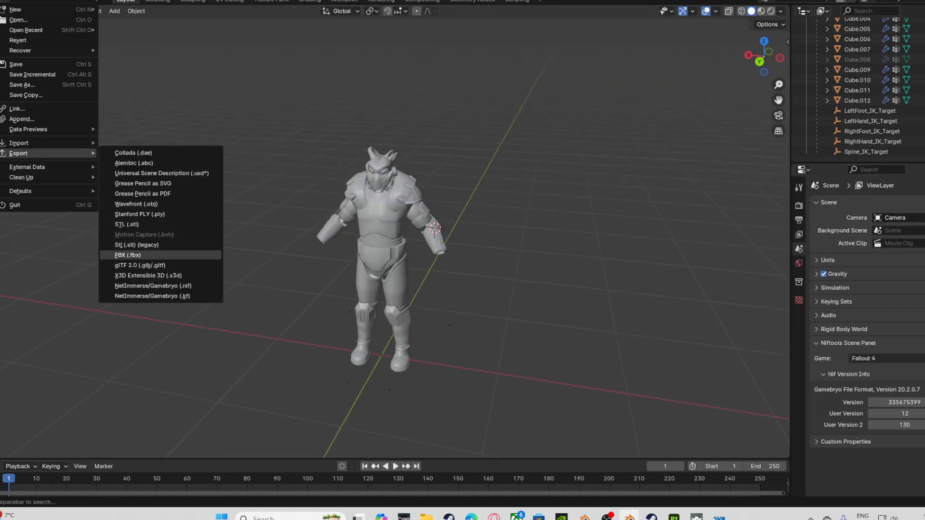
click(127, 255)
click(666, 374)
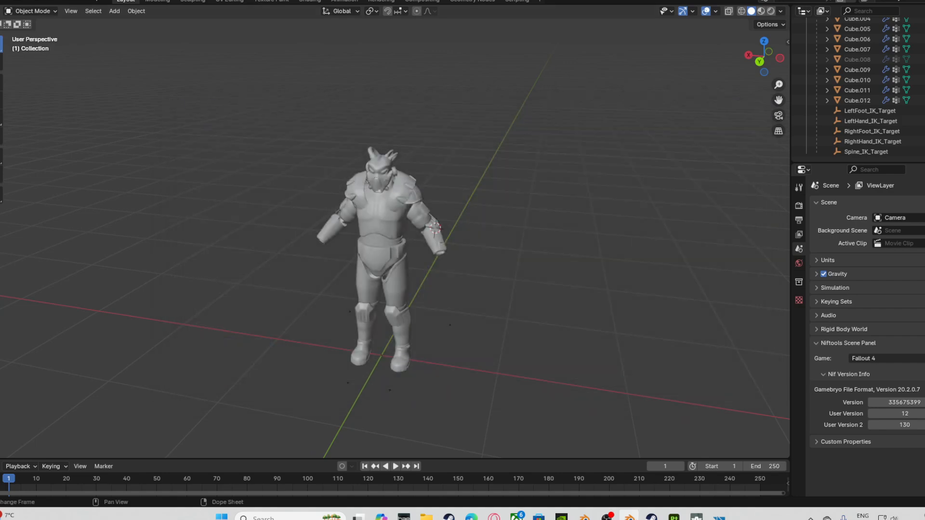
Switch to Workbench and delete the APA MODEL ARMA .fbx, .txo and .xob files from the BASIC folder.
click(719, 516)
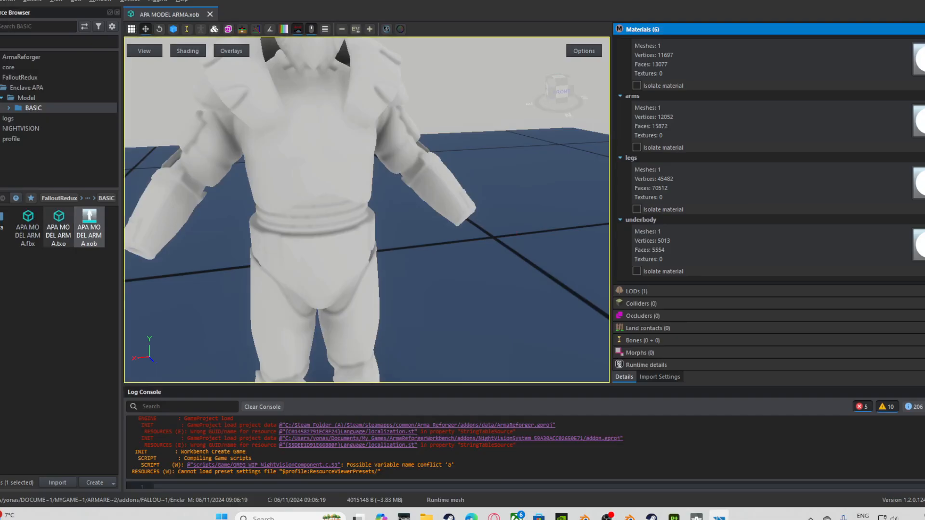
right_click(33, 229)
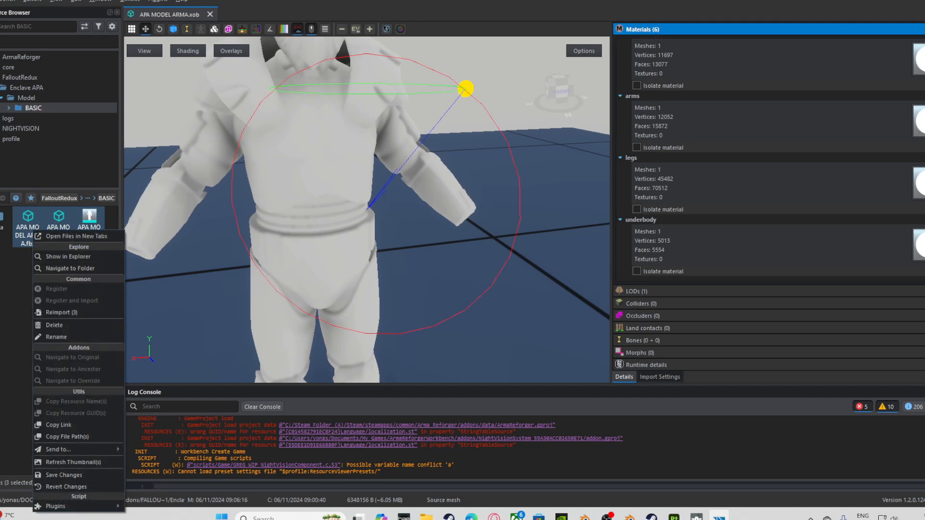
click(55, 325)
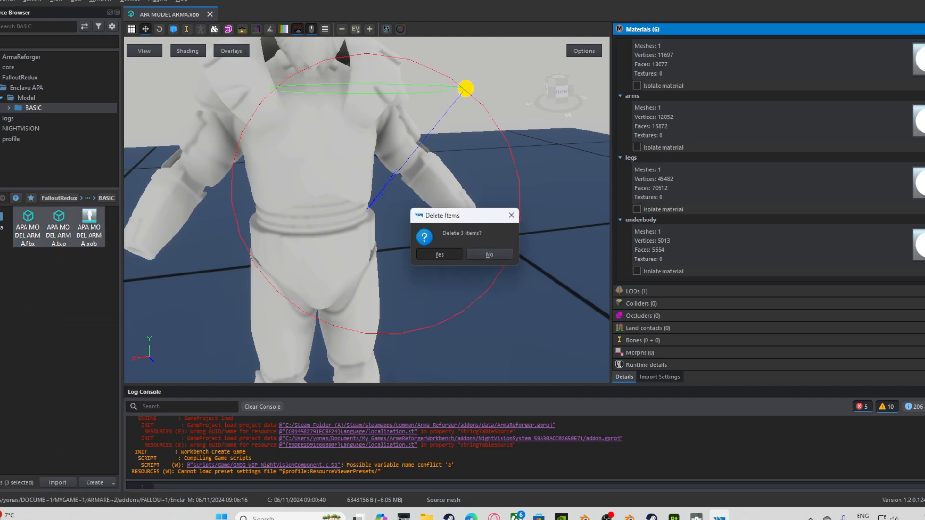
click(436, 256)
Import APA MODEL ARMA.fbx from the Enclave extras folder into BASIC, registering it as a model.
click(57, 482)
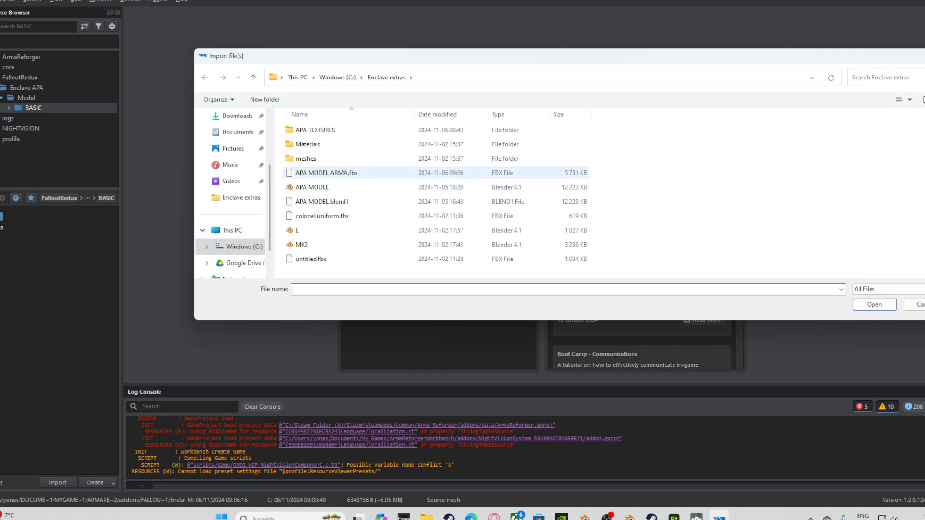
click(326, 173)
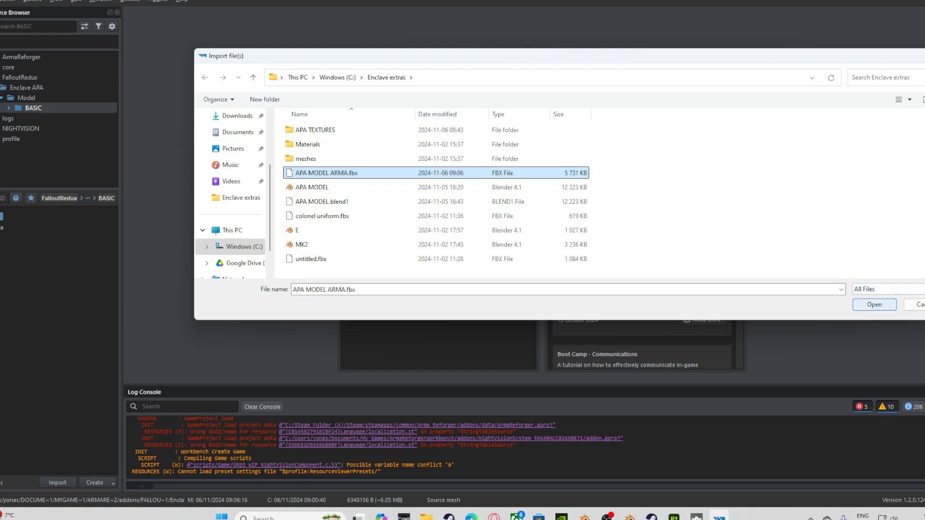
click(874, 305)
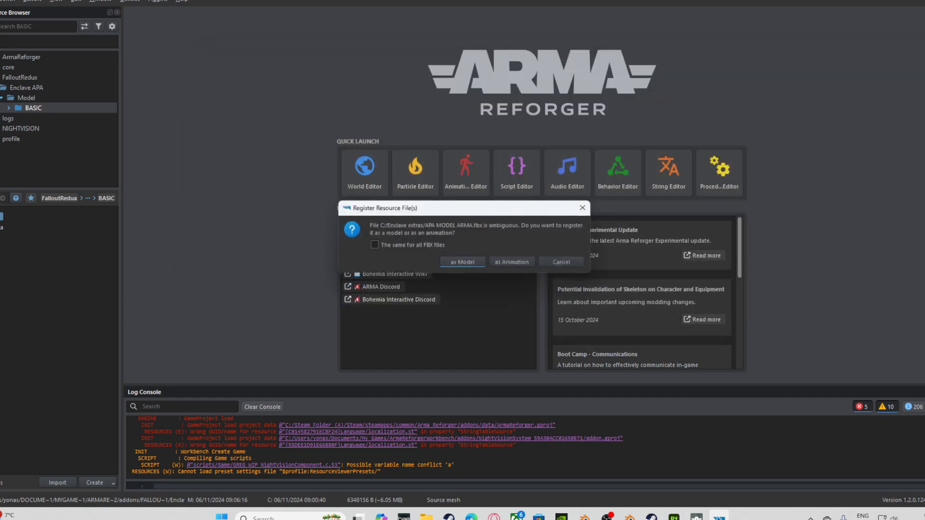
click(463, 262)
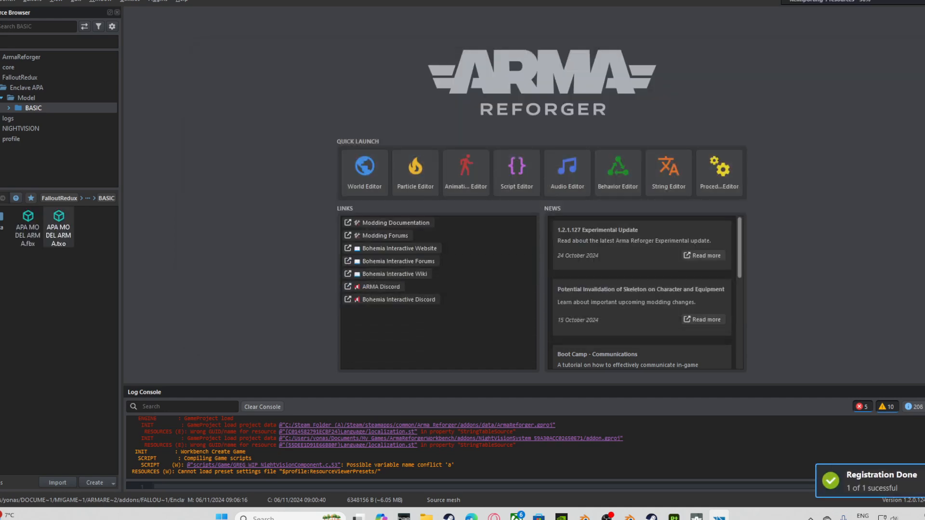
Open APA MODEL ARMA.xob and inspect the armour mesh from several angles along with its list of materials.
double_click(89, 229)
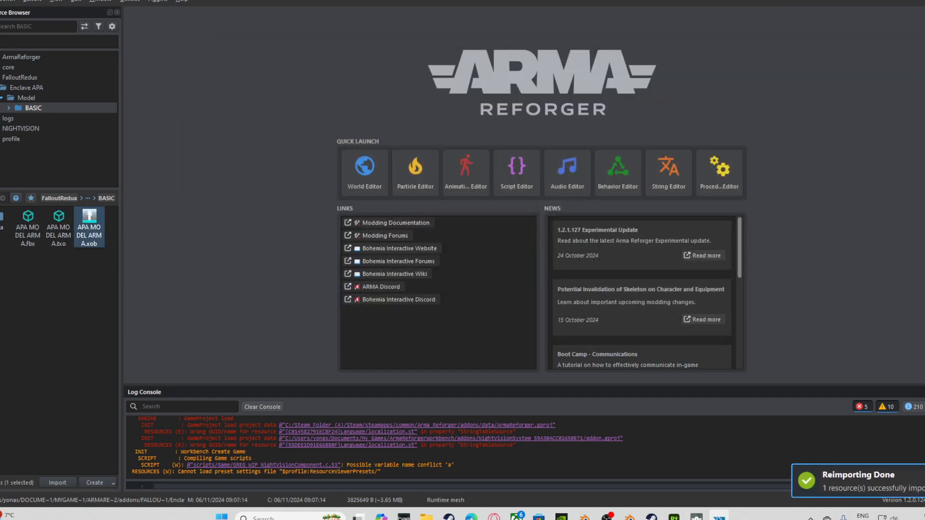
right_drag(366, 209, 448, 186)
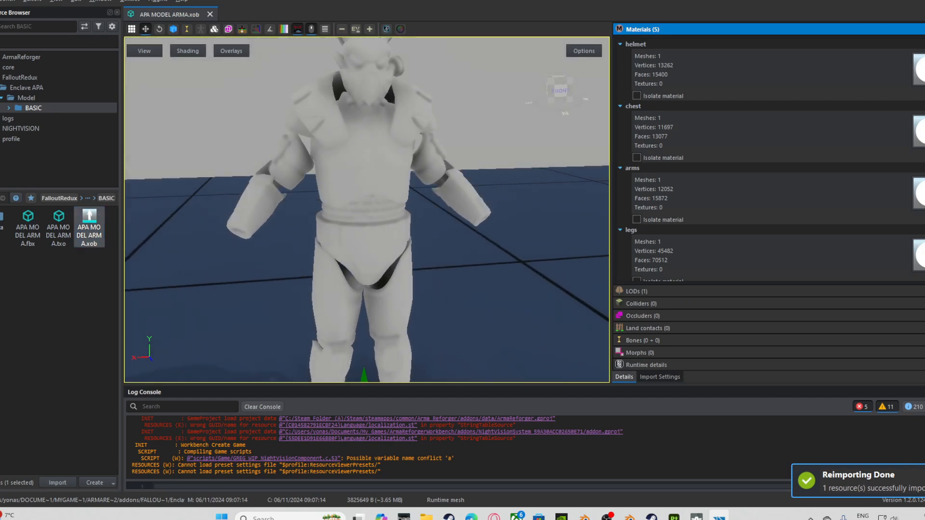
scroll(368, 209, down, 2)
scroll(367, 209, up, 5)
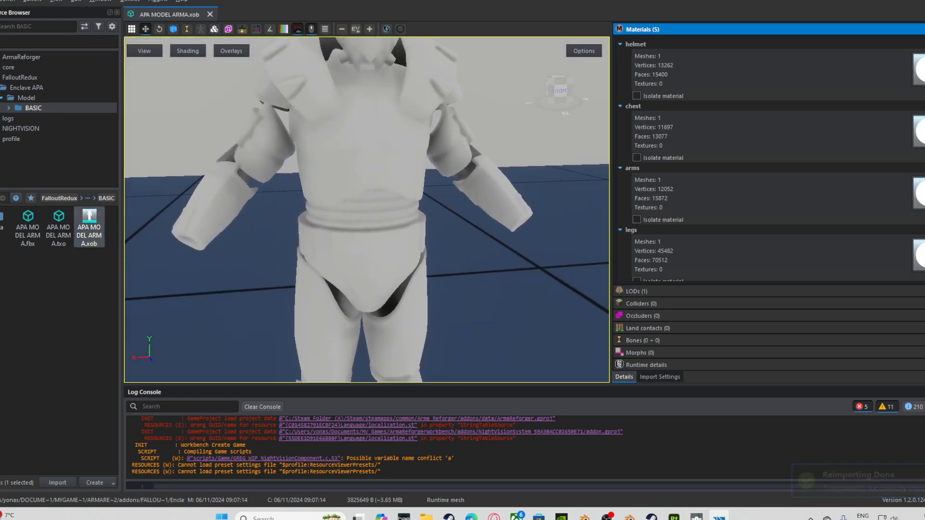
scroll(367, 209, down, 1)
right_drag(367, 209, 503, 224)
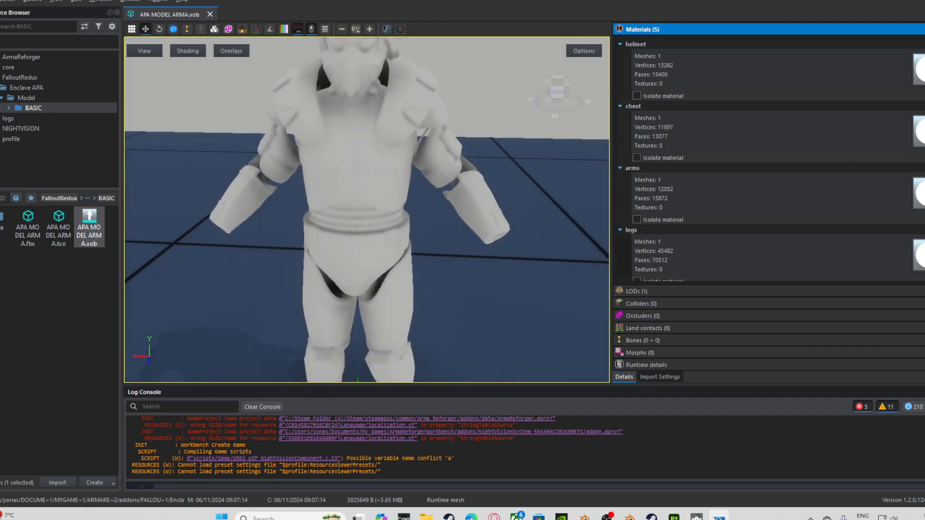
scroll(631, 230, down, 3)
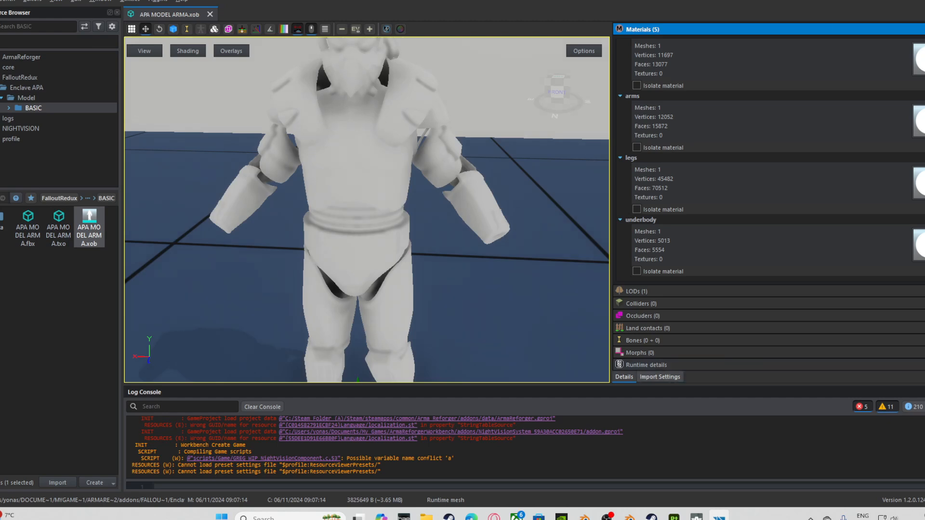
Enable Export Skinning in the mesh's import settings and reimport the resource for PC.
click(659, 377)
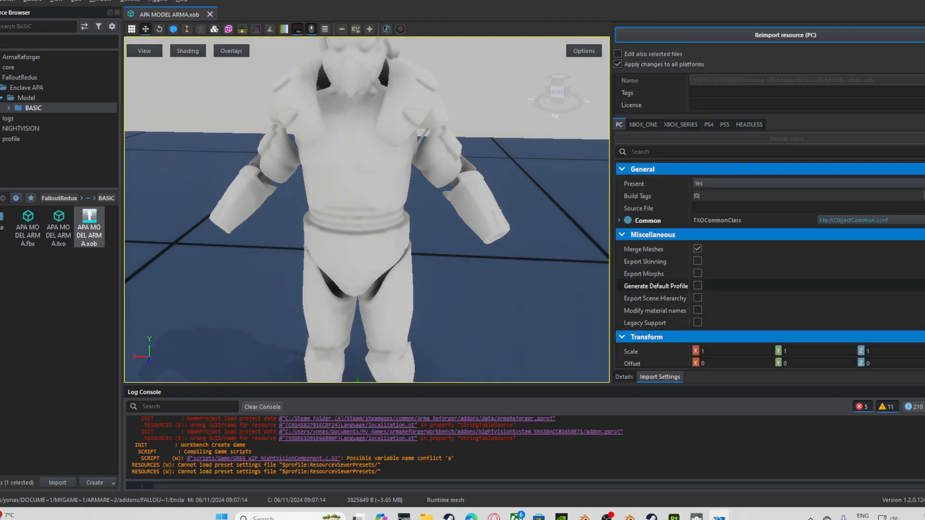
click(697, 261)
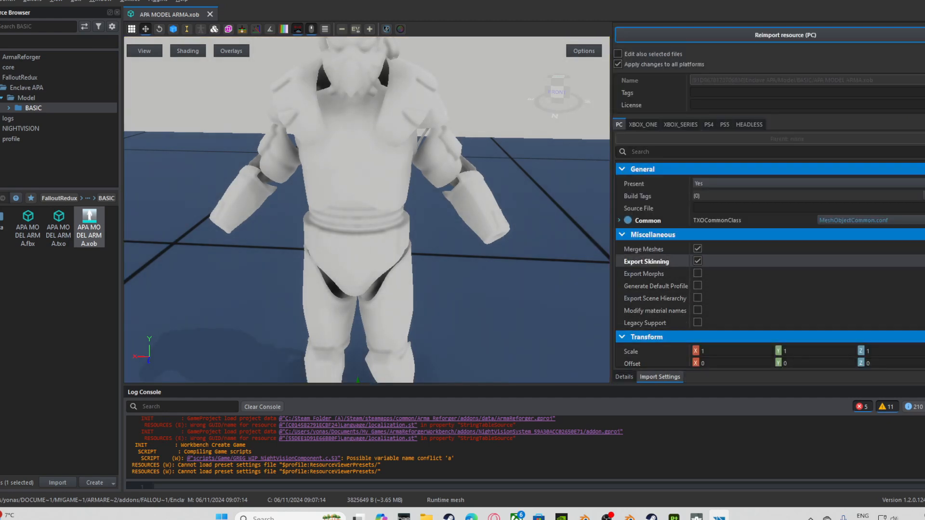
click(785, 36)
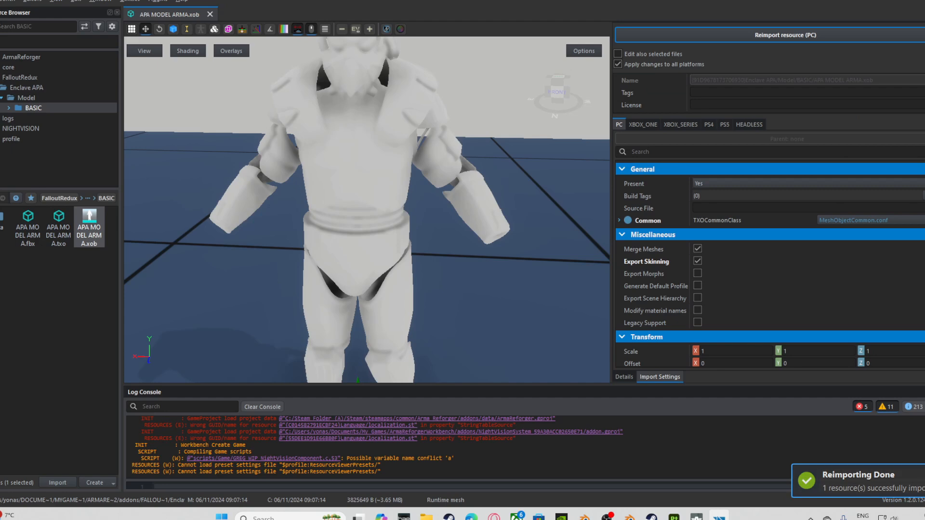
Examine the chest piece's vertex groups in Blender, and check the reimported mesh's details in Workbench.
mouse_move(674, 517)
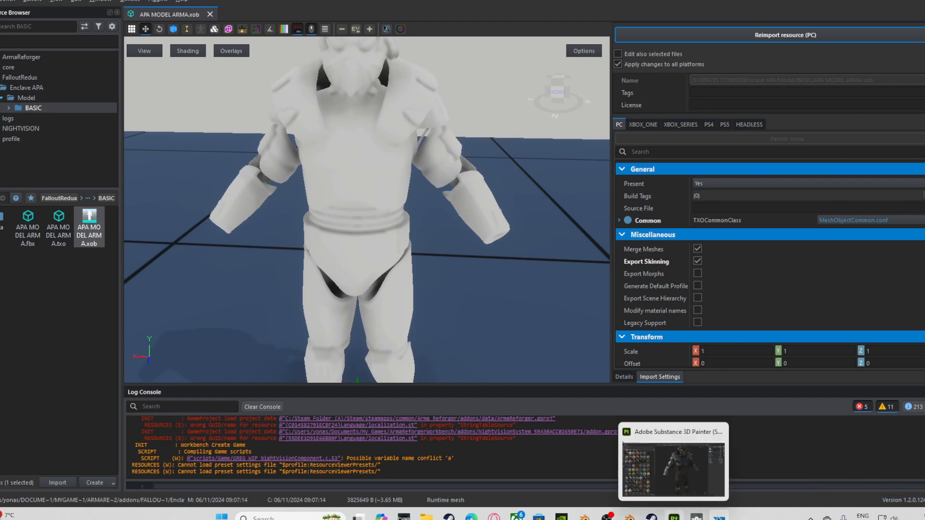
click(630, 517)
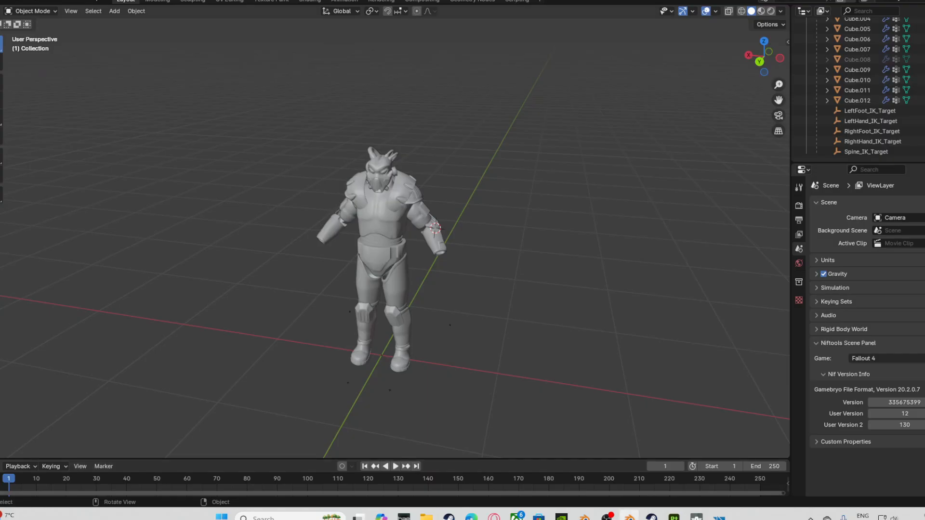
scroll(460, 242, up, 6)
middle_drag(434, 251, 414, 231)
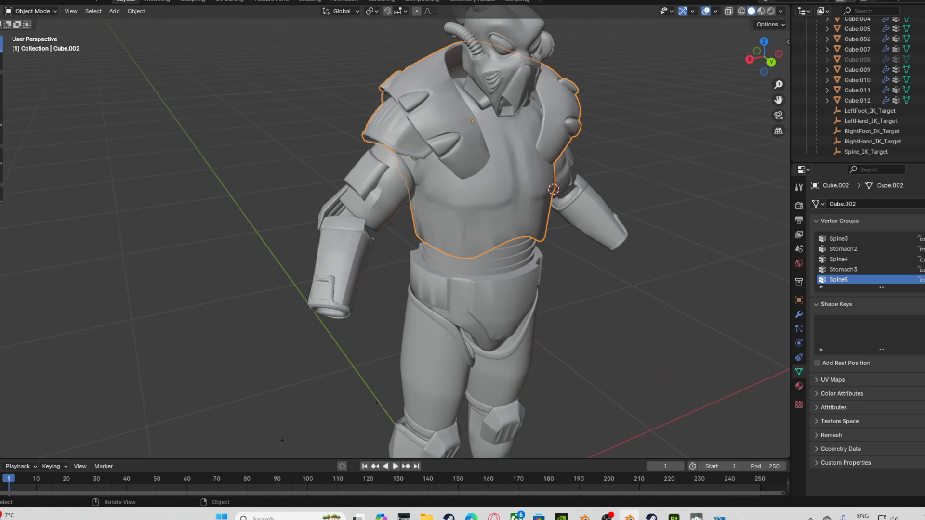
key(alt+Tab)
click(624, 376)
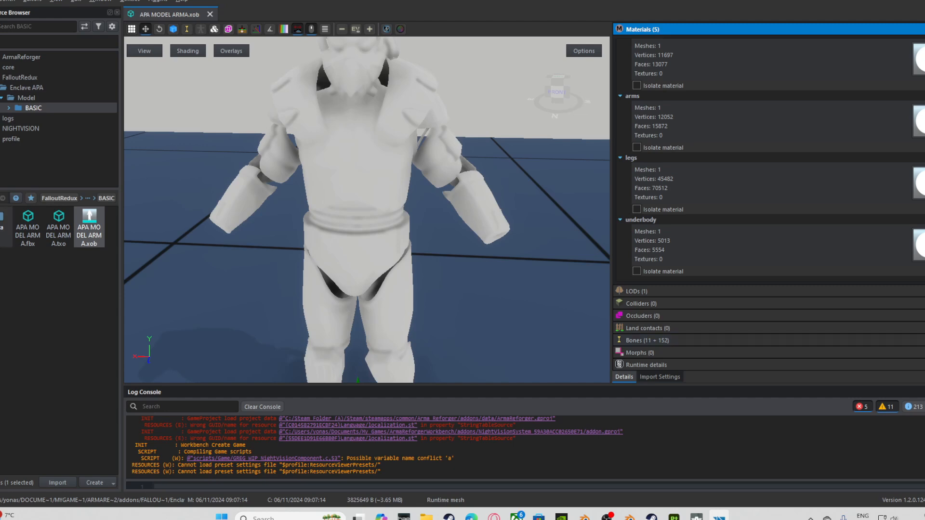
Open the Data folder inside BASIC and create a subfolder named Enclave APA TEXTUREs.
double_click(2, 224)
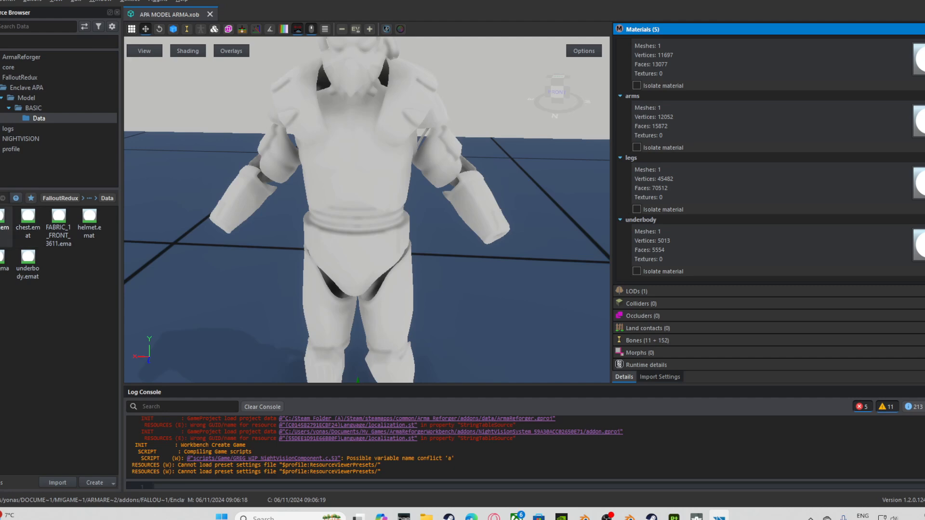
right_click(29, 333)
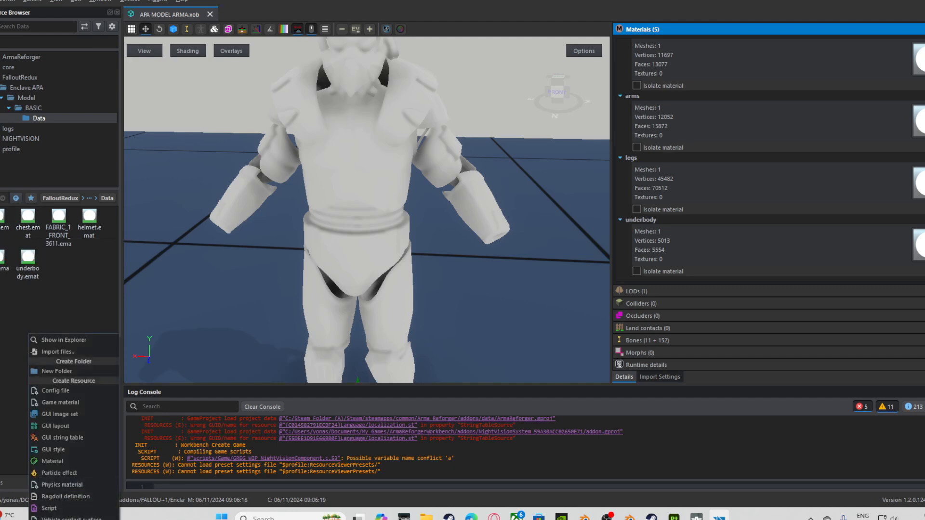
click(73, 371)
key(BackSpace)
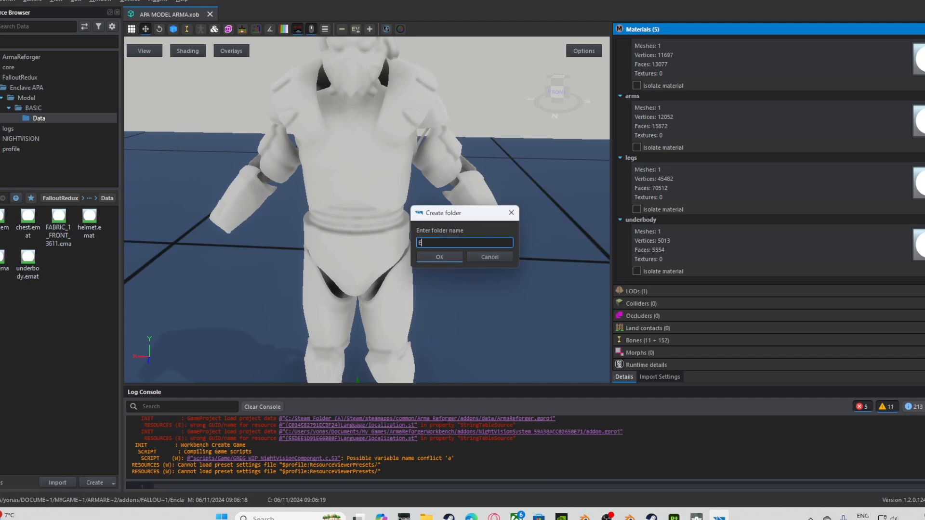
text(Enclave APA TEXTUREES)
key(BackSpace)
key(BackSpace)
key(Return)
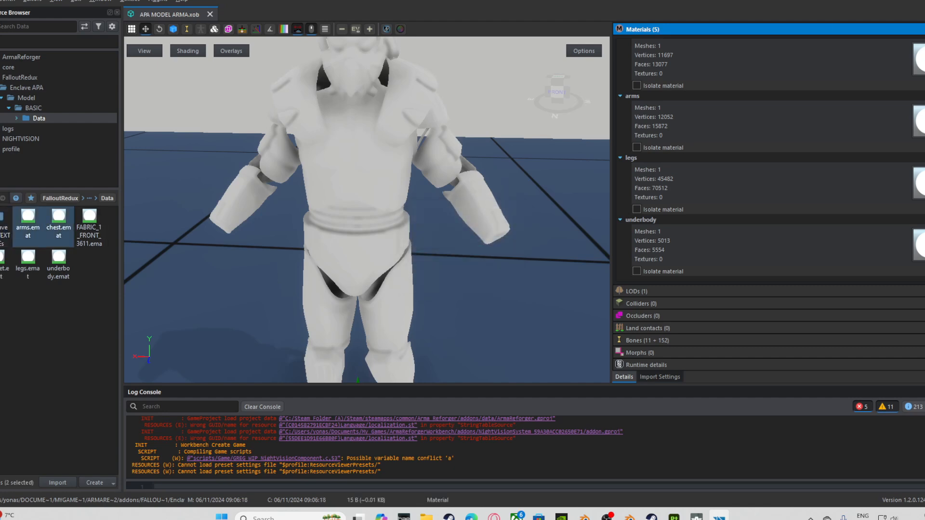
Move the arms, chest, helmet, legs and underbody materials into the Enclave APA TEXTUREs folder.
ctrl+click(58, 227)
ctrl+click(58, 268)
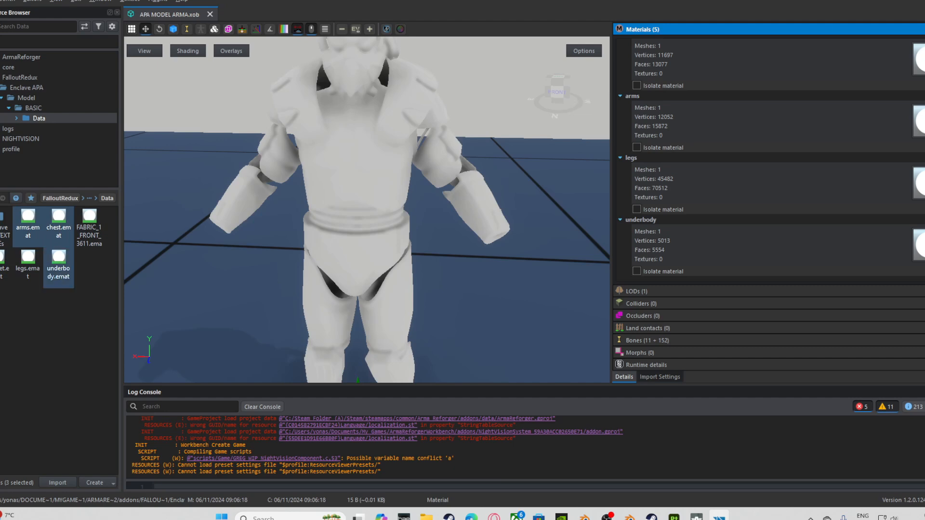
ctrl+click(28, 268)
ctrl+click(2, 268)
click(53, 322)
drag(28, 222, 5, 226)
key(Return)
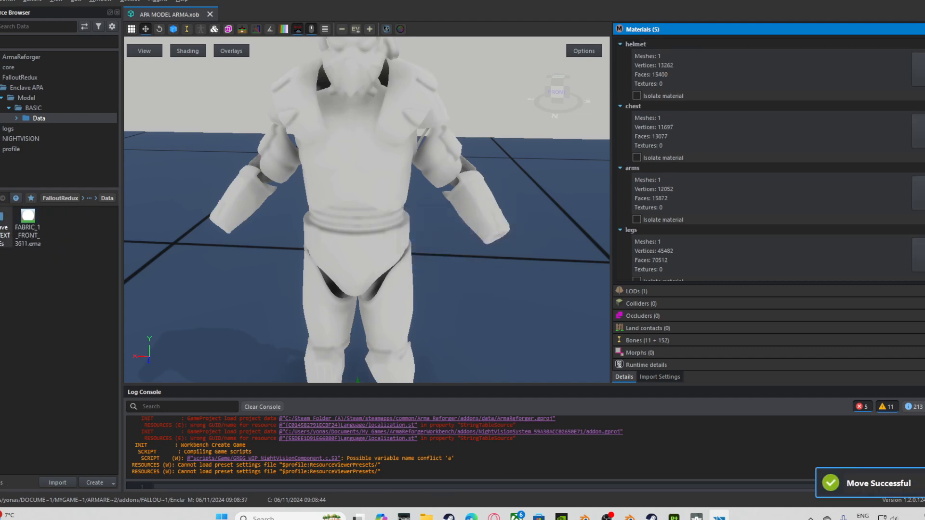
Import all ten base colour and RGB Alpha images from the APA TEXTURES folder into the Enclave APA TEXTUREs folder.
double_click(4, 226)
click(57, 482)
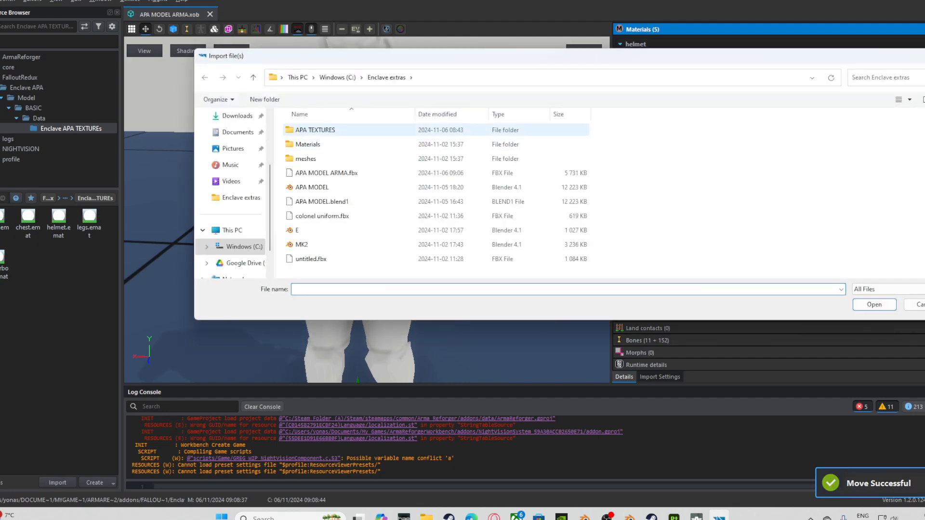
double_click(315, 130)
click(309, 140)
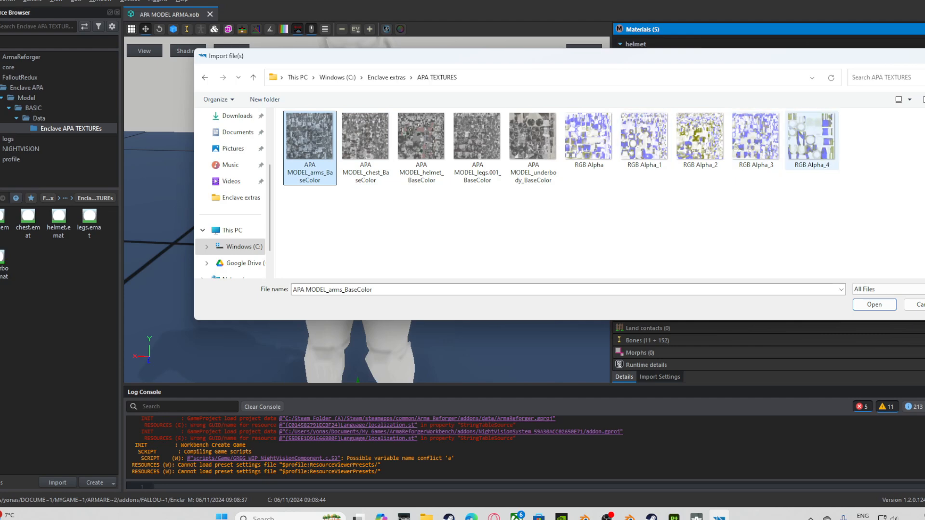
ctrl+click(811, 138)
click(365, 140)
click(309, 139)
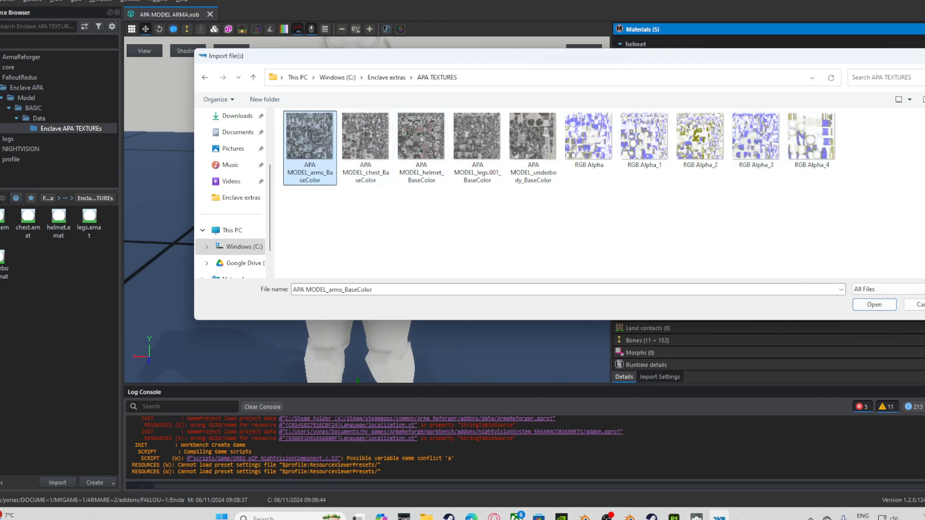
shift+click(811, 139)
key(Return)
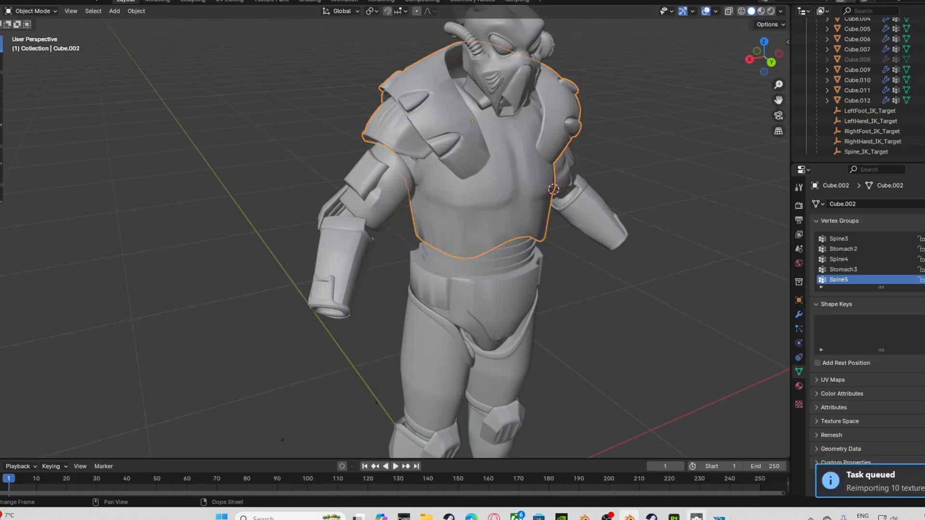
click(719, 516)
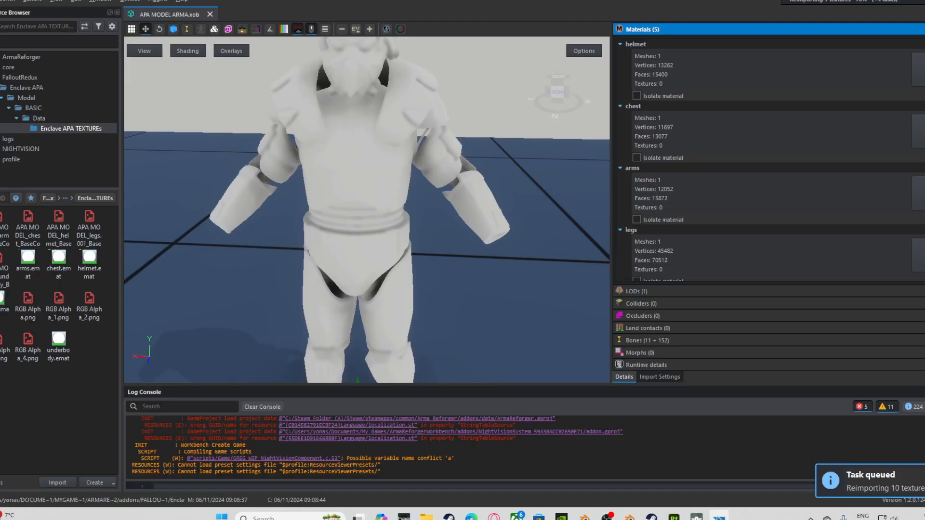
scroll(366, 210, up, 3)
scroll(366, 210, down, 5)
right_drag(366, 209, 371, 190)
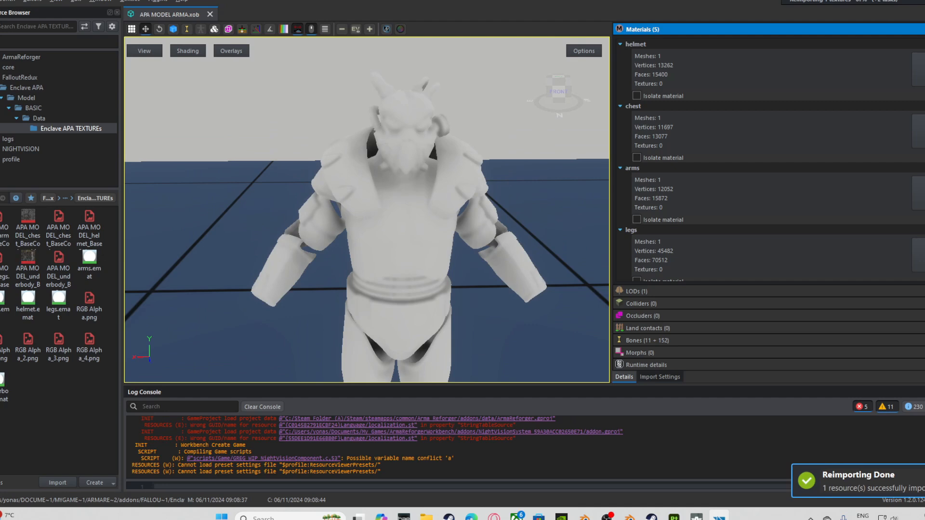
scroll(367, 209, up, 5)
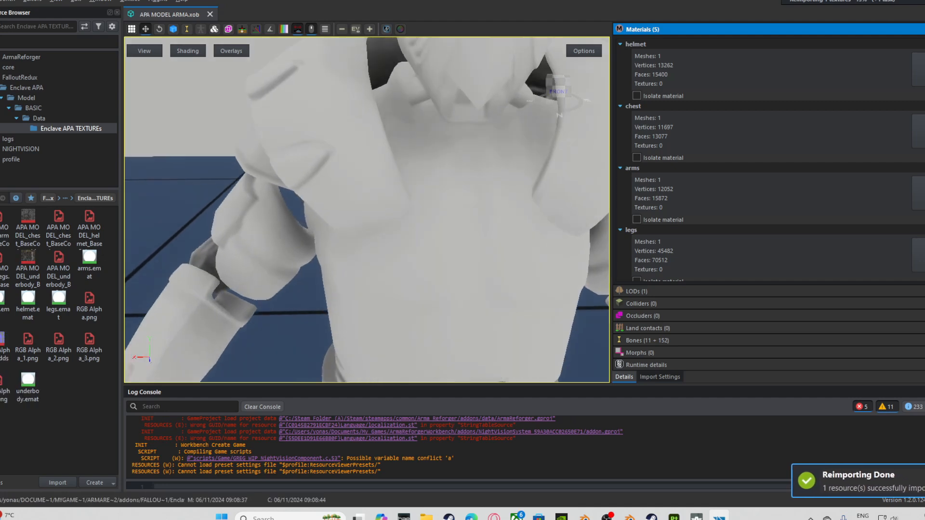
scroll(367, 209, down, 5)
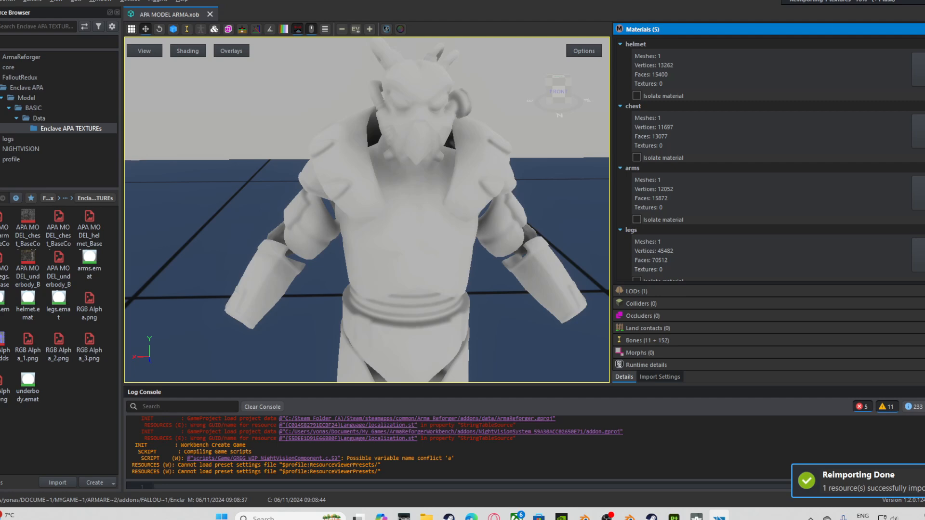
scroll(367, 209, down, 3)
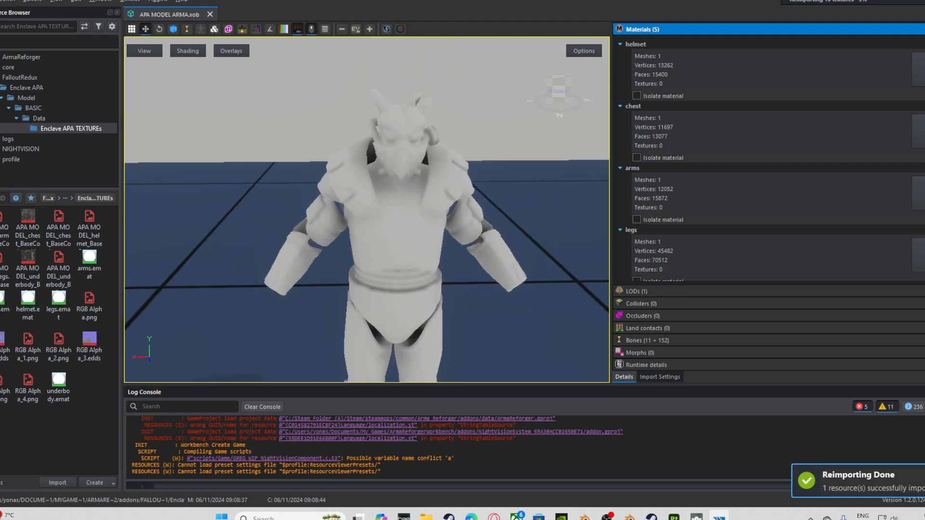
middle_drag(367, 209, 320, 234)
scroll(367, 210, up, 3)
scroll(367, 209, up, 5)
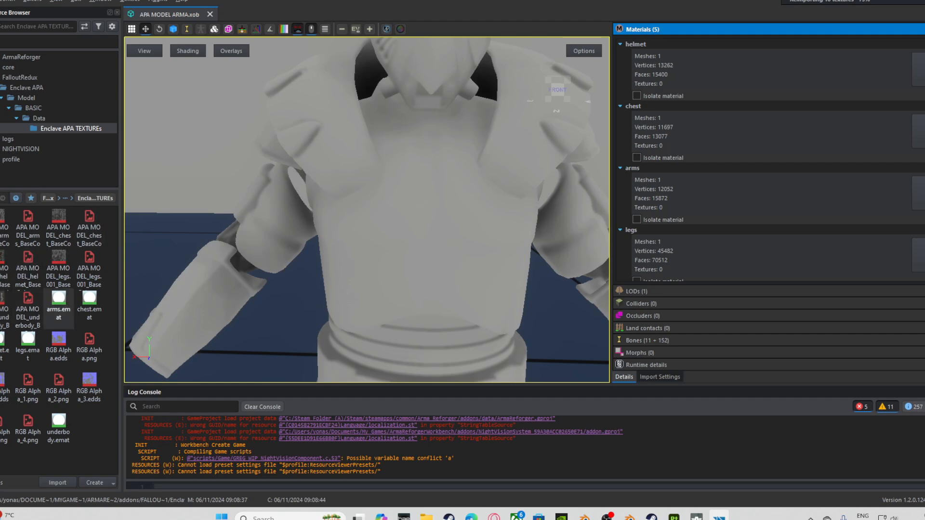
mouse_move(674, 516)
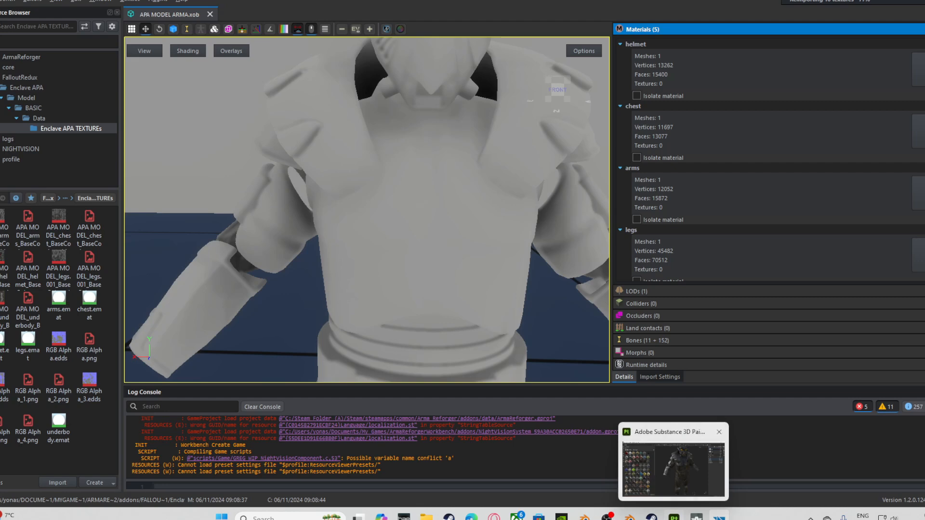
click(673, 470)
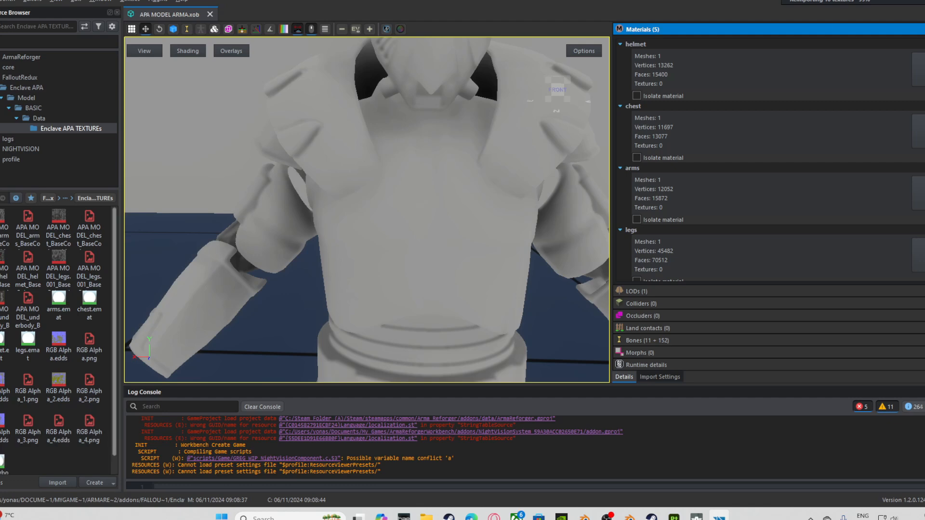
scroll(367, 210, up, 3)
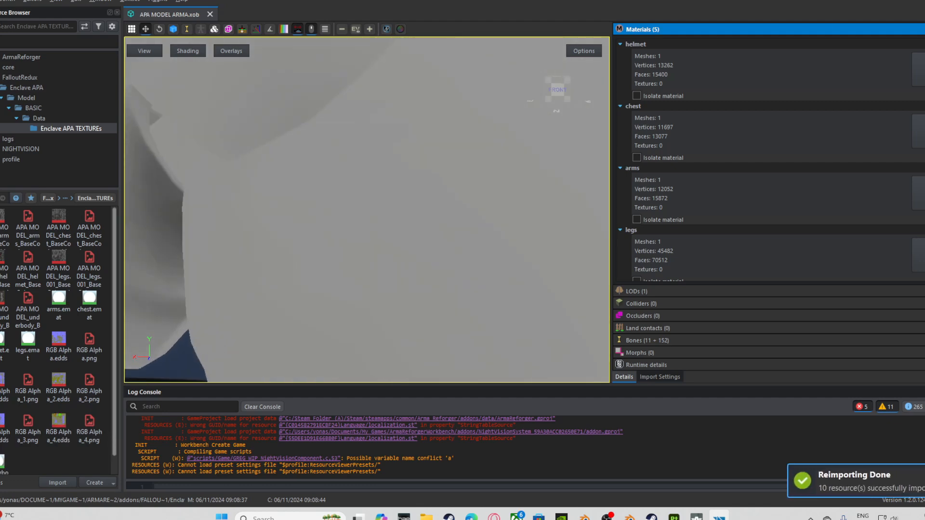
scroll(367, 210, down, 4)
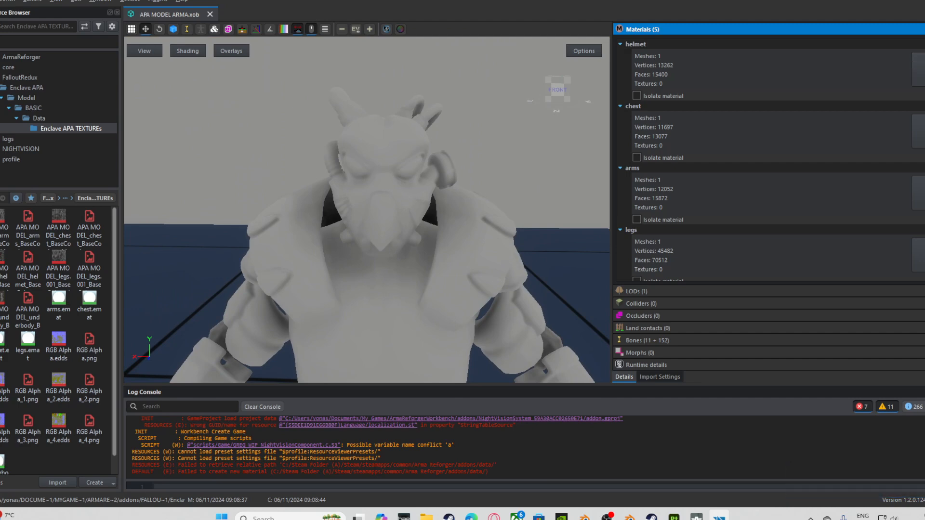
scroll(367, 210, down, 5)
right_drag(367, 210, 367, 265)
scroll(367, 210, up, 4)
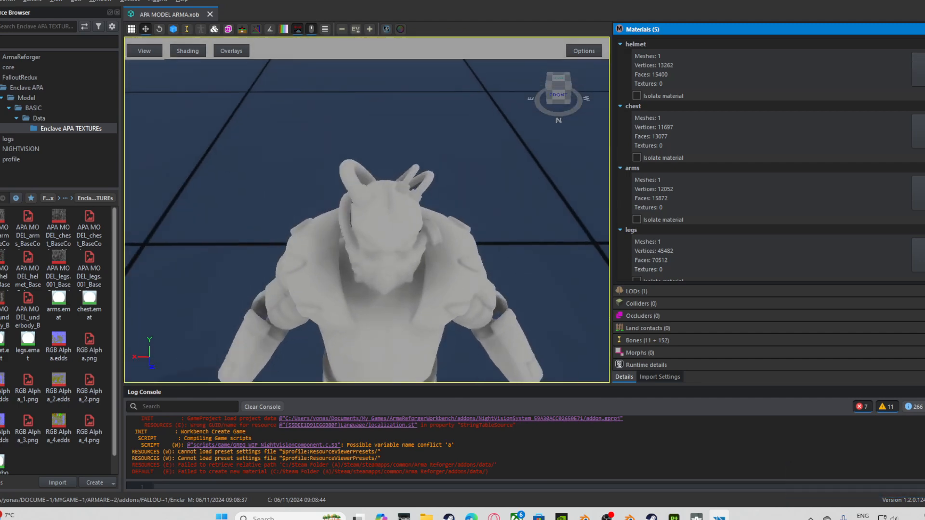
scroll(367, 210, down, 2)
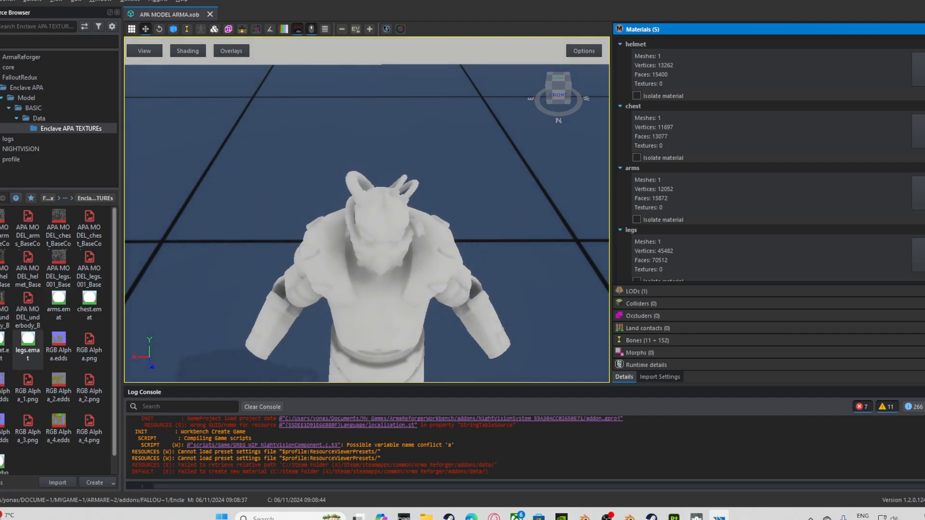
Move the arms, chest, helmet, legs and underbody materials from Enclave APA TEXTUREs back into the Data folder.
click(4, 348)
ctrl+click(28, 347)
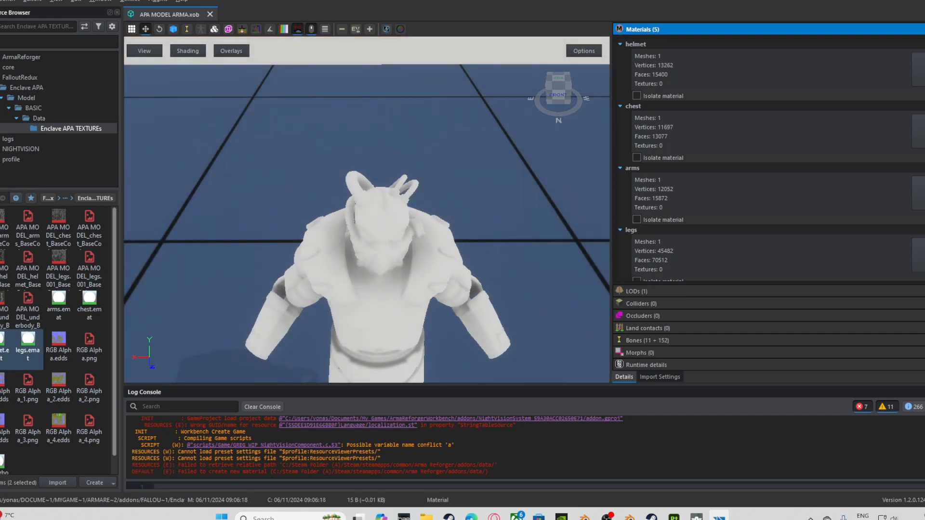
ctrl+click(59, 309)
ctrl+click(89, 309)
ctrl+click(3, 461)
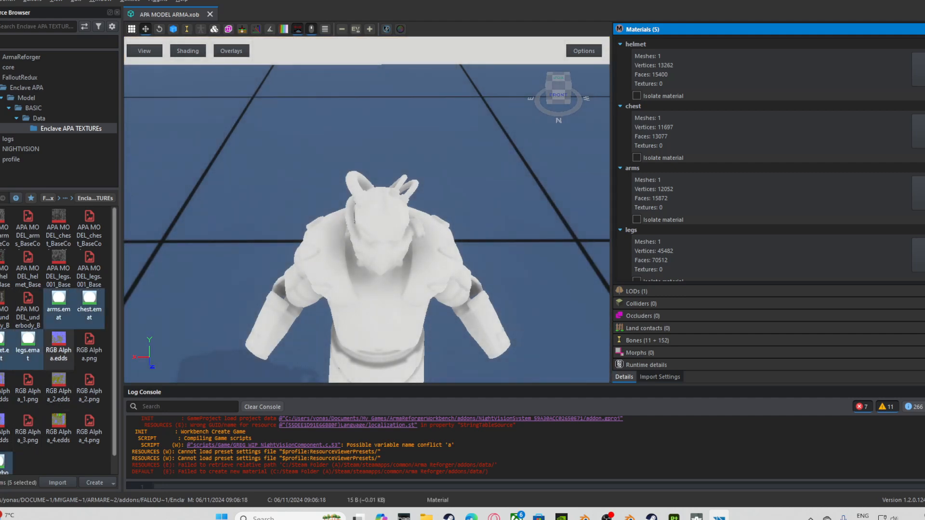
scroll(28, 434, down, 1)
drag(28, 328, 39, 119)
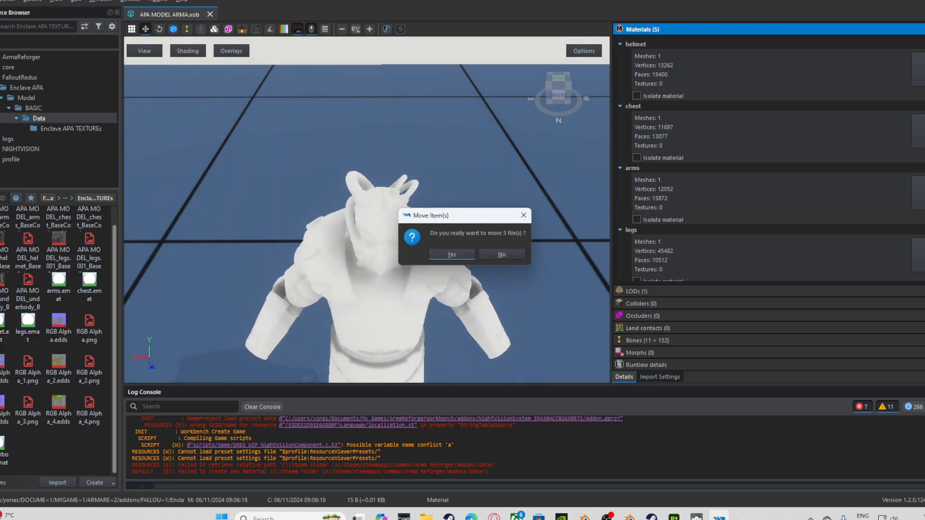
click(452, 254)
Open the mesh's helmet material and assign APA MODEL_helmet_BaseColor.edds as its BCR map.
scroll(367, 210, up, 5)
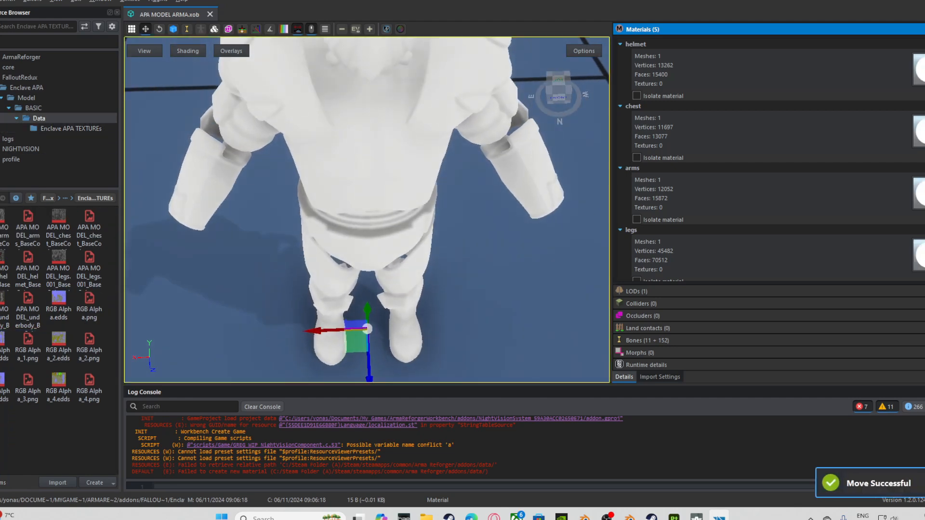
right_drag(367, 209, 367, 139)
middle_drag(366, 210, 361, 299)
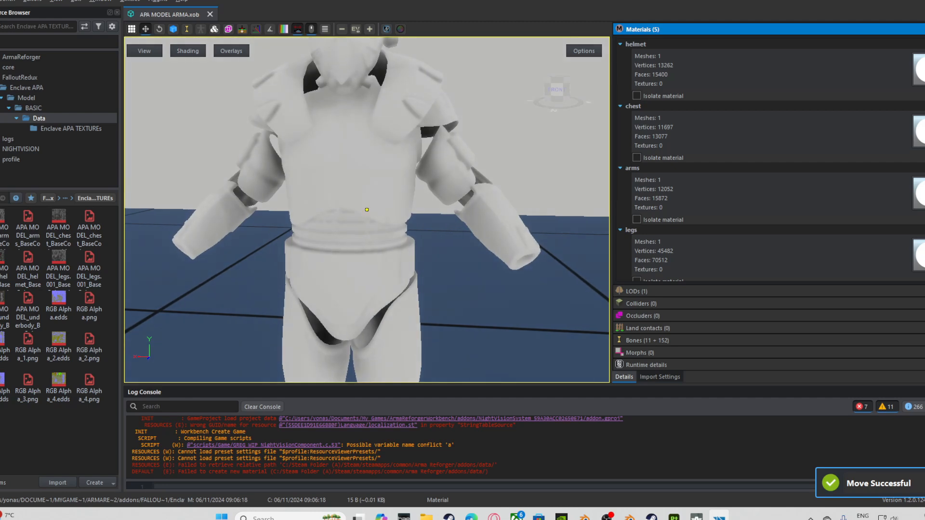
middle_drag(367, 210, 458, 375)
right_drag(366, 209, 303, 188)
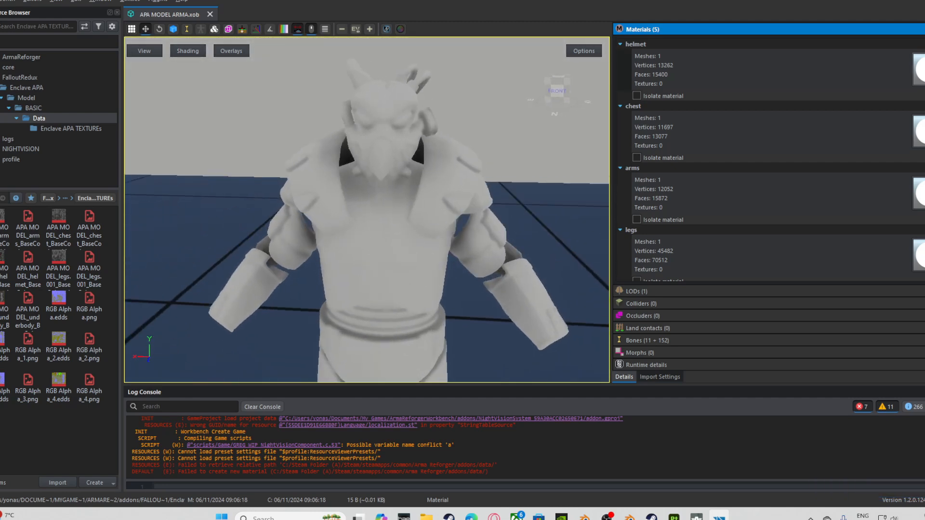
double_click(917, 70)
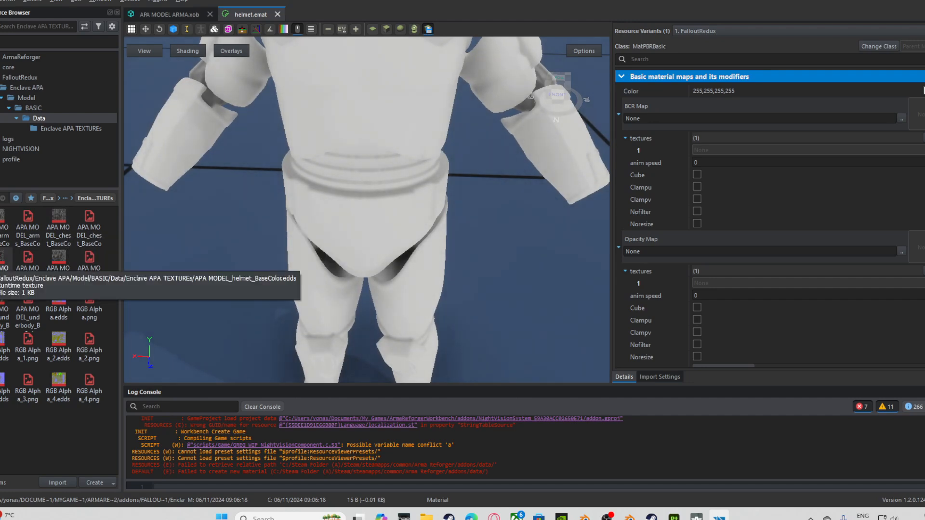
drag(6, 262, 752, 118)
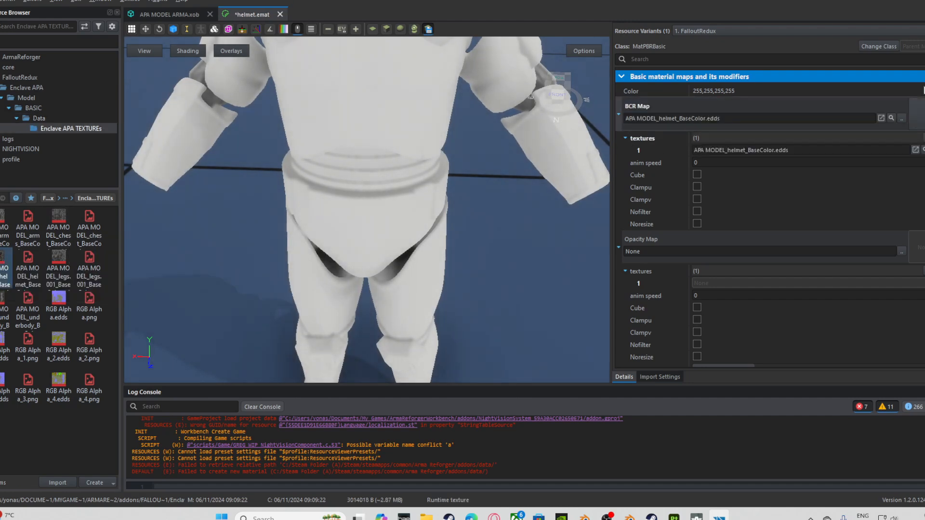
right_drag(366, 210, 366, 134)
scroll(367, 209, down, 3)
scroll(366, 209, up, 4)
Try RGB Alpha.edds as the helmet material's NMO map, inspect the helmet, and undo the assignment.
scroll(697, 175, down, 3)
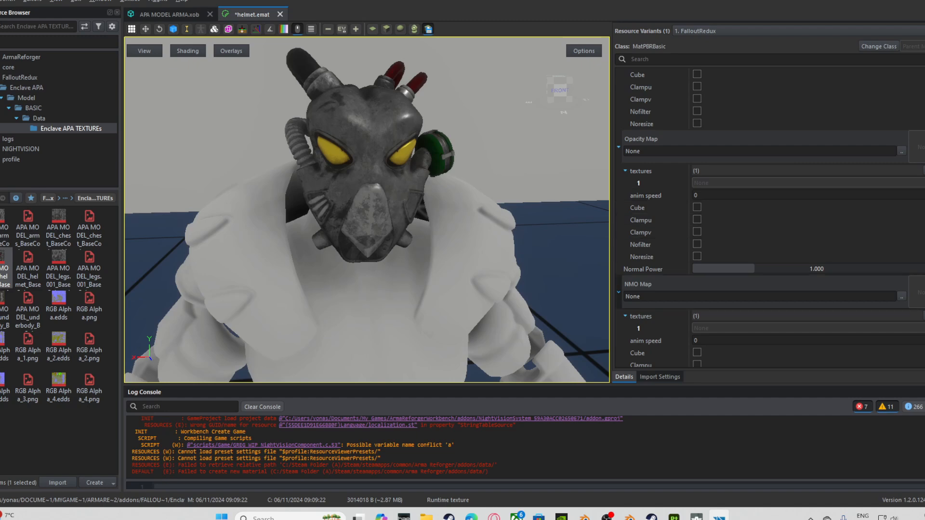
scroll(768, 219, down, 1)
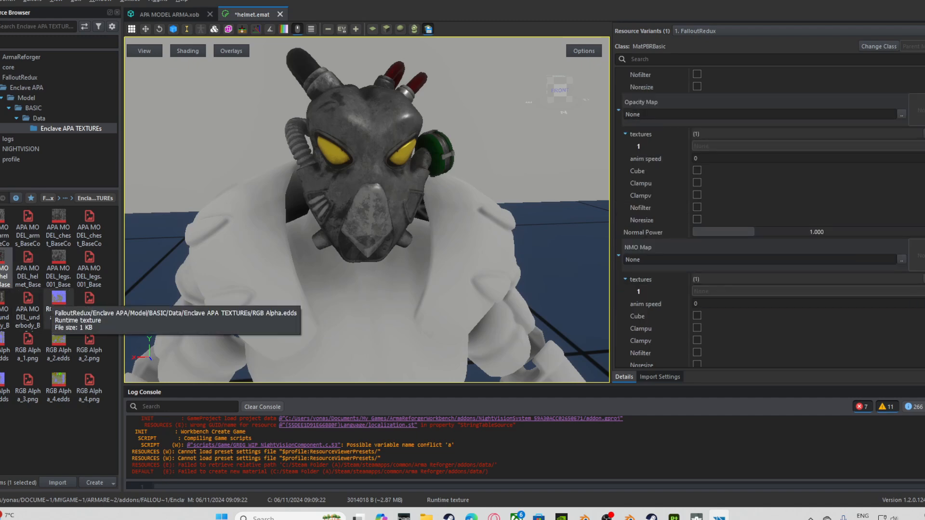
drag(59, 299, 752, 259)
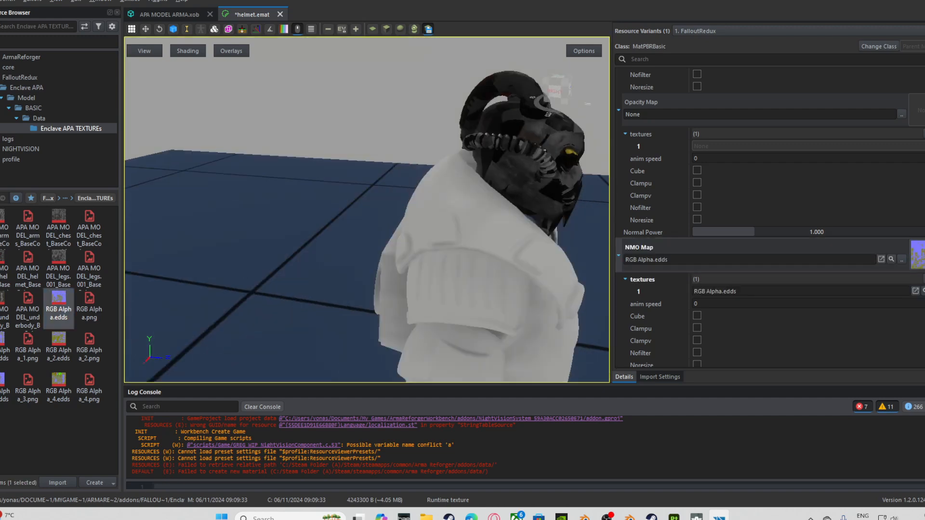
right_drag(463, 212, 318, 210)
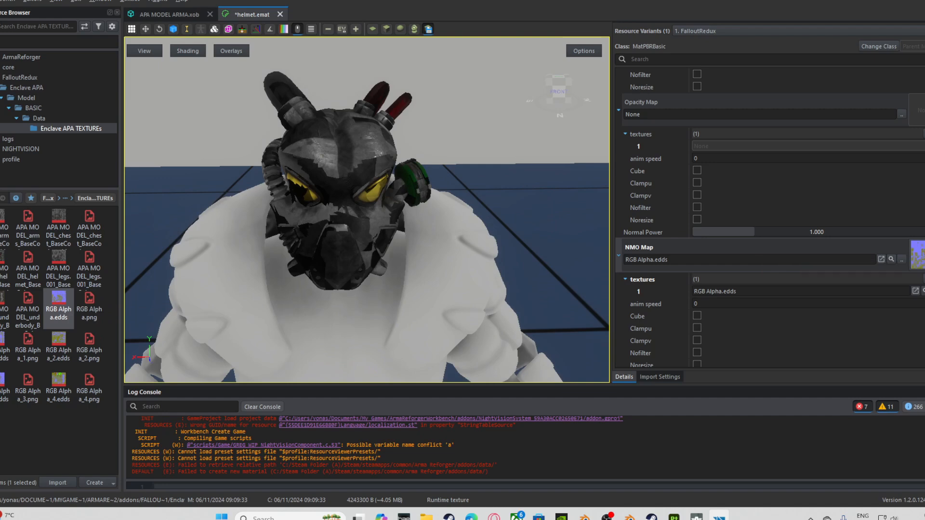
key(ctrl+z)
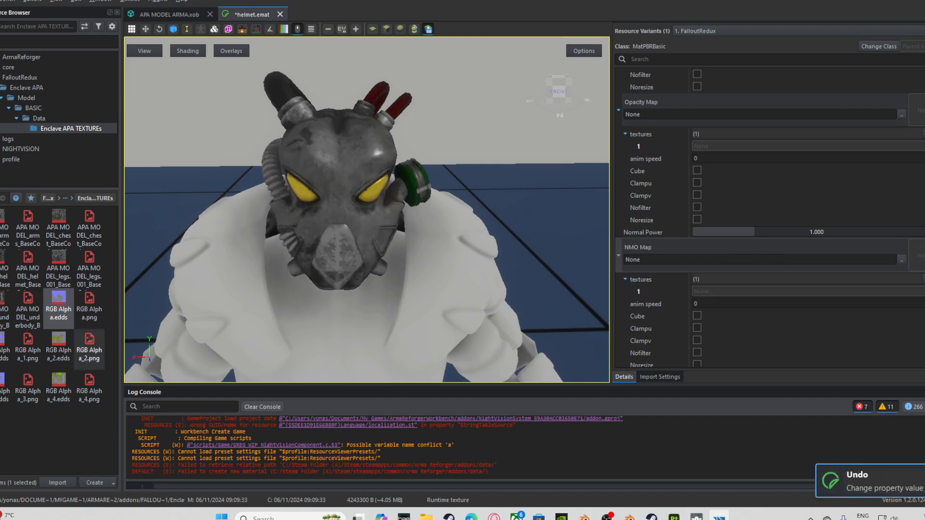
key(ctrl+y)
key(ctrl+z)
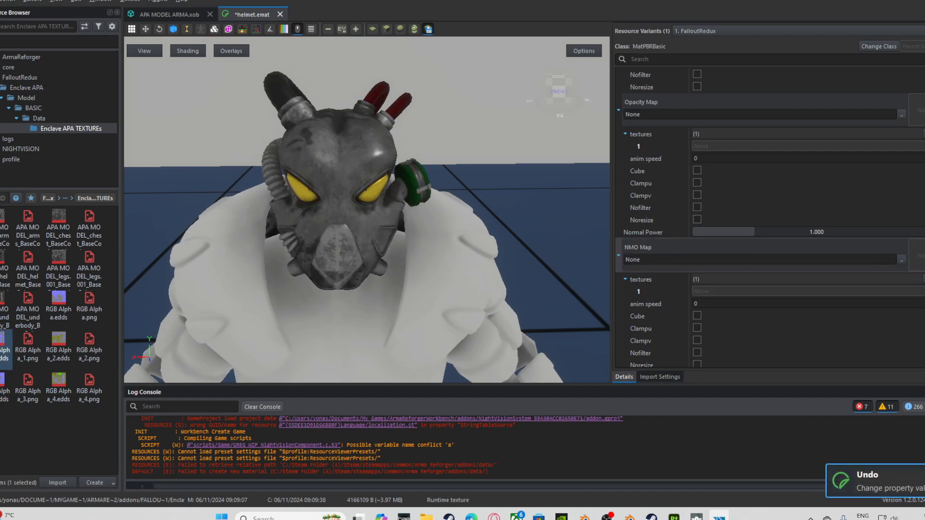
Assign RGB Alpha_2.edds as the helmet material's NMO map and check how the helmet shades.
drag(58, 344, 752, 259)
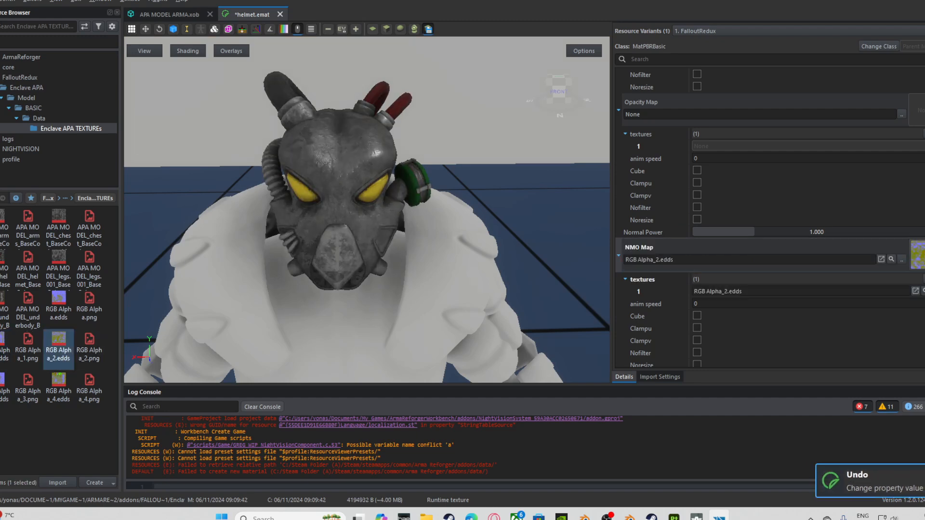
right_drag(366, 210, 400, 196)
scroll(400, 195, up, 4)
scroll(400, 195, down, 4)
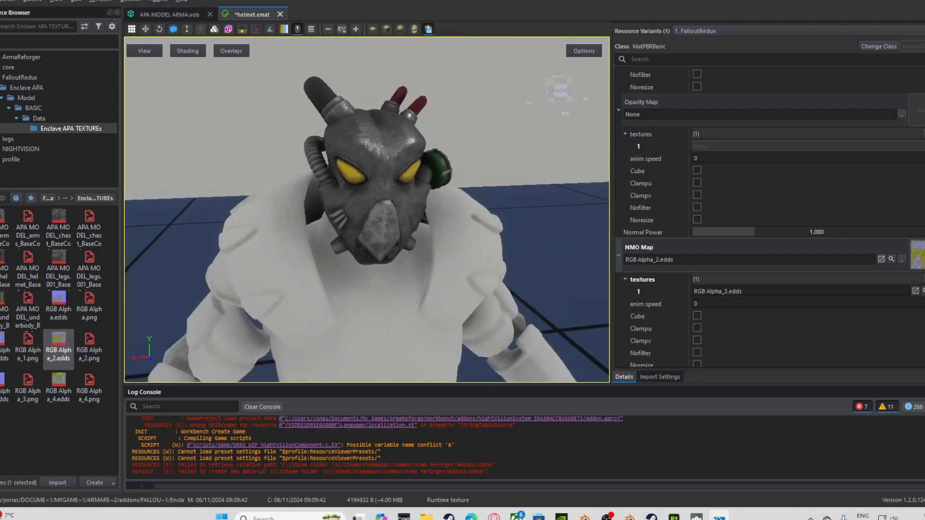
Raise the helmet material's Normal Power to 2.752 and inspect the helmet from several angles.
drag(754, 231, 863, 232)
right_drag(366, 217, 367, 279)
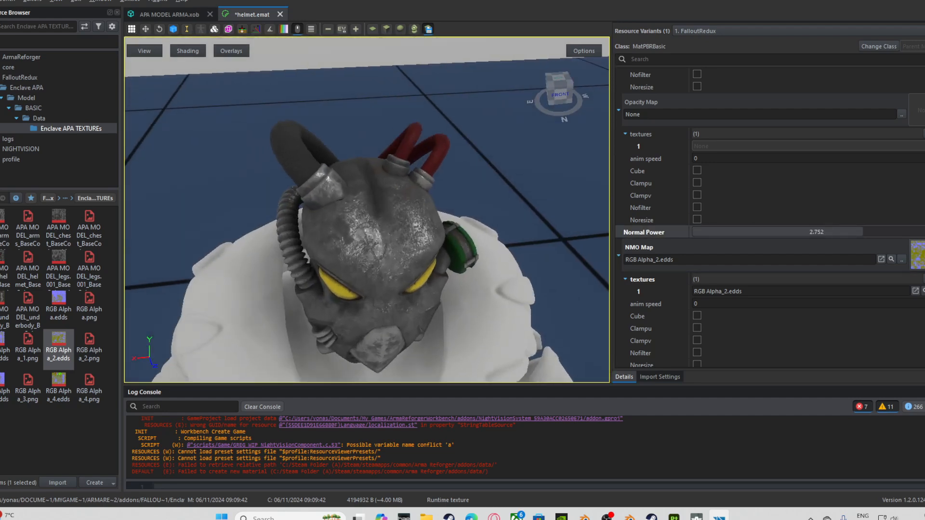
scroll(366, 210, up, 5)
scroll(366, 209, down, 5)
right_drag(366, 210, 367, 239)
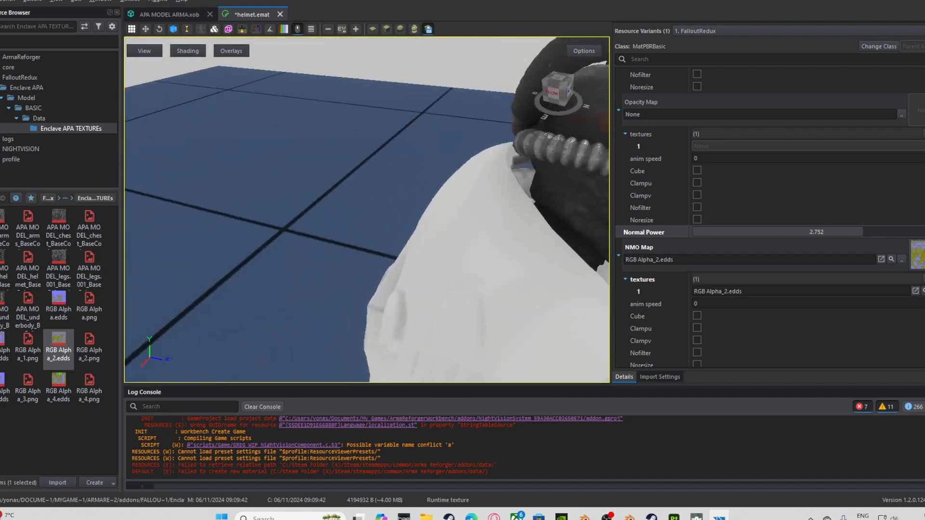
scroll(366, 210, down, 5)
scroll(366, 210, up, 2)
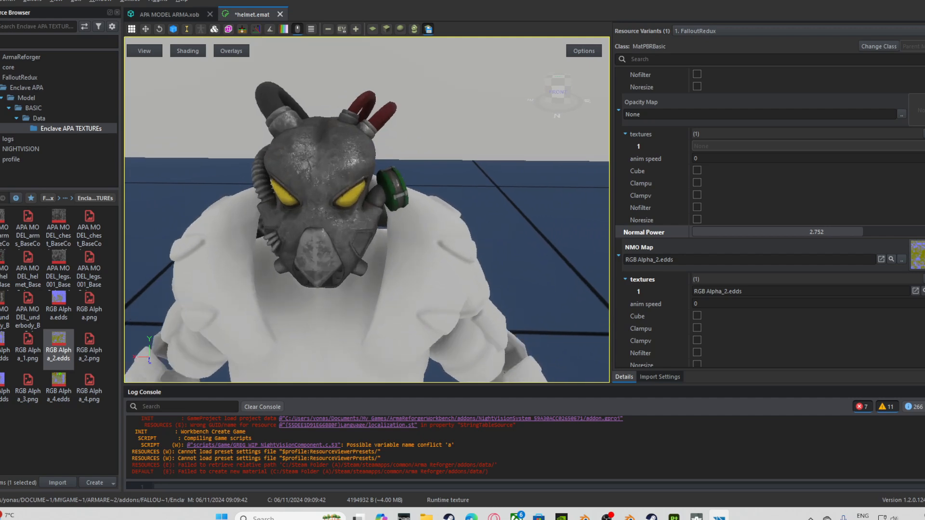
Return to the APA MODEL ARMA.xob mesh and open its chest material.
scroll(771, 211, up, 5)
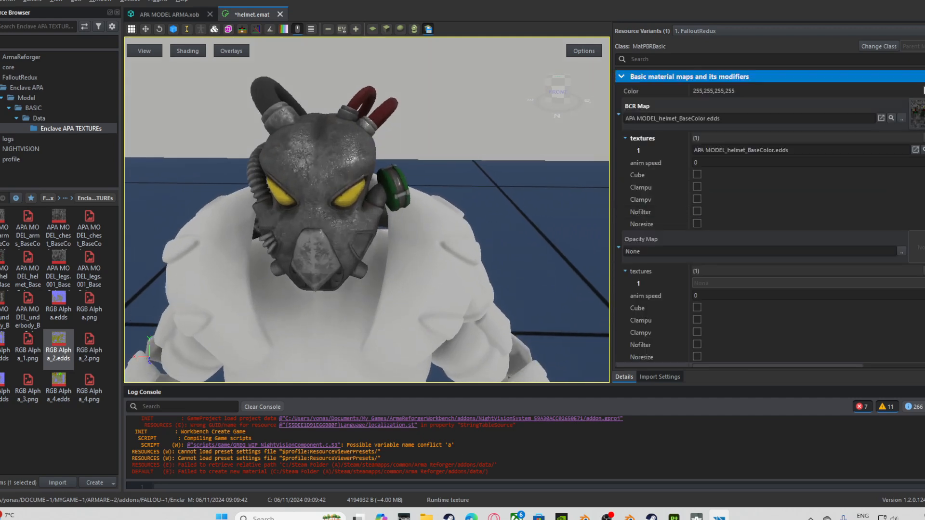
click(169, 15)
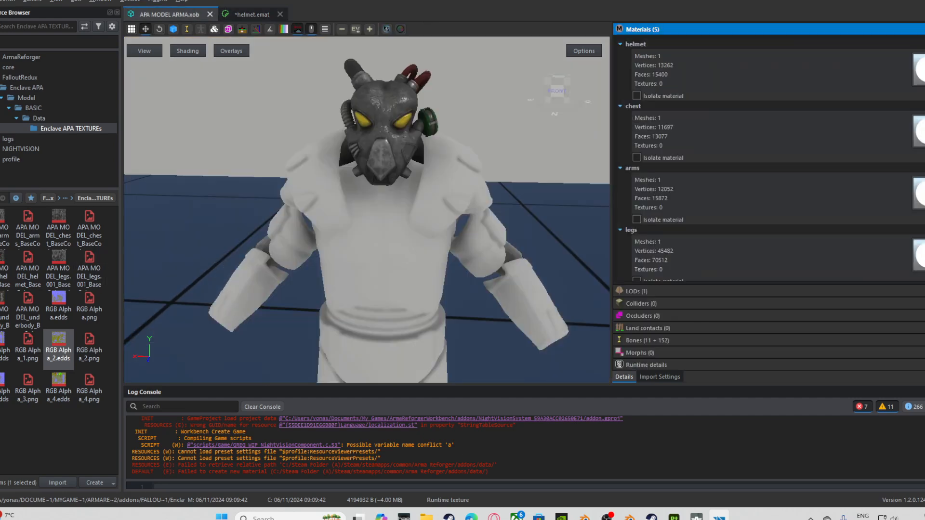
click(919, 131)
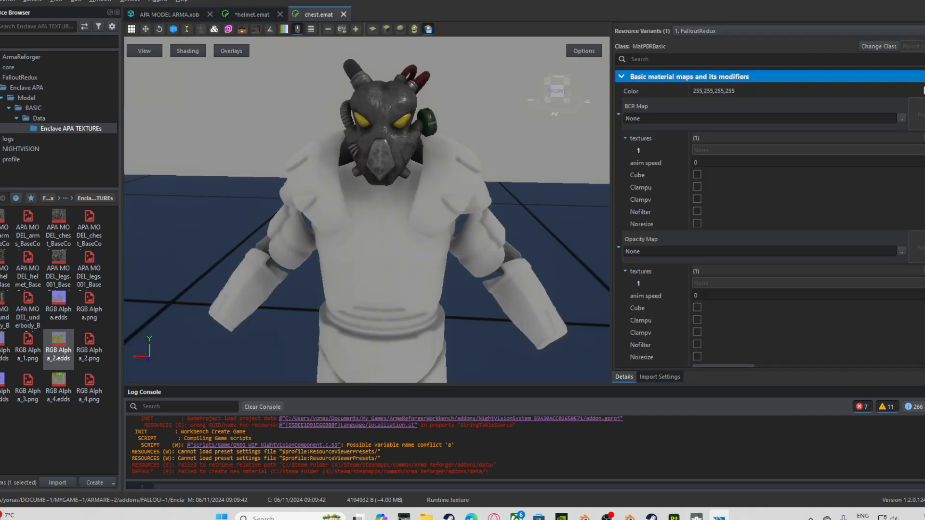
Assign APA MODEL_chest_BaseColor.edds as the chest material's BCR map and inspect the textured chest up close.
right_drag(367, 209, 369, 152)
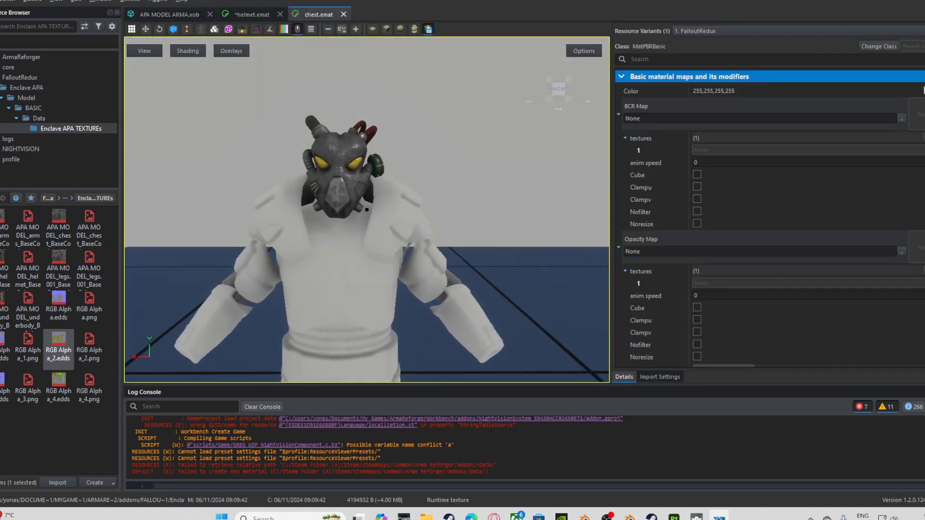
scroll(367, 209, up, 4)
scroll(367, 209, down, 2)
middle_drag(367, 209, 458, 169)
scroll(367, 210, down, 2)
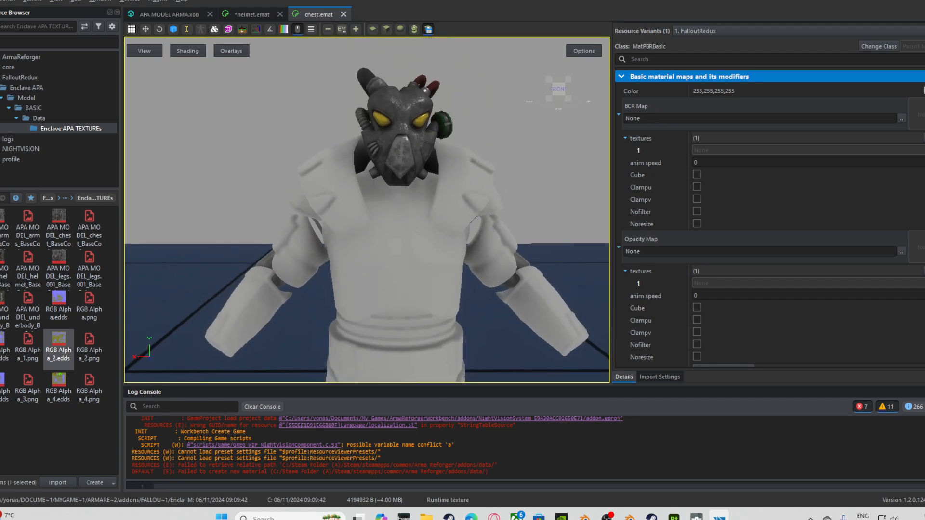
scroll(367, 209, up, 3)
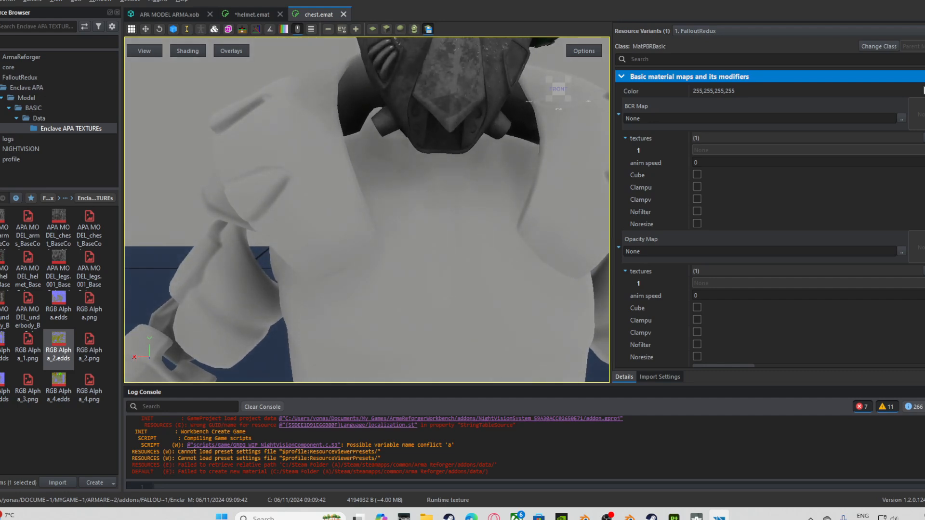
scroll(367, 210, down, 3)
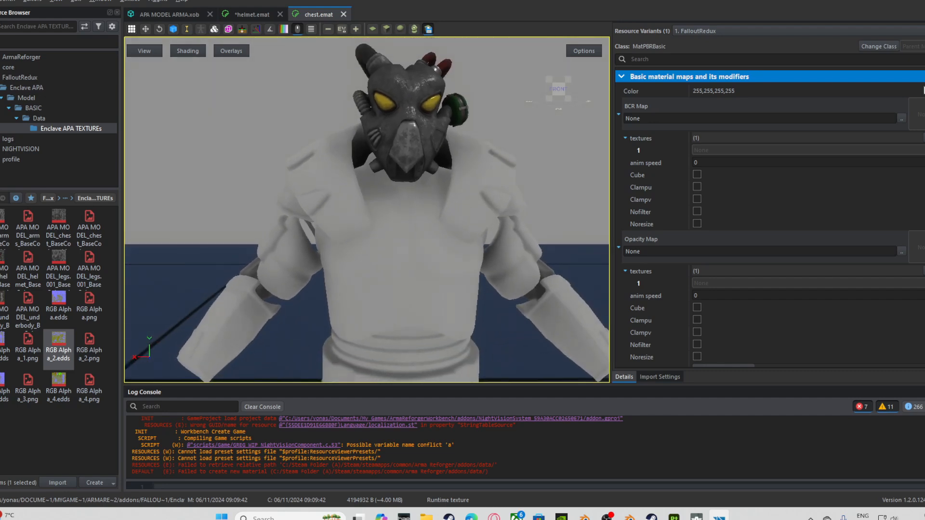
middle_drag(367, 209, 372, 236)
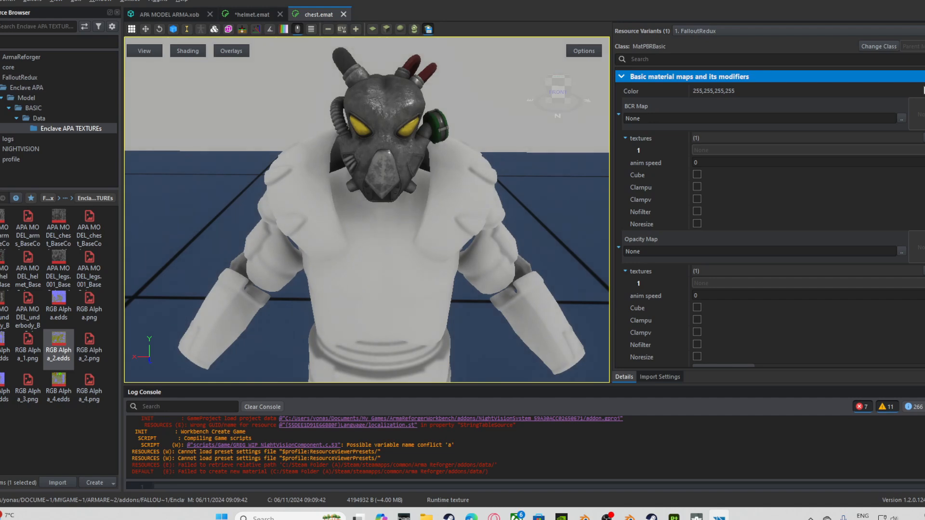
mouse_move(367, 209)
middle_down()
mouse_move(385, 236)
mouse_move(370, 218)
middle_up()
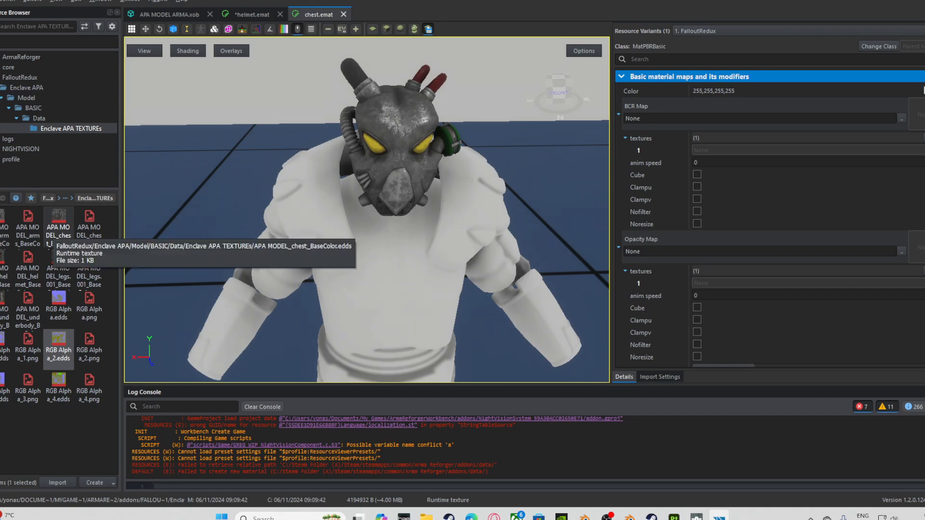
drag(58, 226, 722, 118)
right_drag(463, 207, 260, 176)
scroll(383, 209, up, 3)
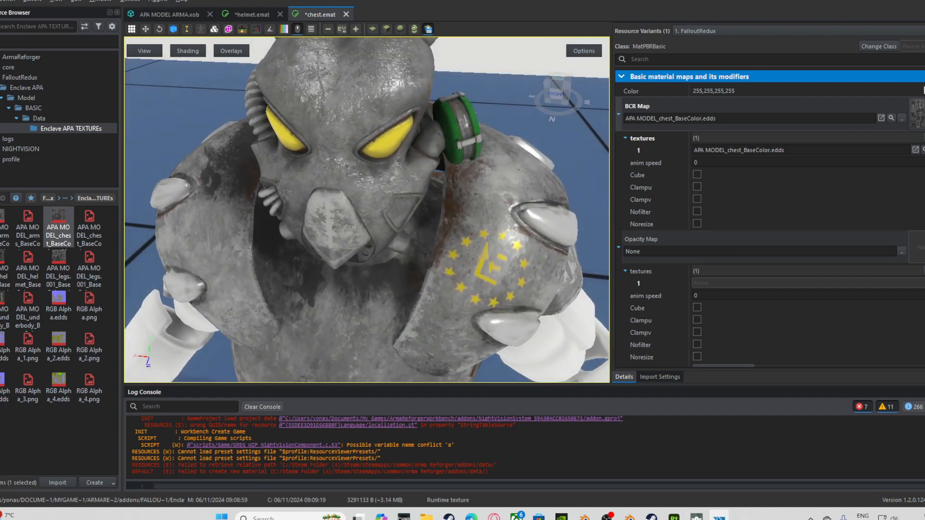
Switch to Blender and examine the chest piece's mesh in Edit Mode.
mouse_move(696, 517)
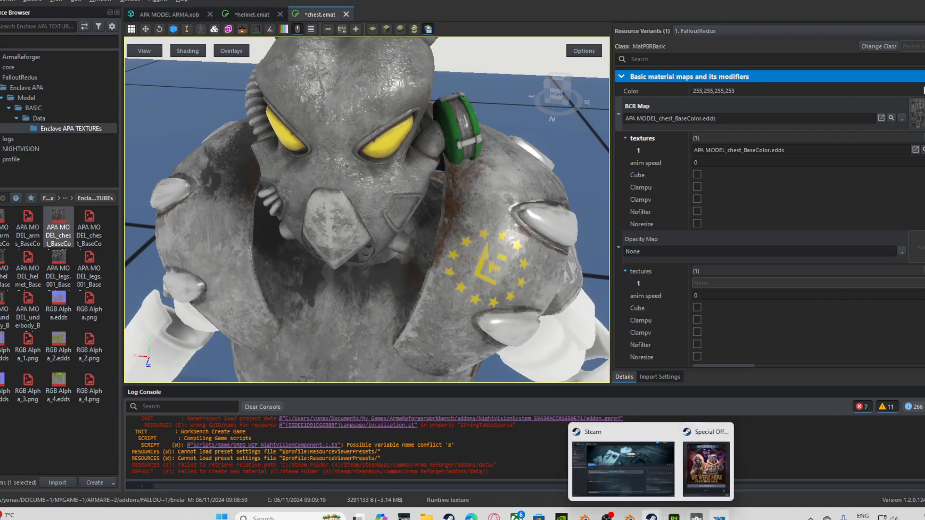
click(629, 516)
middle_drag(283, 439, 578, 448)
key(Tab)
scroll(385, 443, up, 5)
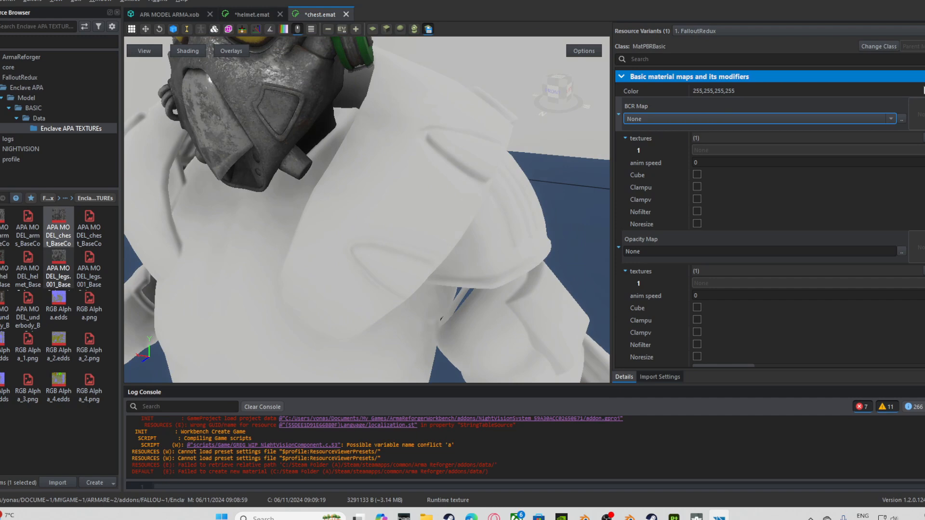
Restore APA MODEL_chest_BaseColor.edds as the chest material's BCR map and assign RGB Alpha_1.edds as its NMO map.
drag(59, 267, 747, 118)
key(ctrl+z)
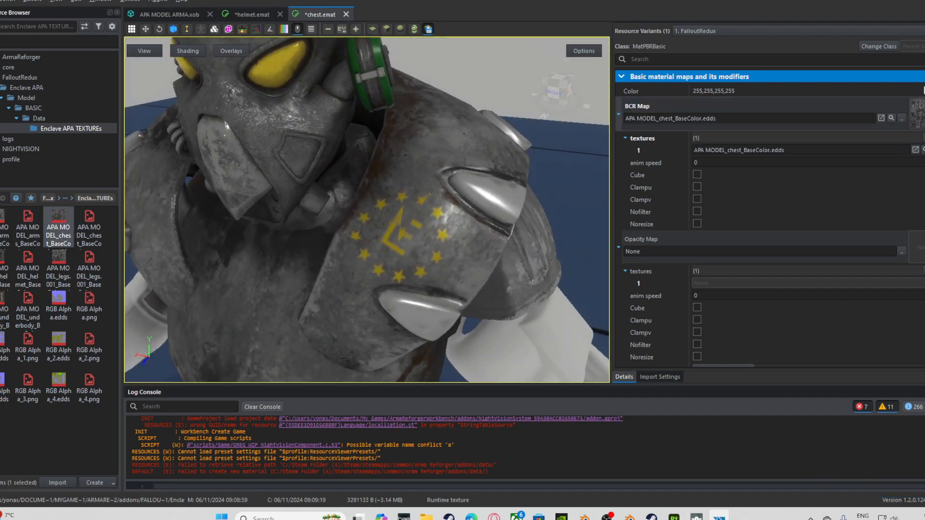
scroll(769, 217, down, 3)
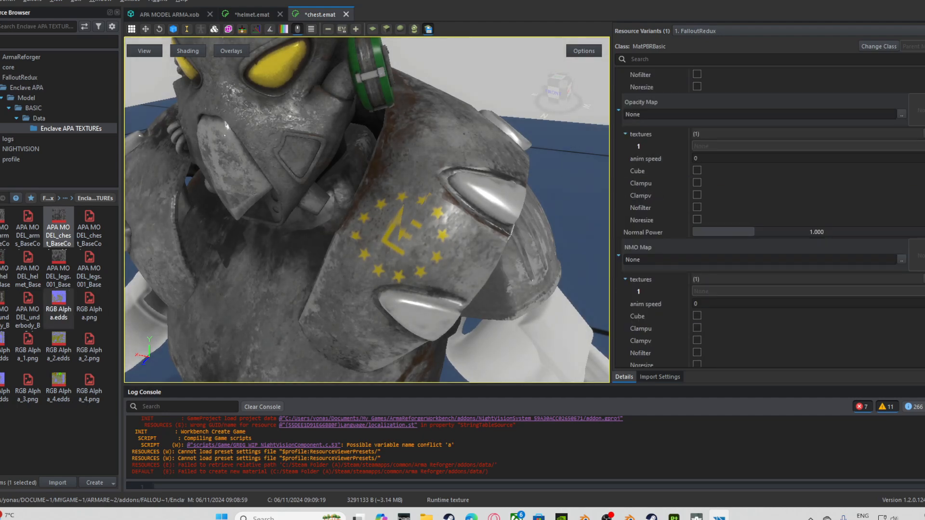
drag(5, 347, 751, 259)
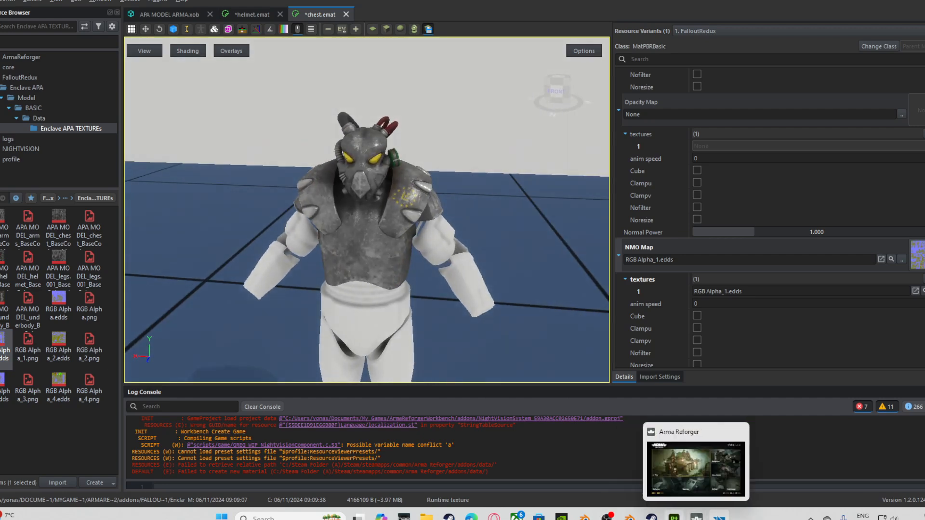
Compare the chest armour in Enfusion Workbench with its versions in Substance 3D Painter and Blender.
mouse_move(673, 516)
click(673, 469)
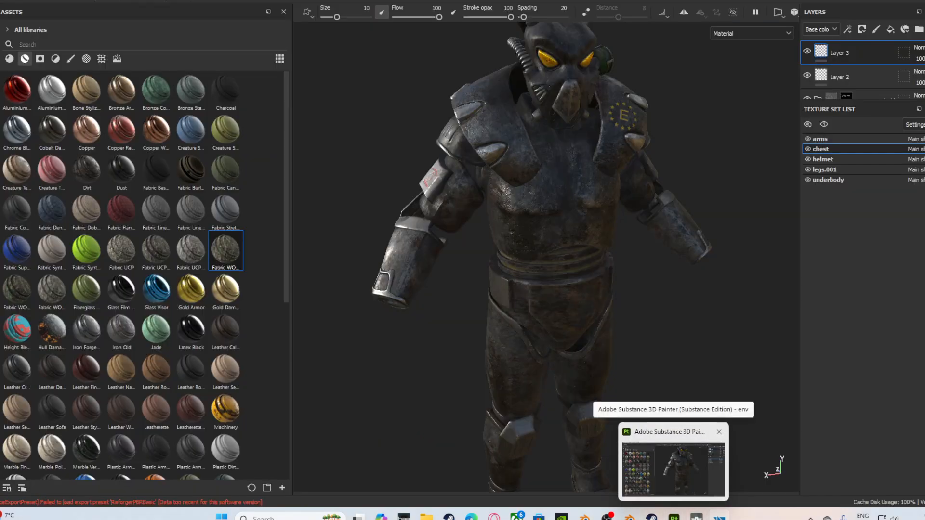
click(719, 516)
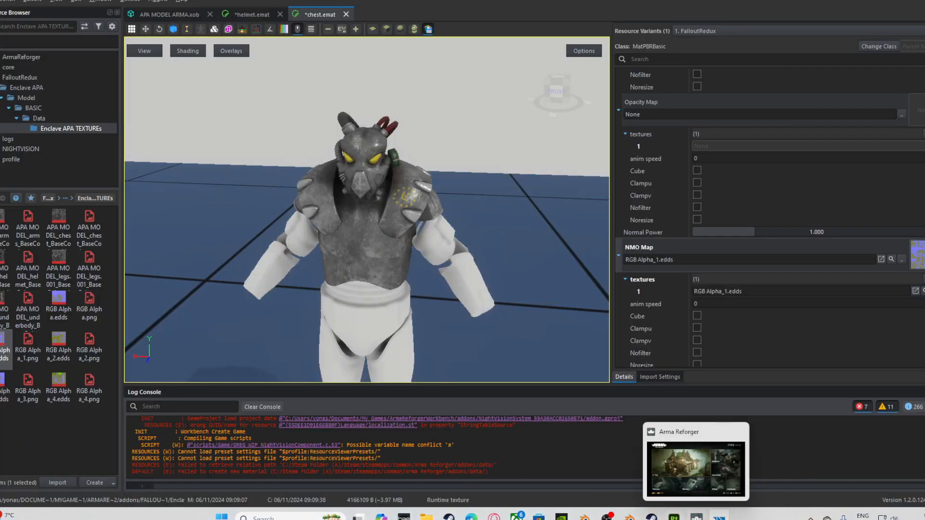
click(628, 470)
middle_drag(386, 241, 577, 451)
scroll(559, 439, down, 5)
scroll(559, 438, up, 6)
key(alt+Tab)
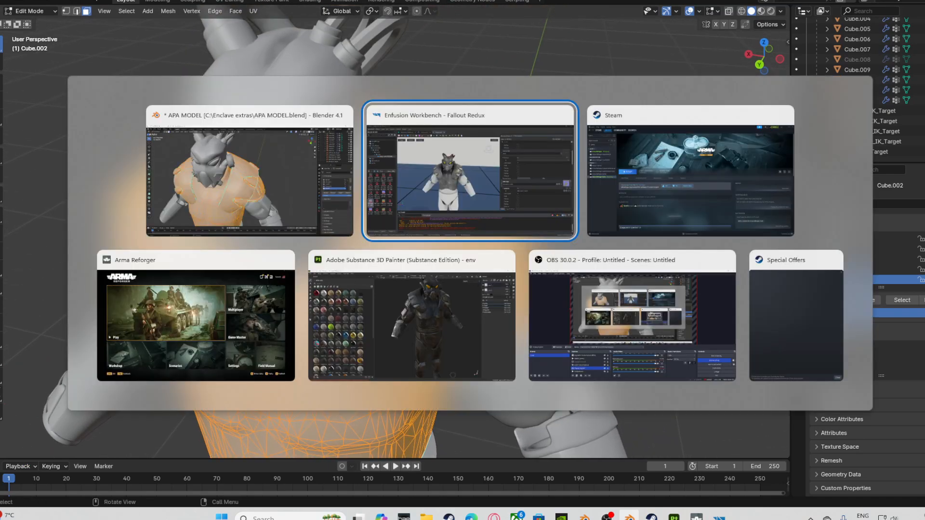
click(419, 333)
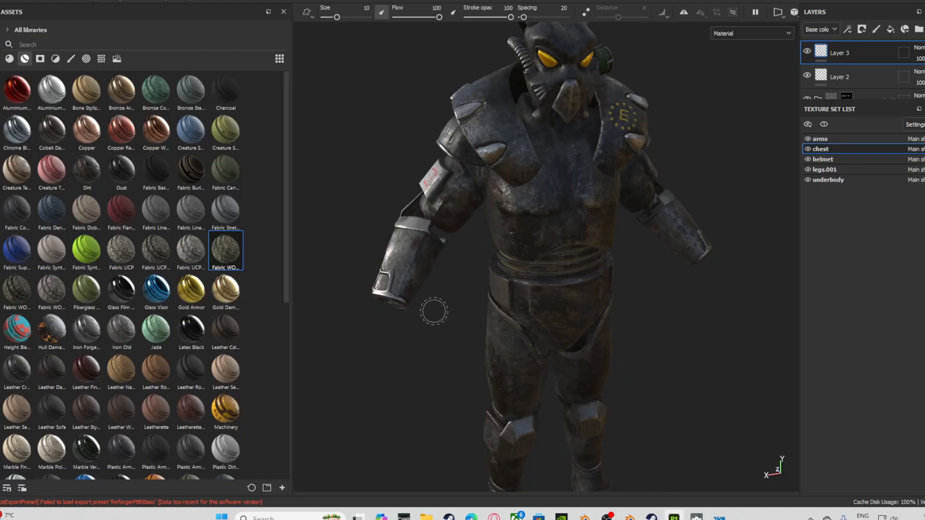
key(alt+Tab)
key(alt+Tab)
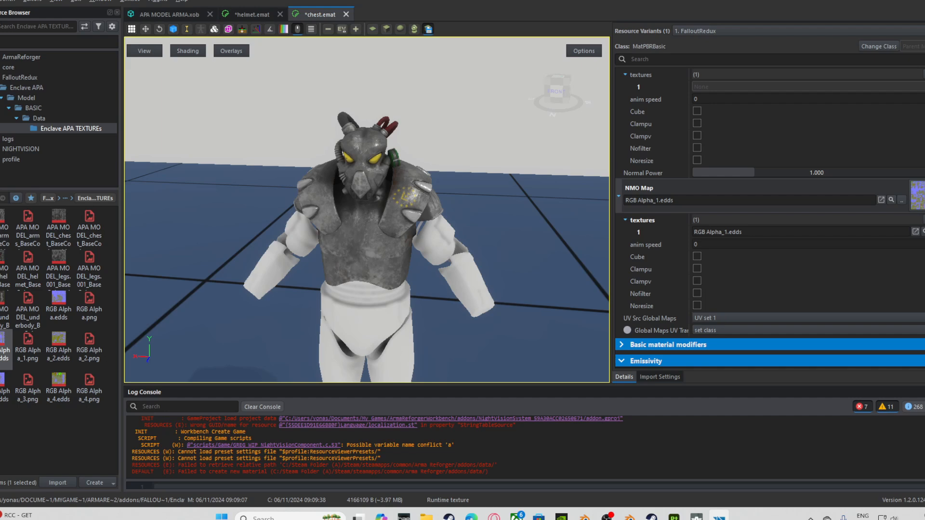
Examine the shading of the chest plate and the shoulder emblem up close from several angles.
scroll(378, 184, up, 5)
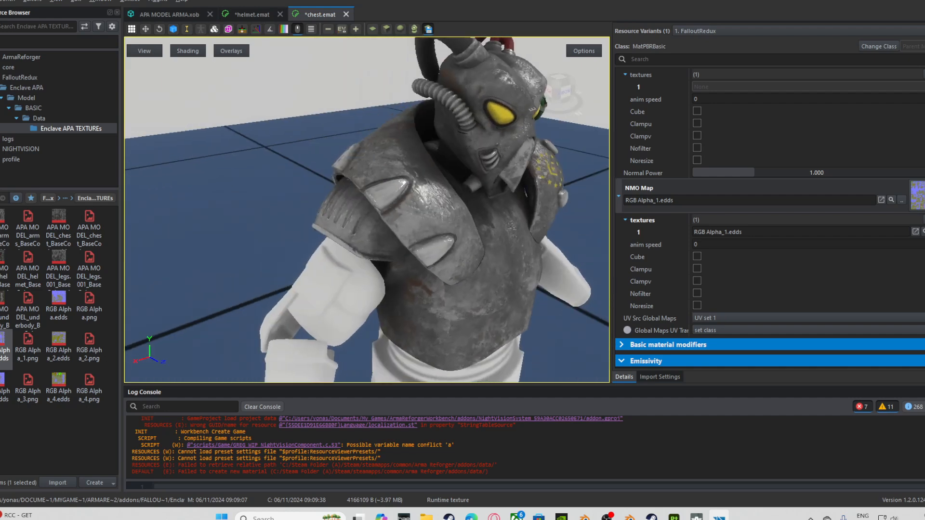
scroll(367, 210, down, 5)
scroll(367, 210, up, 10)
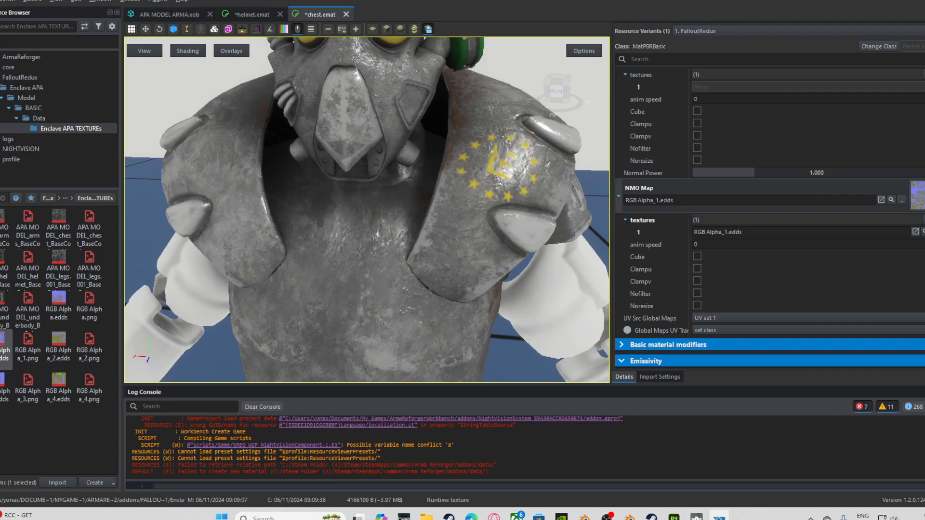
scroll(367, 210, down, 5)
scroll(368, 209, up, 3)
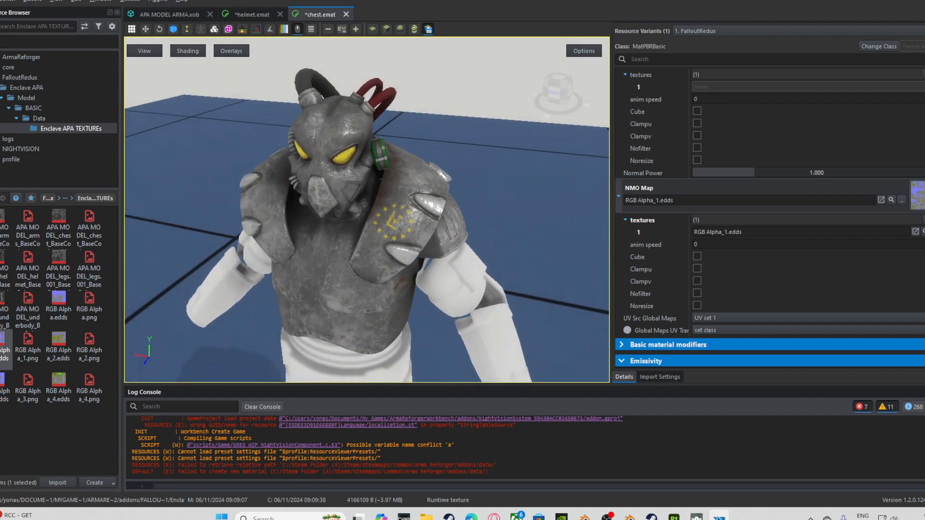
scroll(367, 209, up, 5)
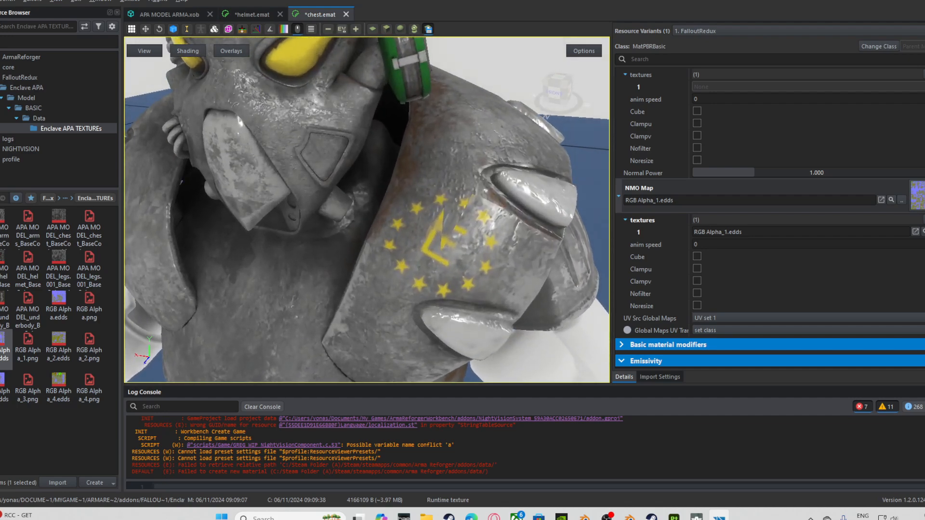
scroll(367, 210, down, 5)
middle_drag(367, 210, 337, 207)
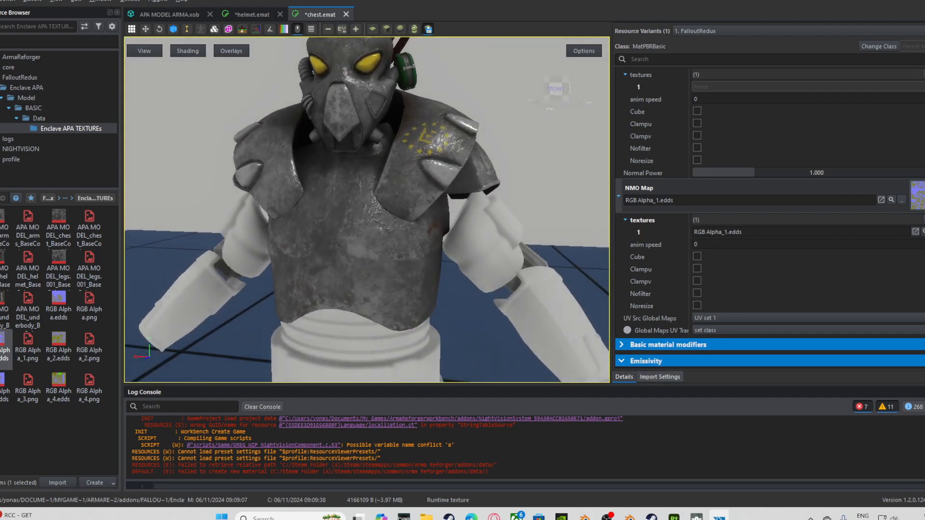
Switch to Blender and view the whole armour model from a distance.
key(alt+Tab)
scroll(395, 232, down, 8)
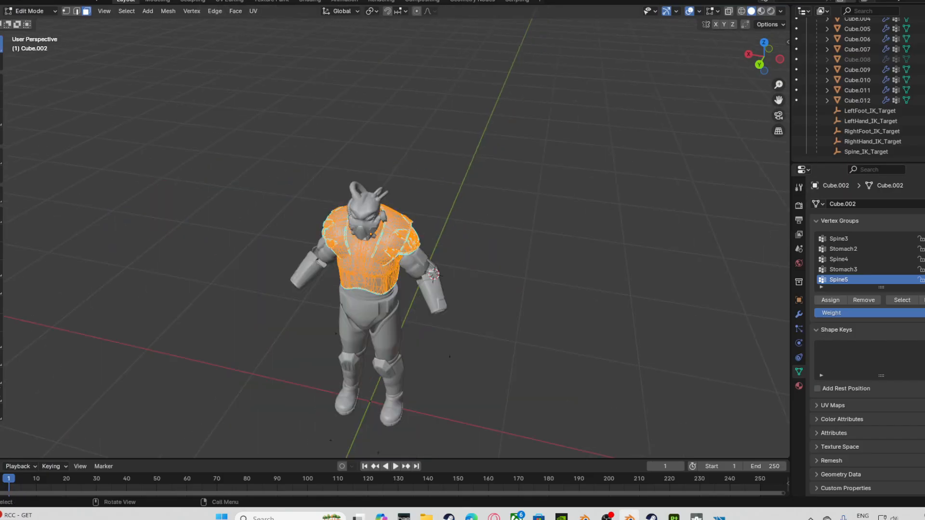
click(4, 1)
click(4, 1)
Switch to Substance 3D Painter and examine the textured armour from both sides, near and far.
key(alt+Tab)
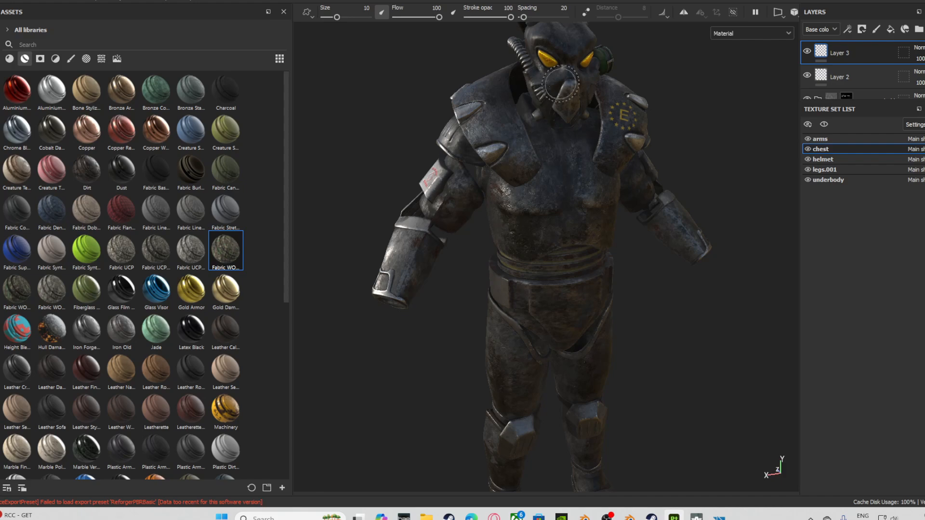
scroll(479, 156, down, 3)
alt+drag(559, 187, 487, 264)
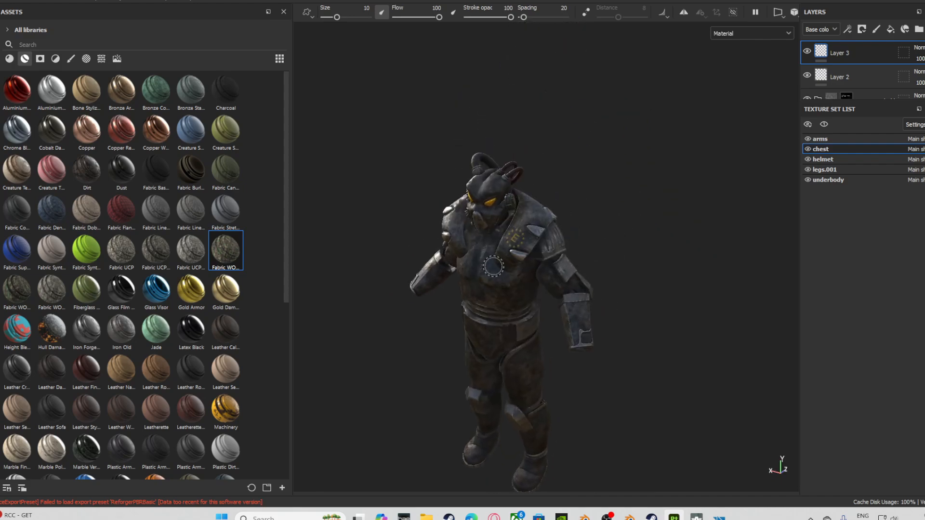
scroll(490, 264, up, 5)
alt+drag(448, 289, 672, 272)
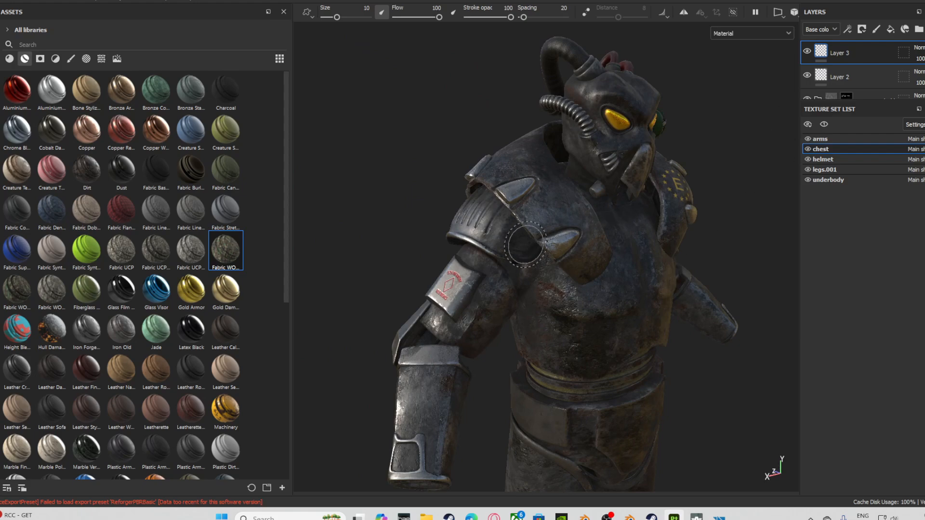
scroll(520, 250, down, 3)
scroll(850, 74, down, 5)
scroll(674, 135, down, 3)
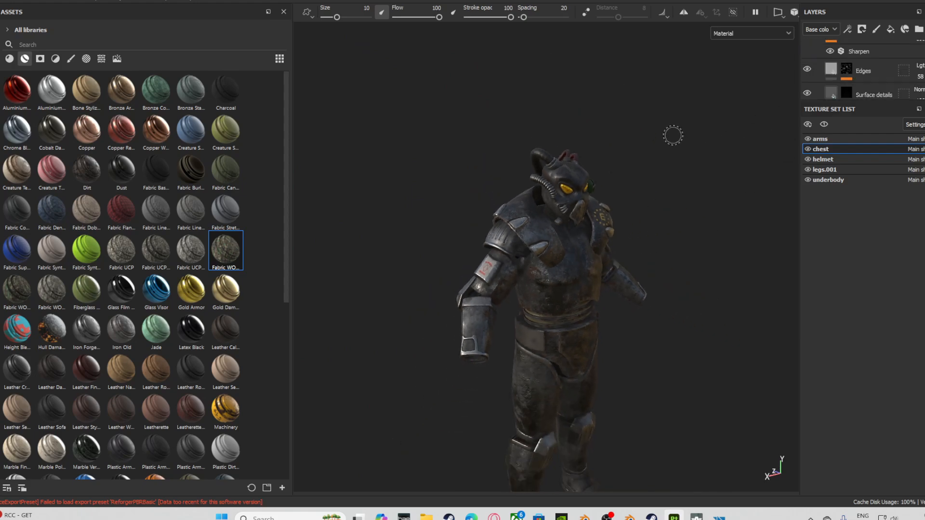
scroll(610, 264, up, 4)
alt+drag(604, 270, 463, 268)
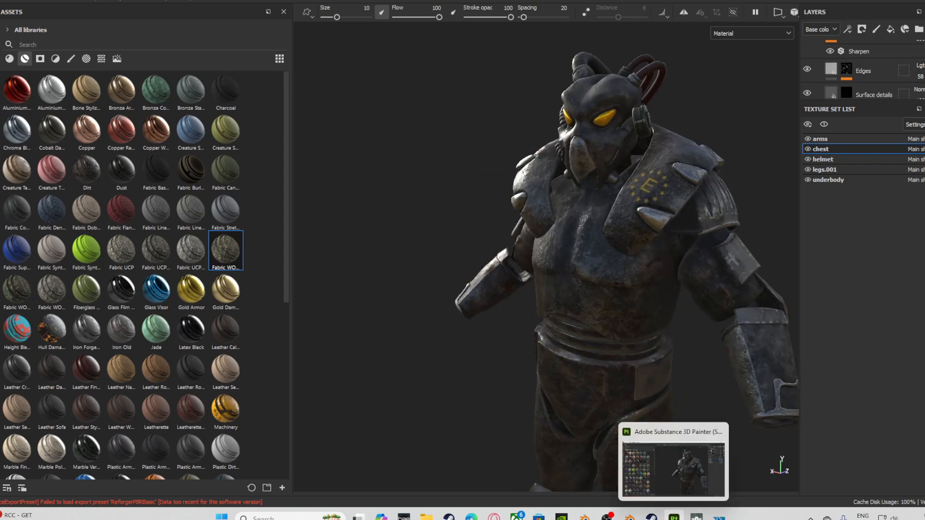
Switch back to Enfusion Workbench and check the chest material's look from the front.
mouse_move(719, 517)
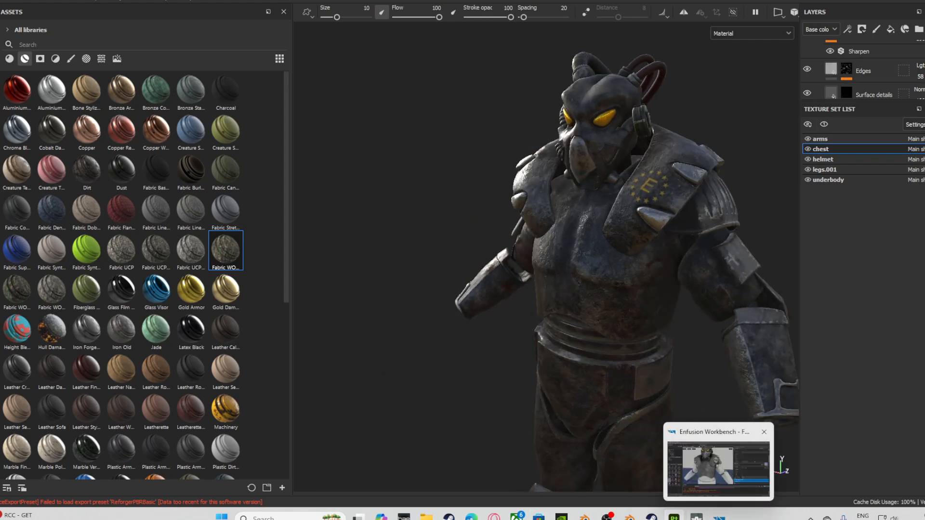
click(718, 467)
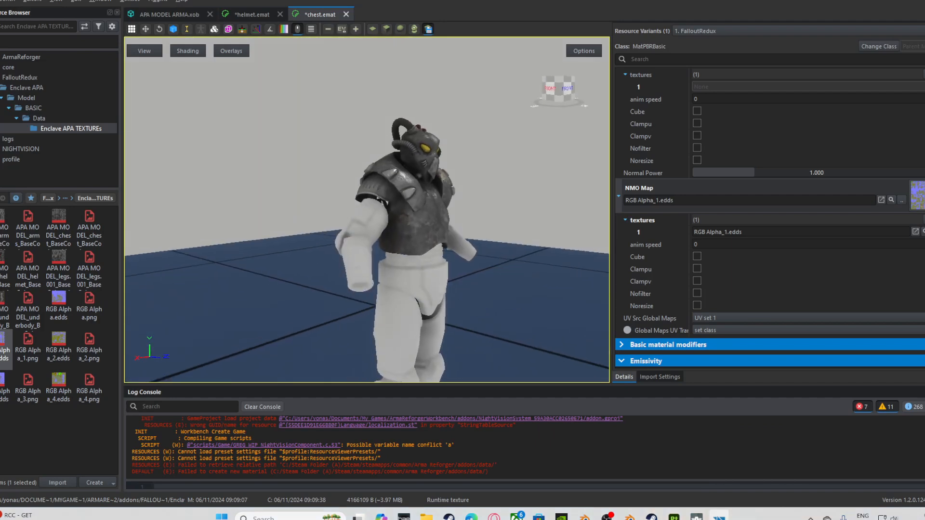
drag(382, 202, 286, 221)
scroll(286, 221, up, 5)
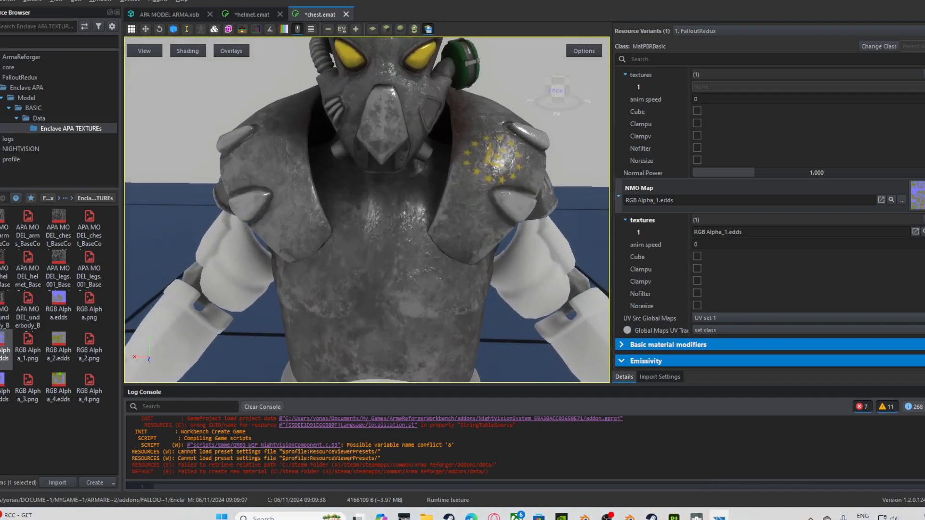
scroll(367, 209, down, 5)
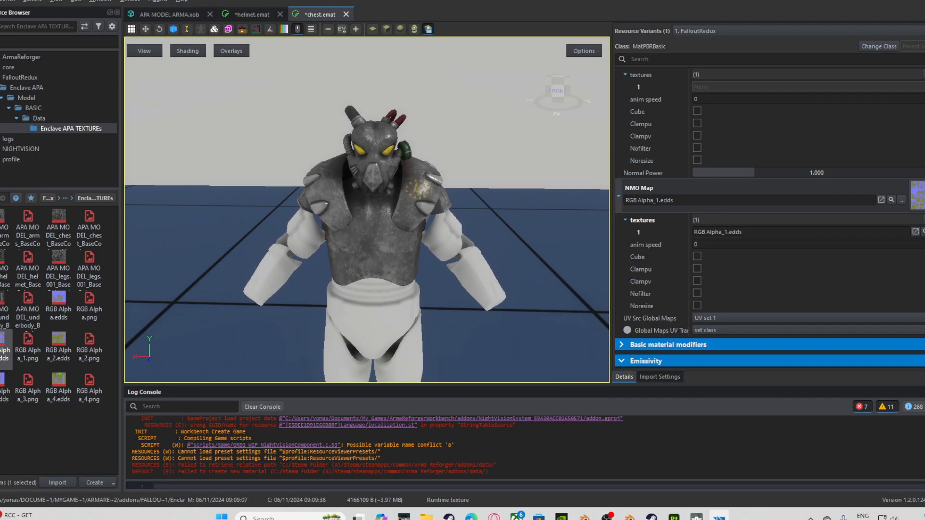
Return to the APA MODEL ARMA model and open its arms material for editing.
click(169, 14)
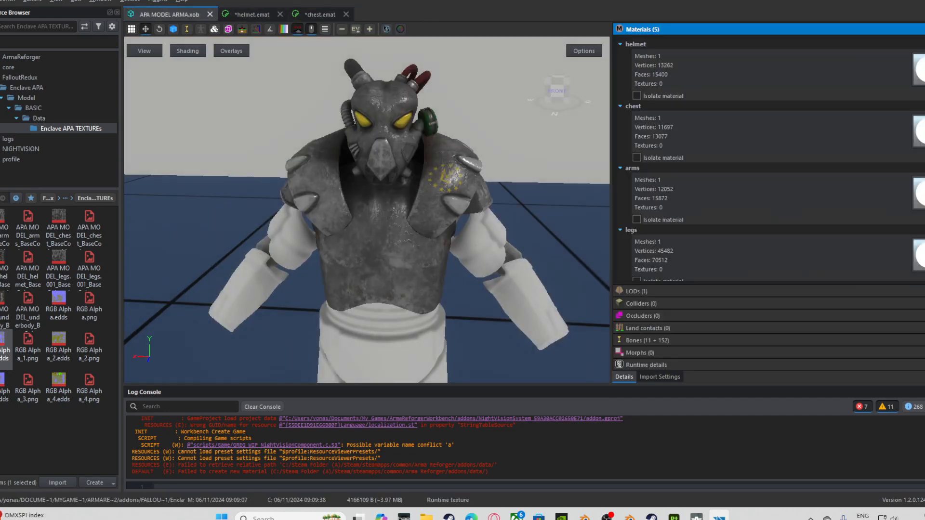
scroll(367, 210, up, 3)
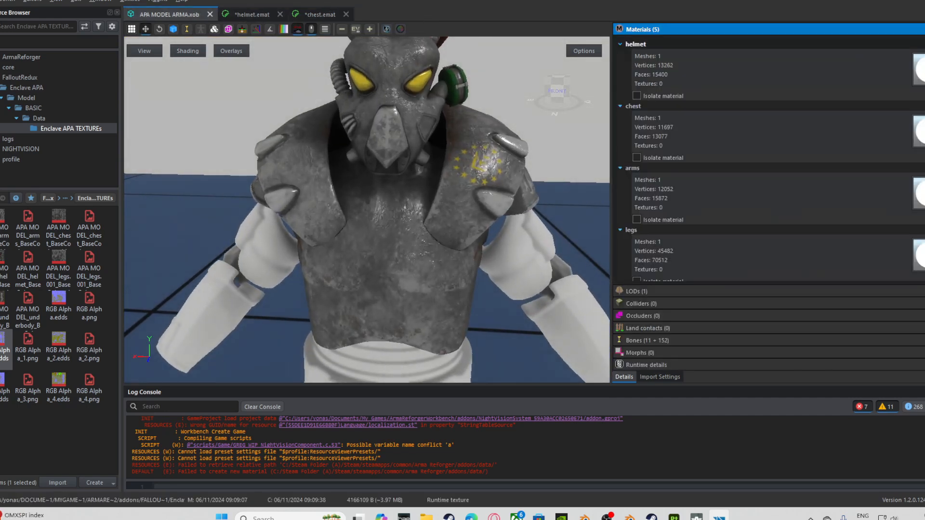
click(635, 44)
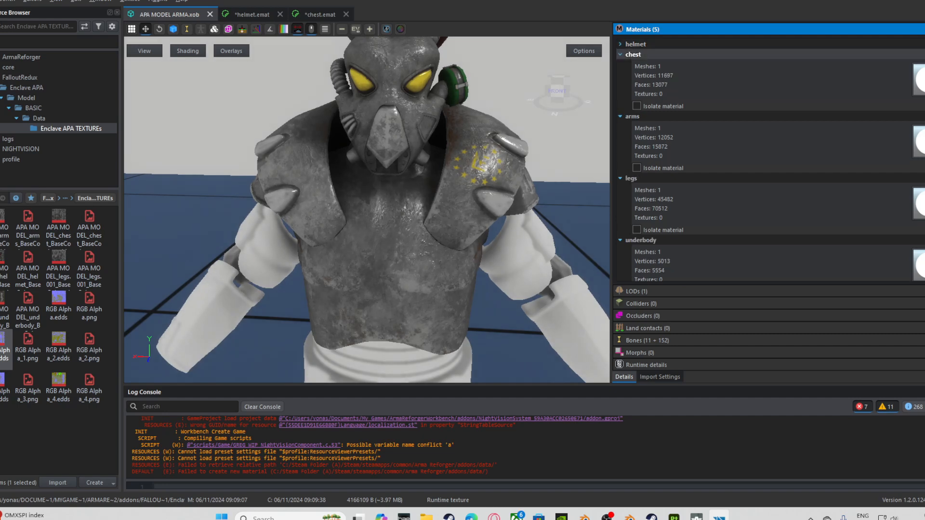
click(633, 55)
click(922, 90)
scroll(769, 216, down, 5)
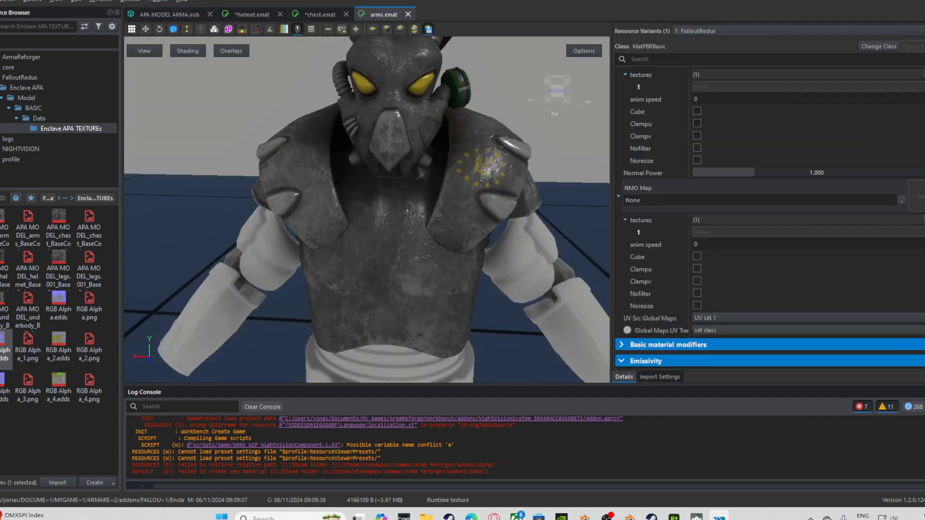
Assign APA MODEL_arms_BaseColor.edds as the BCR map of the arms material and check the textured arms.
right_drag(367, 210, 367, 298)
scroll(367, 210, down, 5)
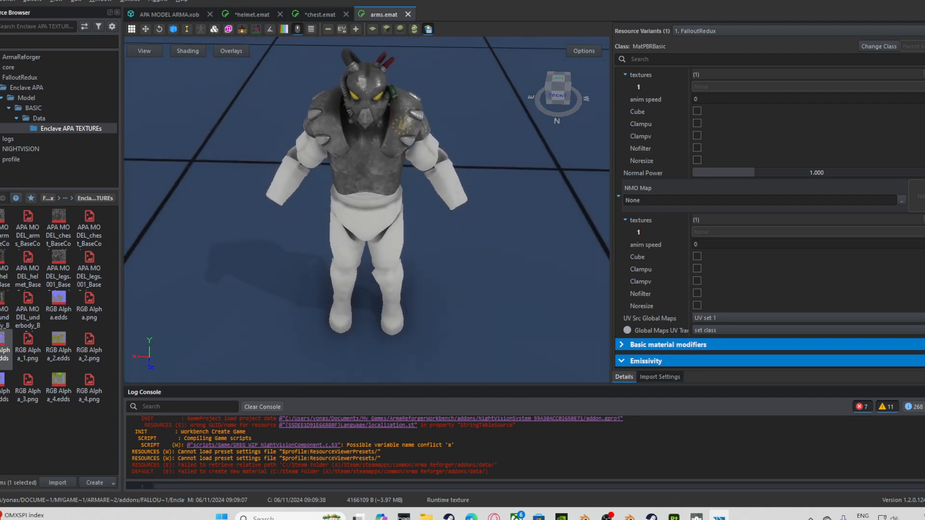
right_drag(368, 209, 362, 173)
scroll(367, 209, up, 4)
scroll(367, 209, down, 3)
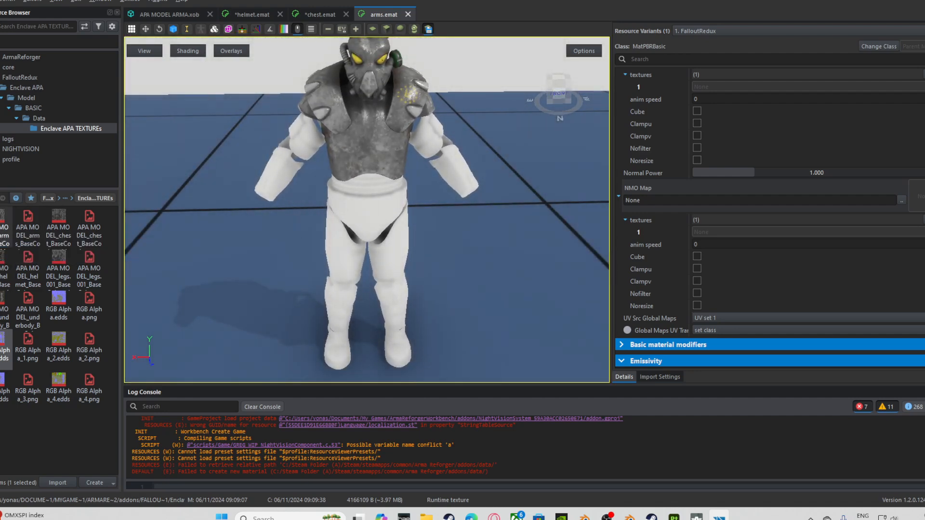
click(2, 224)
scroll(664, 150, up, 5)
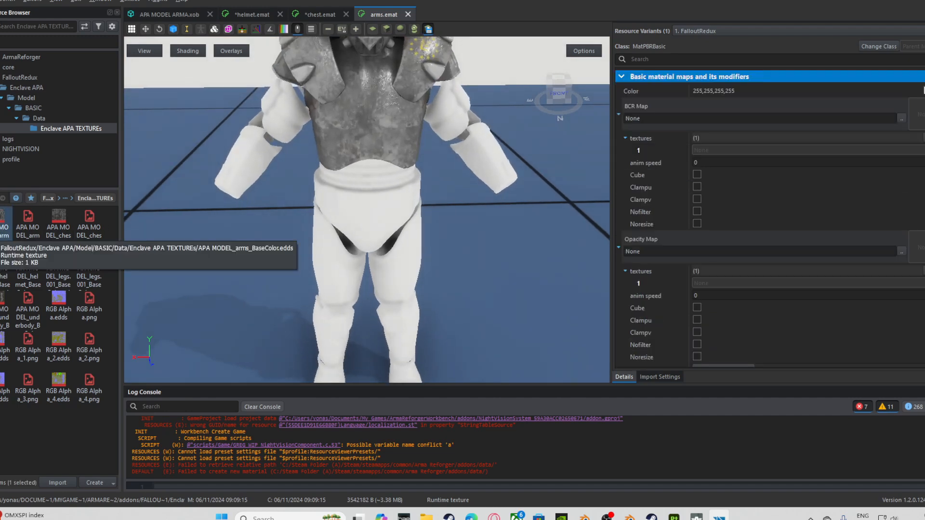
drag(2, 226, 751, 118)
middle_drag(366, 209, 367, 284)
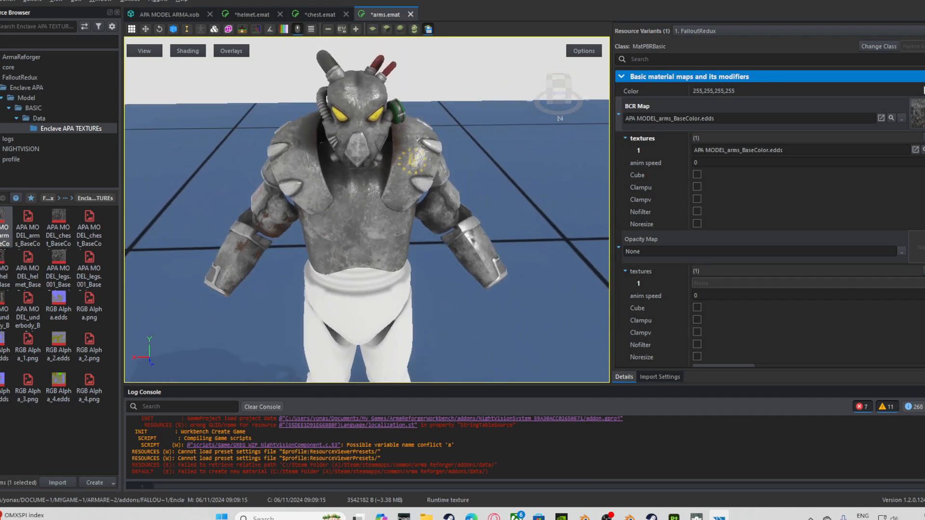
right_drag(366, 284, 424, 285)
Try RGB Alpha_1.edds as the arms material's NMO map, undo it, and assign RGB Alpha.edds instead.
scroll(770, 216, down, 2)
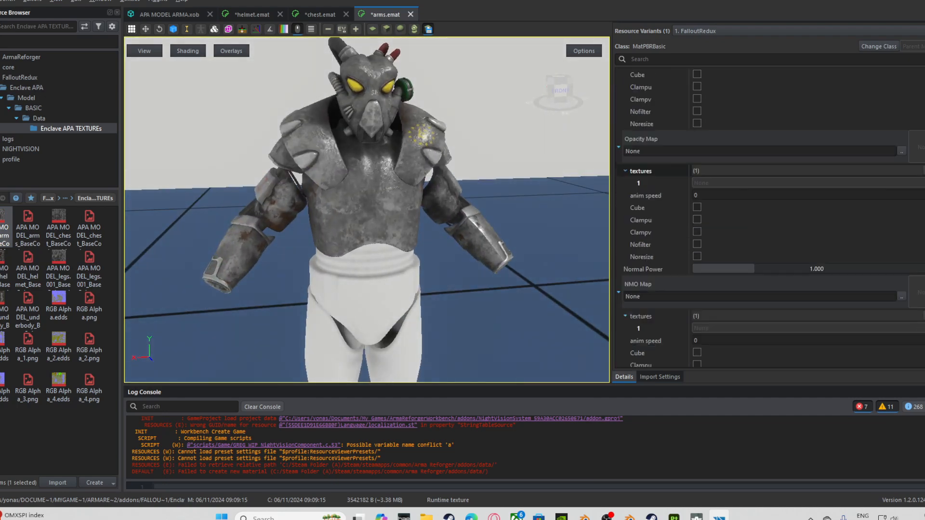
scroll(770, 217, down, 1)
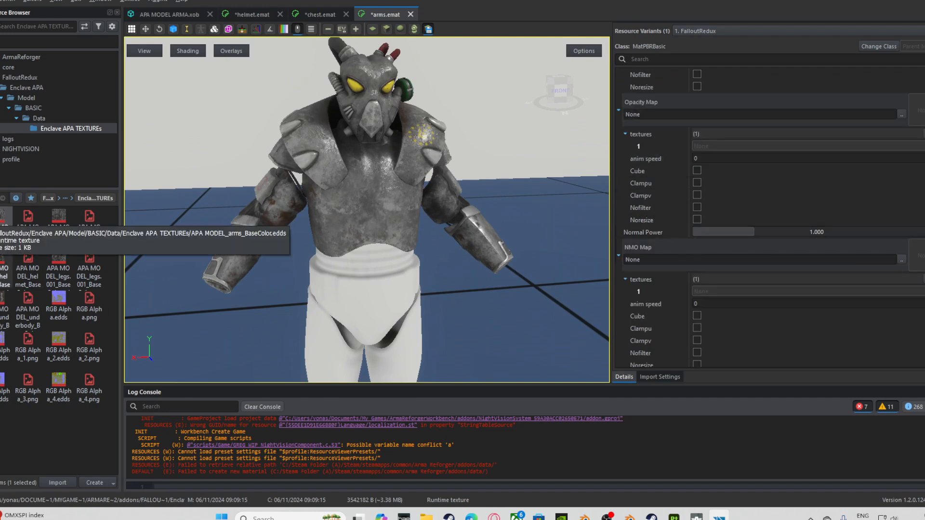
drag(3, 340, 752, 259)
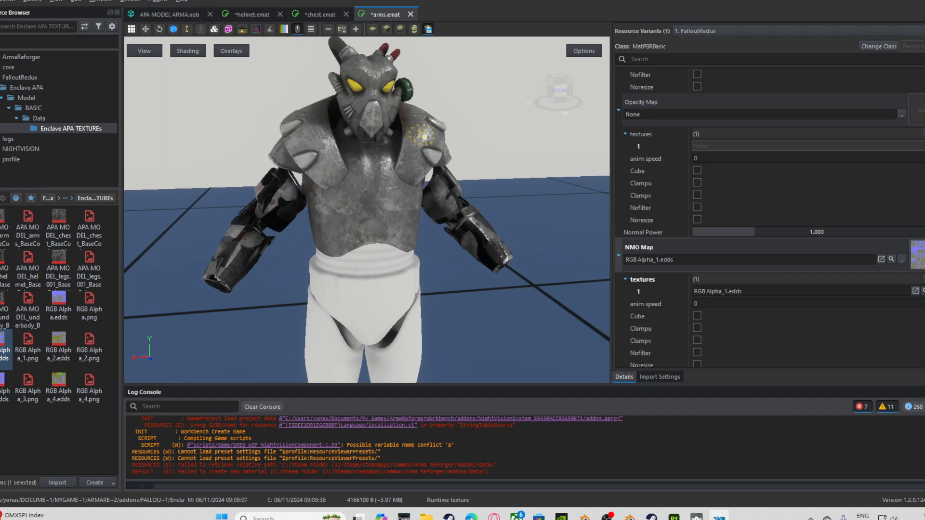
key(ctrl+z)
drag(60, 308, 746, 258)
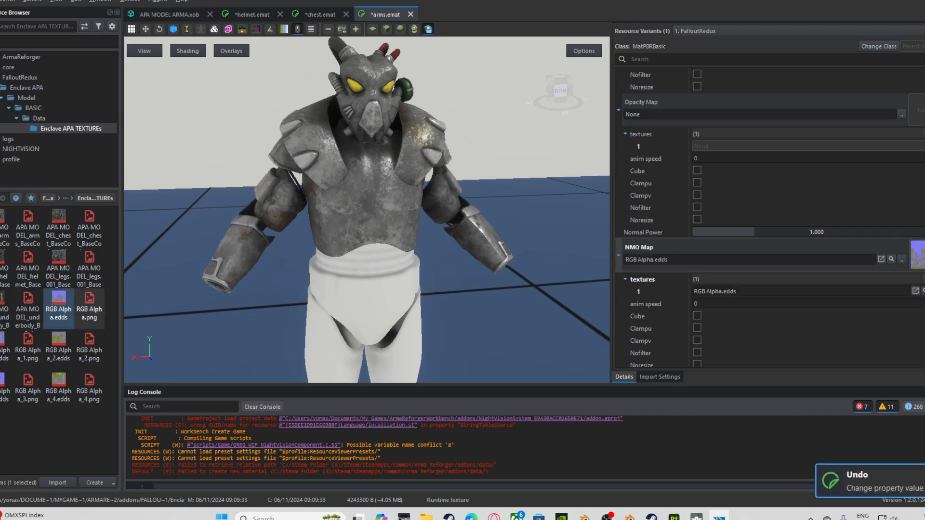
Open the legs material from the APA model and assign APA MODEL_legs.001_BaseColor.edds as its BCR map.
mouse_move(366, 207)
mouse_down()
mouse_move(511, 212)
mouse_move(367, 213)
mouse_up()
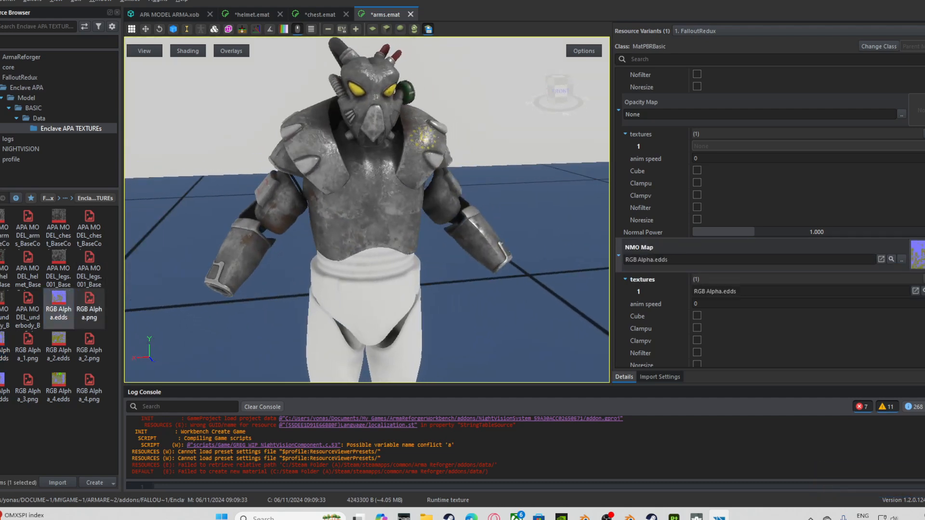
click(169, 15)
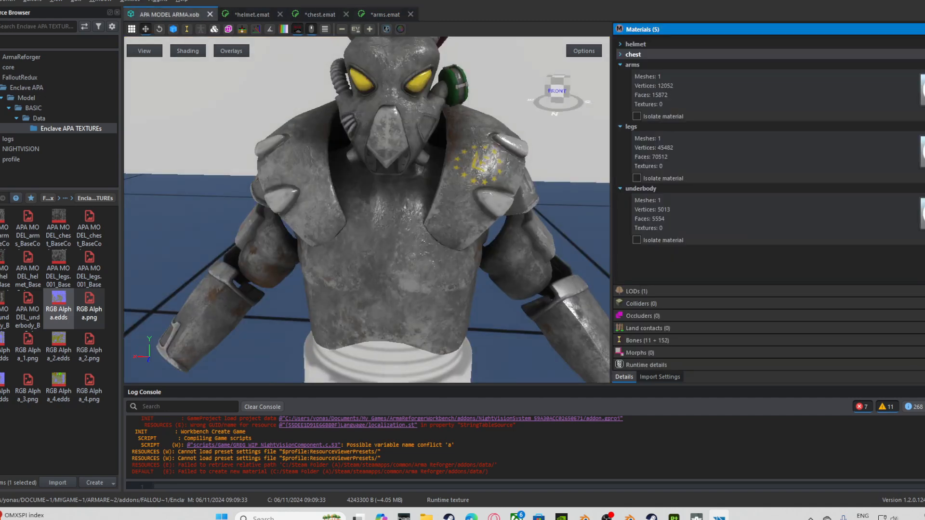
click(620, 65)
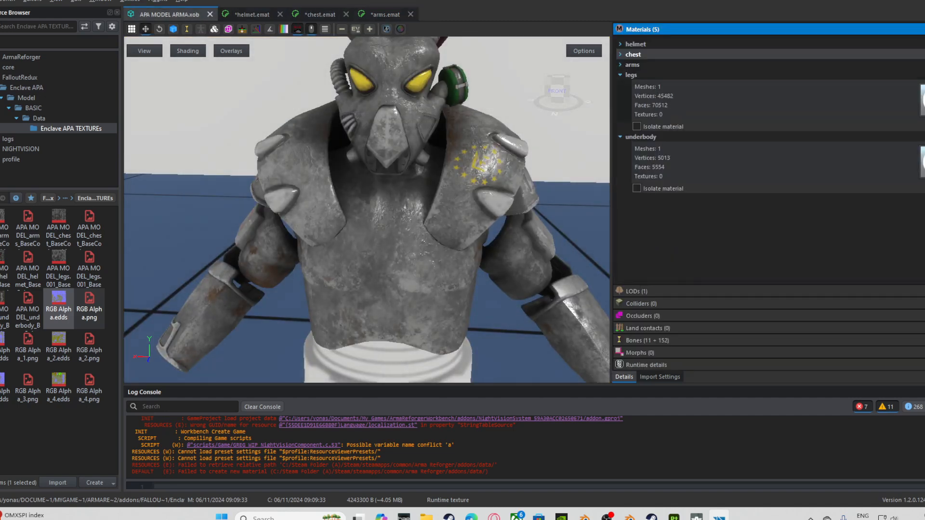
double_click(634, 74)
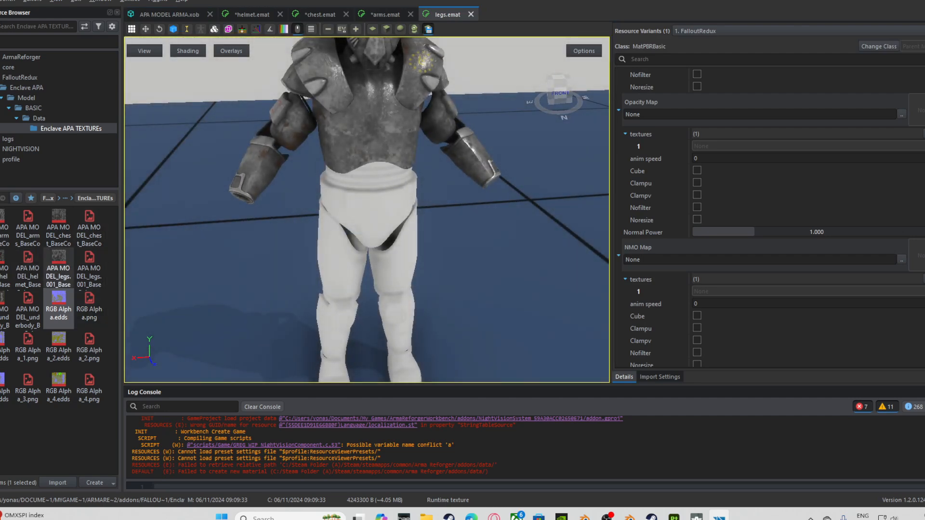
drag(58, 269, 761, 118)
Assign RGB Alpha_3.edds as the NMO map of the legs material.
scroll(655, 164, up, 3)
scroll(762, 197, down, 3)
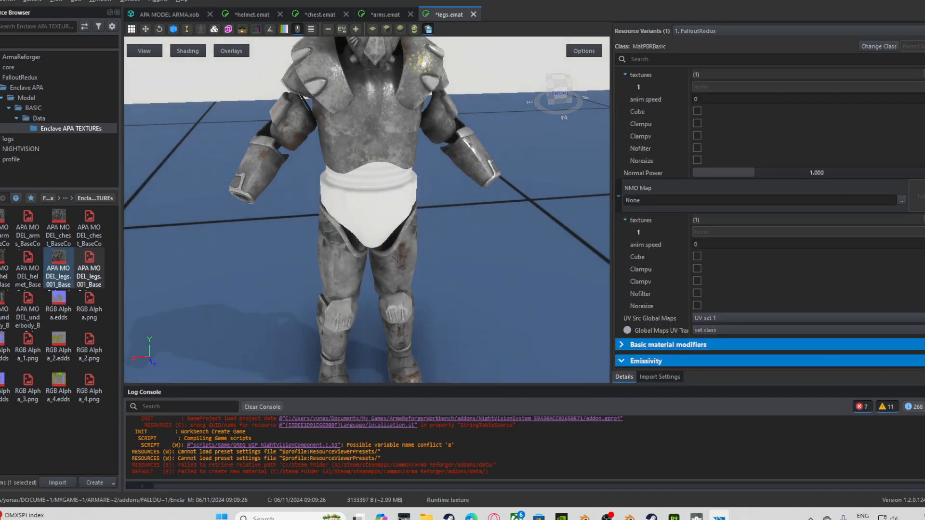
scroll(675, 183, down, 2)
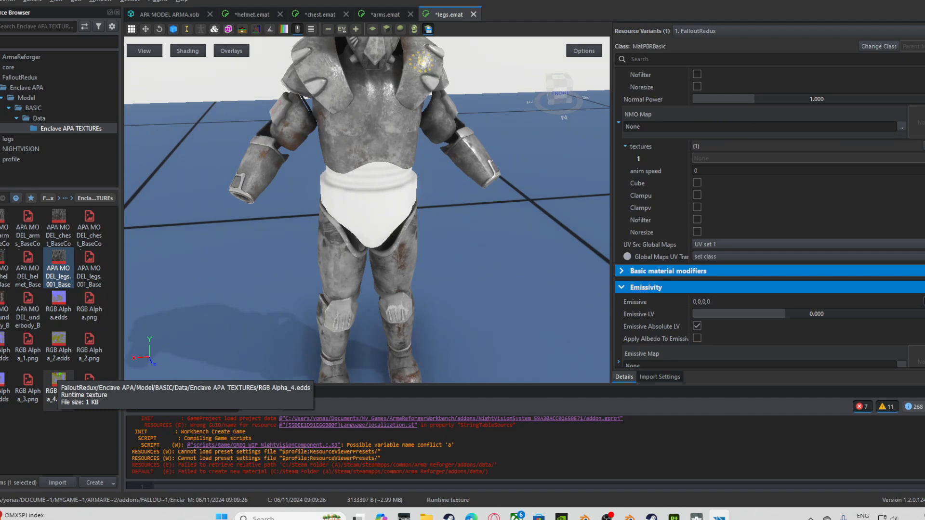
drag(56, 380, 761, 127)
key(ctrl+z)
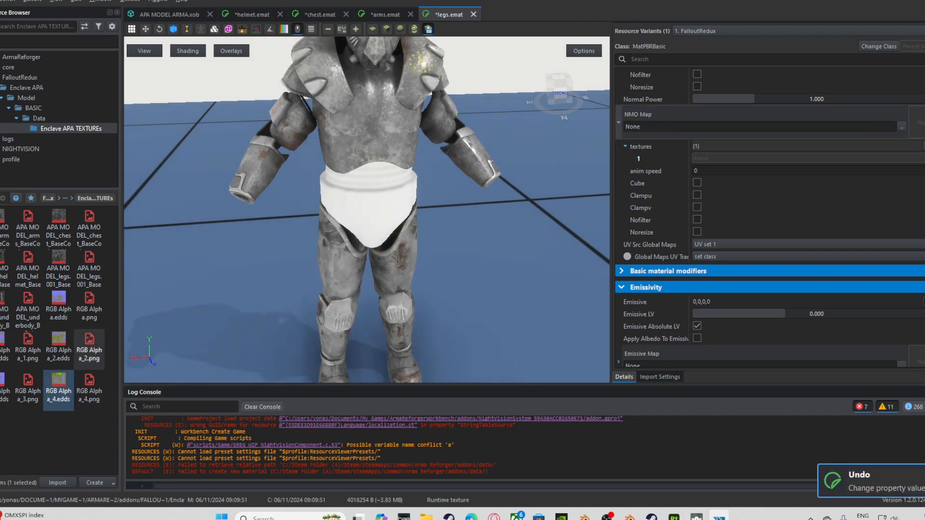
drag(5, 385, 751, 126)
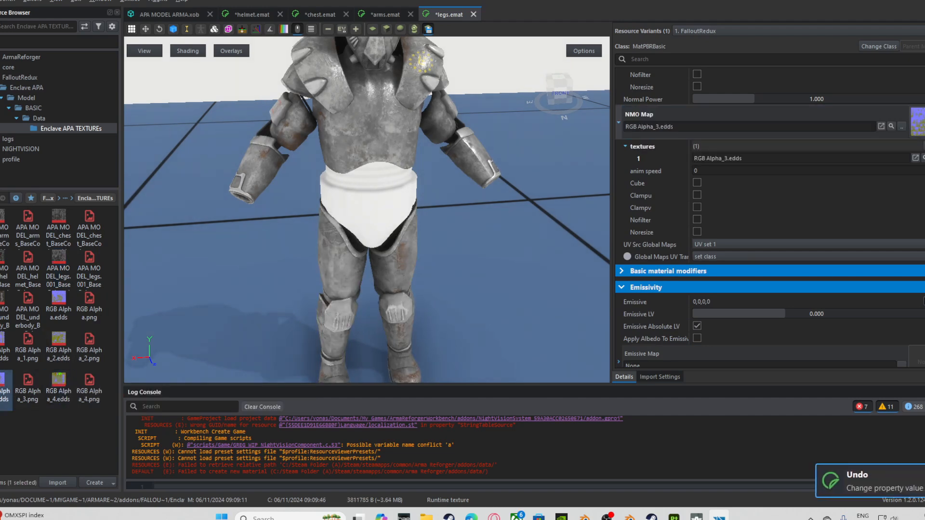
Open the underbody material from the APA model and assign APA MODEL_underbody_BaseColor.edds as its BCR map.
click(168, 14)
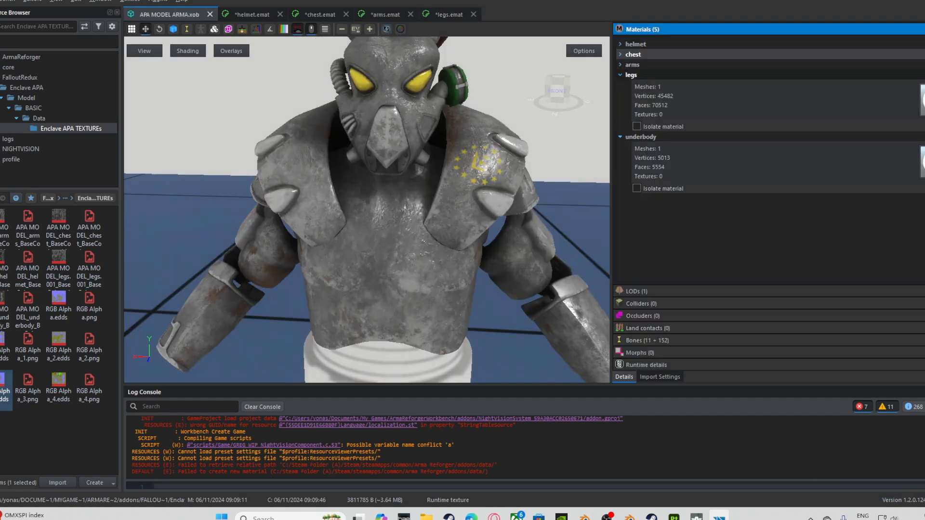
click(620, 74)
double_click(922, 110)
right_drag(366, 193, 366, 212)
scroll(665, 155, up, 6)
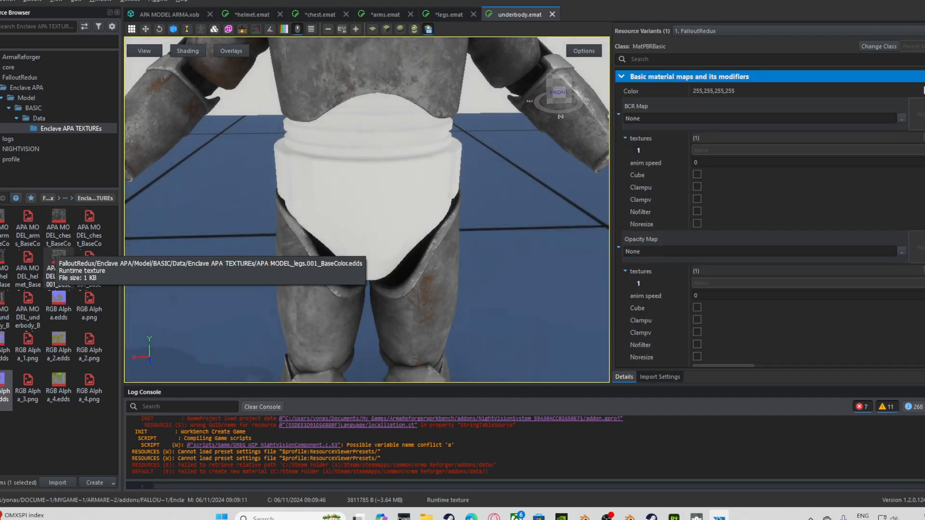
drag(28, 296, 757, 118)
Assign RGB Alpha_4.edds as the NMO map of the underbody material.
scroll(756, 192, down, 4)
scroll(722, 192, down, 1)
scroll(367, 222, down, 6)
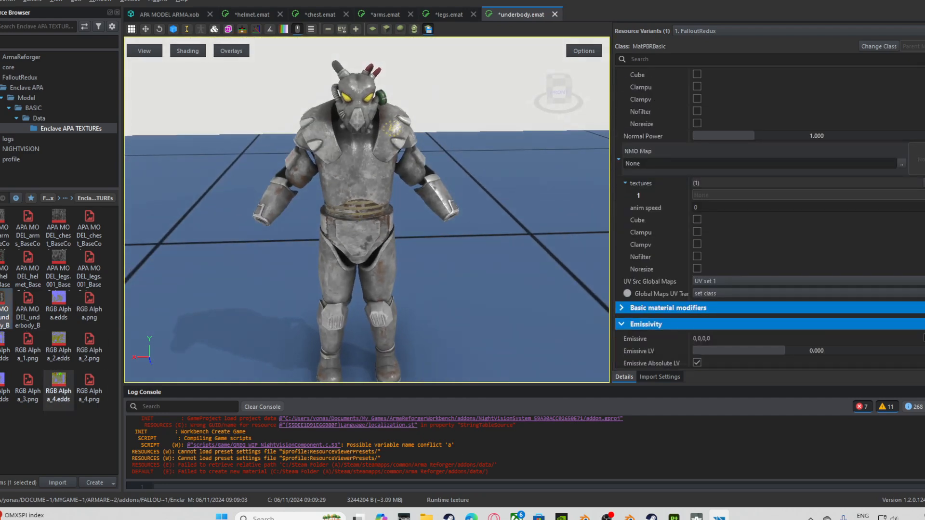
drag(58, 387, 722, 164)
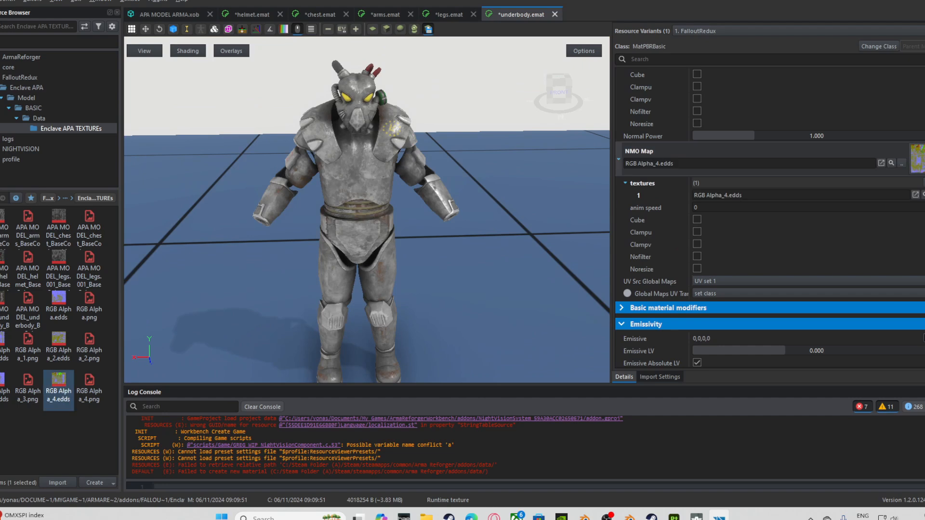
Compare the textured armour in the Workbench preview with the original model in Substance Painter.
mouse_move(366, 227)
mouse_down()
mouse_move(433, 197)
mouse_move(386, 212)
mouse_move(357, 241)
mouse_move(270, 192)
mouse_move(415, 202)
mouse_move(453, 237)
mouse_up()
scroll(367, 212, down, 4)
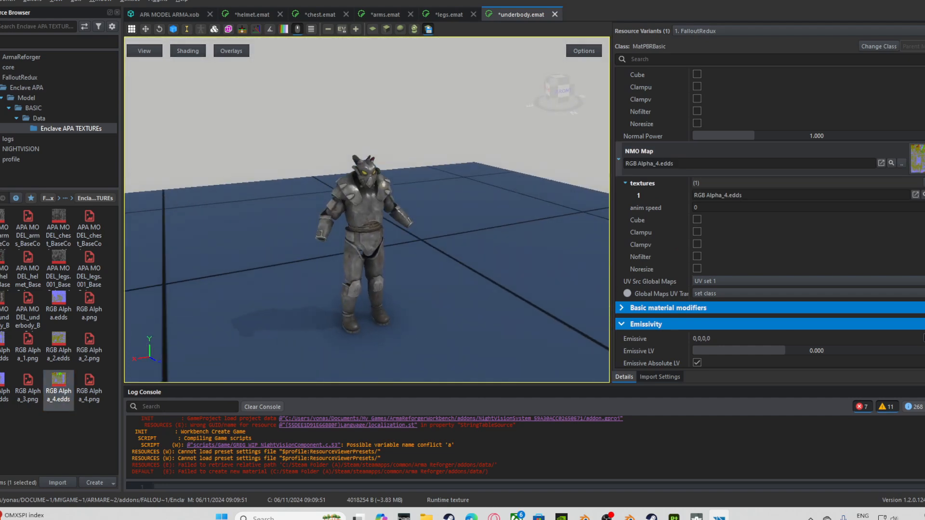
key(alt+Tab)
mouse_move(487, 182)
alt+mouse_down()
mouse_move(576, 285)
mouse_move(553, 255)
mouse_move(577, 203)
alt+mouse_up()
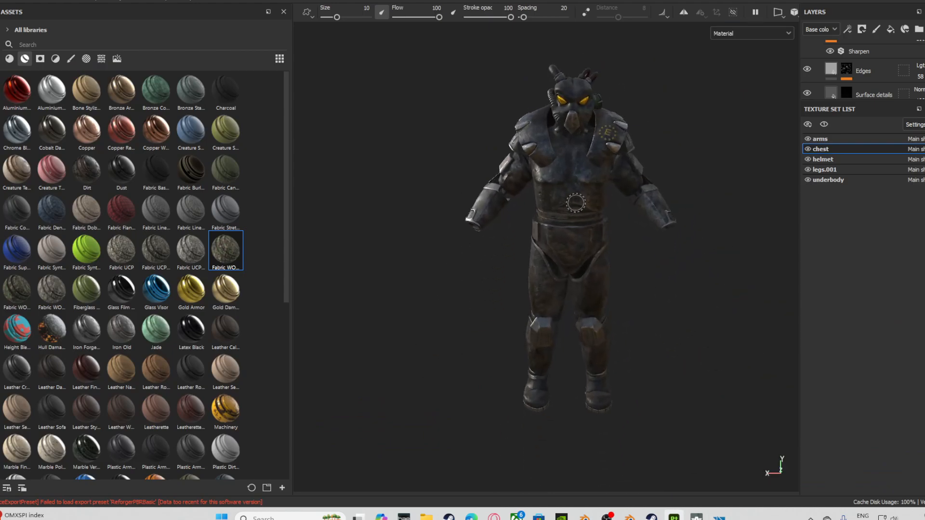
key(alt+Tab)
scroll(366, 209, up, 5)
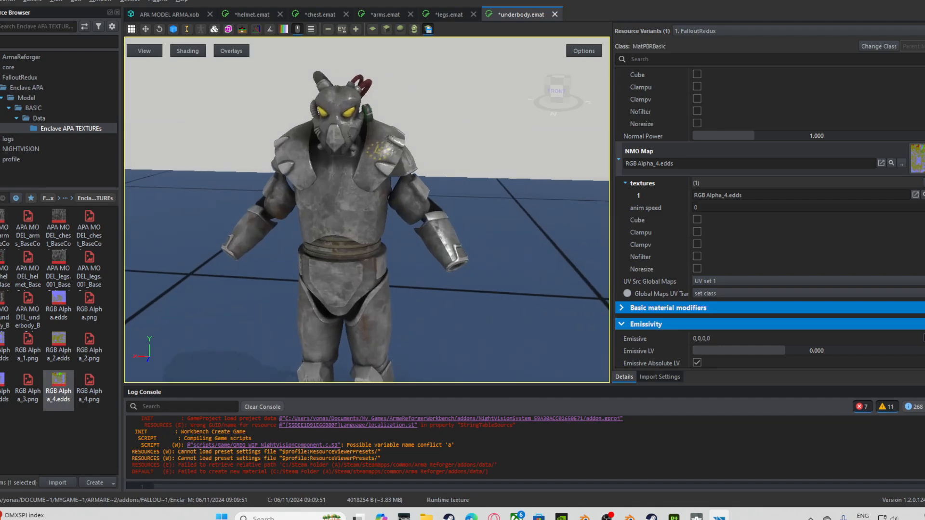
key(alt+Tab)
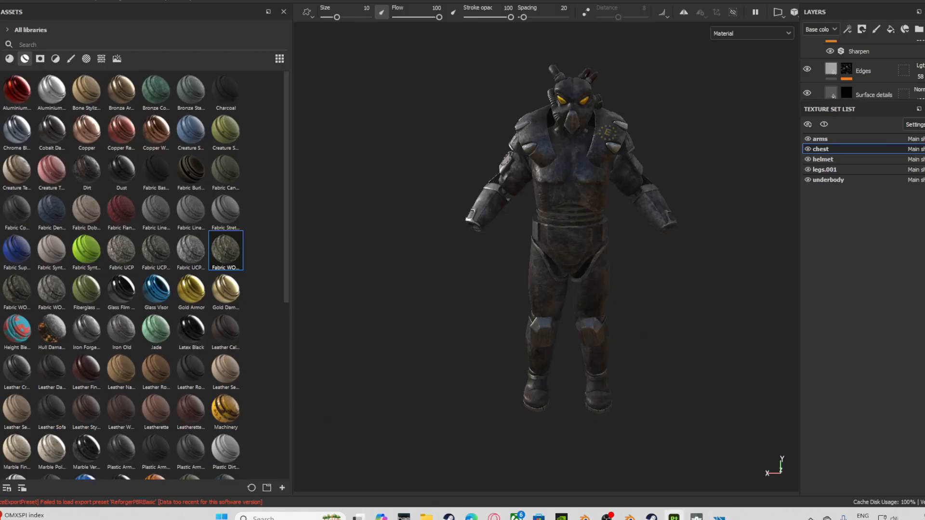
key(alt+Tab)
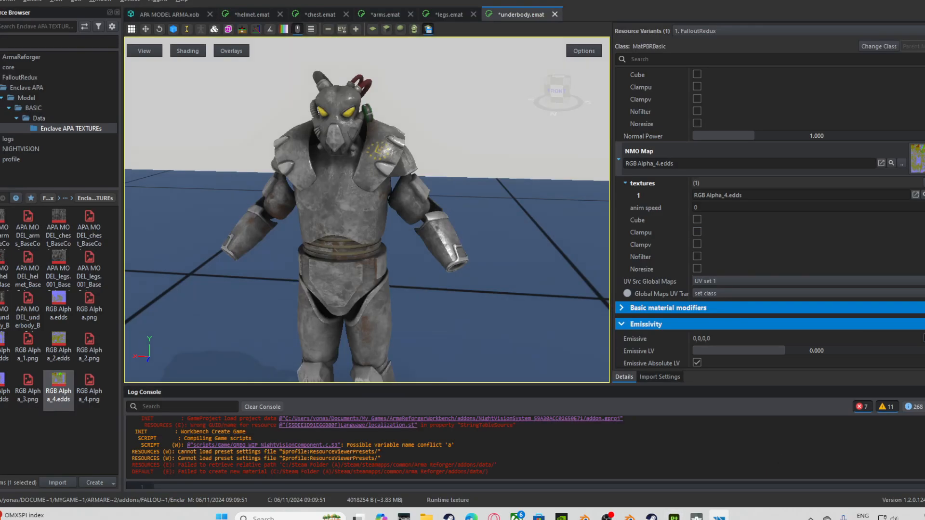
right_drag(366, 210, 333, 238)
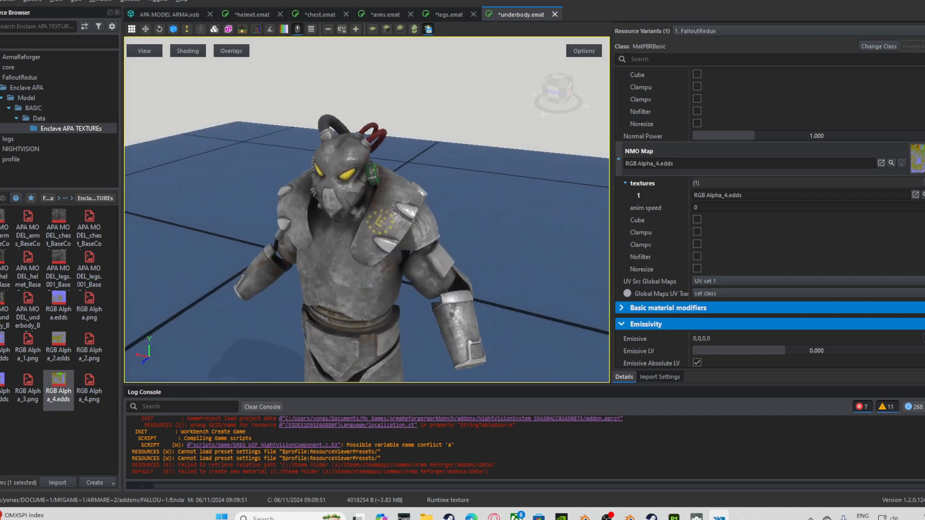
Tint the underbody material's base color neutral grey, #a7a7a7.
scroll(367, 210, up, 3)
scroll(366, 209, down, 3)
scroll(770, 217, up, 10)
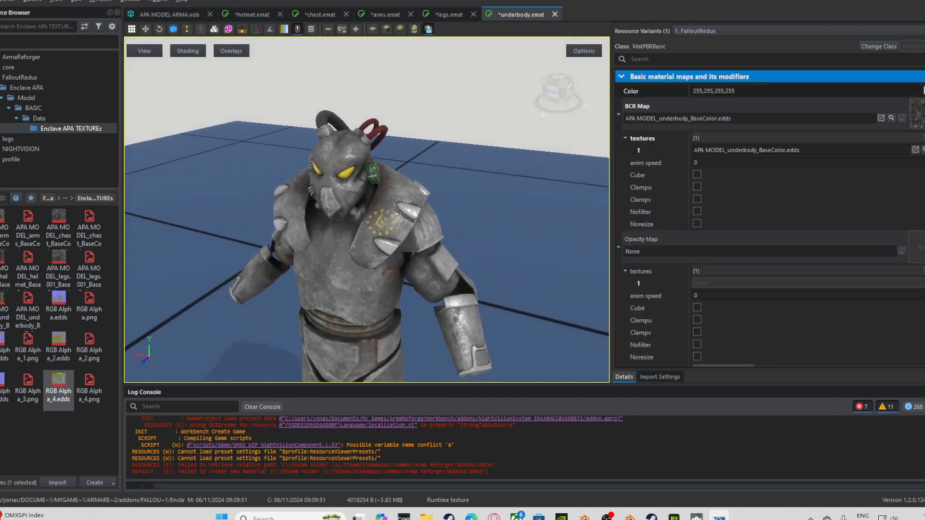
click(924, 91)
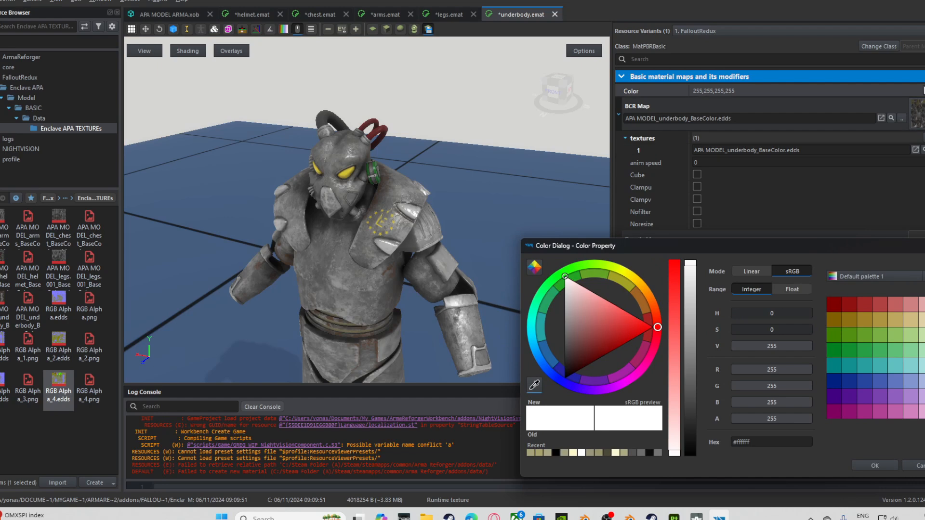
click(565, 329)
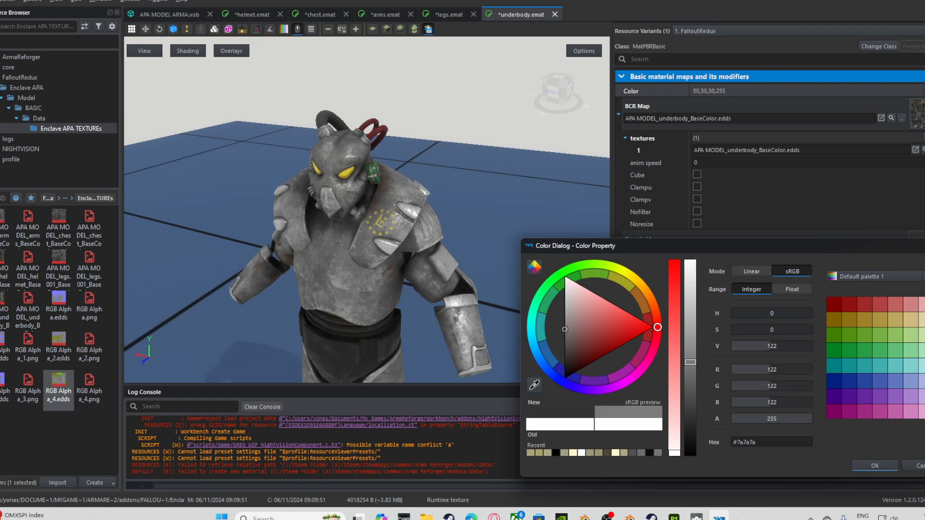
drag(690, 355, 690, 328)
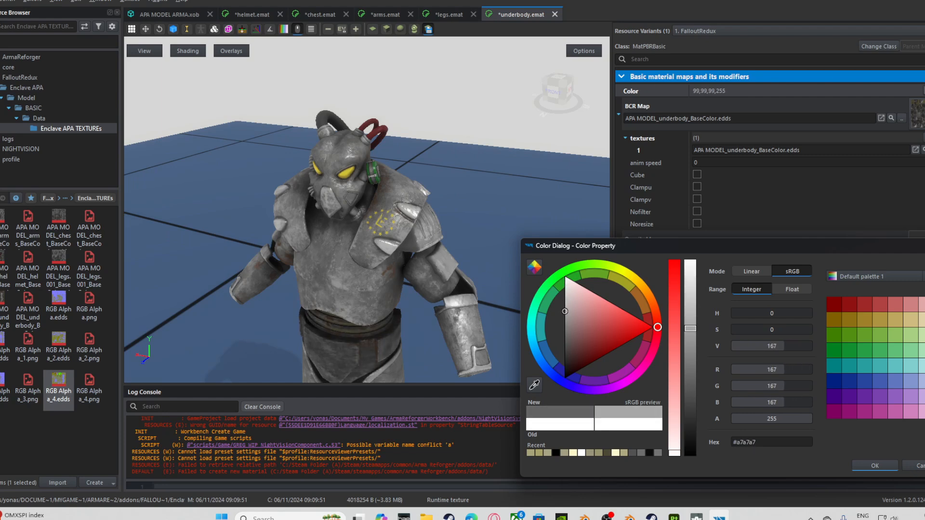
Try red and yellow tints on the underbody material, and reset its color to white.
mouse_move(580, 323)
mouse_down()
mouse_move(626, 333)
mouse_move(591, 326)
mouse_move(600, 332)
mouse_up()
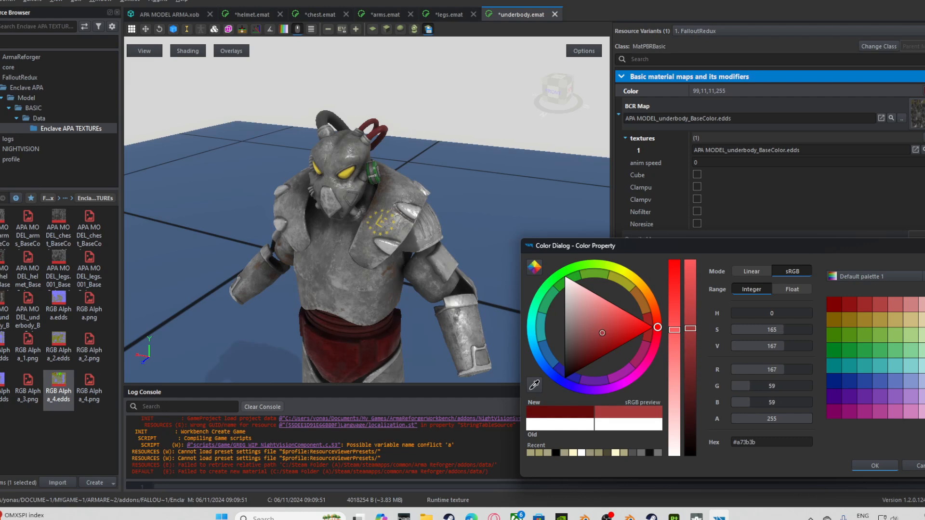
drag(690, 328, 690, 263)
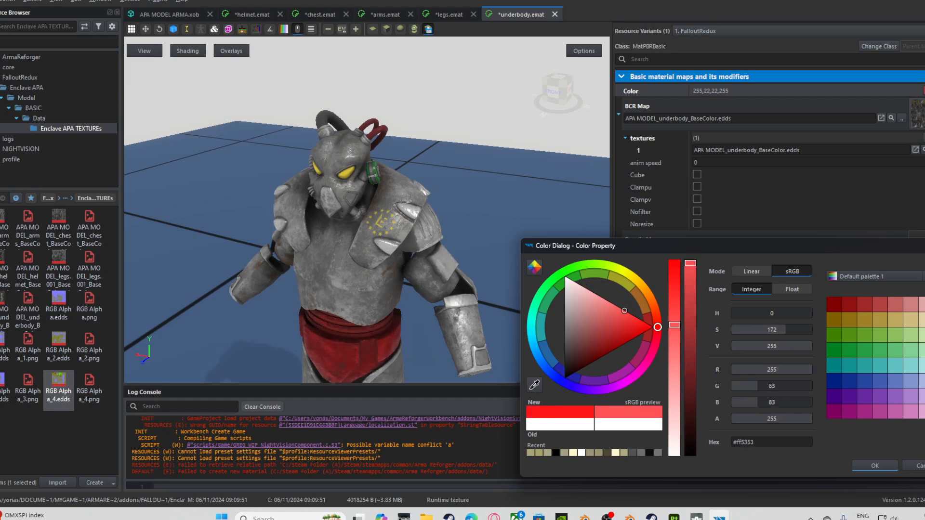
drag(657, 327, 622, 270)
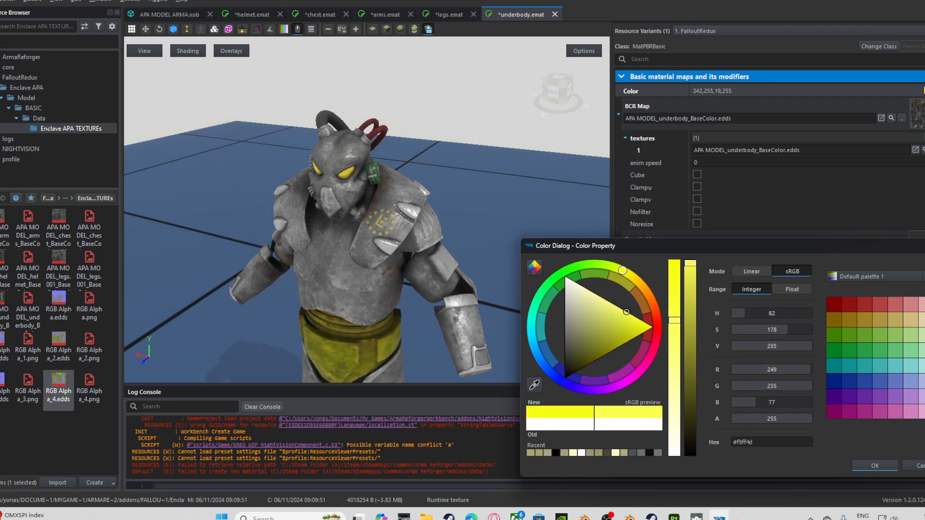
drag(690, 263, 691, 320)
drag(608, 331, 564, 276)
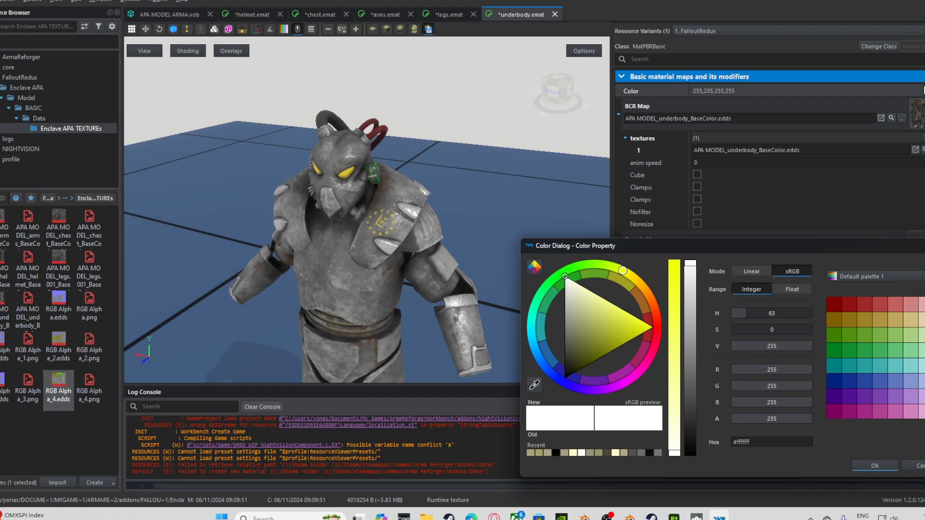
Set the underbody material's color to neutral grey #a6a6a6 and accept it.
drag(690, 263, 690, 324)
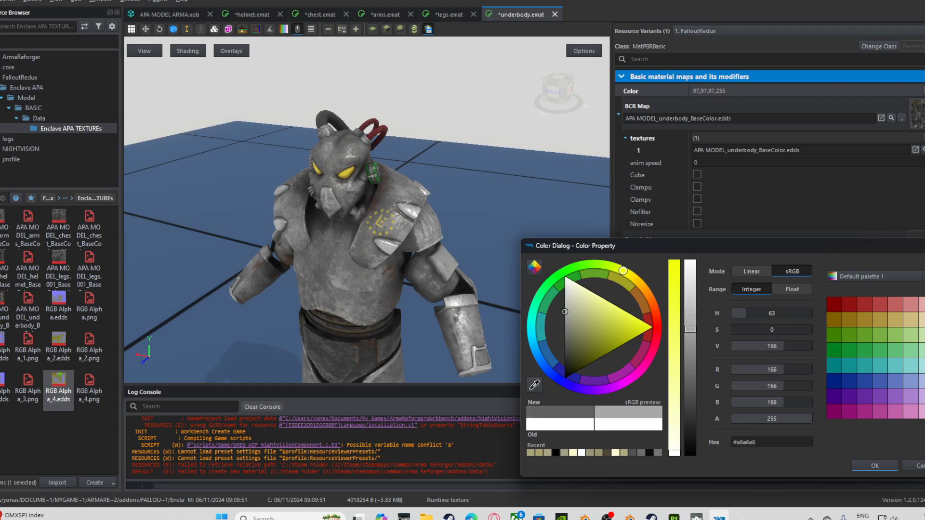
click(875, 466)
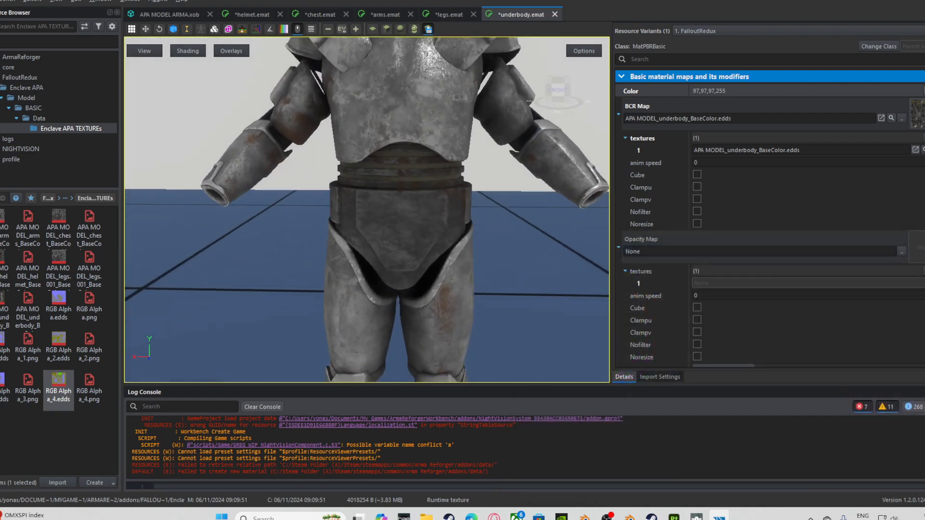
click(924, 91)
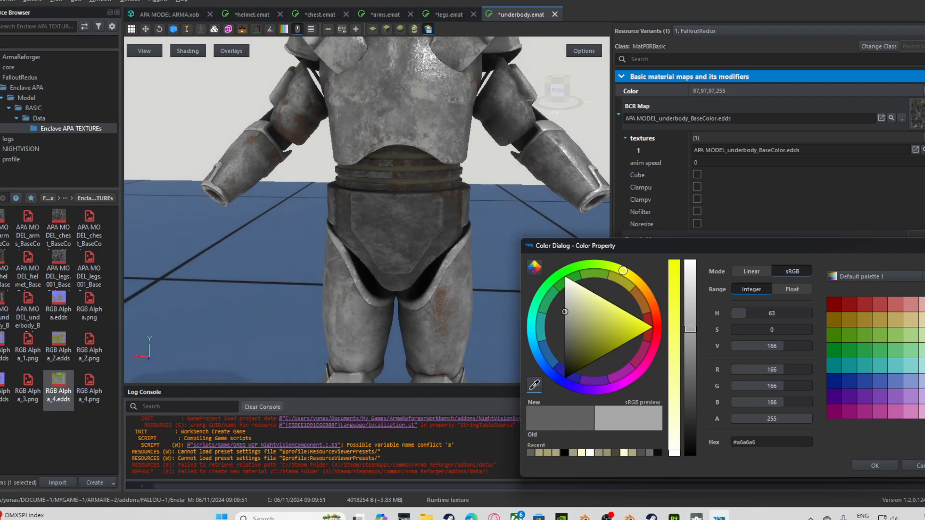
drag(689, 329, 690, 342)
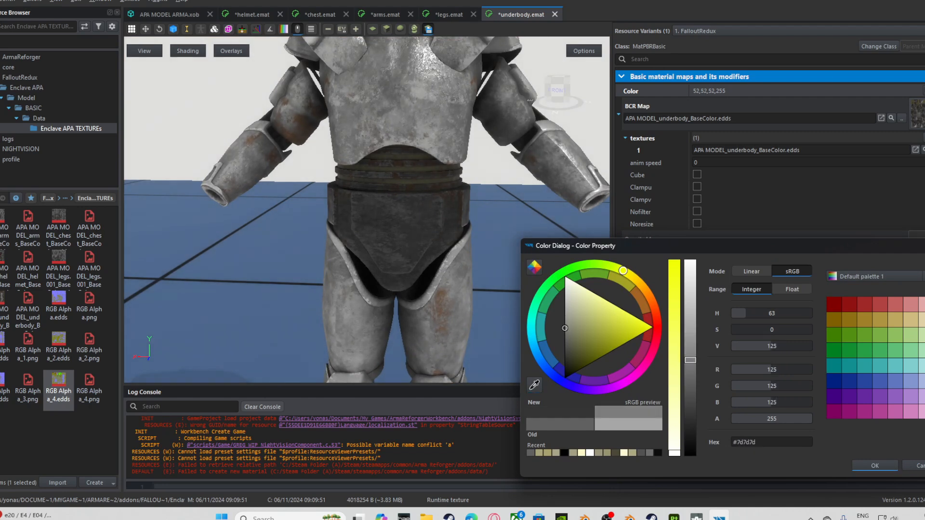
double_click(769, 346)
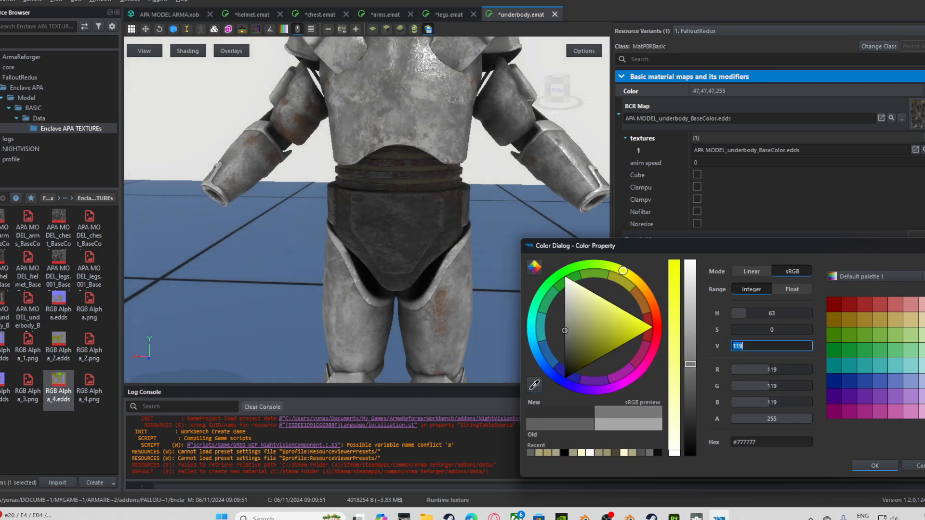
click(449, 14)
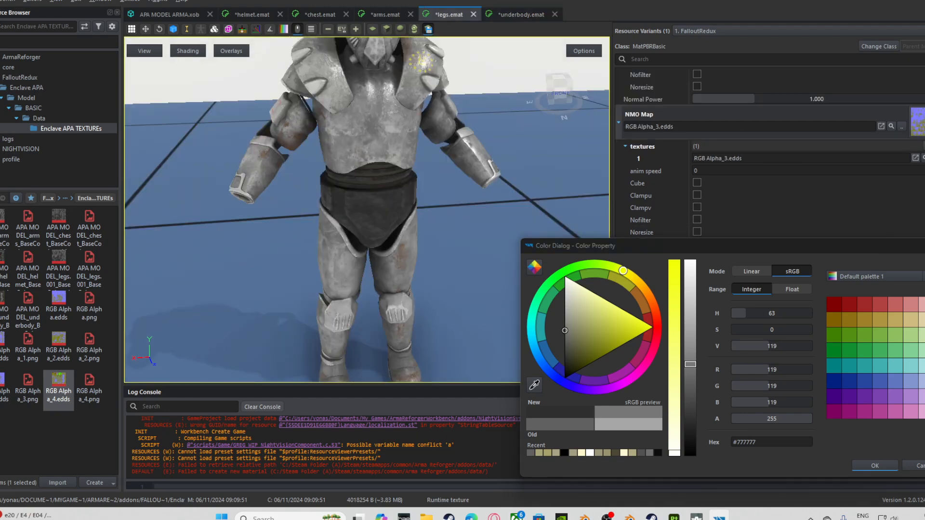
click(919, 466)
scroll(771, 216, up, 4)
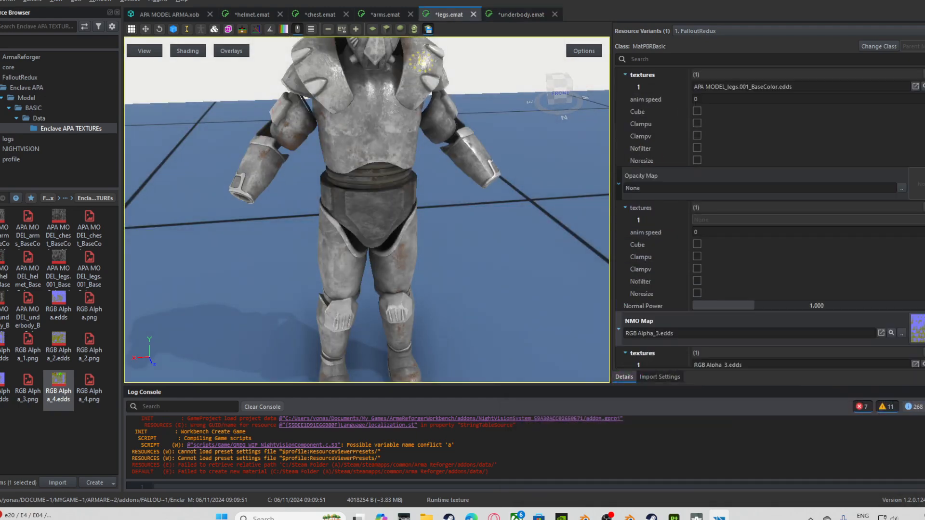
Set the underbody material's base color to neutral grey with value 119 (#777777) and accept it.
click(521, 14)
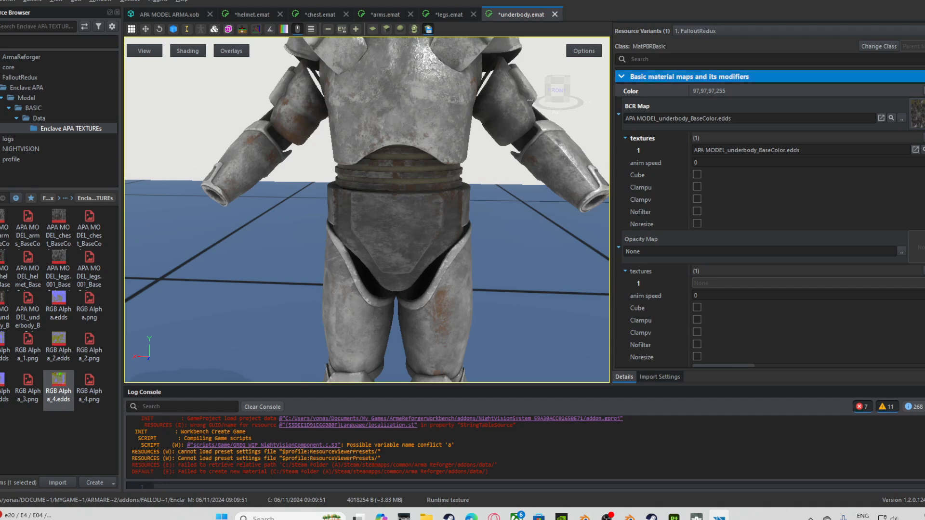
click(708, 91)
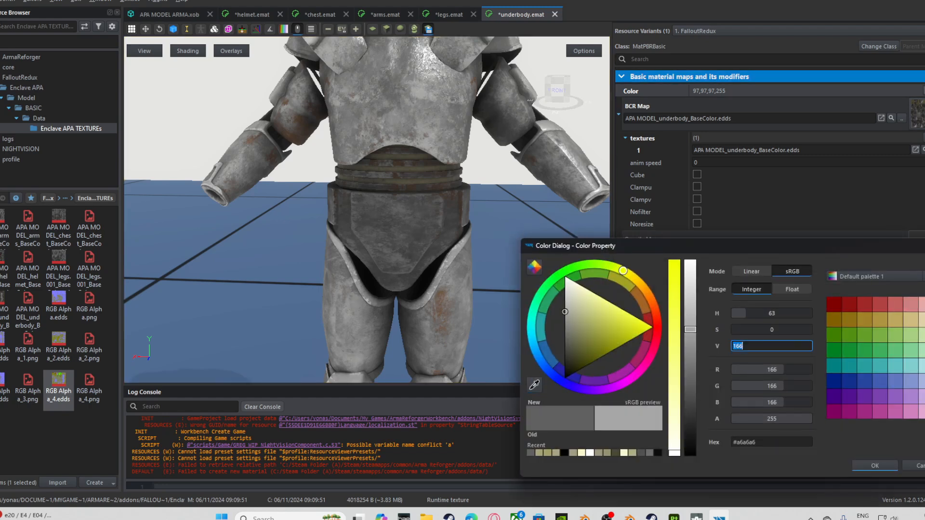
key(Tab)
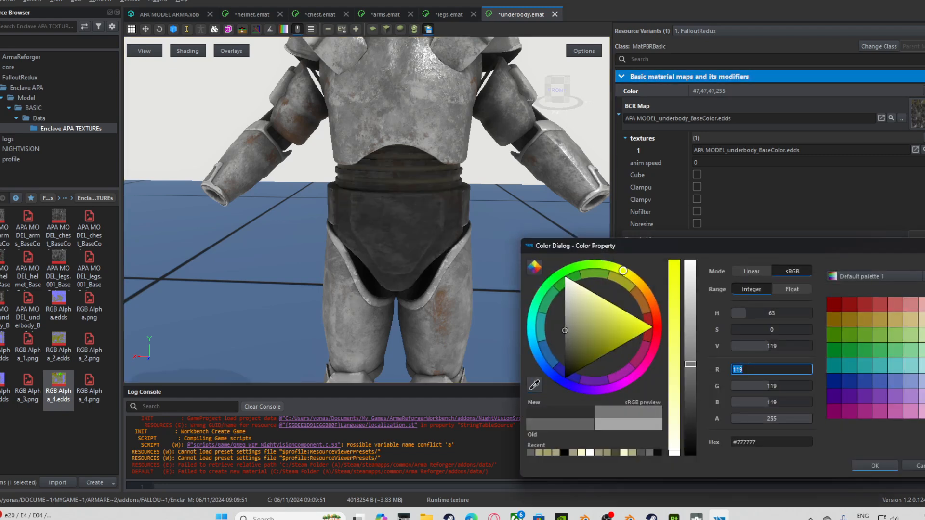
key(Return)
Set the legs material's base color to neutral grey with value 119 (#777777) and accept it.
click(449, 14)
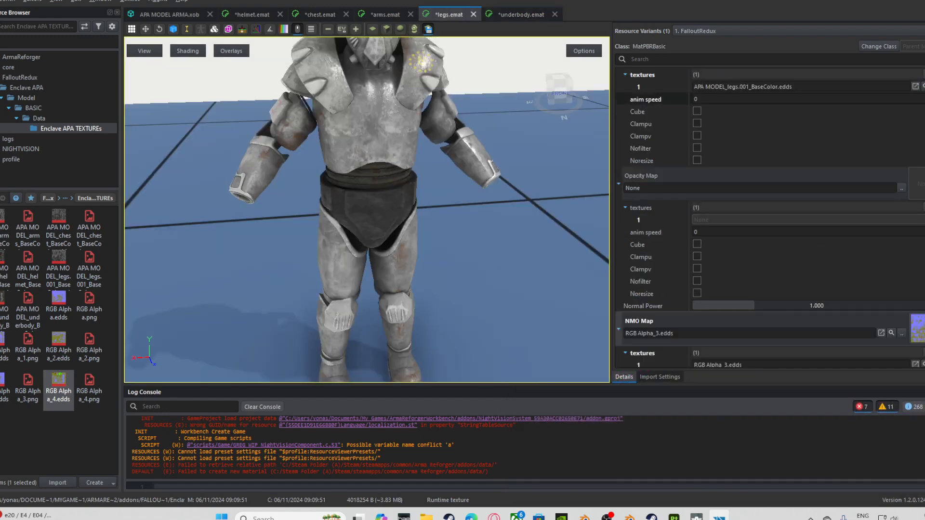
scroll(790, 100, up, 3)
click(923, 91)
click(771, 346)
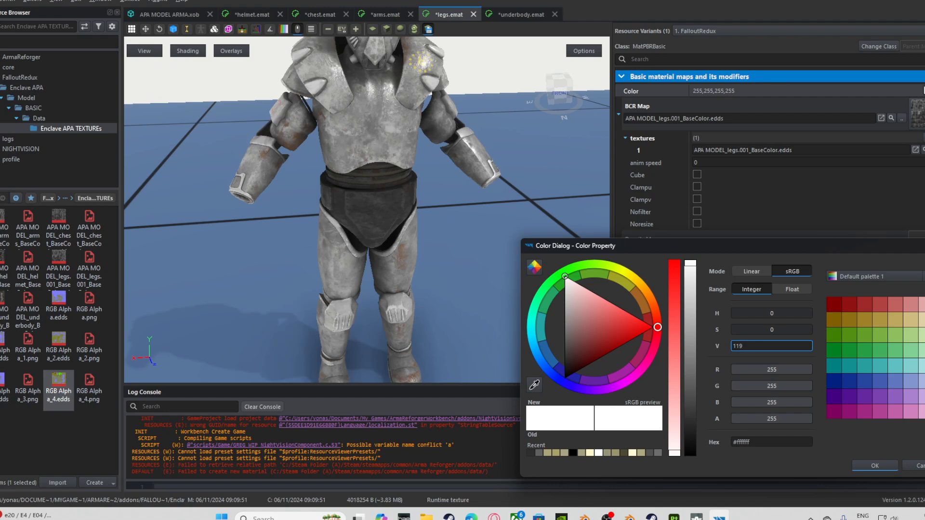
text(119)
key(Tab)
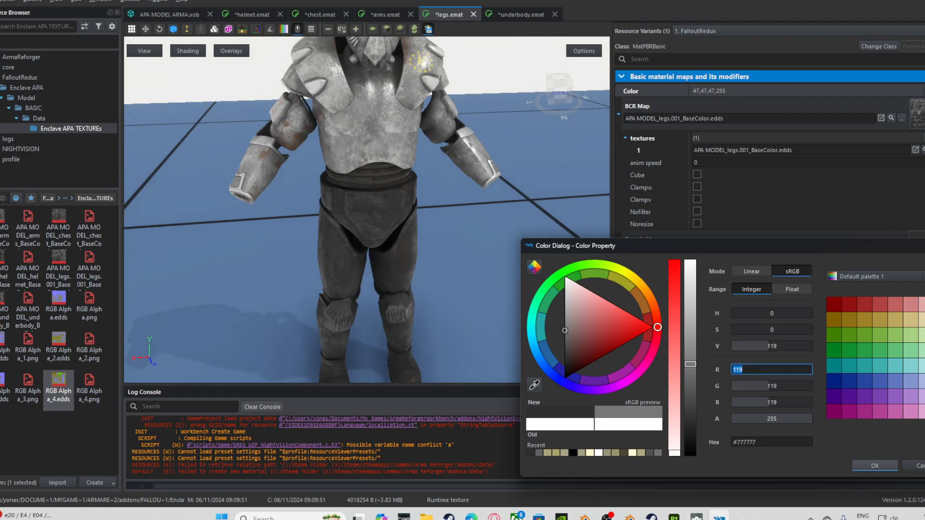
key(Return)
Set the arms material's base color to neutral grey with value 119 (#777777) and accept it.
click(385, 15)
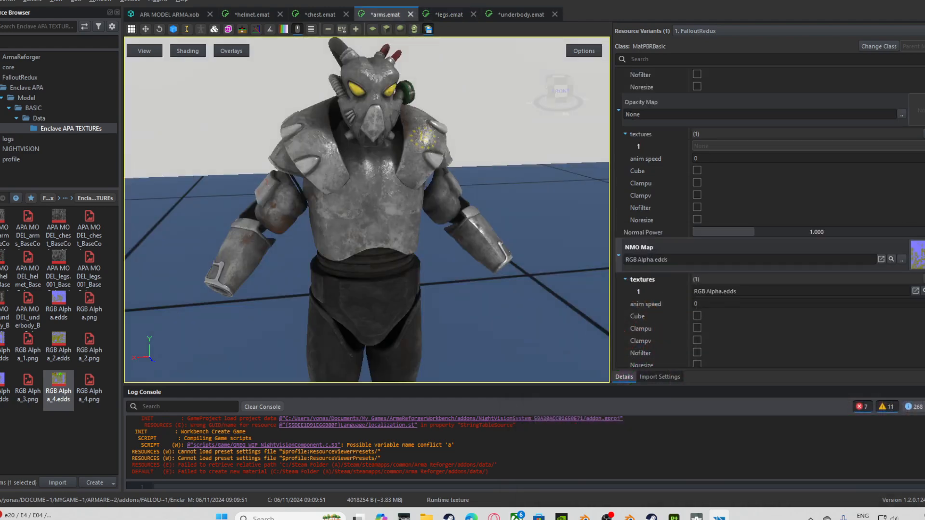
scroll(790, 155, up, 3)
click(923, 90)
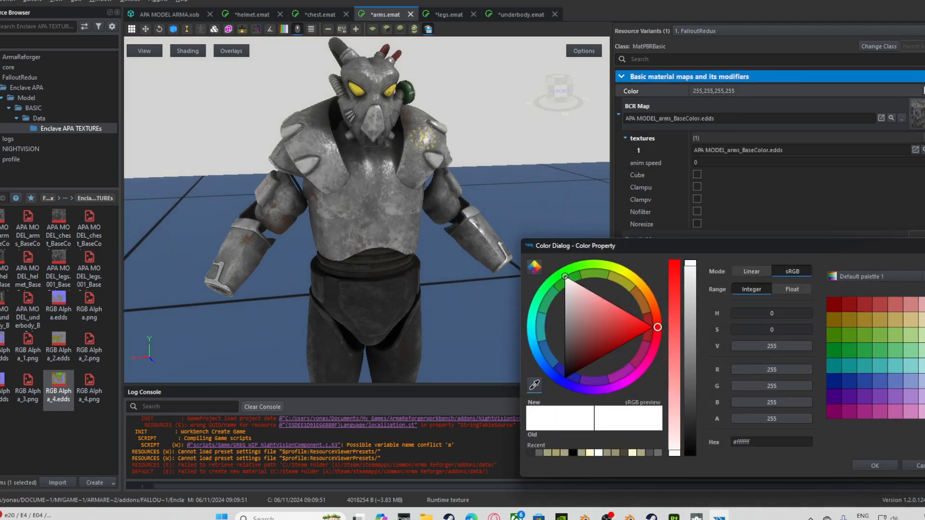
click(758, 346)
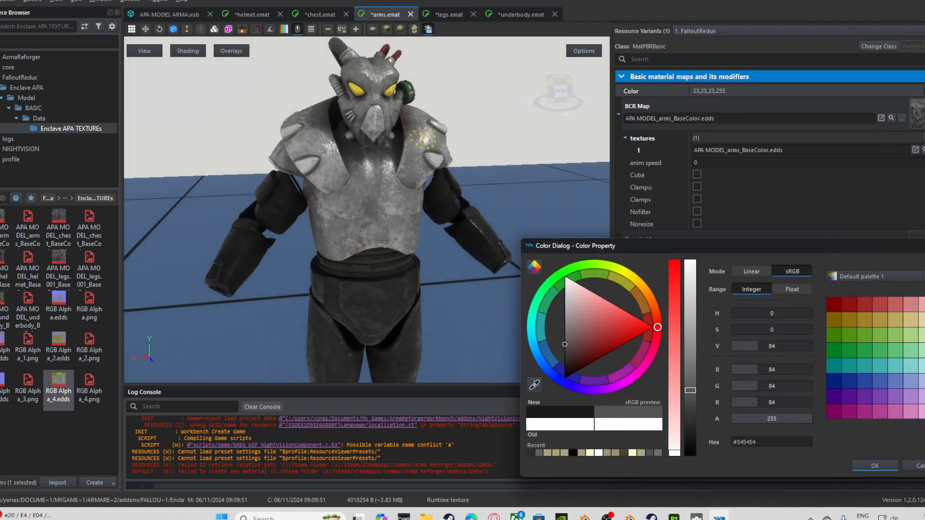
double_click(758, 346)
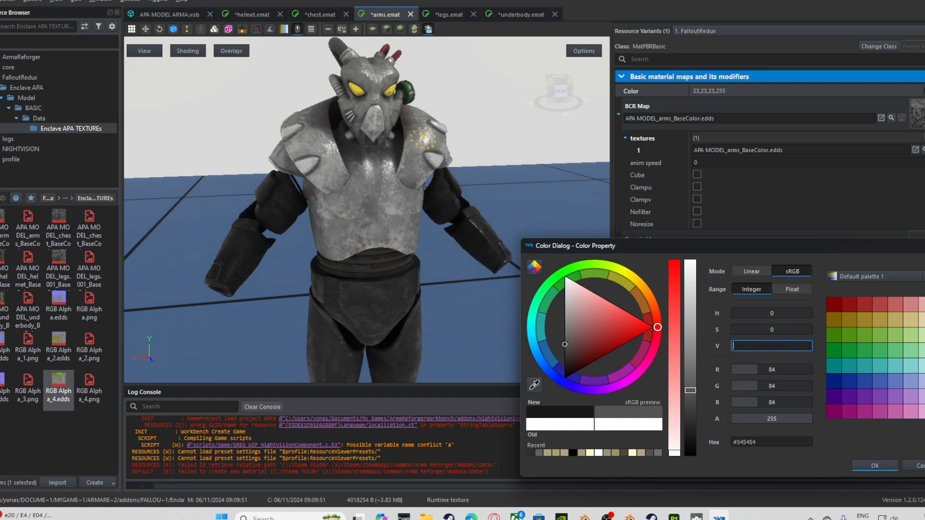
text(119)
key(Tab)
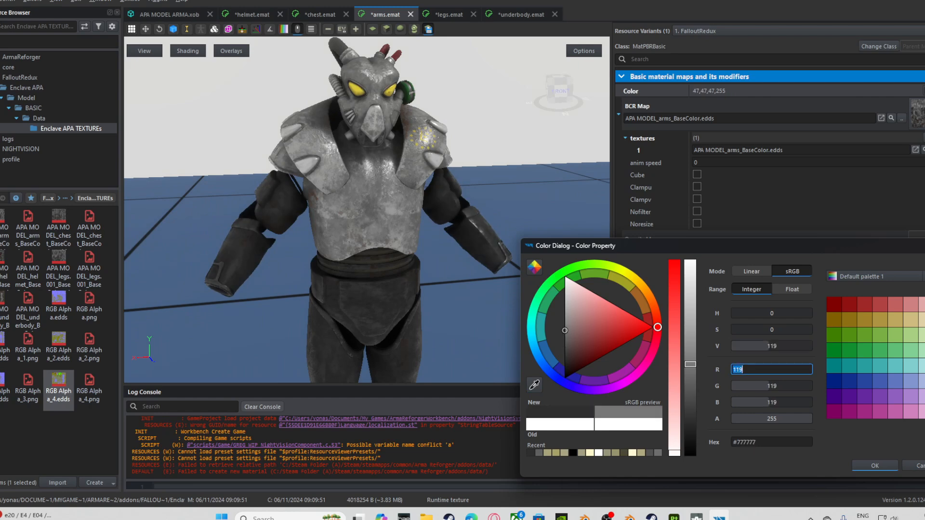
click(875, 466)
Set the chest material's base color to neutral grey with value 119 and accept it.
click(320, 15)
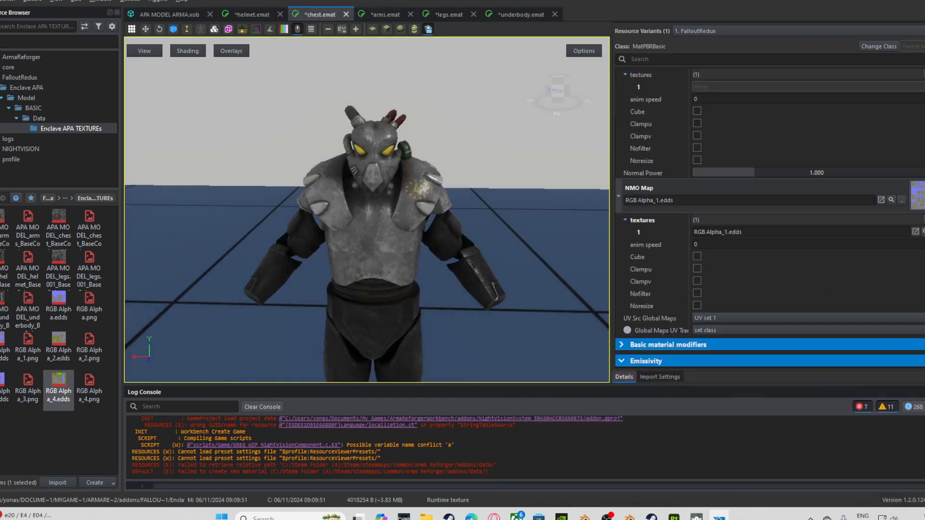
scroll(771, 193, up, 5)
click(713, 91)
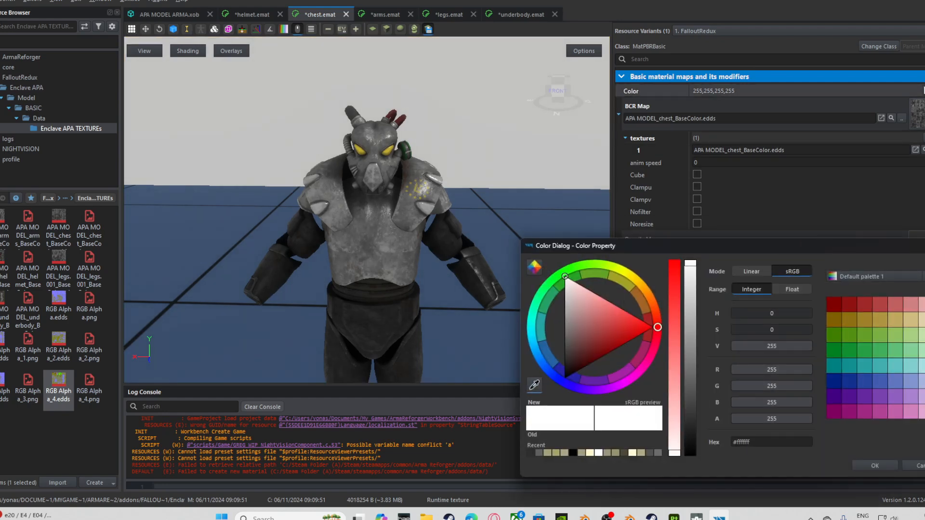
click(771, 346)
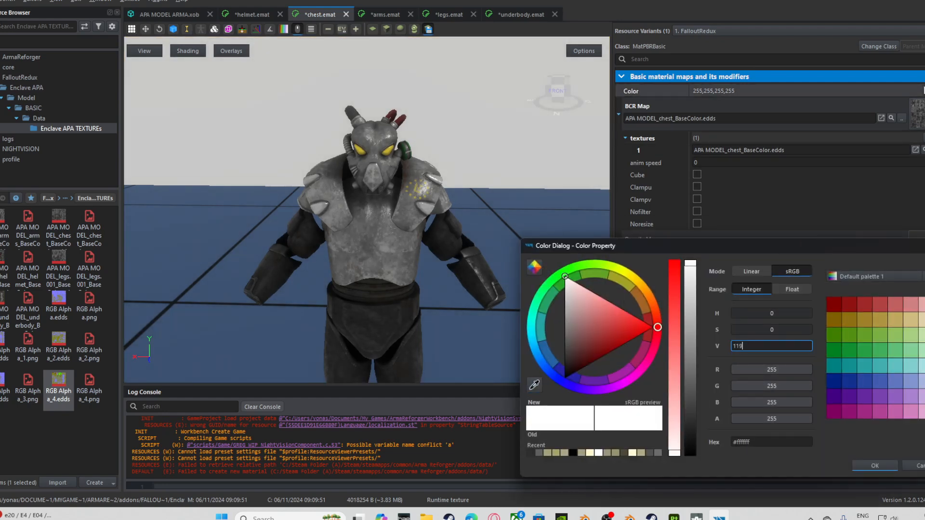
text(119)
key(Return)
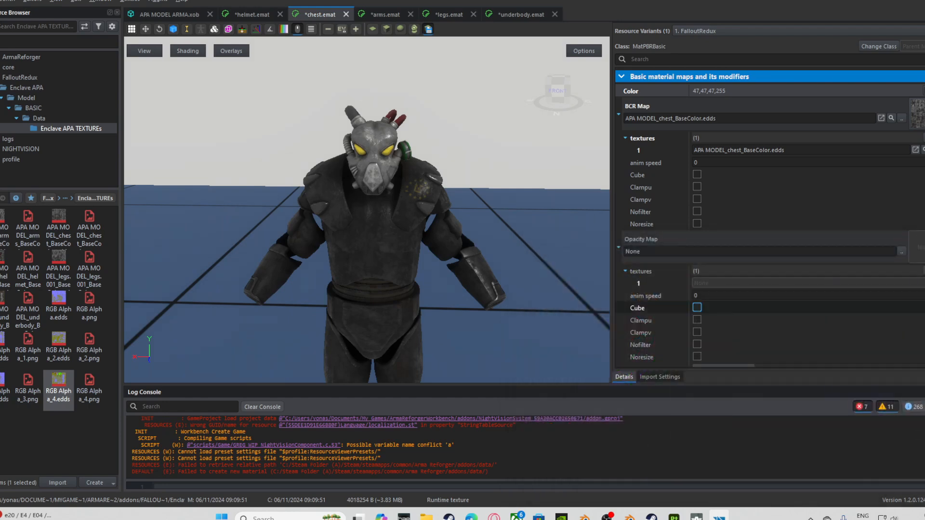
Set the helmet material's base color to neutral grey with value 119 (#777777) and accept it.
click(252, 15)
double_click(713, 90)
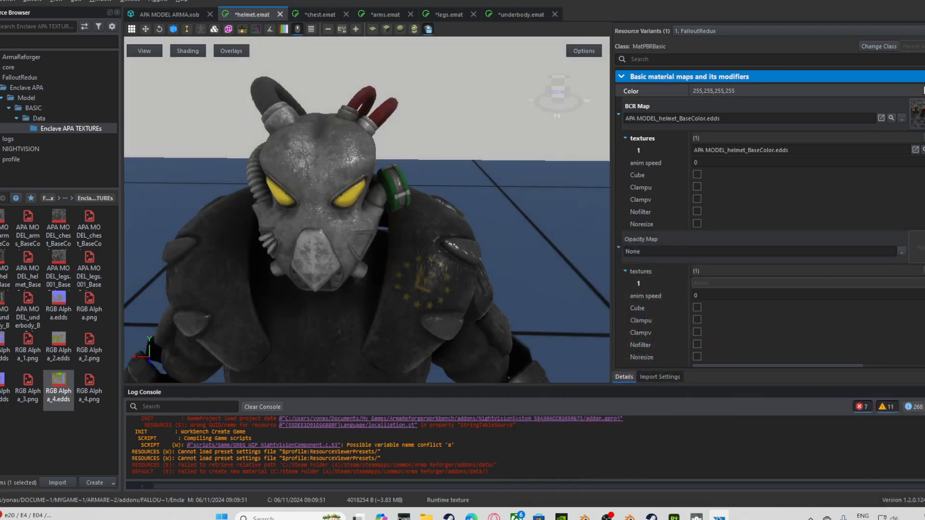
click(771, 346)
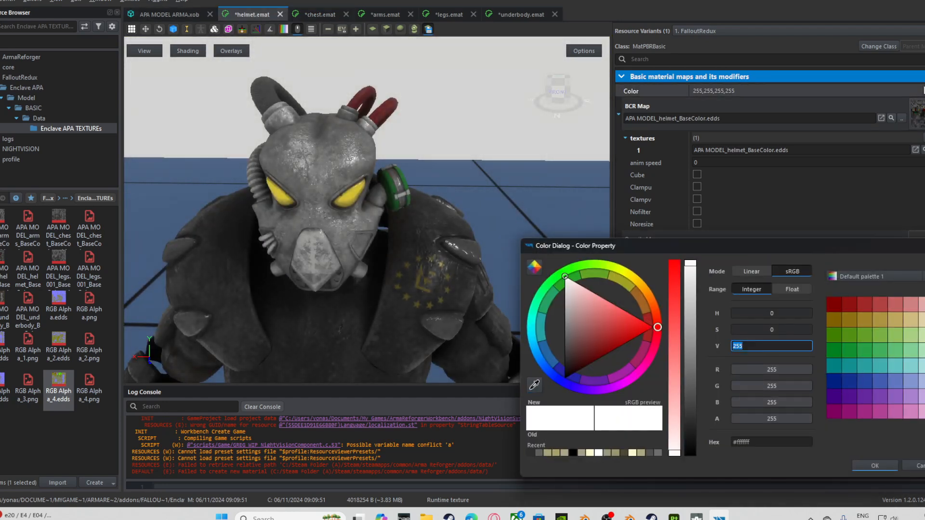
key(Tab)
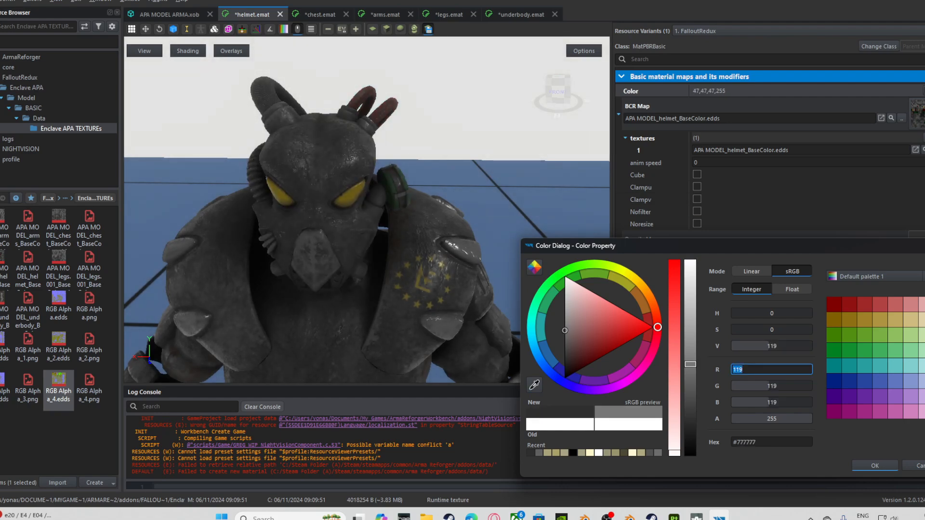
click(874, 466)
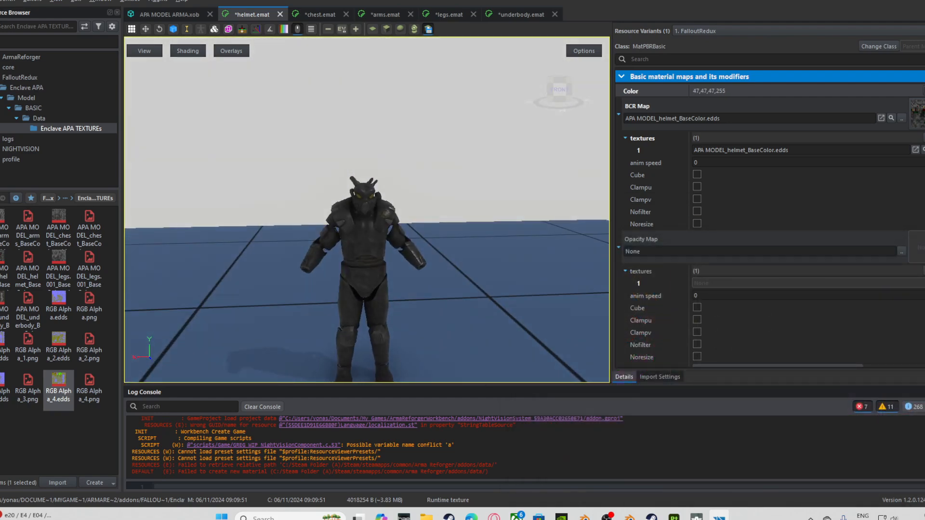
Inspect the darkened armour in the Workbench preview and compare it with the original model in Substance Painter.
scroll(367, 208, up, 5)
middle_drag(366, 208, 386, 159)
scroll(366, 209, down, 6)
right_drag(367, 209, 431, 234)
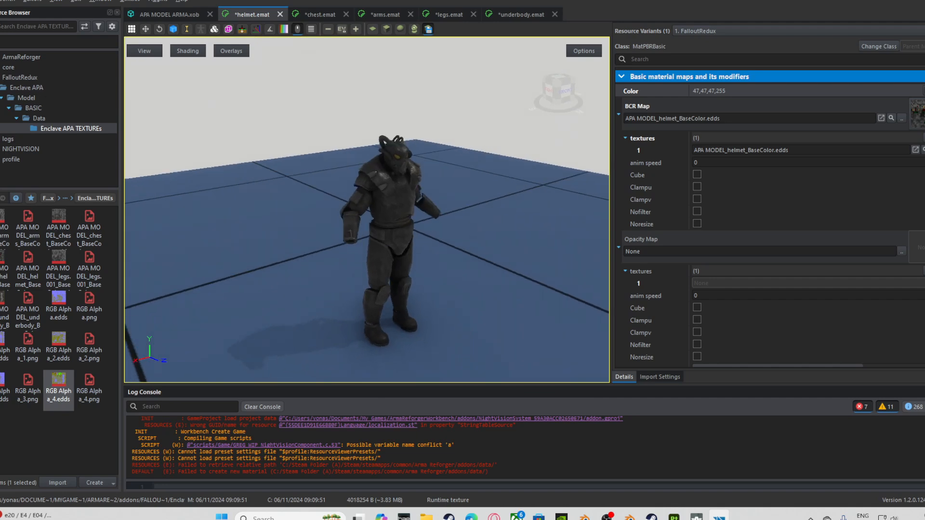
key(alt+Tab)
mouse_move(545, 217)
alt+mouse_down()
mouse_move(481, 217)
mouse_move(544, 216)
alt+mouse_up()
scroll(544, 217, up, 3)
key(alt+Tab)
scroll(367, 210, up, 5)
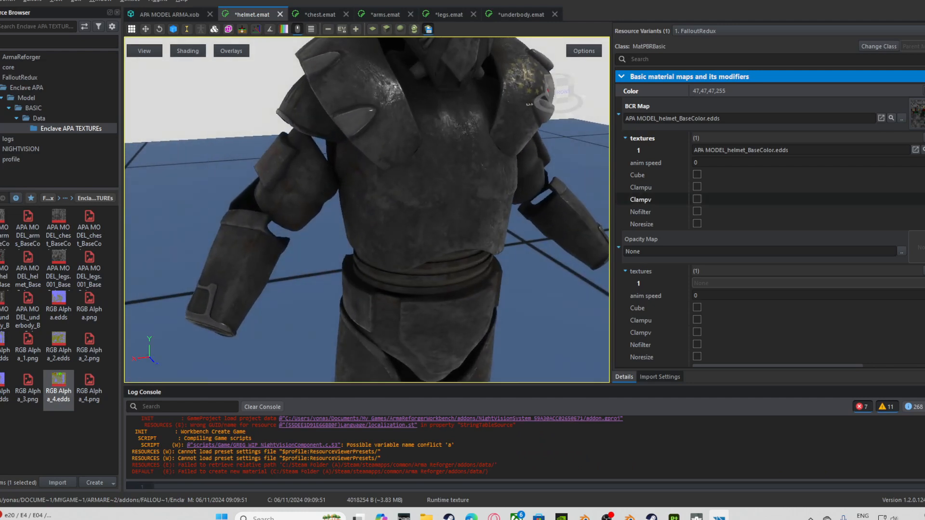
Raise Normal Power to 2.661 on the helmet material and 1.979 on the chest material.
scroll(771, 216, down, 3)
drag(862, 232, 864, 208)
click(320, 14)
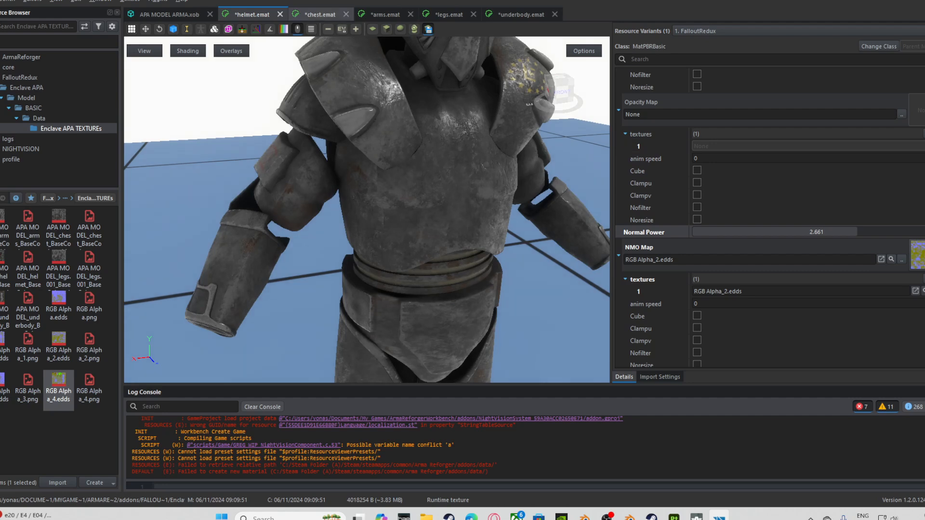
mouse_move(754, 173)
mouse_down()
mouse_move(916, 173)
mouse_move(815, 172)
mouse_up()
drag(366, 202, 345, 260)
scroll(366, 209, up, 6)
scroll(366, 210, down, 8)
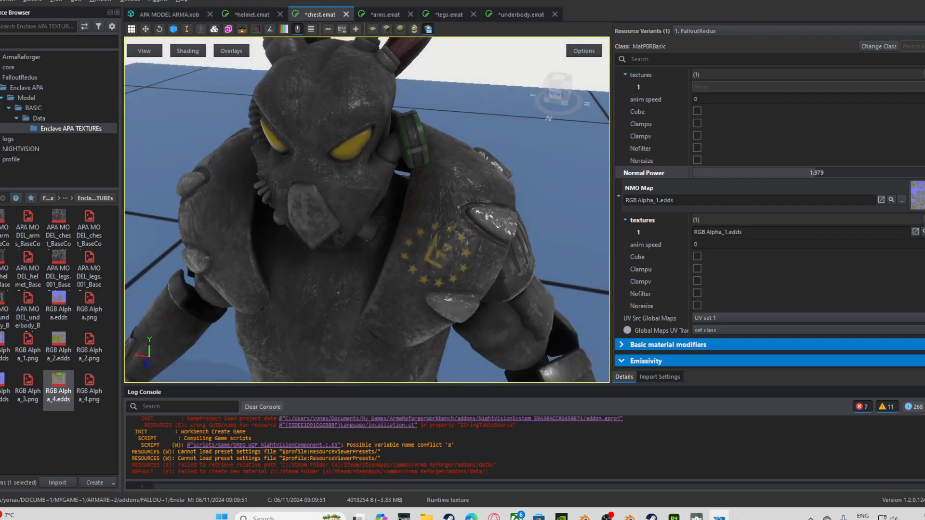
drag(366, 210, 388, 166)
Look through the chest material's general, detail normal, height map and basic modifier properties for further surface adjustments.
scroll(771, 217, down, 15)
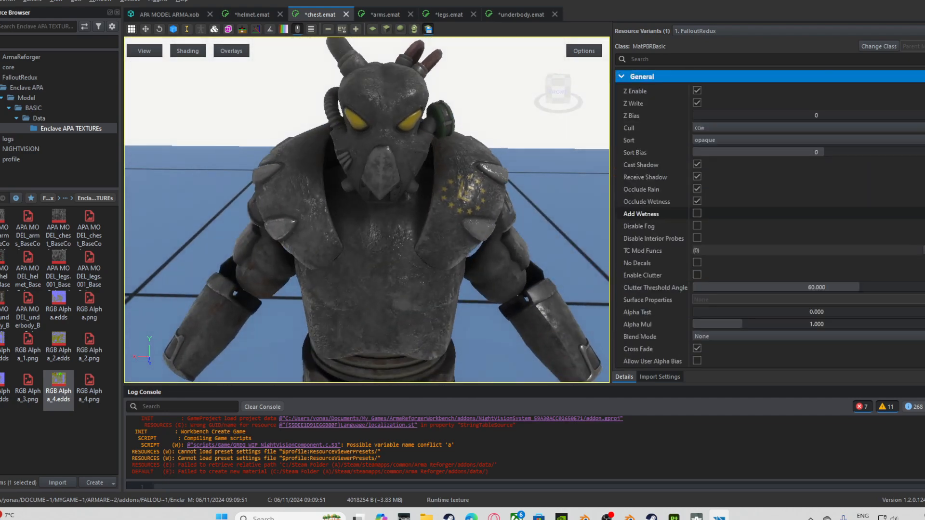
scroll(770, 219, down, 6)
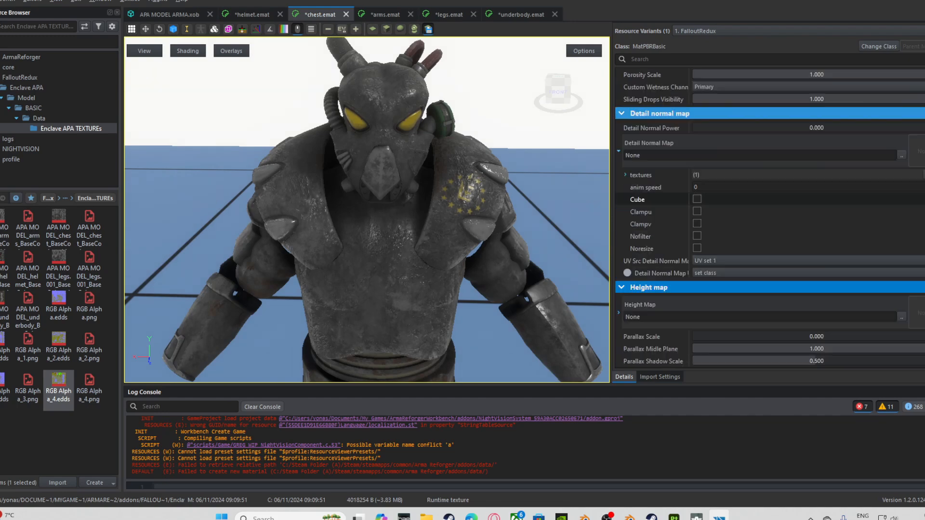
scroll(769, 219, up, 5)
scroll(769, 219, up, 10)
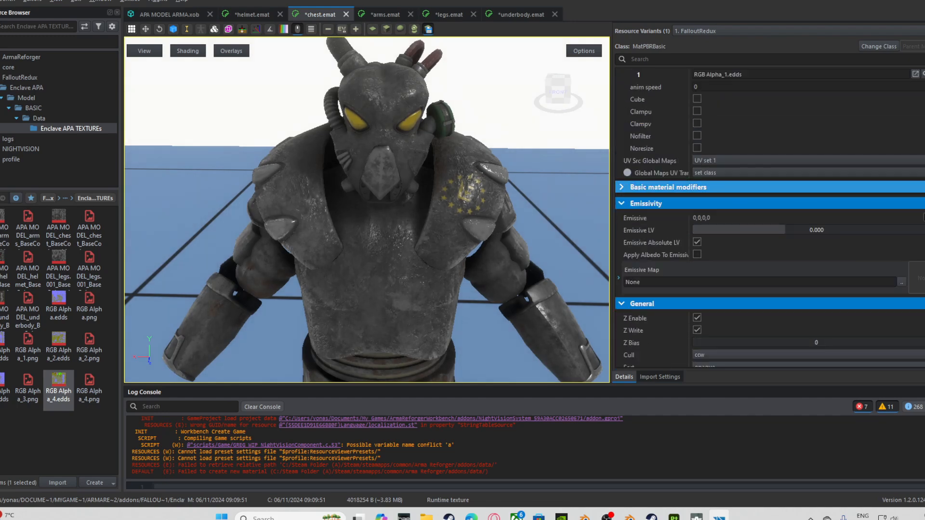
click(668, 186)
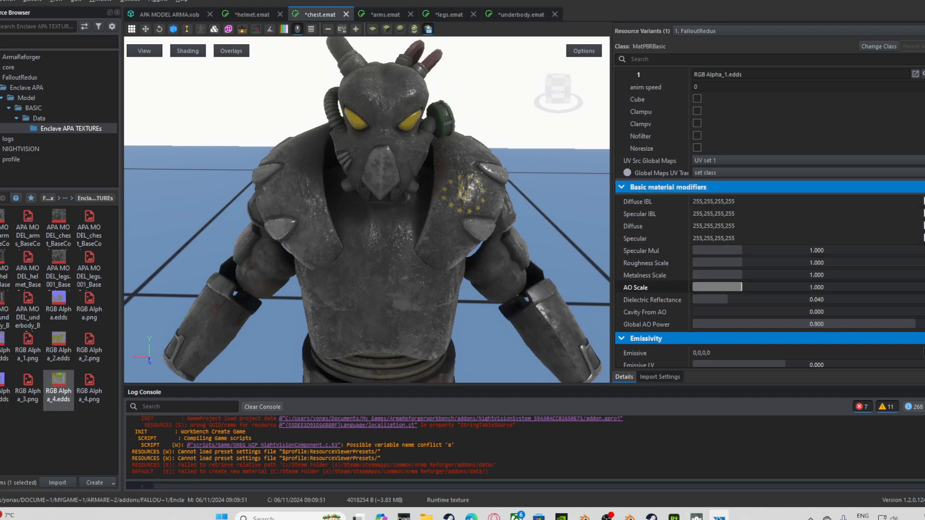
scroll(656, 275, down, 5)
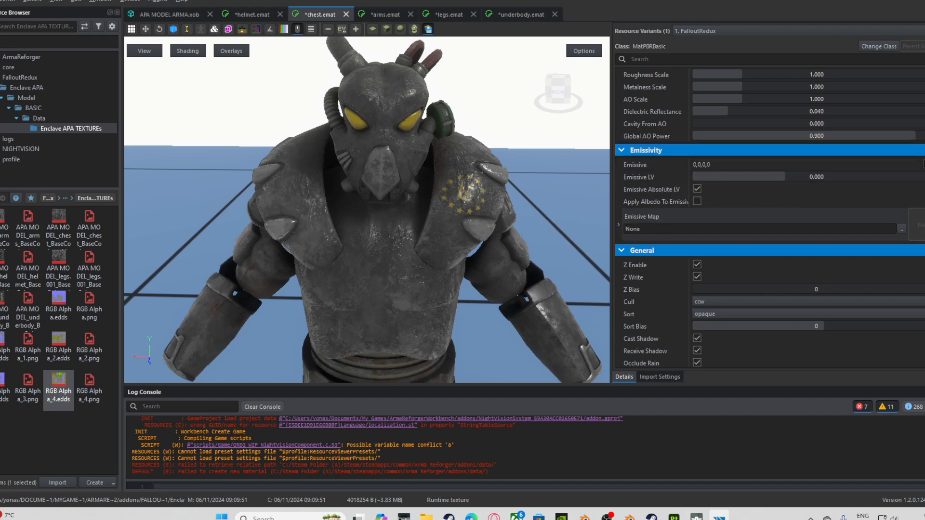
Try an emissive glow on the chest material with Emissive LV 2.850 and emissive color #c2c2c2.
drag(785, 176, 826, 177)
click(924, 164)
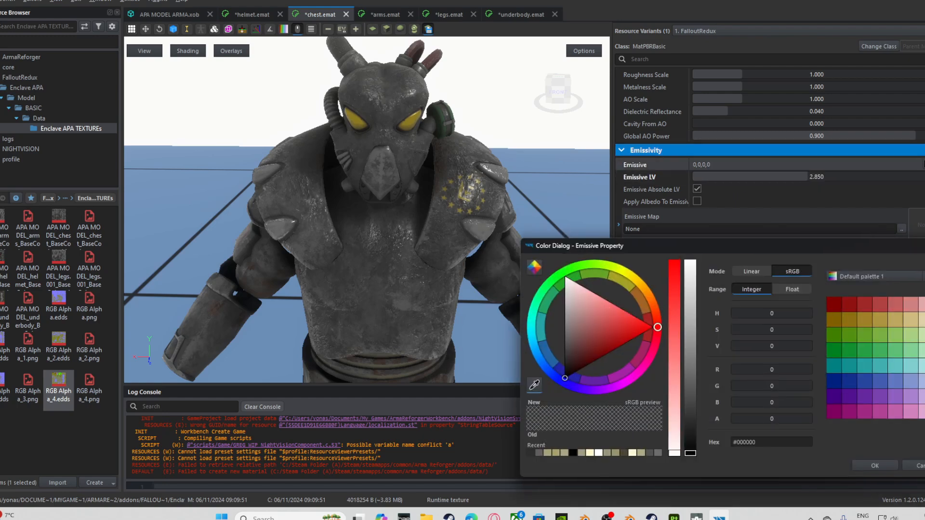
click(690, 349)
click(875, 466)
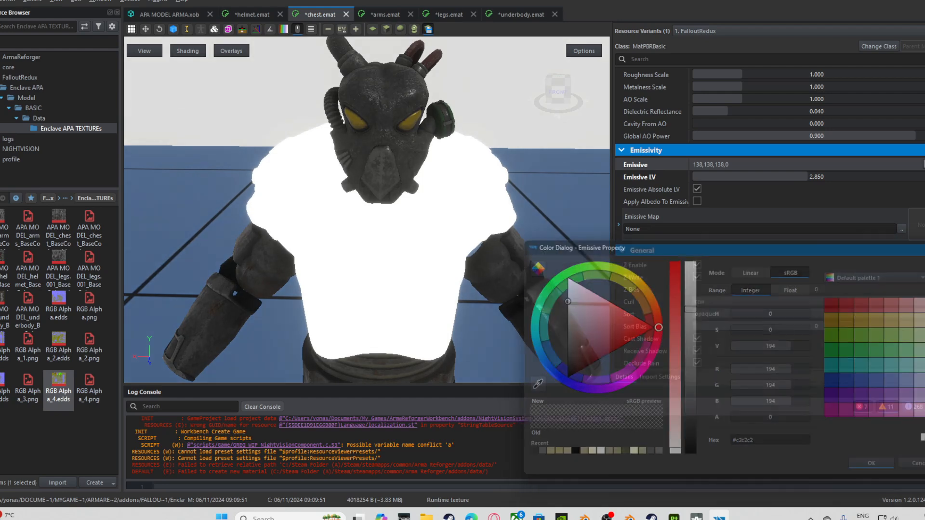
scroll(371, 212, down, 5)
mouse_move(366, 216)
mouse_down()
mouse_move(433, 216)
mouse_move(368, 207)
mouse_up()
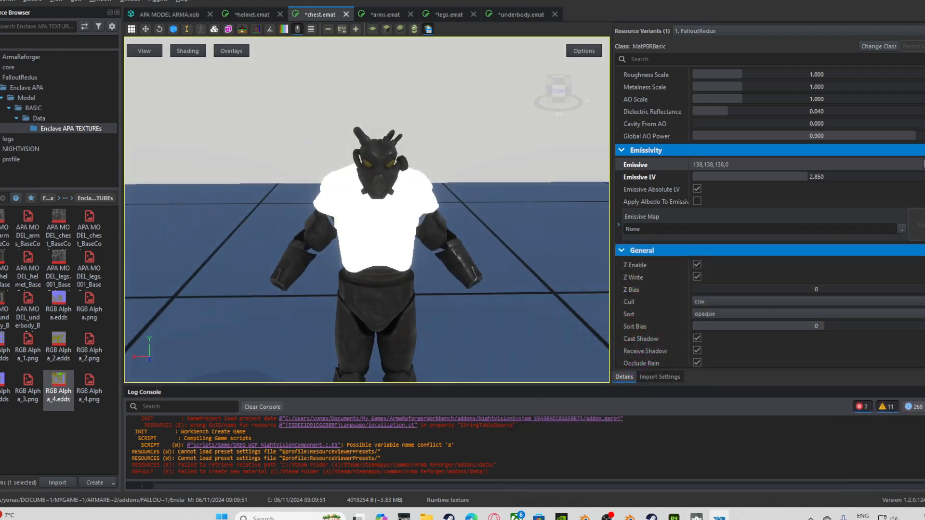
Try Emissive LV -12 on the chest material, and reset its emissive color to 0,0,0,0 and Emissive LV to 0.
drag(771, 177, 693, 176)
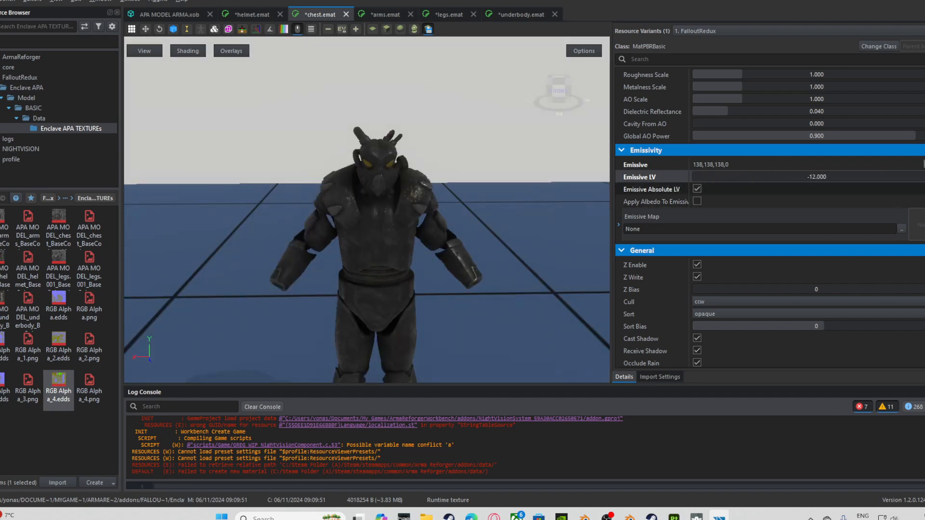
scroll(376, 207, up, 5)
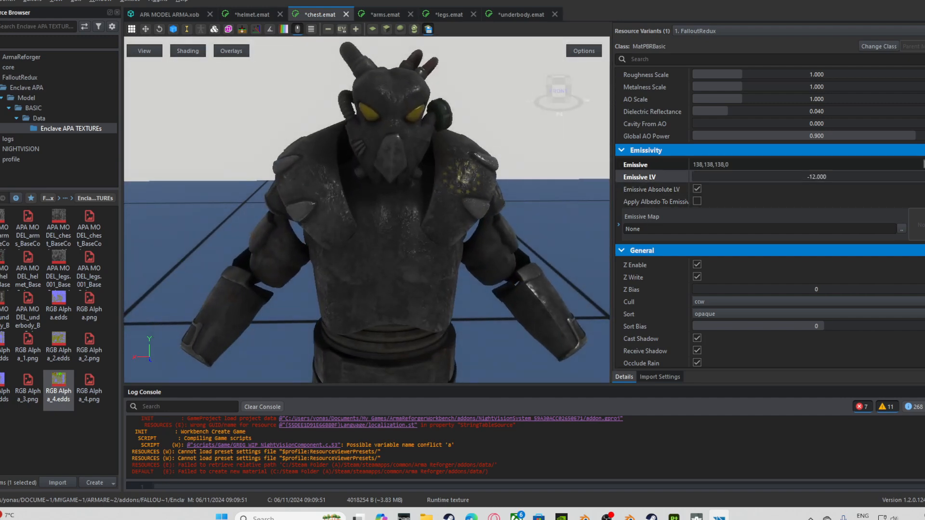
click(923, 165)
double_click(816, 177)
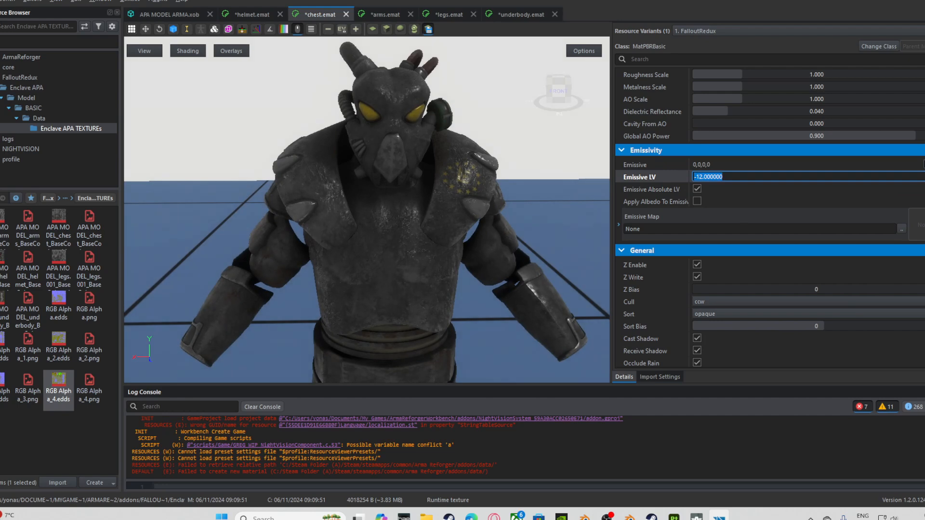
text(0)
key(Return)
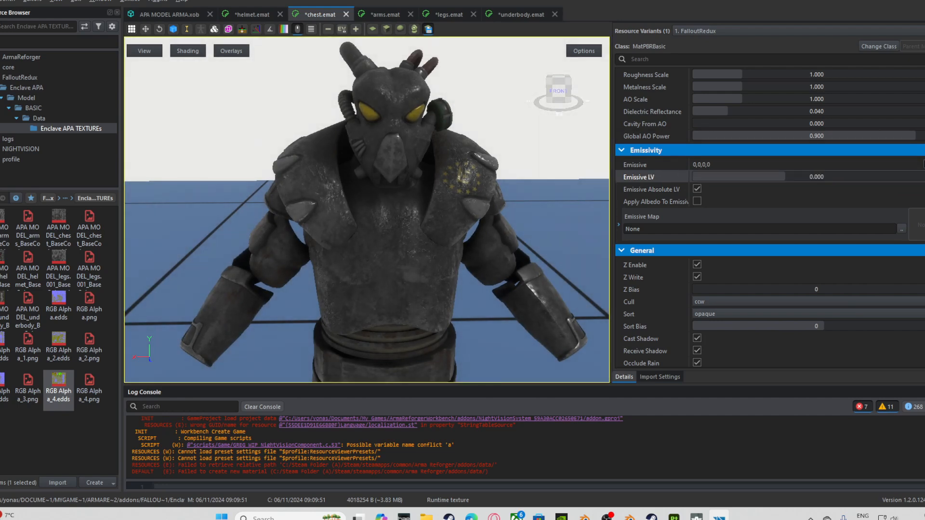
Save all unsaved changes to the helmet, chest, arms, legs and underbody materials.
scroll(376, 207, down, 5)
mouse_move(356, 207)
mouse_down()
mouse_move(423, 193)
mouse_move(574, 193)
mouse_move(358, 198)
mouse_up()
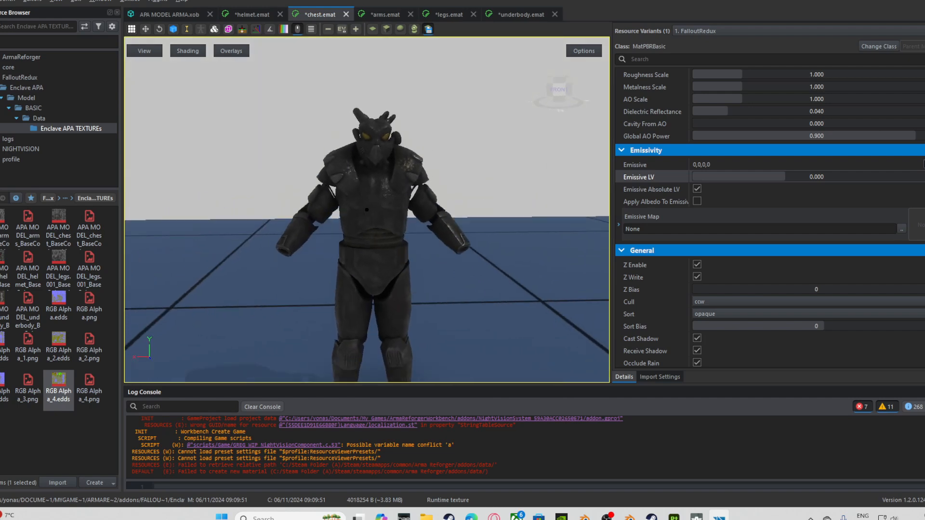
scroll(366, 210, down, 4)
click(8, 1)
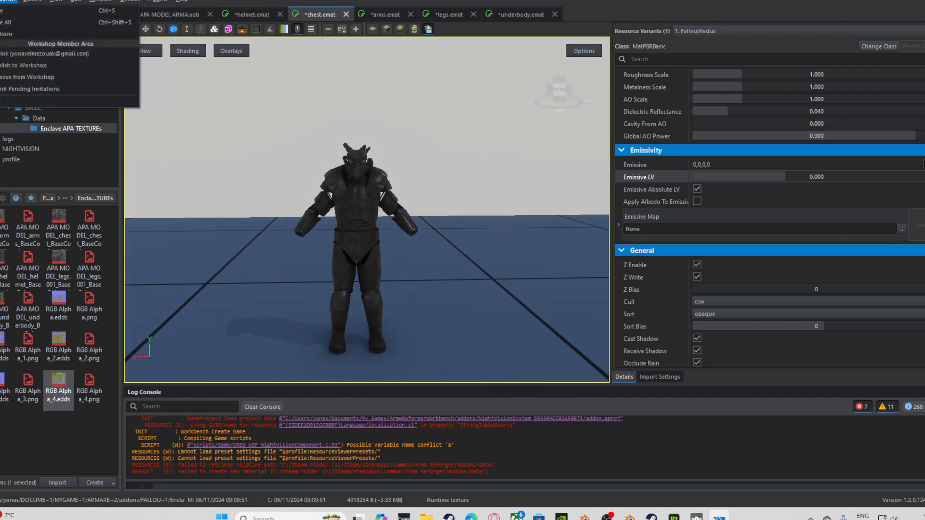
click(27, 77)
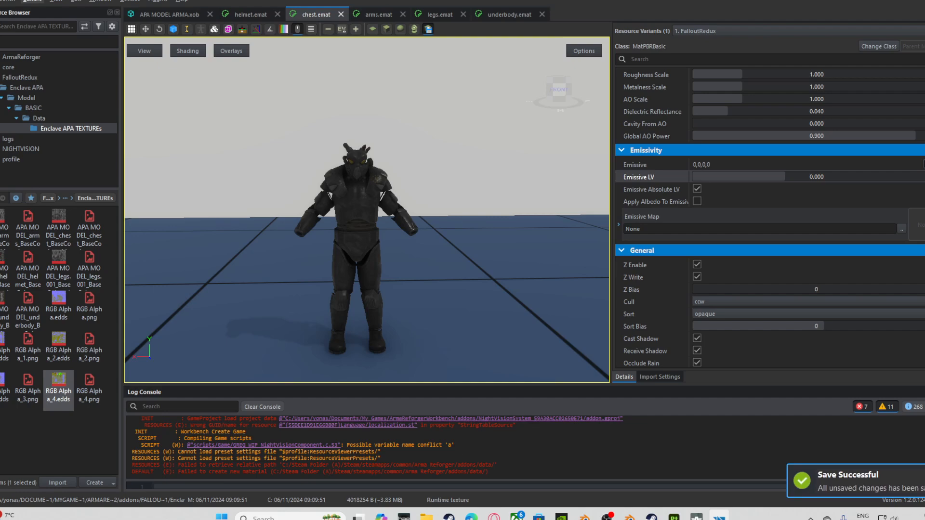
Start the World Editor and select MpTest.ent under ArmaReforger/worlds/MP/MpTest as the world to load.
click(33, 1)
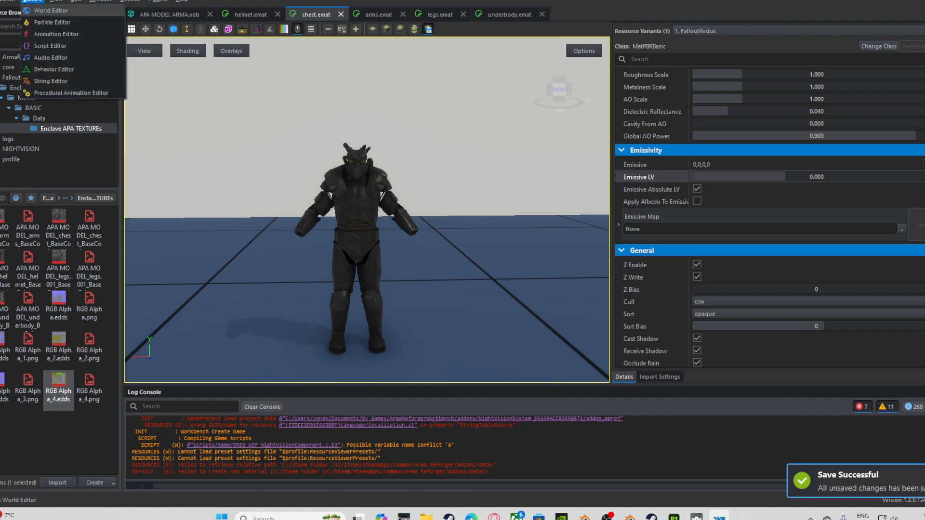
click(51, 10)
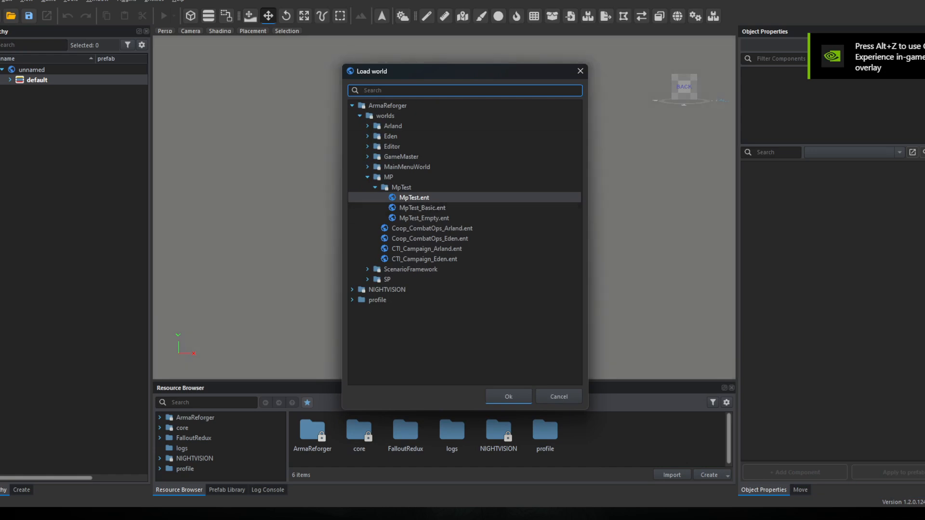
click(359, 115)
click(352, 105)
click(352, 106)
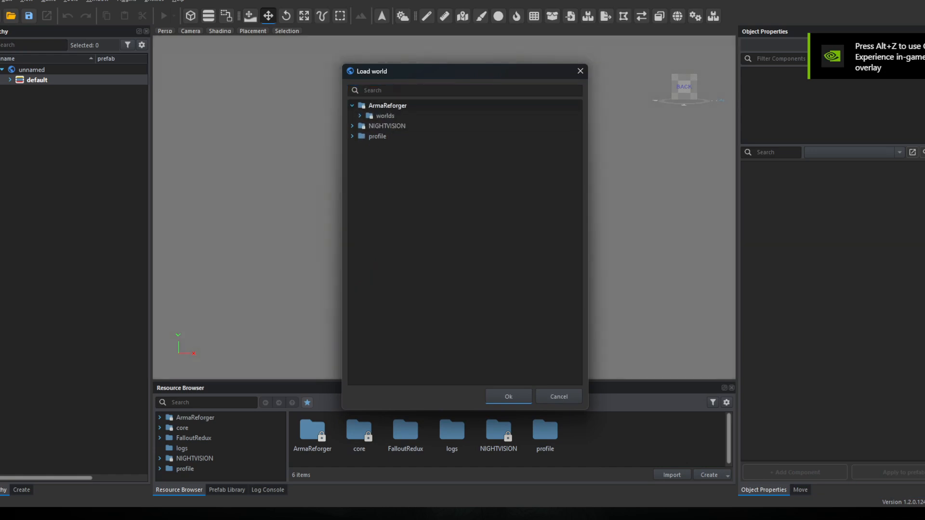
click(385, 116)
click(360, 115)
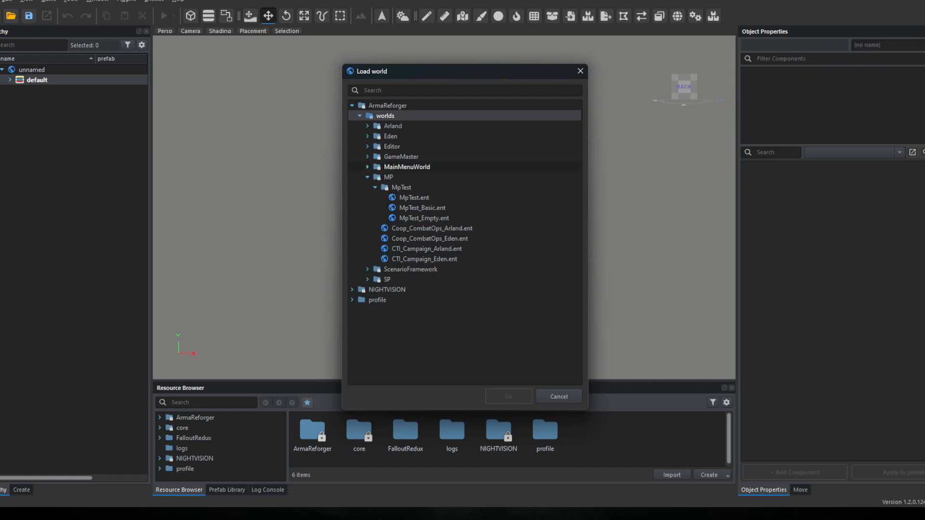
click(368, 177)
double_click(388, 176)
double_click(401, 187)
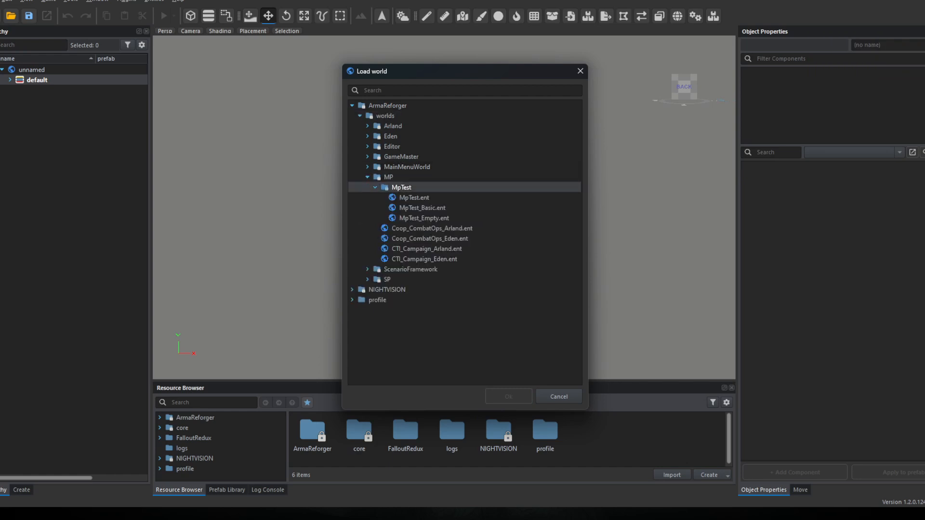
double_click(402, 187)
click(414, 198)
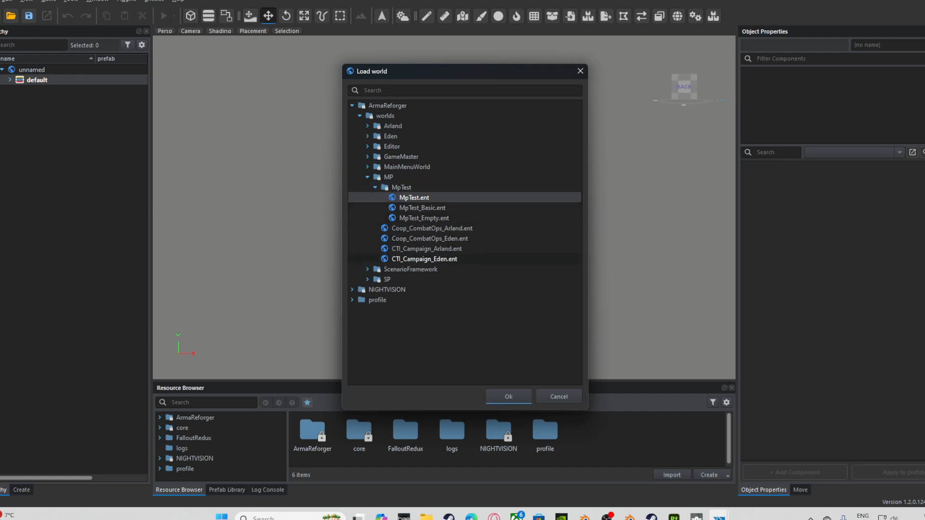
Filter the worlds by "Mp" and load MpTest.ent.
click(395, 90)
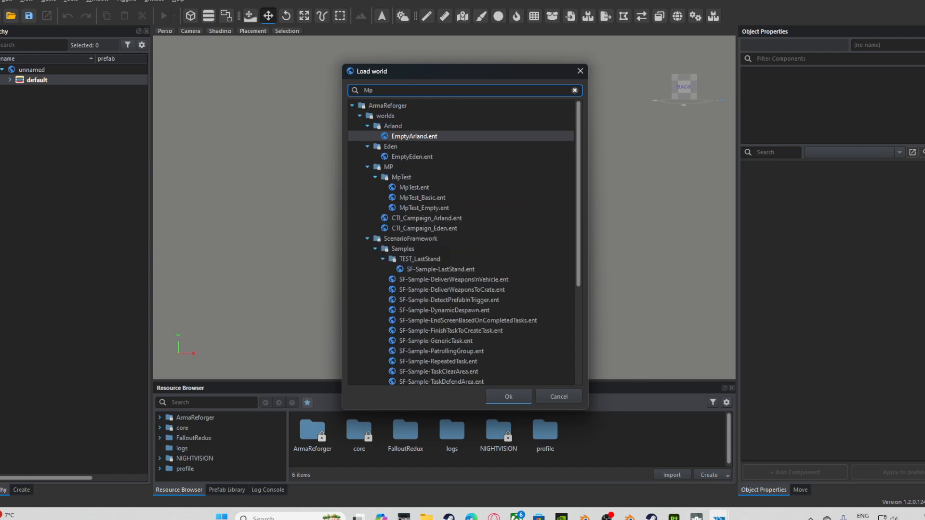
click(414, 187)
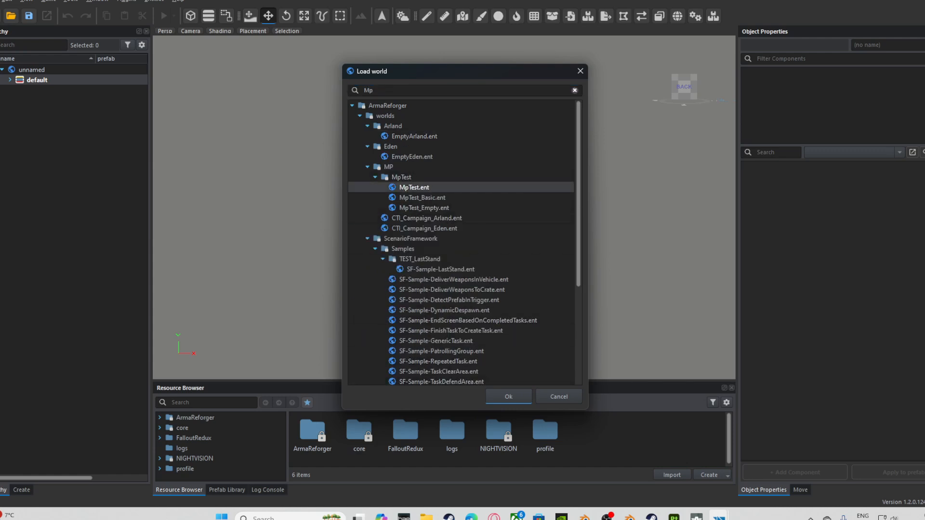
click(508, 396)
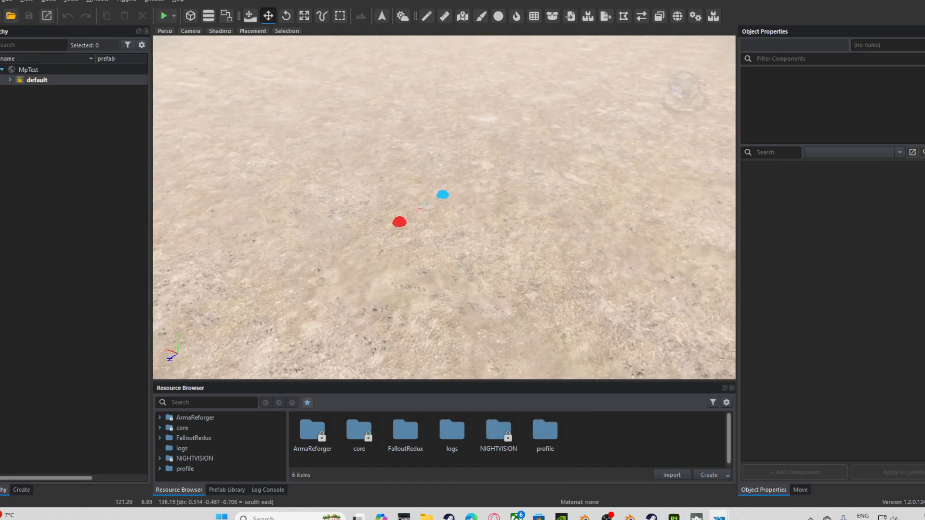
Run the MpTest world in play mode briefly and return to editing.
scroll(443, 207, up, 1)
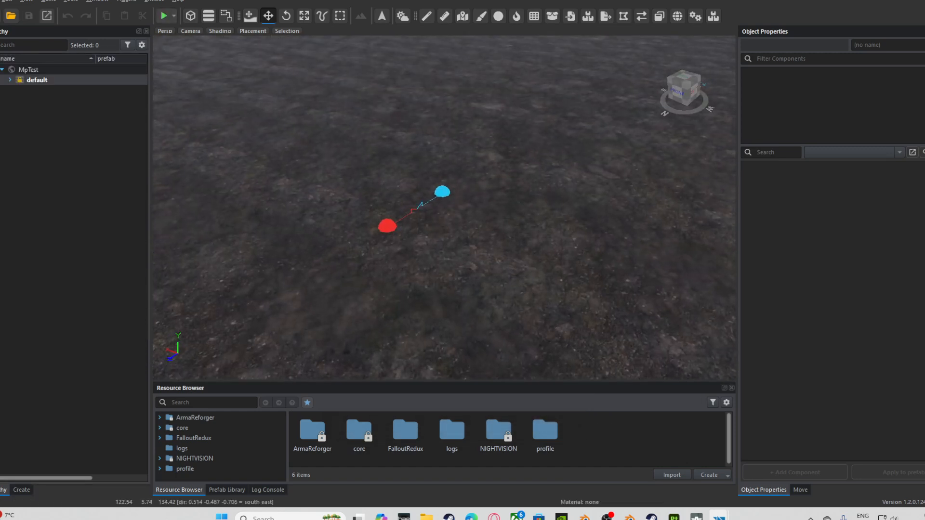
key(F5)
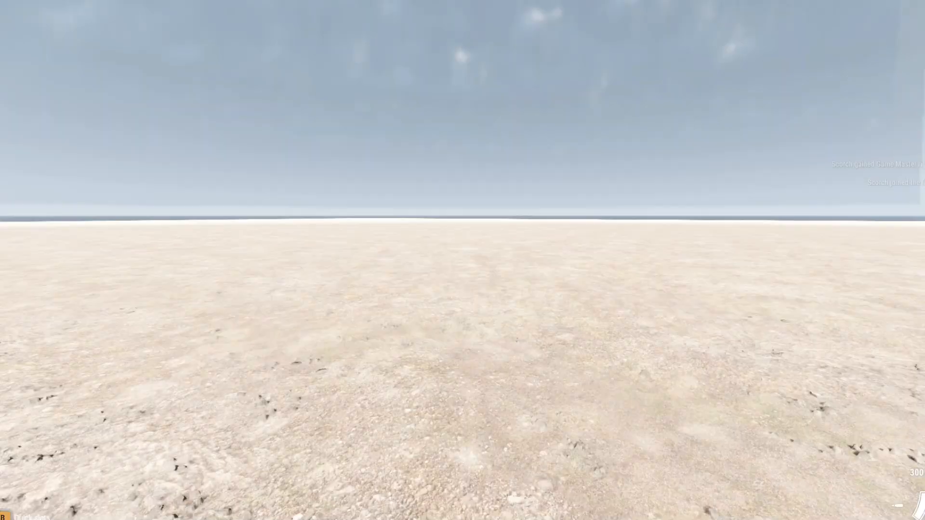
key(Escape)
Switch to the main Enfusion Workbench window and browse to the ArmaReforger/Prefabs/Characters/Vests/Vest_6B2 folder.
mouse_move(718, 515)
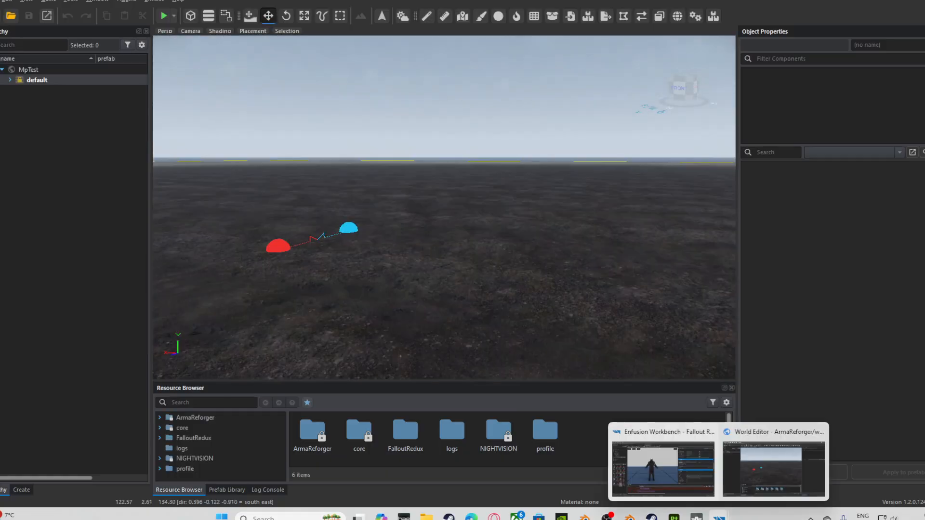
click(663, 464)
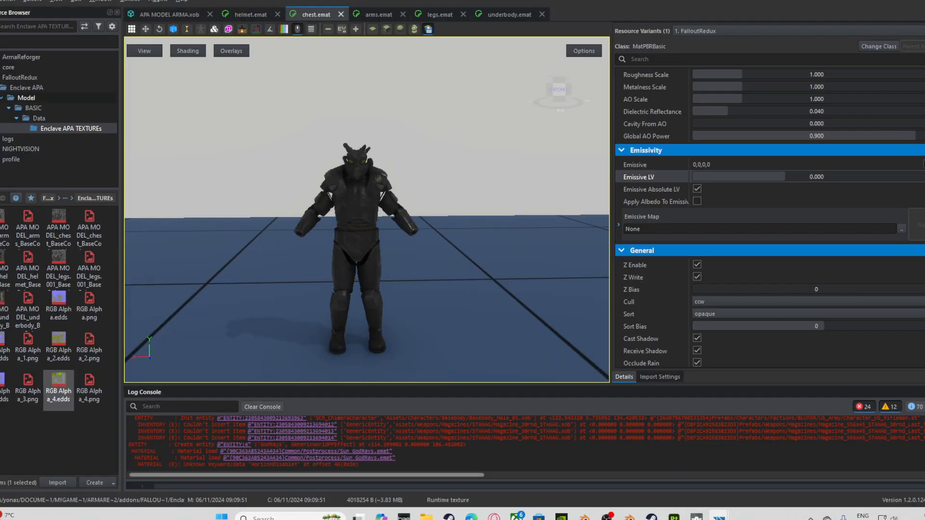
click(0, 87)
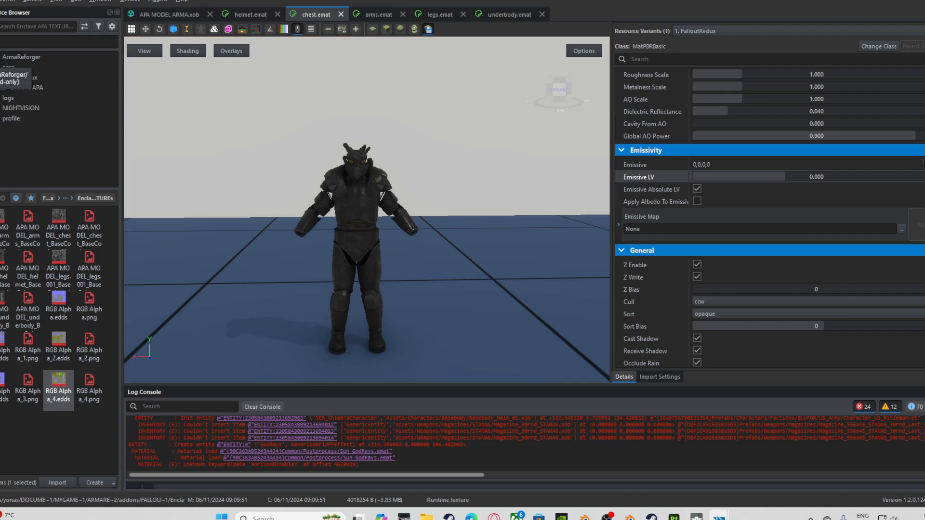
click(0, 57)
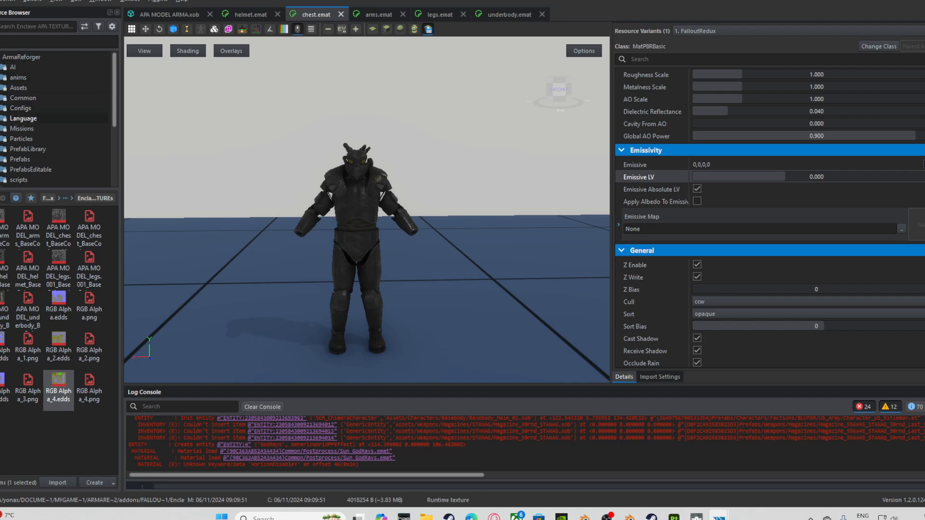
click(0, 159)
scroll(1, 159, down, 3)
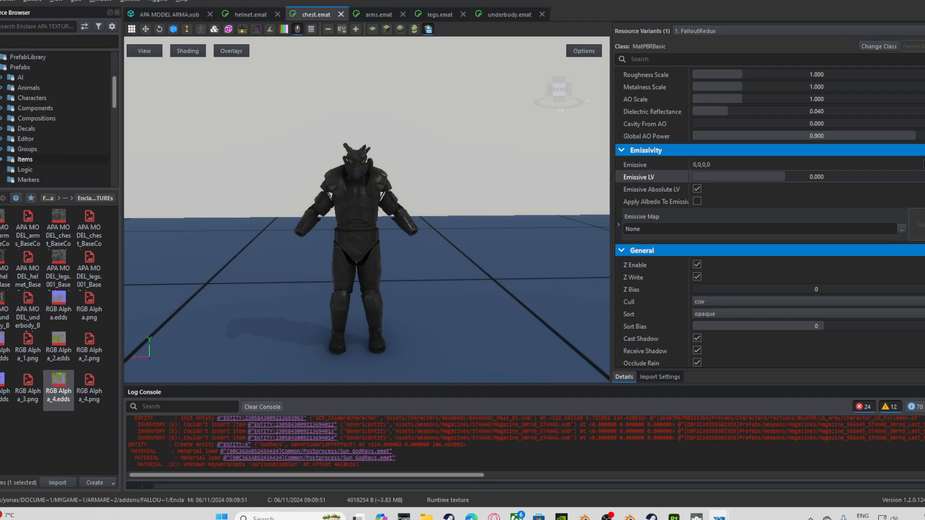
click(1, 98)
scroll(1, 98, down, 1)
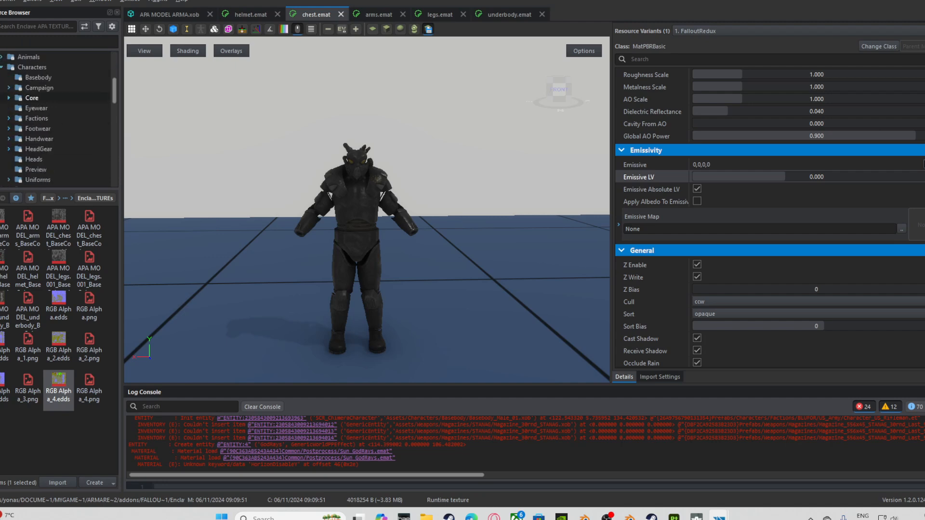
scroll(2, 149, down, 1)
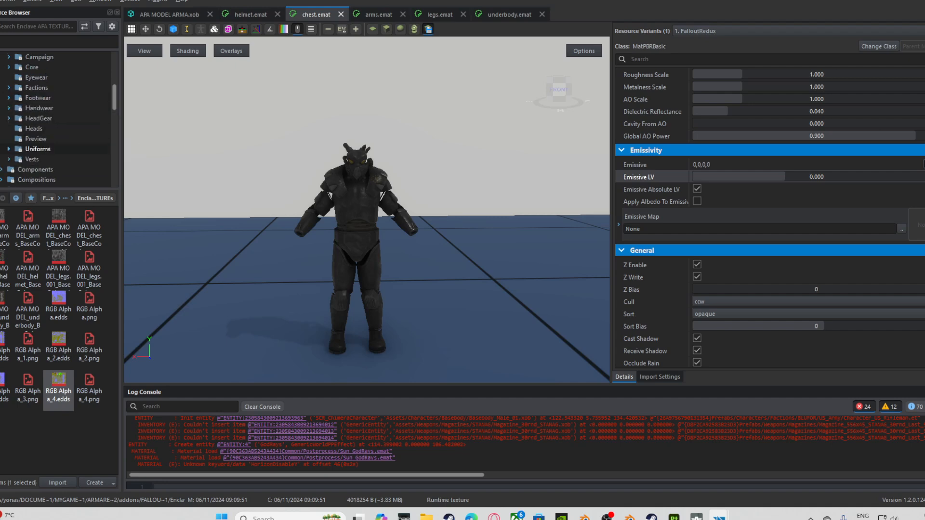
click(1, 159)
scroll(1, 159, down, 2)
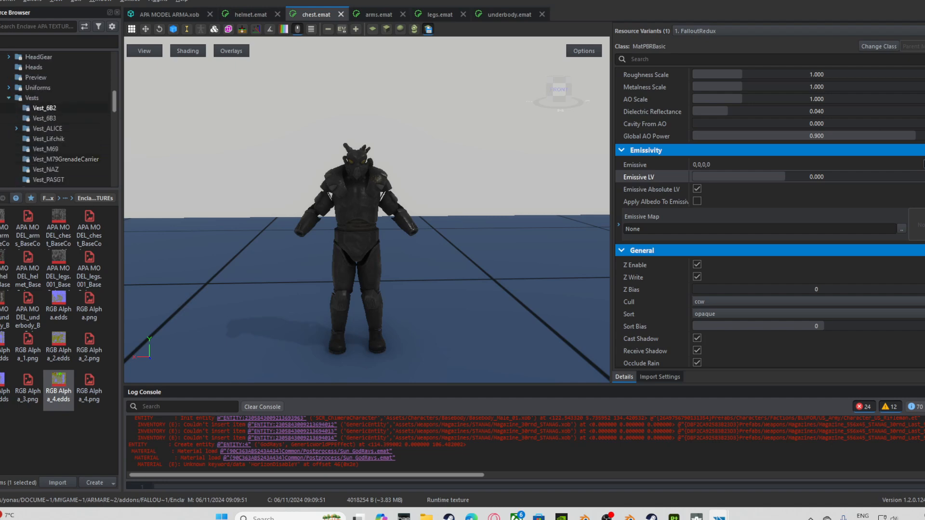
click(45, 108)
Duplicate the Vest_6B2.et prefab to the FalloutRedux addon under the file name Enclave PA.
click(2, 223)
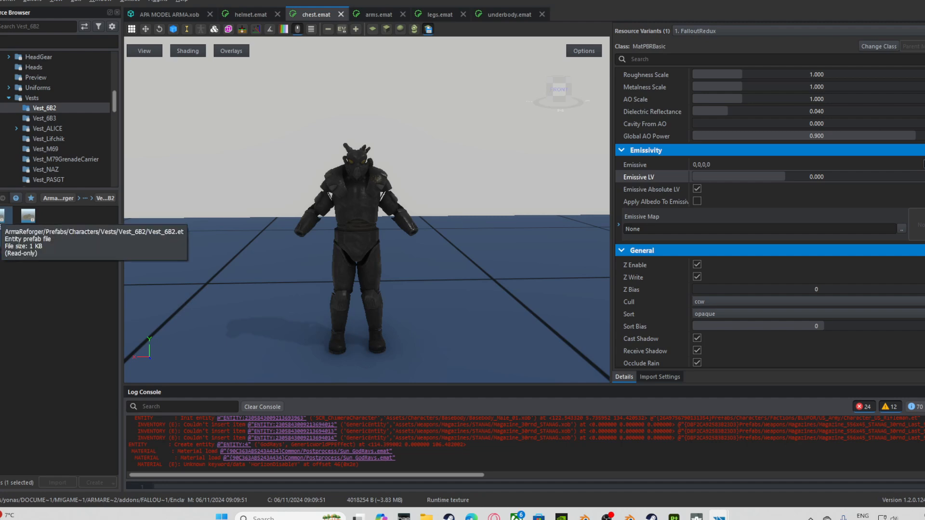
right_click(2, 222)
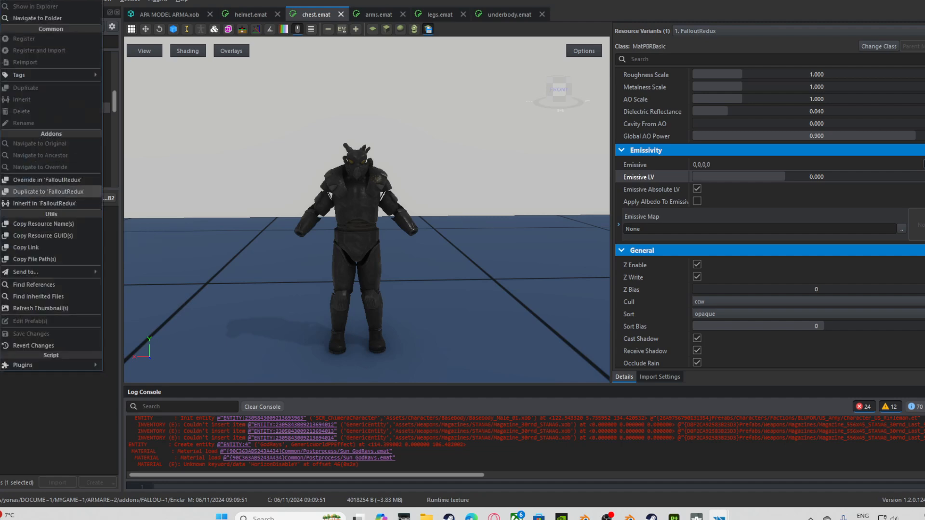
click(48, 192)
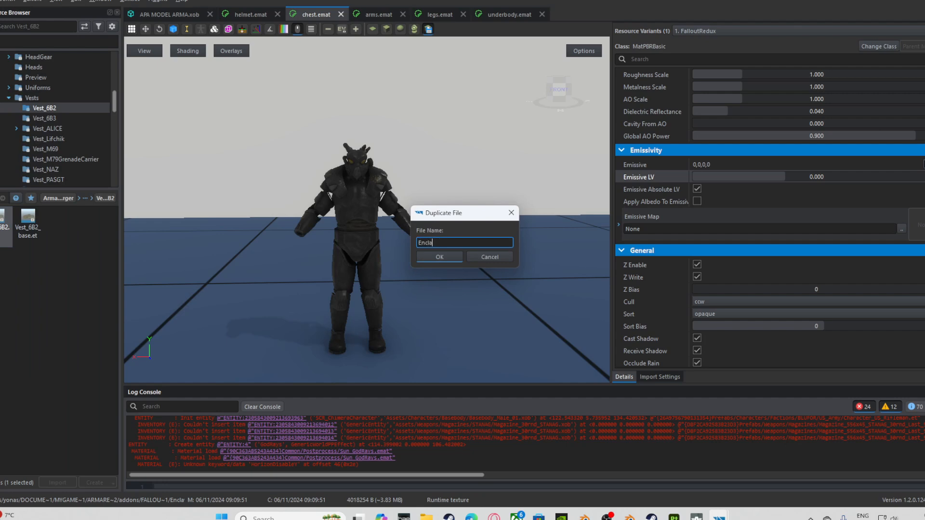
key(Return)
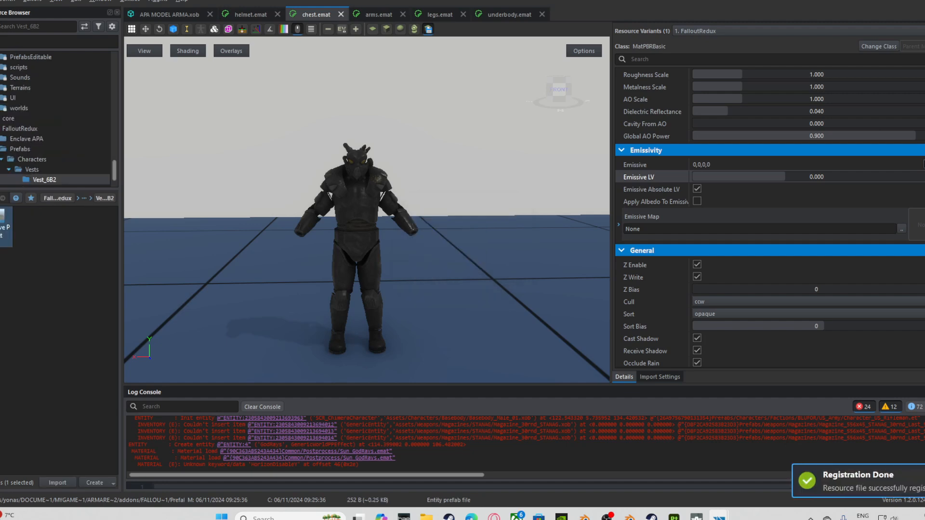
Switch to the World Editor and open the FalloutRedux/Prefabs/Characters/Vests/Vest_6B2 folder.
mouse_move(718, 516)
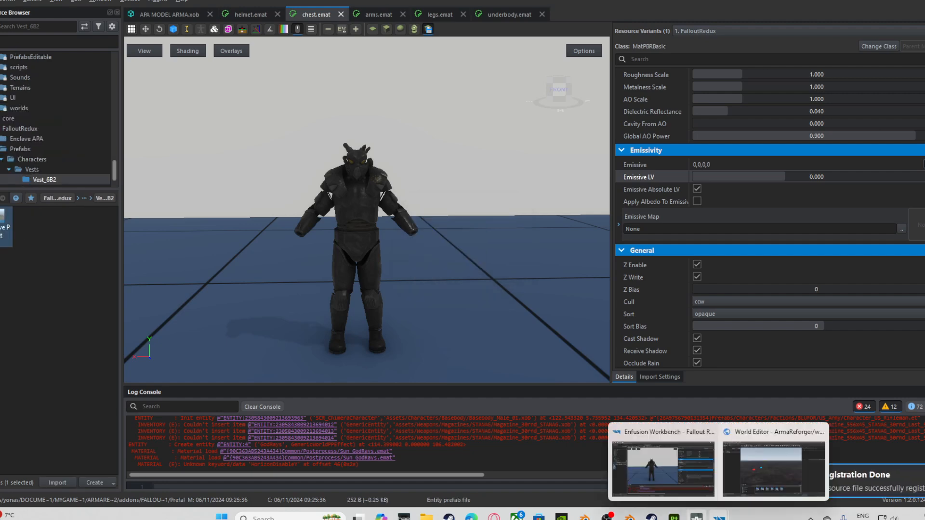
click(773, 465)
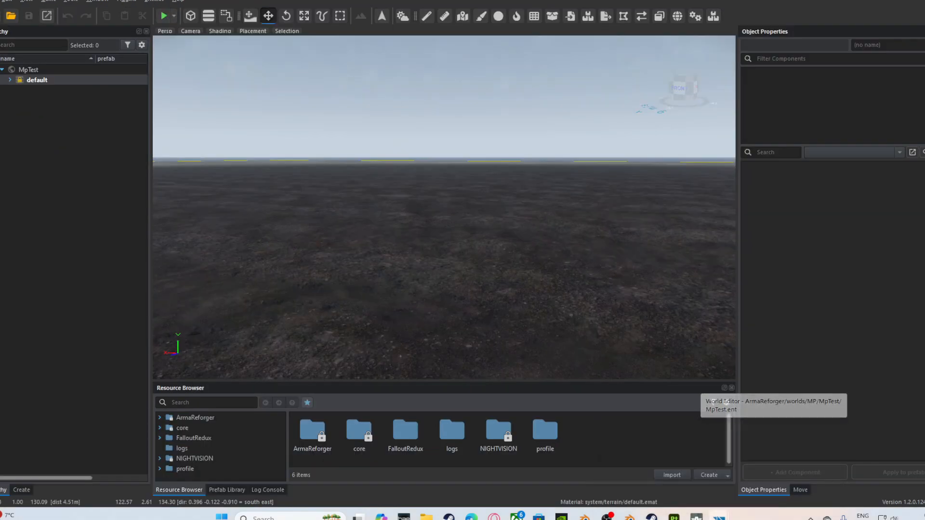
scroll(444, 207, up, 5)
right_drag(445, 207, 376, 323)
scroll(376, 322, down, 3)
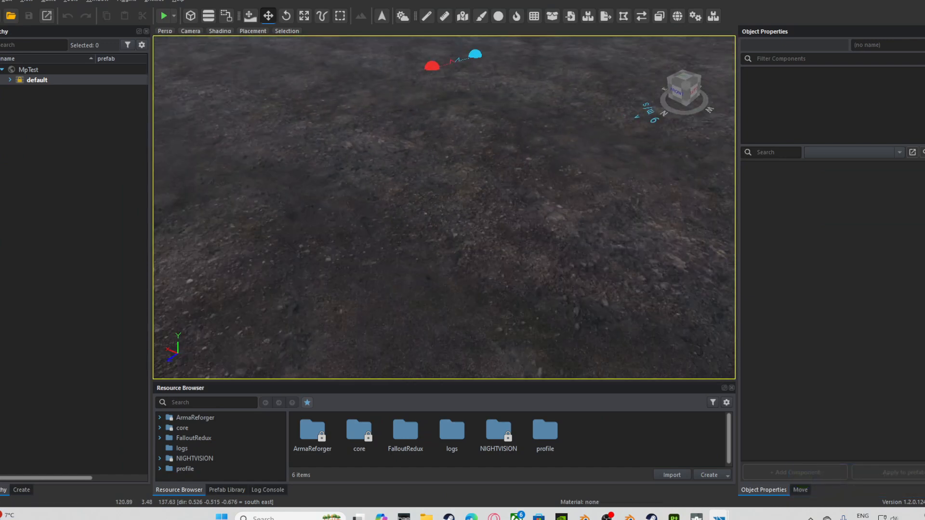
click(193, 438)
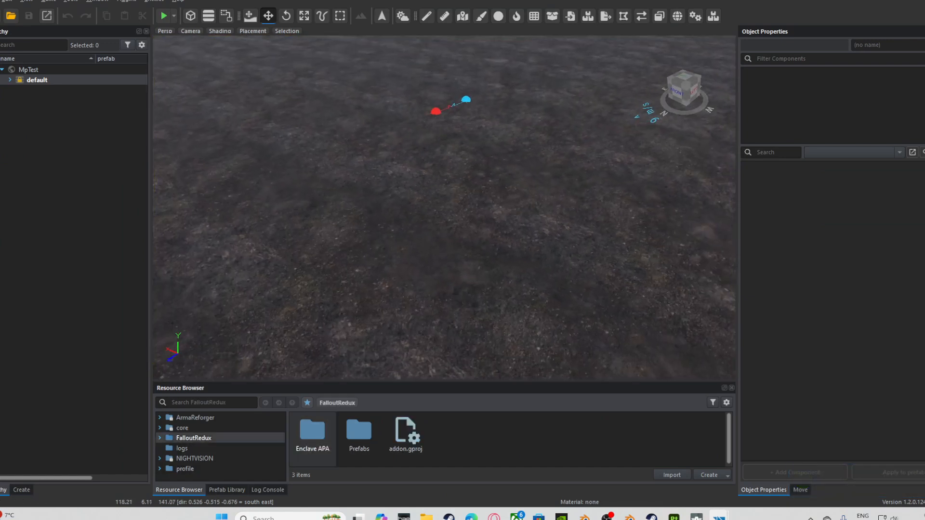
double_click(359, 431)
double_click(313, 434)
double_click(313, 434)
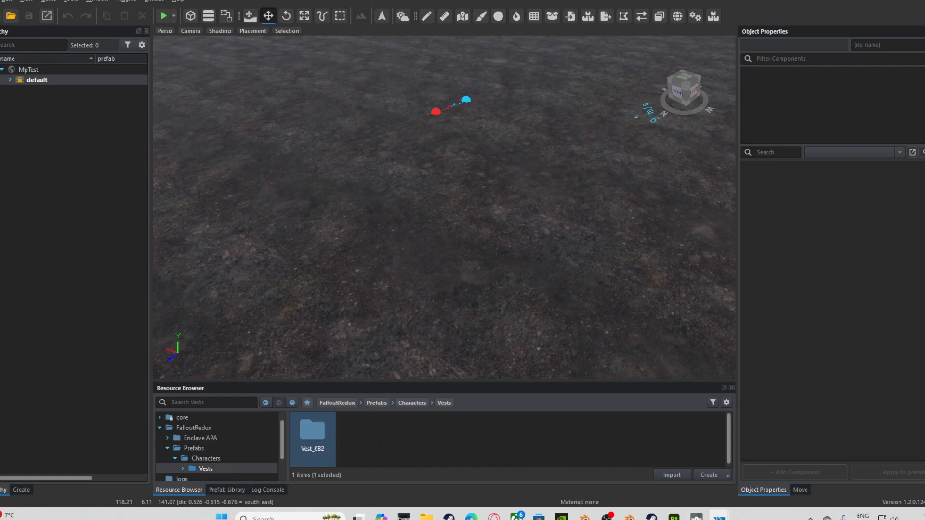
double_click(312, 434)
Place the Enclave PA.et prefab on the terrain beside the red and blue markers.
middle_drag(444, 207, 411, 187)
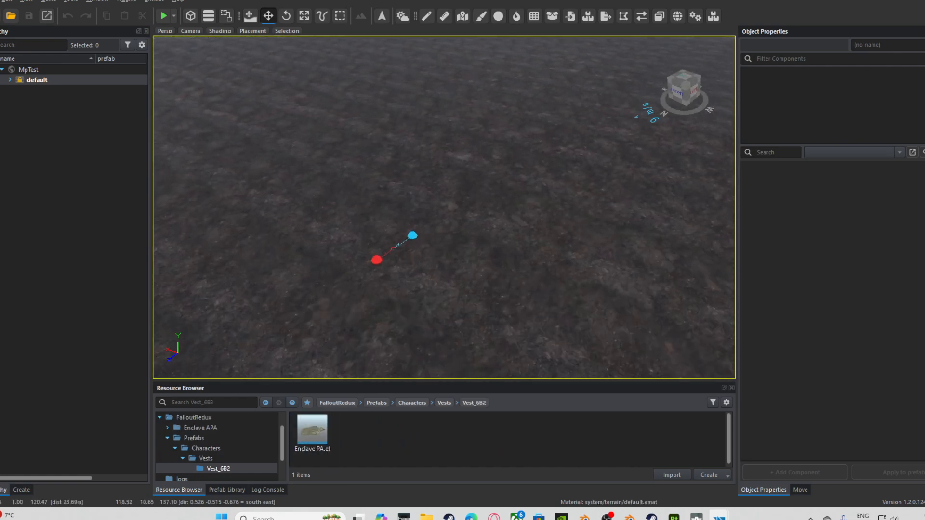
scroll(438, 212, up, 3)
drag(312, 430, 404, 279)
key(Return)
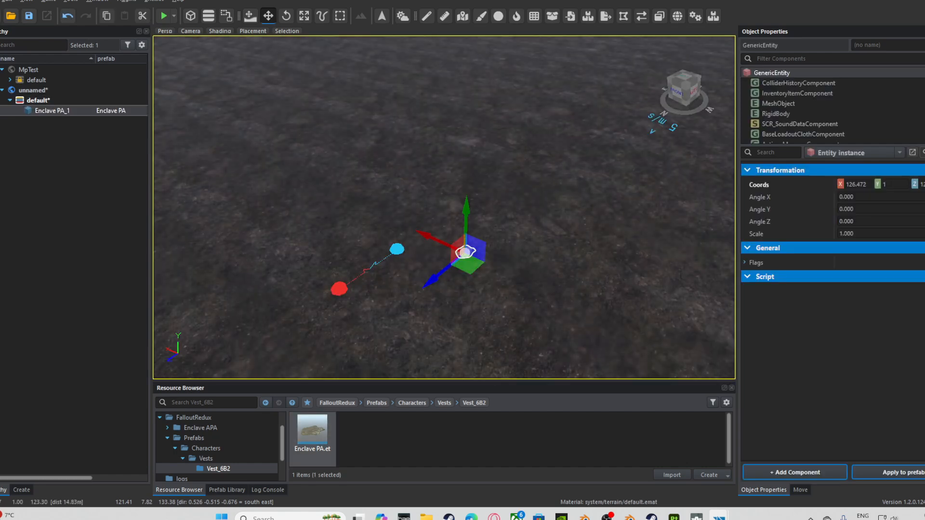
Open the MeshObject component properties of the placed Enclave PA entity.
scroll(444, 207, up, 3)
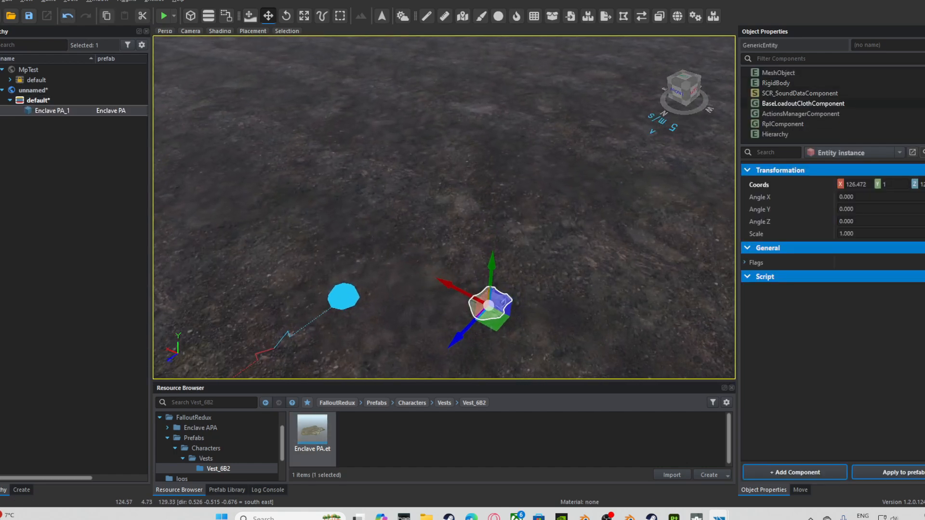
scroll(795, 103, up, 1)
click(778, 103)
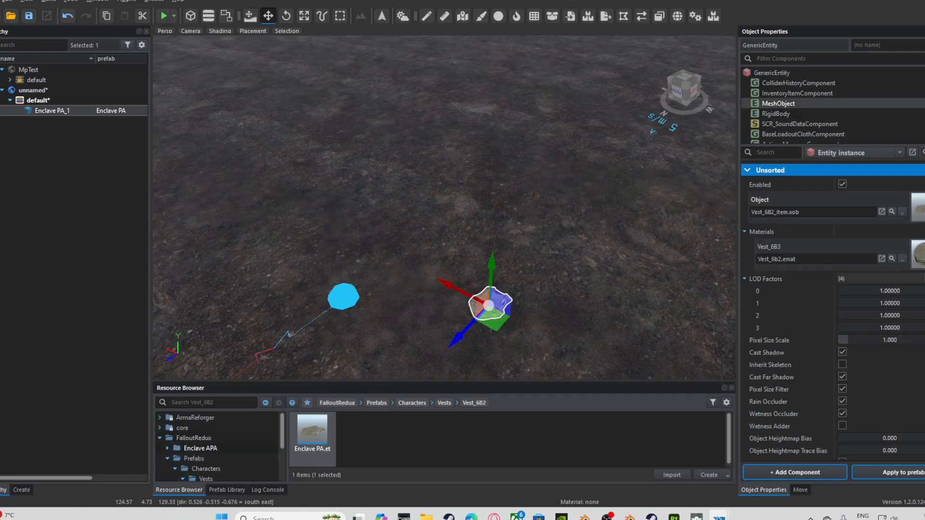
Assign APA MODEL ARMA.xob from the Enclave APA/Model/BASIC folder as the MeshObject's object.
click(200, 448)
double_click(312, 433)
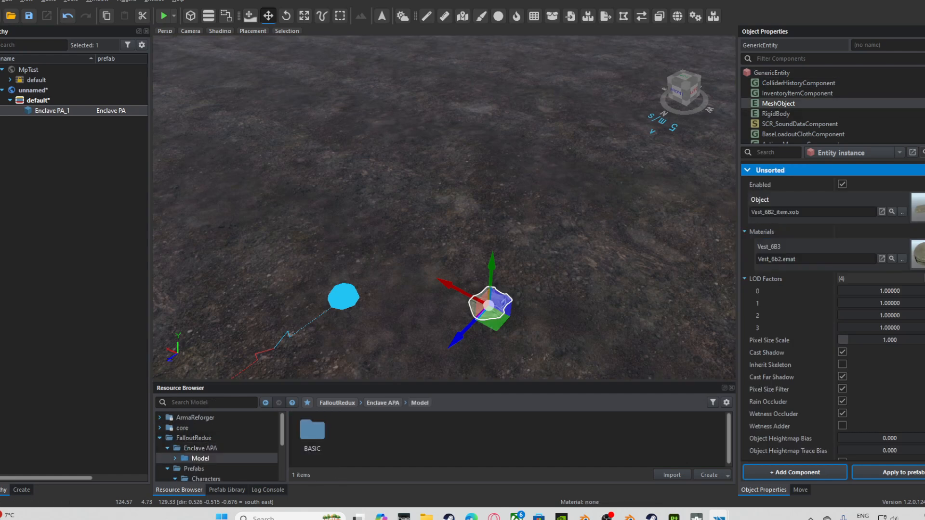
double_click(312, 434)
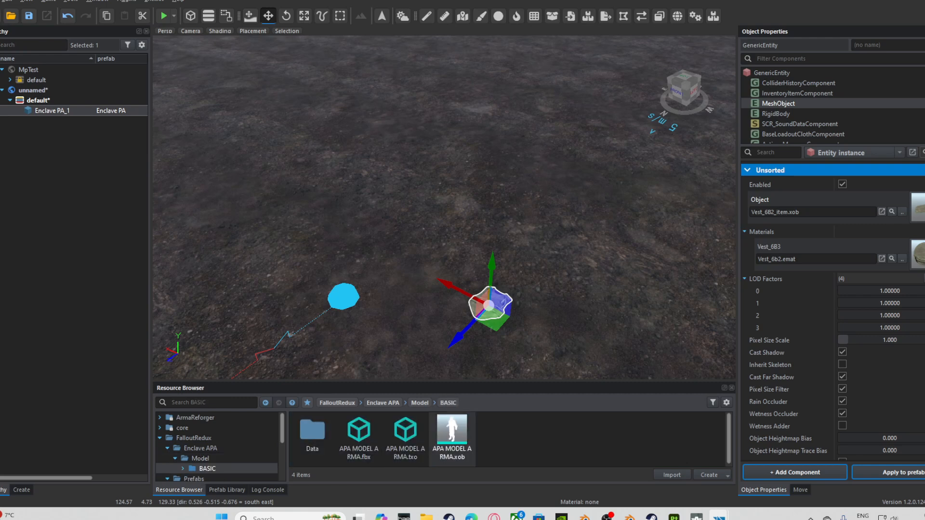
drag(452, 435, 809, 211)
Set the BaseLoadoutClothComponent's worn and item models to APA MODEL ARMA.xob and apply the changes to the Enclave PA prefab.
scroll(799, 114, down, 1)
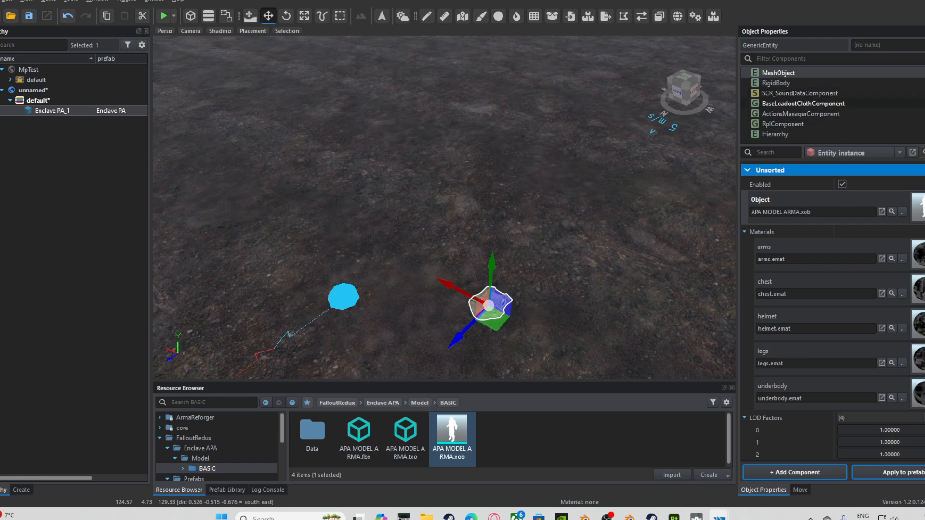
click(803, 103)
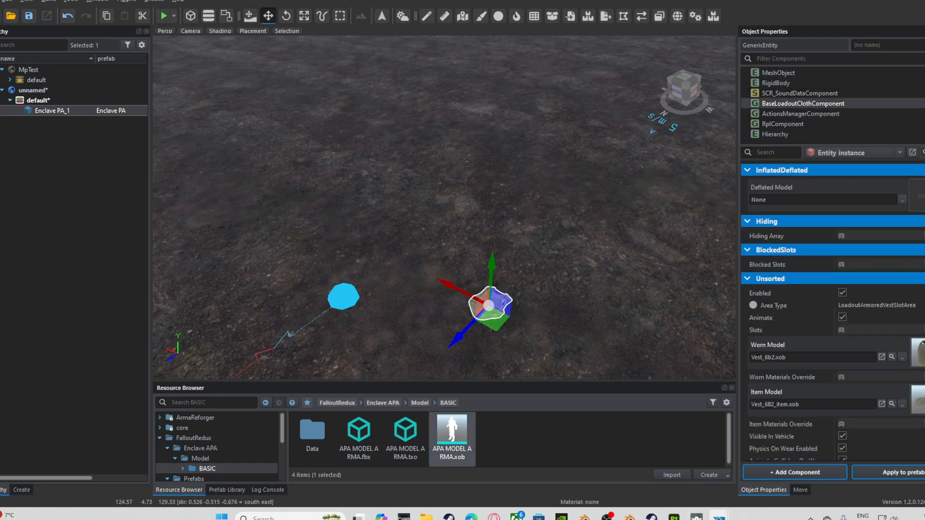
drag(452, 434, 813, 357)
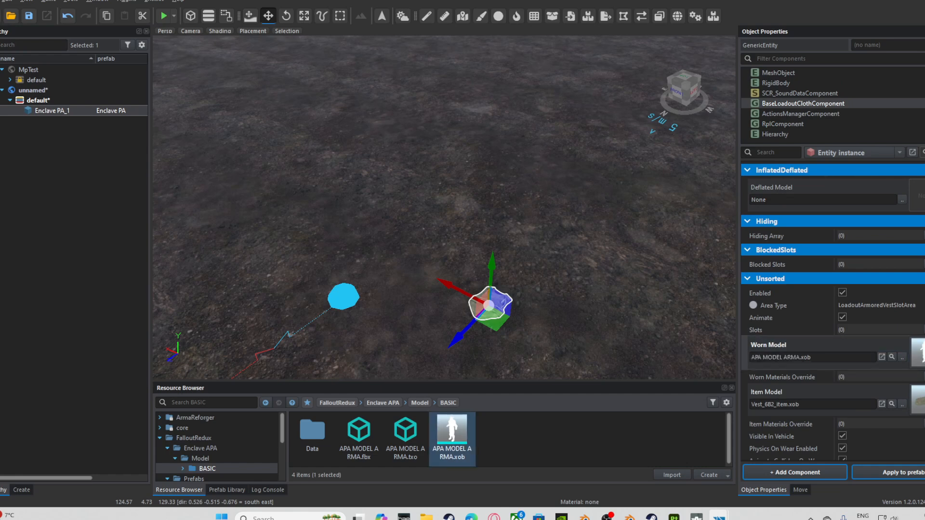
drag(451, 433, 813, 404)
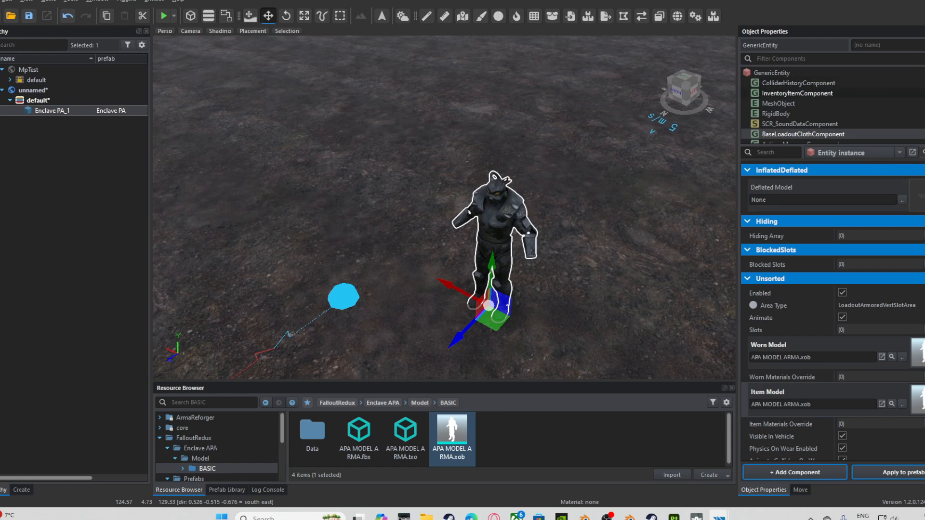
click(888, 472)
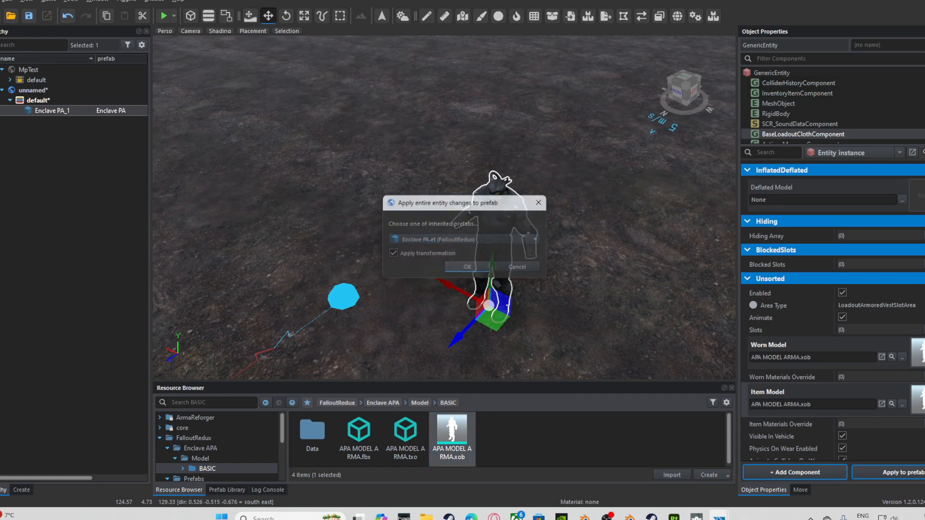
Name the inventory item Enclave APA, clear its description, and apply the changes to Enclave PA.et including the transformation.
click(797, 93)
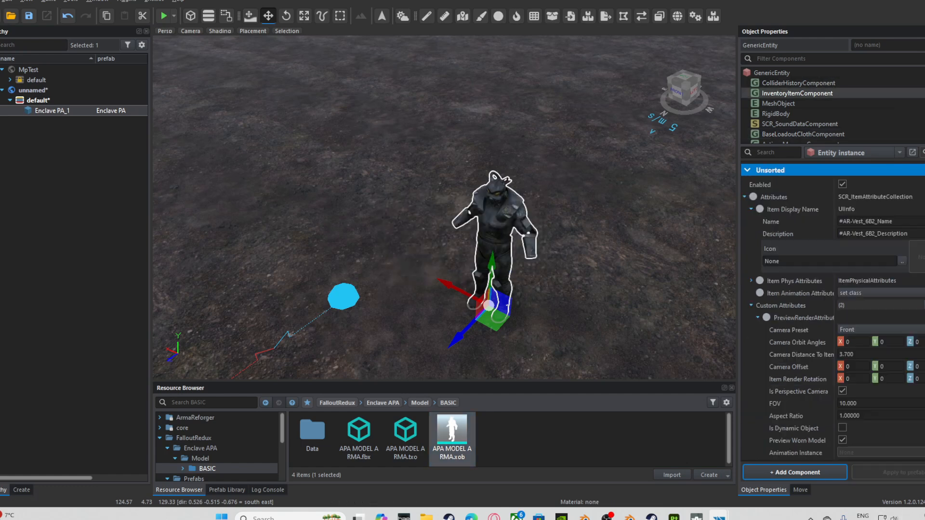
double_click(867, 222)
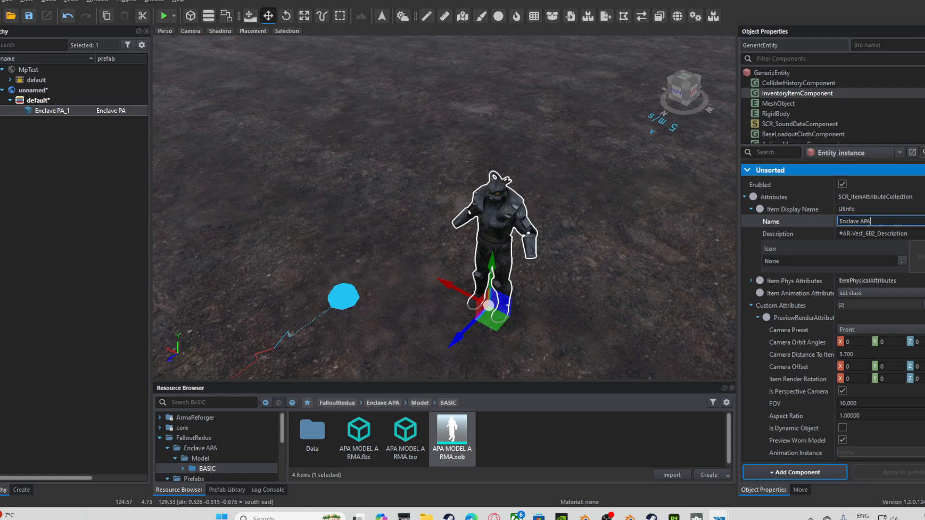
double_click(879, 234)
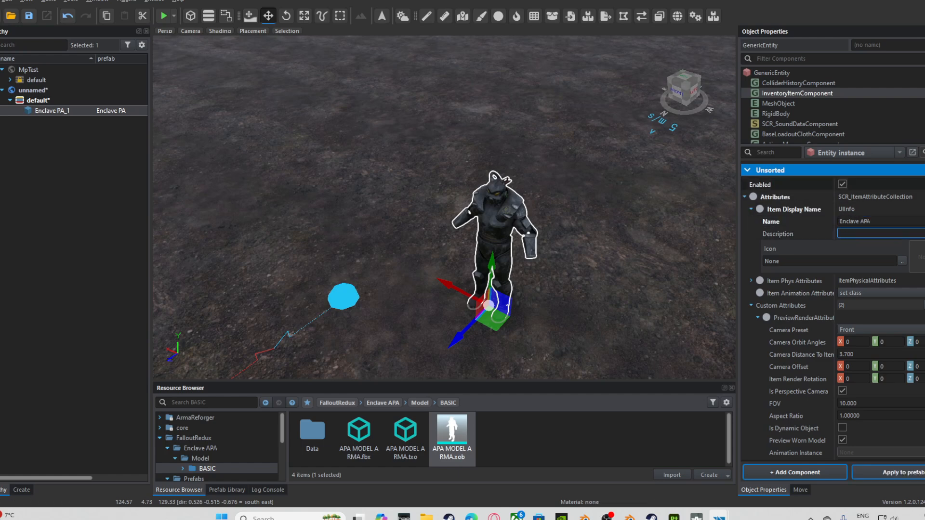
click(902, 472)
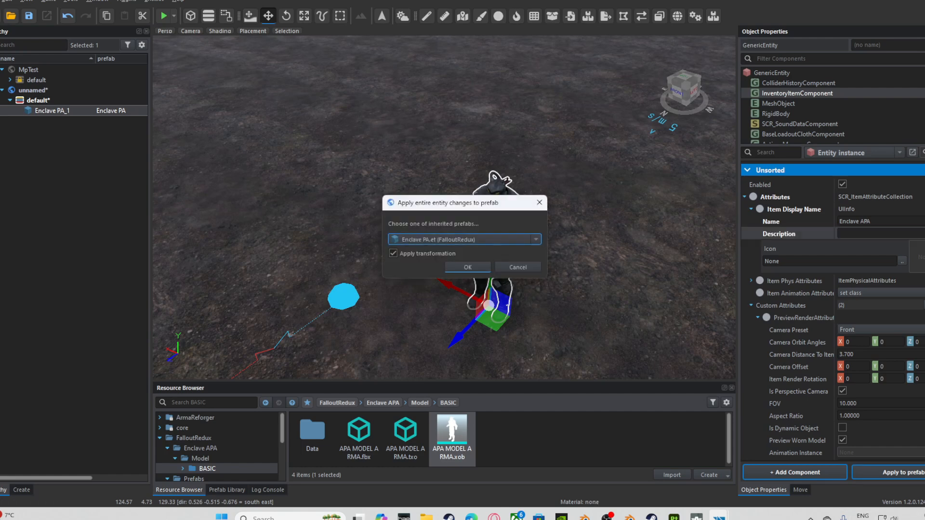
click(467, 267)
Save the world in the FalloutRedux addon under the file name Nevarro.
key(ctrl+s)
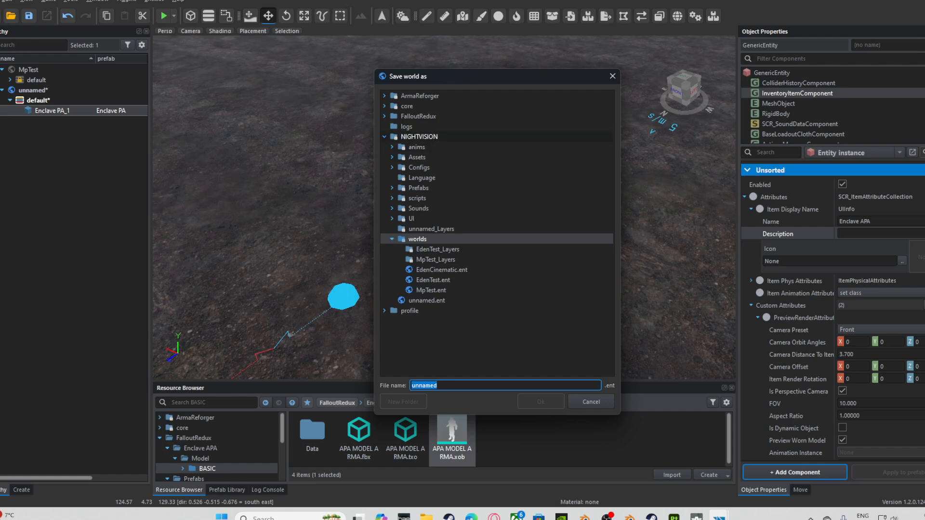
click(418, 117)
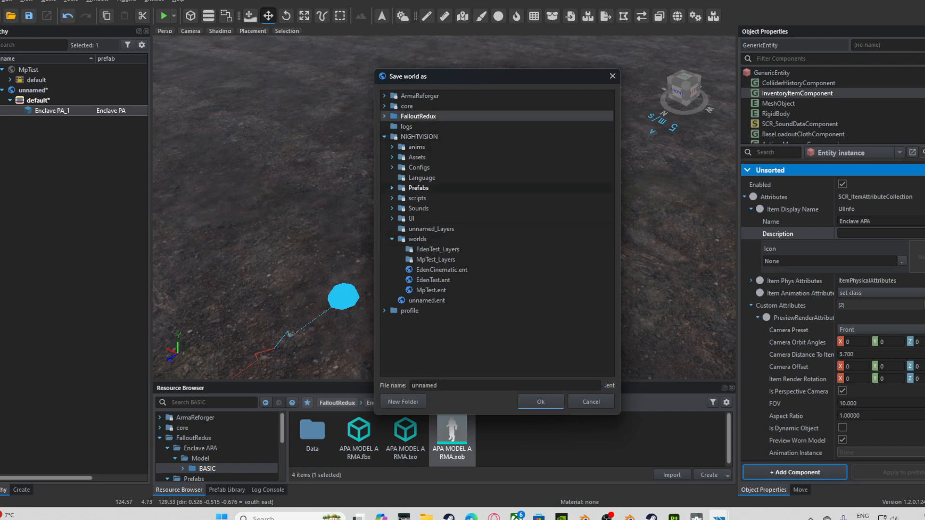
click(439, 386)
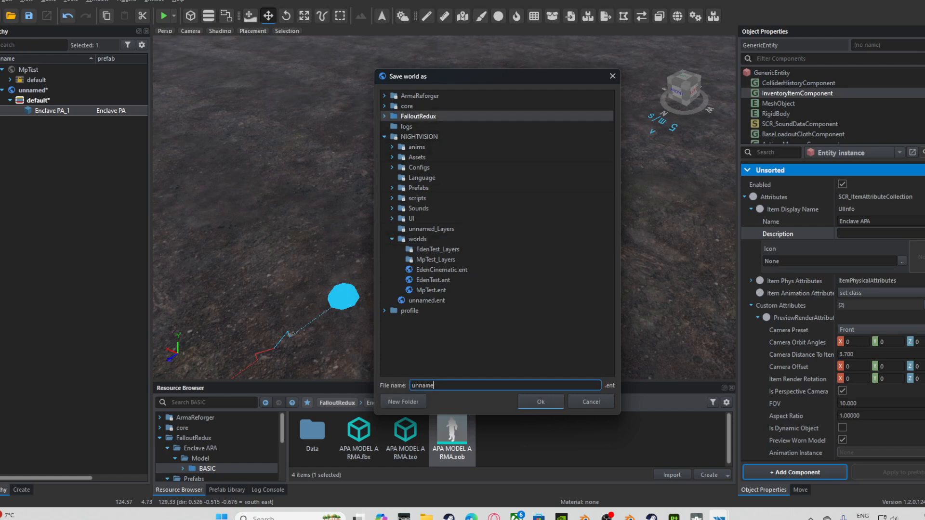
key(BackSpace)
key(BackSpace)
key(BackSpace)
key(BackSpace)
key(BackSpace)
key(BackSpace)
key(Return)
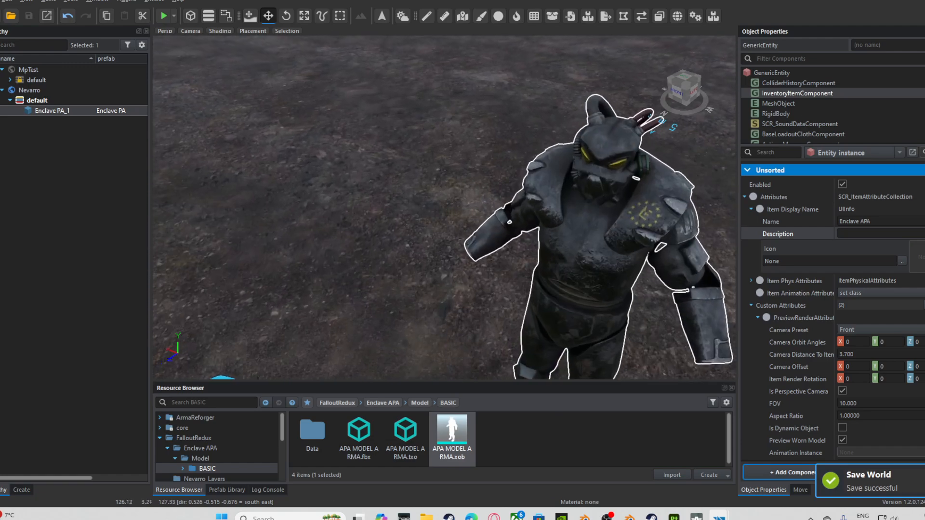
Reopen the World Editor and load Nevarro.ent from the FalloutRedux addon.
key(w)
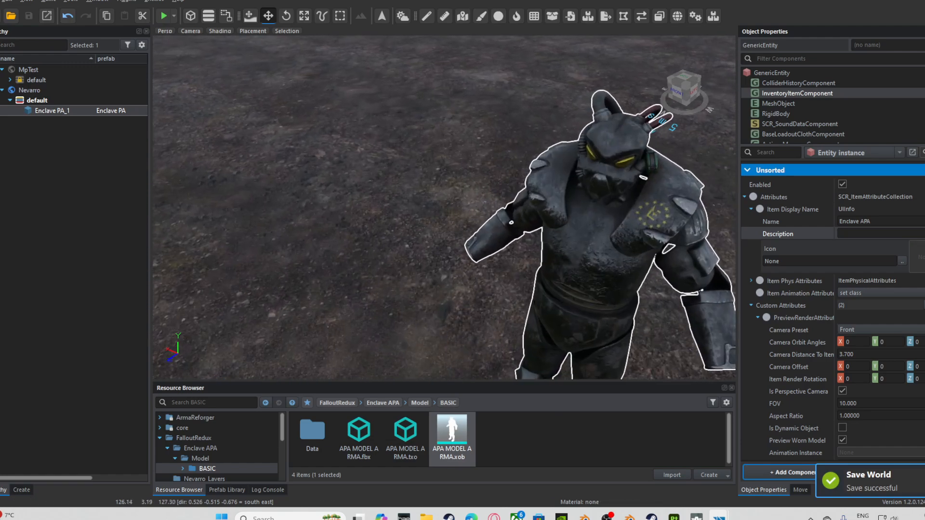
key(alt+Tab)
click(32, 2)
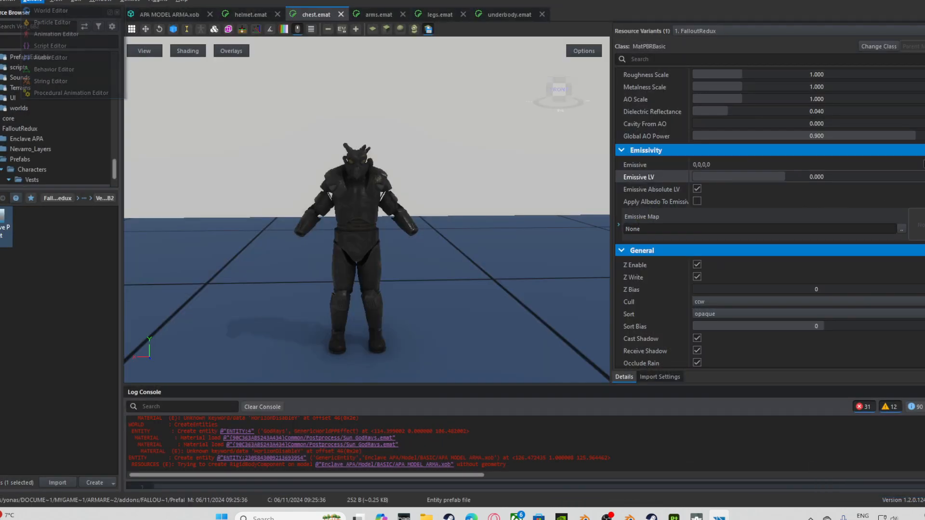
click(43, 10)
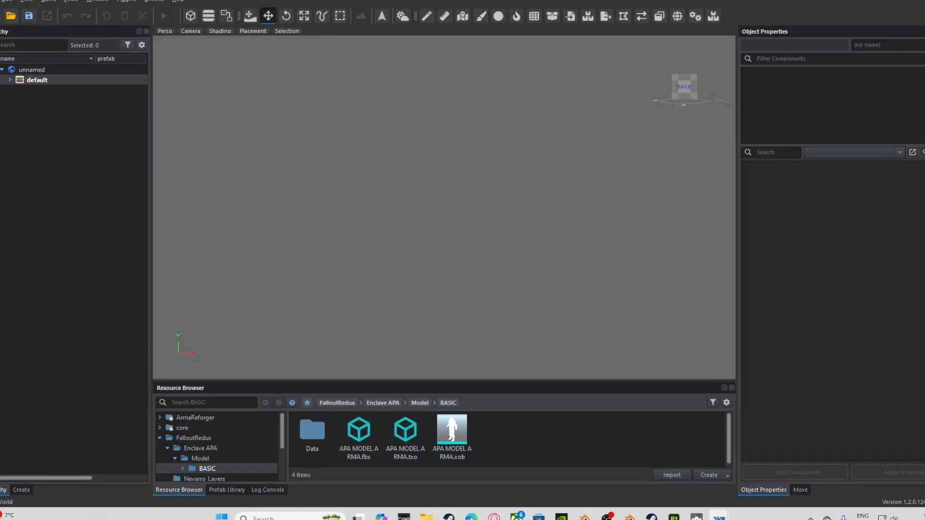
click(11, 16)
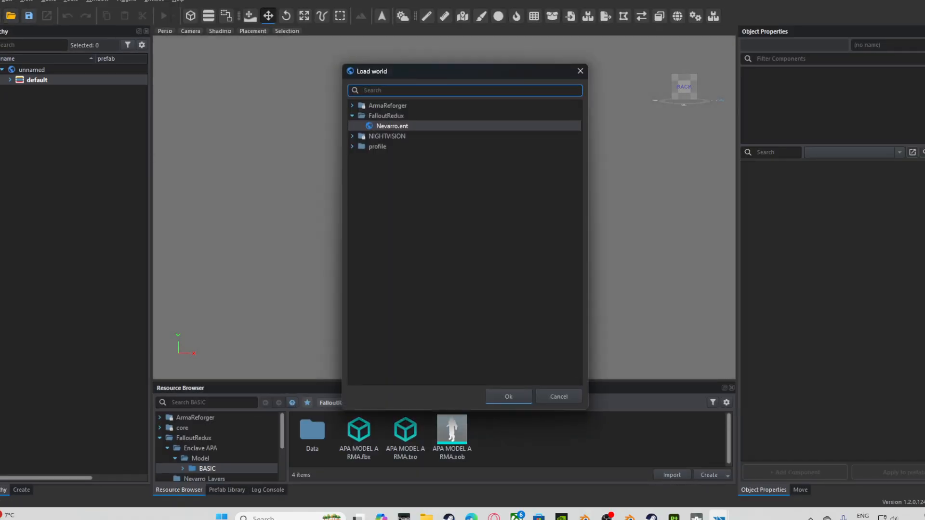
double_click(392, 127)
scroll(444, 207, down, 5)
scroll(445, 207, up, 1)
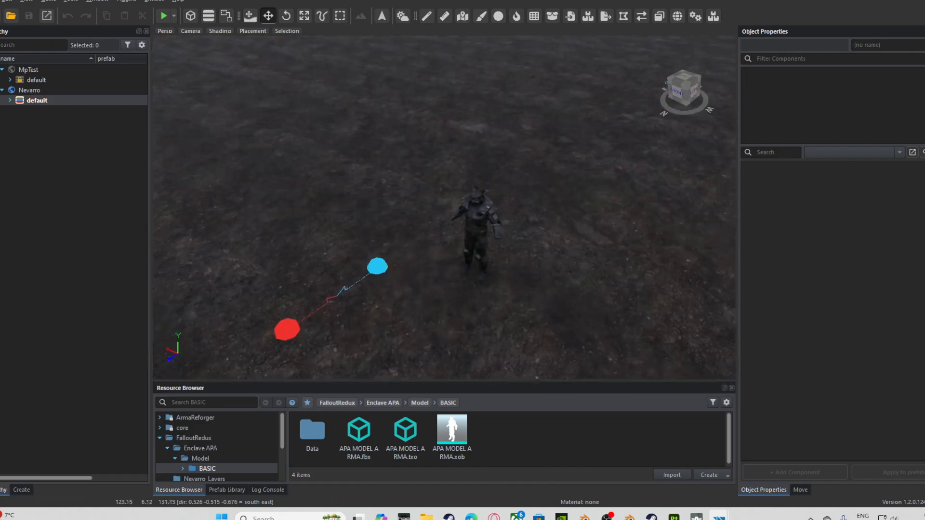
Start playing the Nevarro world and walk the soldier to the standing Enclave armour.
scroll(444, 207, up, 3)
click(163, 16)
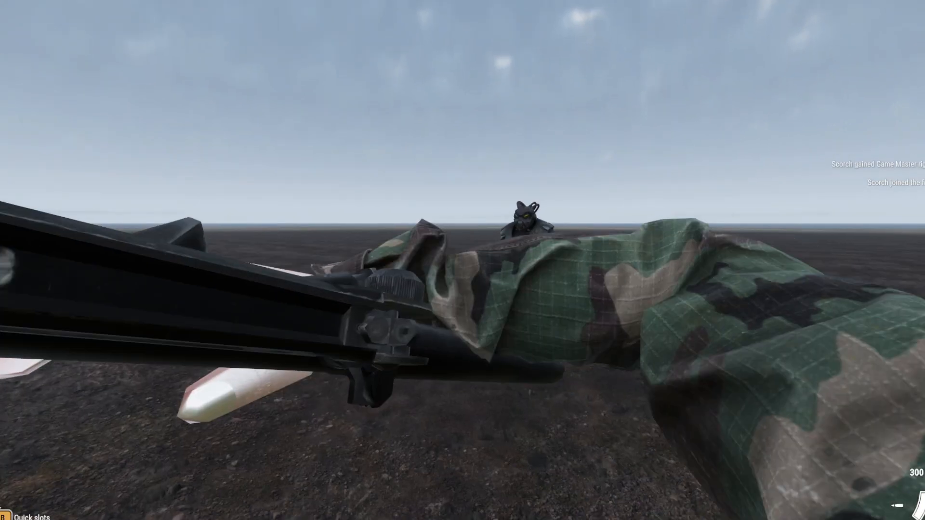
key(Tab)
key(Tab)
key(w)
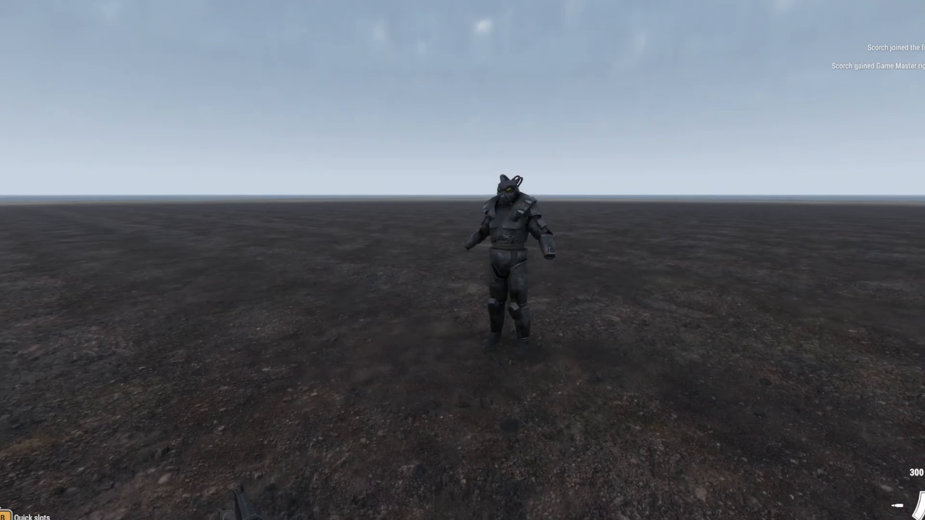
Drop all of the soldier's clothing from the inventory and equip the Enclave armour from the vicinity.
key(Tab)
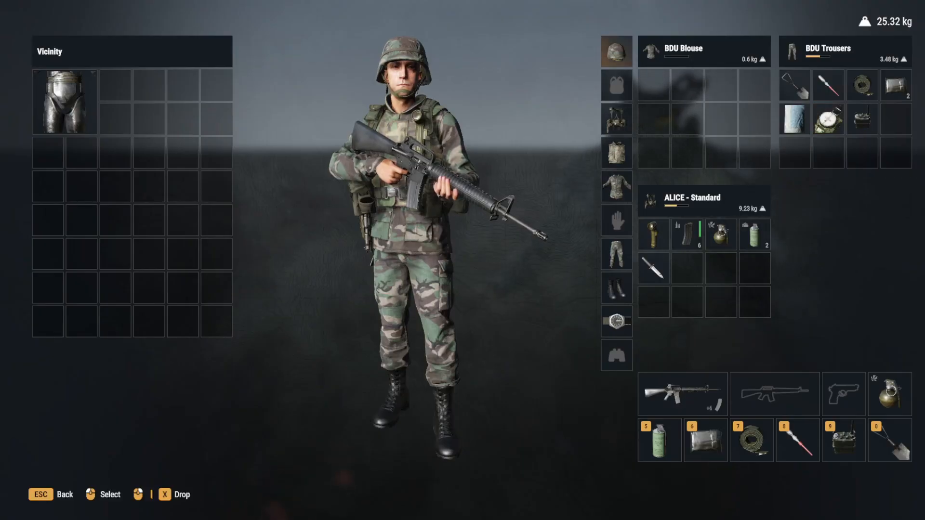
key(x)
key(x)
key(x)
key(x)
key(x)
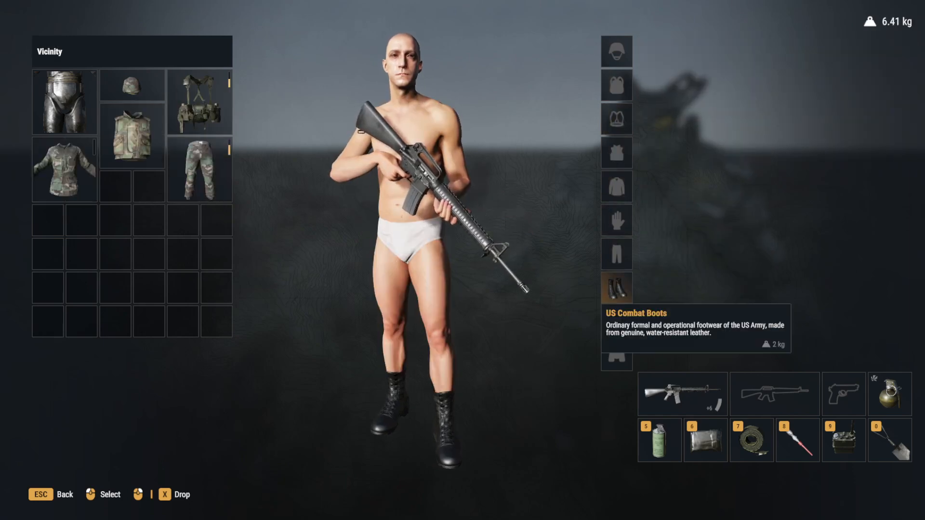
key(x)
key(x)
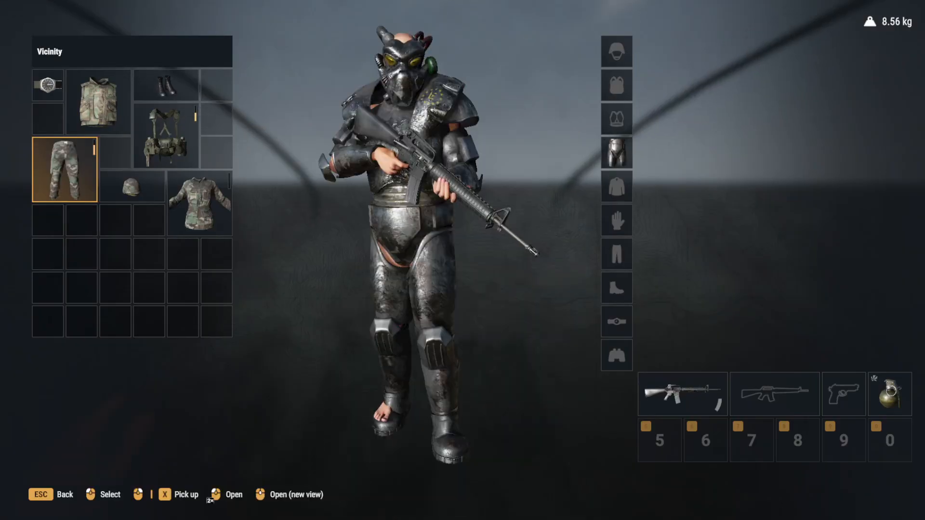
Examine the worn armour in first-person, third-person and inventory views, and return to the World Editor.
key(Escape)
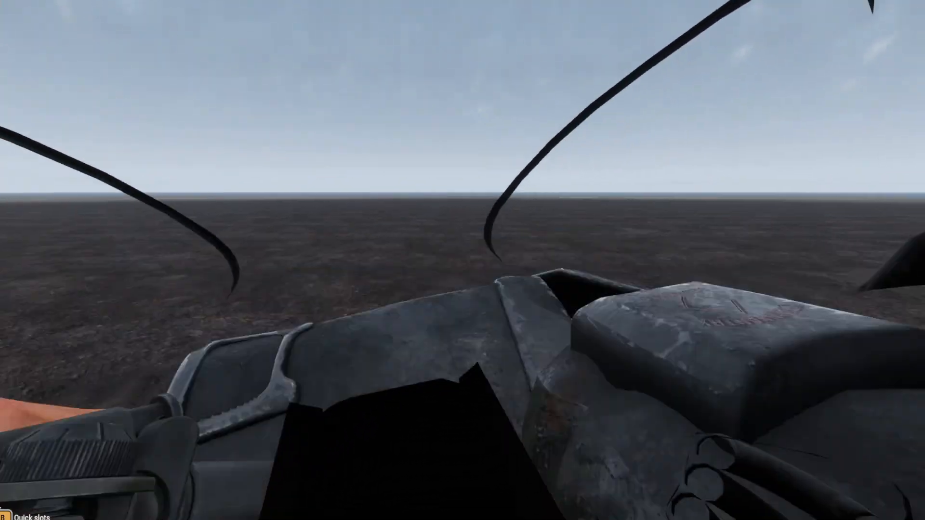
key(v)
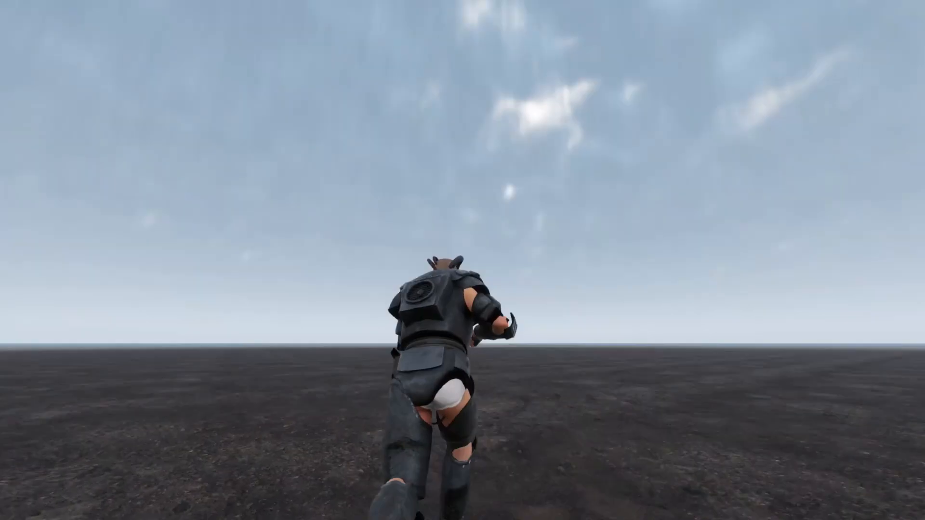
key(v)
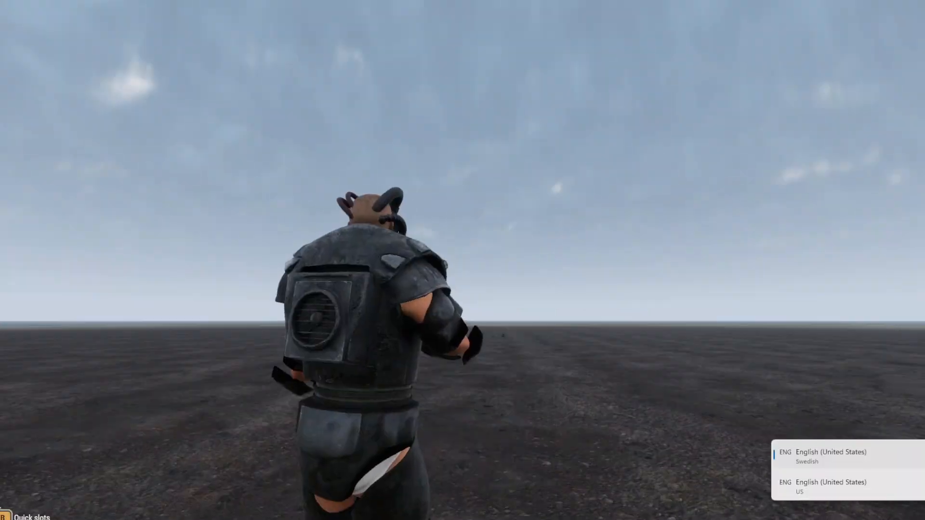
key(Tab)
key(Tab)
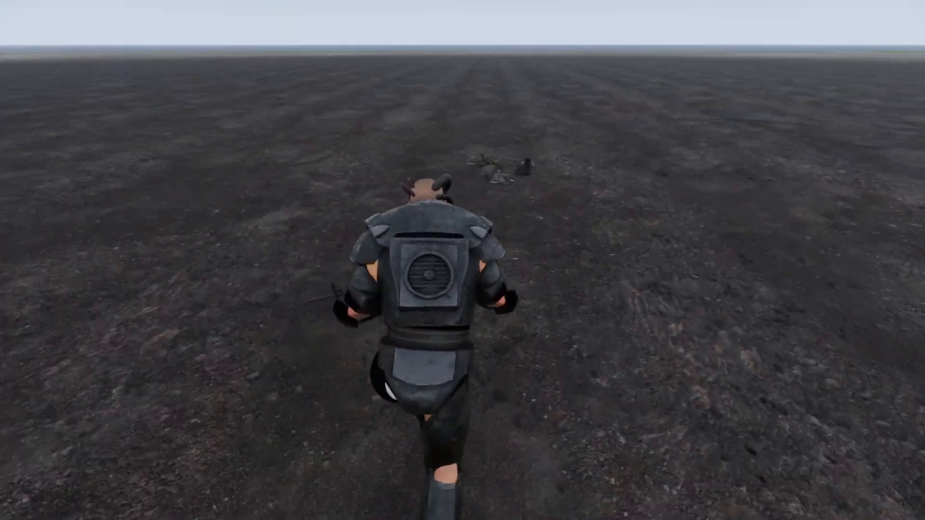
key(alt+shift)
key(Tab)
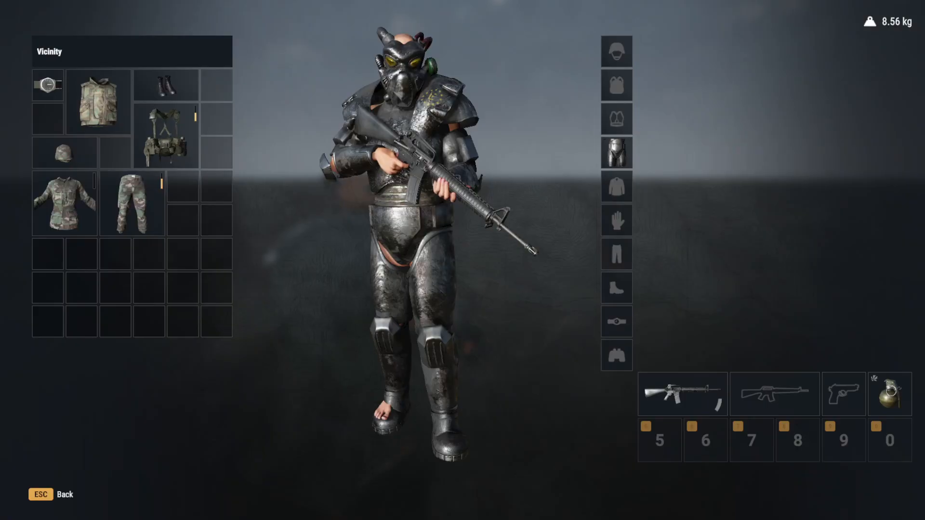
key(Tab)
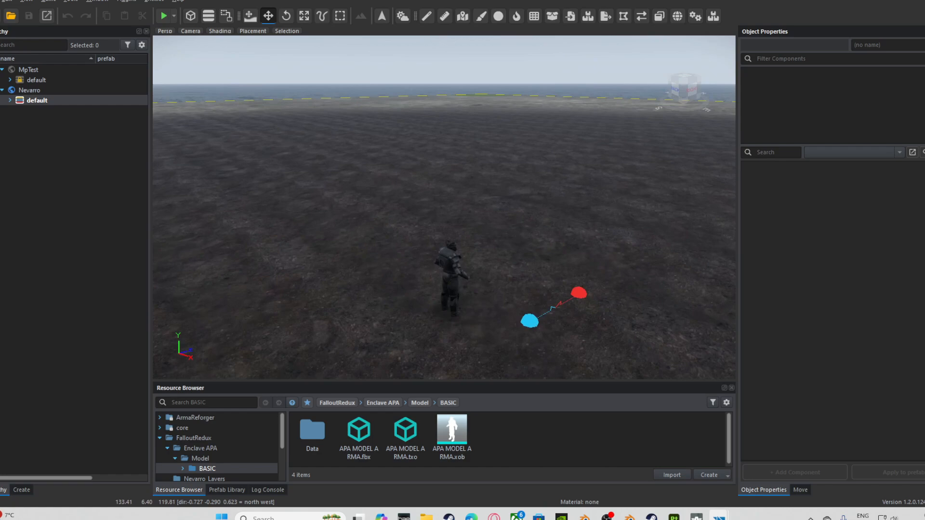
Inspect the placed armour close up and from the front in the Nevarro world.
key(w)
right_drag(444, 207, 313, 217)
scroll(444, 207, down, 5)
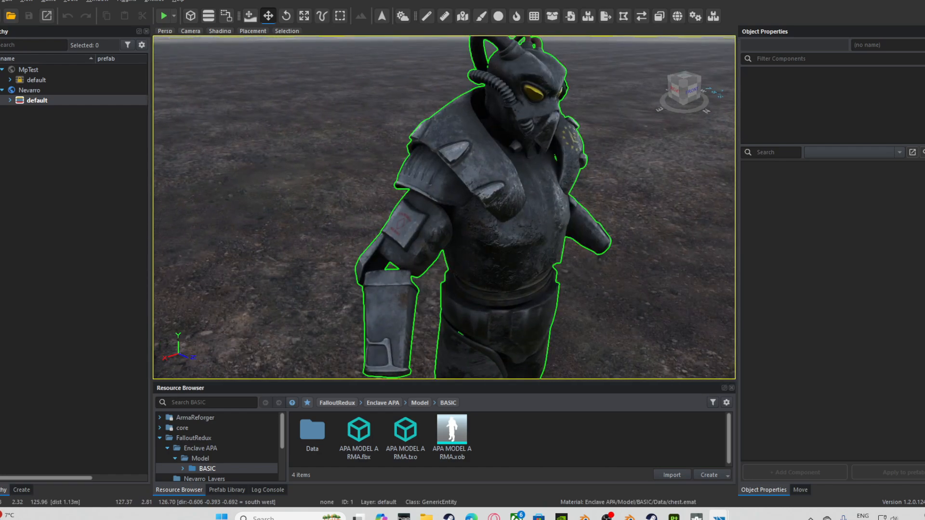
right_drag(443, 207, 388, 202)
key(d)
scroll(424, 217, up, 3)
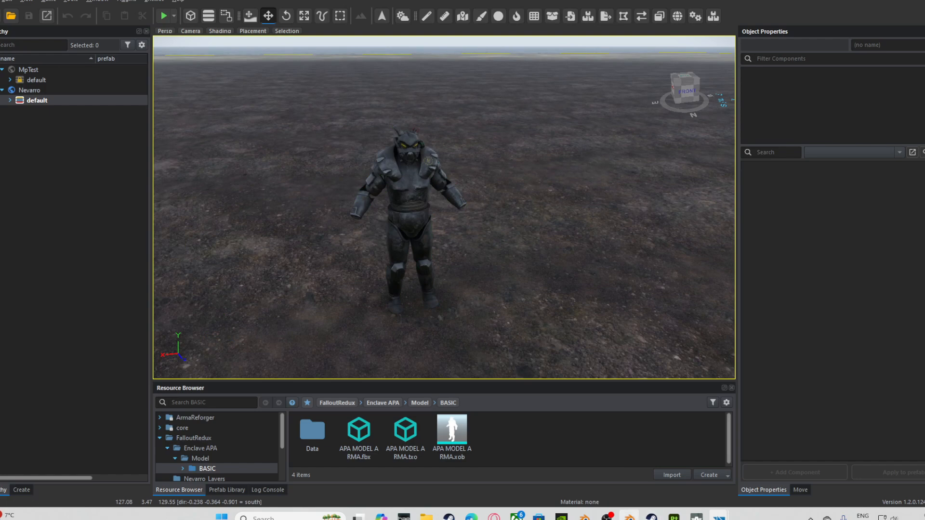
Switch to the armour model in Blender, change Cube.002 to Object Mode and deselect it.
mouse_move(629, 515)
click(628, 470)
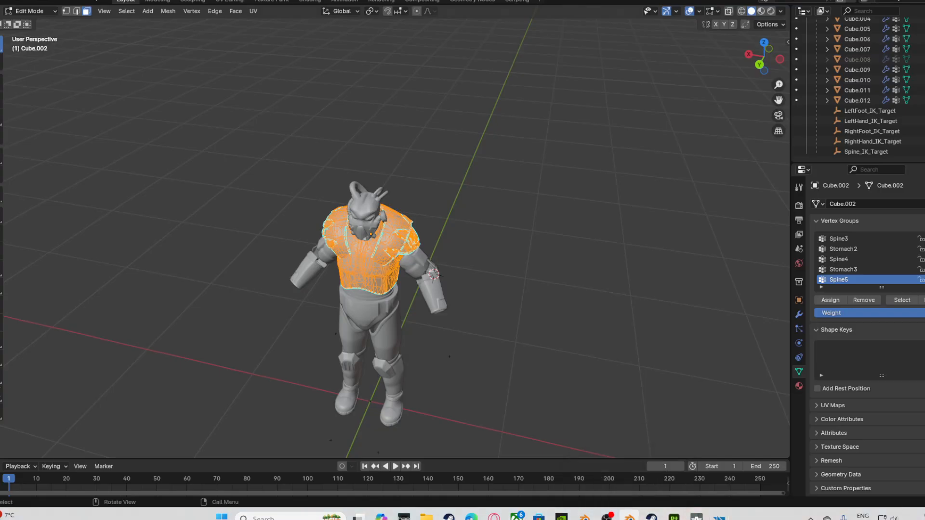
click(31, 11)
click(36, 23)
middle_drag(337, 241, 333, 278)
scroll(472, 216, up, 3)
click(482, 269)
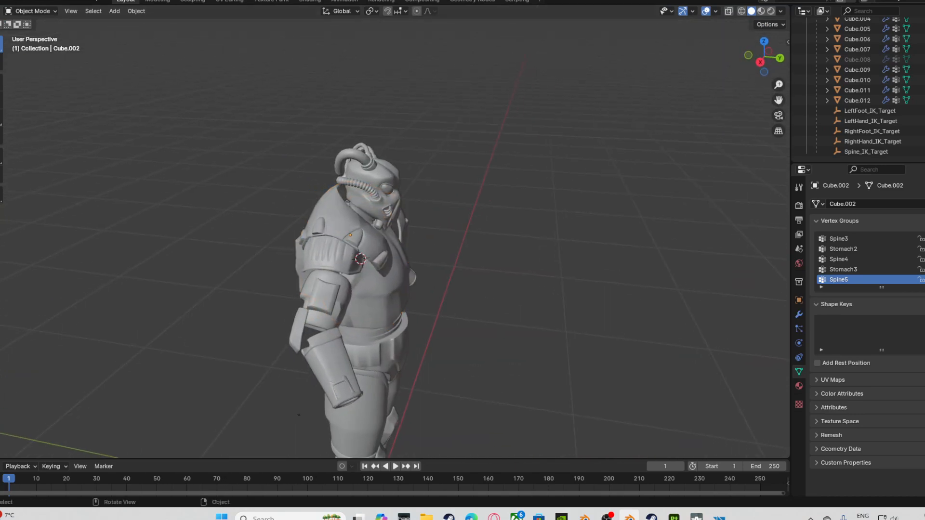
View the armoured figure from the front, select the Body_LOD0 mesh and inspect its contents.
click(5, 1)
mouse_move(15, 9)
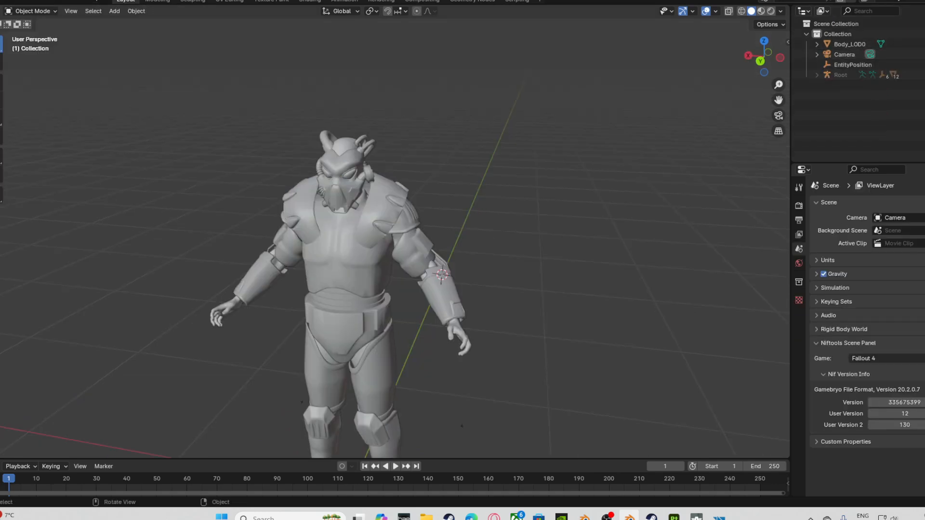
middle_drag(501, 241, 571, 243)
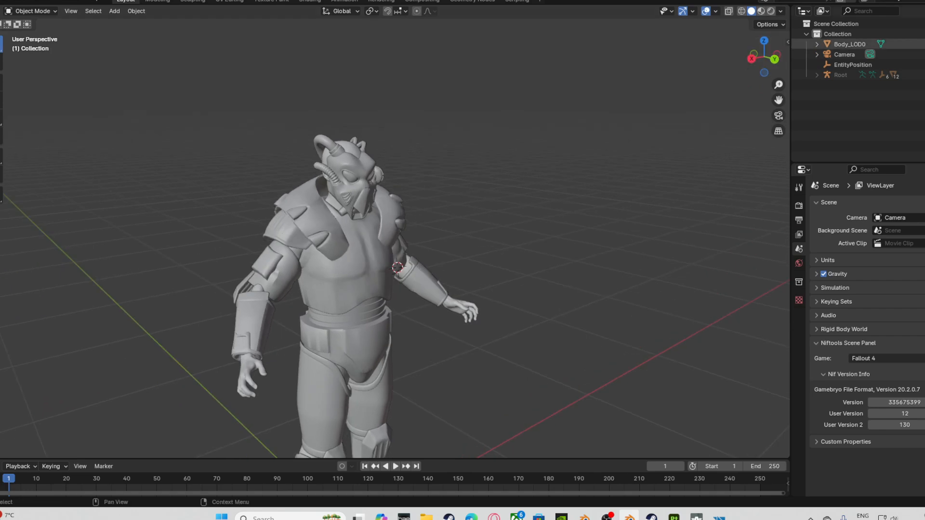
click(845, 54)
click(849, 44)
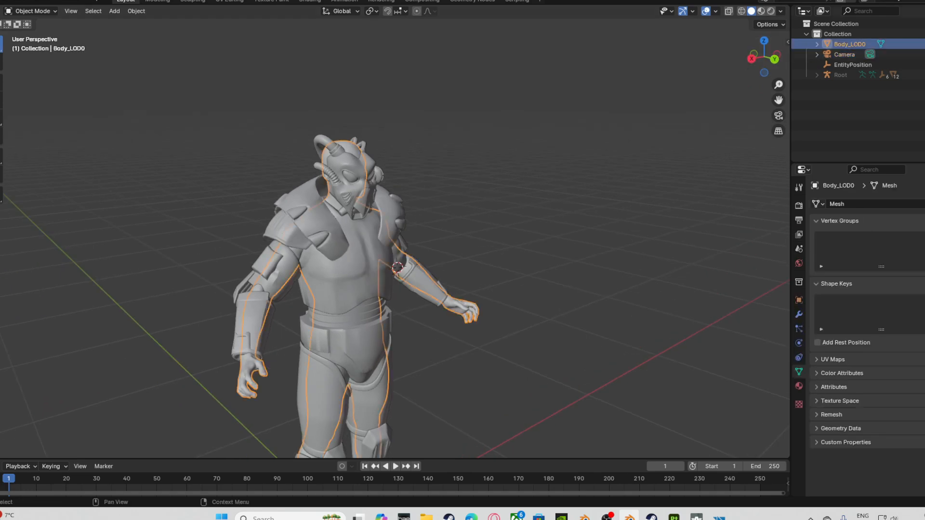
click(817, 45)
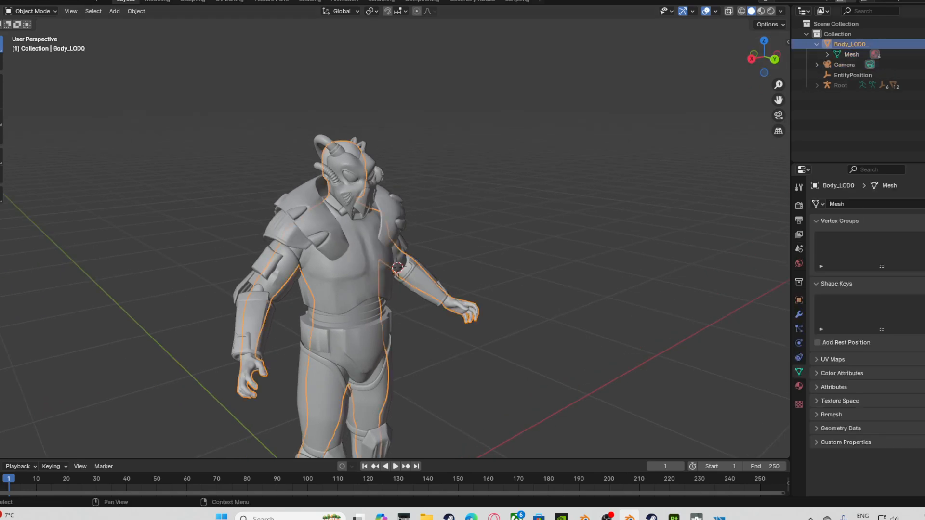
click(817, 44)
Select the helmet mesh Cube.001 and open it in Edit Mode with nothing selected.
mouse_move(530, 241)
middle_down()
mouse_move(544, 243)
mouse_move(540, 263)
mouse_move(481, 212)
mouse_move(535, 229)
middle_up()
click(540, 263)
scroll(540, 263, up, 3)
middle_drag(311, 104, 333, 106)
click(313, 139)
middle_drag(385, 241, 405, 241)
key(Tab)
key(alt+a)
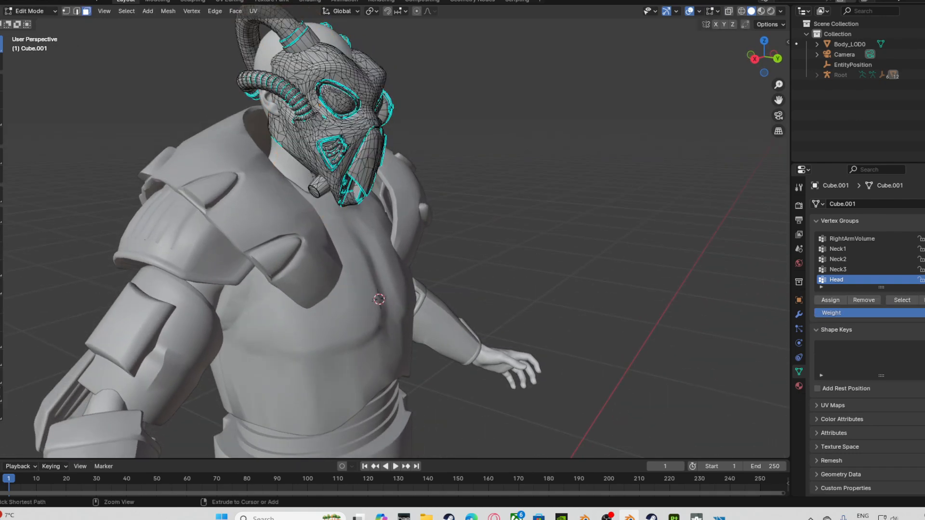
Try to separate linked helmet geometry, return to Object Mode and move the helmet along Y, clear of the head.
key(ctrl+l)
key(p)
key(Return)
key(Tab)
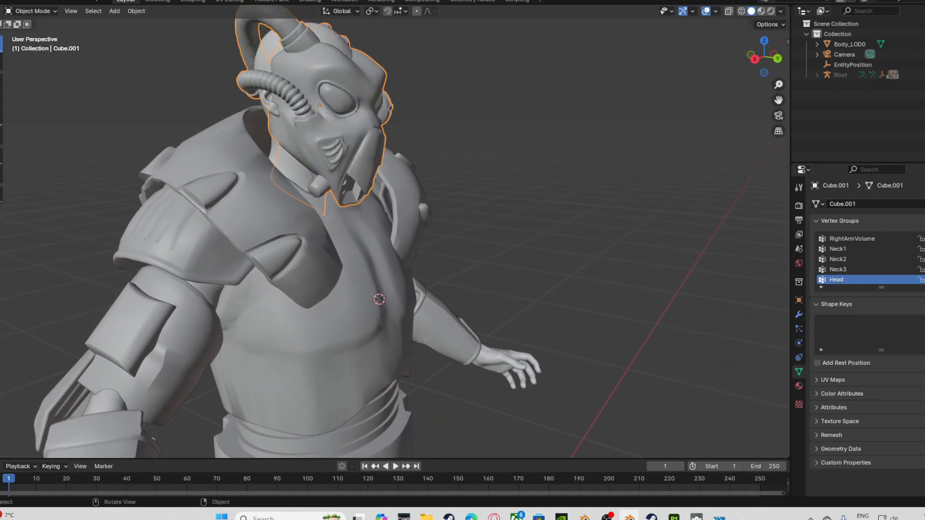
key(g)
key(y)
key(Return)
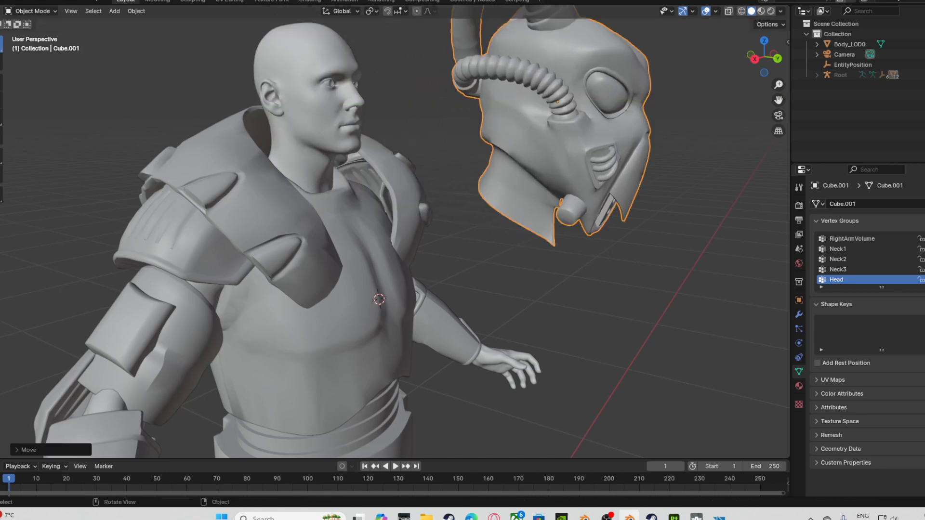
Select the linked neck collar of the helmet in Edit Mode, remove it and return to Object Mode.
middle_drag(482, 241, 386, 240)
key(Tab)
middle_drag(482, 332, 415, 328)
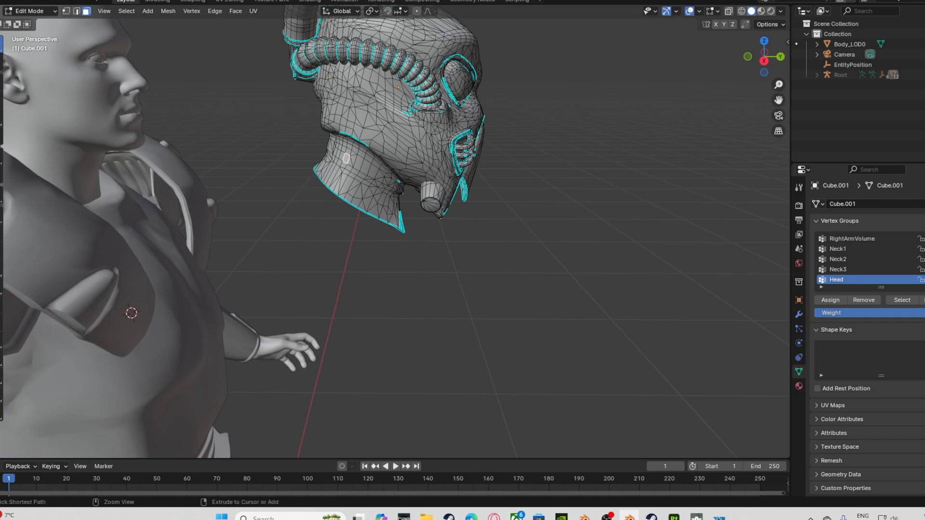
key(ctrl+l)
middle_drag(386, 241, 366, 226)
key(alt+a)
key(Tab)
scroll(395, 231, down, 10)
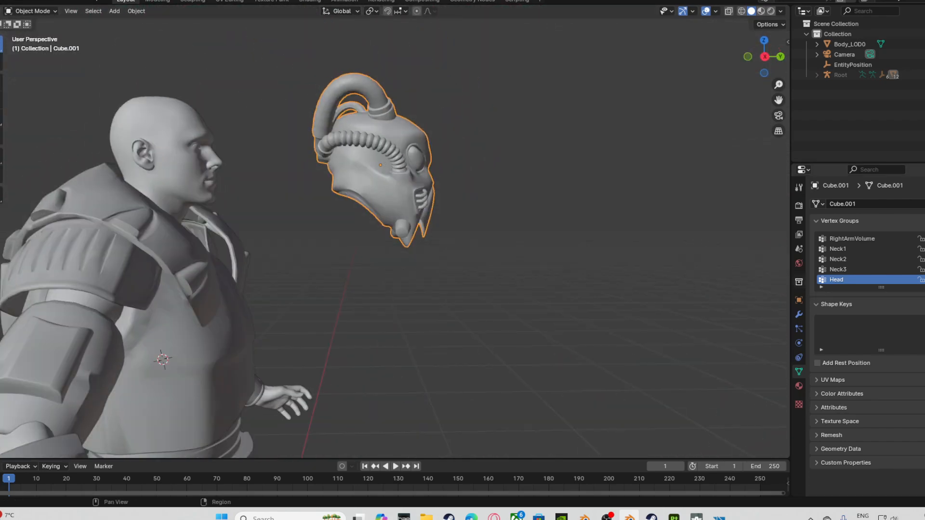
Set the helmet's X location to 0 m and move it back about 0.44 m along Y over the head.
click(799, 299)
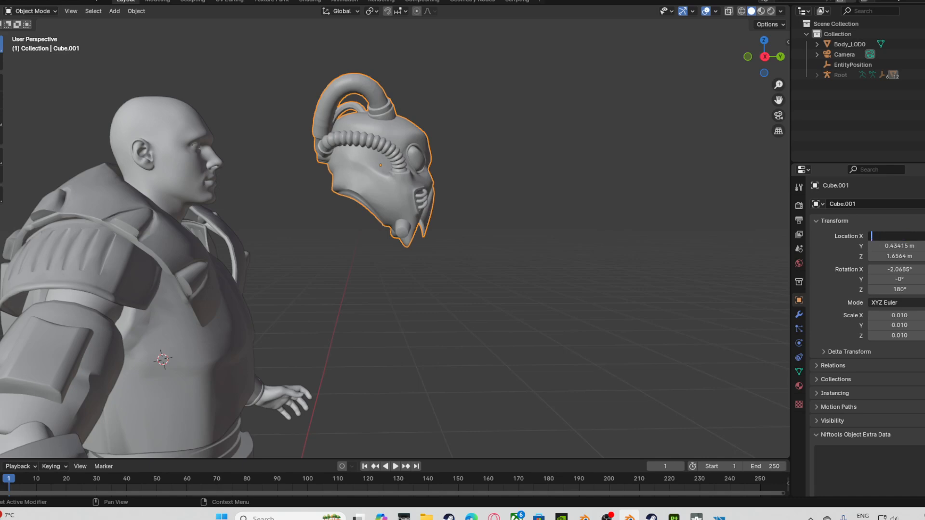
text(0)
key(Return)
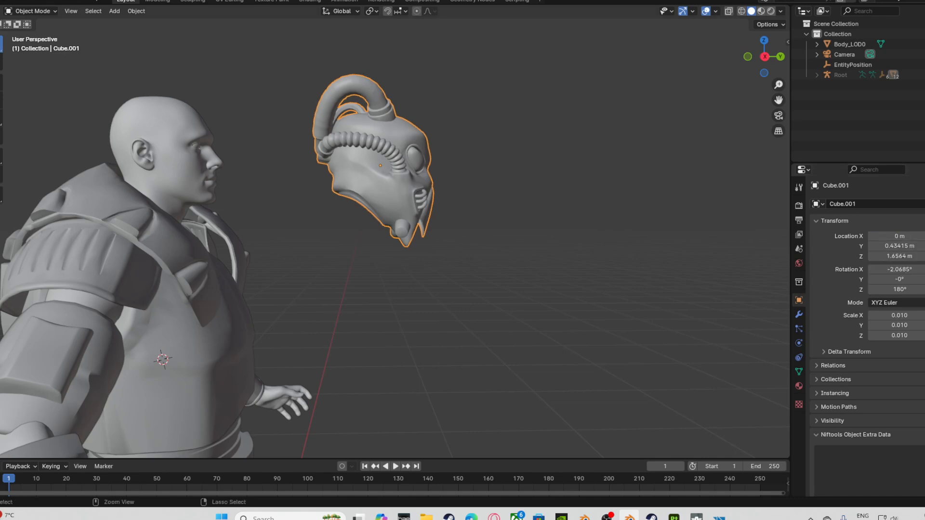
middle_drag(530, 241, 689, 222)
middle_drag(434, 289, 337, 327)
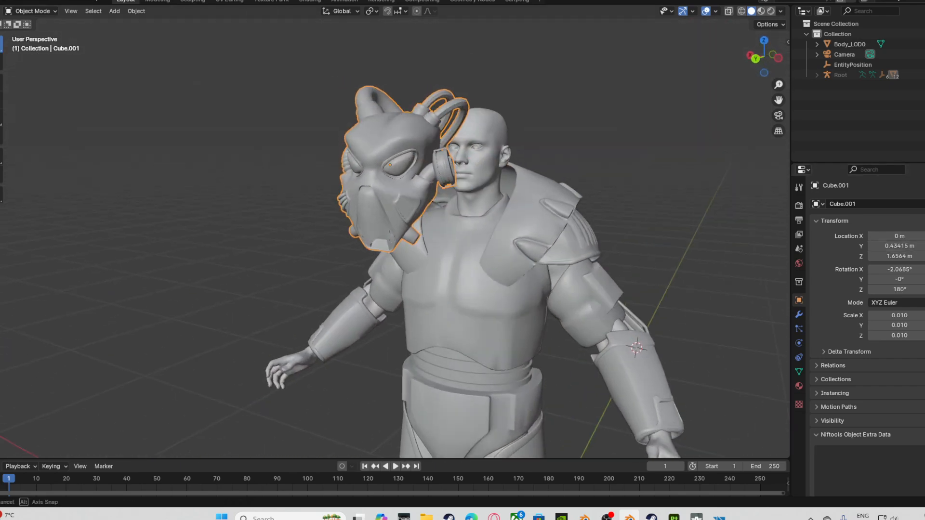
click(776, 57)
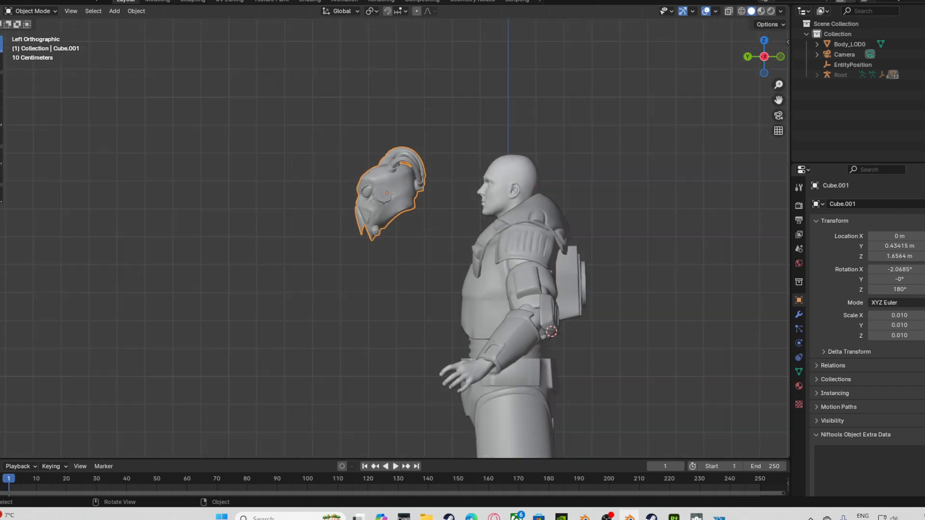
key(g)
key(y)
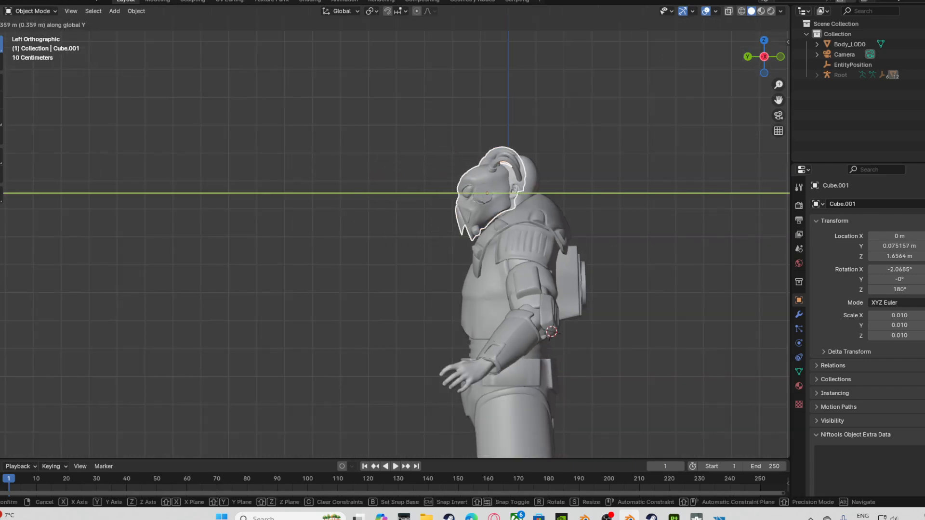
key(Return)
Tilt the helmet about 3.55° in the left orthographic view.
drag(779, 99, 658, 162)
scroll(409, 255, up, 6)
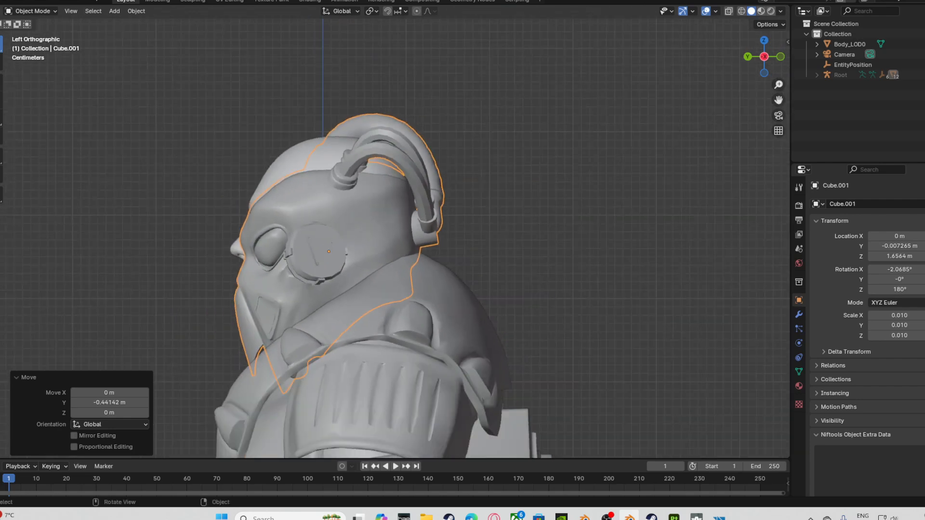
key(r)
click(391, 65)
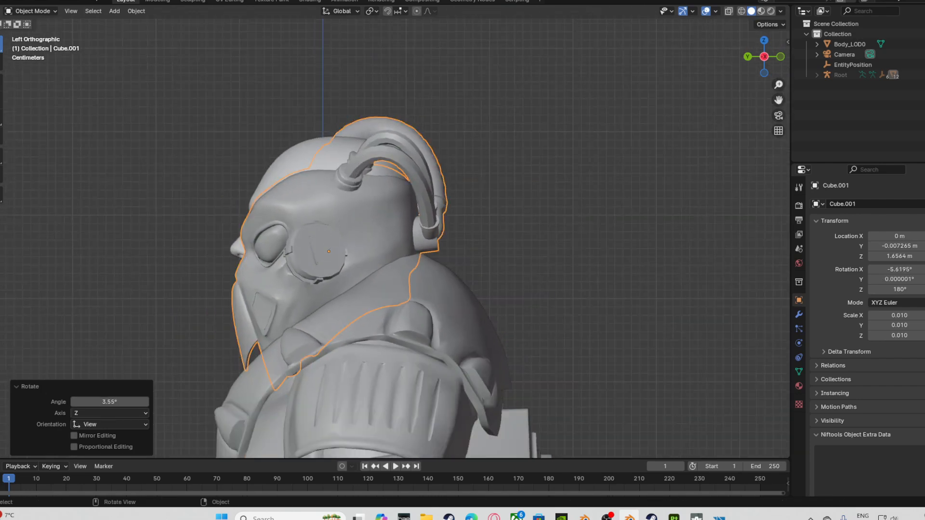
Try to enlarge the helmet by a factor of 1.117 and raise it about 0.036 m along Z.
key(s)
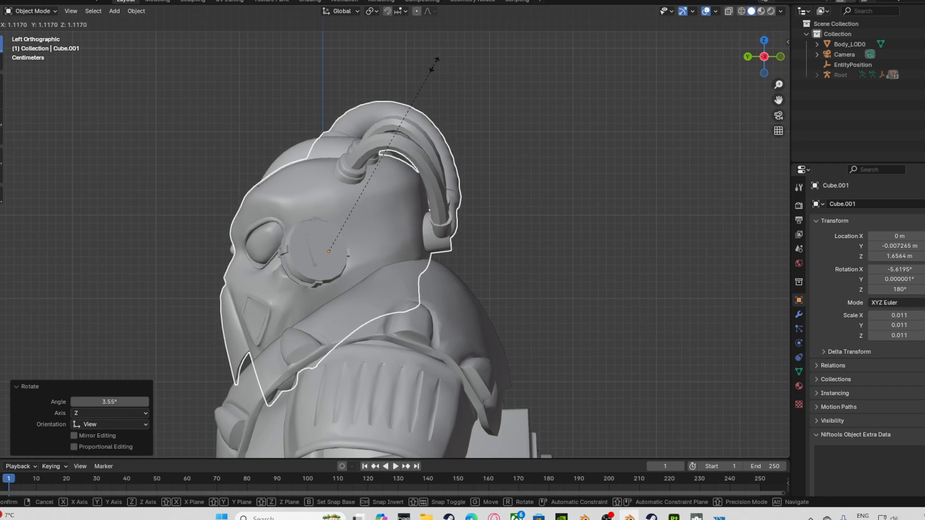
click(433, 62)
key(g)
key(z)
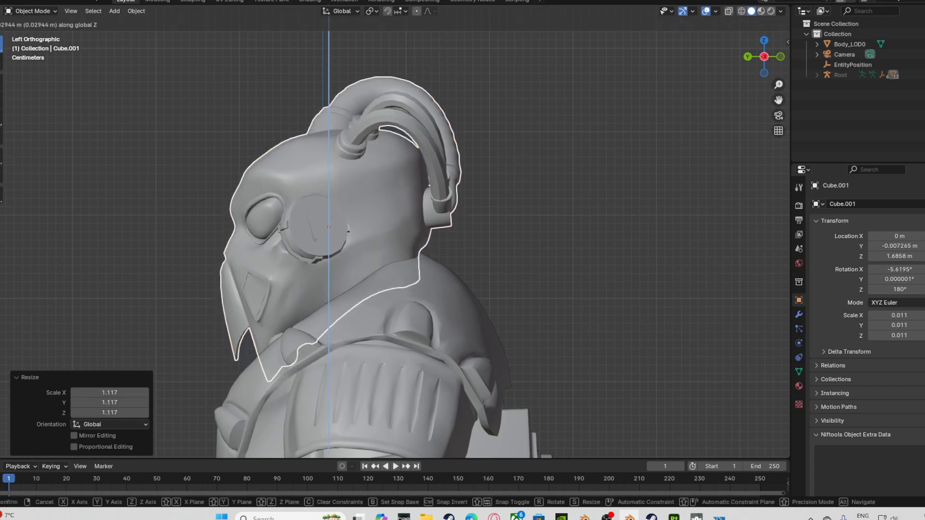
key(Return)
middle_drag(385, 241, 636, 241)
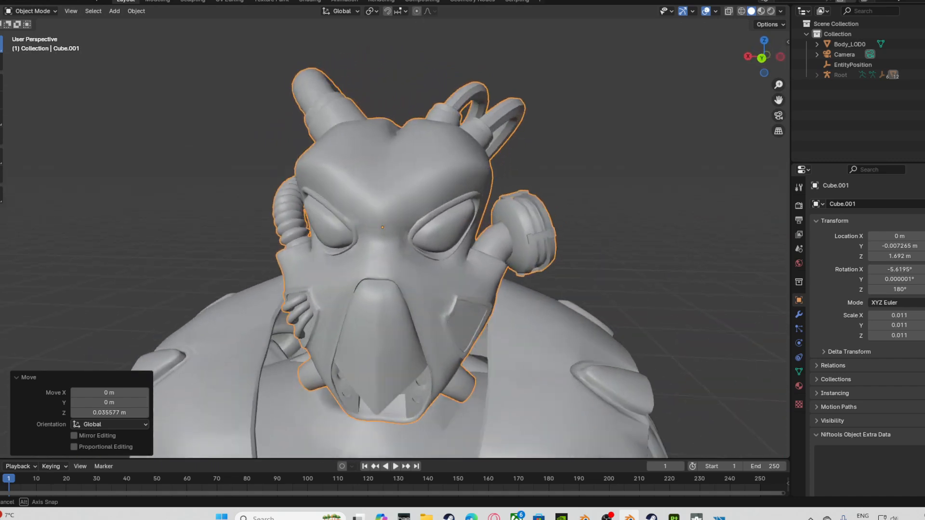
Undo the helmet's last upward move and enlargement.
scroll(462, 241, down, 5)
key(ctrl+z)
key(ctrl+z)
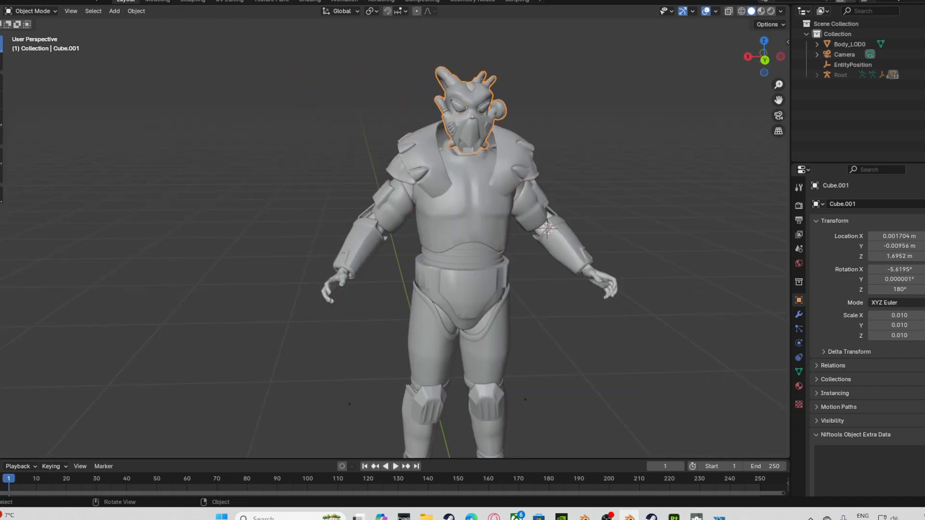
Examine the helmet's fit on the head from the front, side and above, with Body_LOD0 selected for comparison.
drag(779, 100, 665, 175)
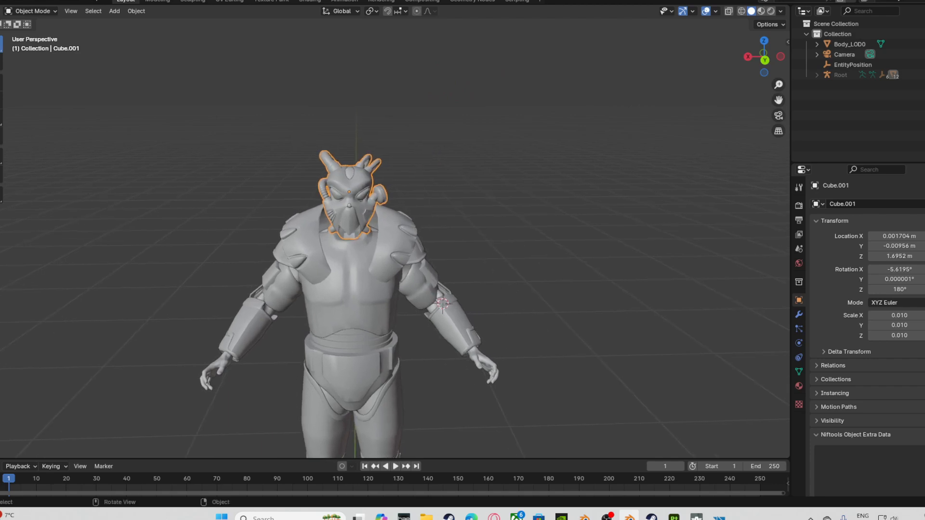
scroll(665, 176, up, 4)
middle_drag(666, 175, 693, 182)
scroll(395, 236, down, 4)
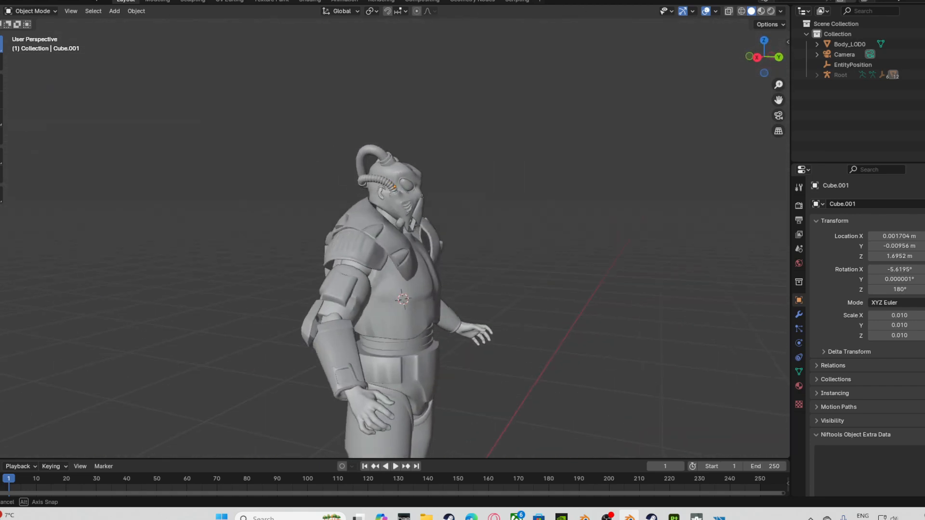
scroll(394, 235, up, 4)
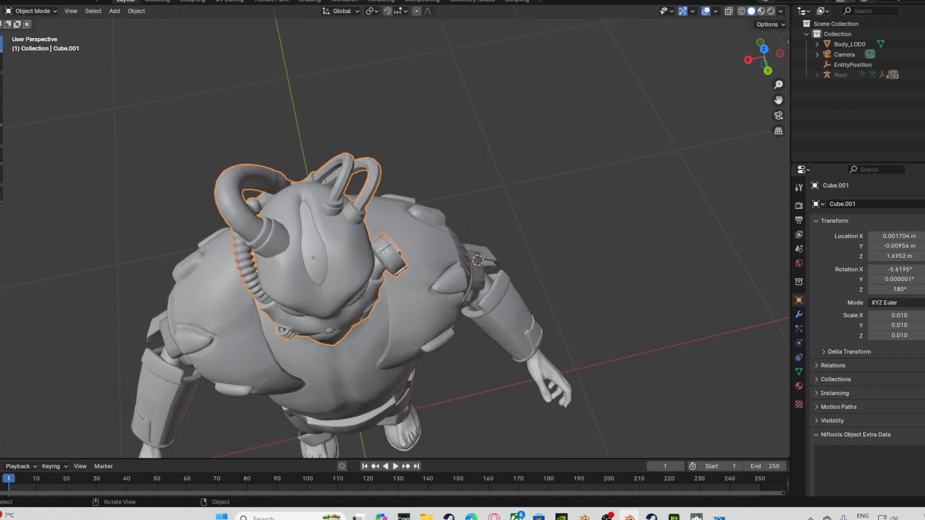
click(549, 376)
middle_drag(548, 376, 595, 321)
scroll(395, 239, up, 3)
scroll(394, 238, down, 3)
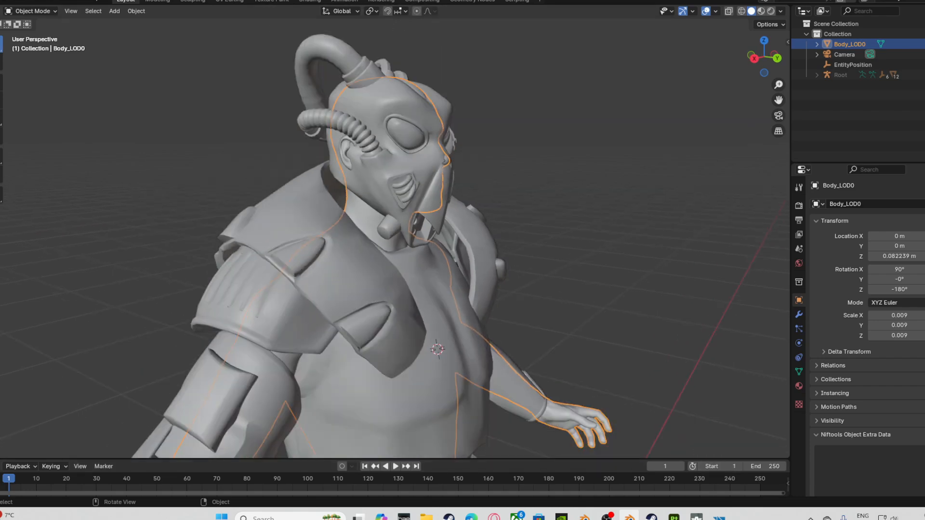
middle_drag(395, 239, 269, 240)
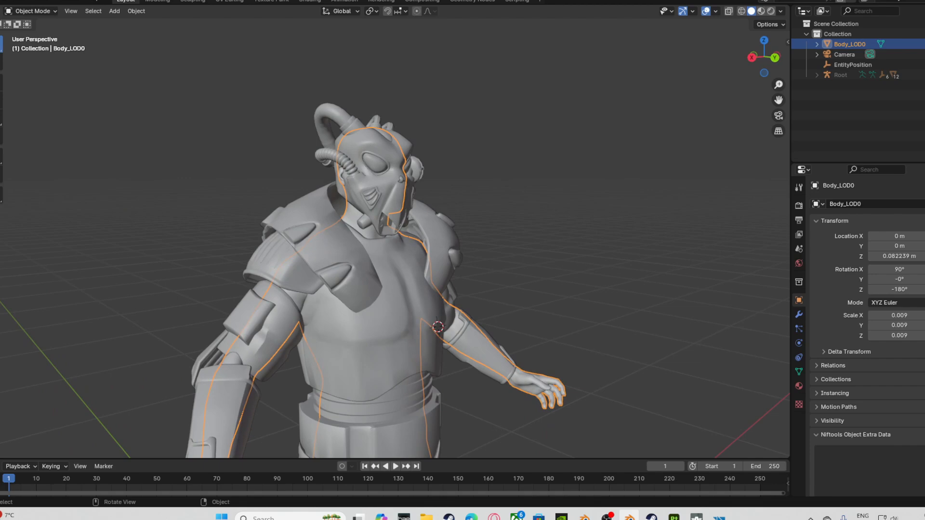
Compare the outlines of the helmet and the body around the face and neck by selecting Cube.001 and Body_LOD0 alternately.
mouse_move(719, 517)
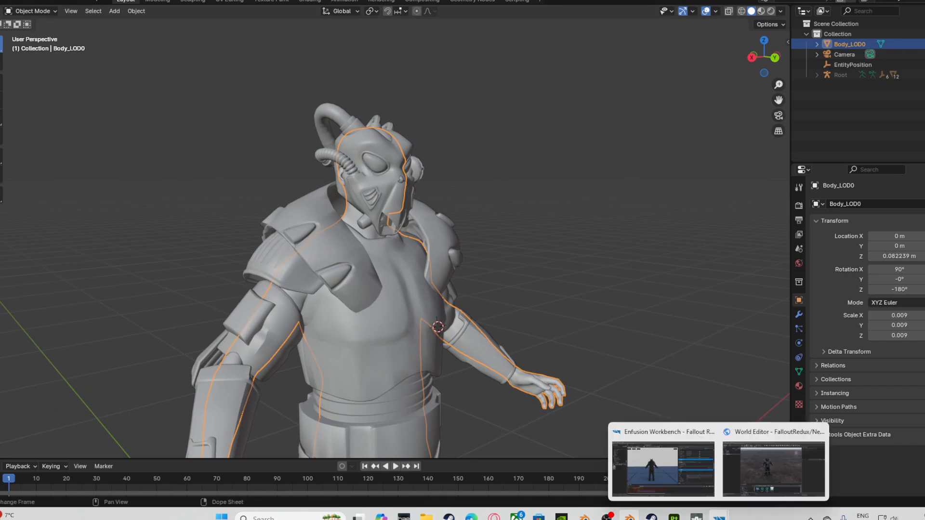
middle_drag(414, 269, 391, 298)
scroll(395, 236, up, 2)
click(340, 178)
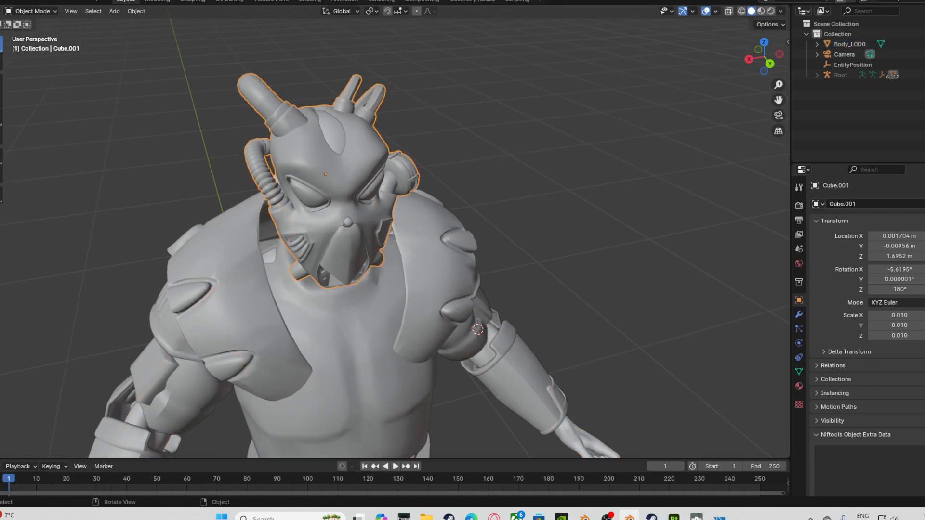
click(340, 178)
middle_drag(339, 178, 375, 163)
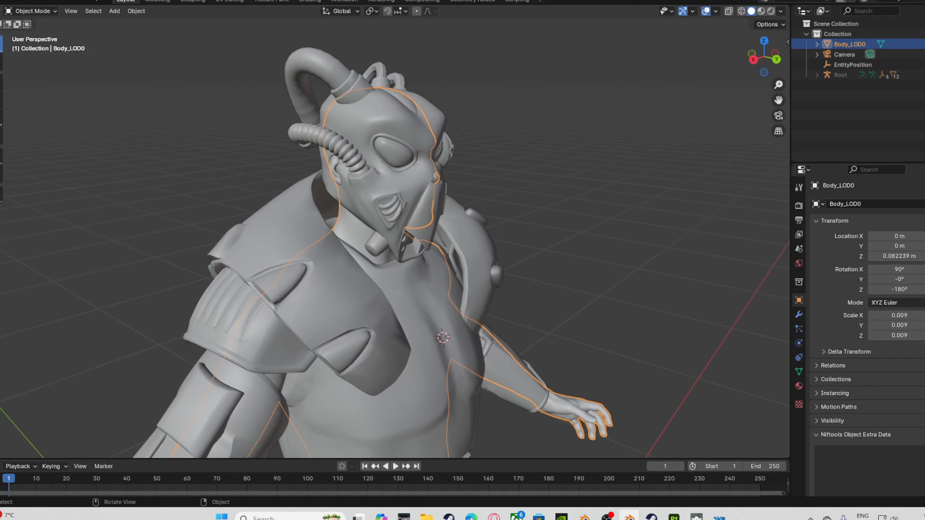
middle_drag(385, 217, 298, 227)
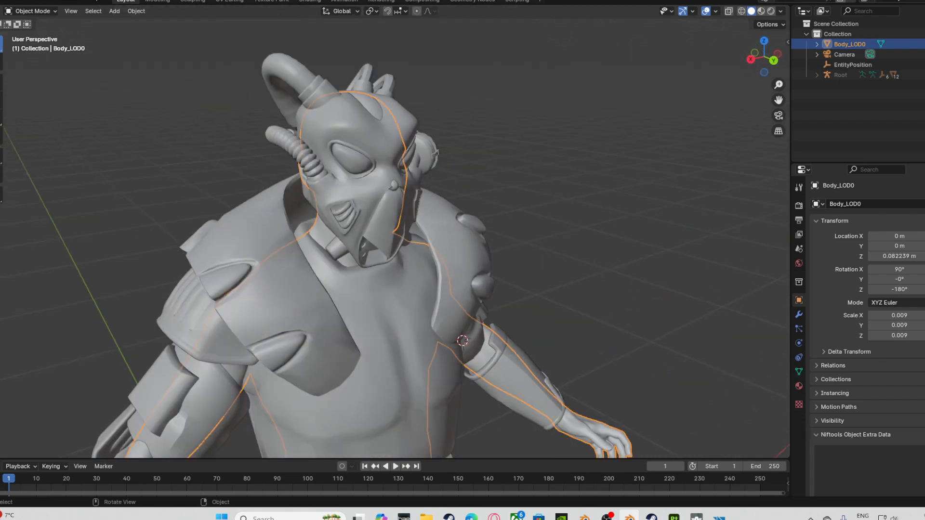
click(354, 192)
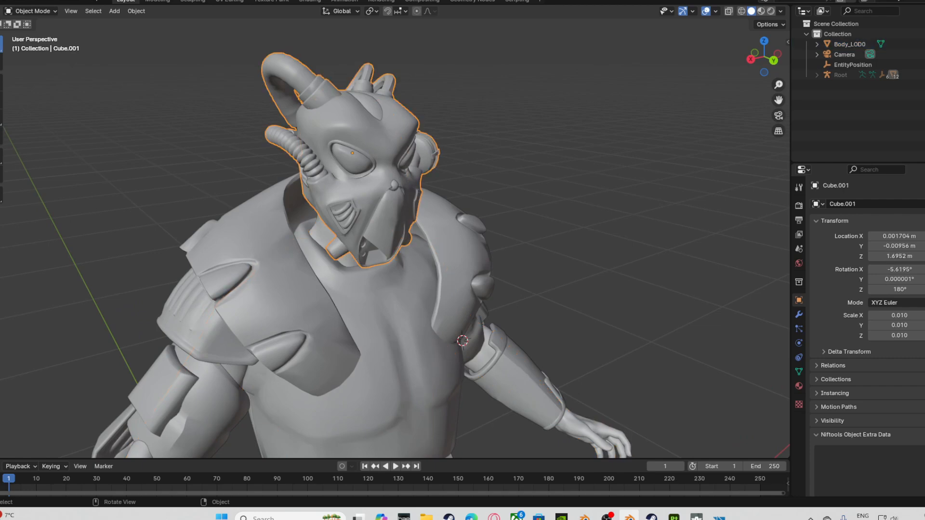
click(354, 192)
mouse_move(354, 193)
middle_down()
mouse_move(353, 175)
mouse_move(303, 158)
mouse_move(359, 161)
mouse_move(337, 188)
mouse_move(351, 205)
middle_up()
scroll(359, 162, down, 4)
scroll(351, 205, up, 4)
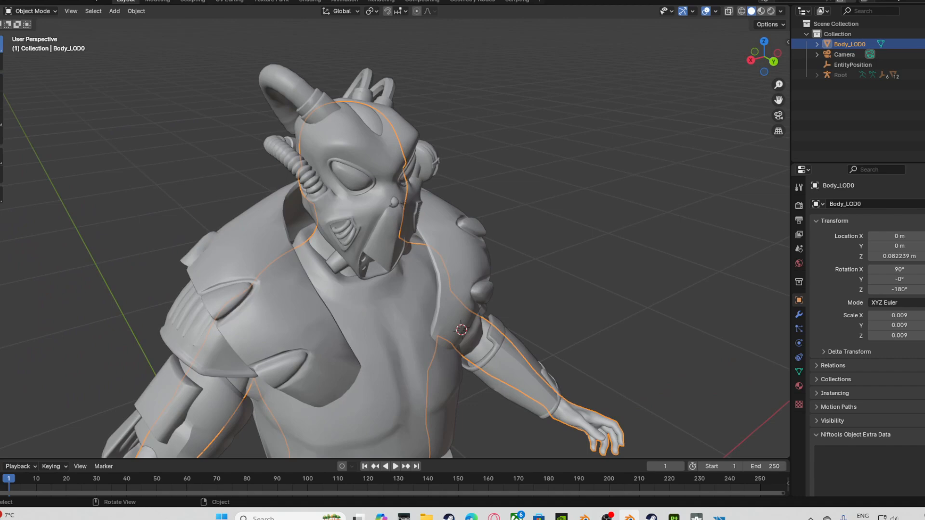
click(354, 203)
click(354, 202)
scroll(354, 203, down, 4)
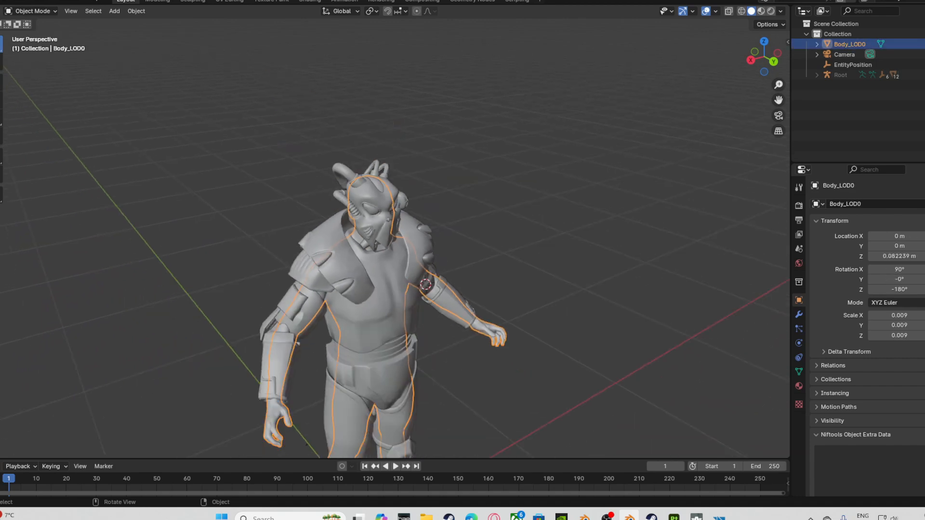
Inspect the head, chest and shoulders from the front, selecting the helmet, the Cube.002 torso armour and the body in turn.
middle_drag(354, 203, 108, 192)
click(313, 173)
scroll(313, 172, down, 2)
scroll(312, 180, up, 4)
click(346, 185)
click(346, 186)
click(290, 189)
scroll(395, 241, up, 3)
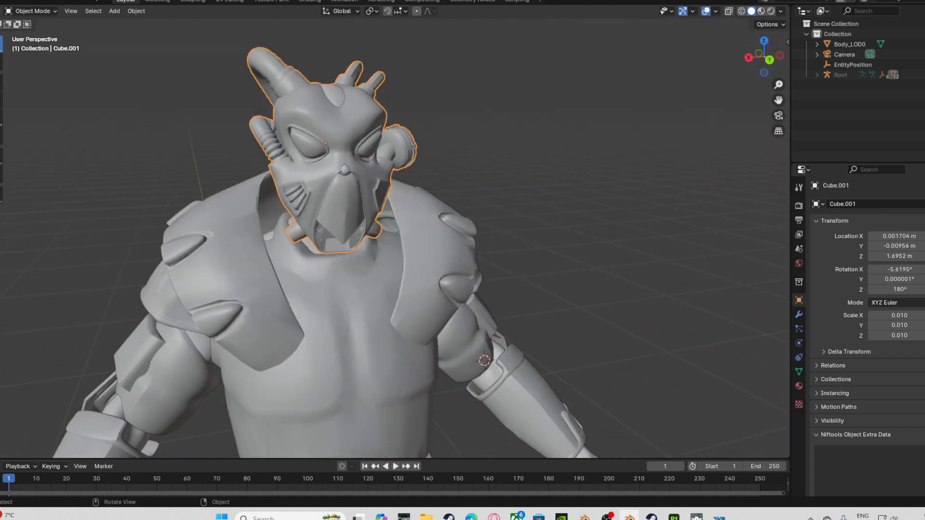
click(347, 299)
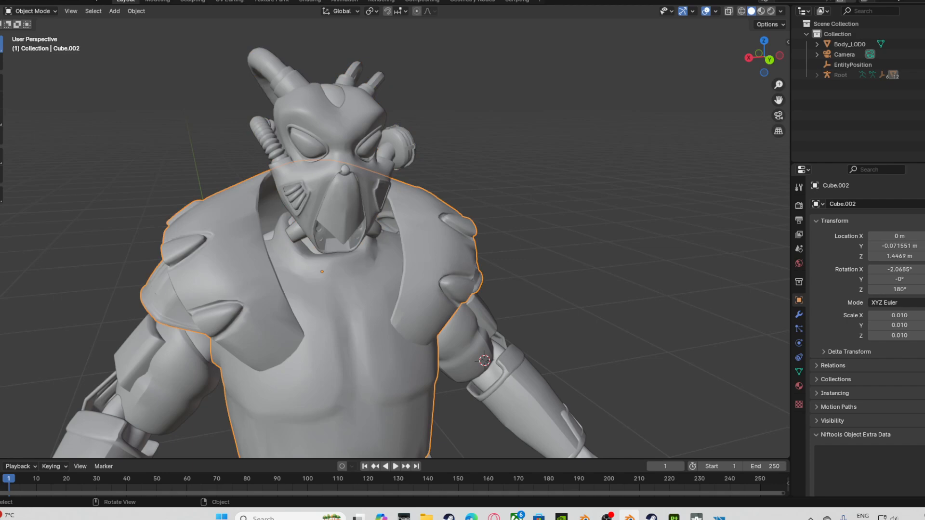
click(217, 251)
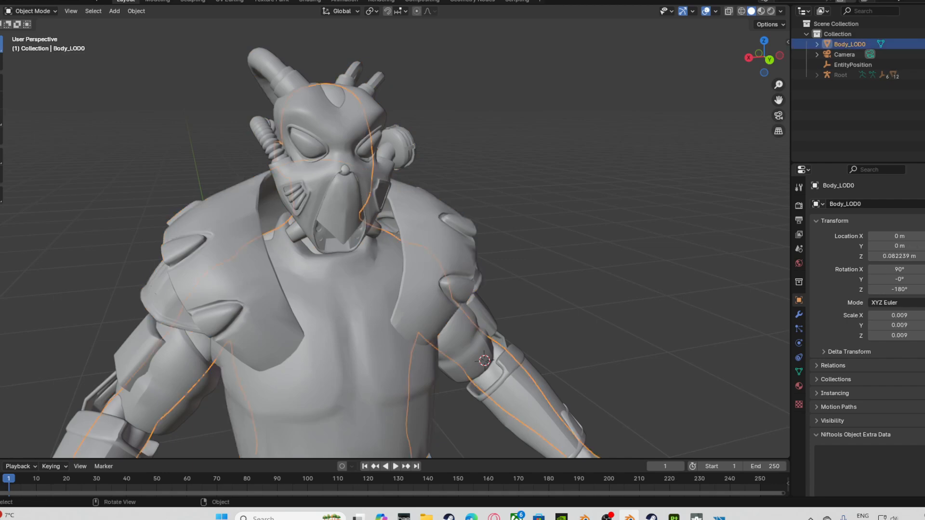
Delete the Body_LOD0 reference body, leaving only the armour parts in the scene.
right_click(217, 187)
click(216, 381)
scroll(395, 241, down, 6)
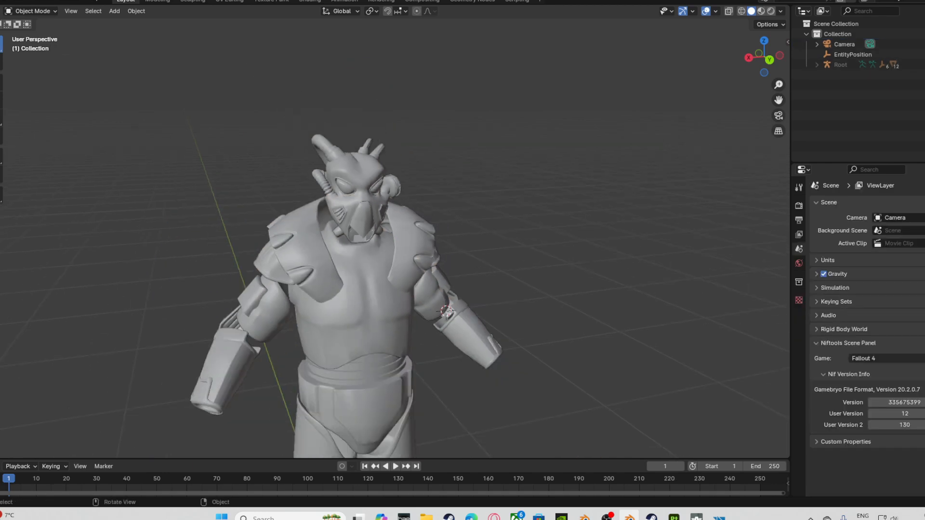
click(283, 279)
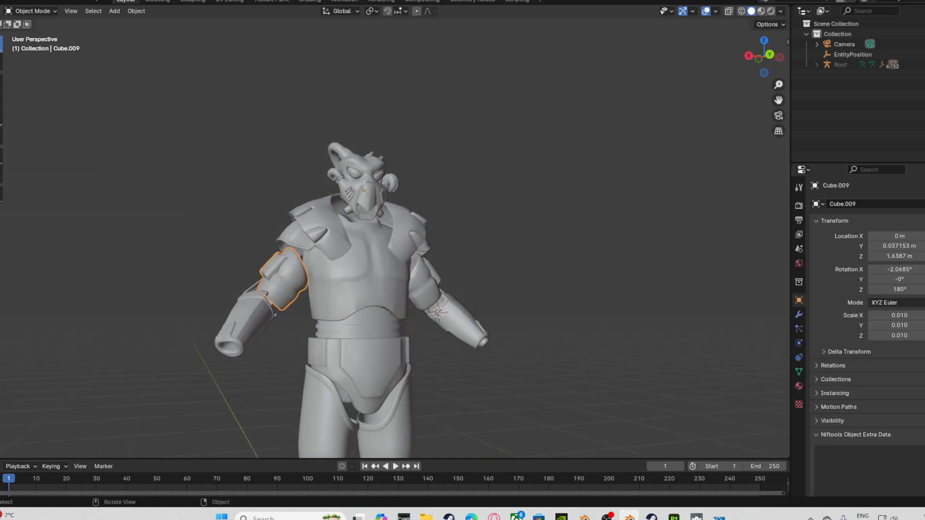
Export the armour as FBX to C:\Enclave extras, overwriting APA MODEL ARMA.fbx.
click(12, 1)
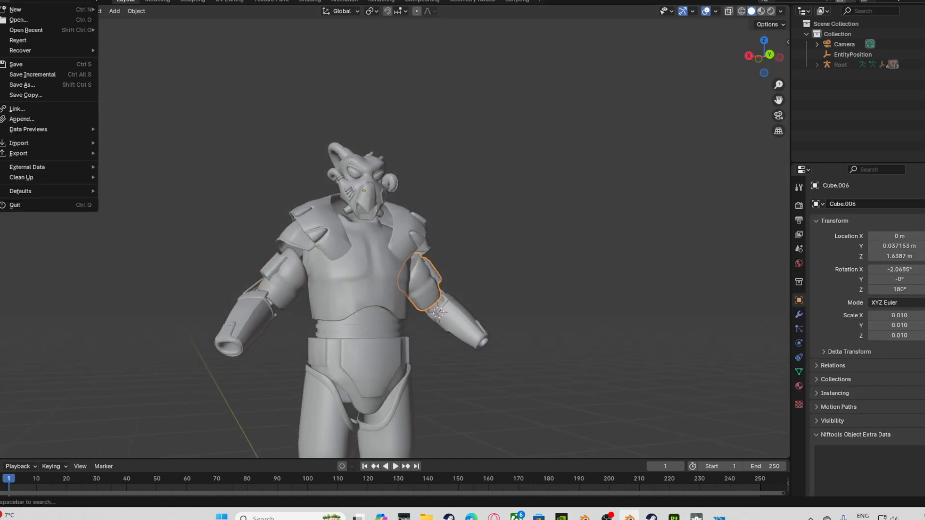
mouse_move(29, 153)
click(128, 255)
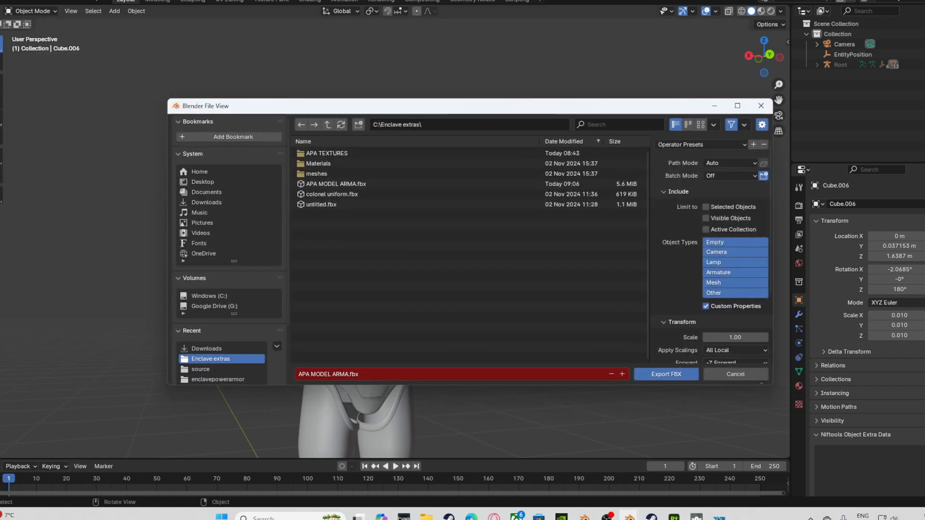
key(Escape)
Switch to Enfusion Workbench and delete the APA MODEL ARMA .fbx, .txo and .xob files from Enclave APA/Model/BASIC.
mouse_move(719, 517)
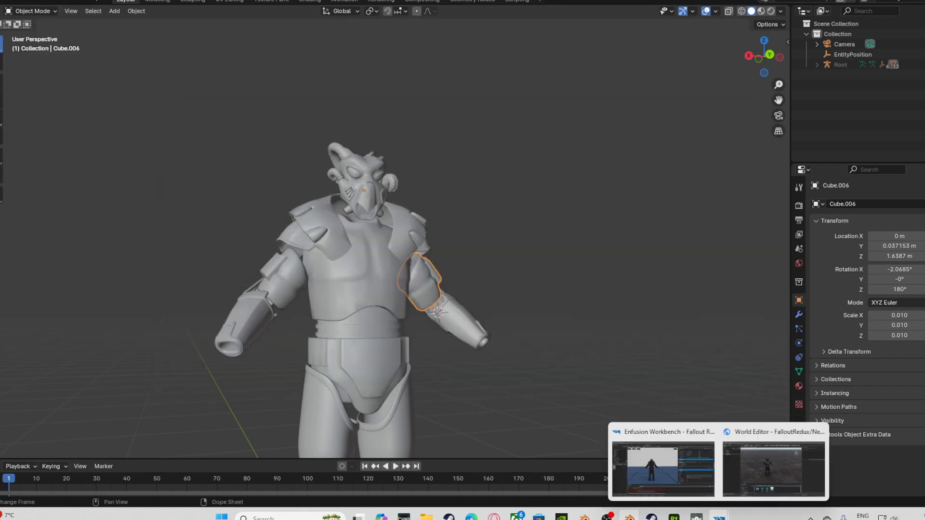
click(663, 465)
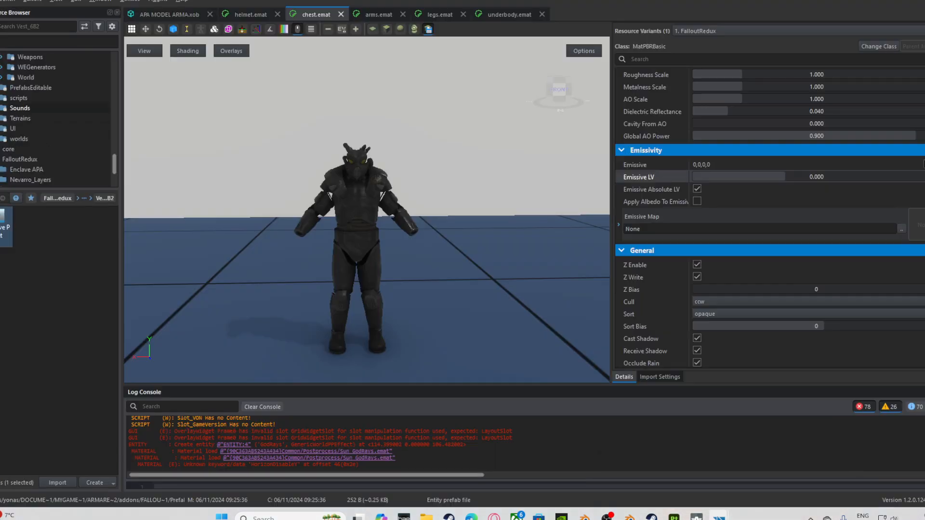
scroll(39, 108, down, 4)
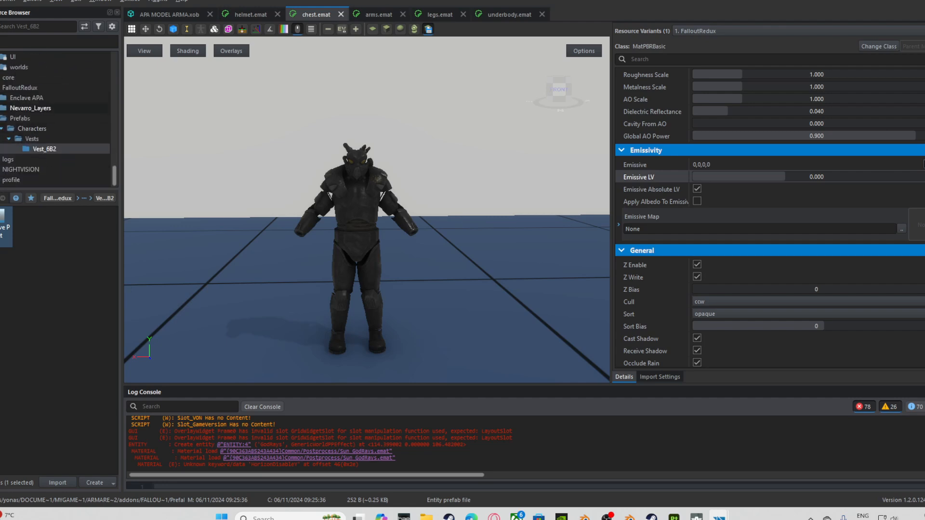
click(27, 98)
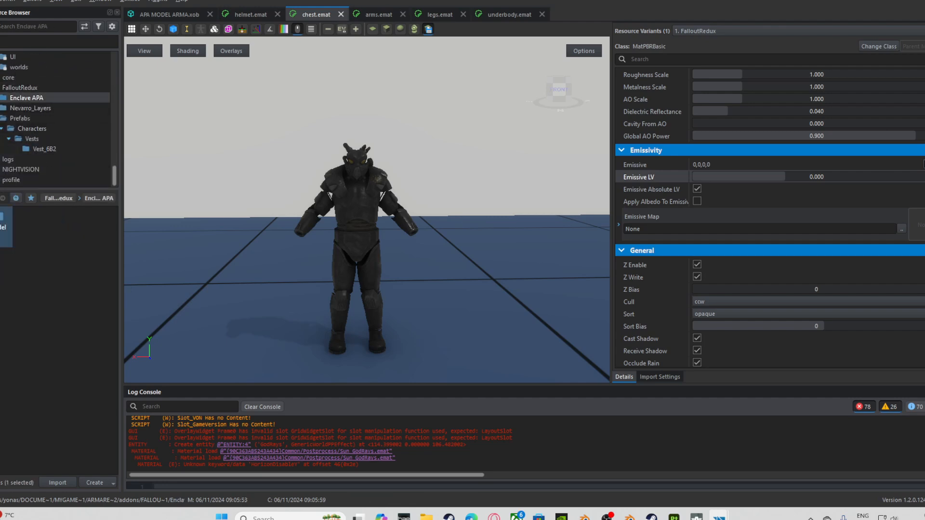
double_click(5, 226)
double_click(4, 226)
shift+click(27, 226)
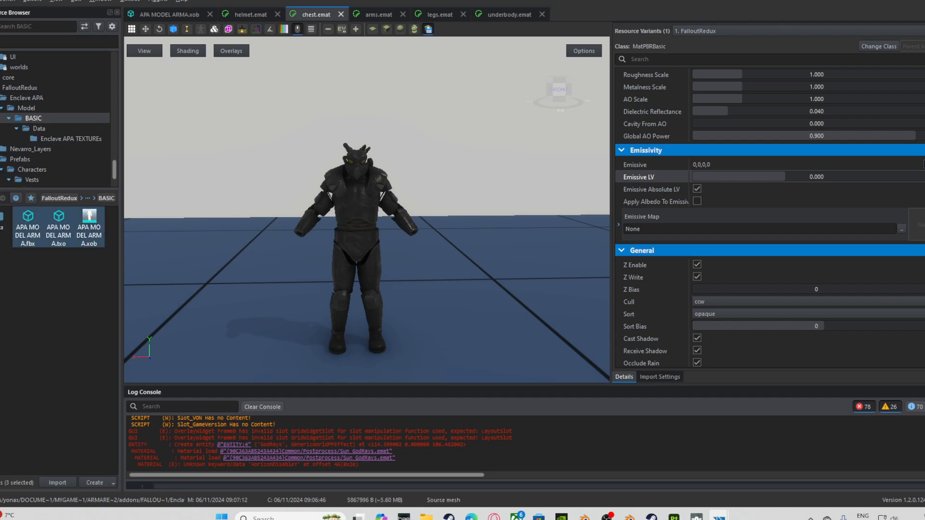
right_click(47, 225)
click(69, 319)
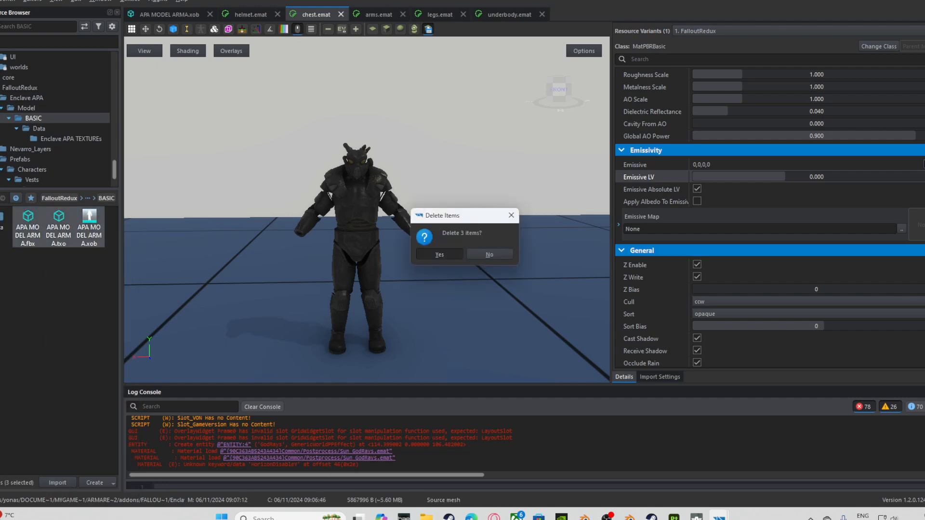
key(Return)
Import APA MODEL ARMA.fbx from Enclave extras into the BASIC folder as a model, with Export Skinning enabled.
click(58, 482)
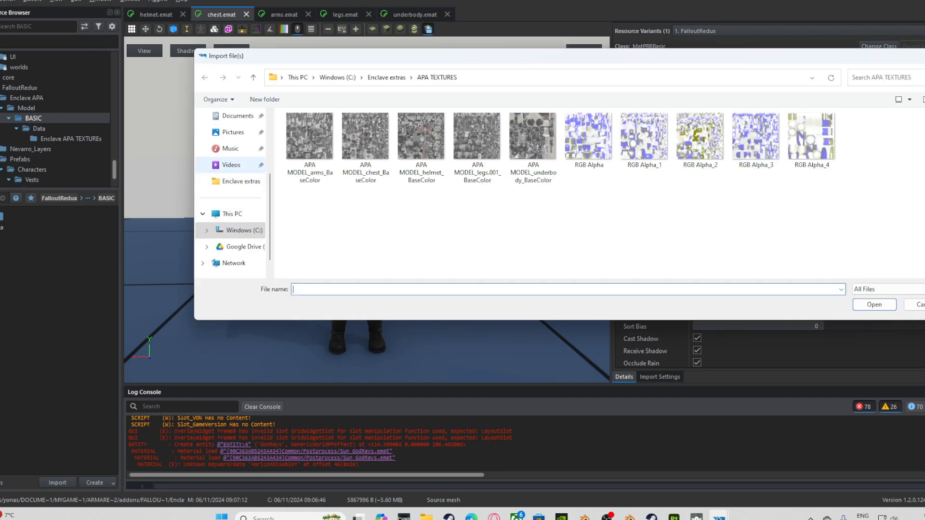
click(236, 200)
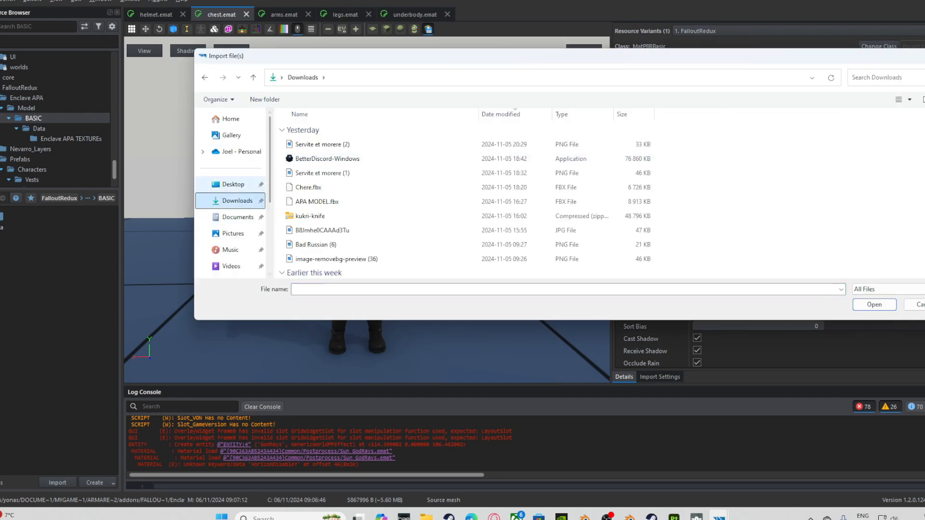
scroll(233, 215, down, 3)
click(237, 181)
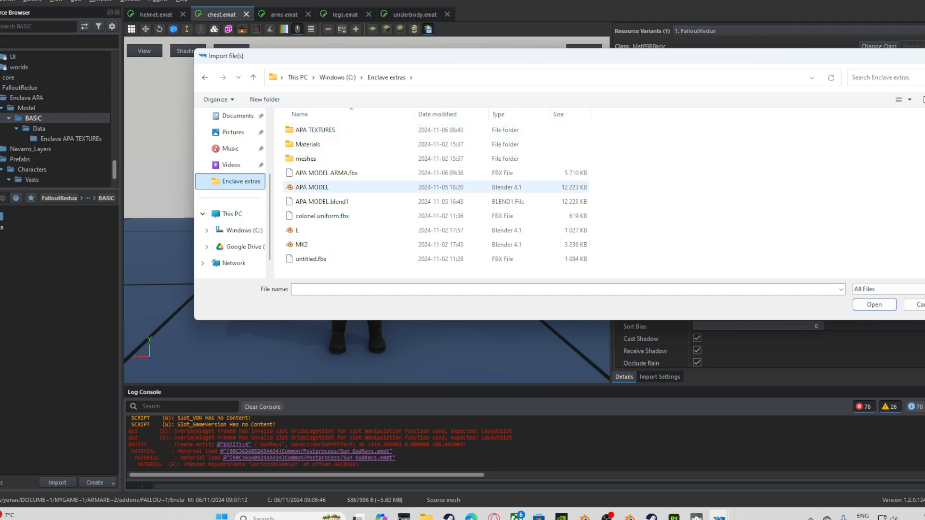
click(326, 172)
click(875, 304)
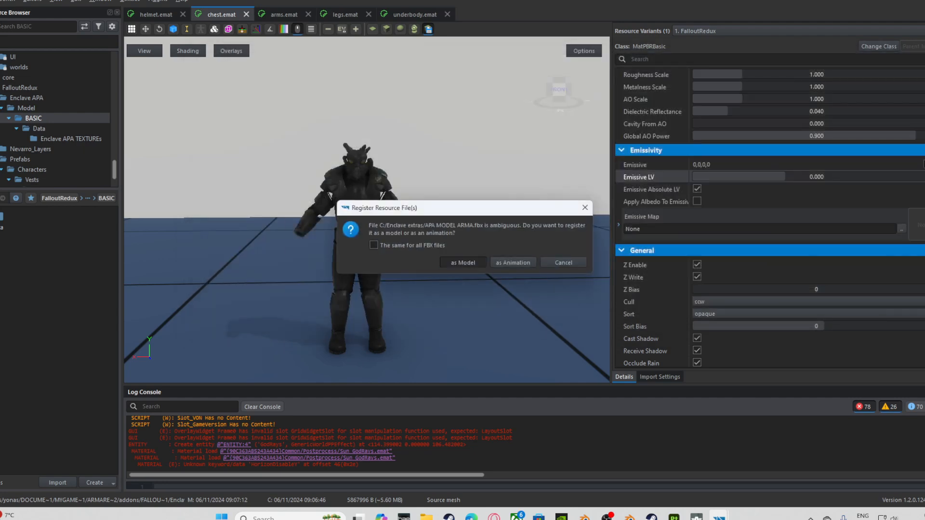
click(463, 262)
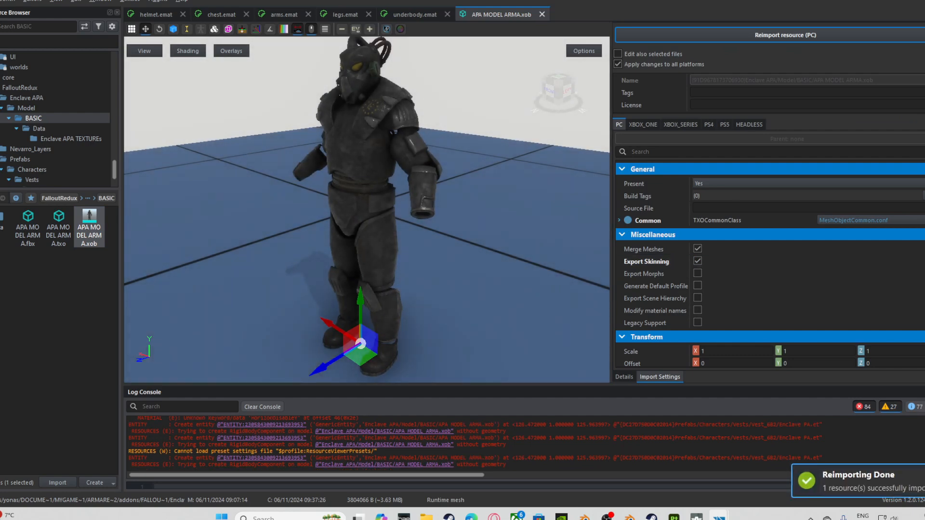
Inspect the imported armour model from the front and open its material details.
right_drag(337, 212, 383, 217)
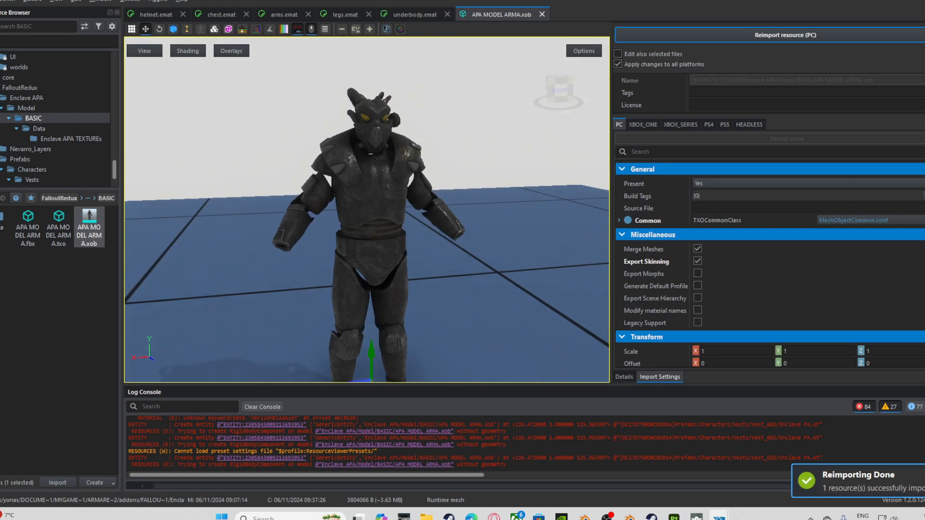
scroll(370, 153, up, 5)
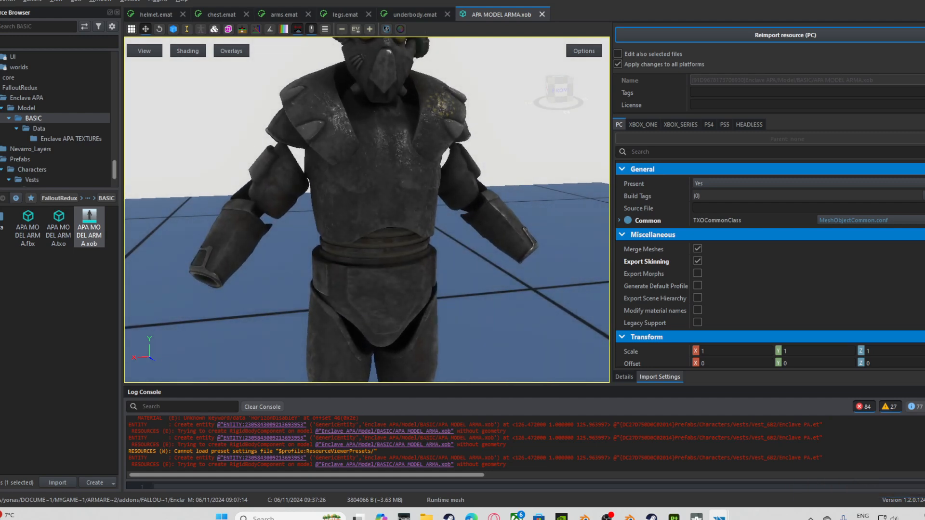
click(624, 377)
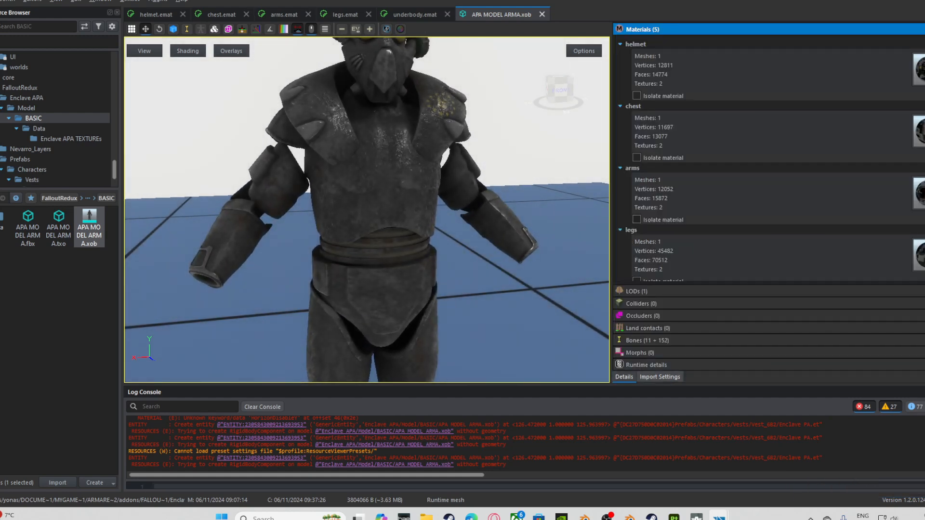
Switch to the World Editor, start game mode in Nevarro and open the character's inventory.
mouse_move(718, 516)
click(764, 472)
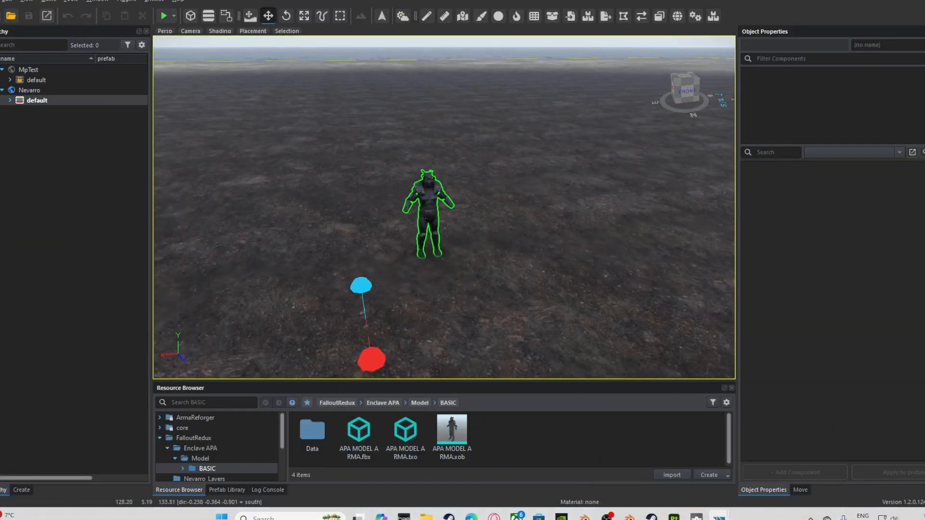
key(F5)
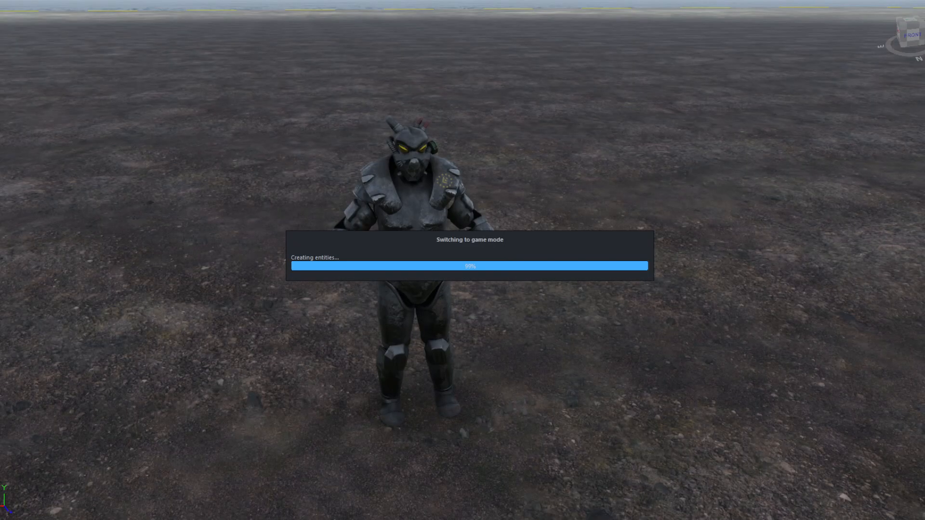
key(i)
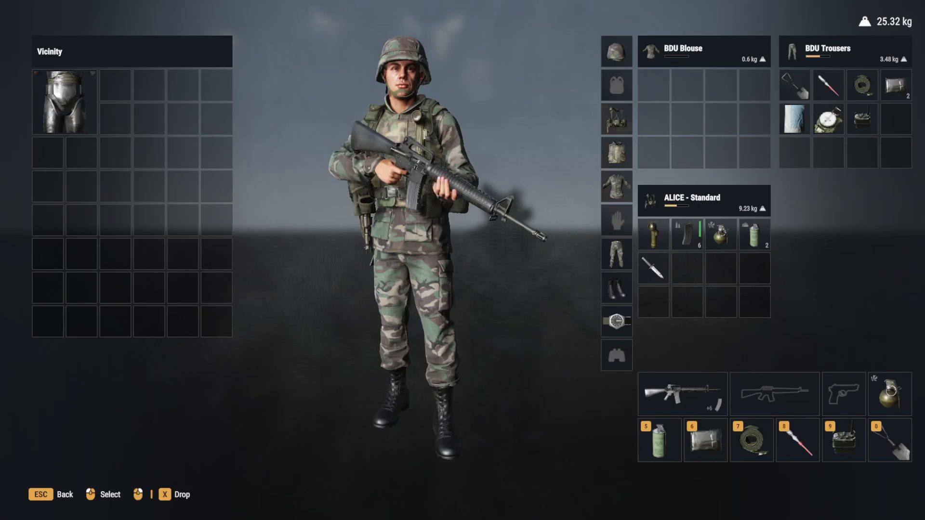
Drop the character's helmet, ALICE webbing, vest, blouse, trousers, boots and watch, and equip the power armour from the vicinity.
right_click(617, 51)
right_click(617, 119)
right_click(616, 153)
right_click(616, 186)
right_click(616, 254)
right_click(617, 287)
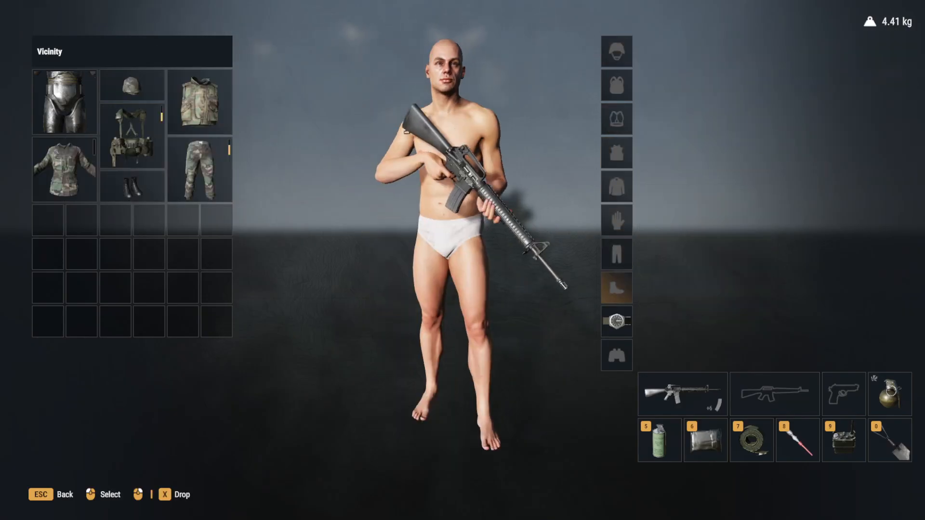
right_click(617, 321)
right_click(65, 102)
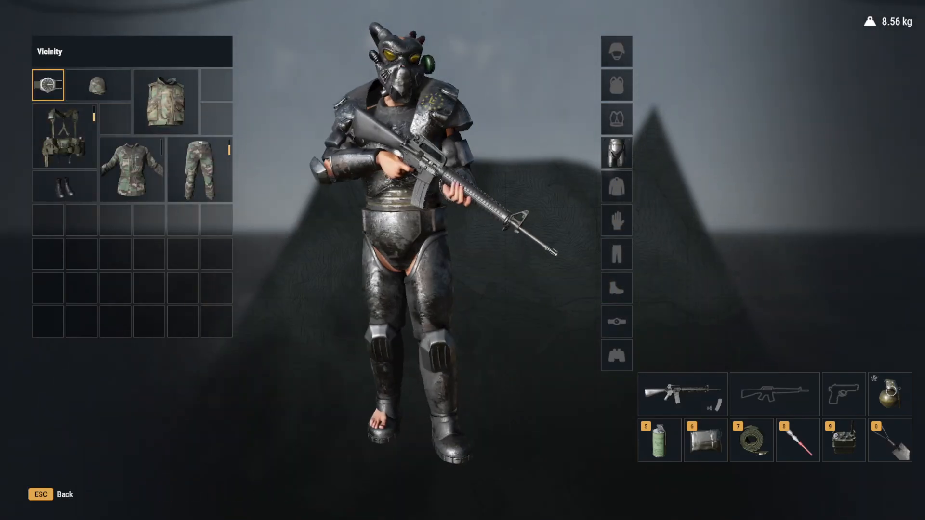
Examine the worn armour from behind, from the front and while running, and exit game mode.
key(Escape)
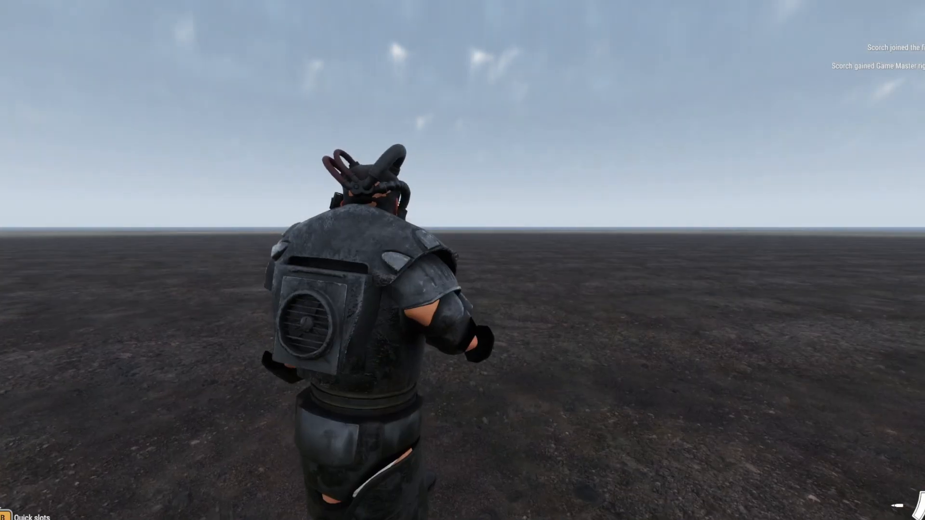
key(alt)
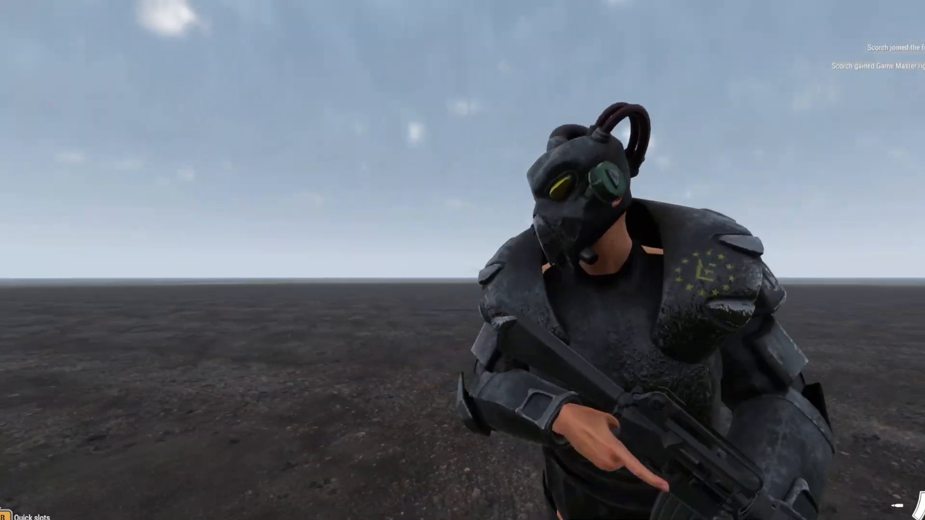
key(w)
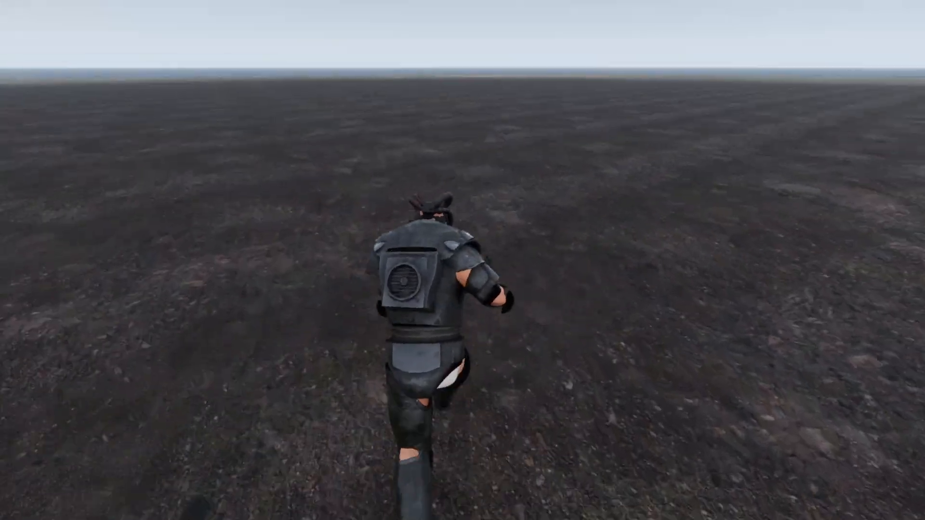
key(Escape)
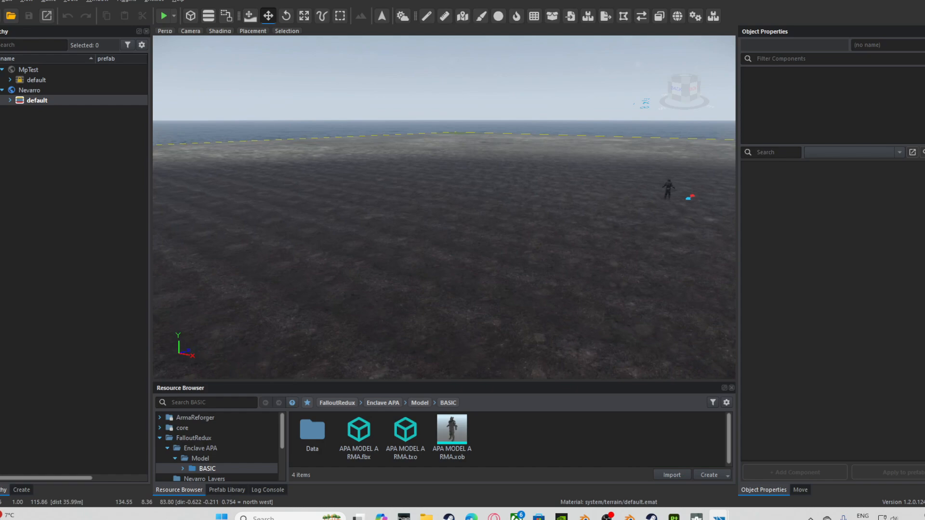
Examine the power armour placed in the Nevarro world up close, from the head to the waist.
right_drag(444, 207, 367, 212)
key(d)
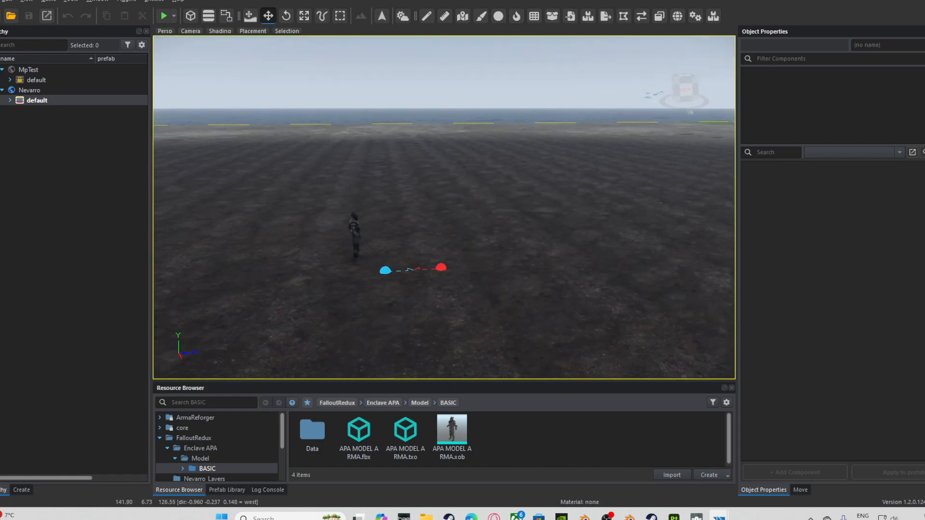
key(w)
right_drag(444, 207, 366, 193)
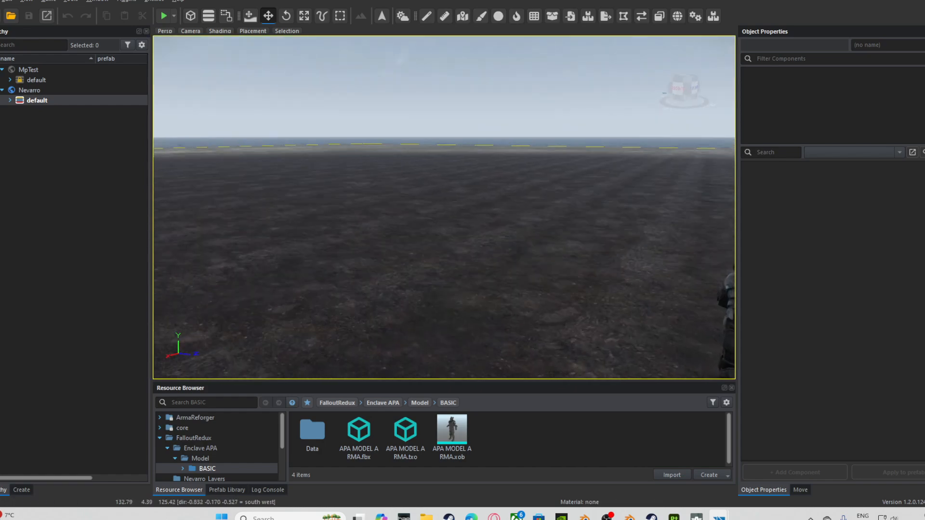
key(d)
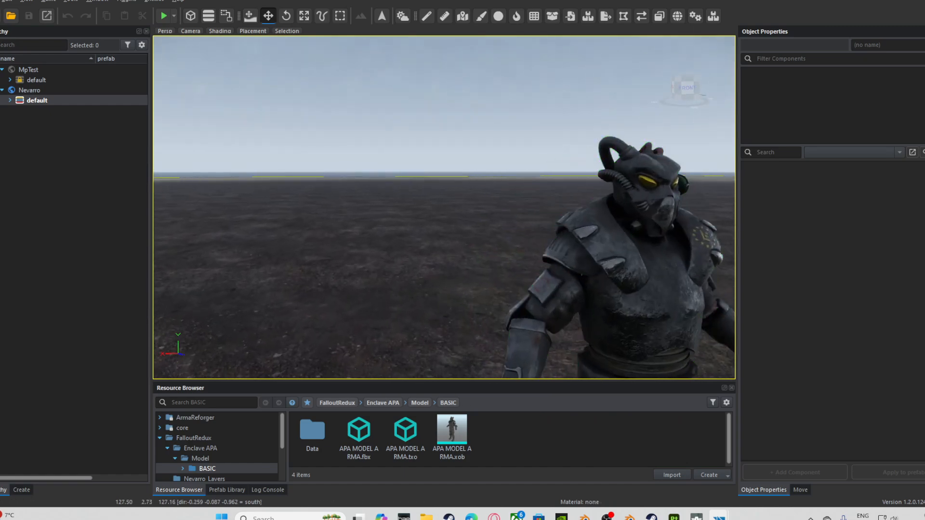
mouse_move(696, 516)
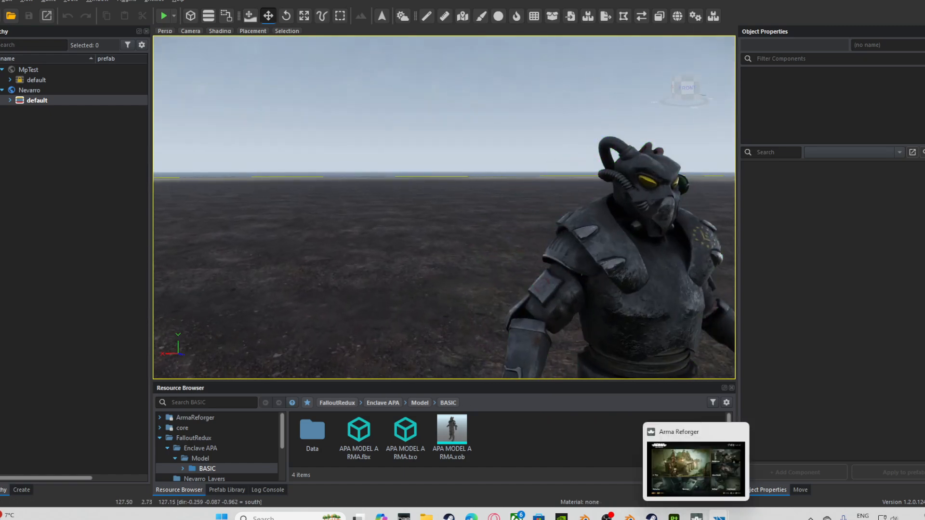
click(696, 468)
click(696, 468)
mouse_move(674, 516)
mouse_move(674, 516)
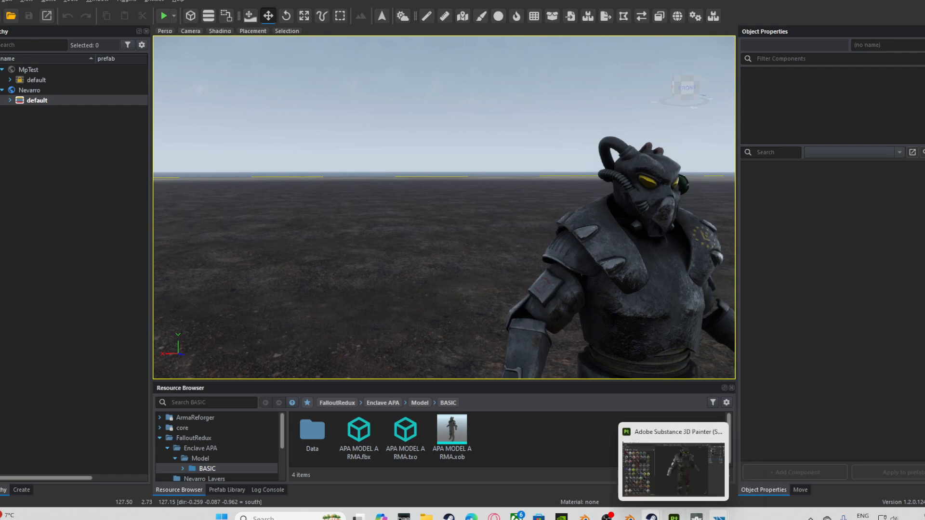
Switch to the Enfusion Workbench window and inspect the armour model's full figure, chest and waist.
mouse_move(629, 517)
click(663, 464)
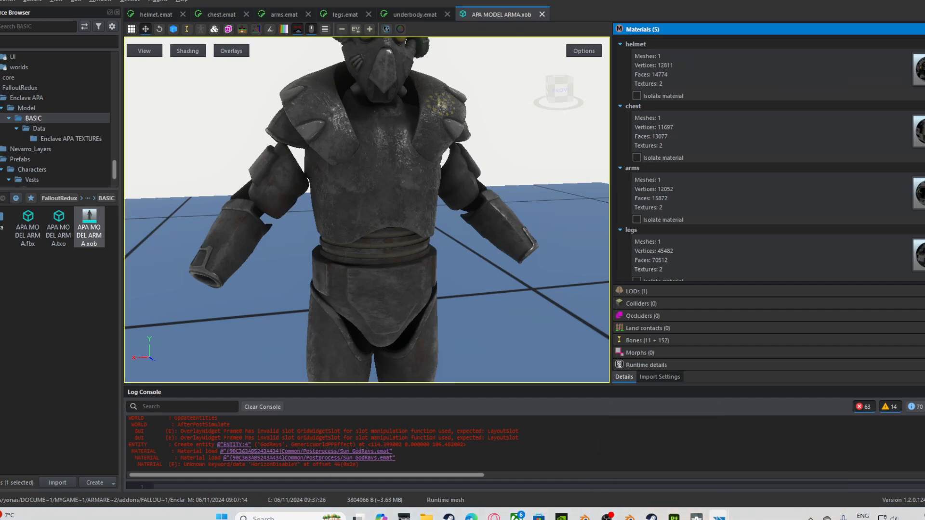
scroll(367, 209, down, 8)
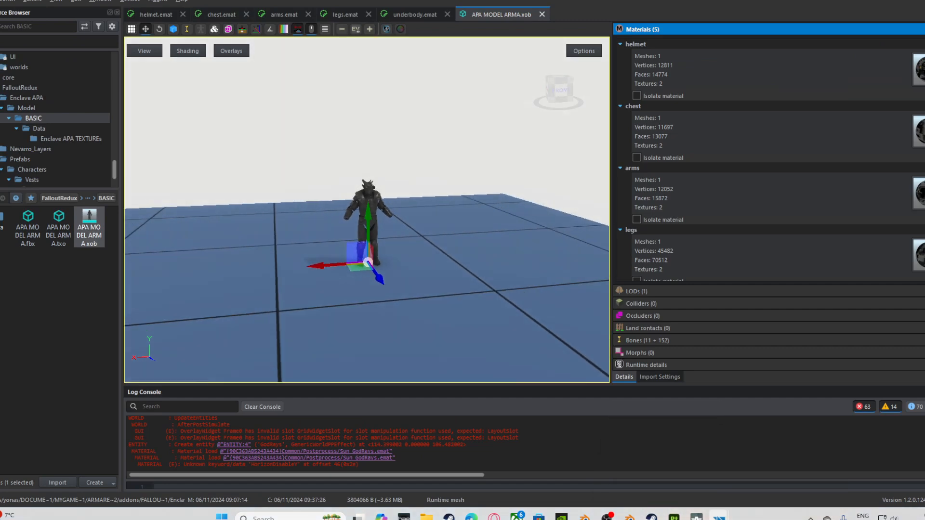
scroll(367, 210, up, 8)
right_drag(367, 209, 328, 241)
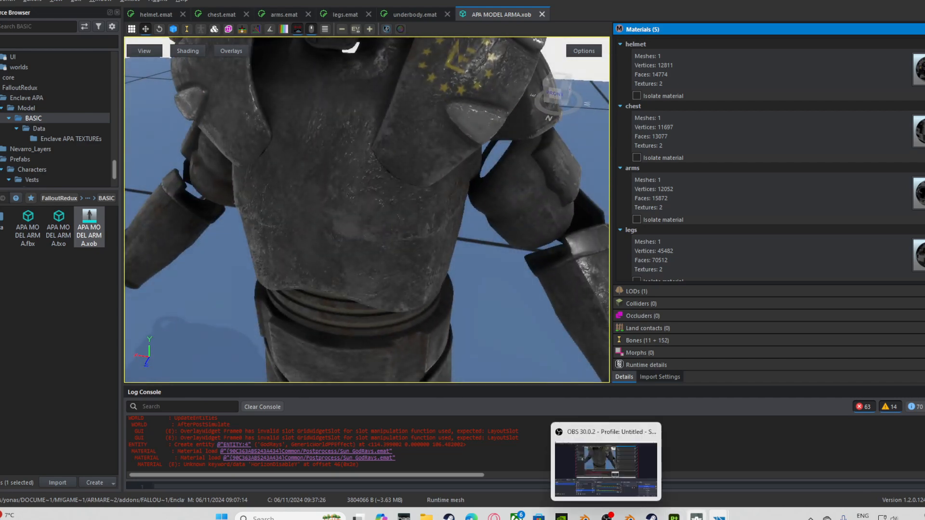
Switch to the Blender window, start a new General scene and delete its default cube.
click(629, 516)
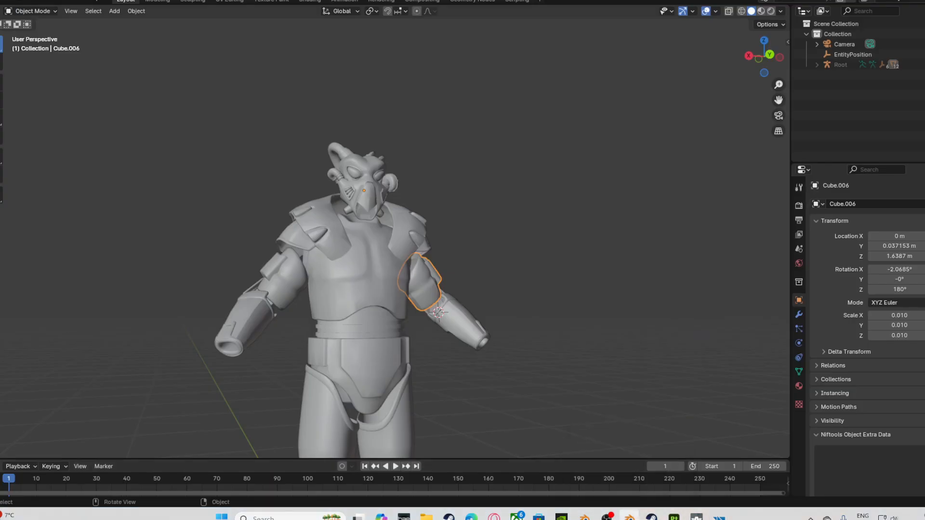
mouse_move(366, 241)
middle_down()
mouse_move(308, 241)
mouse_move(386, 241)
mouse_move(366, 245)
middle_up()
click(7, 1)
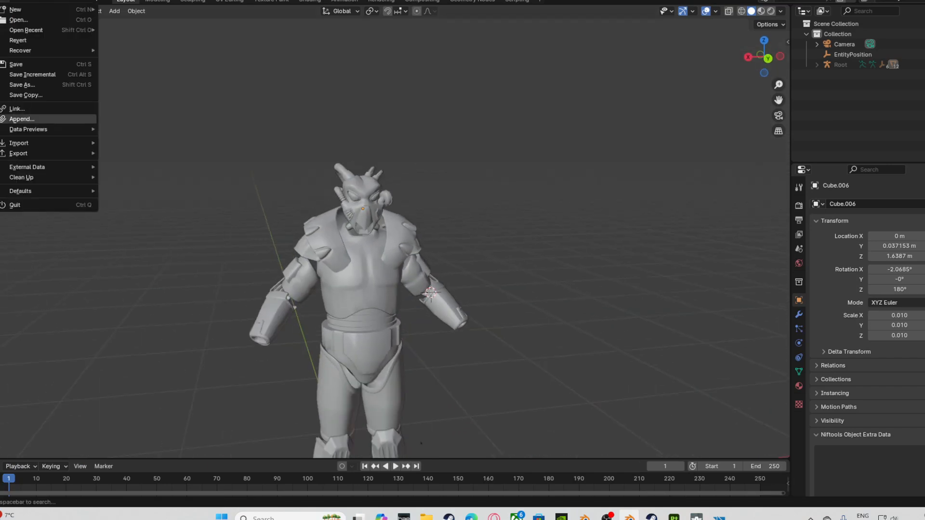
mouse_move(29, 153)
click(129, 254)
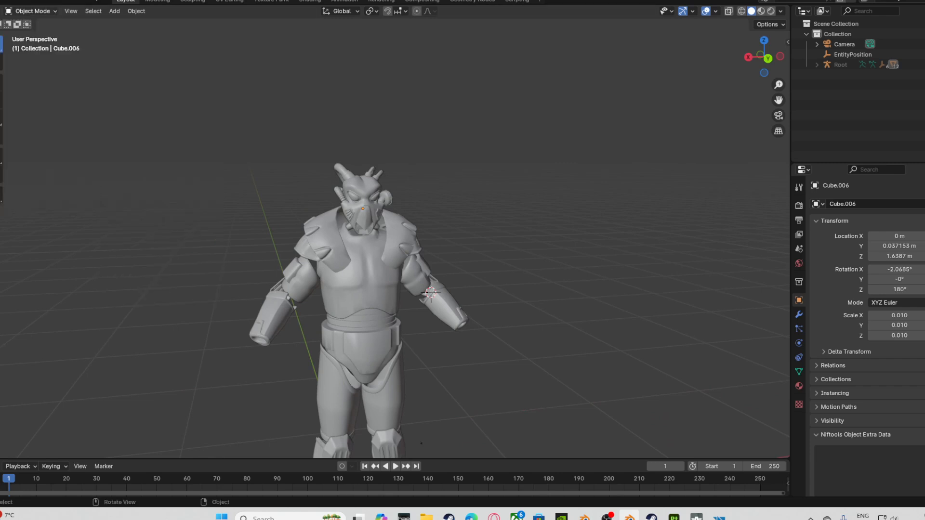
click(7, 2)
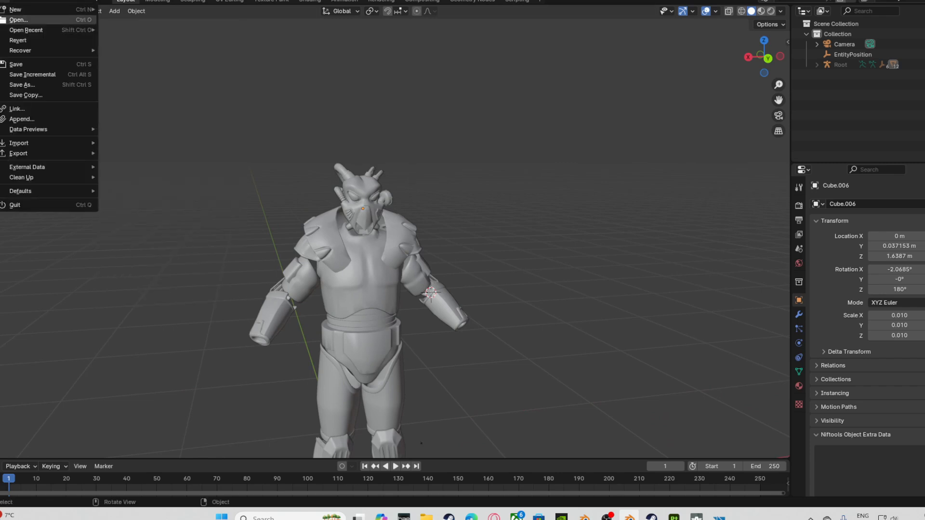
mouse_move(29, 10)
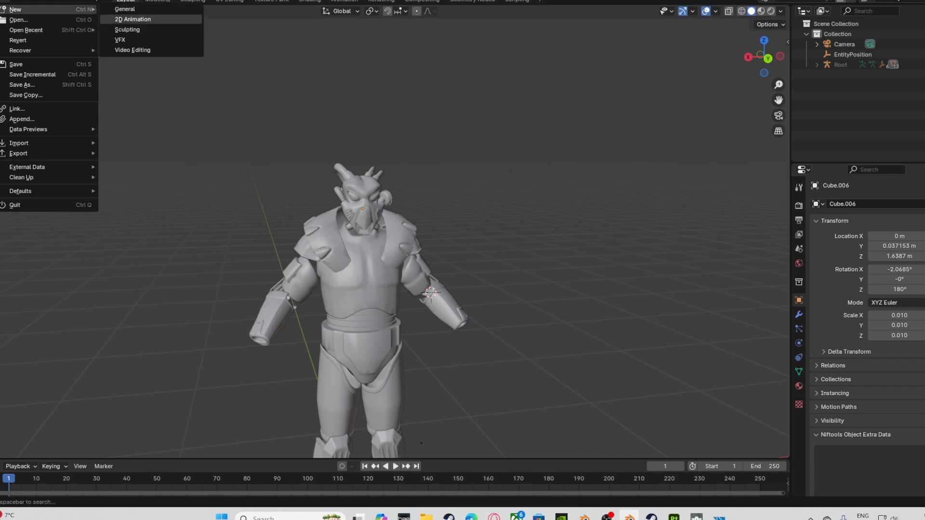
click(121, 7)
click(427, 268)
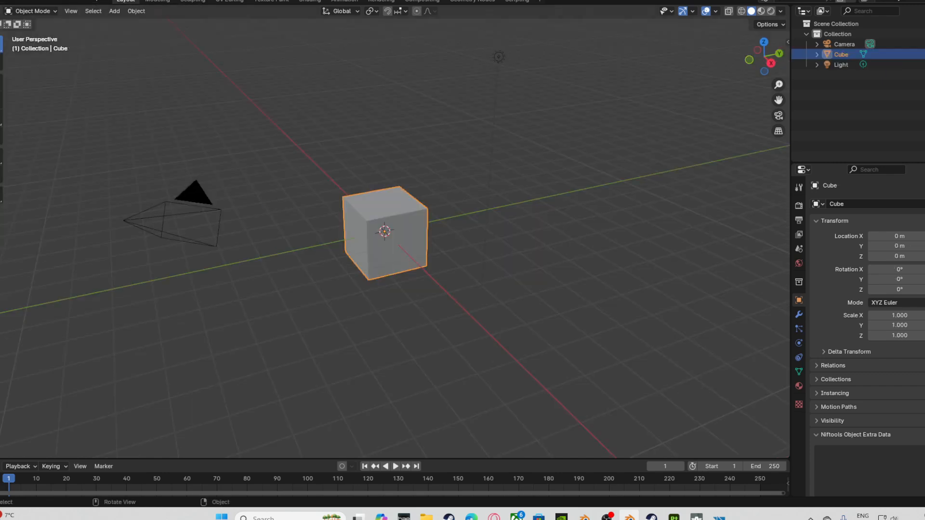
right_click(368, 215)
click(368, 216)
Import APA MODEL ARMA.fbx from the Enclave extras folder into the empty scene.
click(8, 1)
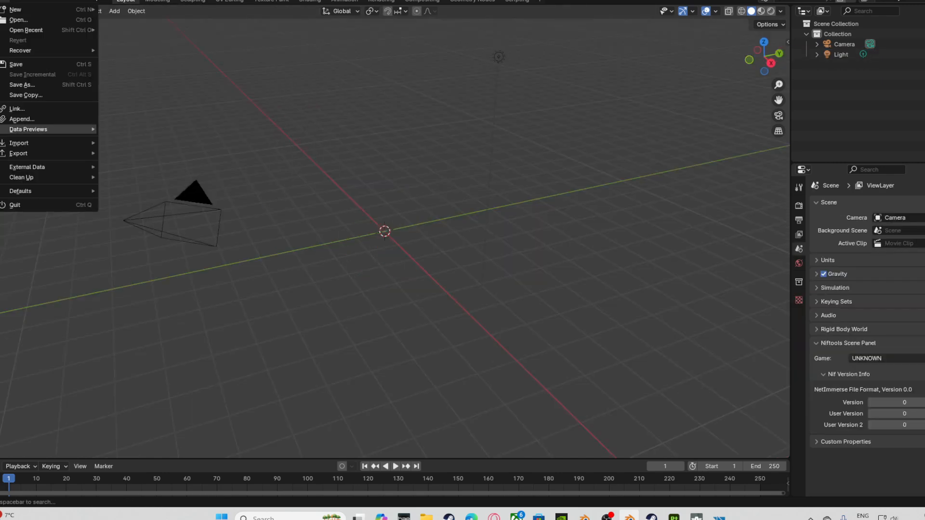
mouse_move(38, 142)
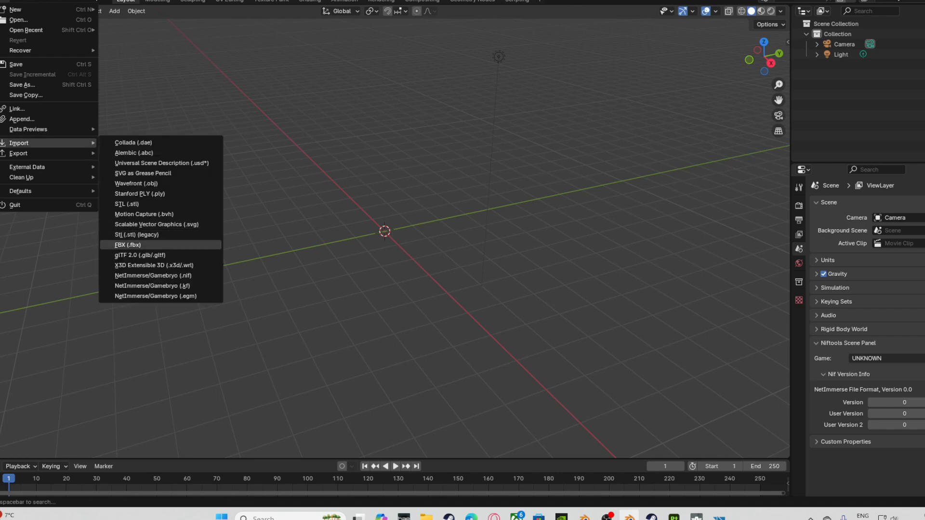
click(128, 245)
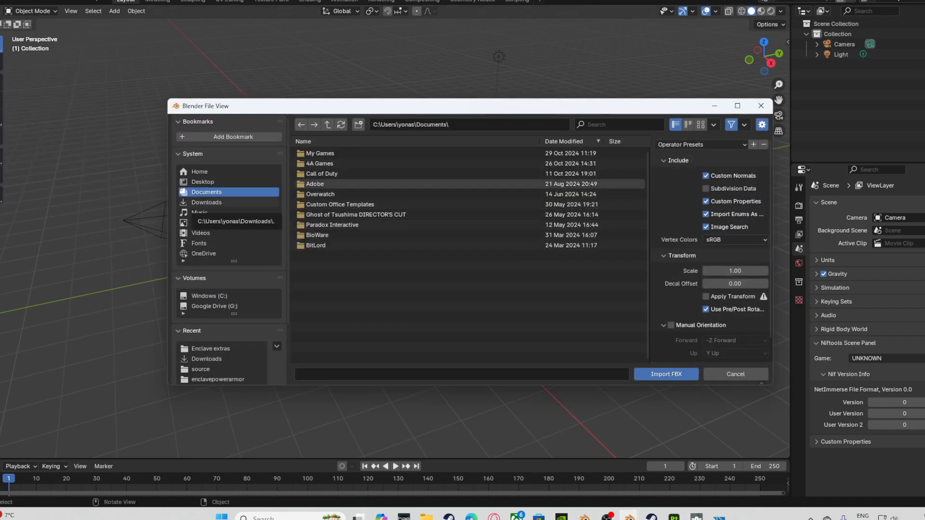
click(211, 349)
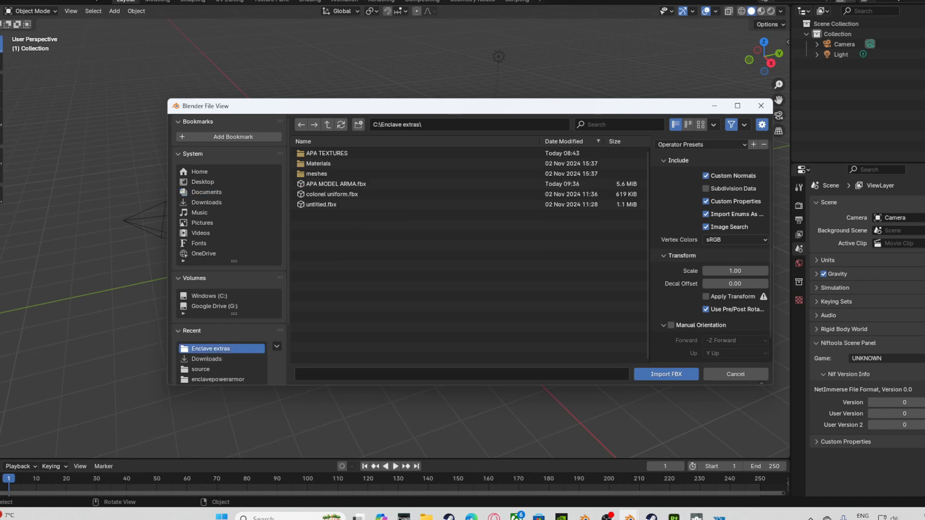
double_click(337, 184)
middle_drag(386, 217, 272, 218)
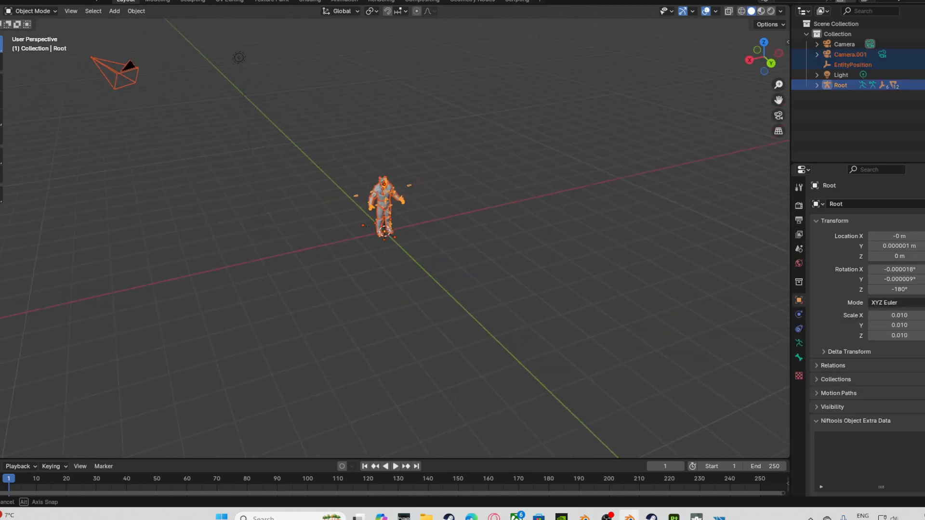
Hide the Root armature of the imported power armour, leaving its meshes shown.
click(840, 85)
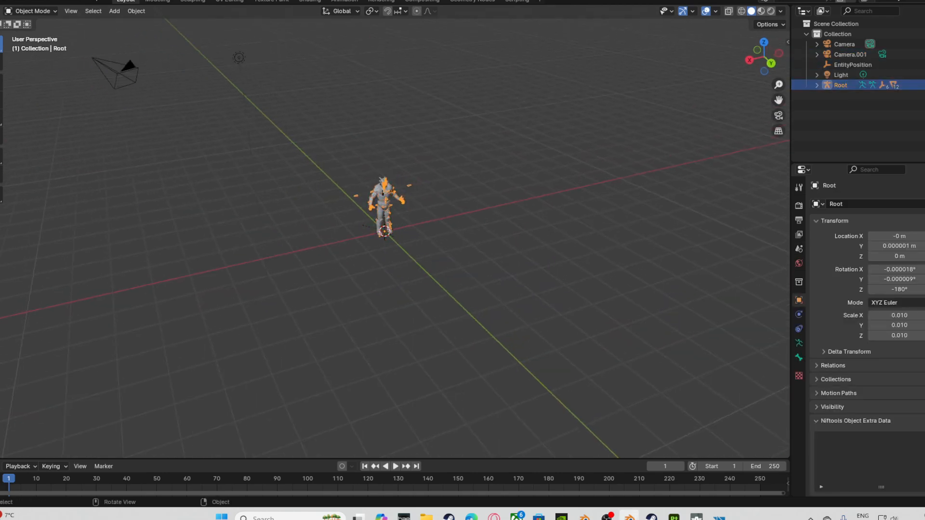
middle_drag(723, 120, 679, 134)
click(852, 65)
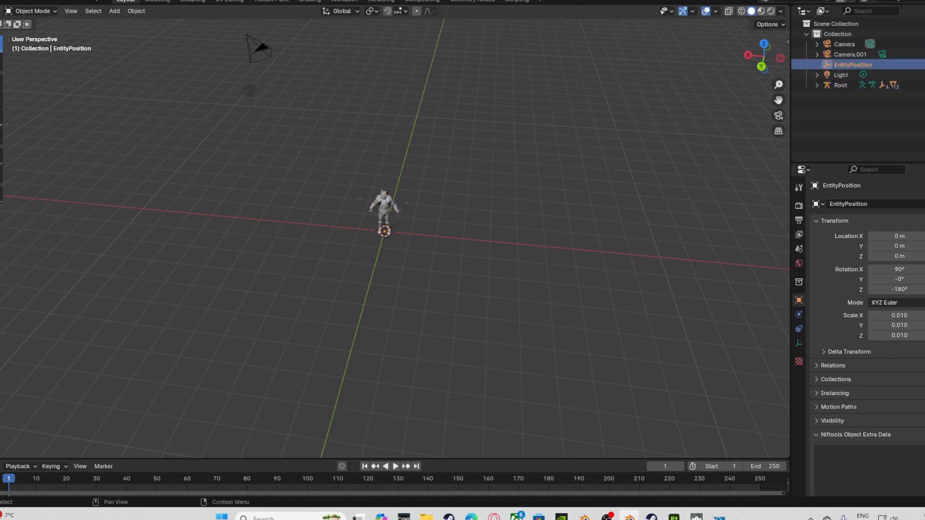
ctrl+click(840, 74)
ctrl+click(840, 86)
right_click(840, 85)
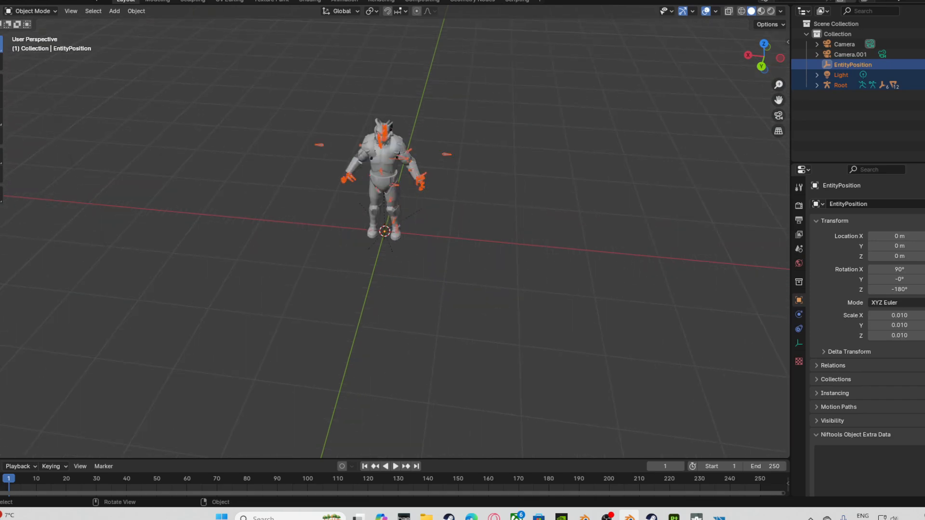
click(841, 85)
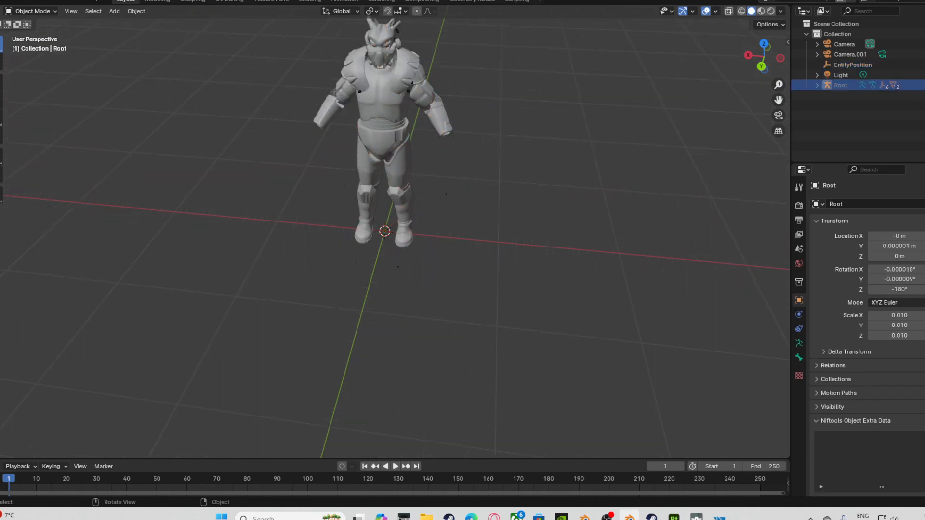
click(384, 92)
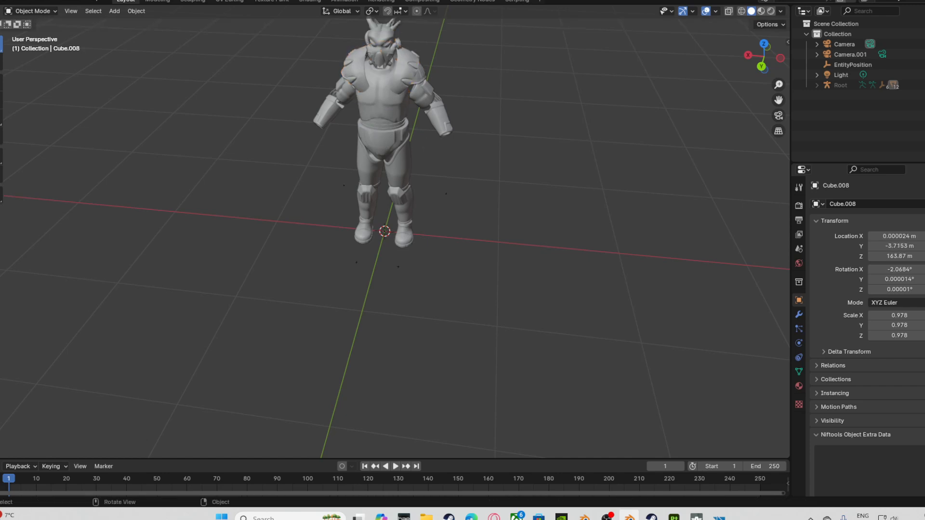
click(344, 185)
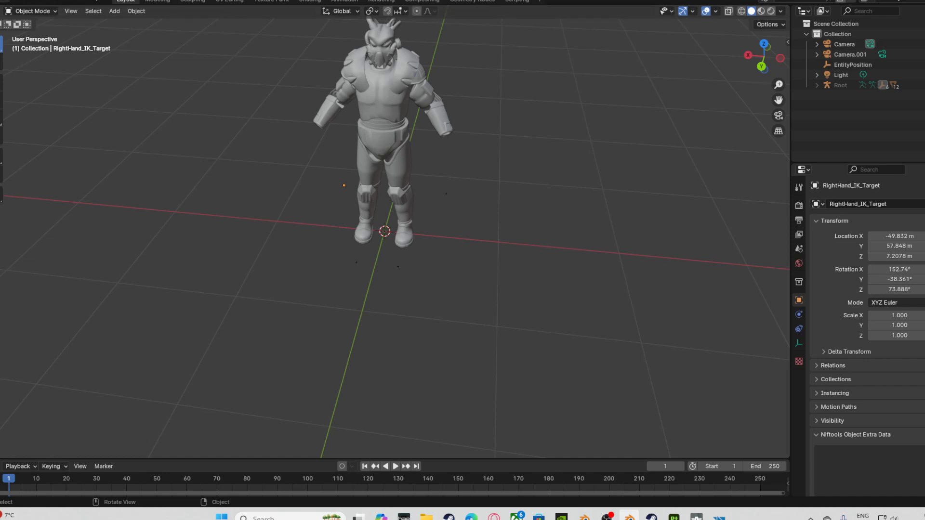
Try to import UndersuitRigged (1).fbx from the Downloads folder.
click(5, 1)
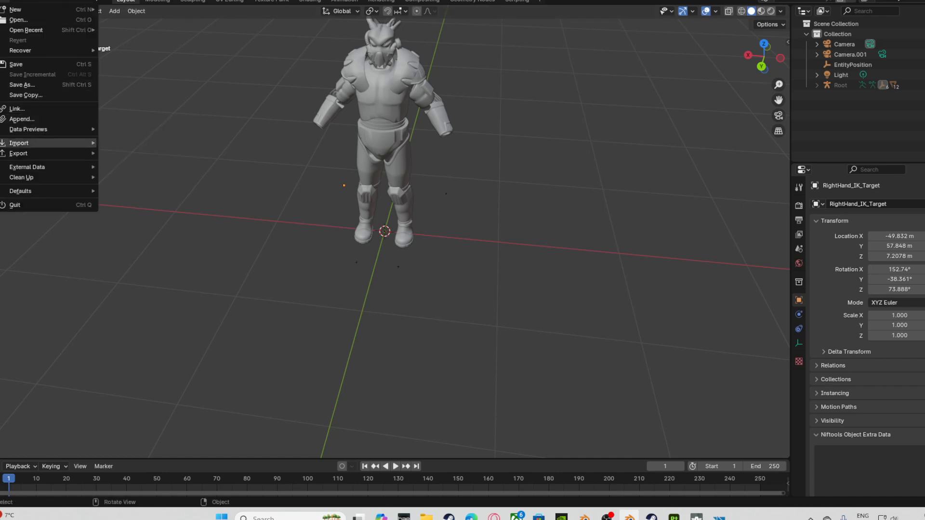
mouse_move(48, 143)
click(127, 245)
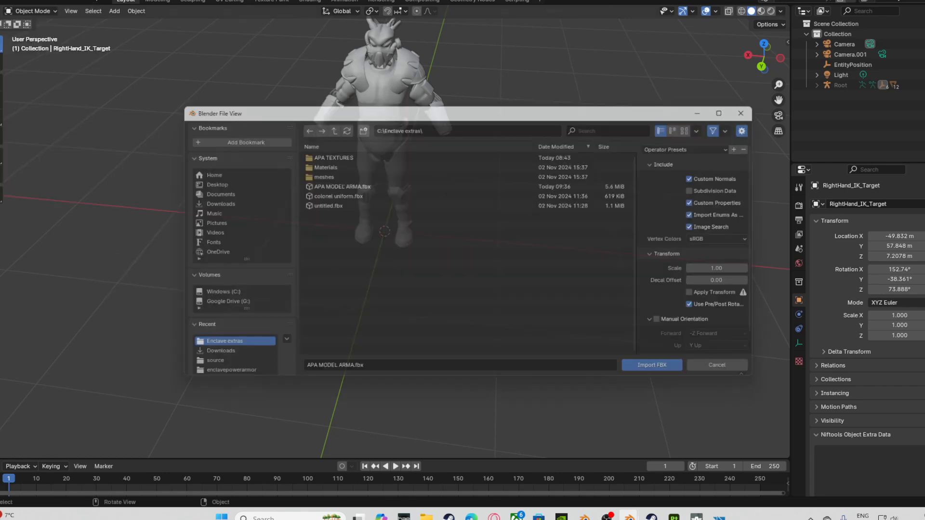
click(206, 202)
scroll(366, 245, down, 10)
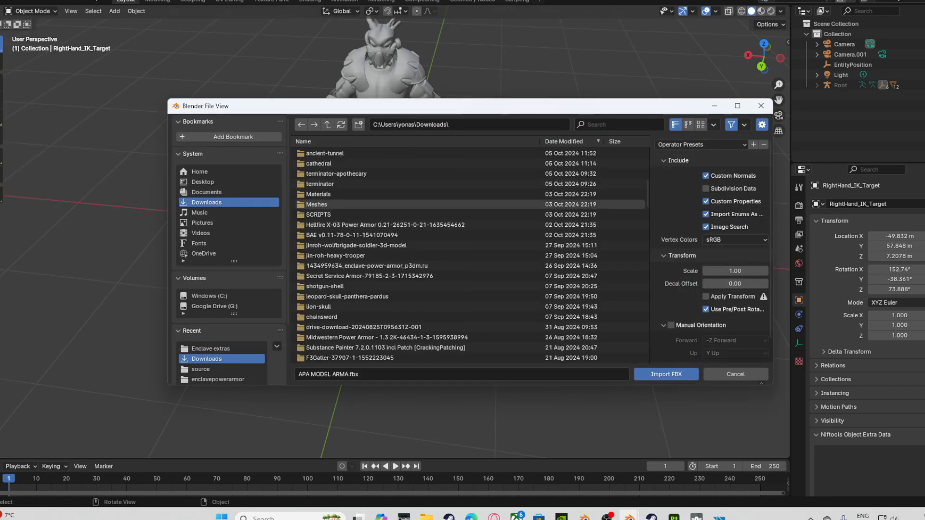
scroll(366, 245, down, 10)
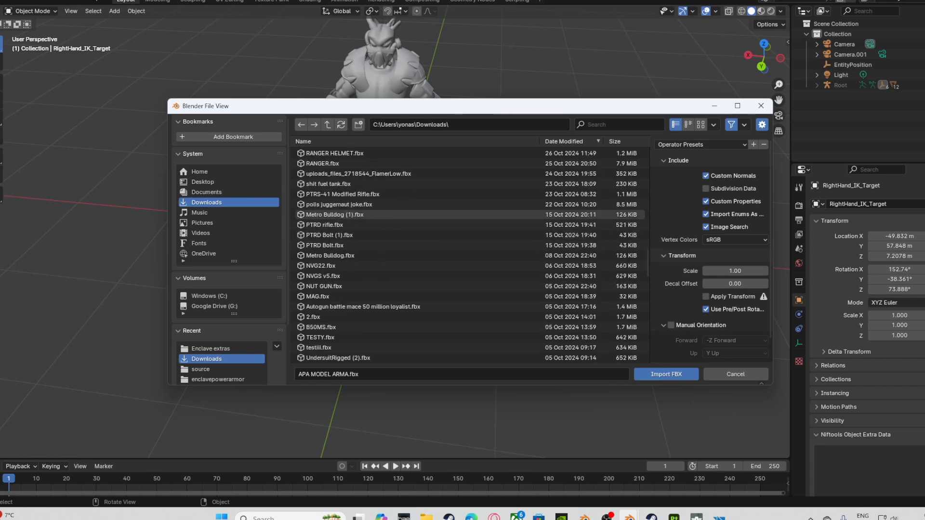
click(337, 286)
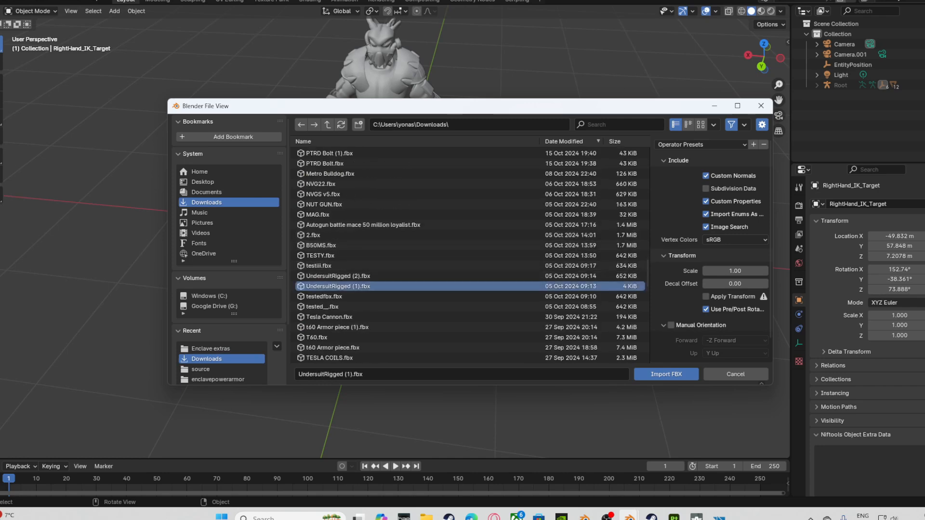
click(666, 374)
middle_drag(434, 241, 337, 241)
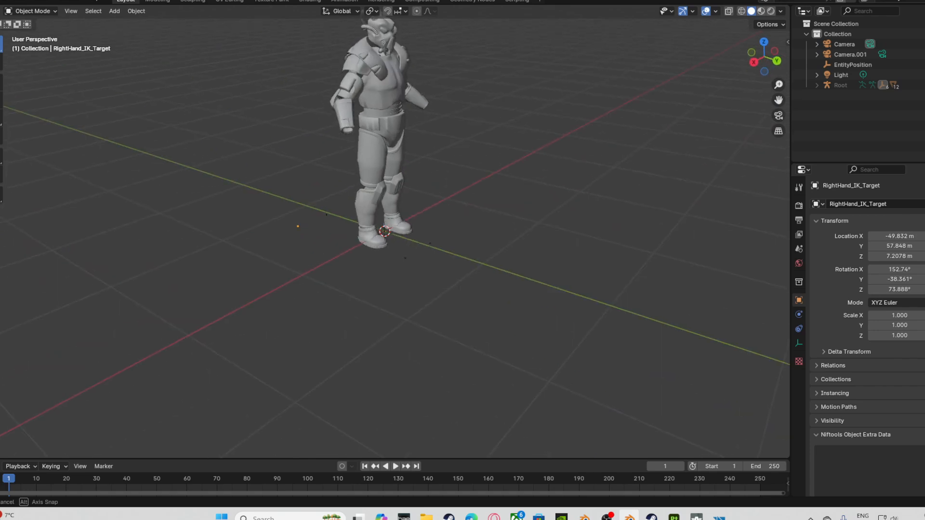
Import UndersuitRigged (2).fbx from the Downloads folder alongside the power armour.
click(22, 1)
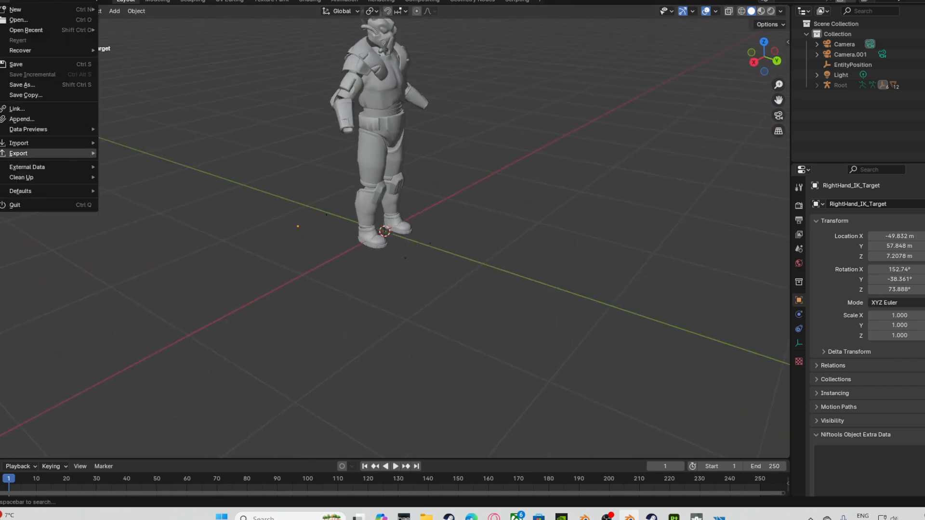
mouse_move(49, 143)
click(127, 244)
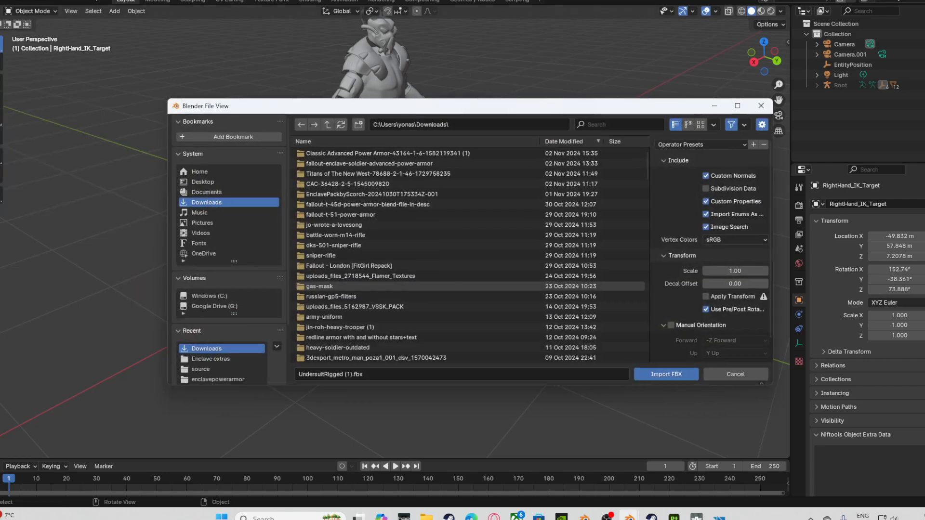
scroll(434, 276, down, 15)
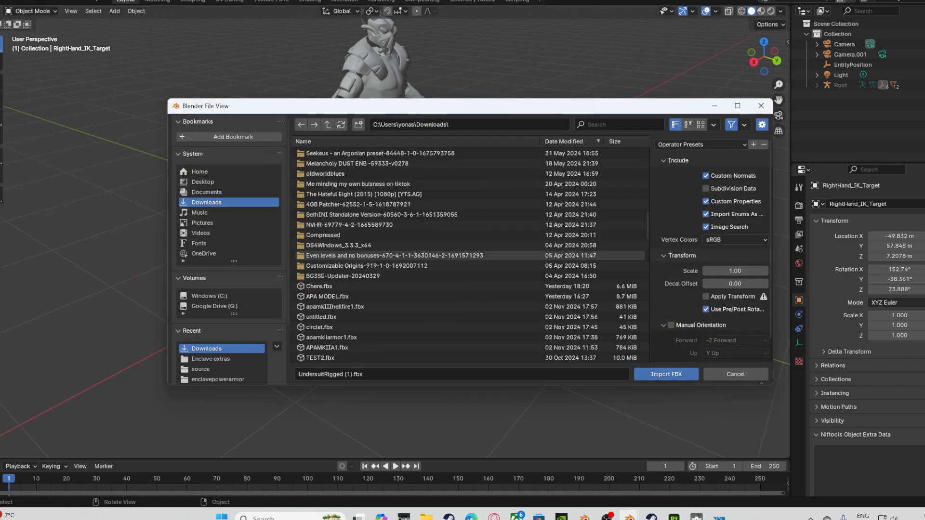
scroll(434, 255, down, 10)
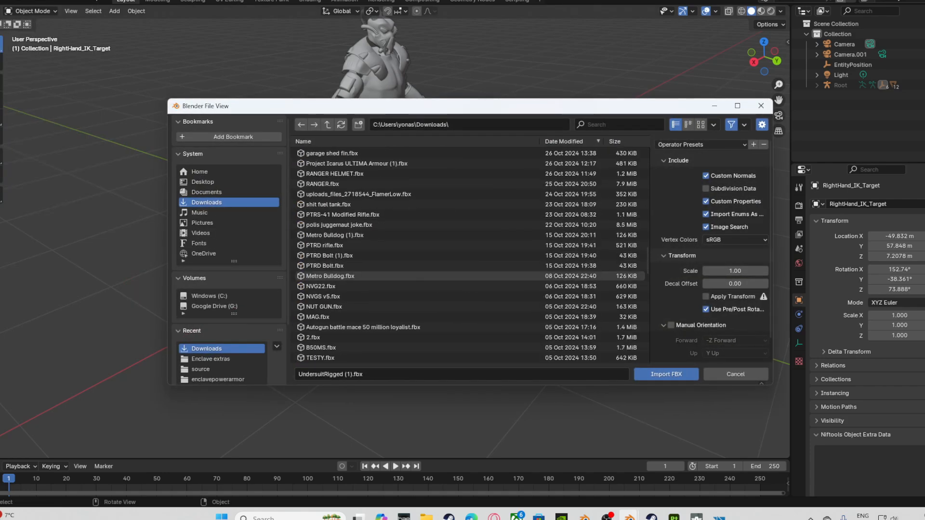
scroll(433, 255, up, 2)
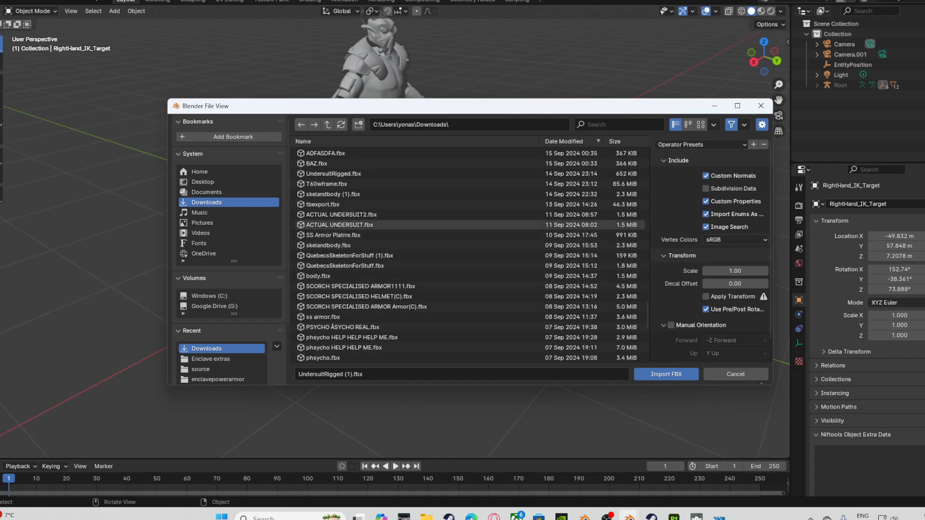
scroll(434, 276, up, 10)
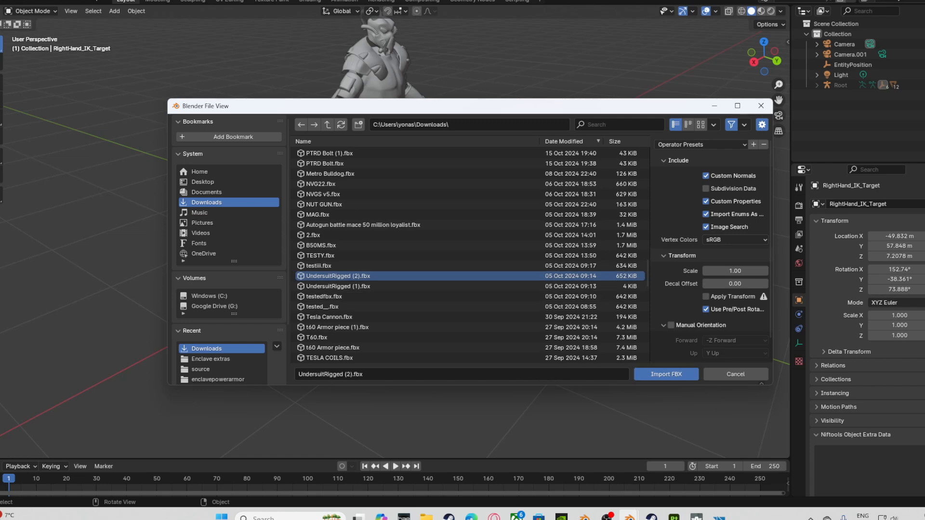
click(666, 375)
Hide the Root.001 armature that belongs to the imported undersuit.
middle_drag(386, 231, 381, 232)
shift+middle_drag(385, 193, 396, 312)
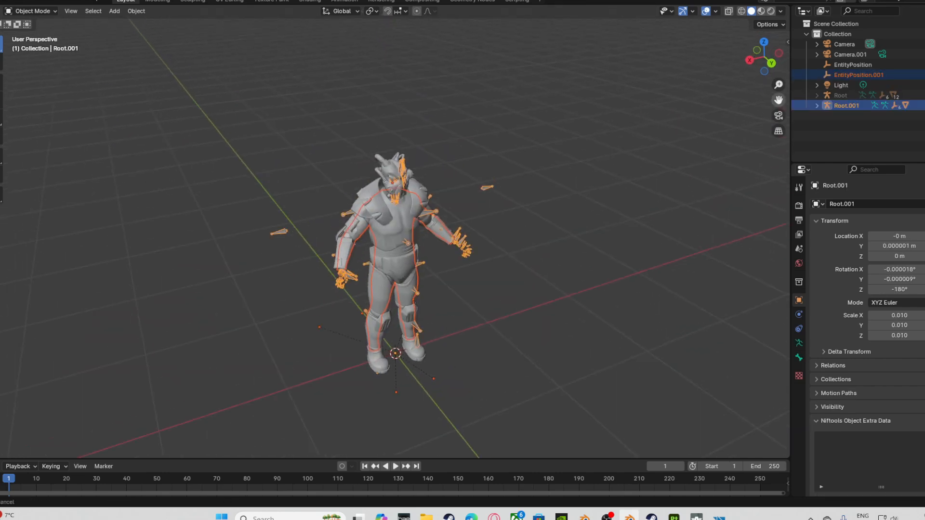
scroll(395, 238, up, 7)
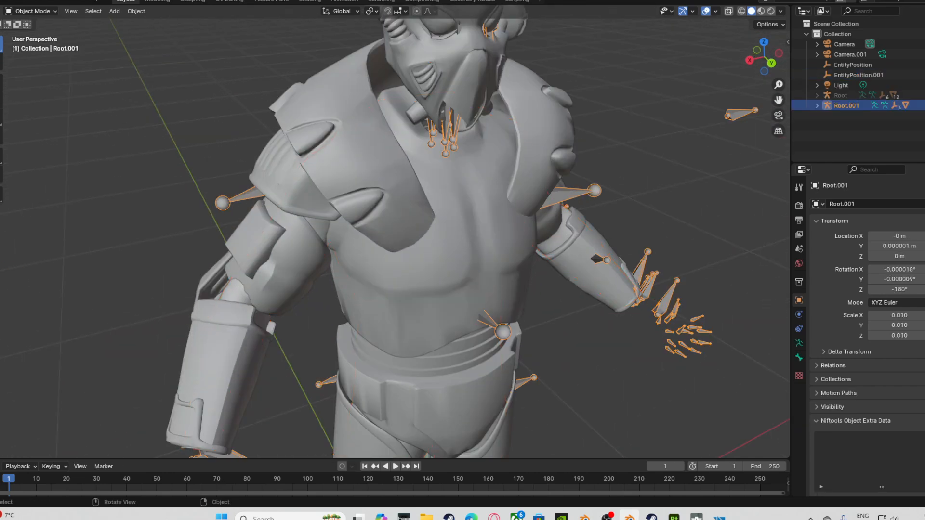
key(h)
mouse_move(395, 238)
middle_down()
mouse_move(381, 217)
mouse_move(426, 203)
mouse_move(381, 185)
mouse_move(400, 251)
middle_up()
Put the Undersuit mesh into Sculpt Mode and choose the Grab brush.
click(400, 251)
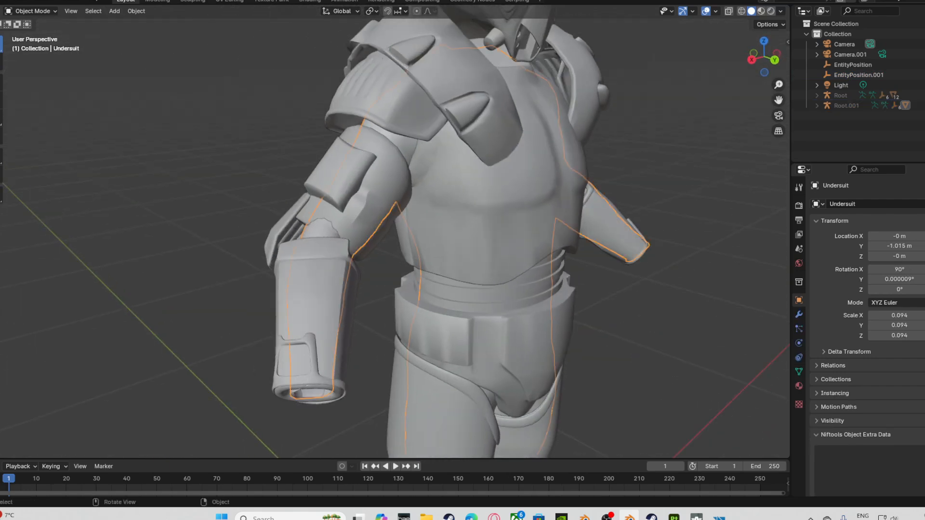
click(31, 10)
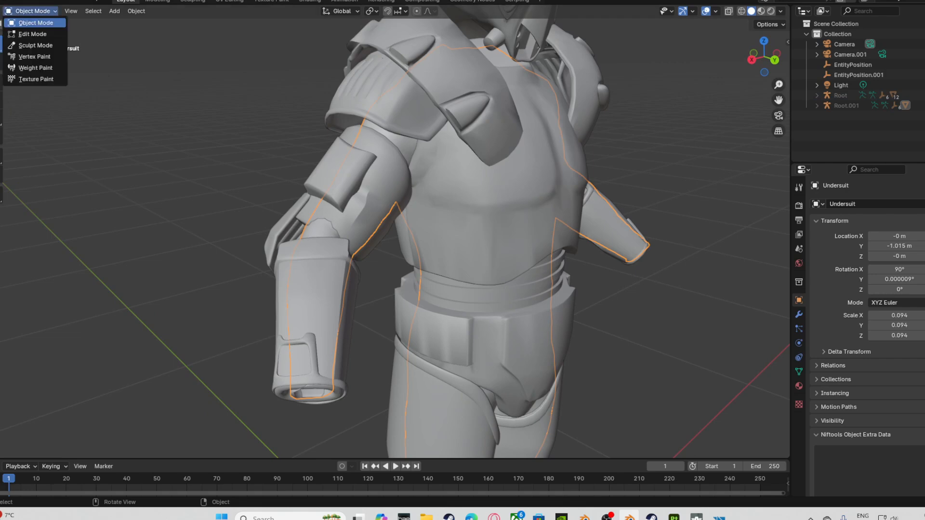
click(35, 45)
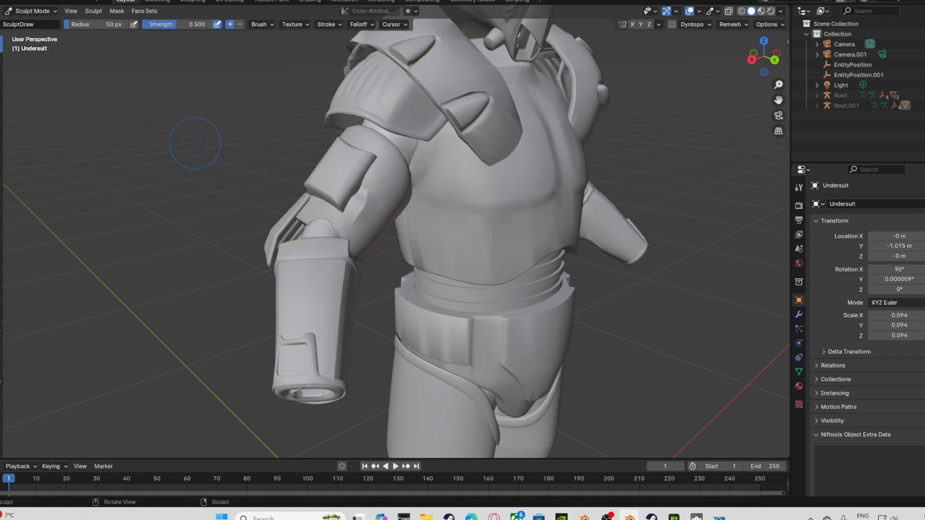
click(1, 312)
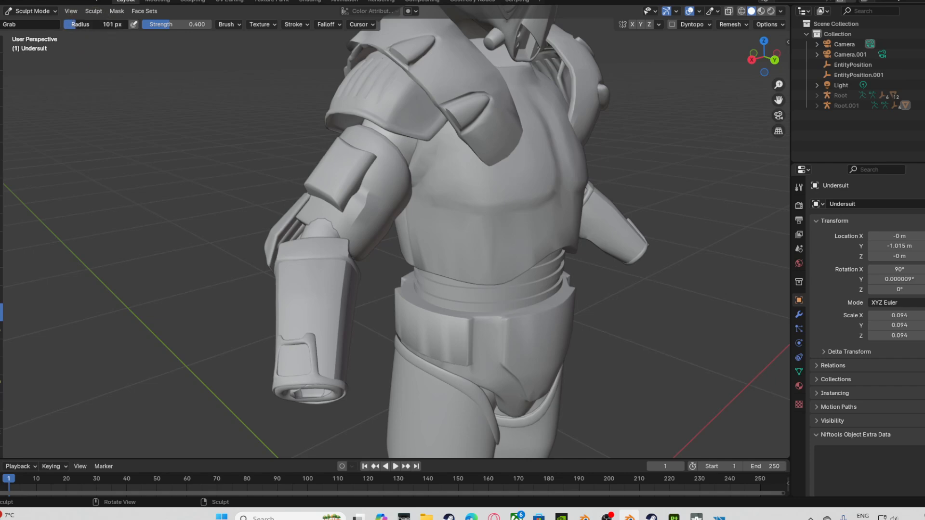
Inspect the undersuit around the elbows, forearms and upper arms from the front, side and back against the armour plates.
scroll(289, 250, up, 3)
scroll(266, 255, down, 8)
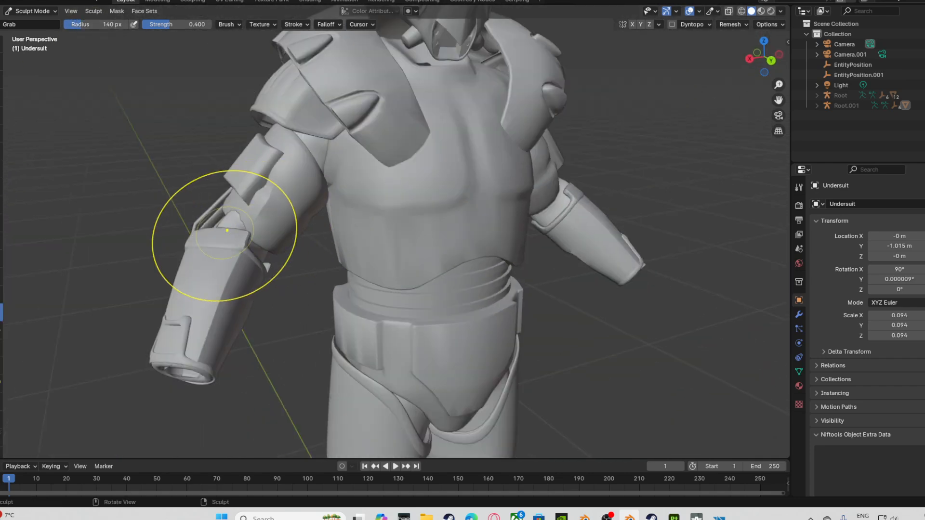
scroll(339, 241, down, 10)
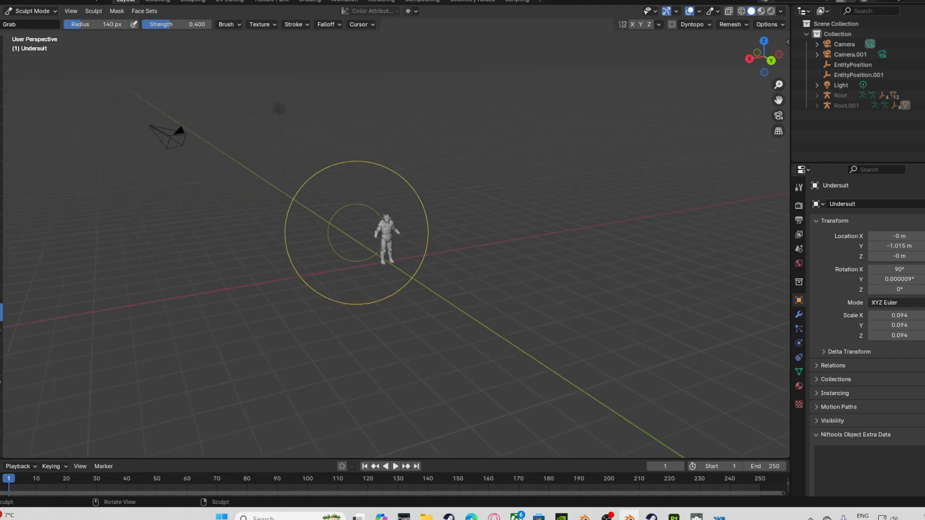
scroll(377, 229, up, 15)
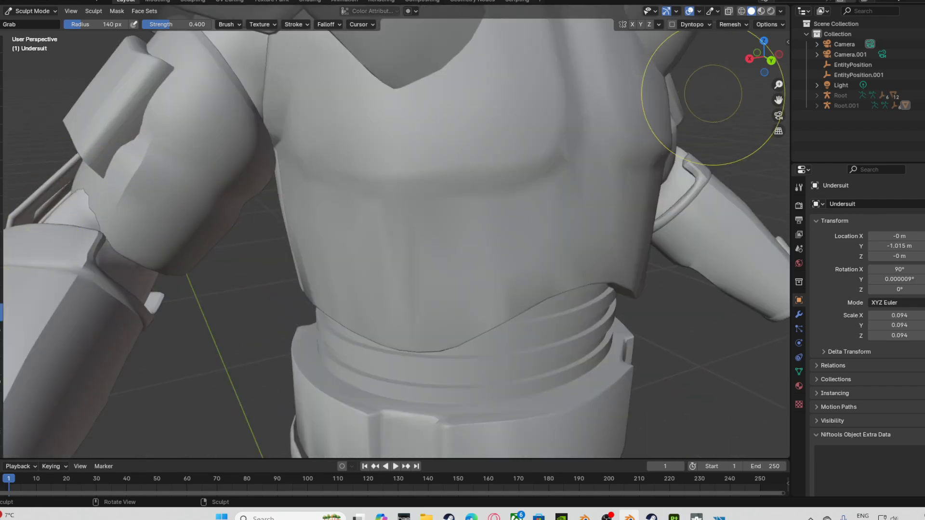
middle_drag(730, 97, 270, 207)
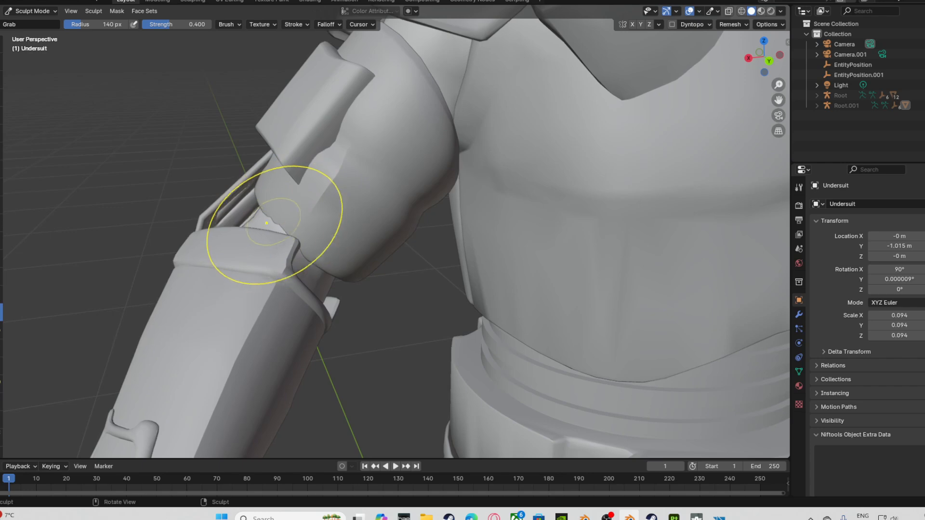
mouse_move(265, 245)
middle_down()
mouse_move(159, 66)
mouse_move(182, 76)
mouse_move(201, 112)
mouse_move(298, 153)
mouse_move(554, 180)
mouse_move(751, 101)
mouse_move(754, 108)
mouse_move(766, 94)
middle_up()
scroll(159, 67, down, 6)
scroll(386, 110, up, 4)
middle_drag(386, 110, 462, 128)
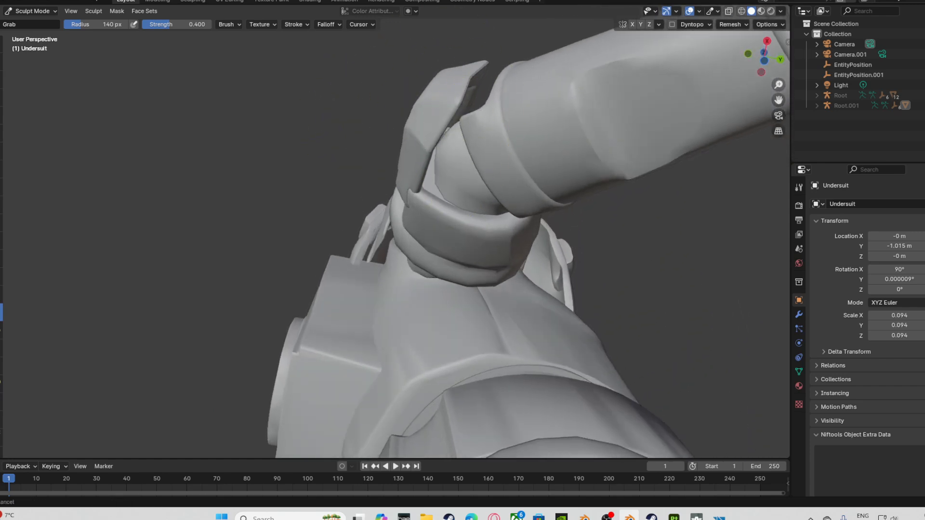
middle_drag(461, 160, 423, 210)
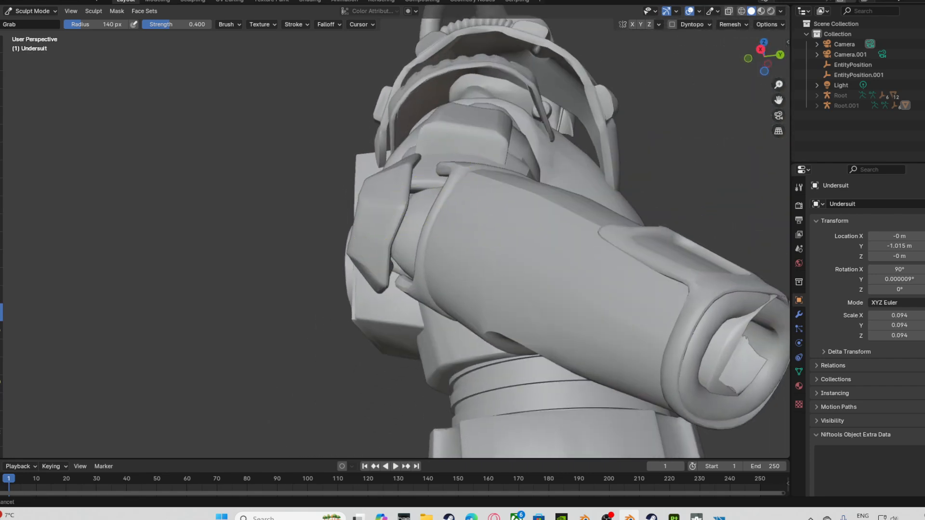
mouse_move(485, 139)
middle_down()
mouse_move(420, 179)
mouse_move(348, 170)
mouse_move(343, 131)
mouse_move(367, 159)
mouse_move(476, 140)
middle_up()
scroll(387, 175, down, 5)
middle_drag(424, 203, 361, 213)
scroll(412, 212, up, 5)
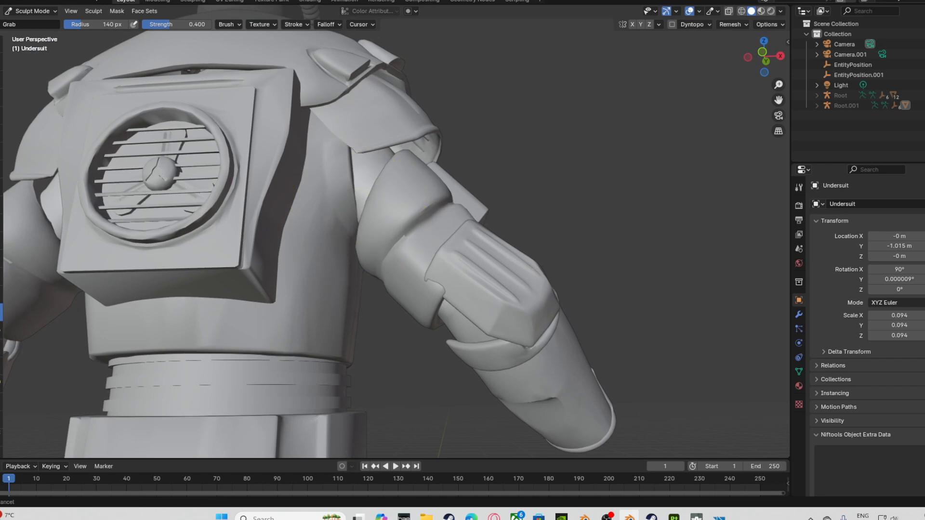
middle_drag(365, 210, 579, 61)
scroll(216, 217, down, 4)
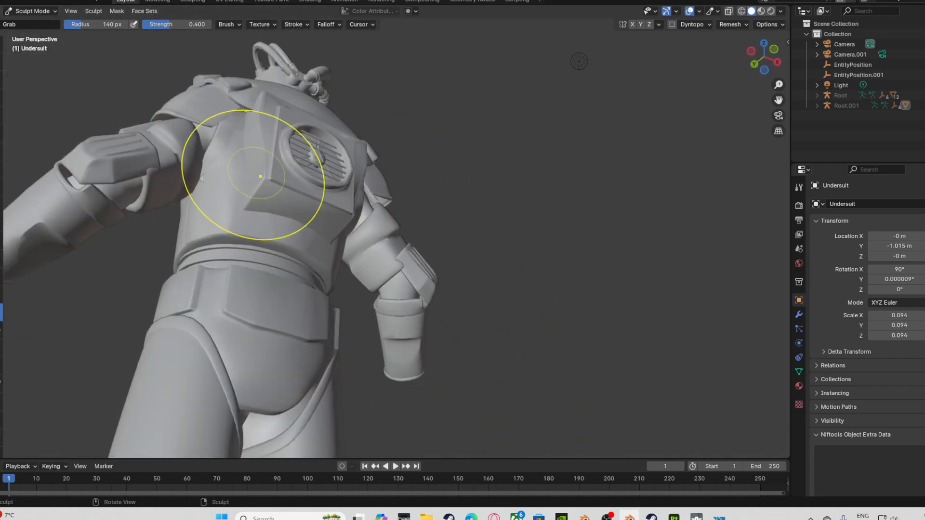
Grab the undersuit behind the left upper arm and near the armpit to tuck it beneath the armour.
middle_drag(258, 186, 547, 164)
drag(767, 60, 749, 65)
scroll(378, 239, up, 8)
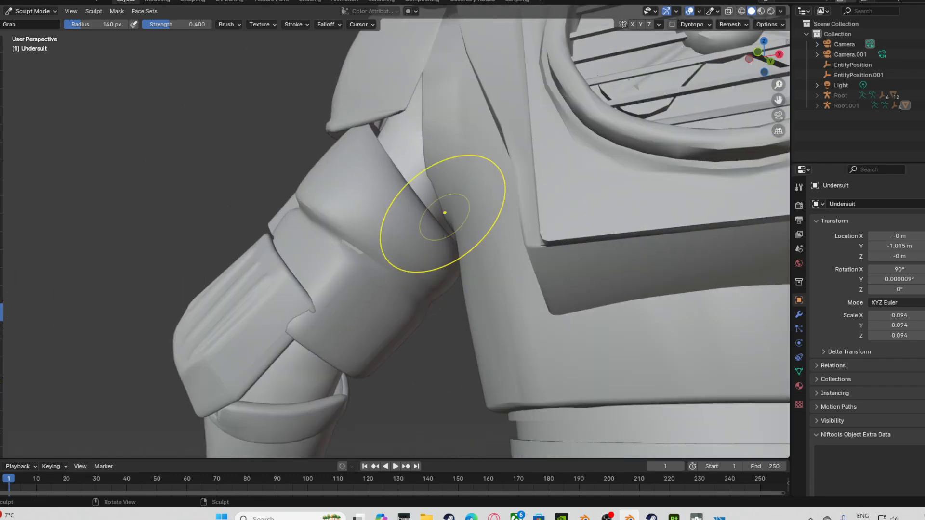
drag(436, 198, 428, 193)
middle_drag(428, 193, 455, 219)
drag(478, 263, 469, 259)
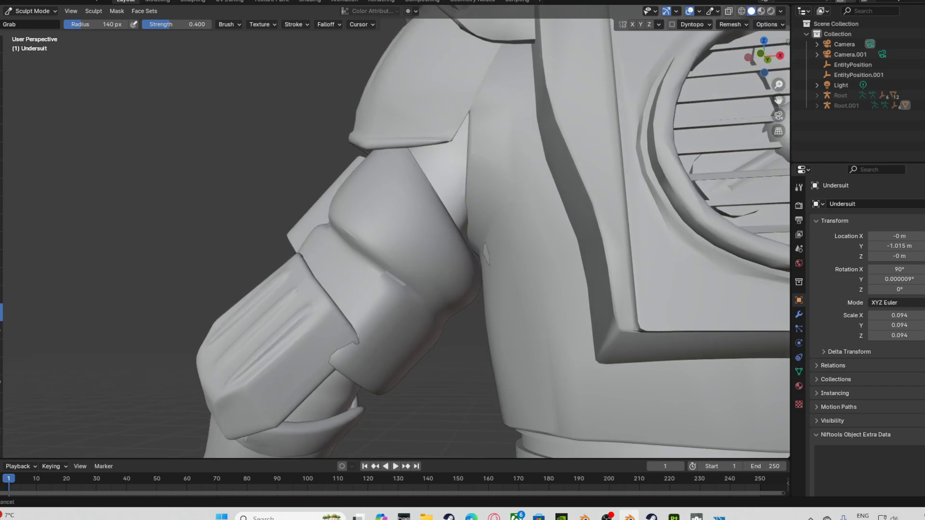
Nudge the undersuit at the left elbow gap, between the upper-arm and forearm armour.
scroll(469, 230, down, 10)
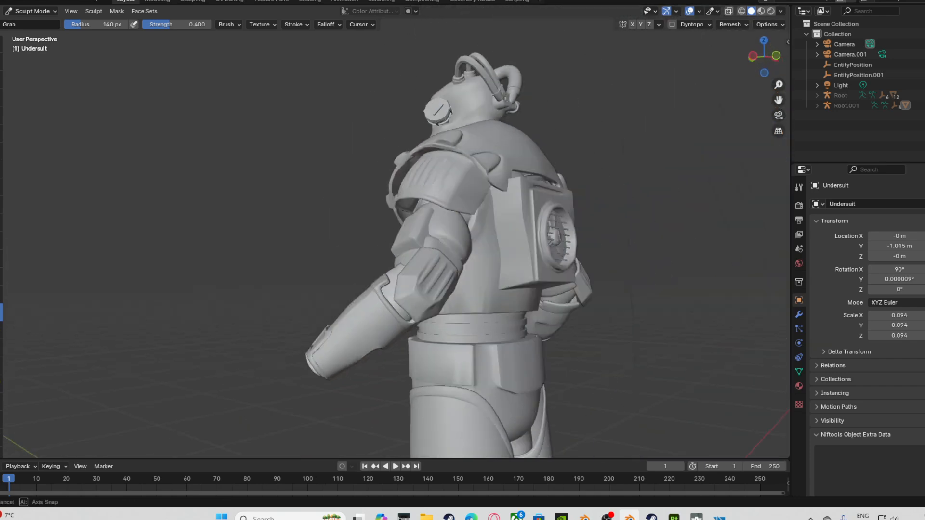
mouse_move(469, 231)
middle_down()
mouse_move(513, 292)
mouse_move(474, 309)
middle_up()
scroll(512, 292, up, 4)
drag(461, 342, 457, 346)
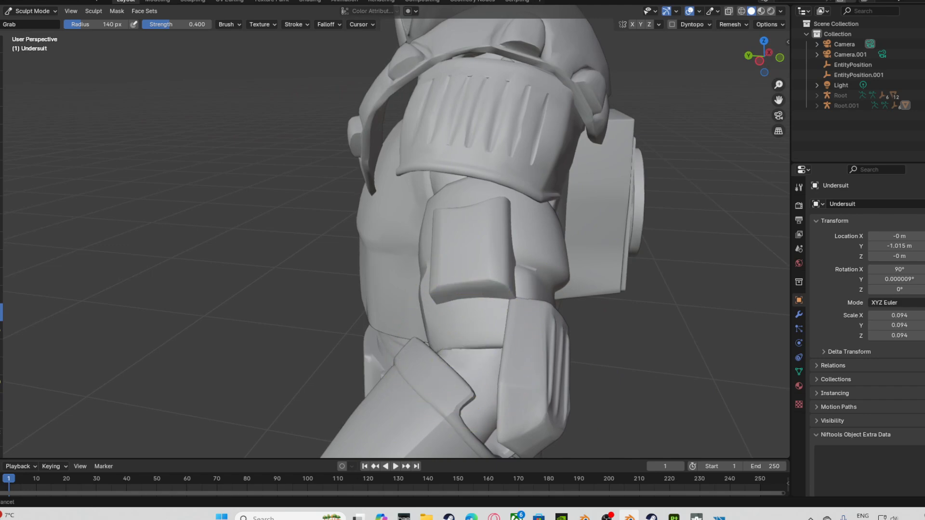
scroll(498, 302, down, 4)
middle_drag(482, 309, 497, 302)
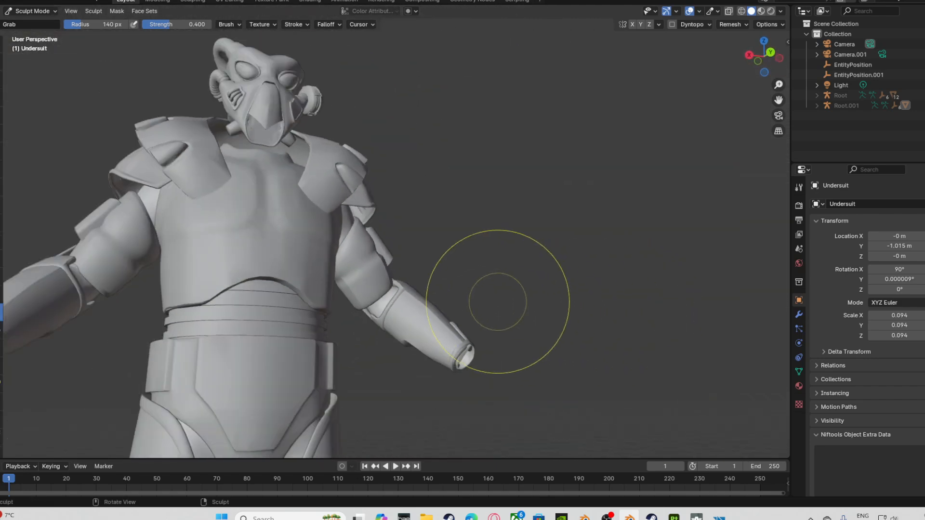
Grab the undersuit at the outer side of the left knee to fit it between the thigh and shin armour.
middle_drag(523, 146, 532, 173)
drag(778, 100, 777, 13)
mouse_move(308, 217)
middle_down()
mouse_move(428, 221)
mouse_move(425, 213)
middle_up()
scroll(428, 220, up, 1)
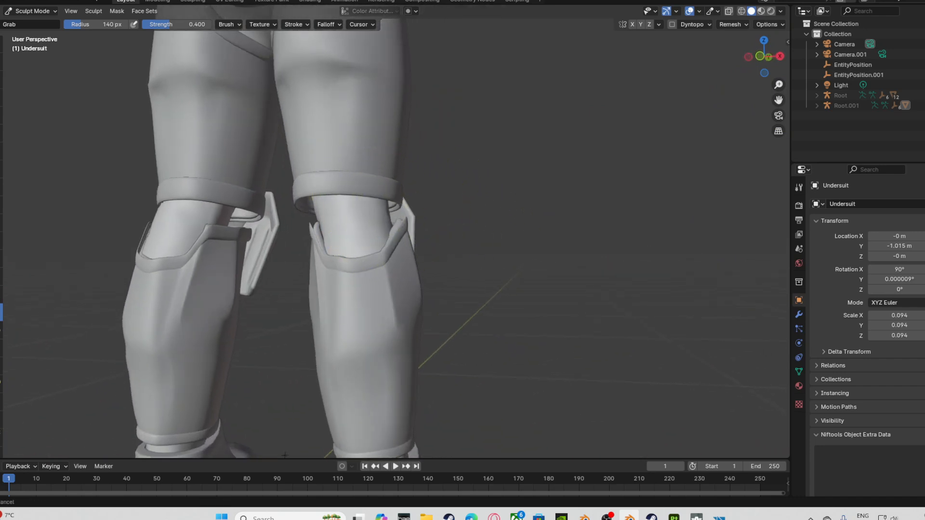
mouse_move(347, 217)
middle_down()
mouse_move(443, 220)
mouse_move(473, 233)
mouse_move(295, 253)
middle_up()
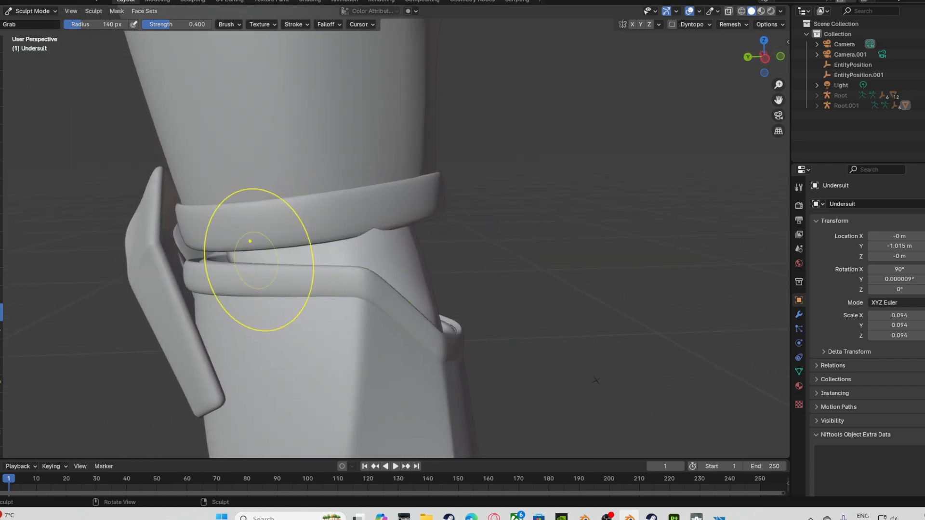
scroll(289, 247, down, 5)
scroll(334, 243, up, 3)
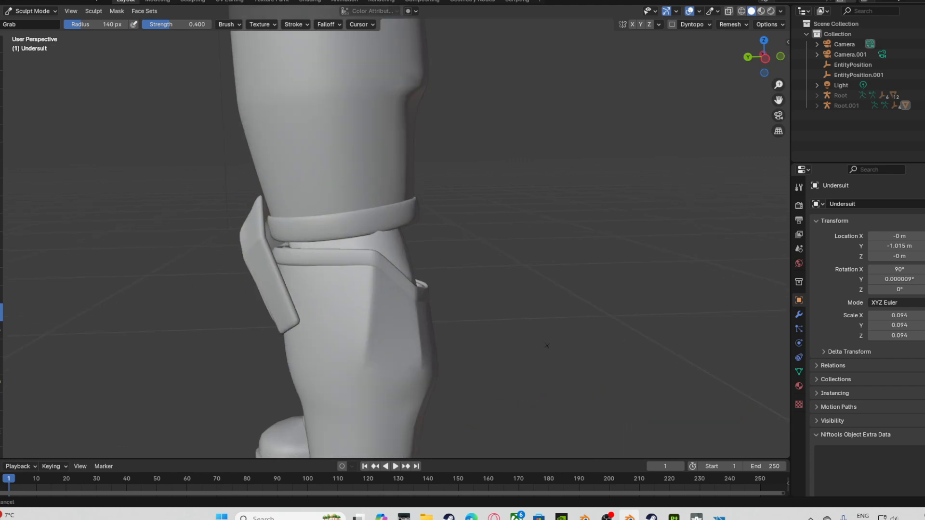
drag(283, 253, 286, 255)
Grab the undersuit at the outer side of the right knee to fit it between the leg armour pieces.
scroll(285, 255, down, 4)
middle_drag(286, 255, 466, 257)
scroll(472, 244, up, 4)
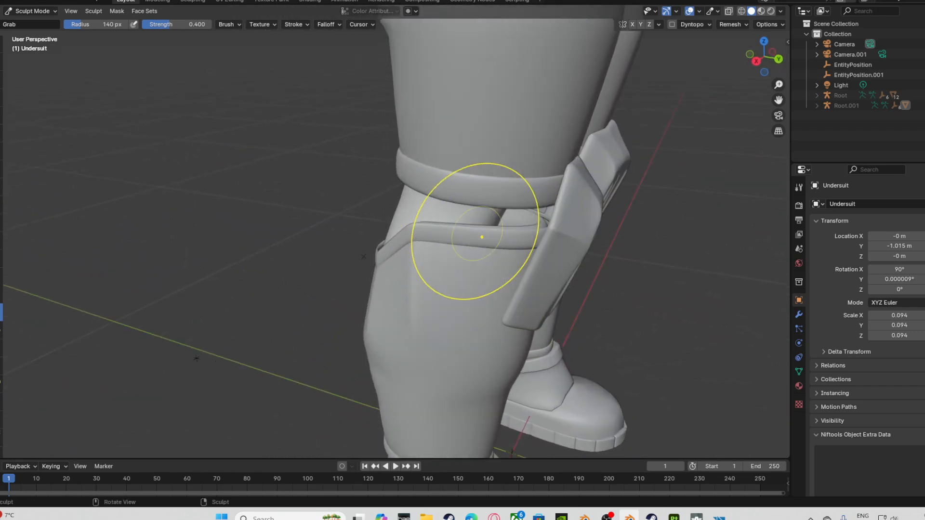
mouse_move(481, 237)
mouse_down()
mouse_move(491, 213)
mouse_move(530, 226)
mouse_move(466, 222)
mouse_move(502, 237)
mouse_up()
scroll(515, 224, down, 2)
scroll(506, 238, down, 3)
Adjust the undersuit at the back of the right knee with small Grab strokes just above the shin armour.
mouse_move(510, 239)
middle_down()
mouse_move(245, 238)
mouse_move(284, 178)
middle_up()
scroll(329, 206, up, 4)
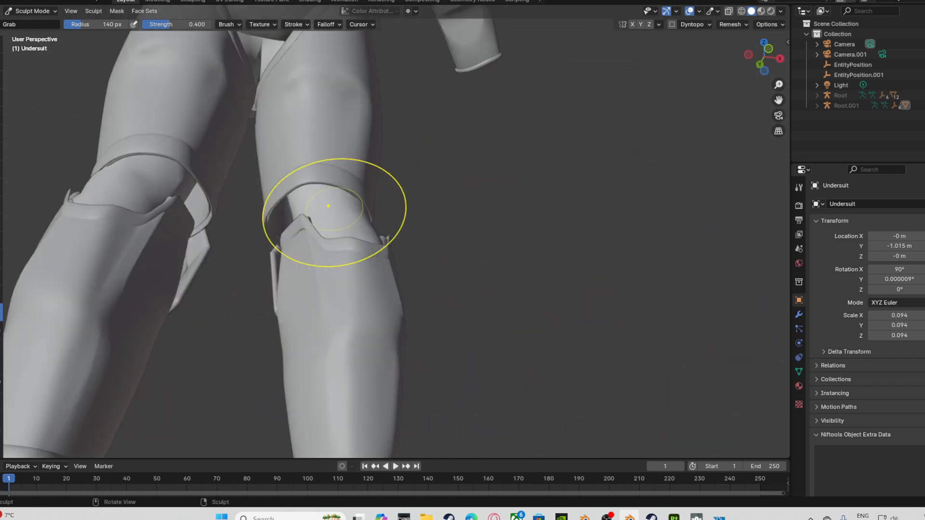
middle_drag(329, 206, 346, 195)
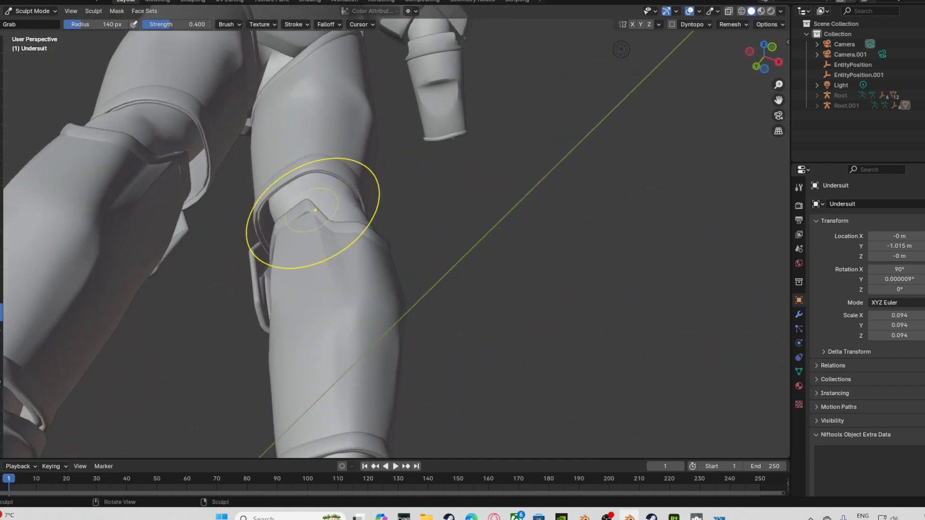
drag(277, 217, 278, 217)
mouse_move(247, 215)
middle_down()
mouse_move(221, 238)
mouse_move(260, 188)
middle_up()
drag(266, 186, 272, 186)
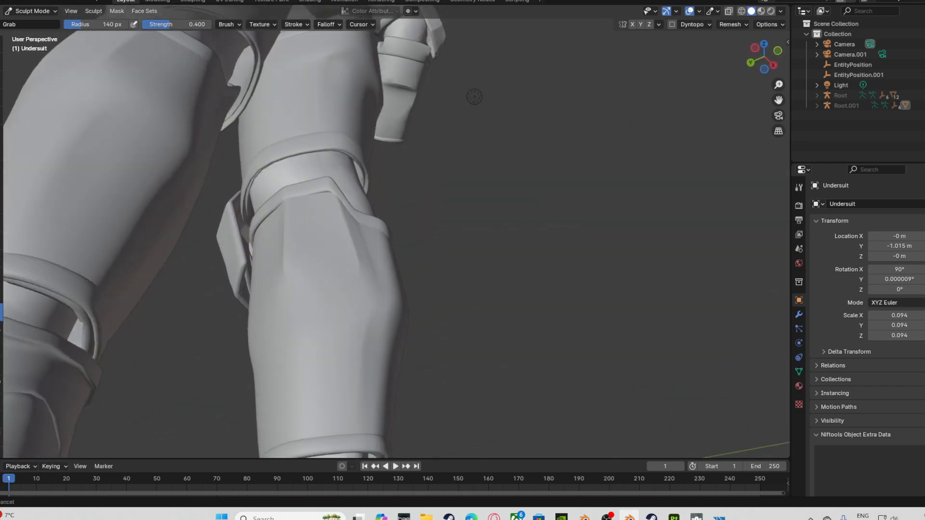
middle_drag(474, 96, 320, 186)
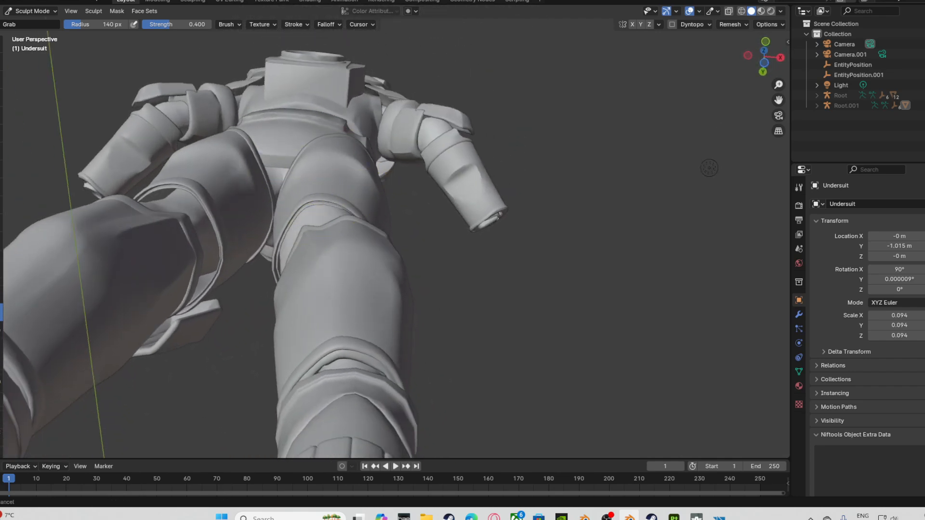
mouse_move(708, 167)
middle_down()
mouse_move(674, 193)
mouse_move(705, 78)
mouse_move(668, 216)
middle_up()
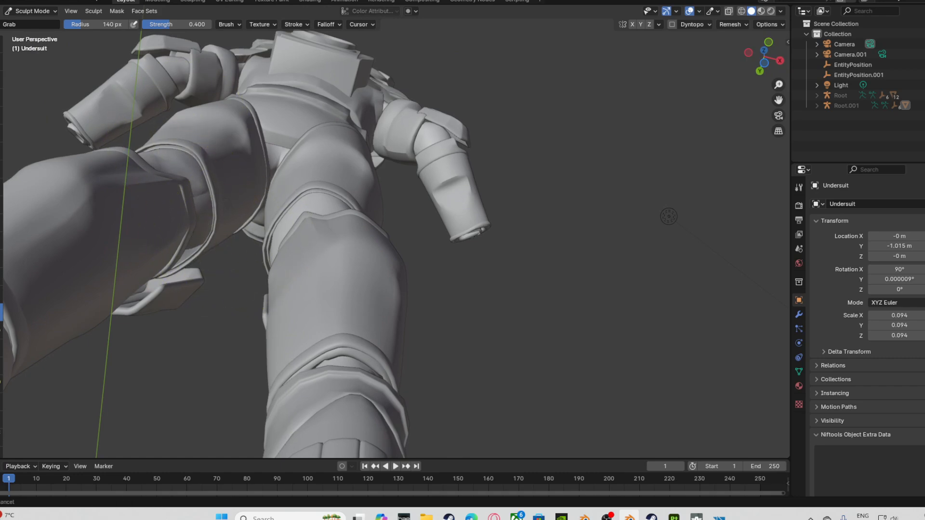
middle_drag(669, 217, 708, 159)
mouse_move(307, 222)
middle_down()
mouse_move(306, 192)
mouse_move(495, 186)
middle_up()
Grab the undersuit on both sides of the neck to fit it under the collar of the chest armour.
scroll(307, 191, down, 4)
middle_drag(752, 96, 496, 196)
scroll(496, 196, up, 5)
scroll(350, 339, down, 5)
middle_drag(350, 339, 359, 331)
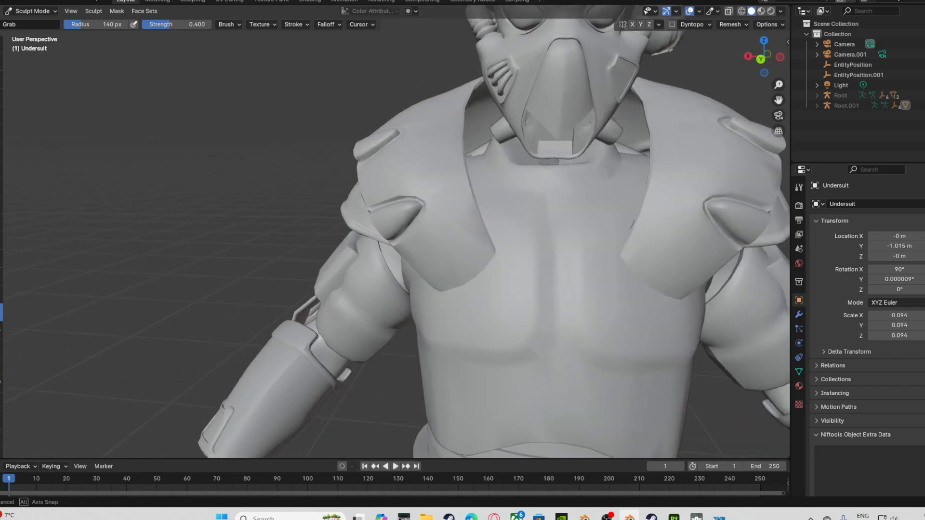
scroll(361, 331, up, 3)
drag(453, 204, 446, 197)
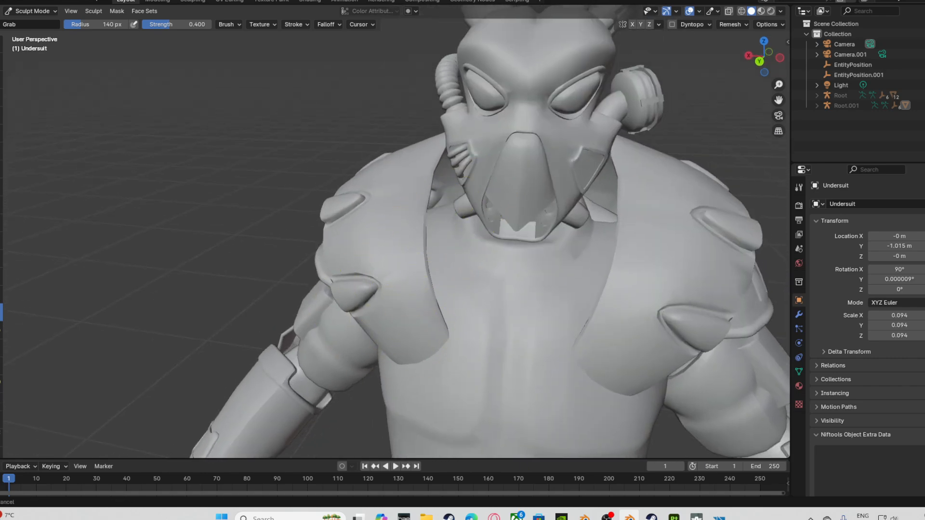
drag(599, 208, 599, 201)
mouse_move(482, 296)
middle_down()
mouse_move(385, 282)
mouse_move(434, 274)
middle_up()
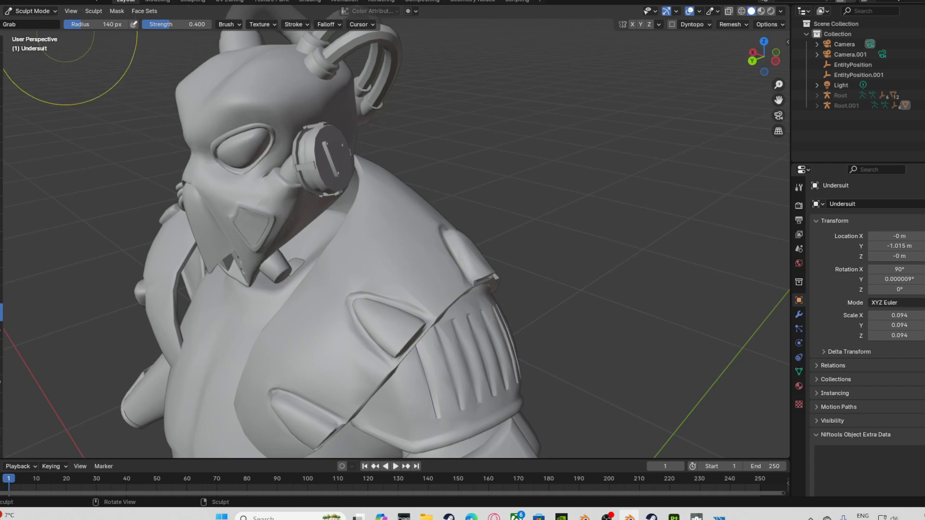
click(8, 1)
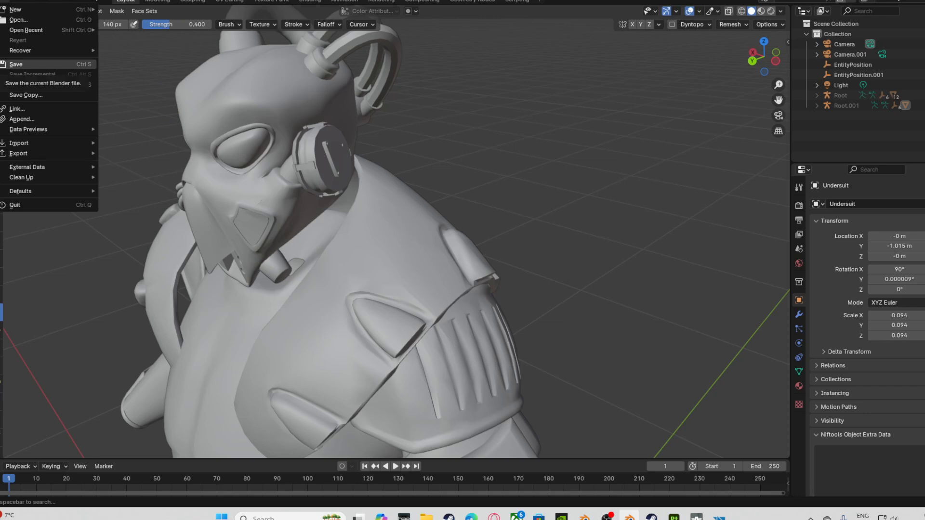
click(19, 64)
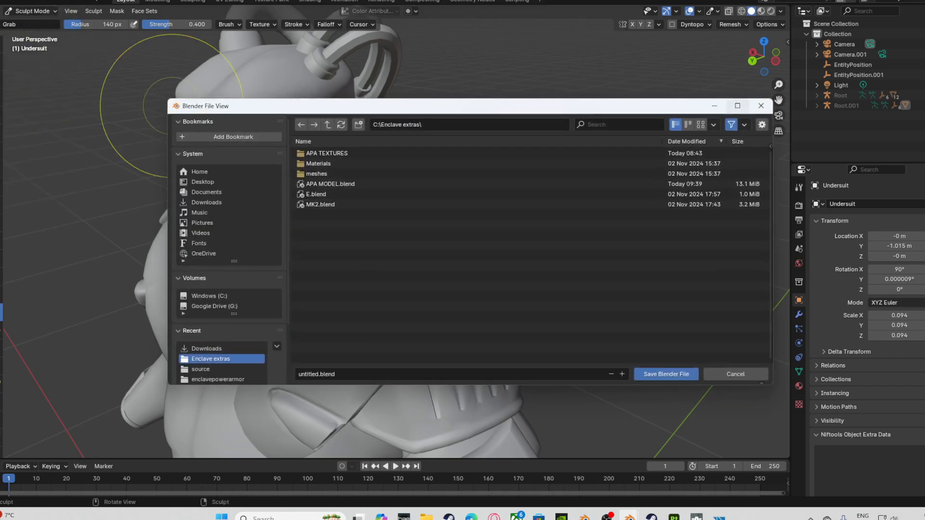
click(761, 106)
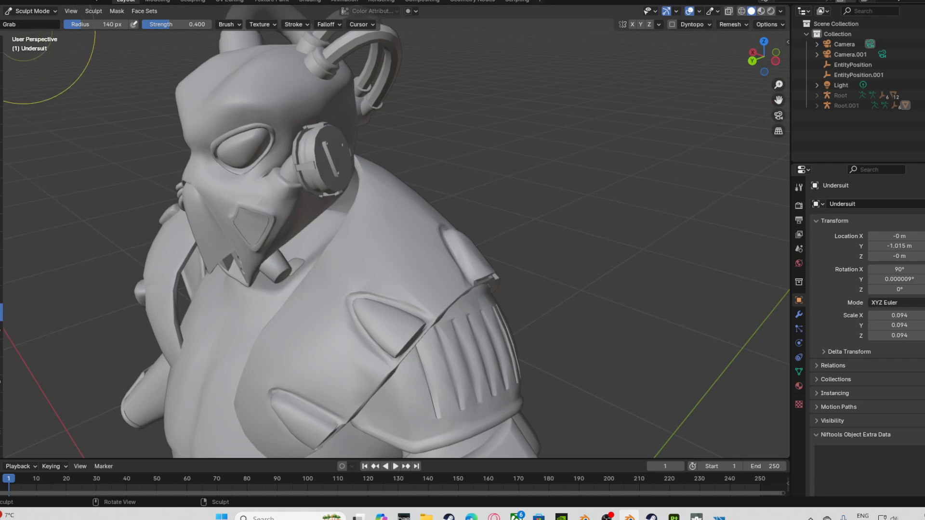
Return to Object Mode and hide the helmet.
click(31, 11)
click(24, 18)
scroll(395, 236, down, 6)
middle_drag(395, 236, 421, 230)
scroll(395, 236, up, 6)
click(413, 208)
scroll(395, 236, down, 5)
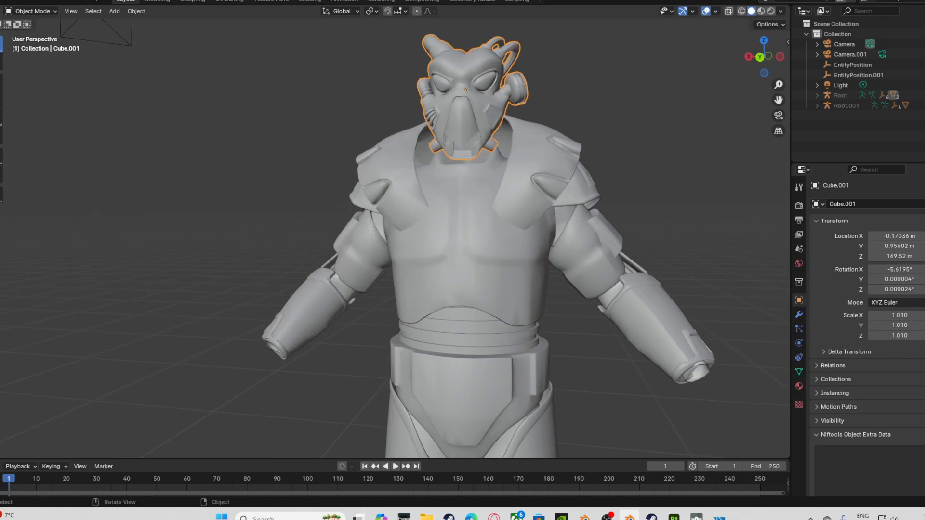
scroll(395, 236, down, 4)
middle_drag(422, 231, 448, 232)
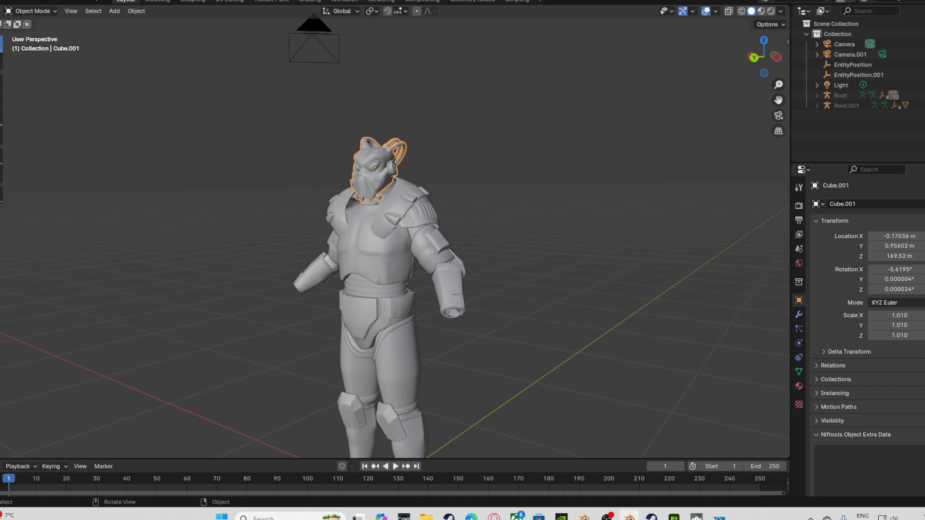
key(h)
Hide the chest and shoulder armour to expose the undersuit's torso.
middle_drag(448, 231, 424, 214)
scroll(414, 232, up, 3)
click(412, 235)
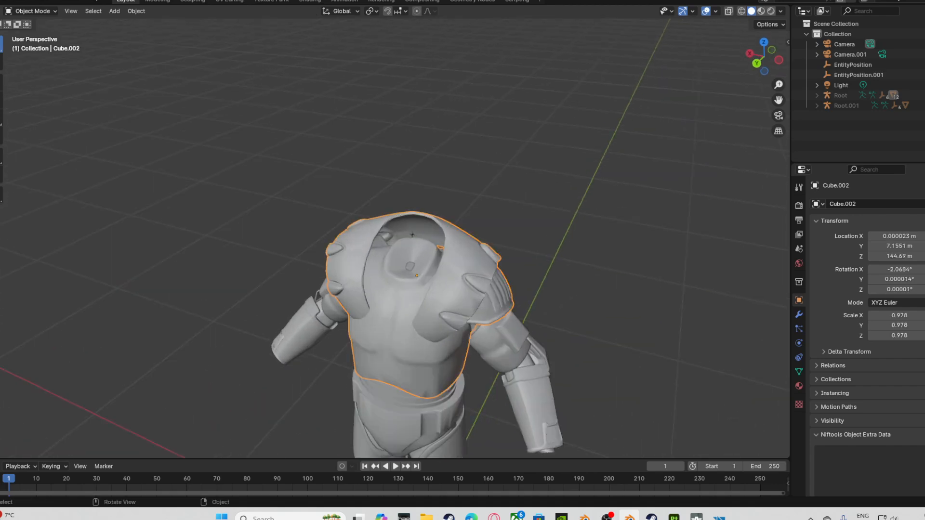
key(h)
middle_drag(412, 235, 502, 194)
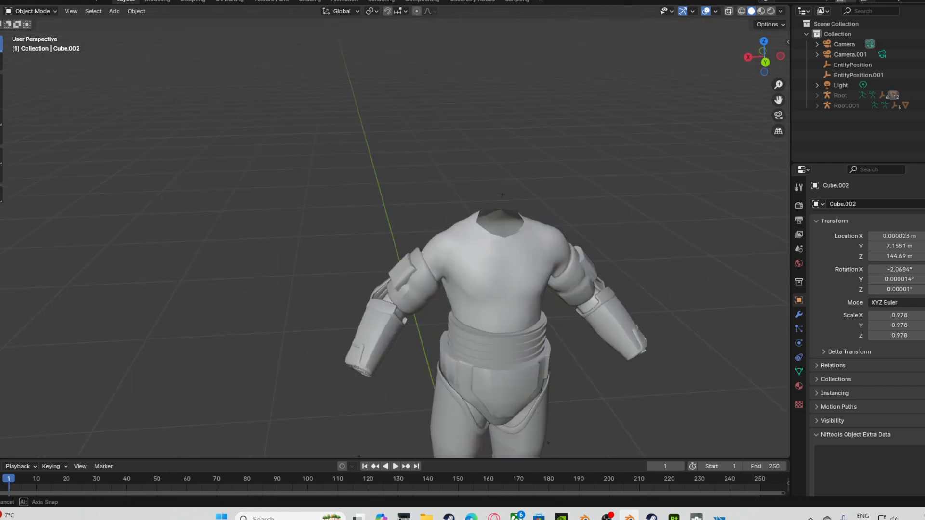
Hide the upper-arm and forearm armour on the right arm.
click(409, 270)
key(h)
click(381, 332)
key(h)
middle_drag(381, 332, 491, 133)
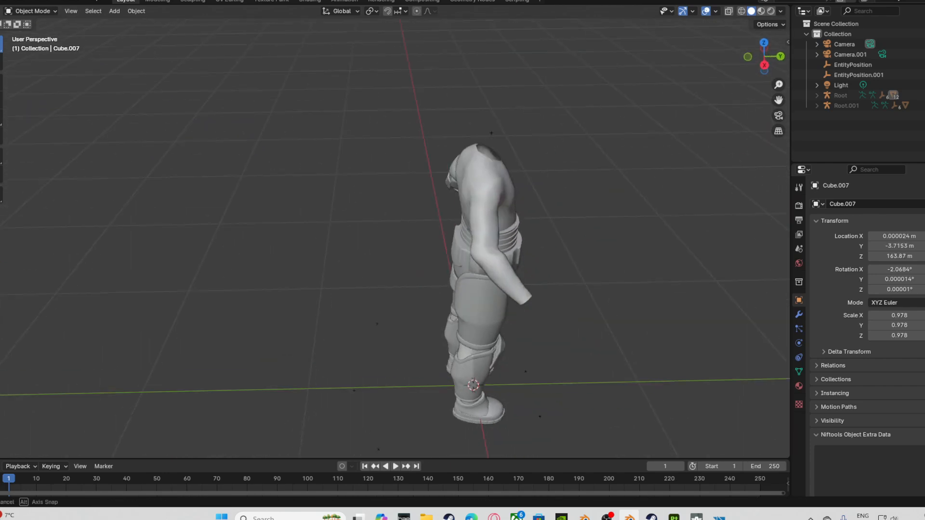
Hide the waist armour and the right thigh armour around the undersuit.
middle_drag(546, 313, 499, 349)
click(499, 349)
key(h)
click(520, 294)
key(h)
middle_drag(520, 294, 469, 255)
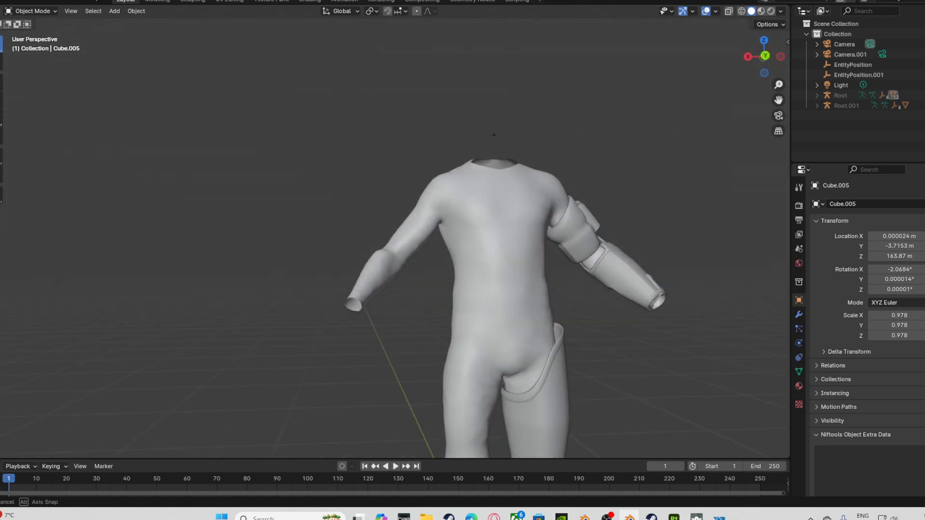
Hide the remaining leg armour and the boots around the undersuit's lower legs.
middle_drag(494, 135, 433, 154)
click(338, 318)
middle_drag(337, 318, 183, 60)
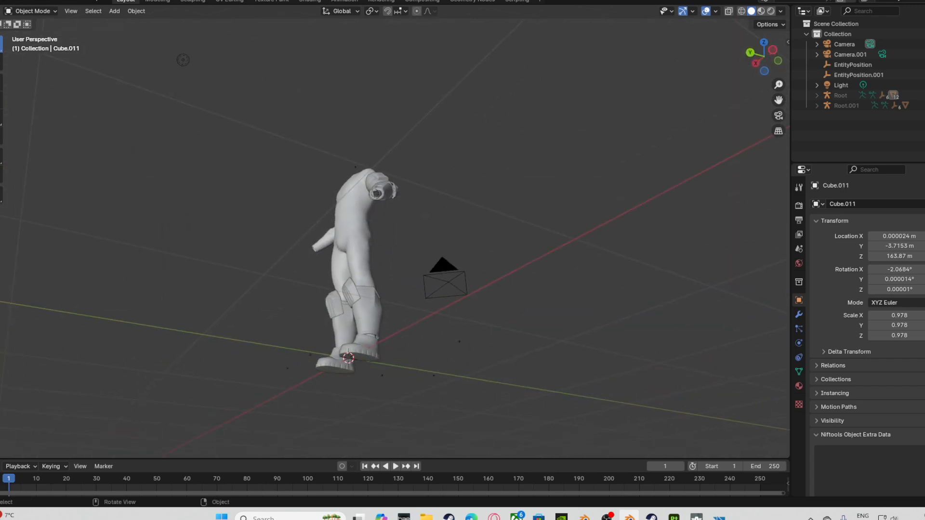
click(363, 318)
key(h)
scroll(361, 320, up, 4)
click(296, 386)
key(h)
middle_drag(296, 385, 431, 391)
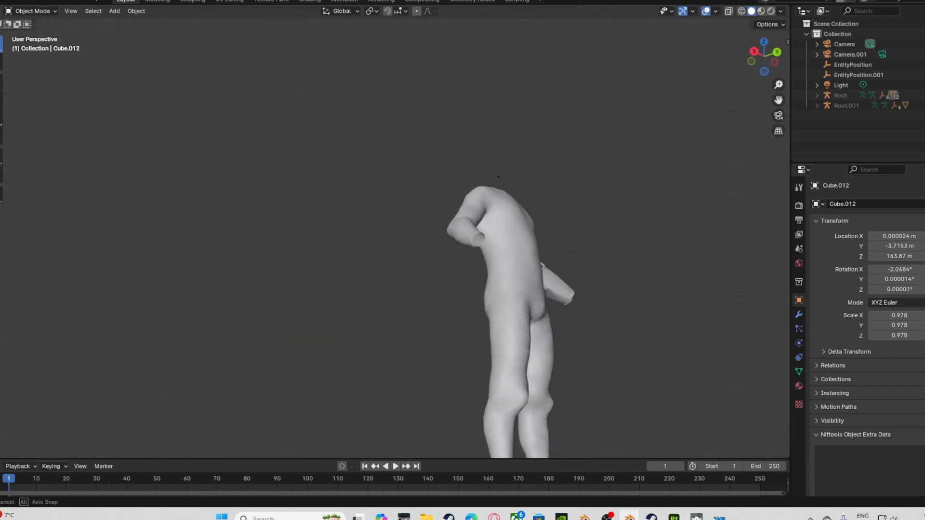
Hide the remaining left-arm armour, undoing the accidental hiding of the undersuit so only the bodysuit stays displayed.
middle_drag(498, 177, 371, 190)
click(486, 266)
key(h)
click(510, 294)
key(h)
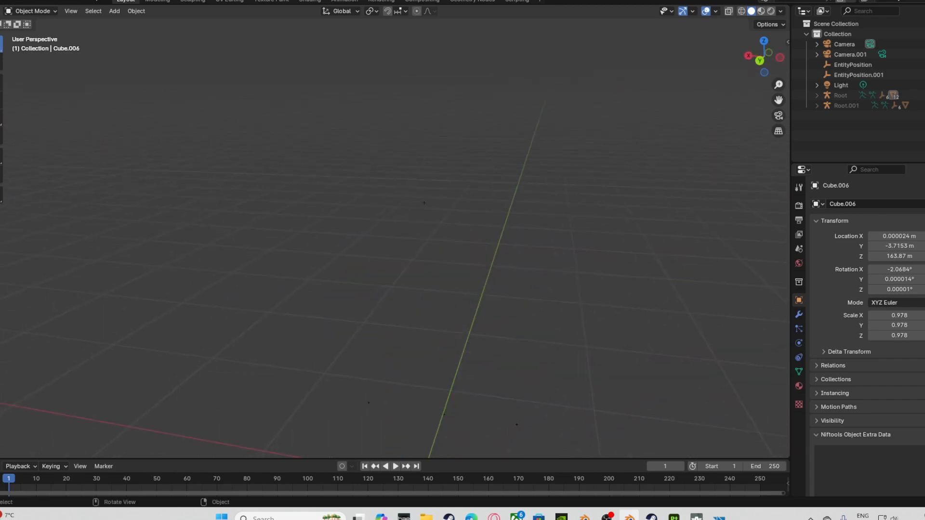
key(ctrl+z)
key(ctrl+z)
key(h)
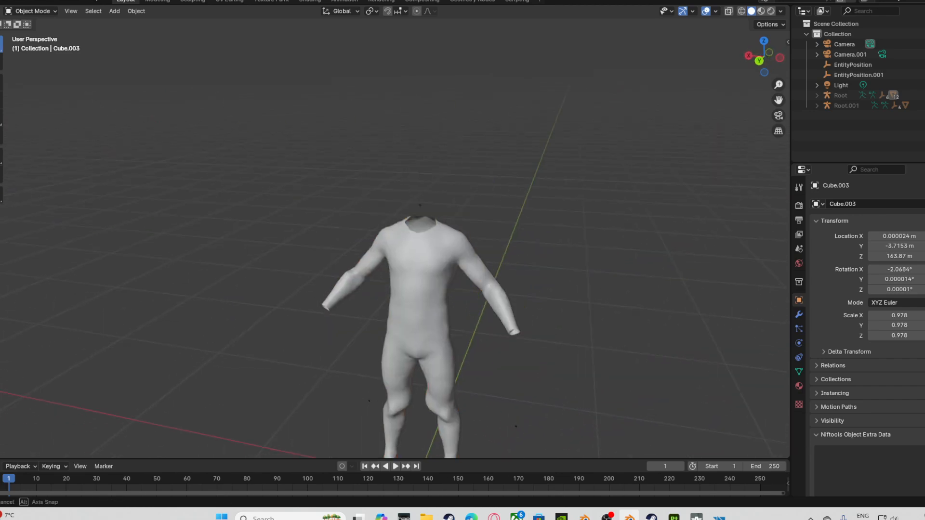
Unhide the hidden Root.001 armature over the undersuit and select it.
middle_drag(423, 202, 307, 161)
scroll(256, 114, up, 3)
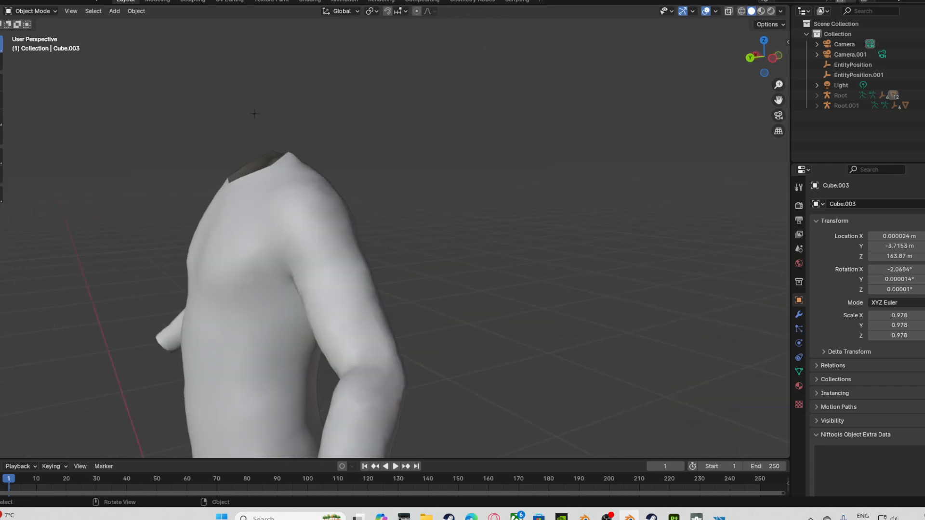
middle_drag(255, 114, 416, 118)
click(871, 95)
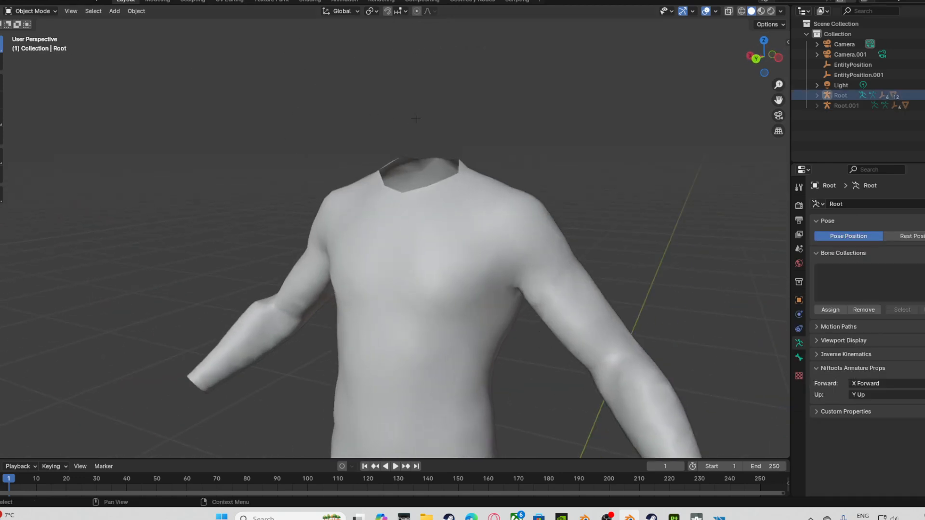
key(alt+h)
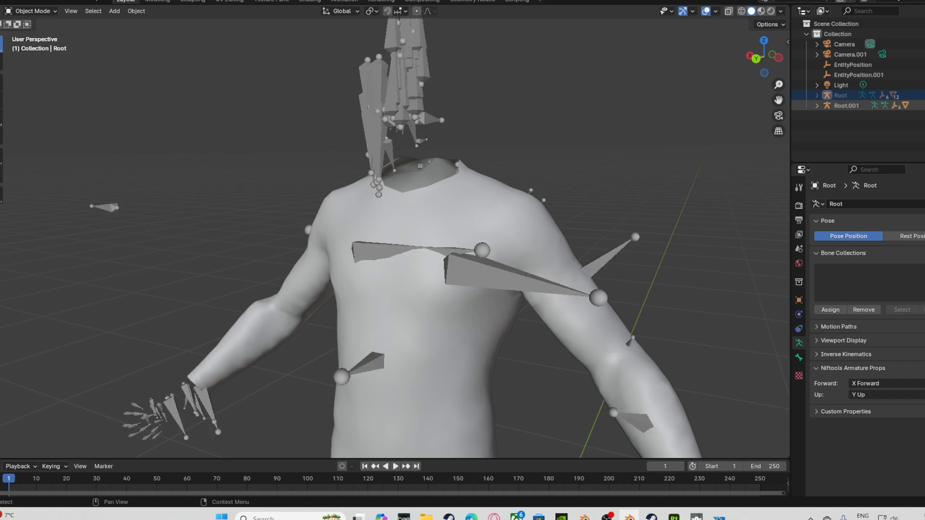
click(846, 105)
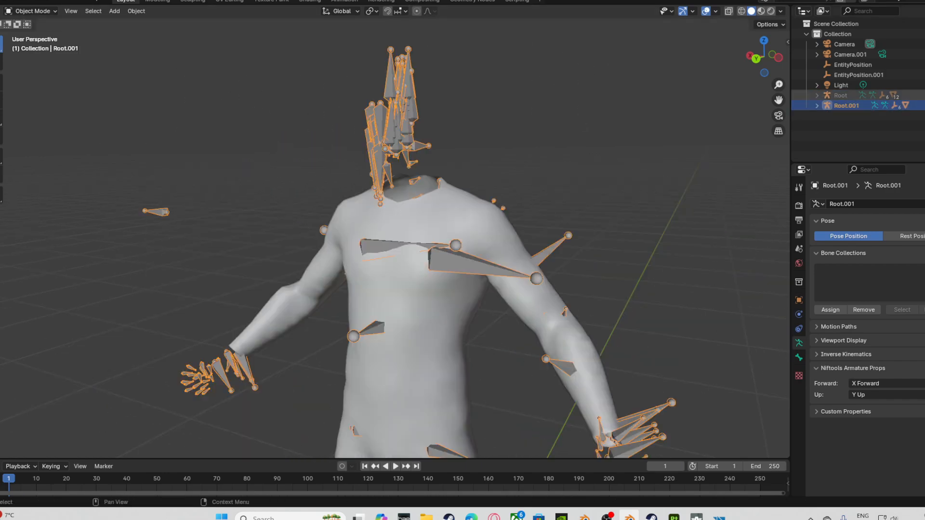
Delete the Root armature together with EntityPosition, Camera and Camera.001.
click(847, 95)
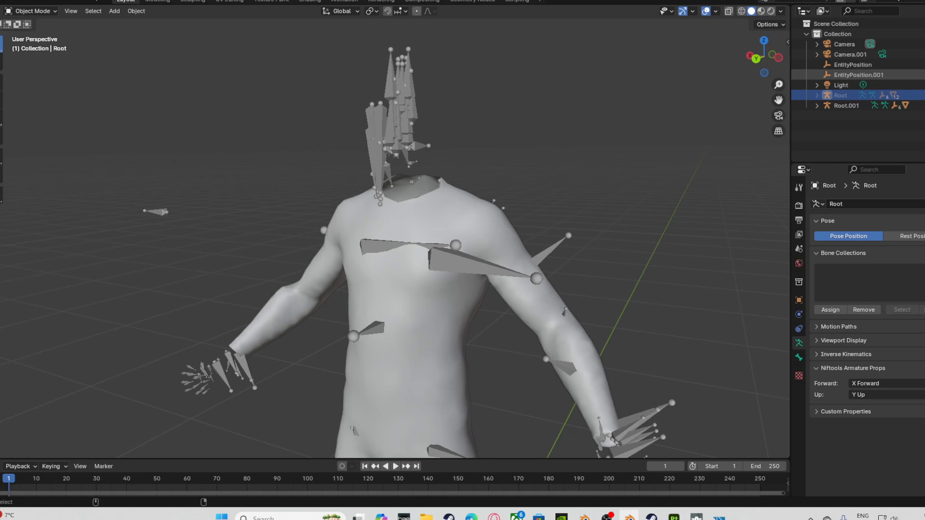
ctrl+click(853, 64)
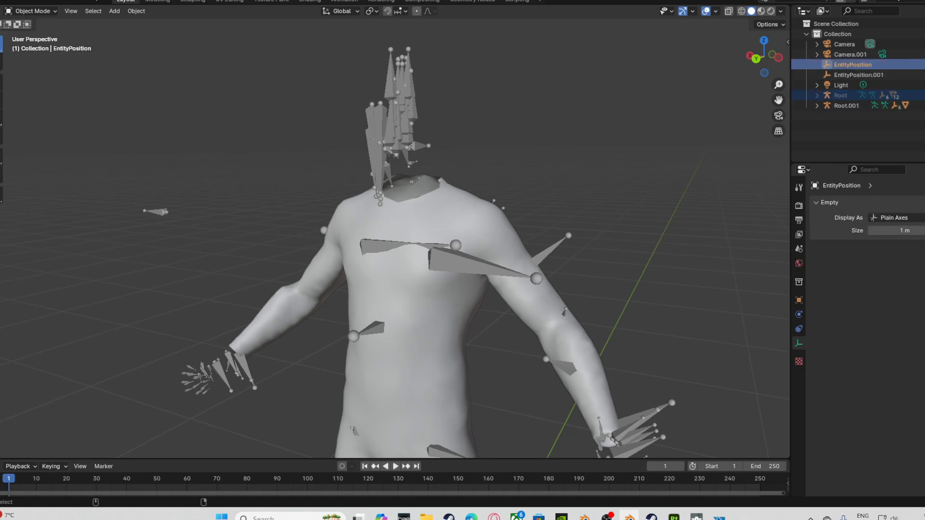
ctrl+click(851, 55)
ctrl+click(845, 44)
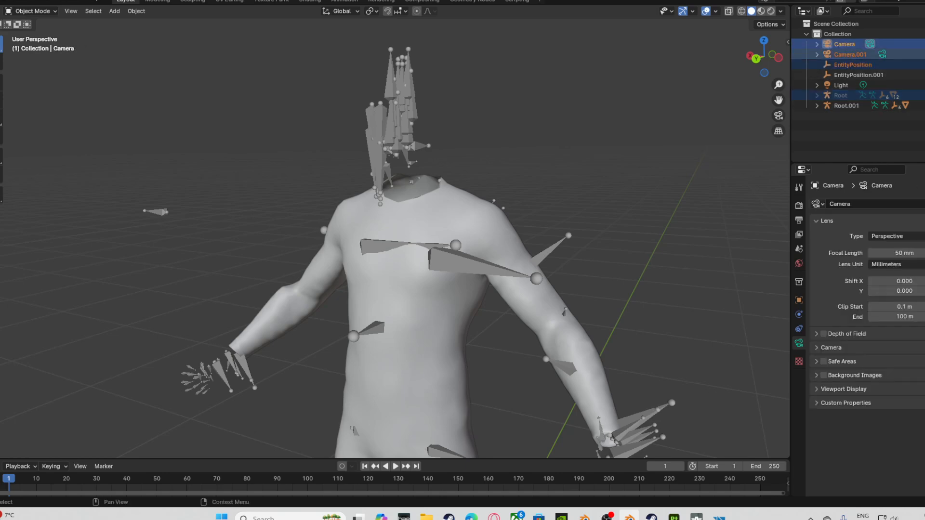
right_click(848, 54)
click(797, 52)
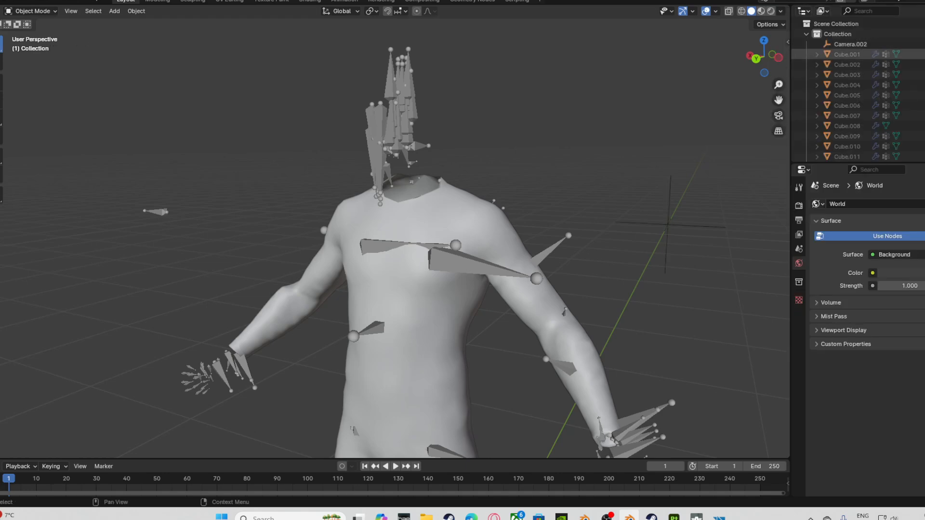
Try to select the leftover objects from Cube.001 down to LeftHand_IK_Target.
scroll(847, 54, down, 3)
scroll(848, 54, up, 3)
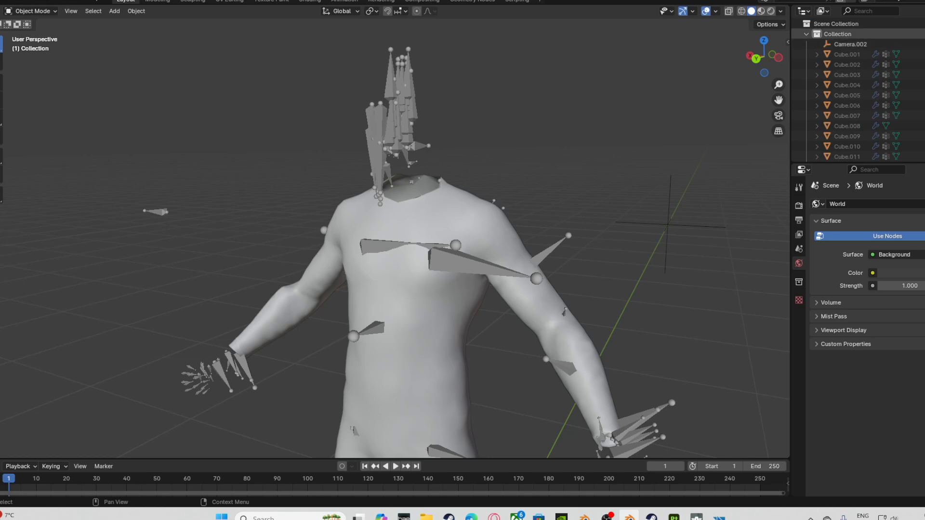
click(847, 55)
scroll(847, 55, down, 4)
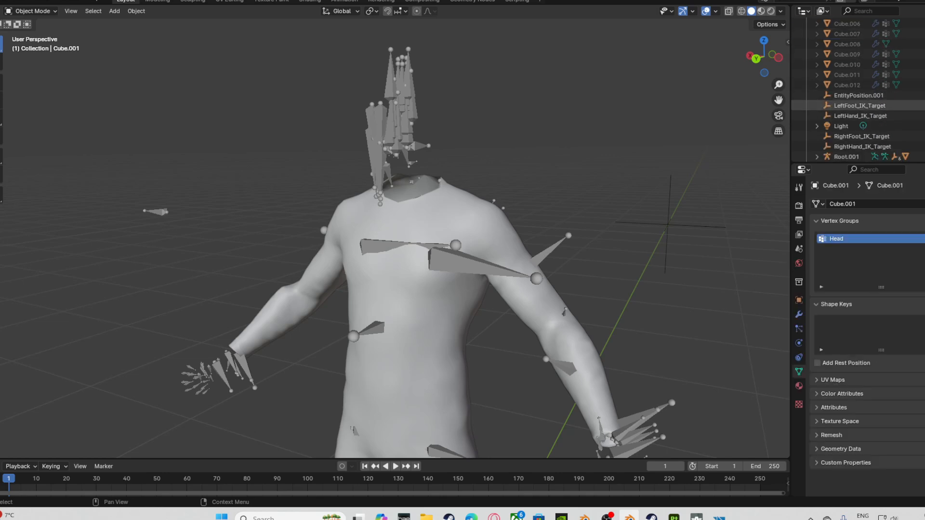
click(861, 115)
scroll(861, 116, up, 4)
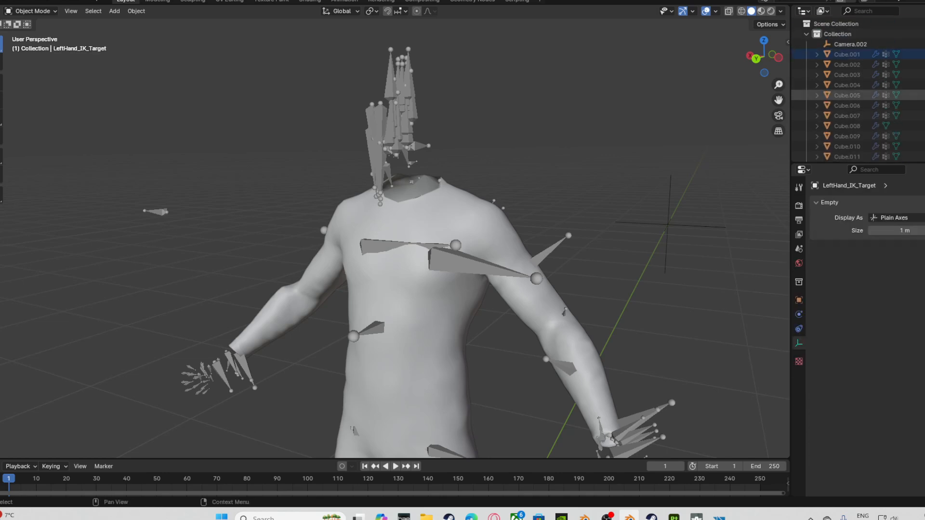
Select everything from Camera.002 to LeftHand_IK_Target plus the RightFoot, RightHand and Spine IK targets, then reduce the selection to Camera.002.
click(850, 44)
scroll(850, 44, down, 5)
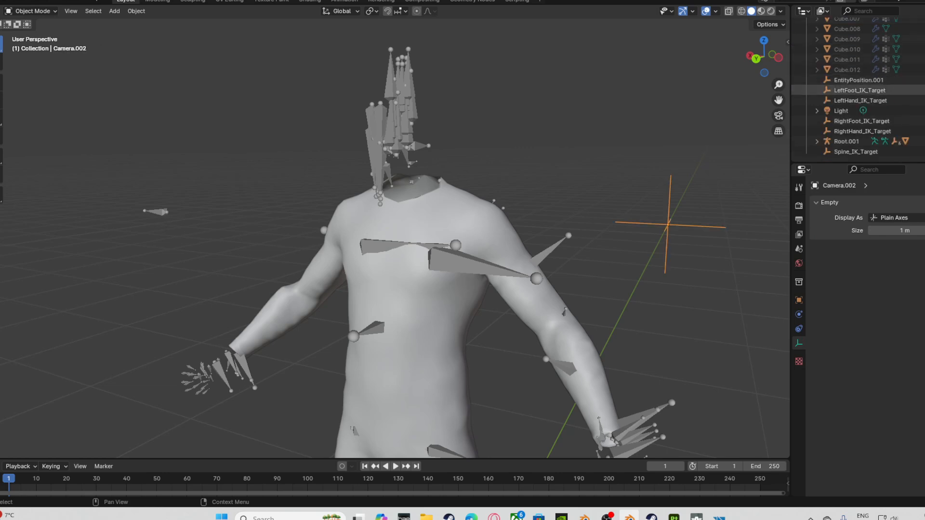
shift+click(860, 100)
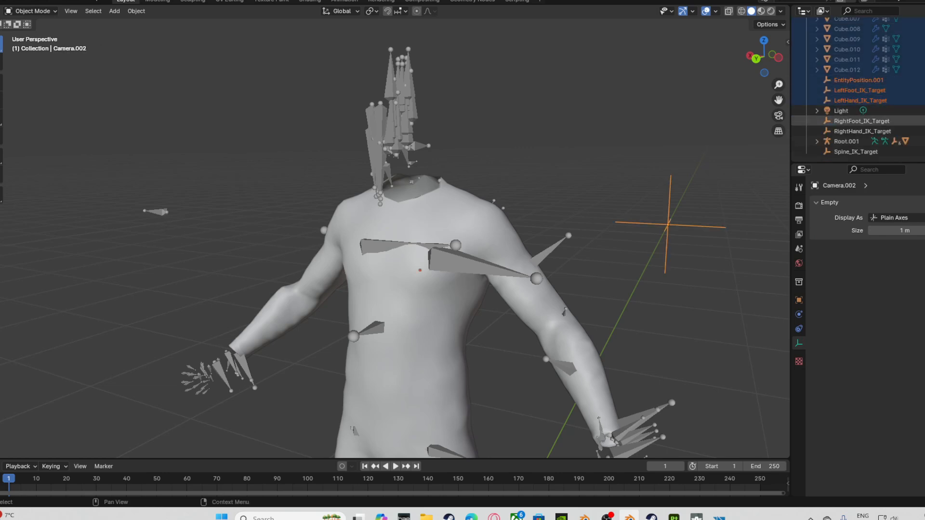
ctrl+click(861, 121)
ctrl+click(862, 131)
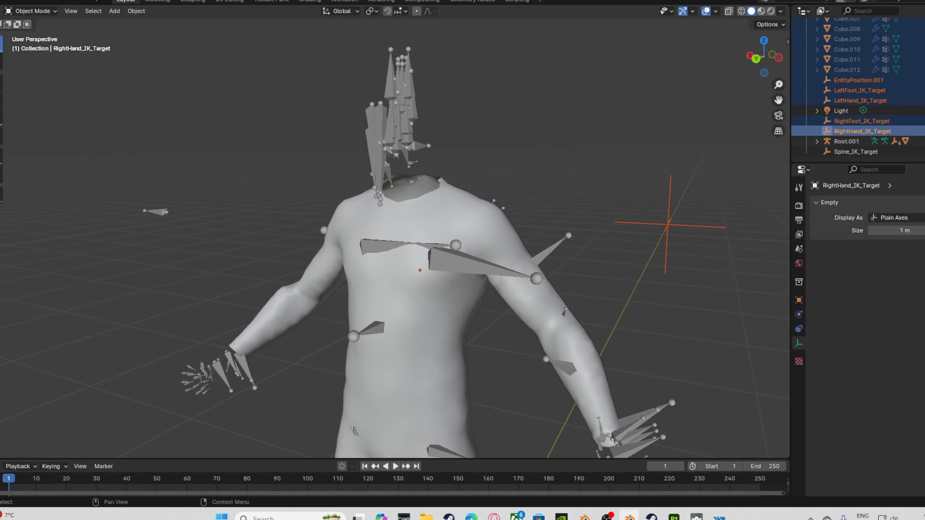
ctrl+click(856, 152)
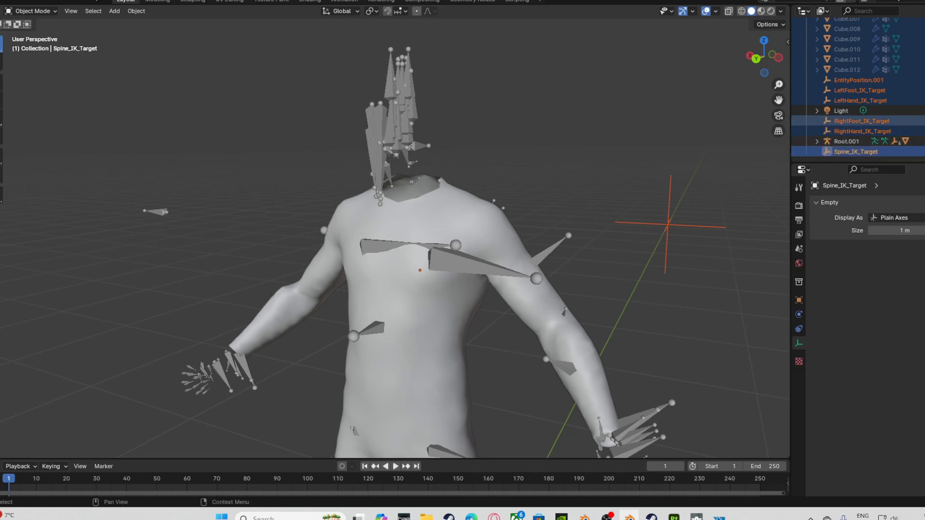
scroll(855, 120, up, 5)
scroll(857, 91, down, 5)
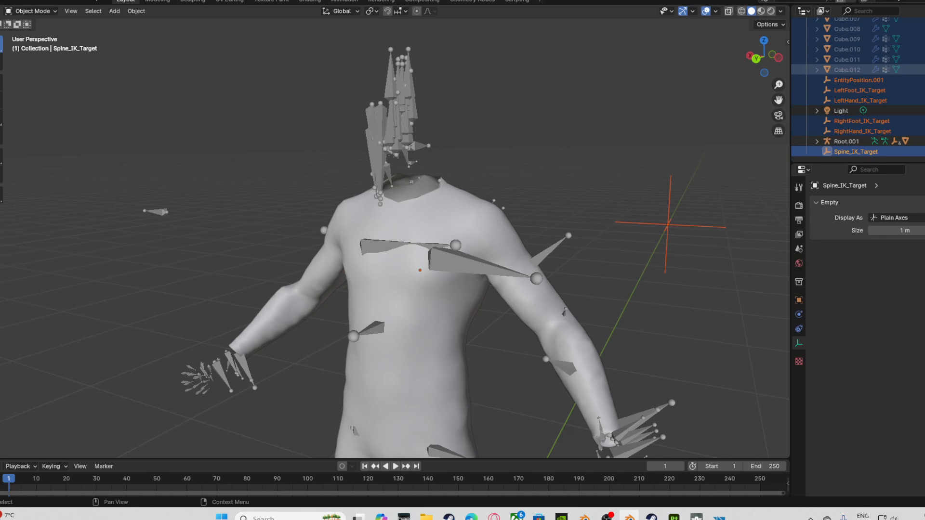
scroll(858, 91, up, 5)
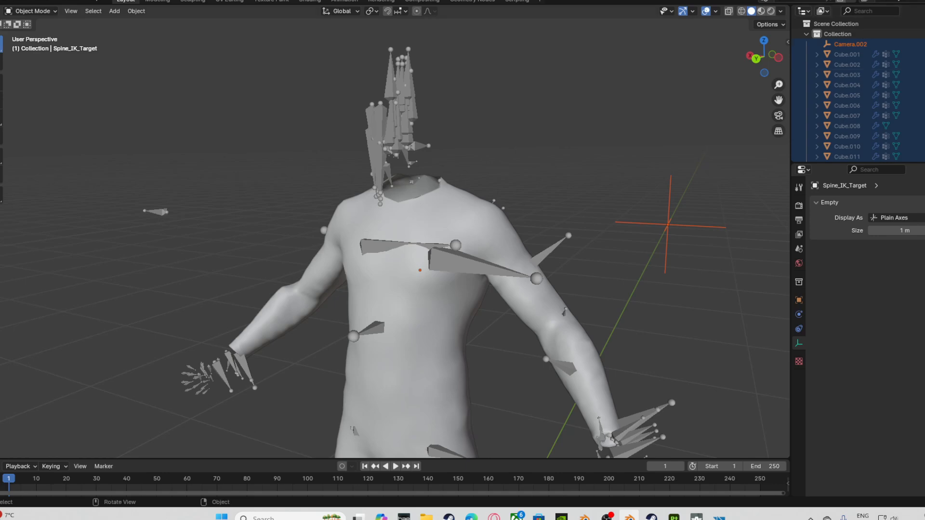
click(850, 44)
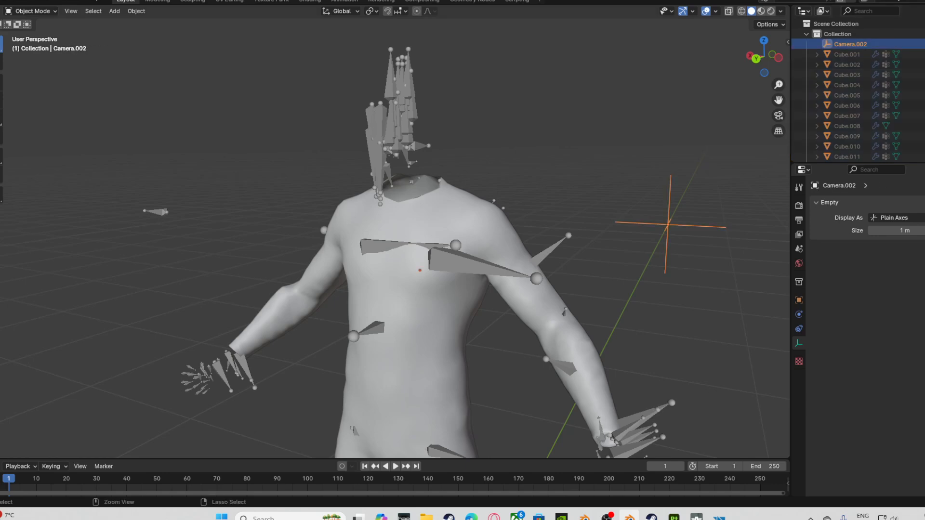
Undo the last deletion and delete only Camera, Camera.001 and EntityPosition, keeping the Root armature.
key(ctrl+z)
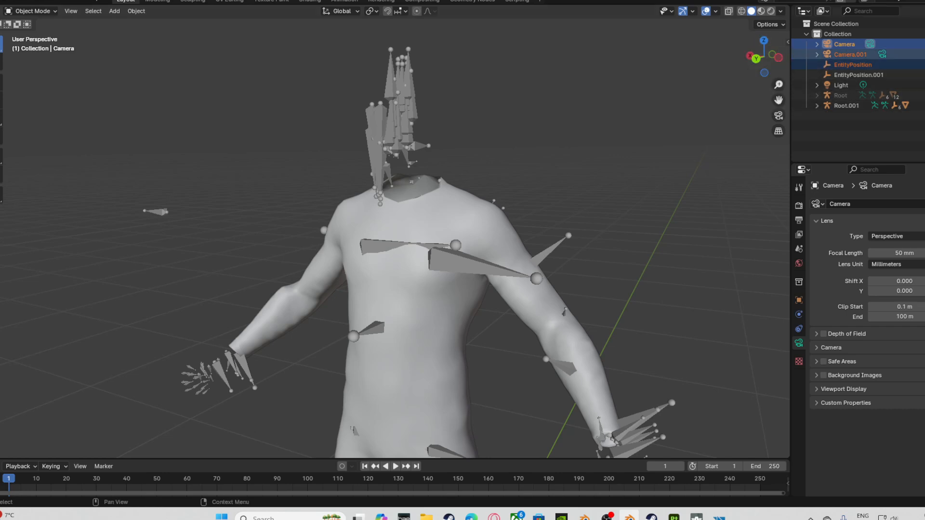
right_click(852, 65)
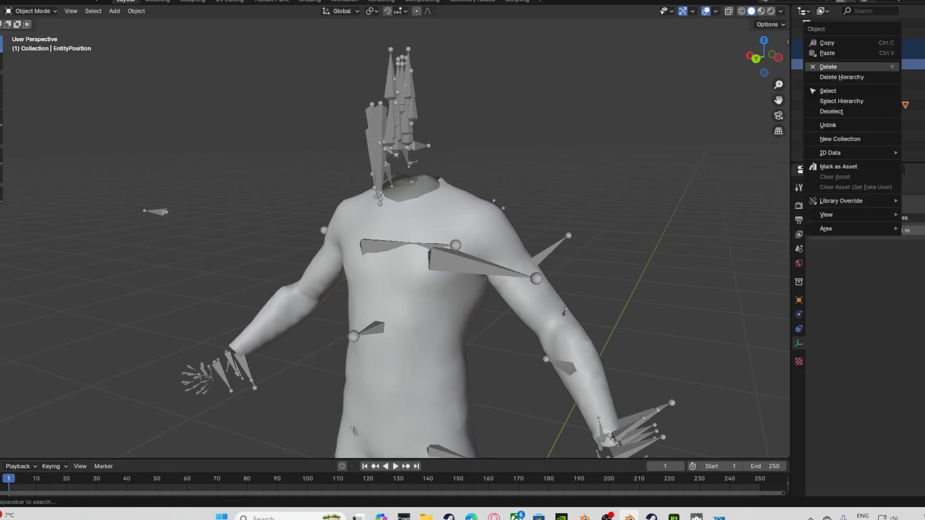
click(829, 66)
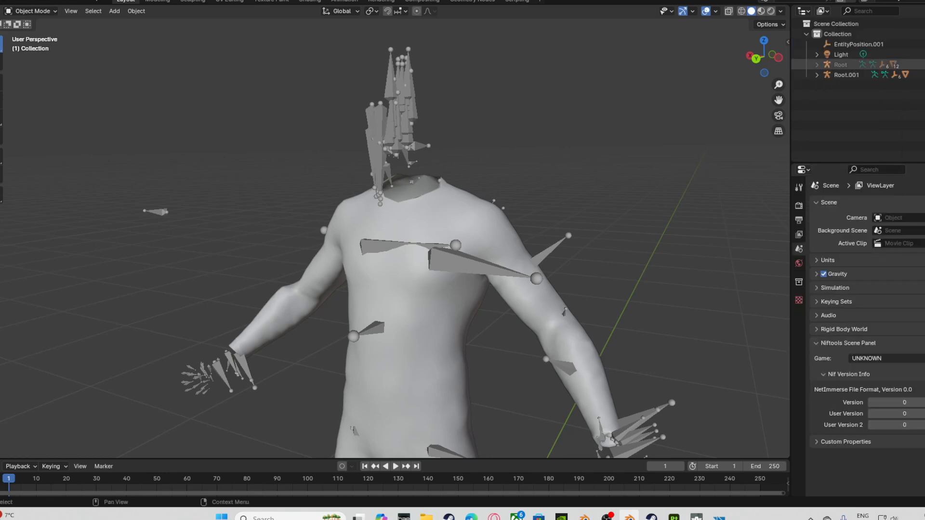
Try moving the Root.001 armature to test which objects follow it, then cancel the move.
click(841, 64)
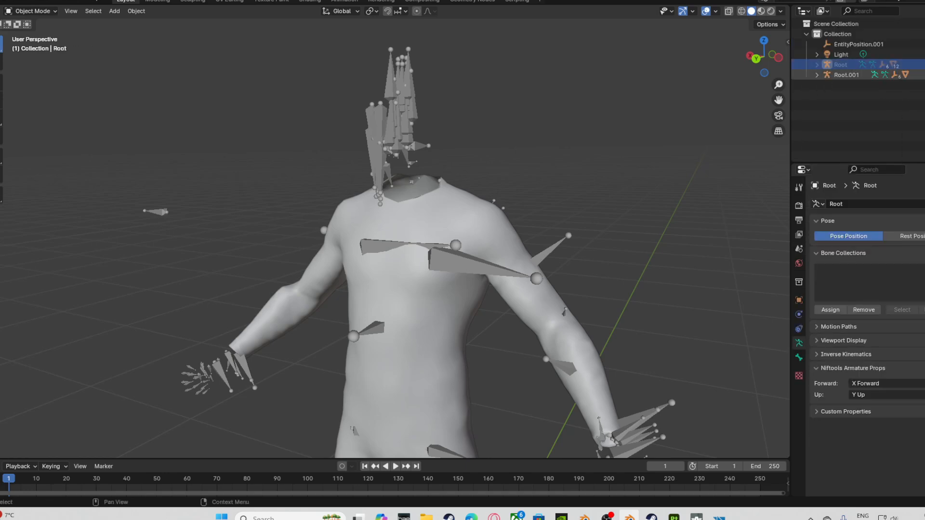
click(844, 74)
key(g)
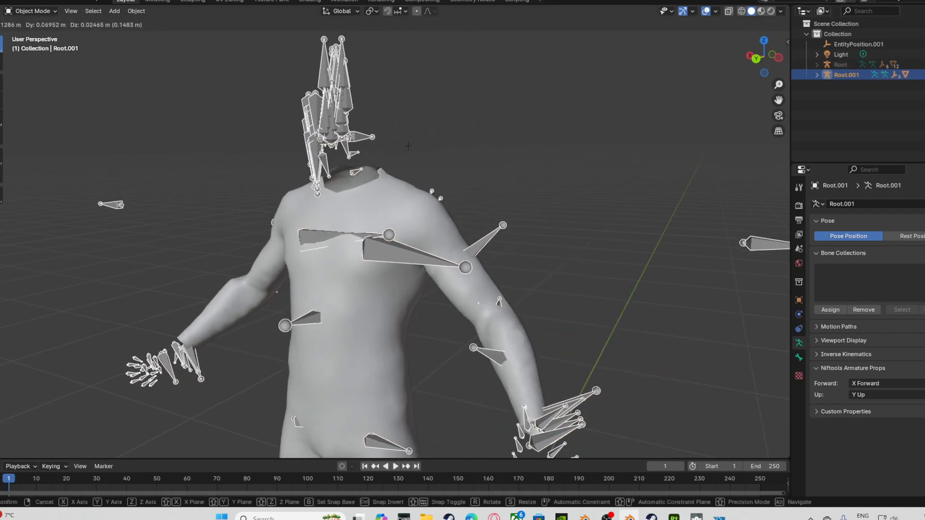
key(Escape)
Delete the Root armature while keeping Root.001.
right_click(841, 64)
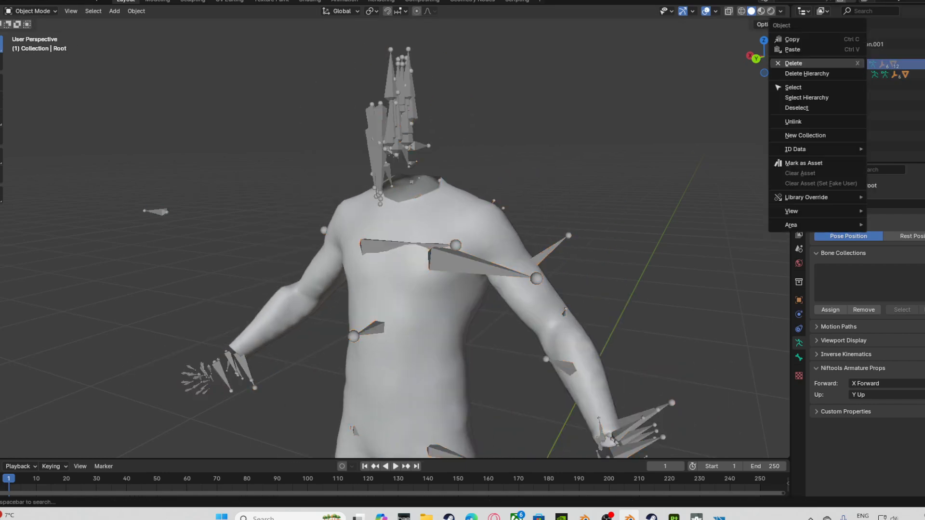
click(906, 89)
mouse_move(915, 77)
mouse_down()
mouse_move(911, 53)
mouse_move(906, 64)
mouse_up()
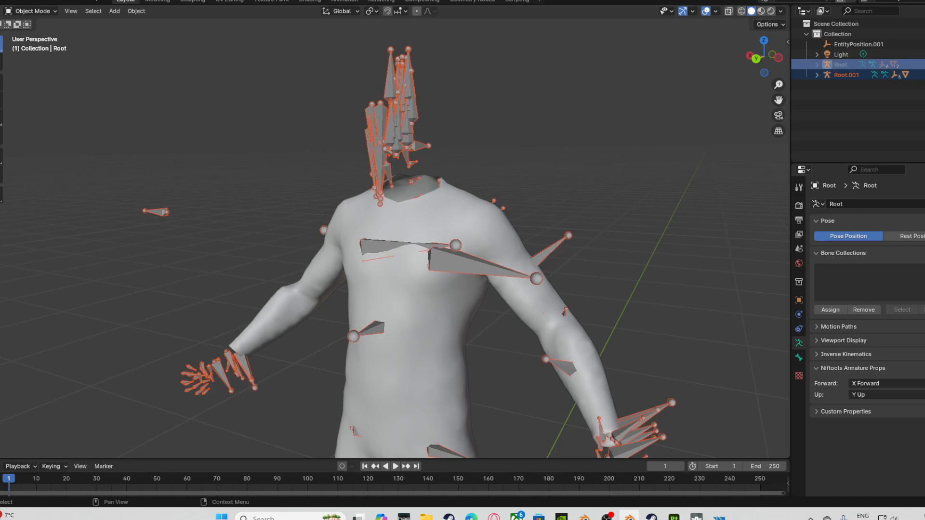
right_click(814, 65)
click(788, 65)
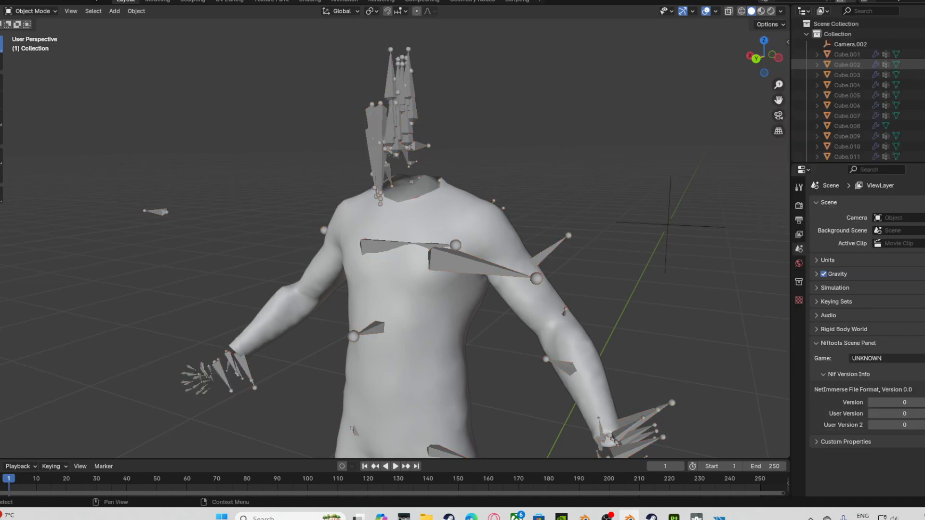
Delete Camera.002 together with the LeftFoot, LeftHand, RightFoot, RightHand and Spine IK targets.
click(851, 44)
scroll(857, 97, down, 3)
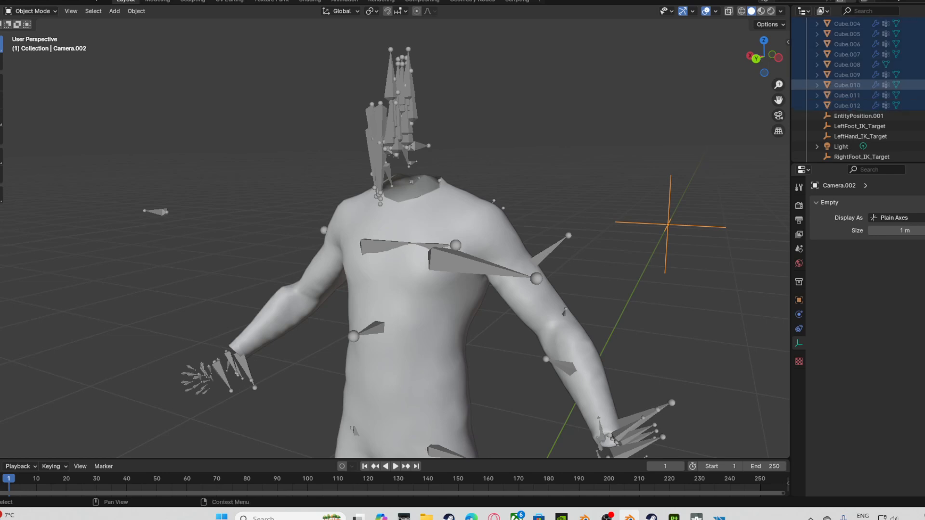
ctrl+click(860, 126)
ctrl+click(860, 136)
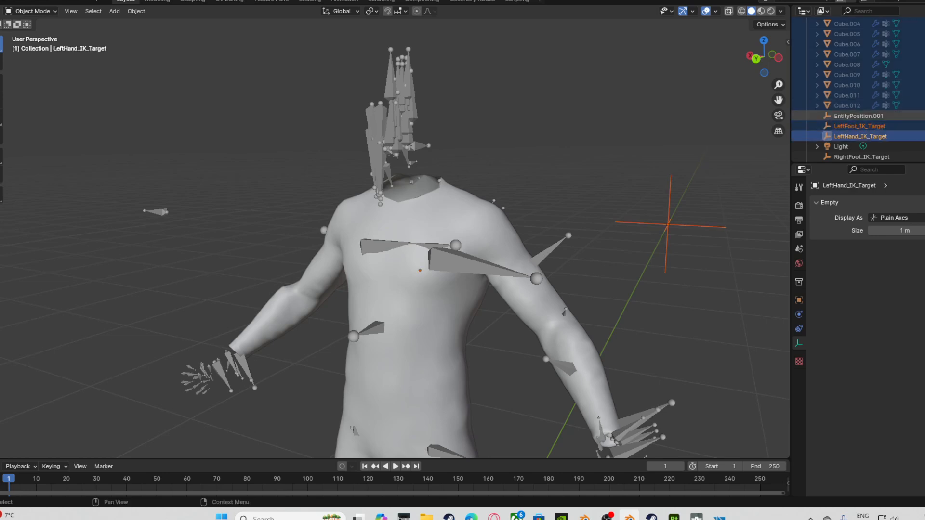
scroll(857, 118, down, 2)
ctrl+click(861, 121)
ctrl+click(862, 131)
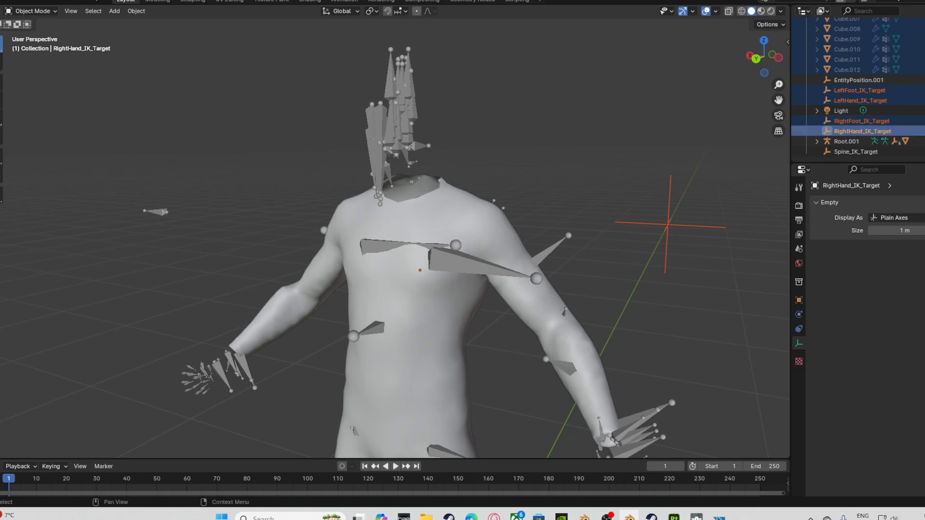
ctrl+click(856, 151)
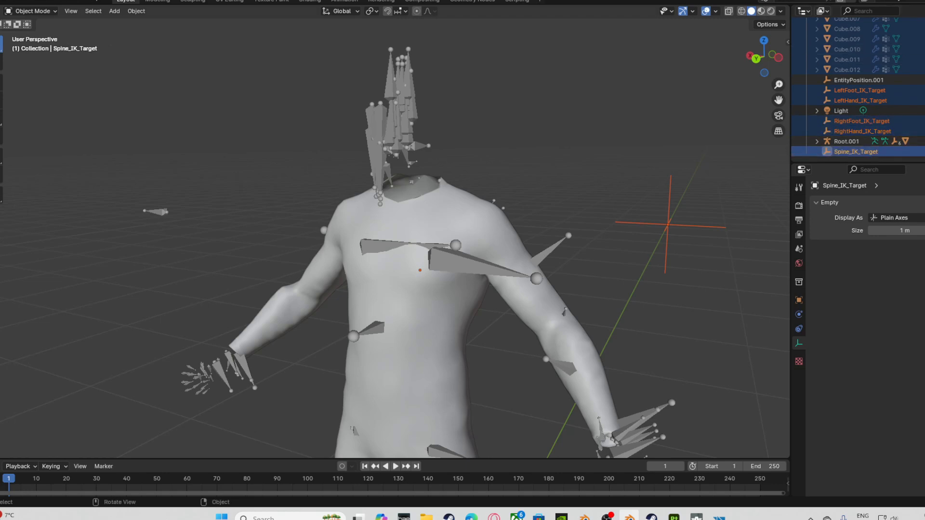
right_click(640, 138)
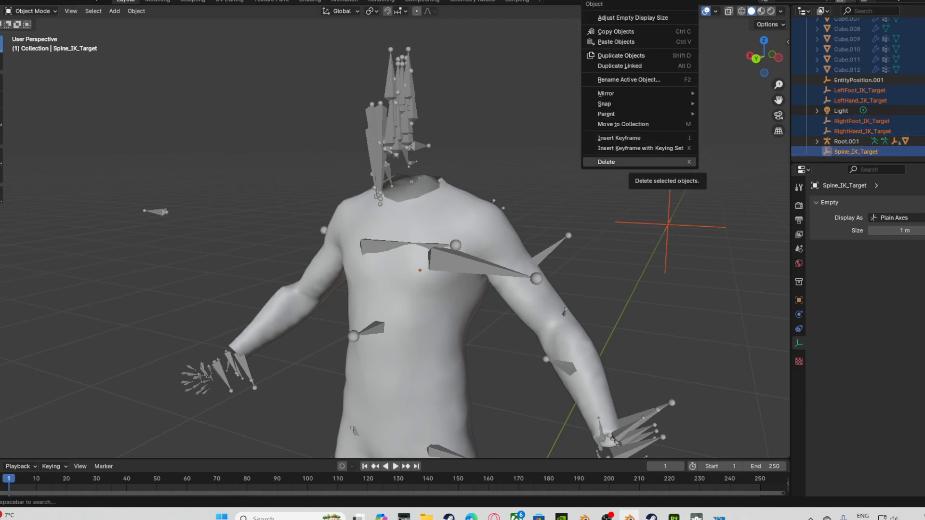
click(641, 163)
Delete the hidden Cube.001 to Cube.012 objects and hide the Root.001 armature in the viewport.
scroll(829, 90, up, 3)
right_click(828, 100)
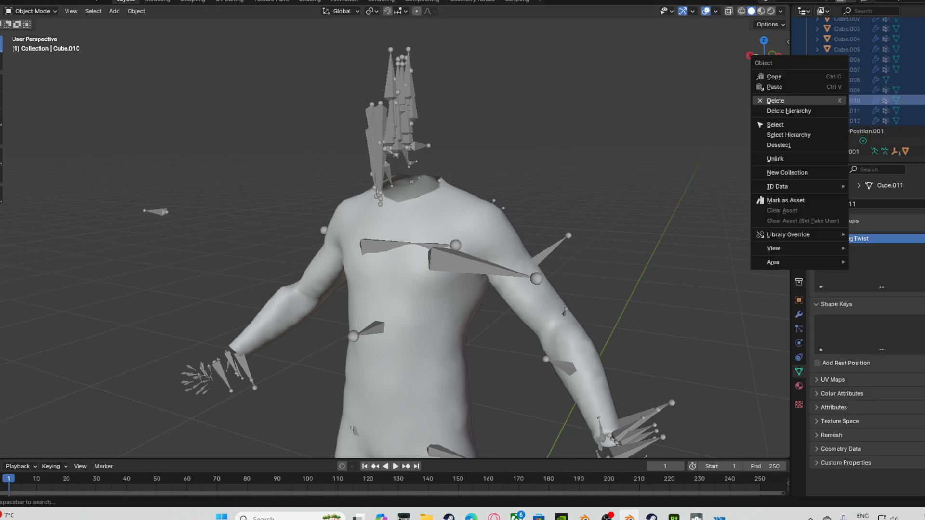
click(829, 100)
scroll(829, 99, up, 2)
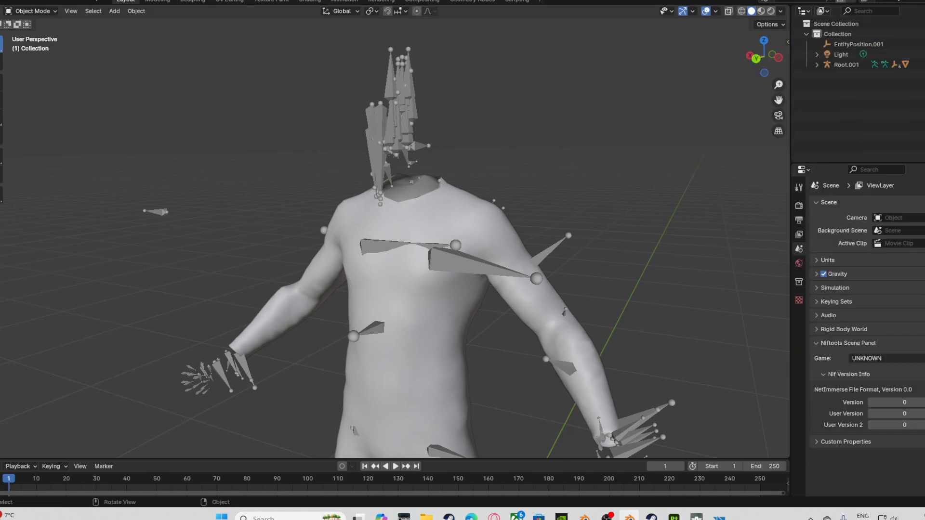
click(472, 263)
key(h)
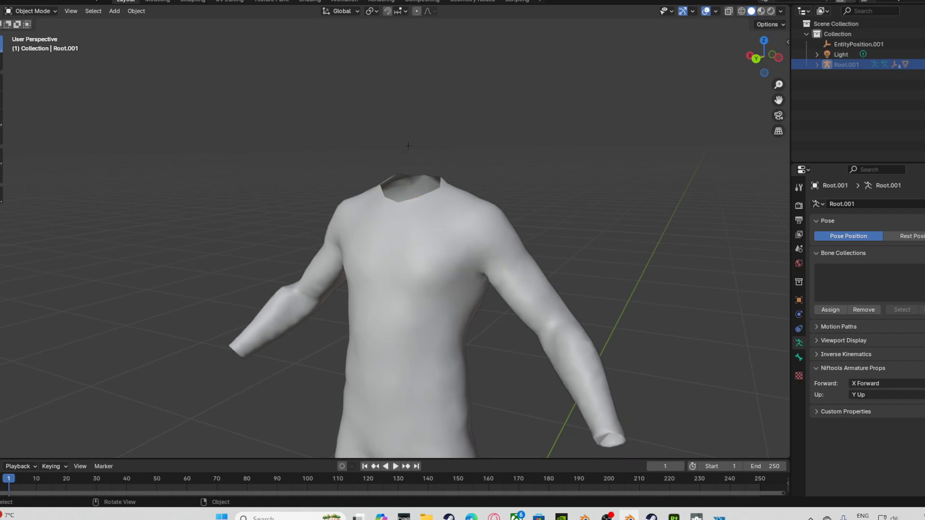
Export the undersuit scene to Downloads as "enclave undersuit apa.fbx" with Custom Properties enabled.
click(15, 2)
mouse_move(48, 153)
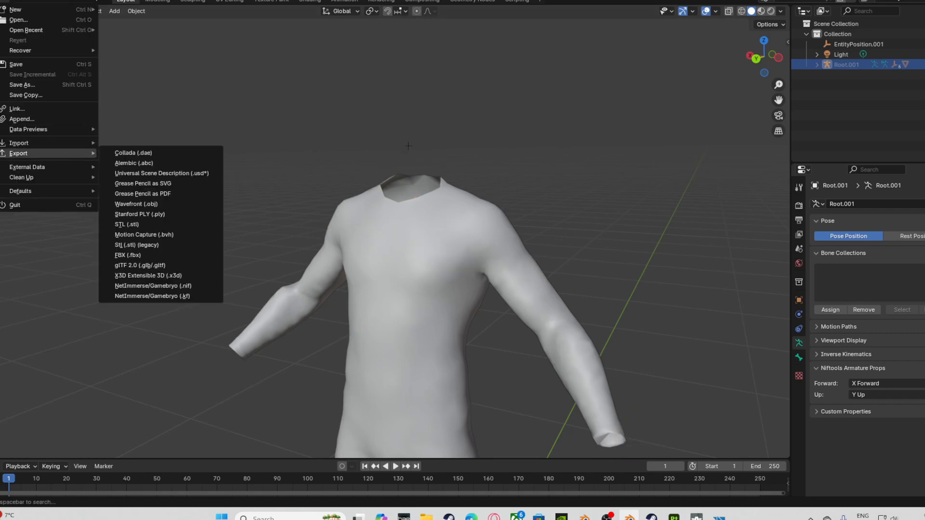
click(128, 254)
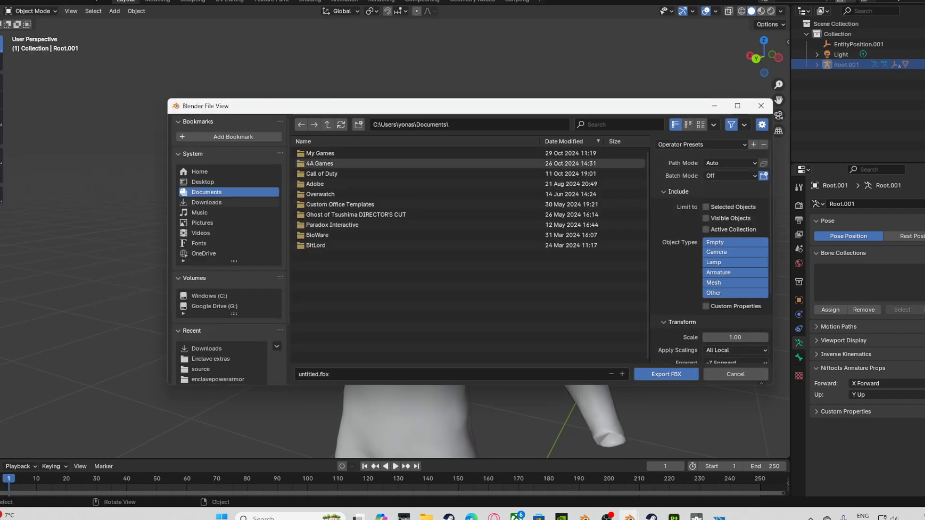
click(347, 374)
key(BackSpace)
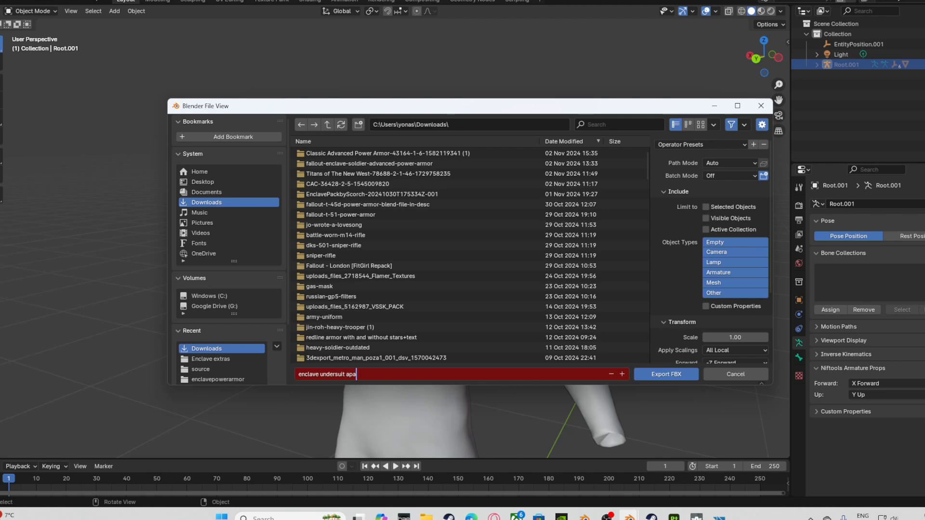
click(732, 306)
click(732, 306)
scroll(732, 306, down, 5)
click(680, 345)
scroll(680, 345, down, 4)
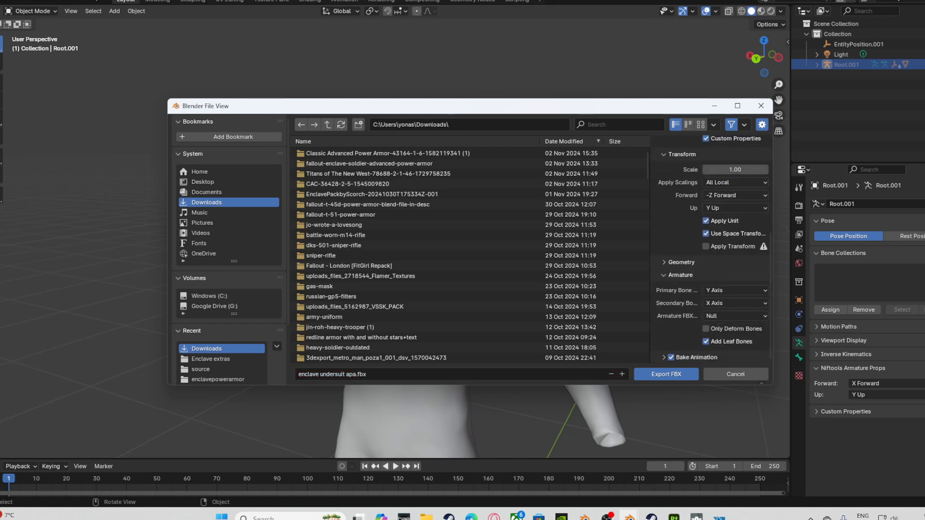
click(666, 374)
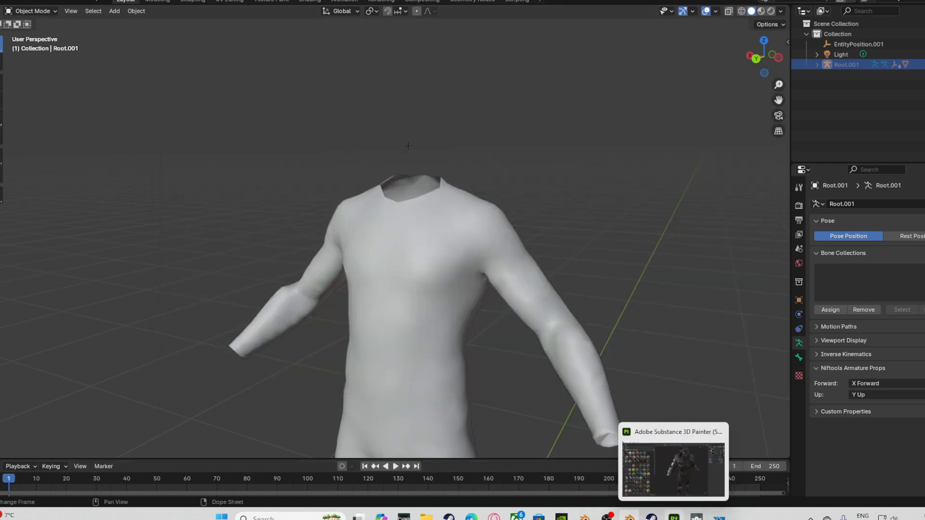
Switch to Substance 3D Painter and try creating a project from enclave undersuit apa.fbx with the UV Tile workflow, discarding the open project's changes.
click(674, 517)
click(4, 1)
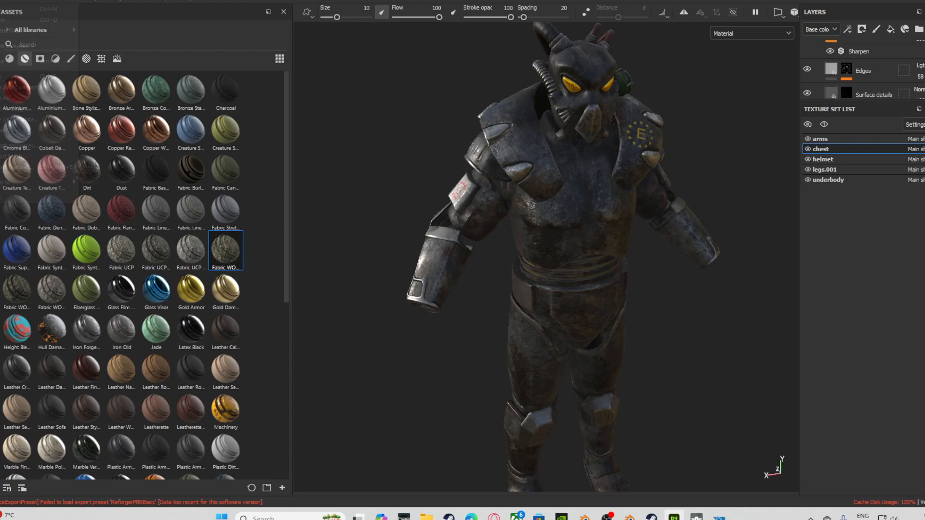
click(24, 8)
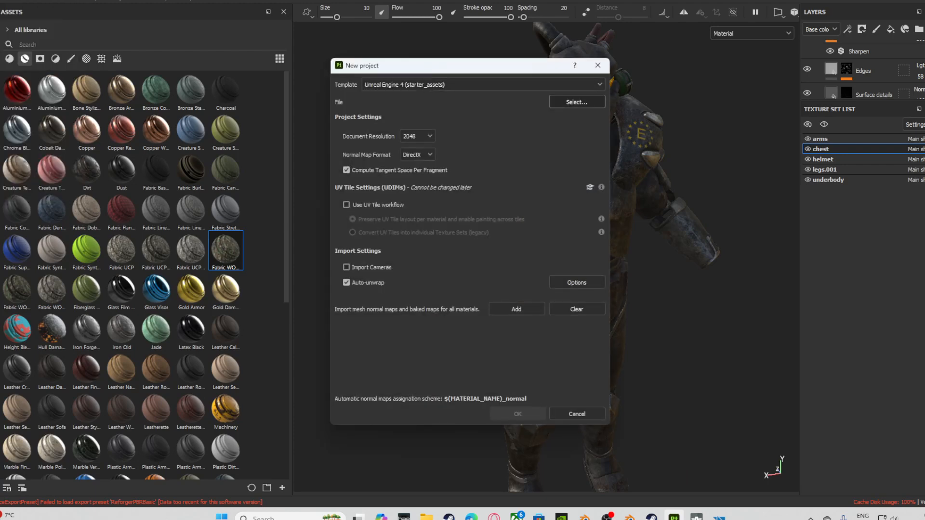
click(577, 102)
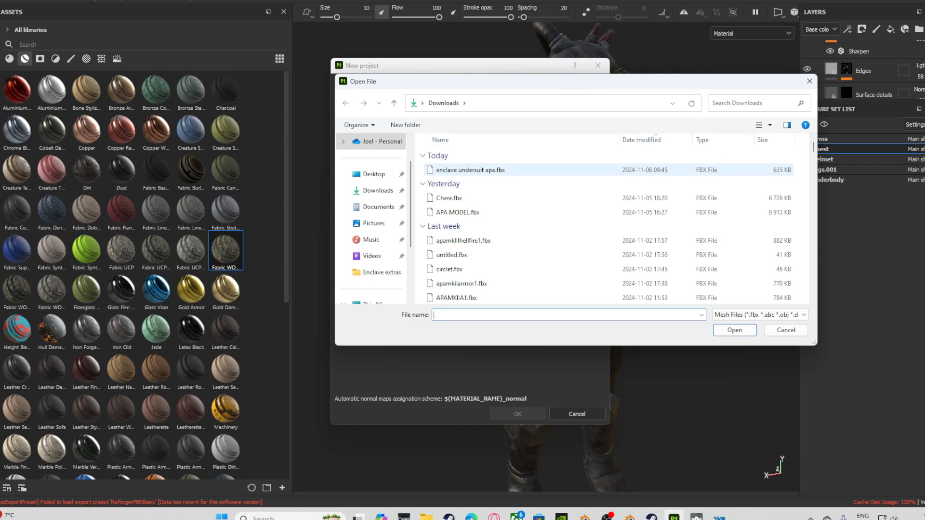
double_click(470, 170)
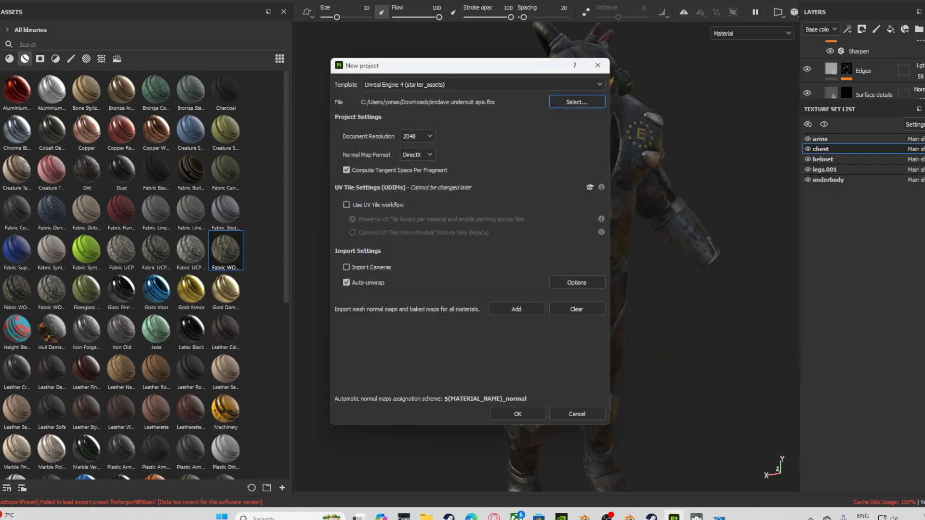
click(346, 205)
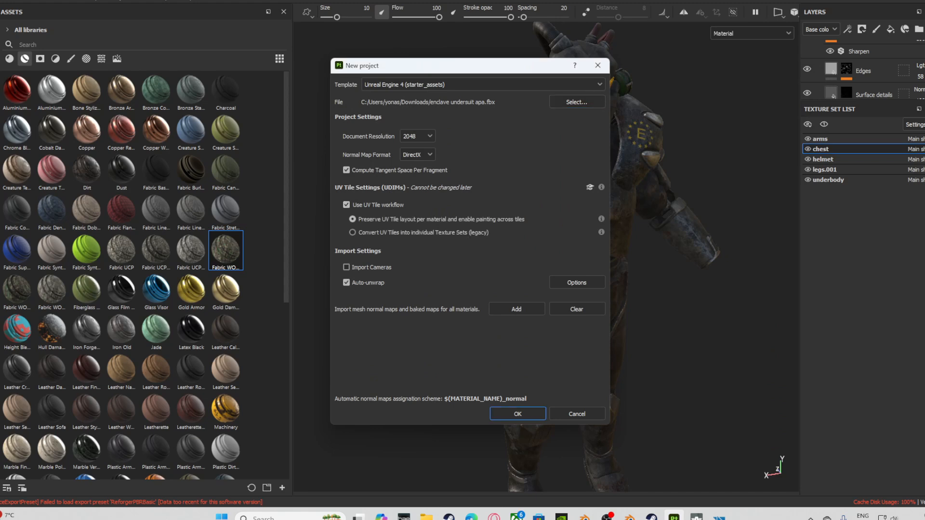
key(Return)
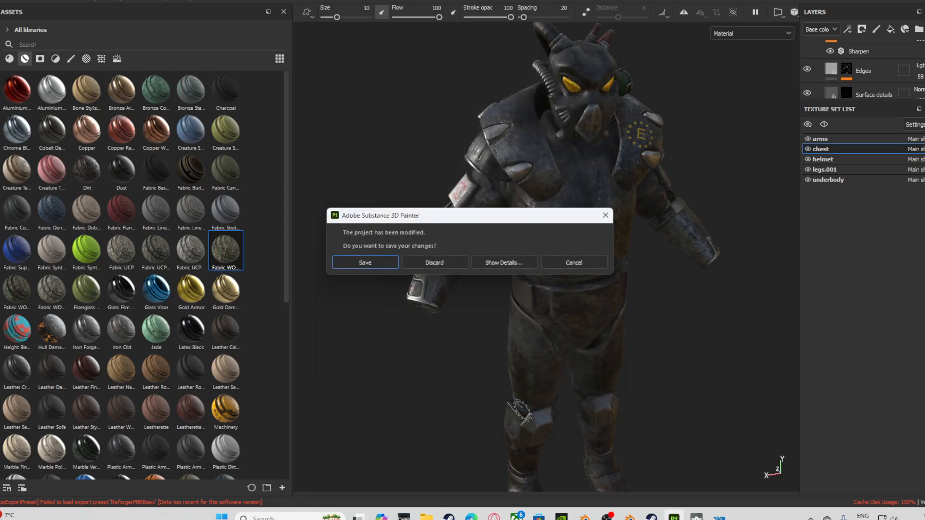
click(434, 262)
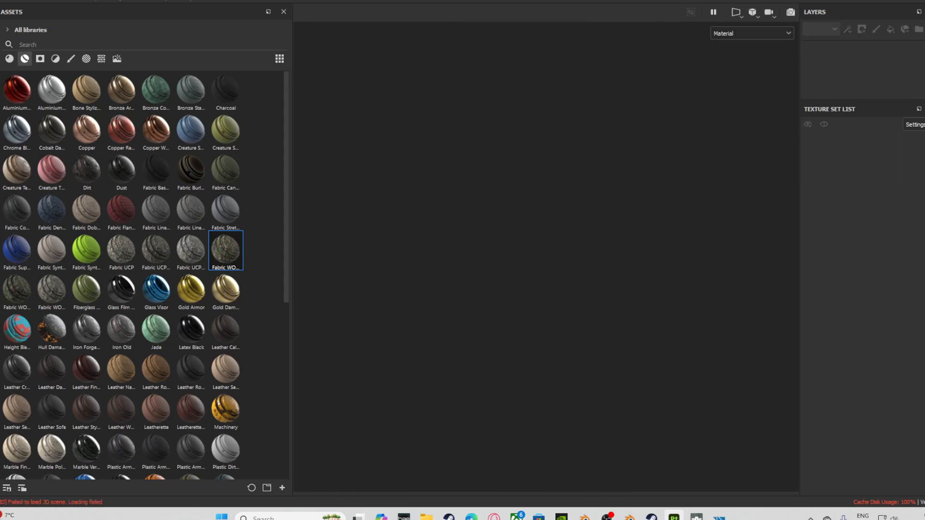
Create a new project from enclave undersuit apa.fbx with the UV Tile workflow disabled.
click(2, 1)
click(19, 9)
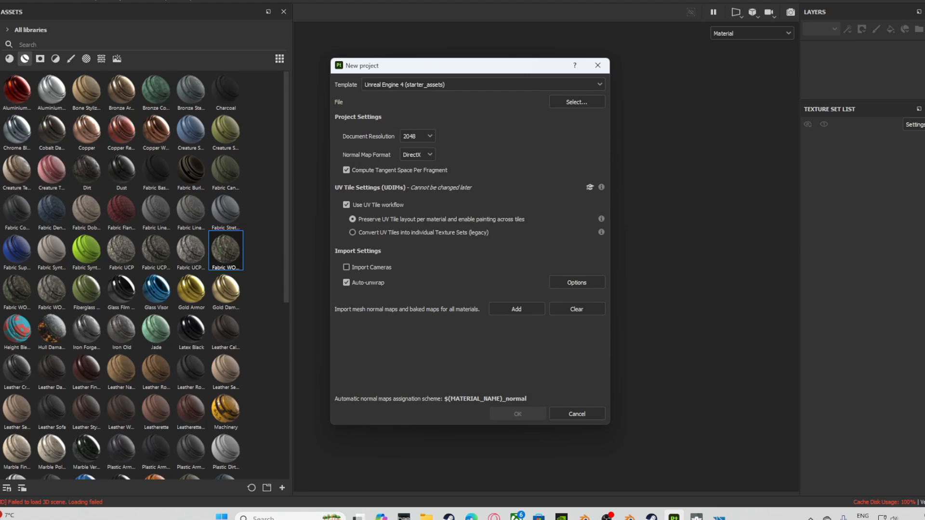
click(346, 205)
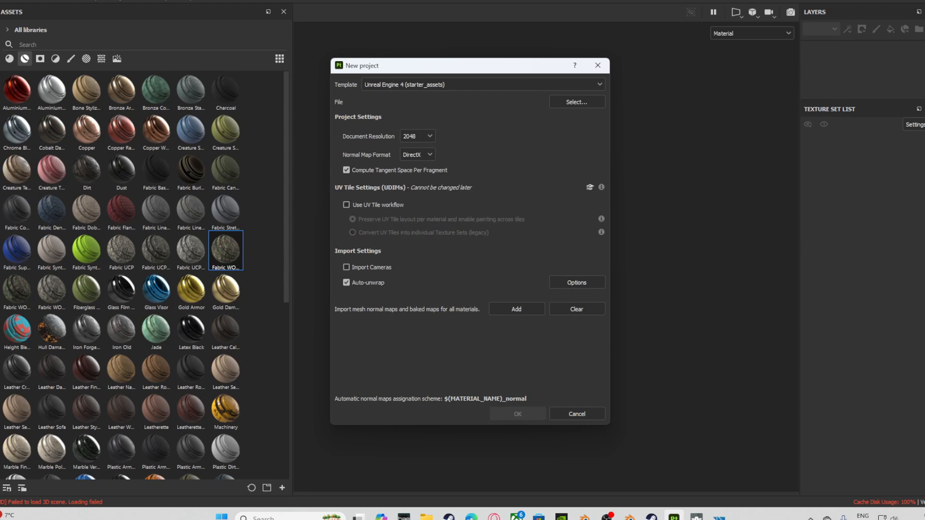
click(576, 101)
double_click(501, 172)
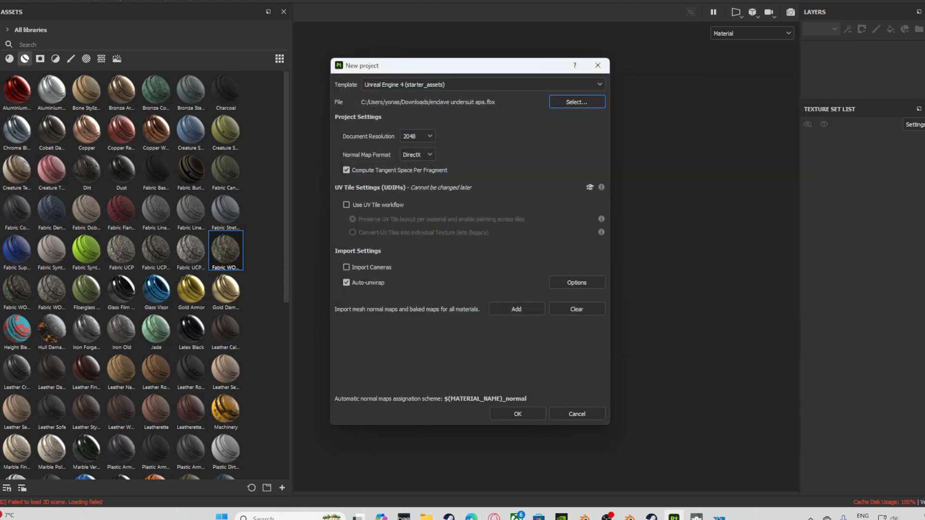
click(517, 414)
click(436, 262)
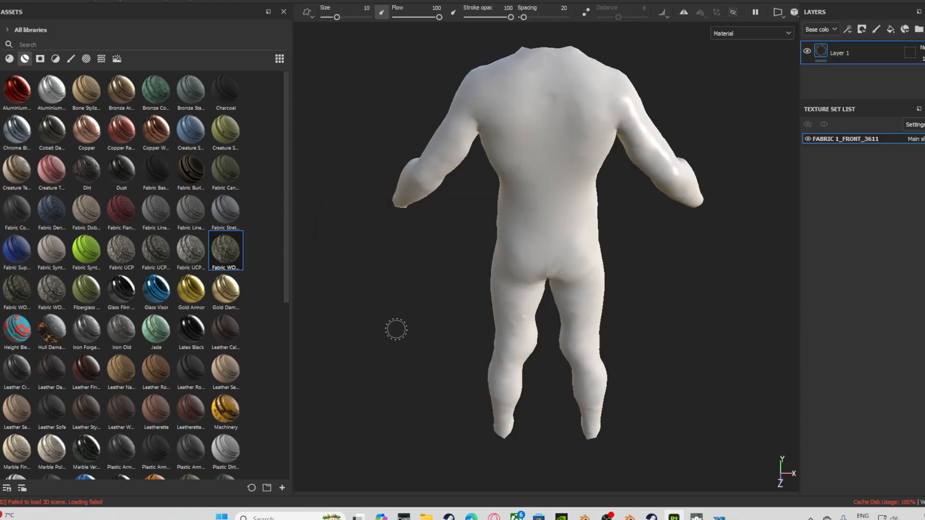
Bake all the undersuit's mesh maps at an output size of 2048.
alt+drag(396, 329, 533, 258)
scroll(309, 192, up, 5)
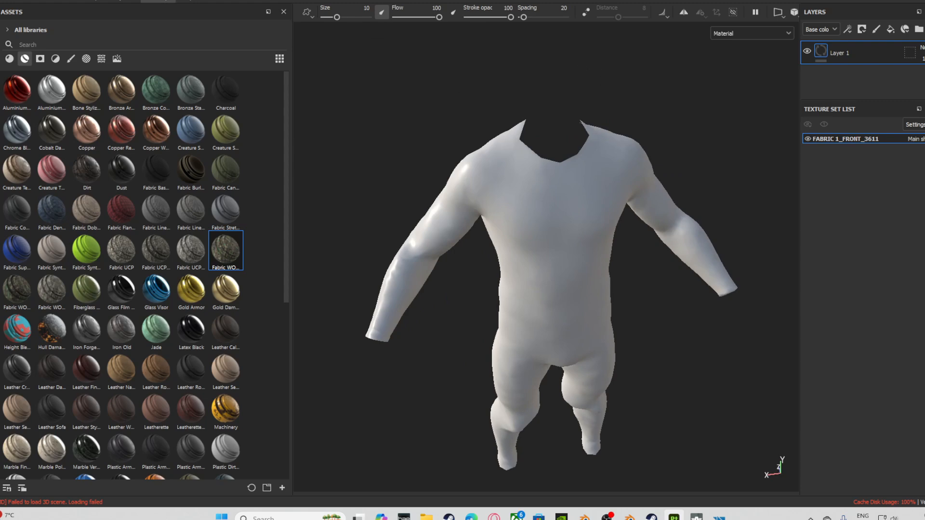
click(22, 1)
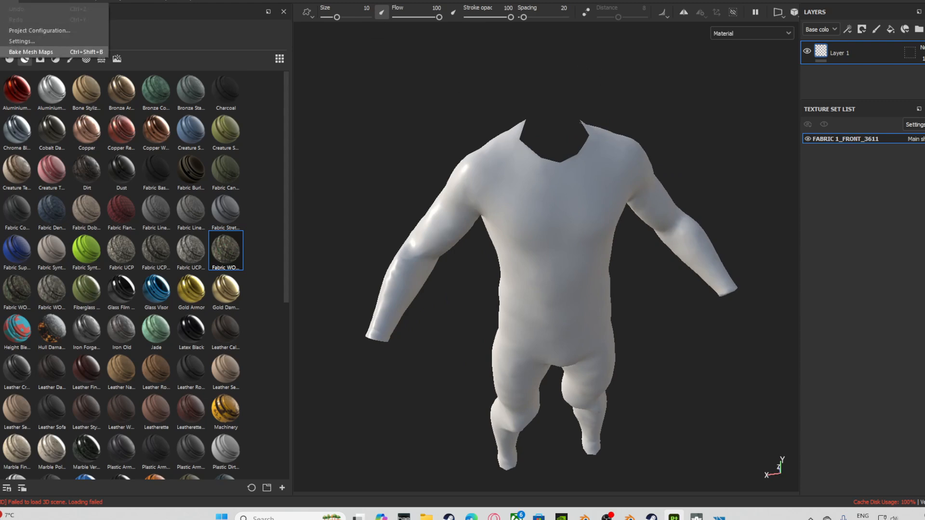
click(31, 52)
click(463, 106)
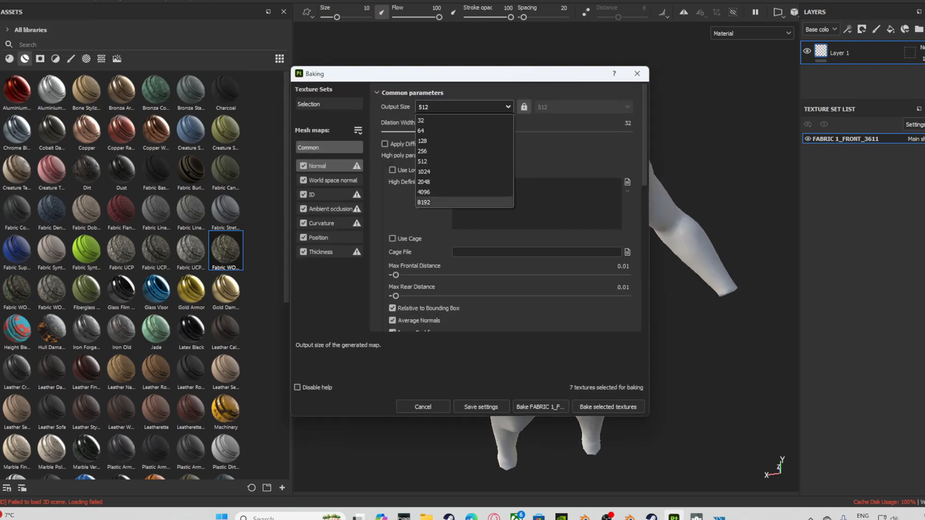
click(424, 182)
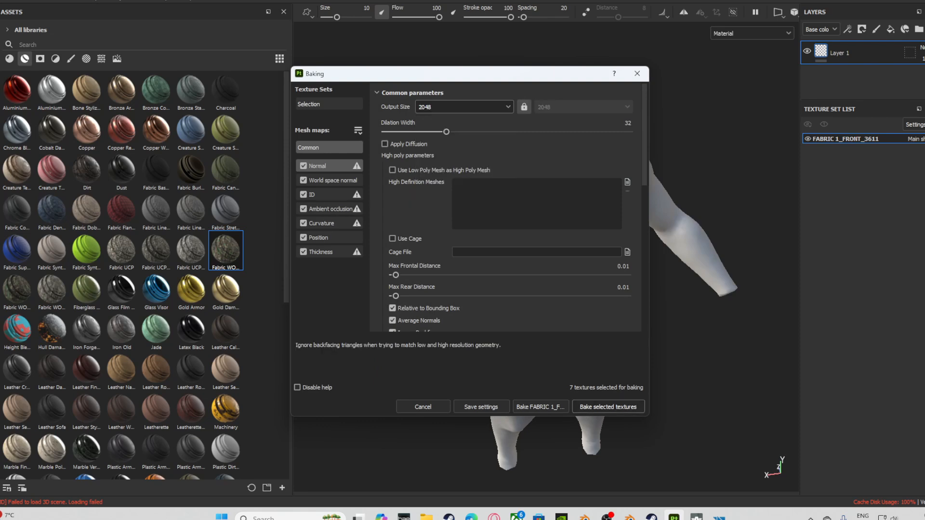
key(Return)
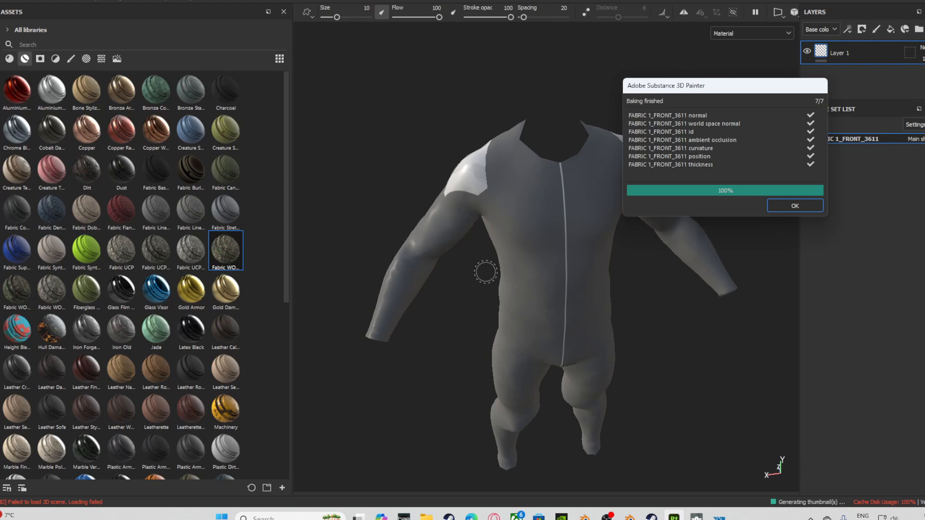
click(795, 206)
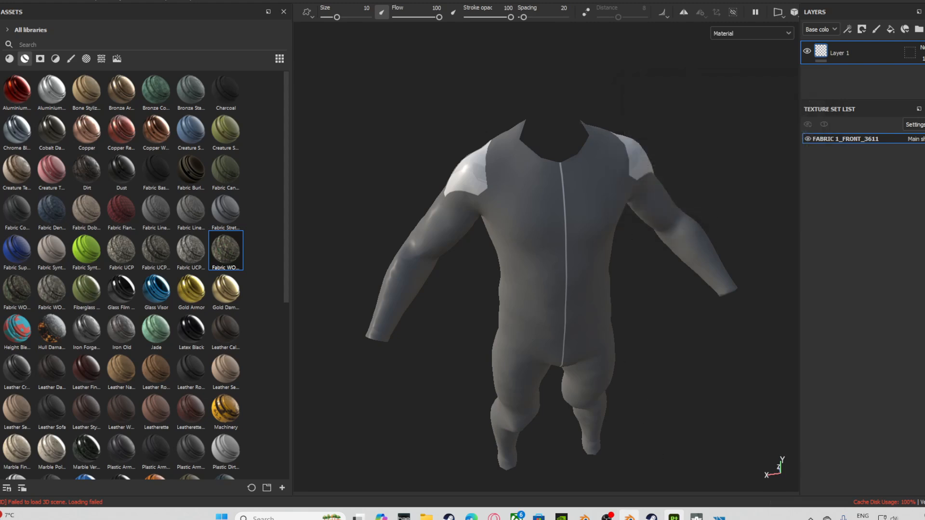
Switch to Blender and try to remove the FABRIC 1_FRONT_3611 material slot from the undersuit in Edit Mode.
click(629, 517)
key(Tab)
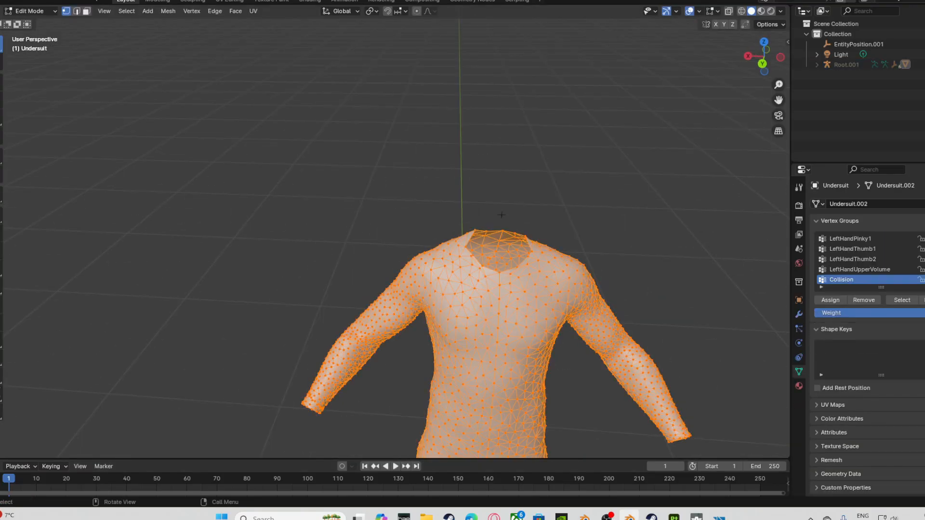
click(799, 386)
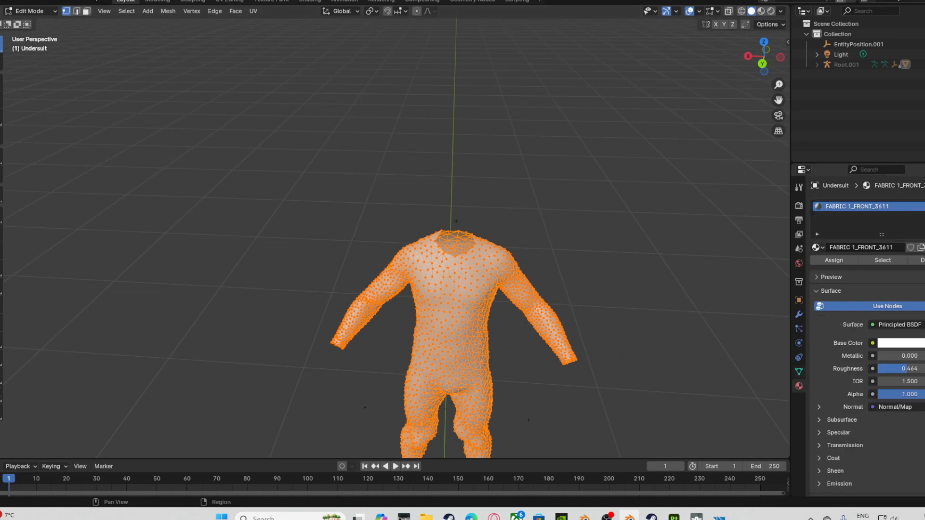
click(924, 217)
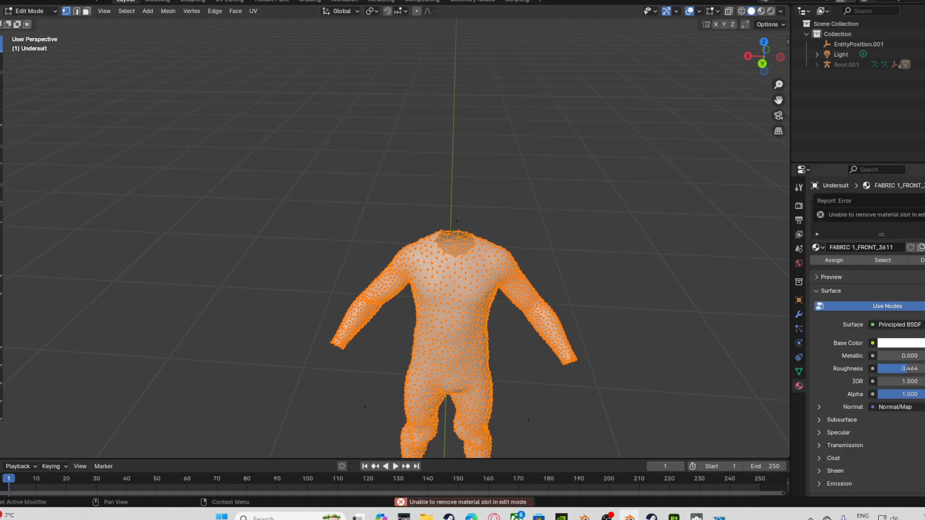
Remove the undersuit's existing material in Object Mode and add a new material named undersuit.
key(Tab)
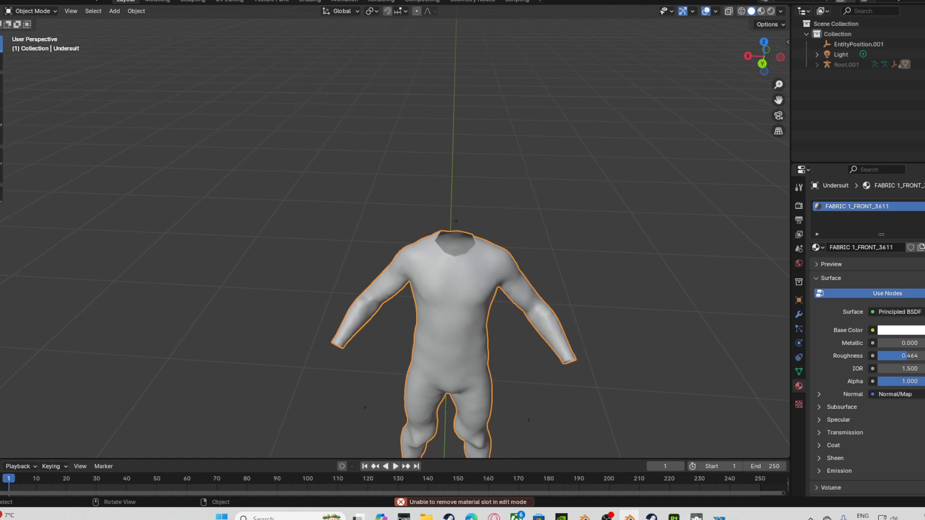
click(924, 217)
click(924, 206)
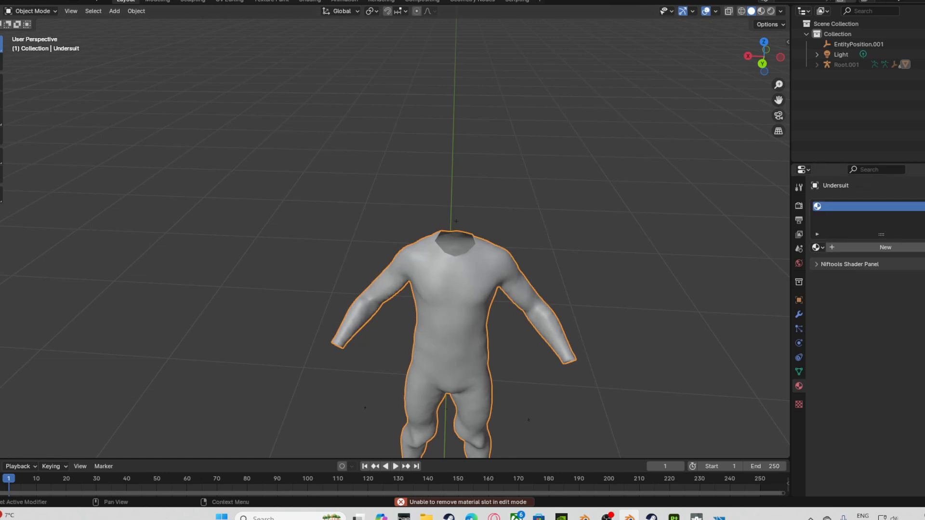
click(896, 247)
click(863, 247)
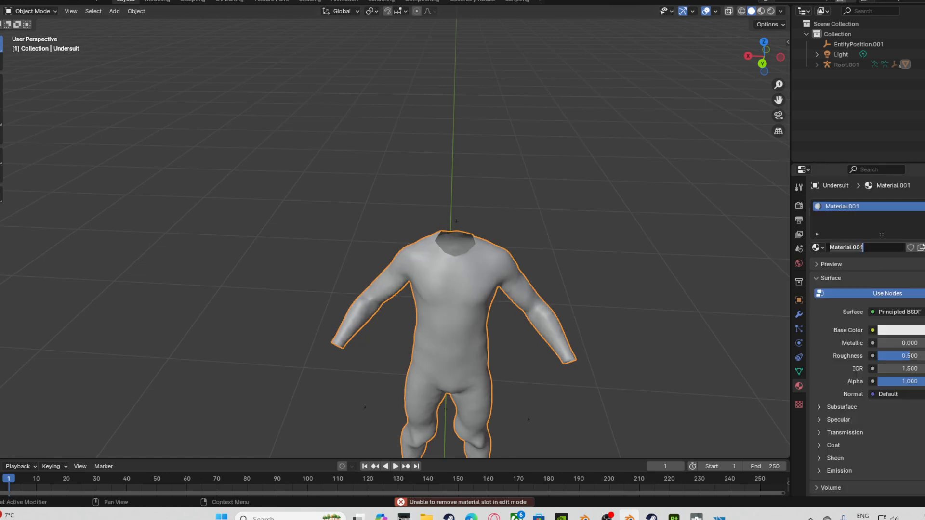
key(BackSpace)
text(undersuit)
key(Return)
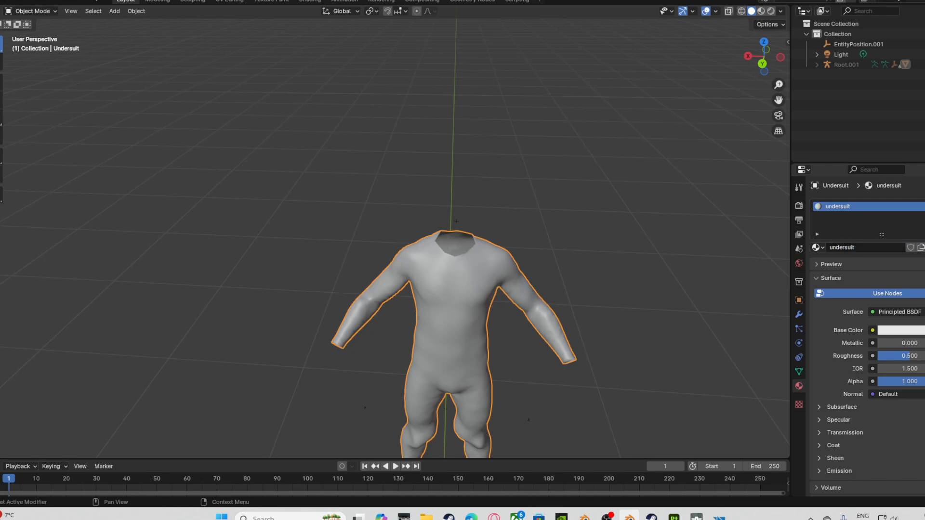
Unwrap the whole undersuit mesh with Smart UV Project, using a 66° angle limit and a 0.010 island margin.
key(Tab)
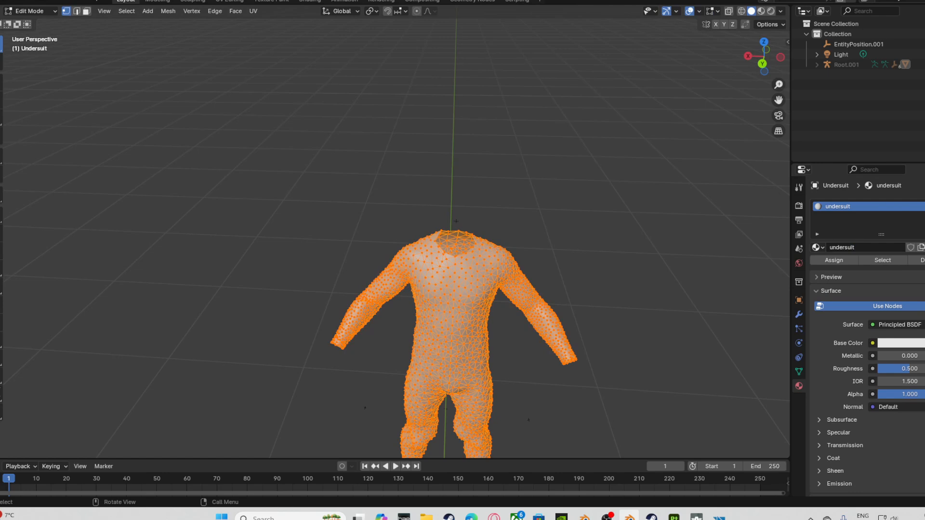
click(230, 2)
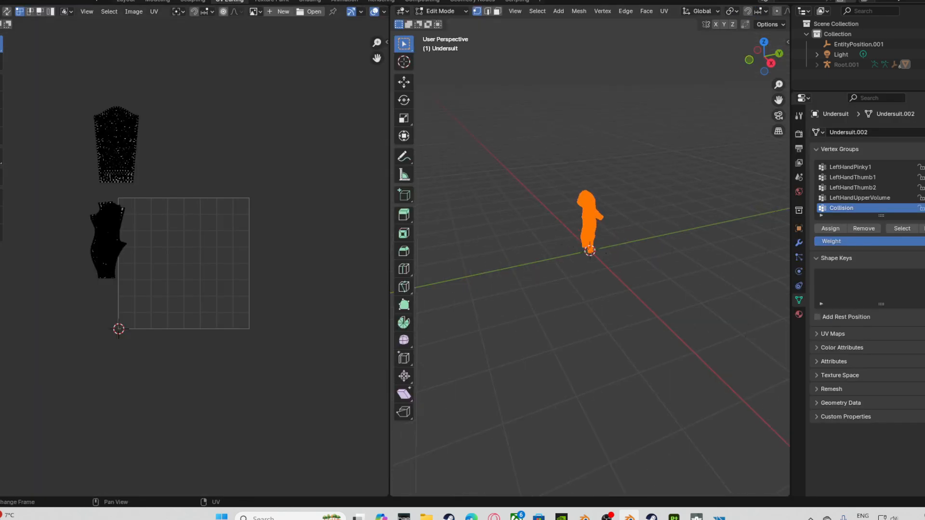
drag(778, 100, 768, 151)
scroll(590, 258, up, 3)
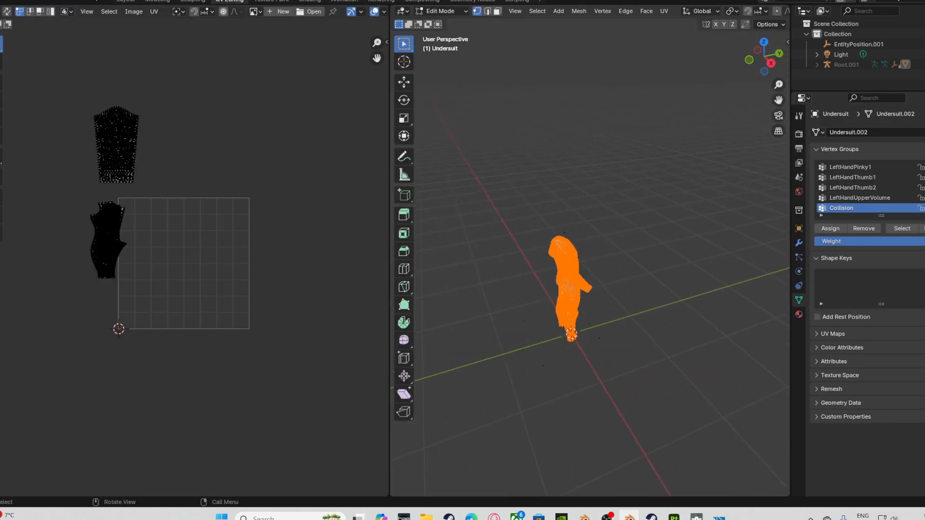
key(u)
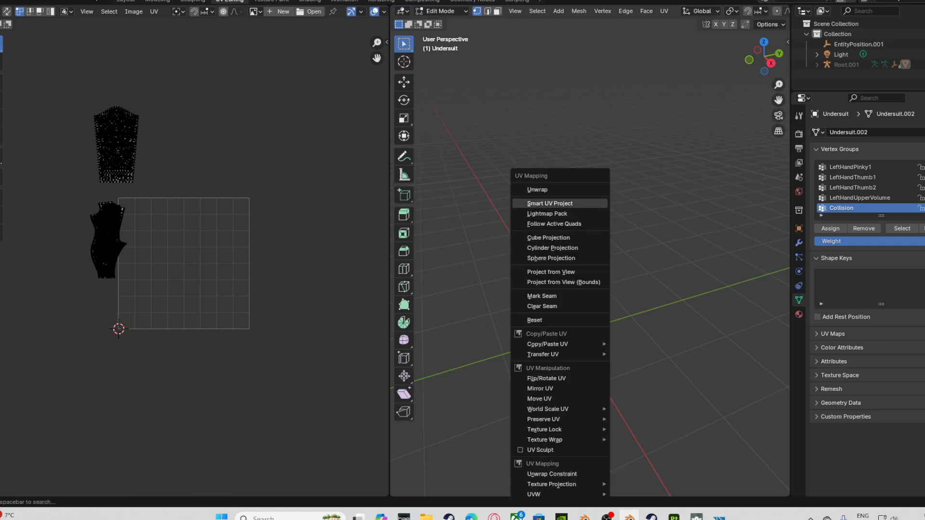
click(559, 203)
click(645, 240)
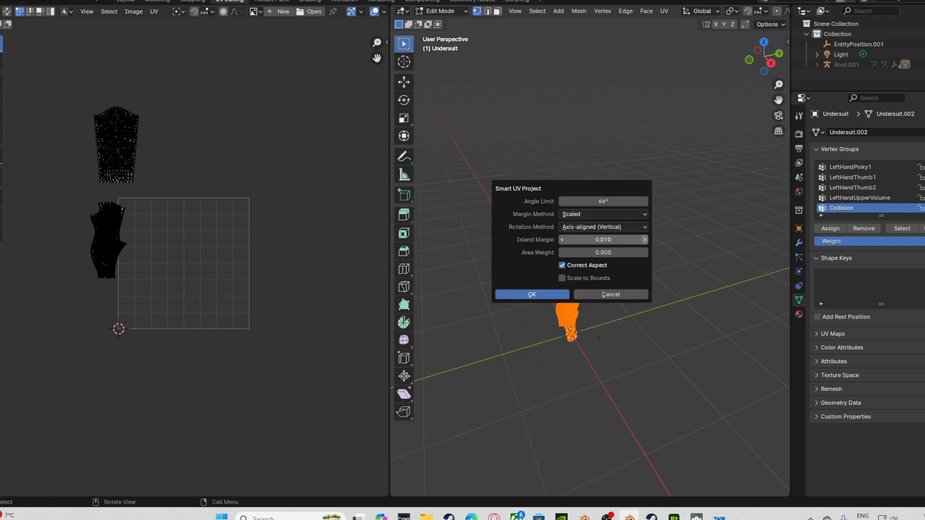
click(532, 294)
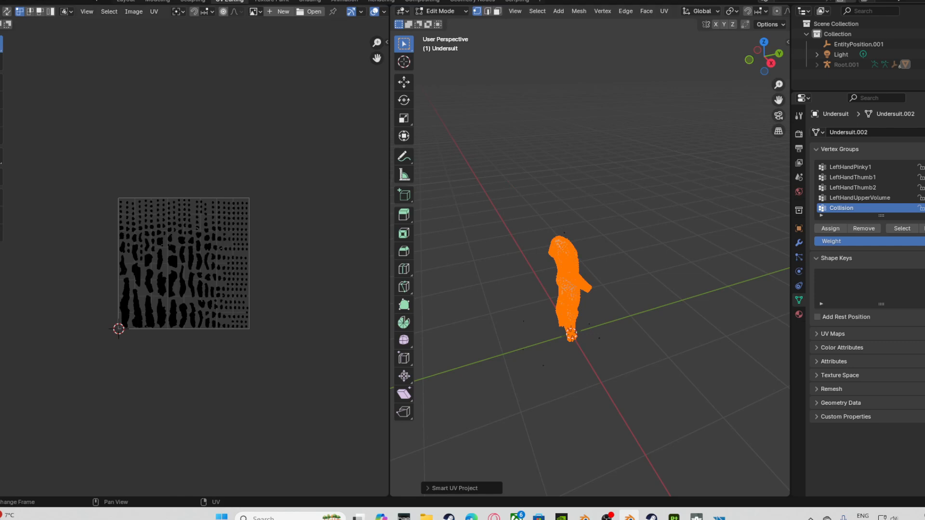
Leave Edit Mode and export the undersuit as an FBX file named enclave undersuit apa.fbx.
scroll(184, 263, up, 4)
middle_drag(602, 285, 554, 294)
key(Tab)
click(491, 260)
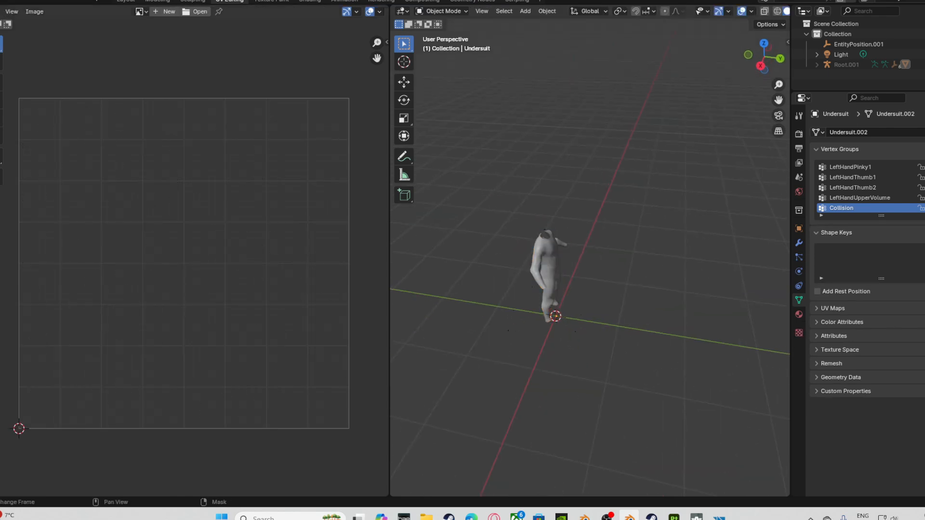
click(4, 1)
mouse_move(19, 154)
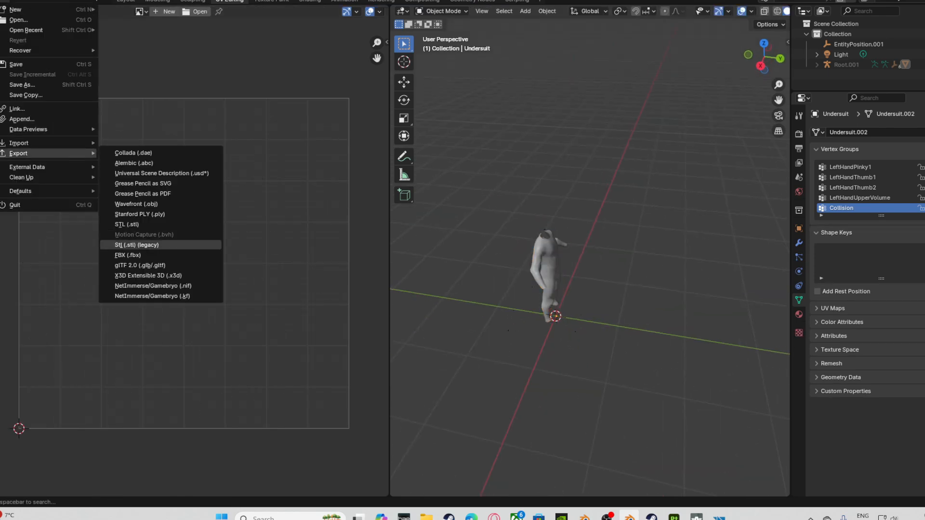
click(128, 255)
click(667, 375)
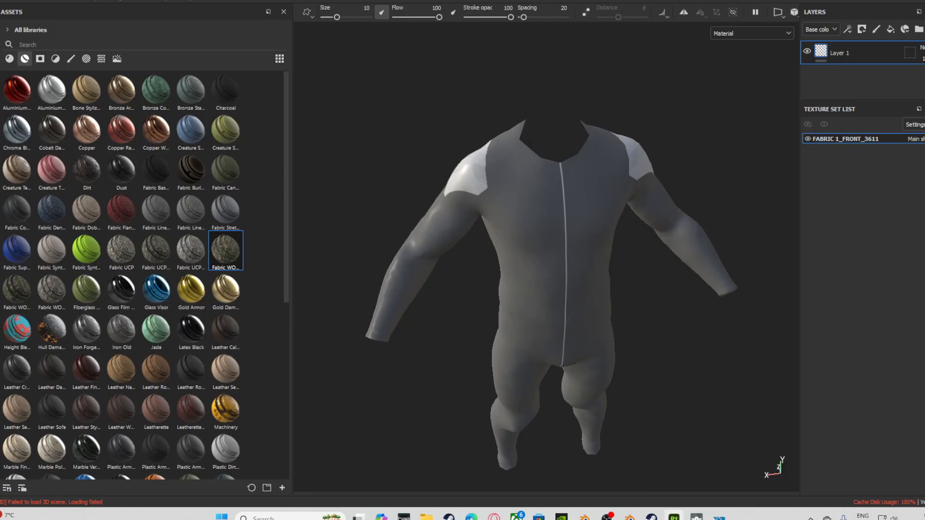
Create a new Substance 3D Painter project from enclave undersuit apa.fbx with the UV Tile workflow enabled, discarding the old project's changes.
click(8, 1)
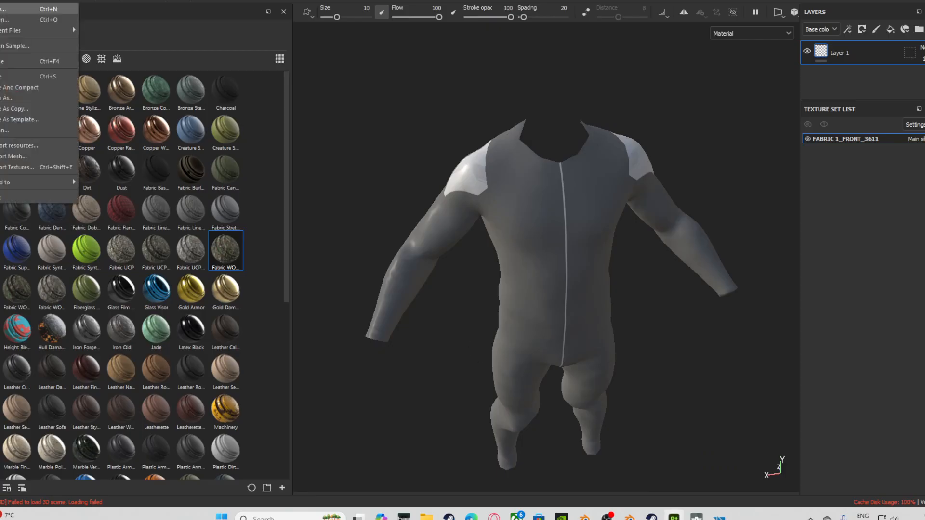
click(28, 8)
click(577, 101)
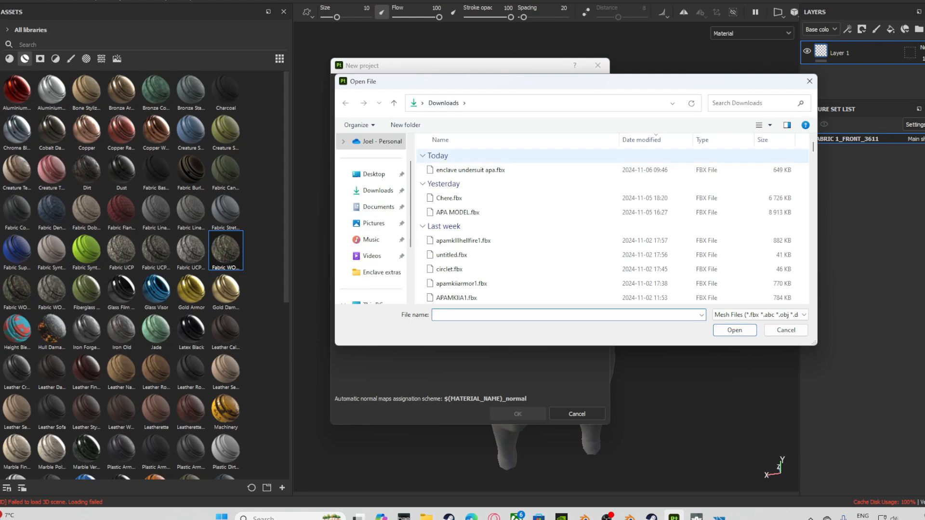
double_click(470, 170)
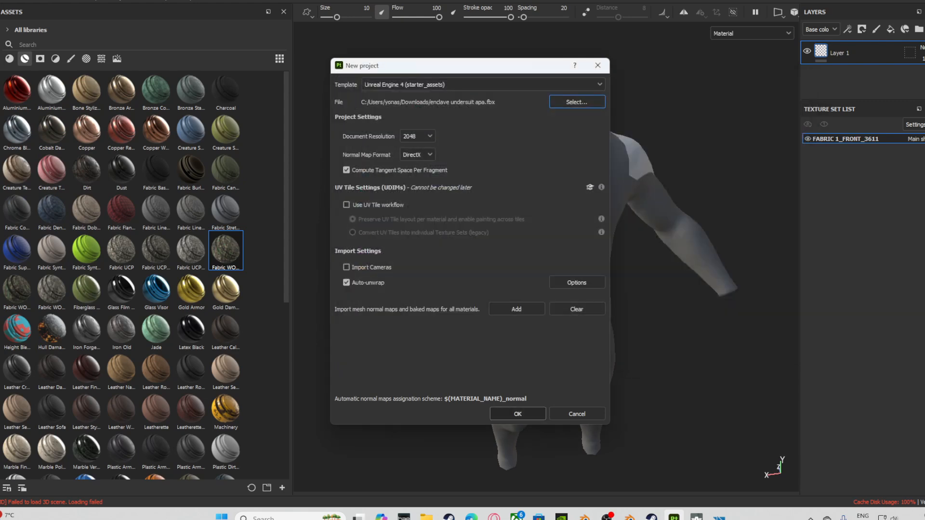
click(346, 205)
click(517, 414)
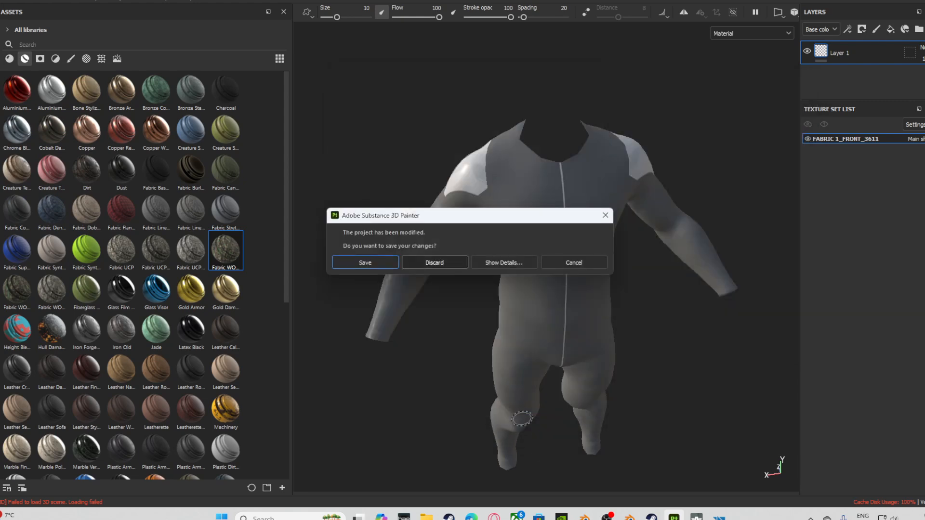
click(435, 260)
Bake all the undersuit's mesh maps at an output size of 2048.
alt+drag(426, 167, 433, 289)
scroll(453, 318, up, 3)
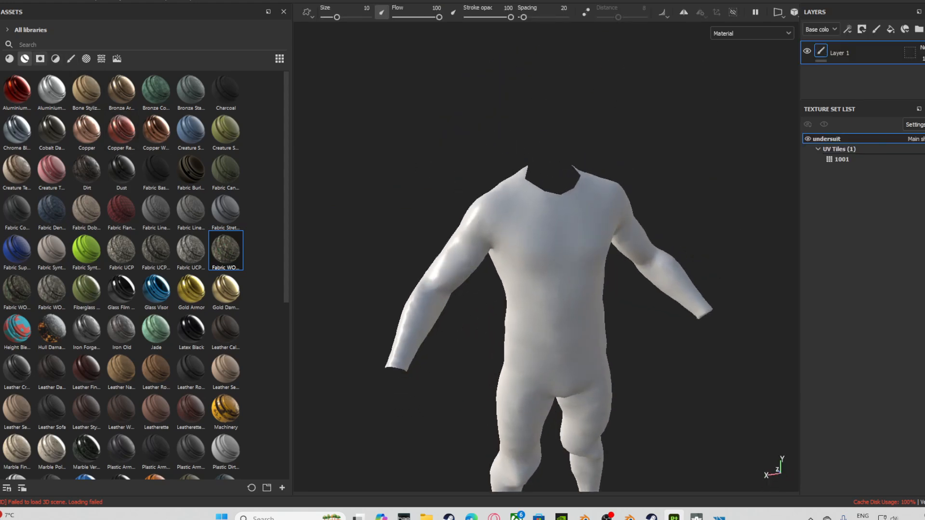
click(9, 1)
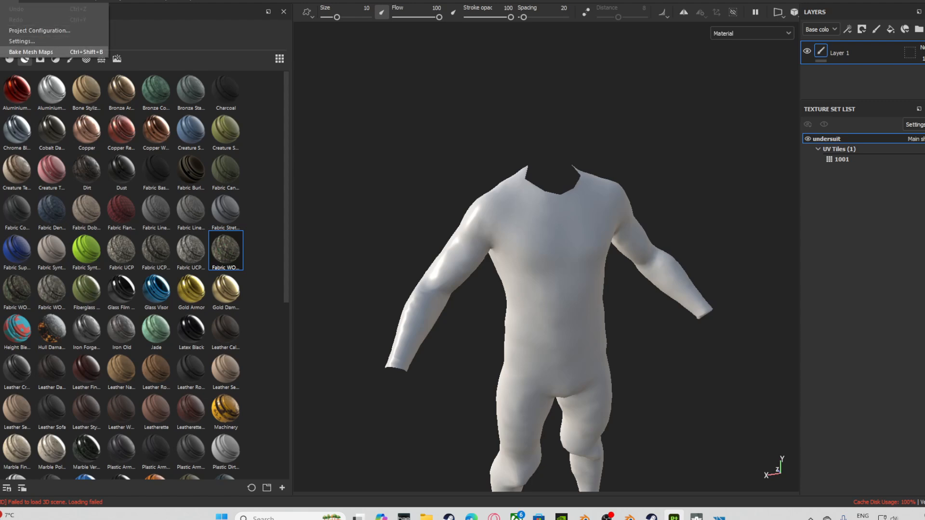
click(31, 52)
click(462, 107)
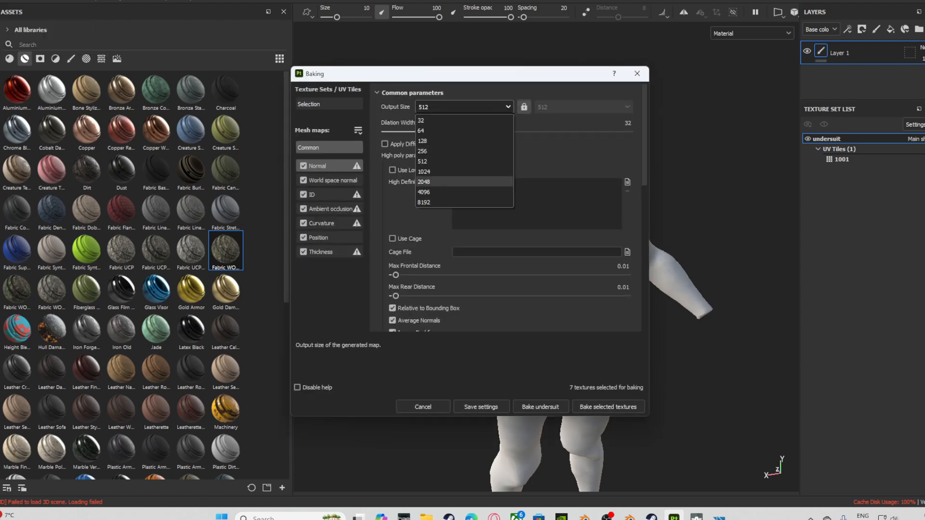
click(424, 182)
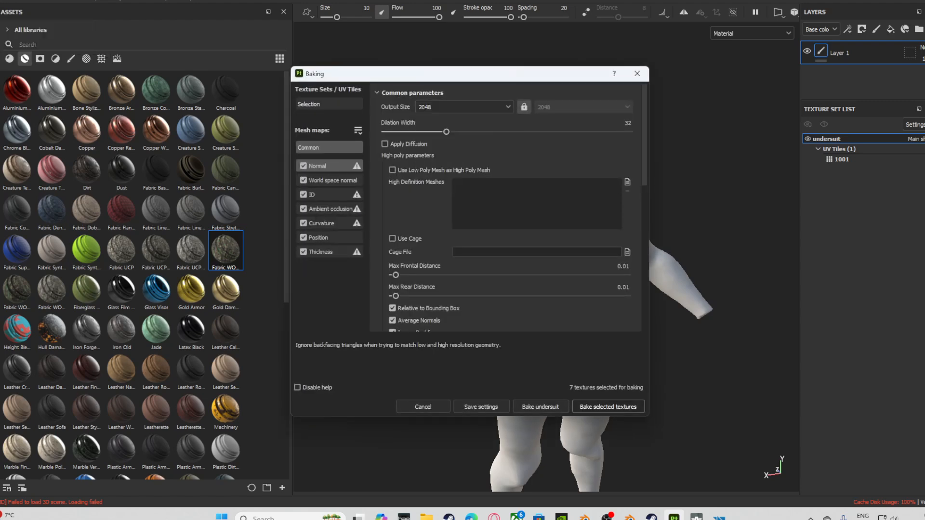
key(Return)
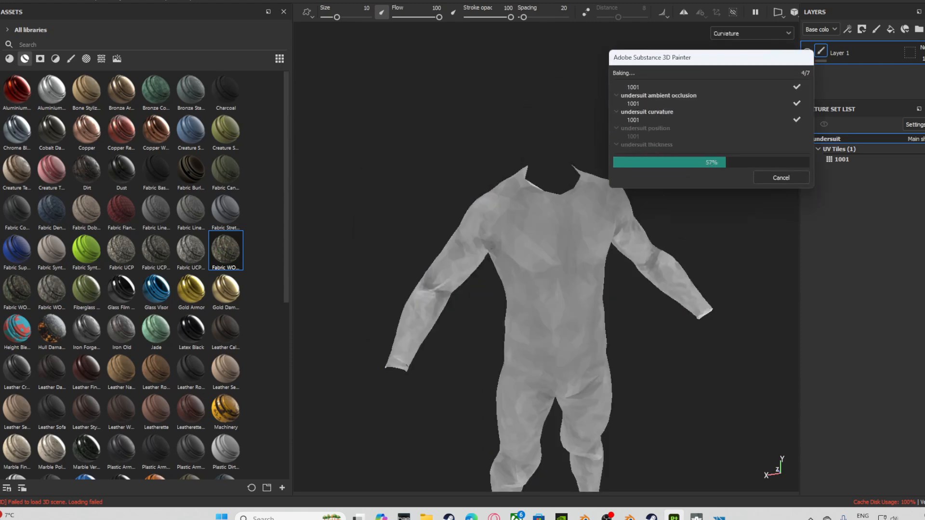
Browse the material library and try the Carbon Fiber material as a fill on the undersuit.
scroll(718, 202, up, 2)
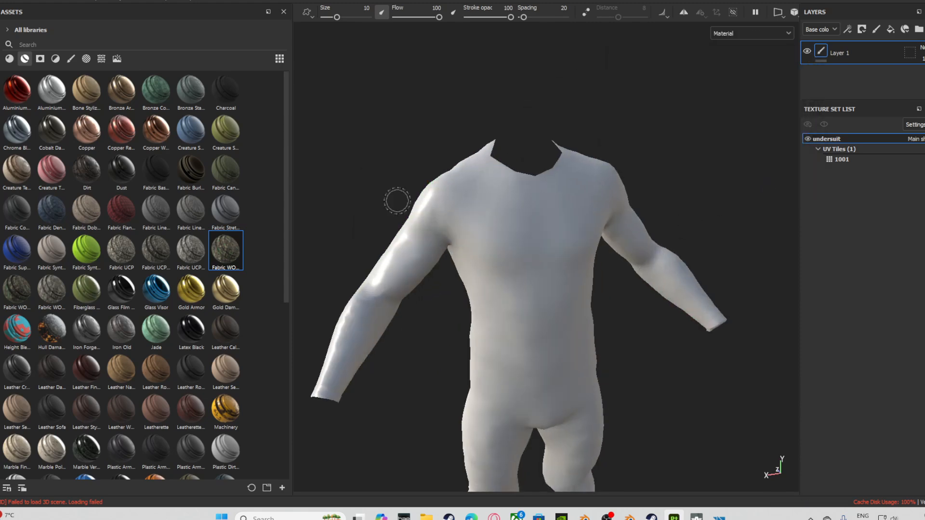
scroll(156, 270, down, 10)
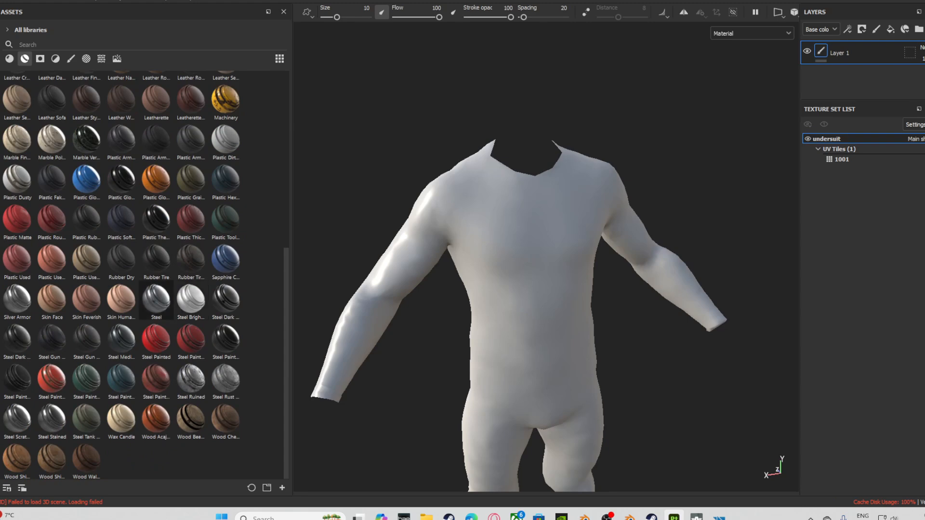
scroll(145, 279, up, 8)
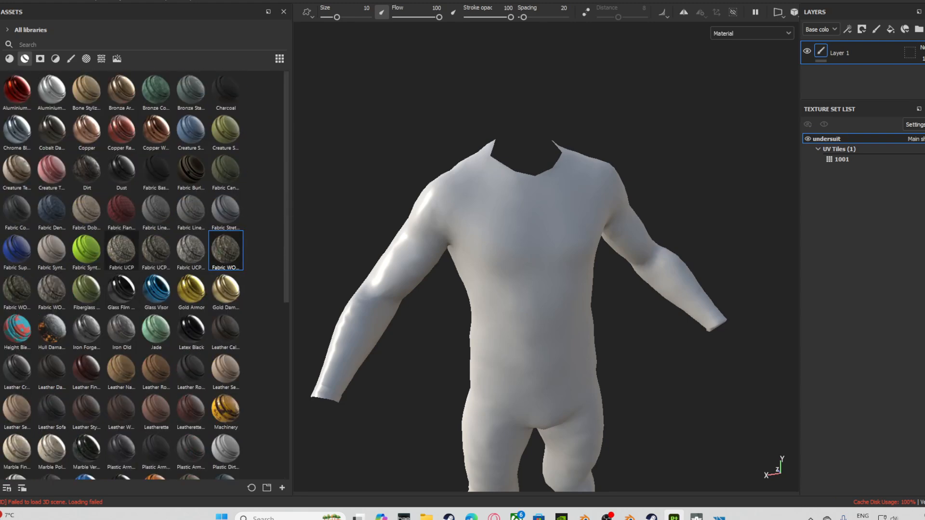
drag(225, 251, 530, 289)
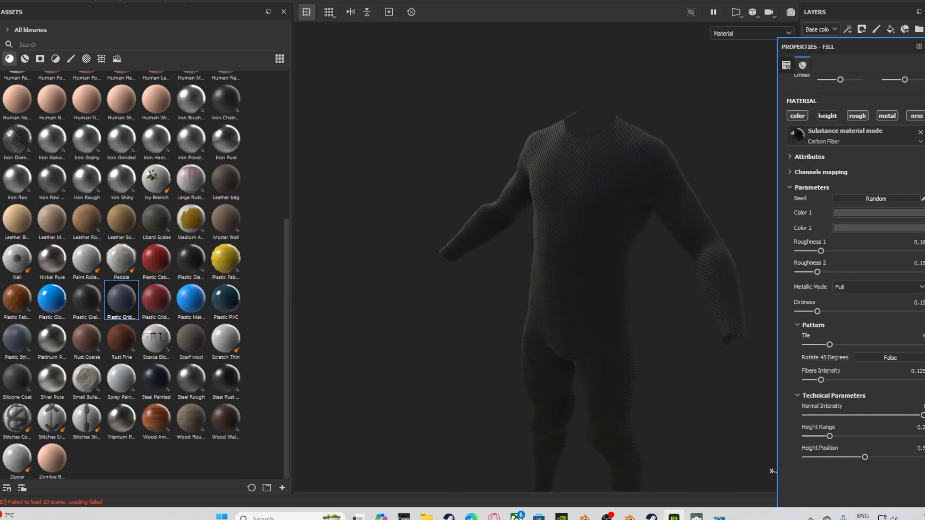
Examine the carbon fiber weave and its seams on the front and back of the undersuit.
alt+drag(521, 289, 626, 279)
scroll(578, 279, up, 3)
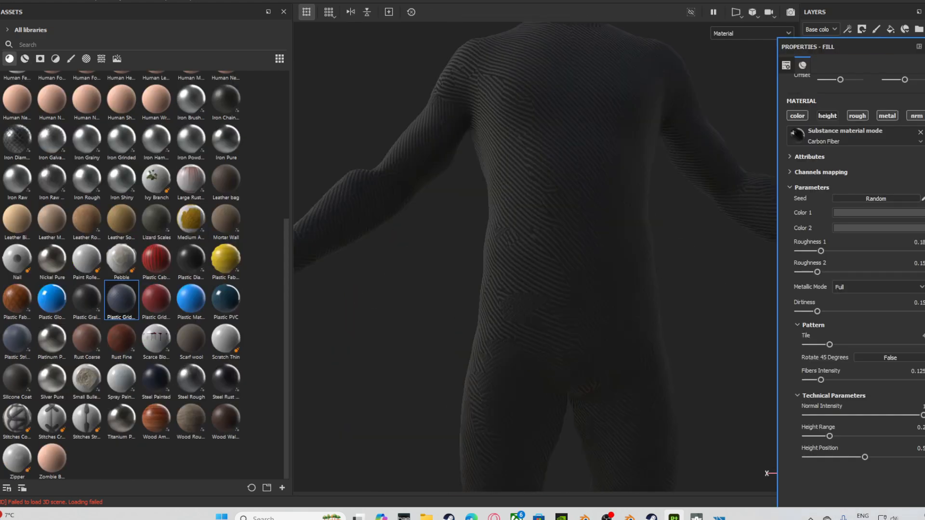
scroll(554, 289, up, 3)
alt+drag(530, 289, 622, 289)
scroll(554, 289, down, 5)
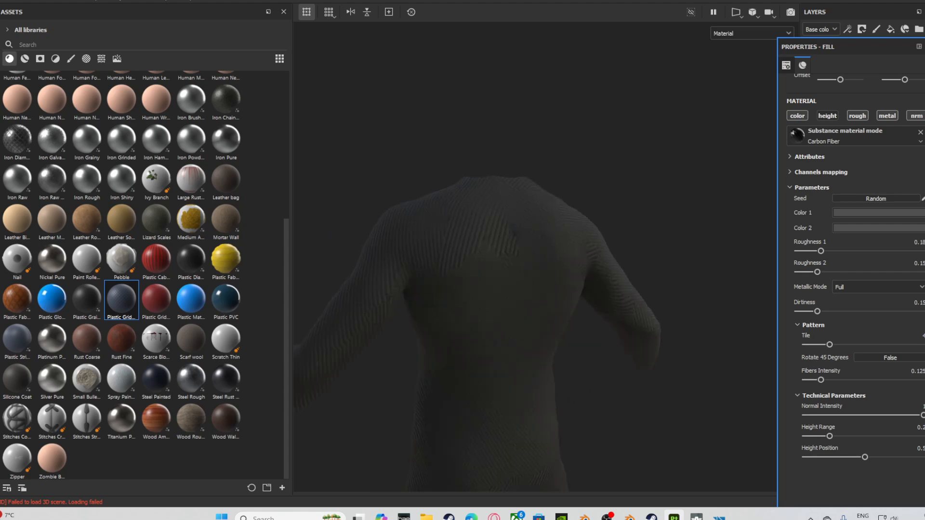
alt+middle_drag(535, 289, 616, 251)
scroll(617, 251, down, 2)
alt+drag(616, 250, 569, 251)
Switch to the World Editor window to view the game scene and return to Substance 3D Painter.
mouse_move(719, 516)
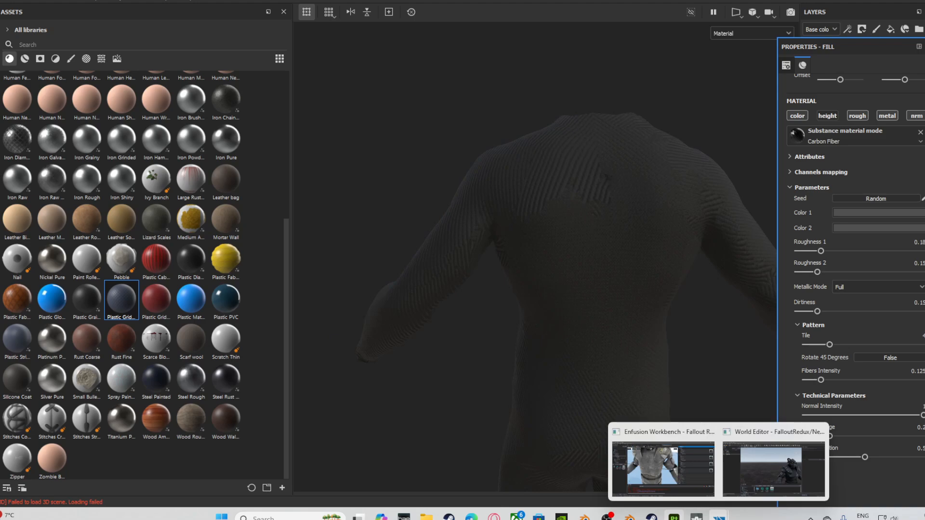
click(773, 463)
mouse_move(674, 516)
click(674, 467)
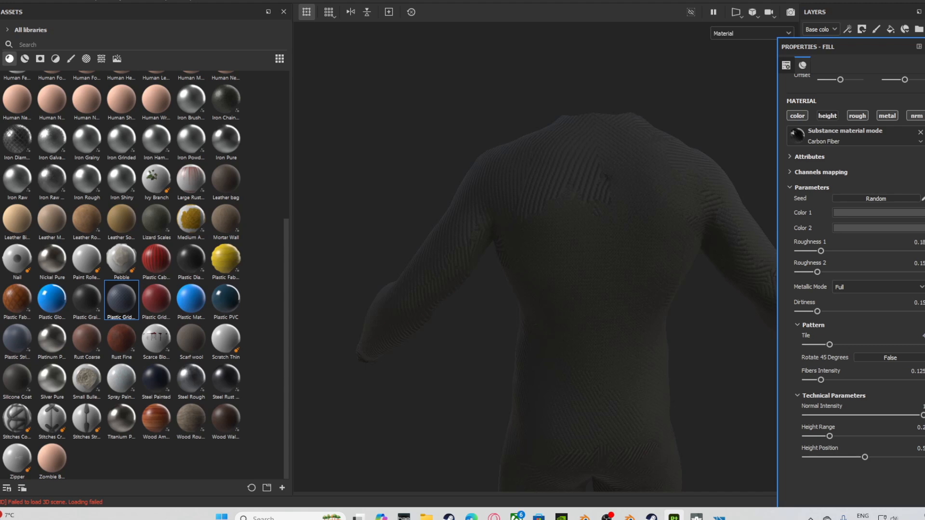
Undo the Carbon Fiber fill on the undersuit.
key(ctrl+z)
key(ctrl+z)
key(ctrl+z)
key(ctrl+z)
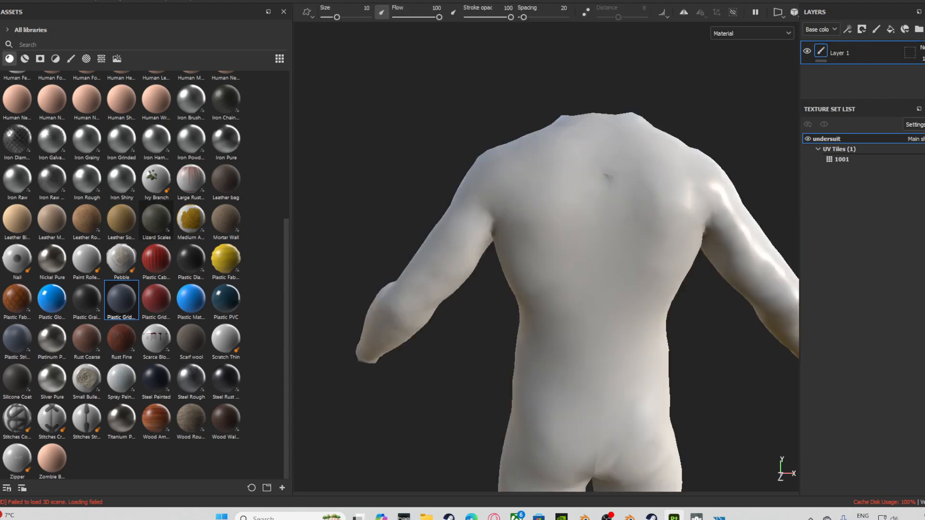
Apply the Fabric Baseball Hat smart material to the undersuit.
scroll(145, 274, up, 5)
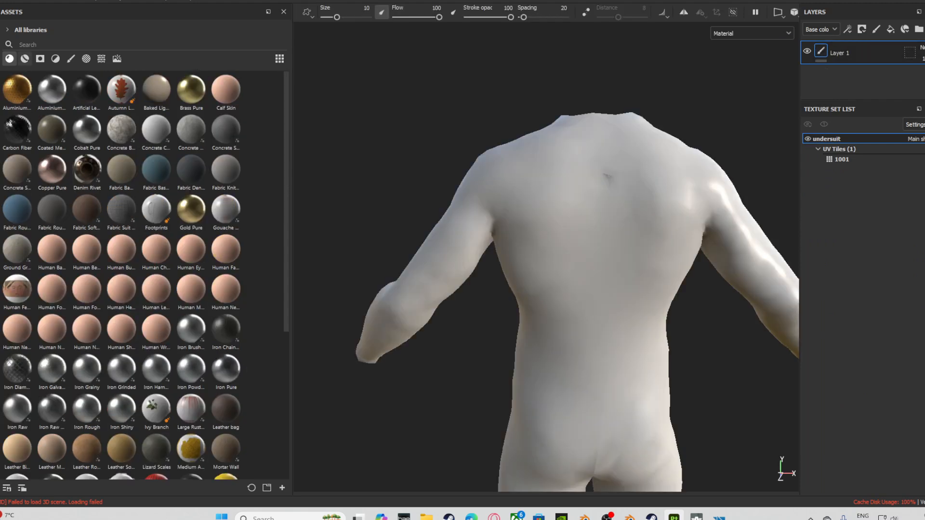
click(24, 59)
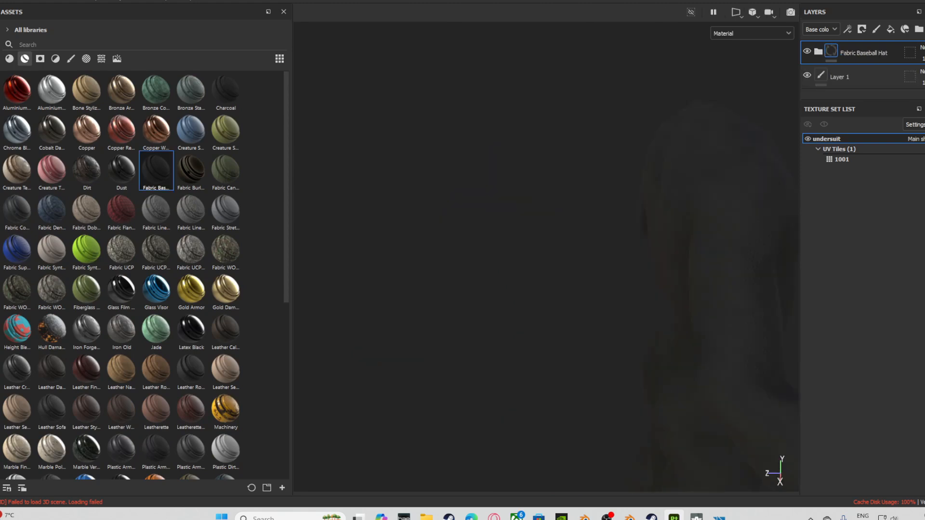
alt+drag(627, 270, 467, 270)
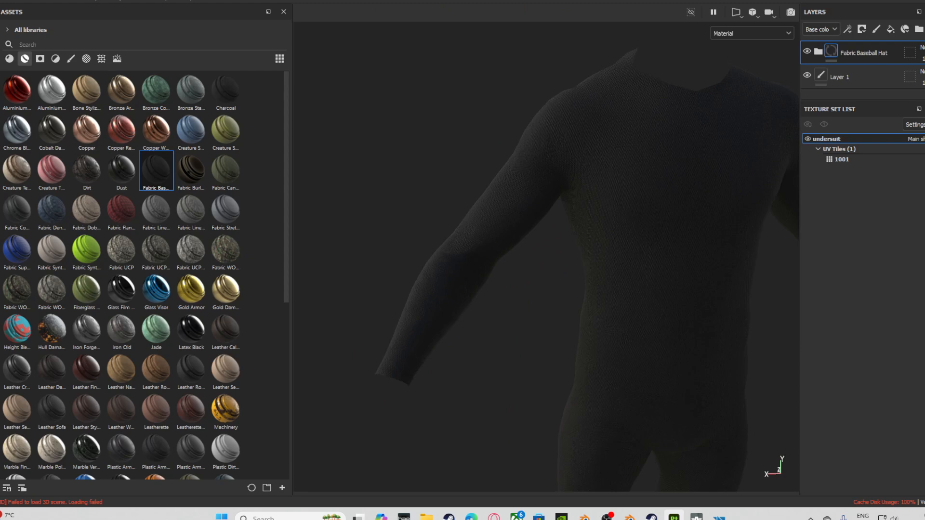
Export the undersuit textures into a new folder named undersuits inside the Enclave extras folder.
click(1, 1)
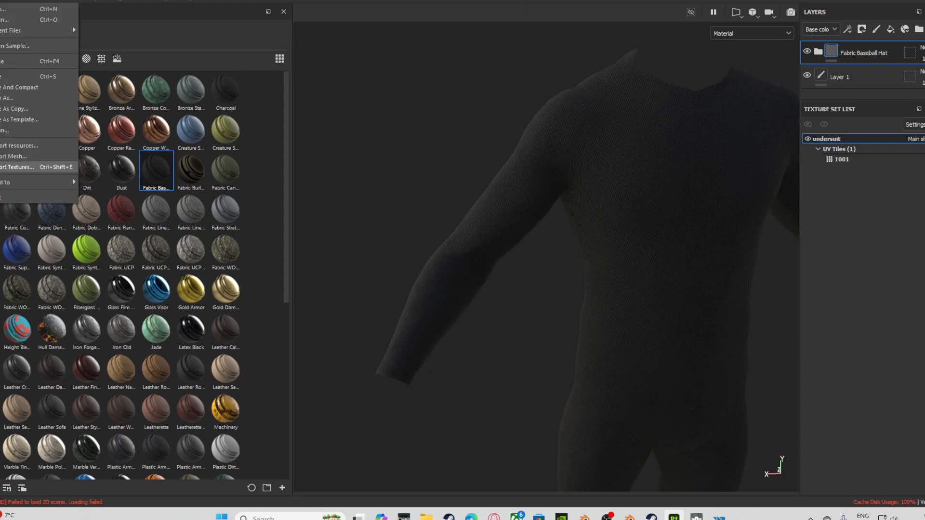
click(17, 166)
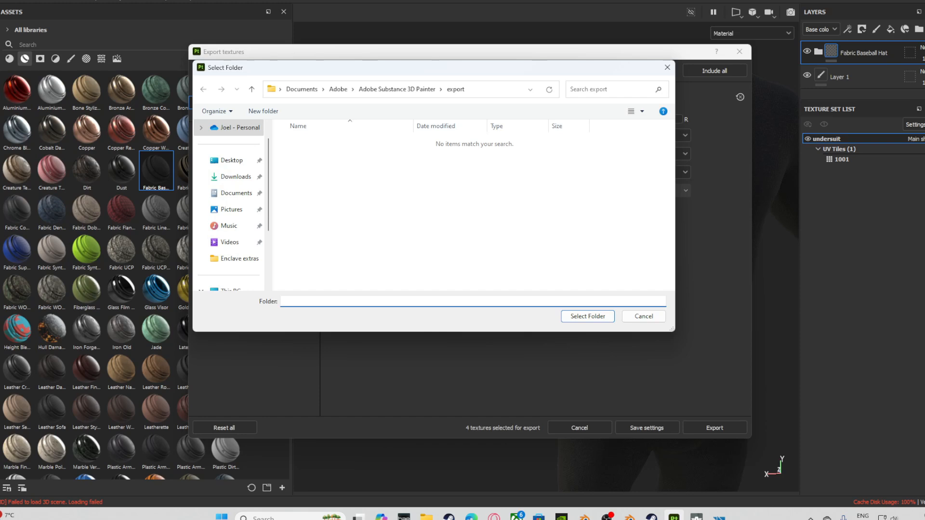
click(236, 177)
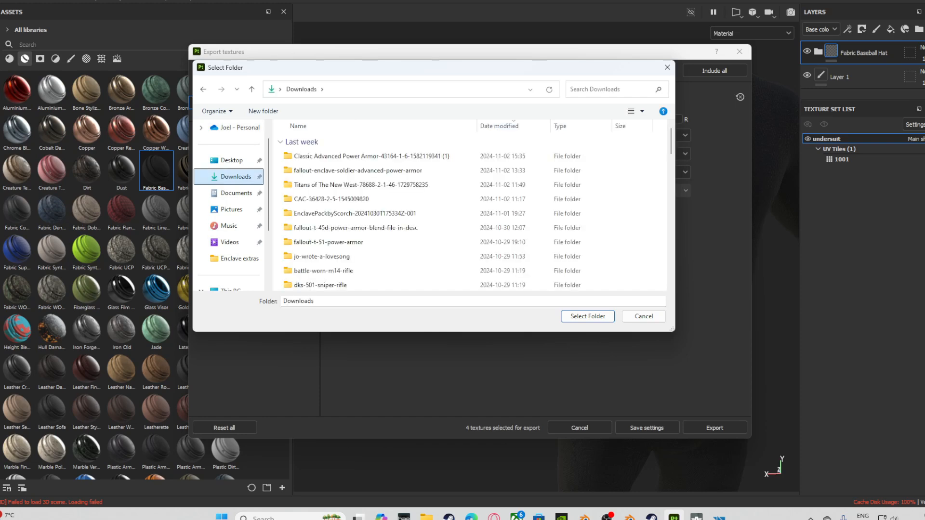
click(240, 259)
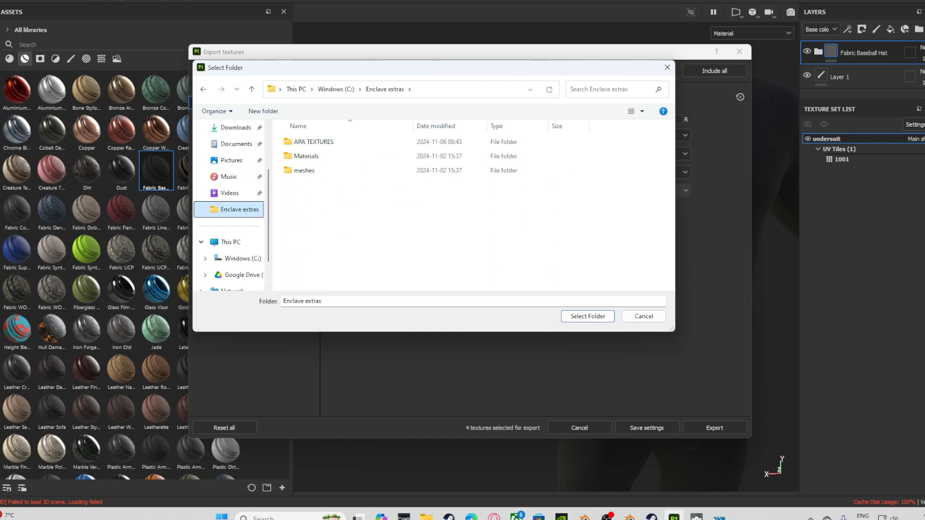
key(ctrl+shift+n)
text(undersuit)
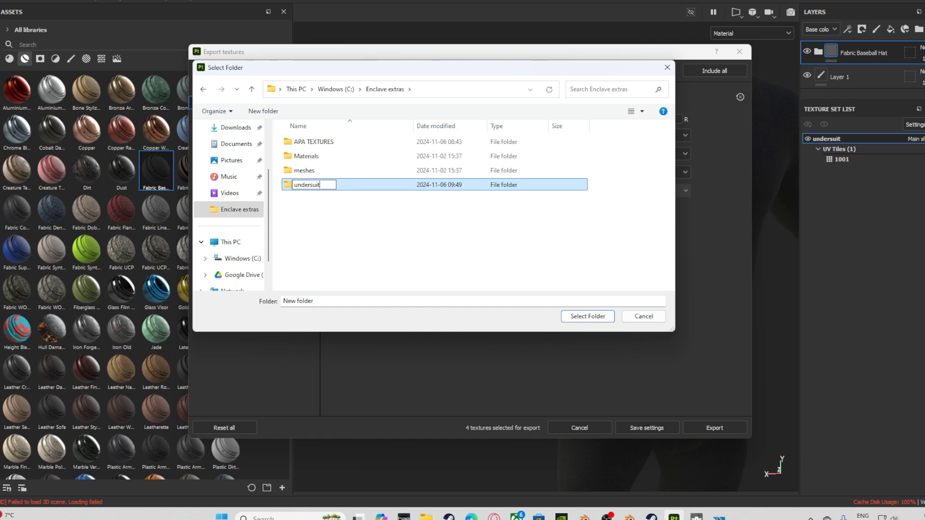
text(s)
key(Return)
key(Return)
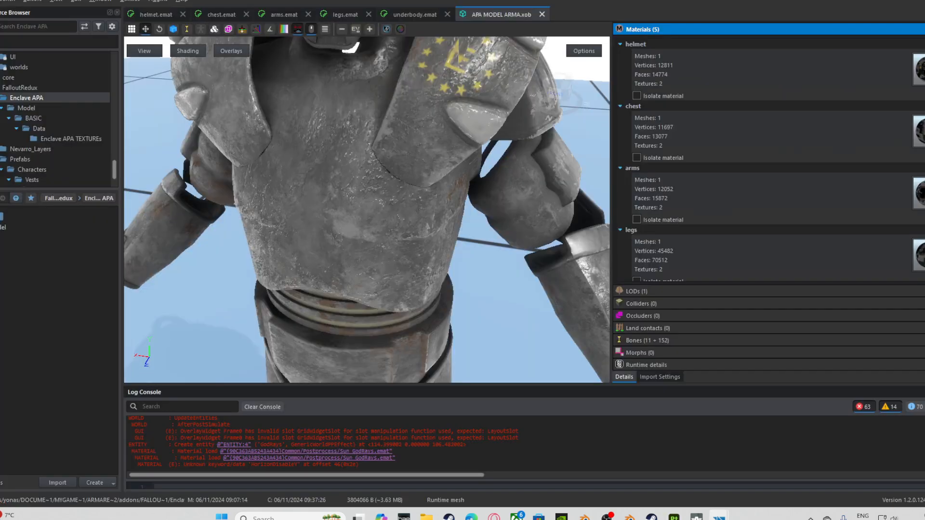
Select the FalloutRedux root folder in the Workbench Resource Browser, and close Substance 3D Painter, discarding the project changes.
click(20, 87)
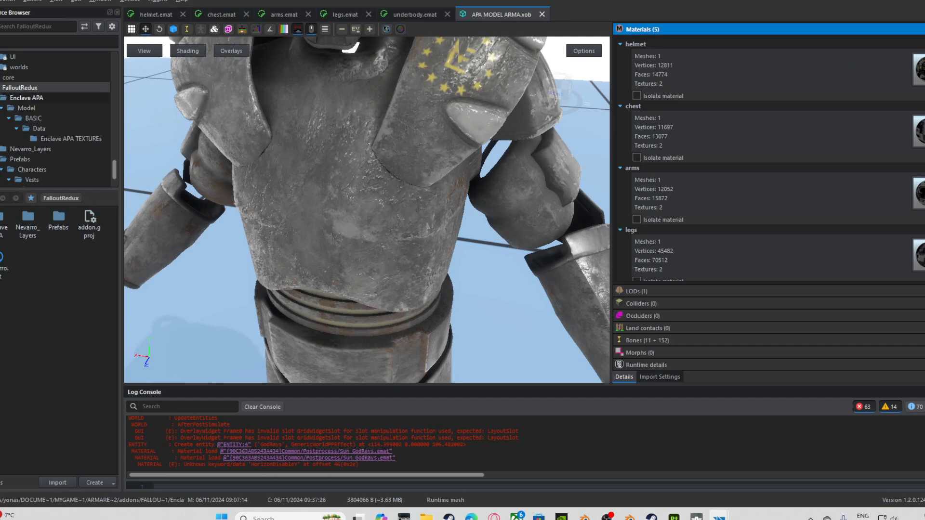
click(674, 517)
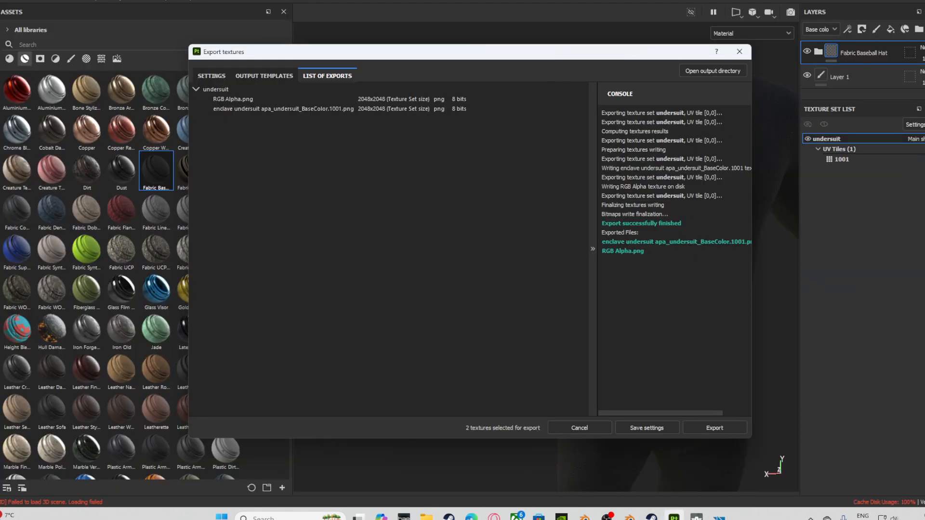
click(739, 52)
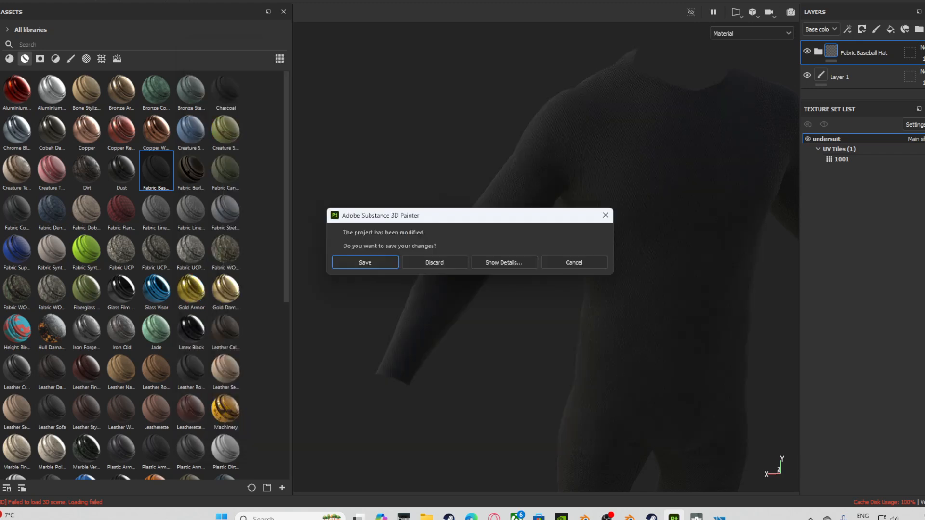
click(435, 262)
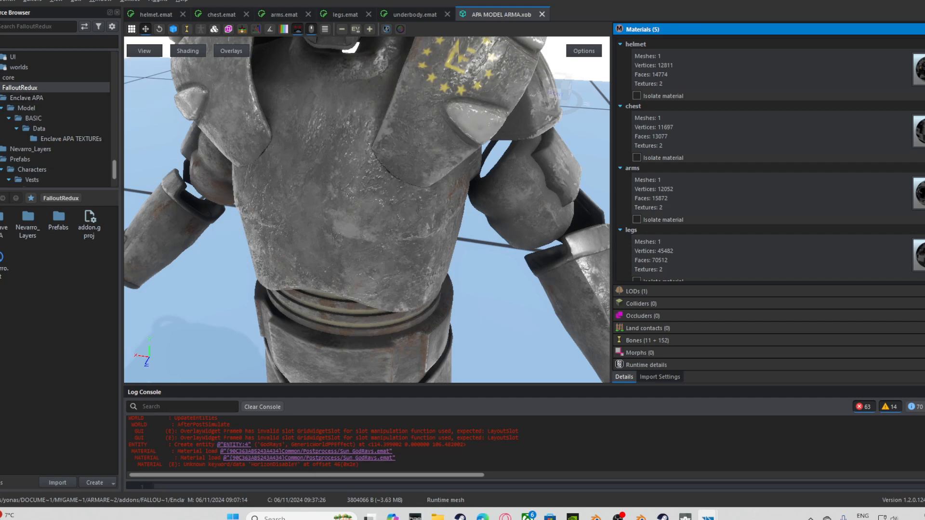
Create a folder named undersuits in the FalloutRedux root and open it.
right_click(38, 268)
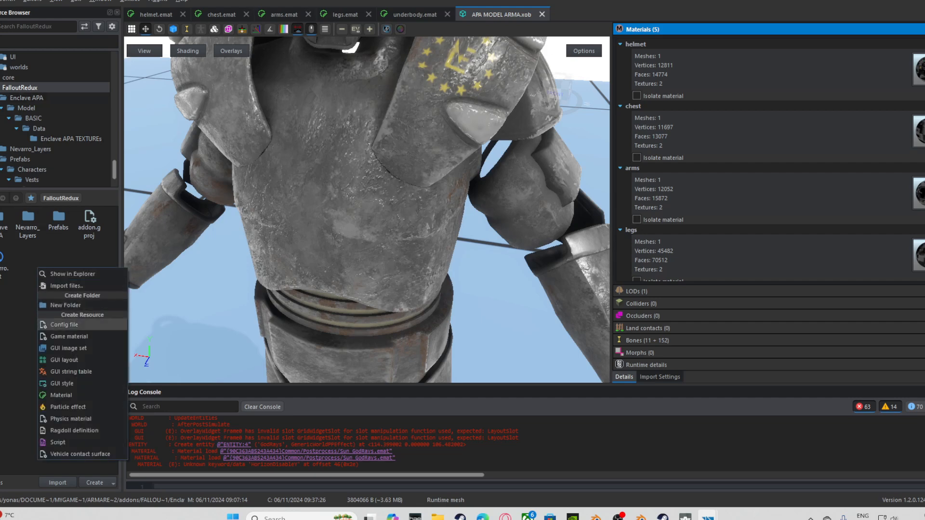
click(66, 305)
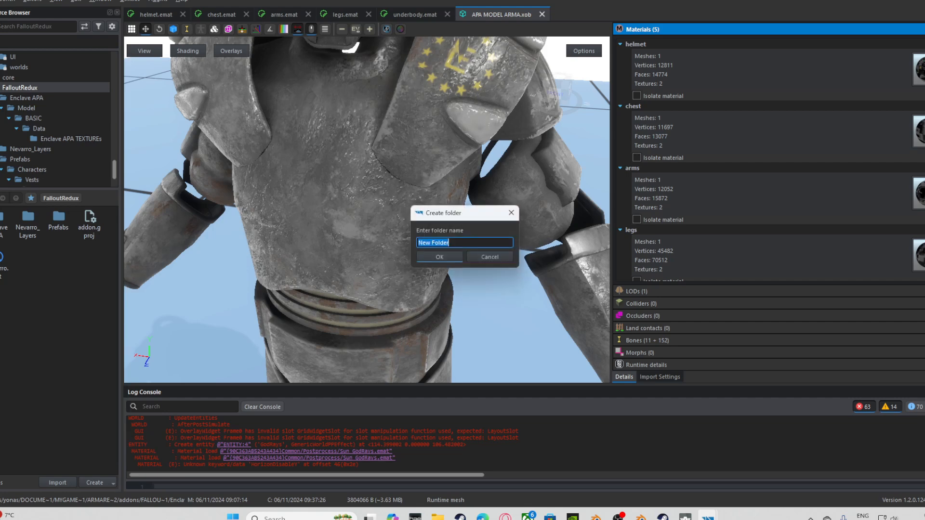
text(undersuits)
key(Return)
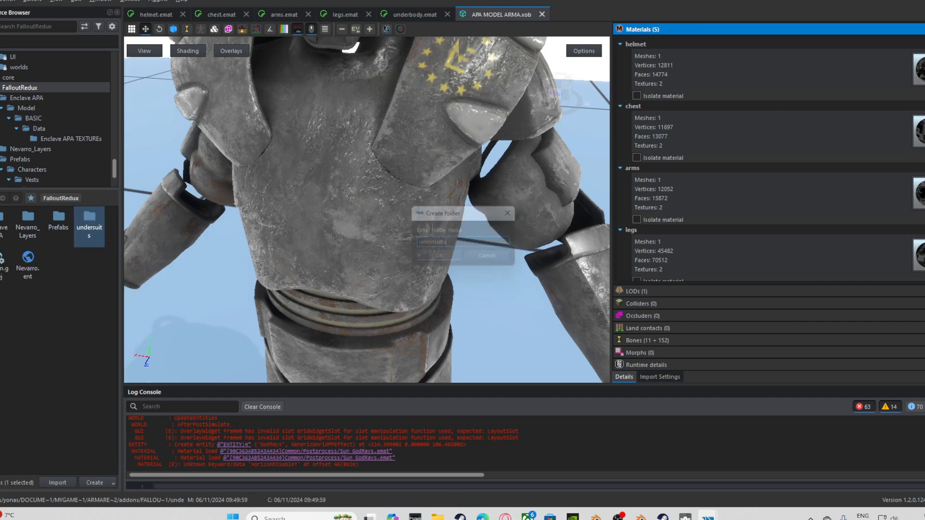
double_click(89, 224)
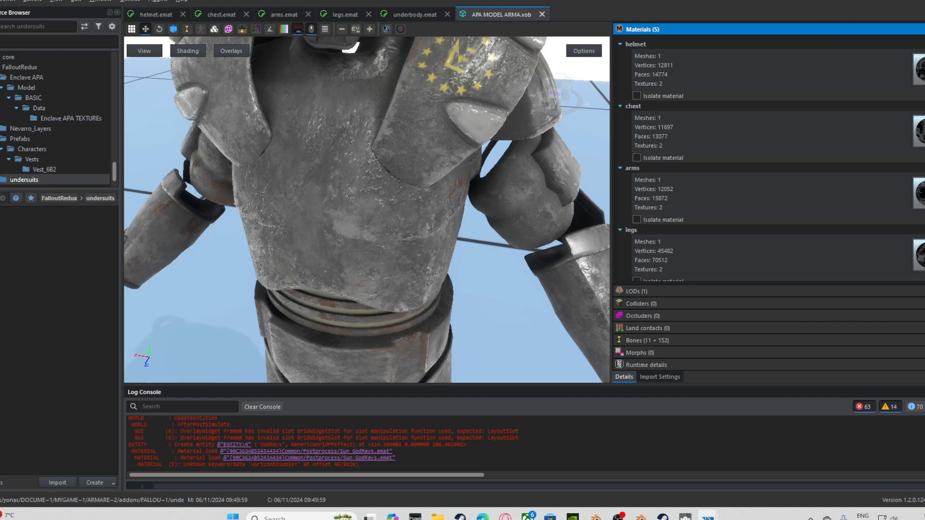
Import enclave undersuit apa.fbx from Downloads into the undersuits folder as a model.
click(58, 483)
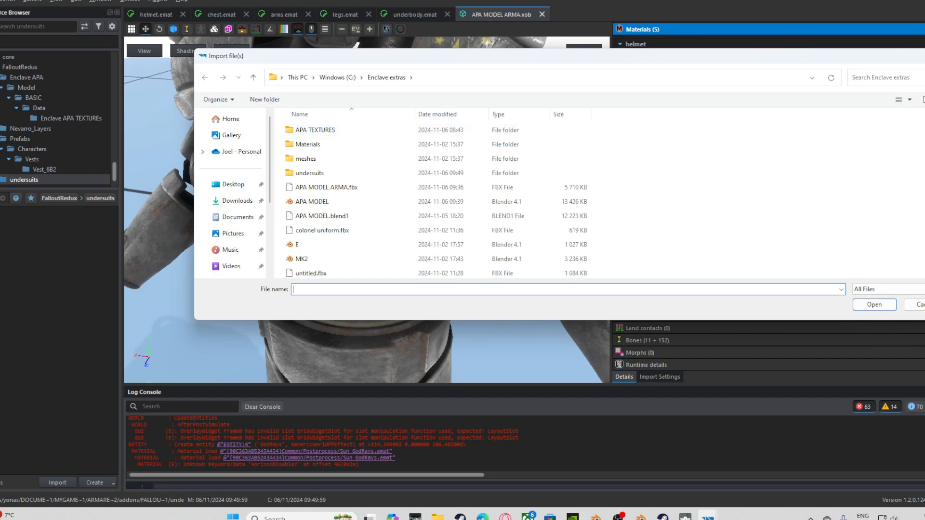
double_click(308, 173)
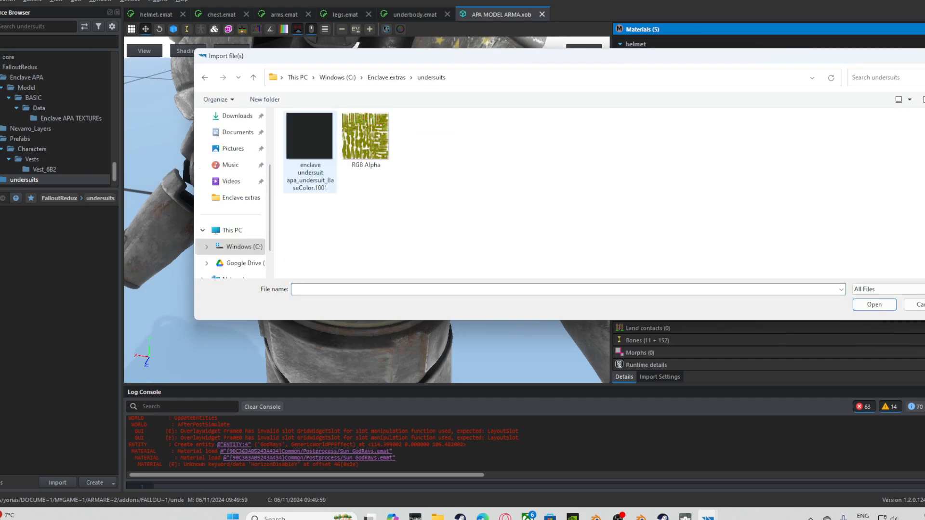
click(236, 116)
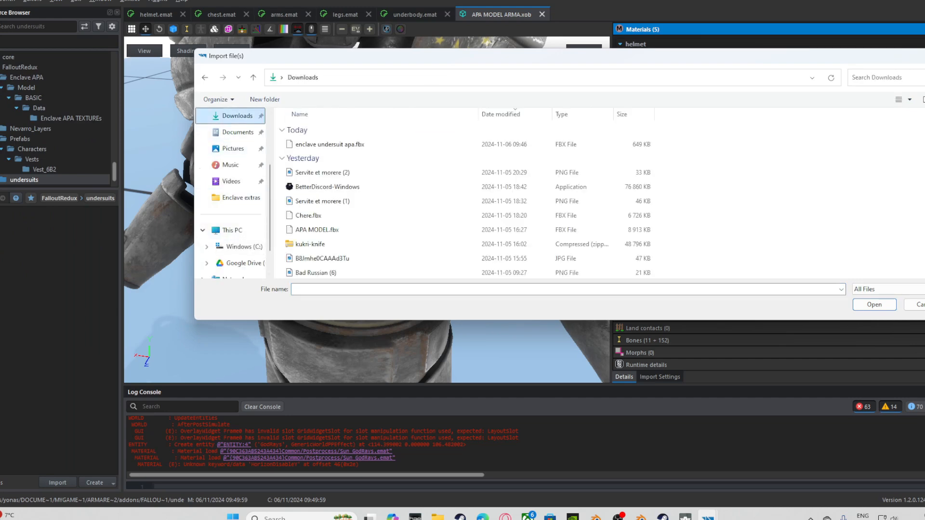
double_click(330, 144)
click(463, 263)
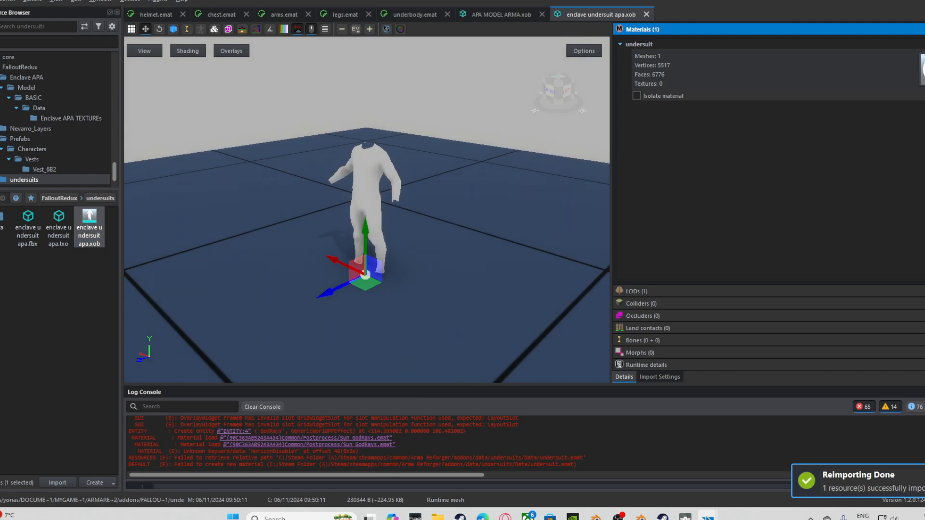
Enable Export Skinning for the imported undersuit model and reimport the resource.
click(660, 377)
click(697, 261)
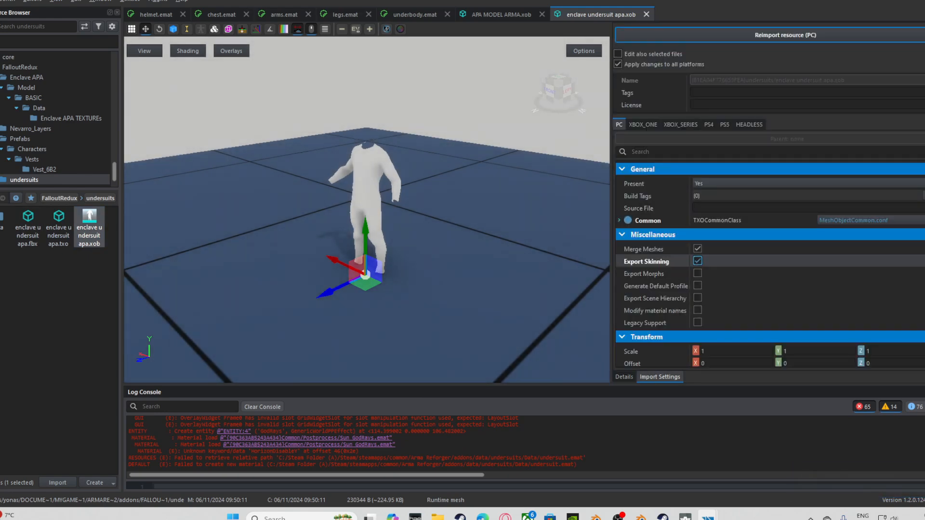
click(770, 35)
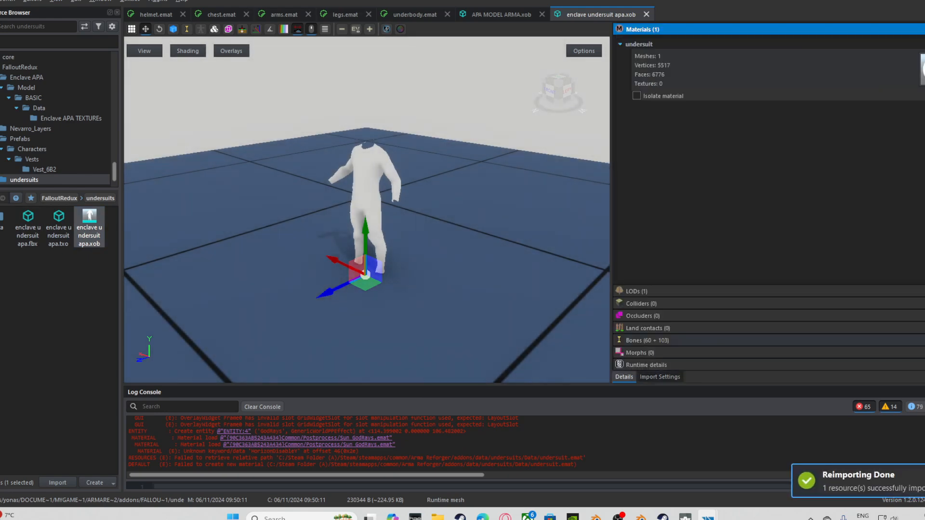
Open the model's undersuit material and import the BaseColor and RGB Alpha textures from Enclave extras\undersuits into its Data folder.
double_click(638, 44)
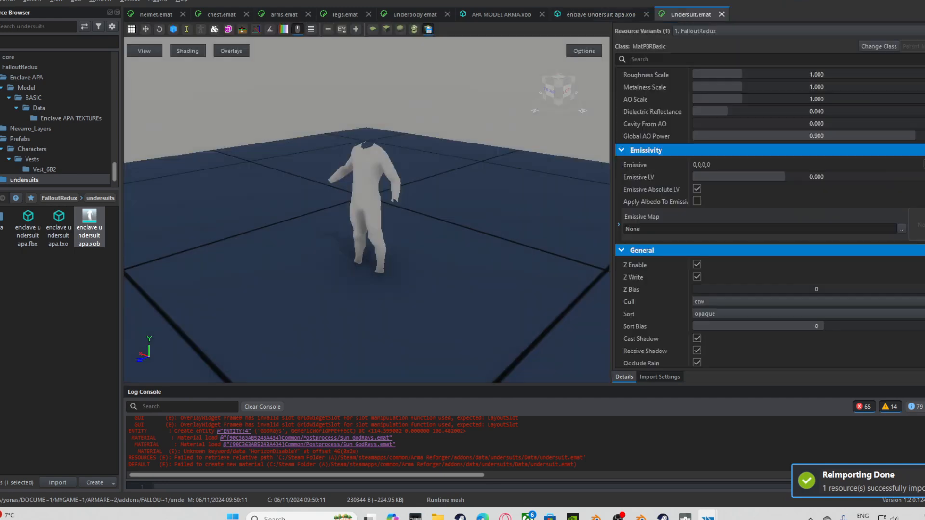
click(57, 483)
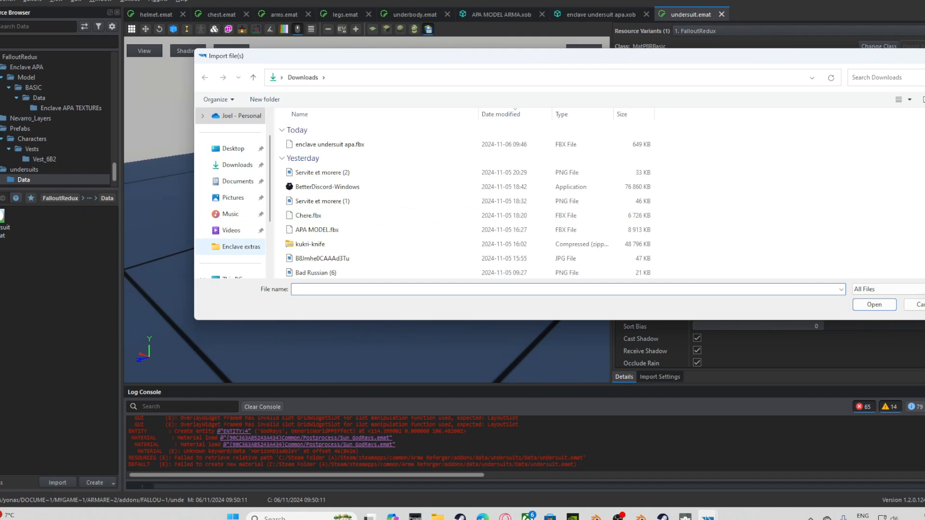
click(240, 247)
double_click(309, 172)
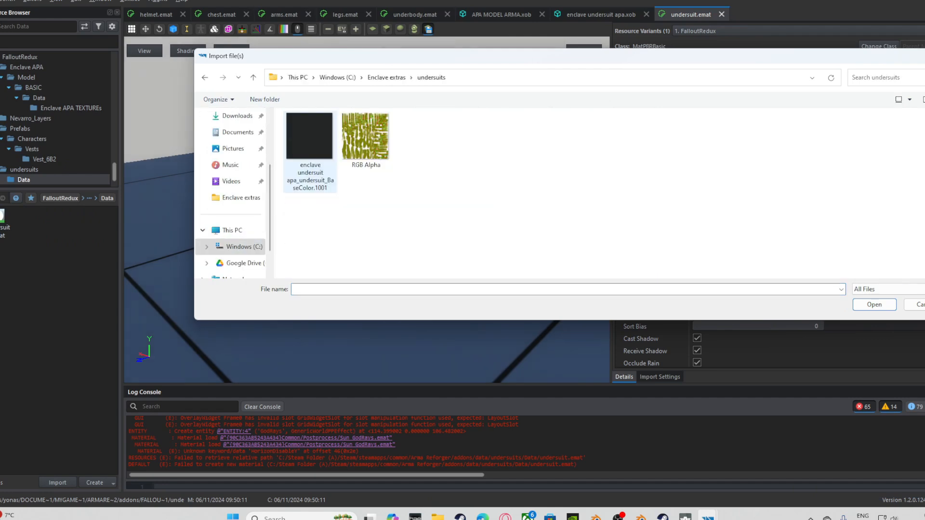
key(ctrl+a)
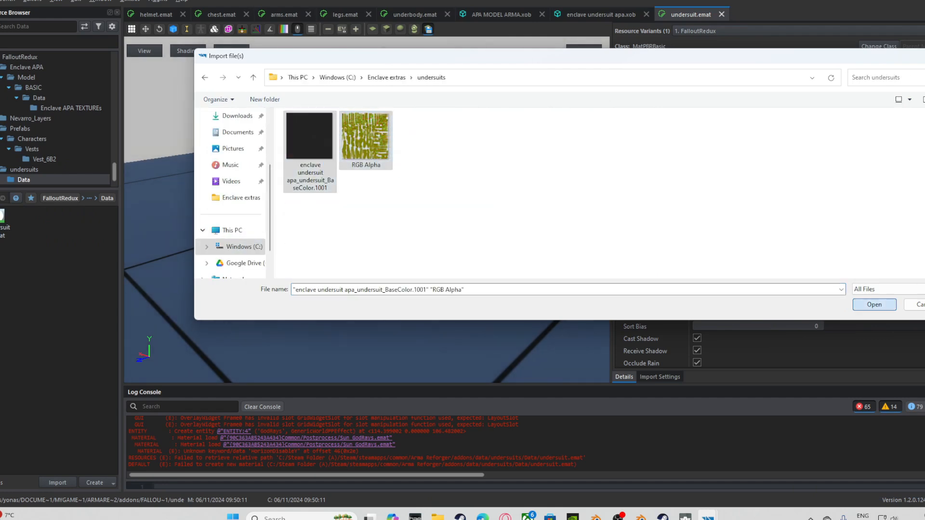
key(Return)
Assign enclave undersuit apa_undersuit_BaseColor.1001.edds as the material's BCR Map and RGB Alpha.edds as its NMO Map.
scroll(655, 212, up, 2)
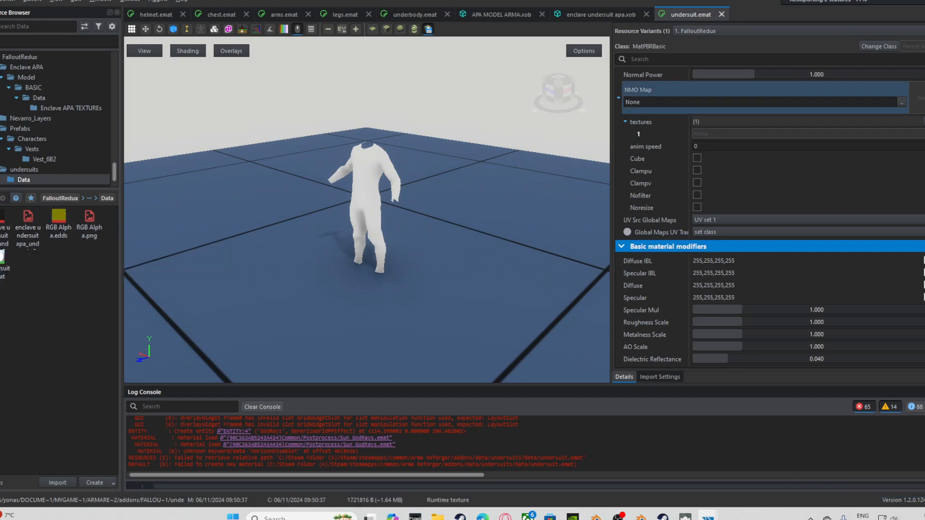
click(6, 227)
scroll(530, 221, up, 4)
scroll(655, 214, up, 7)
scroll(655, 214, up, 3)
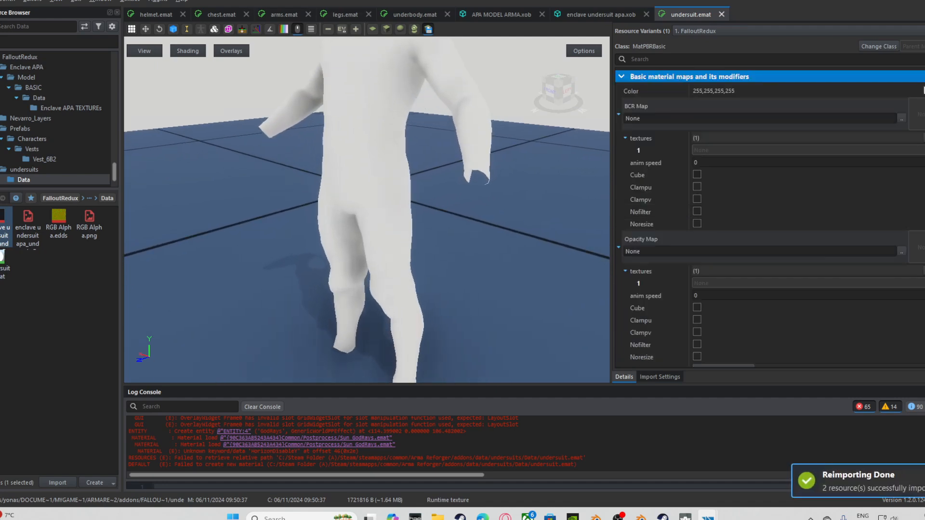
drag(6, 227, 762, 118)
scroll(655, 232, down, 6)
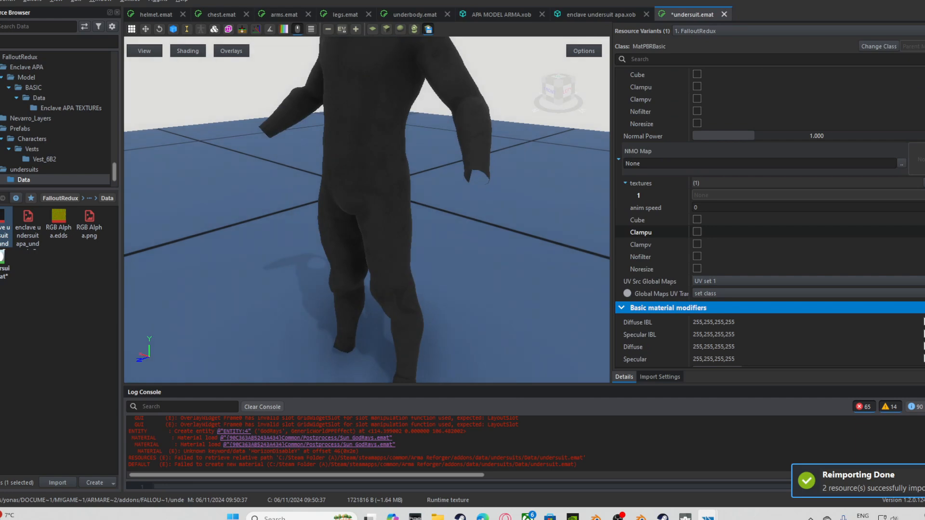
drag(58, 221, 751, 163)
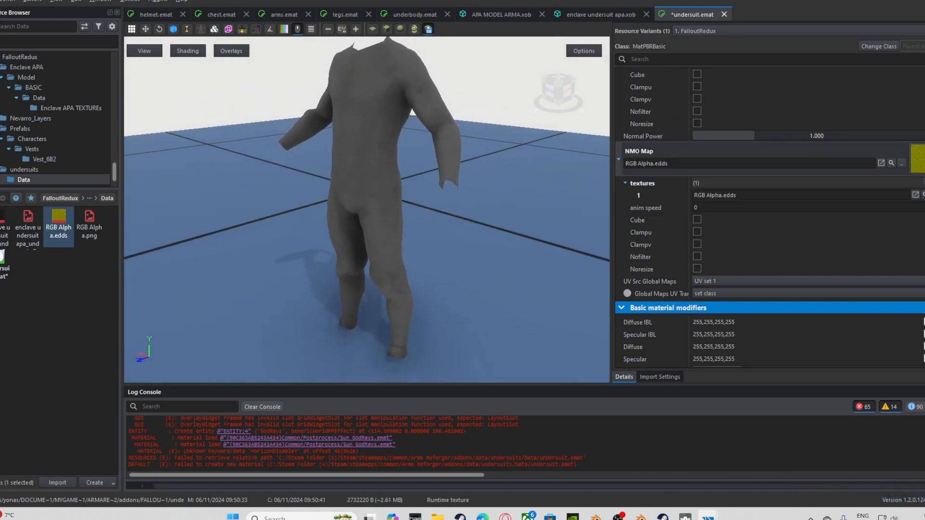
Raise the undersuit material's Normal Power to 2.275 and check the fabric weave on the upper torso.
middle_drag(337, 207, 486, 183)
drag(754, 136, 833, 136)
scroll(366, 210, up, 6)
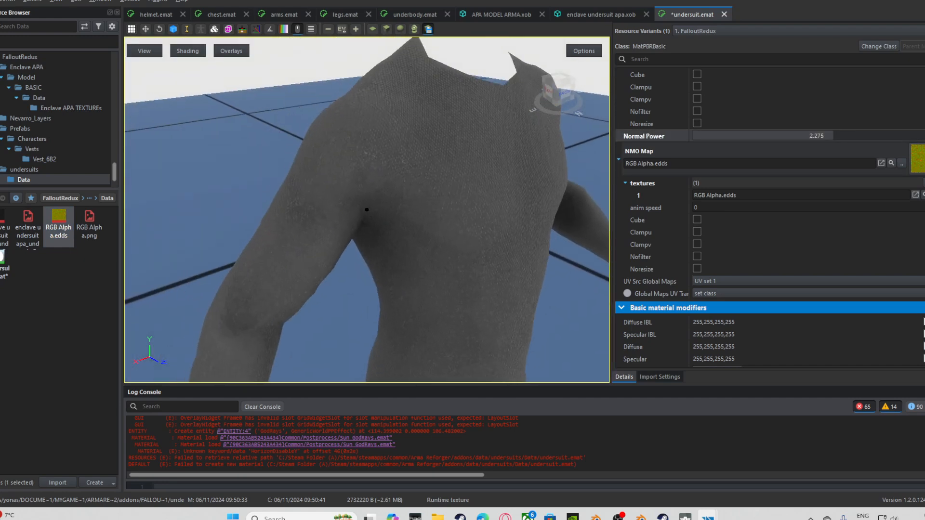
scroll(367, 210, down, 2)
Tint the undersuit material a very dark olive with Color 17,14,0,255 and check it on the whole model.
scroll(771, 193, up, 5)
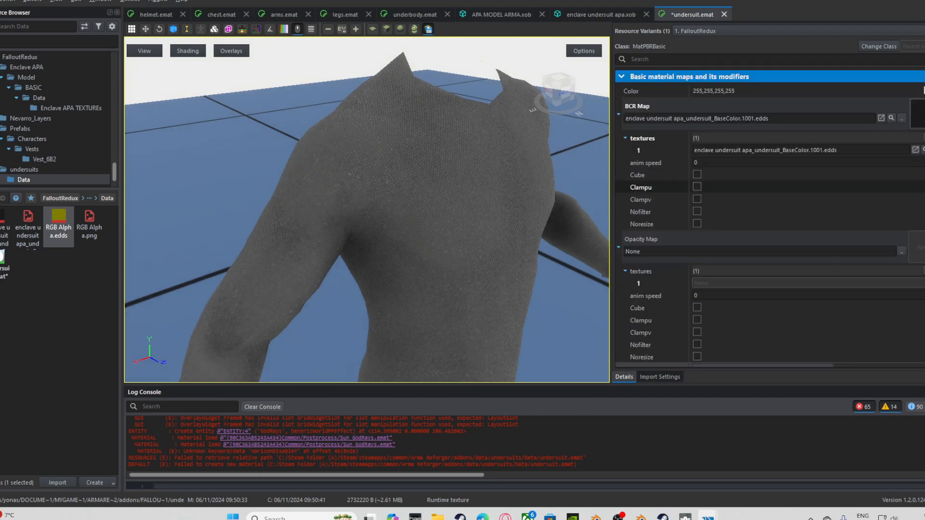
click(713, 91)
drag(566, 313, 565, 347)
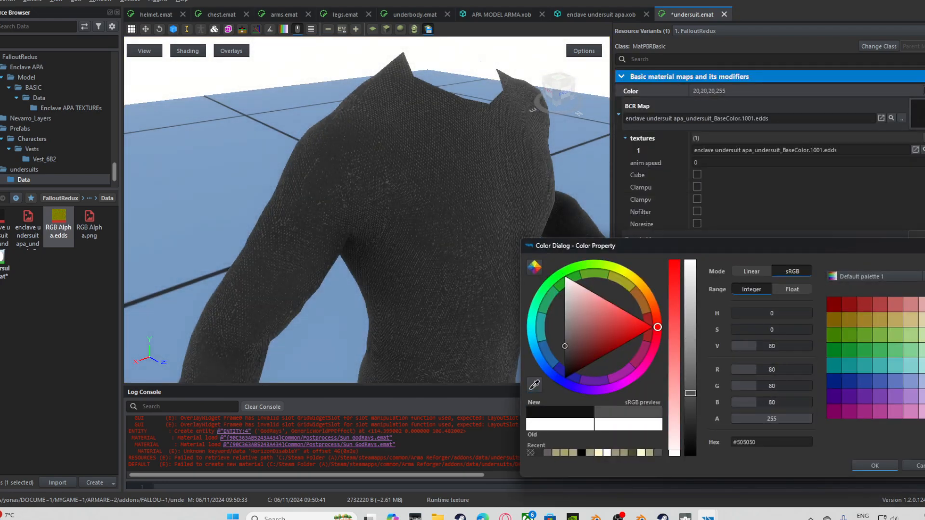
click(833, 319)
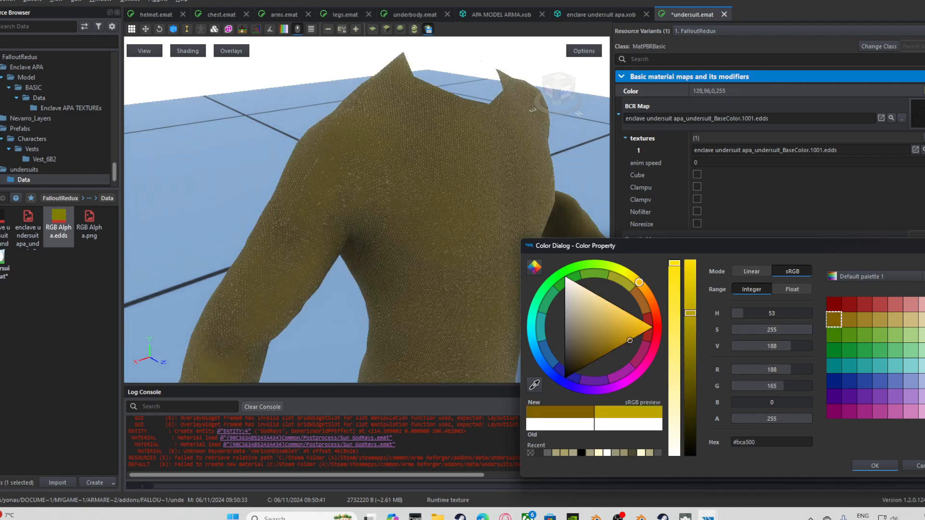
mouse_move(691, 391)
mouse_down()
mouse_move(691, 383)
mouse_move(690, 394)
mouse_up()
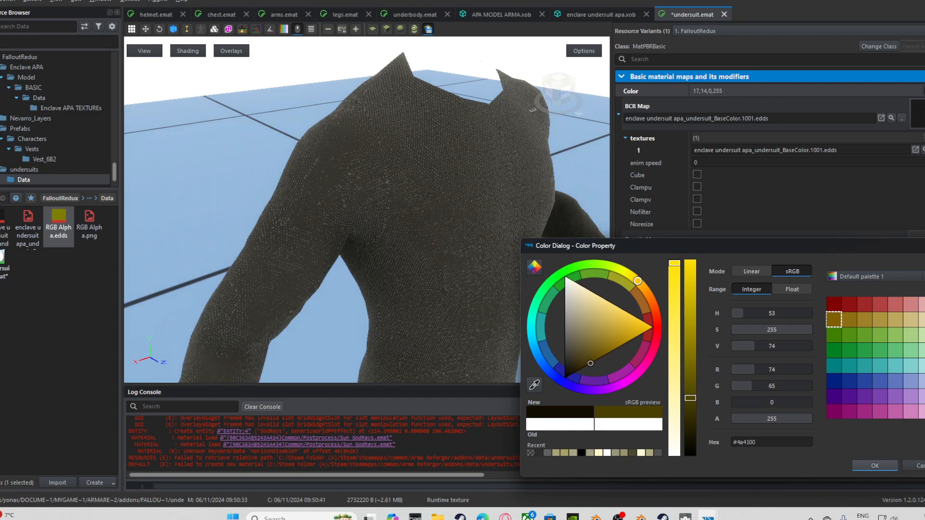
click(875, 466)
scroll(367, 210, down, 5)
mouse_move(367, 210)
mouse_down()
mouse_move(308, 241)
mouse_move(366, 212)
mouse_up()
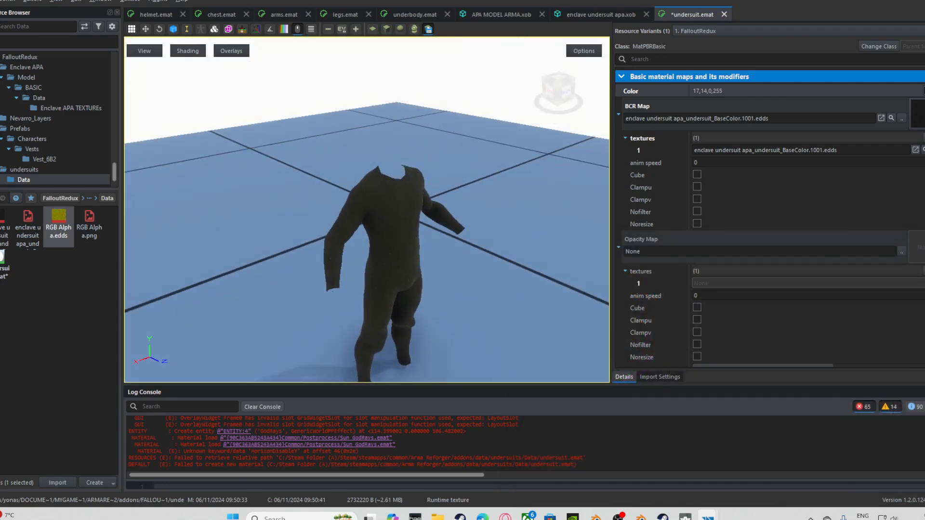
scroll(367, 210, up, 6)
scroll(367, 210, down, 4)
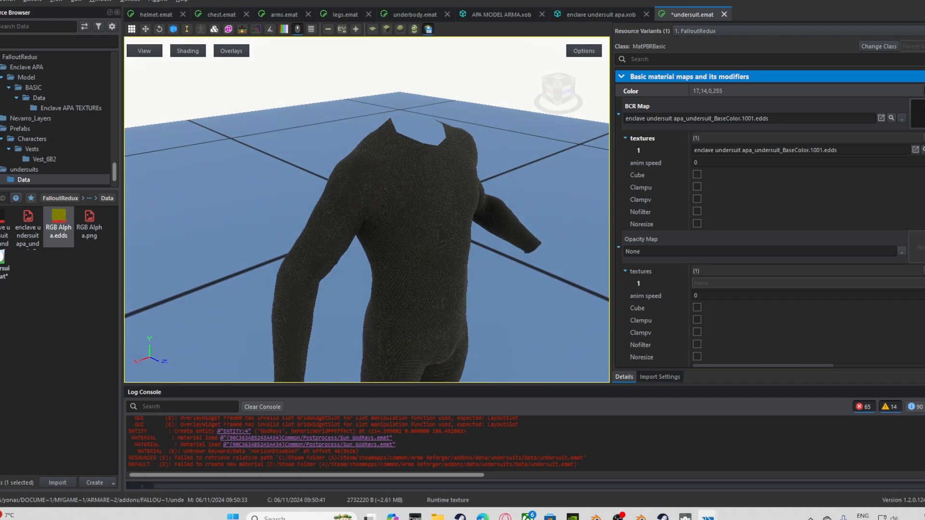
Set the undersuit material's Cull to none and check the mesh around the neck opening and torso.
drag(367, 209, 309, 270)
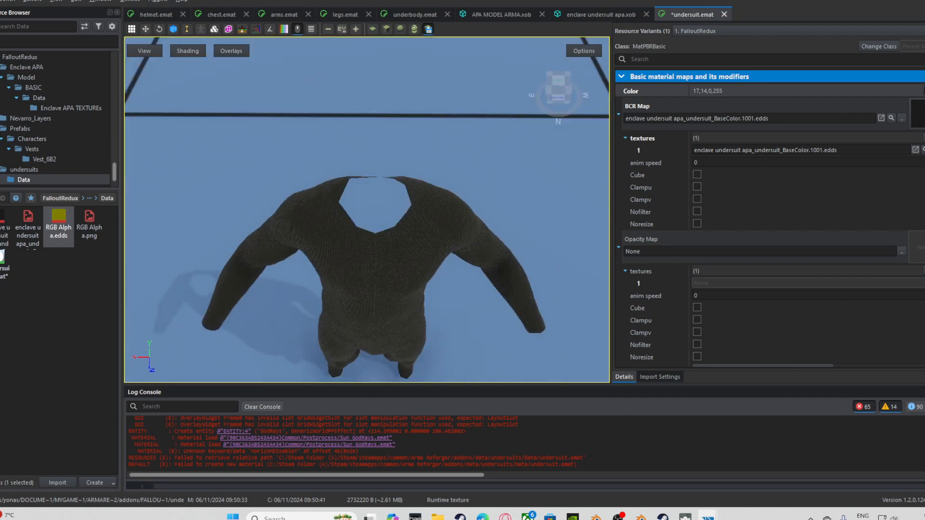
drag(367, 210, 367, 245)
scroll(367, 209, up, 6)
scroll(367, 210, down, 4)
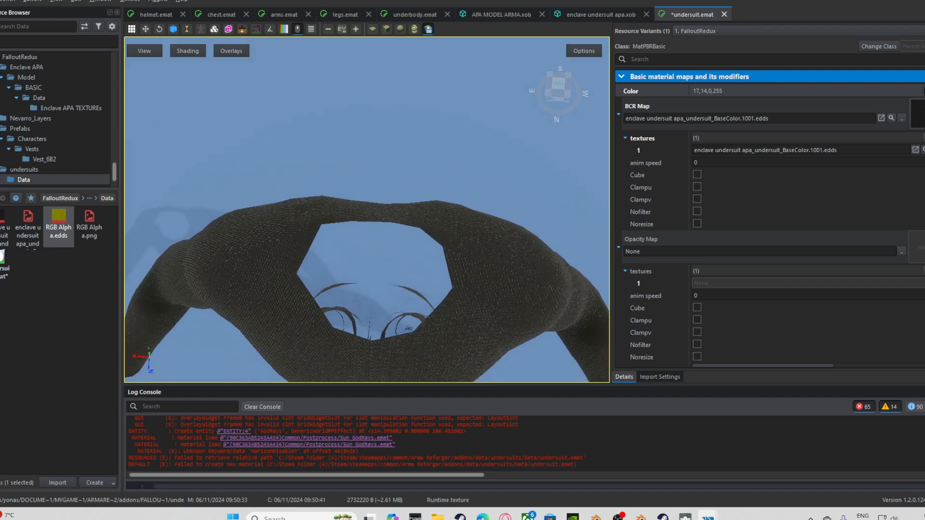
scroll(769, 217, down, 10)
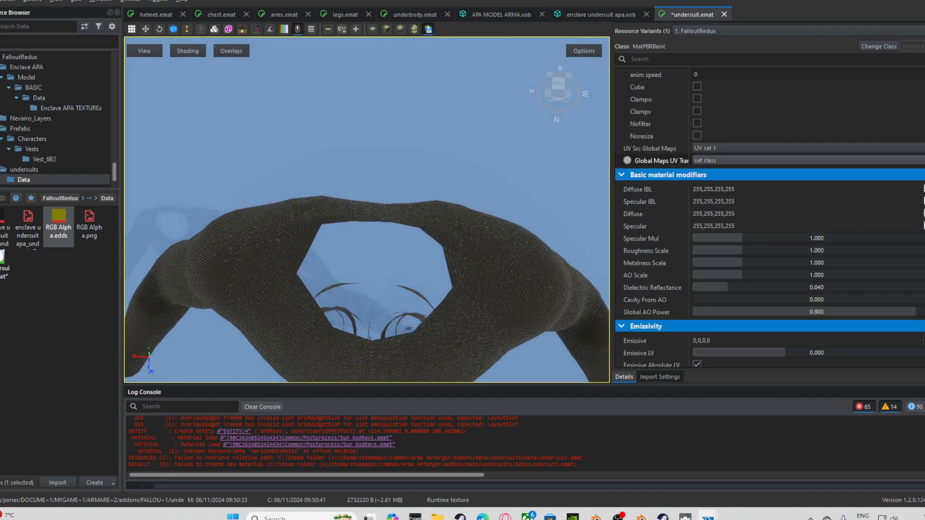
scroll(769, 212, down, 3)
click(769, 212)
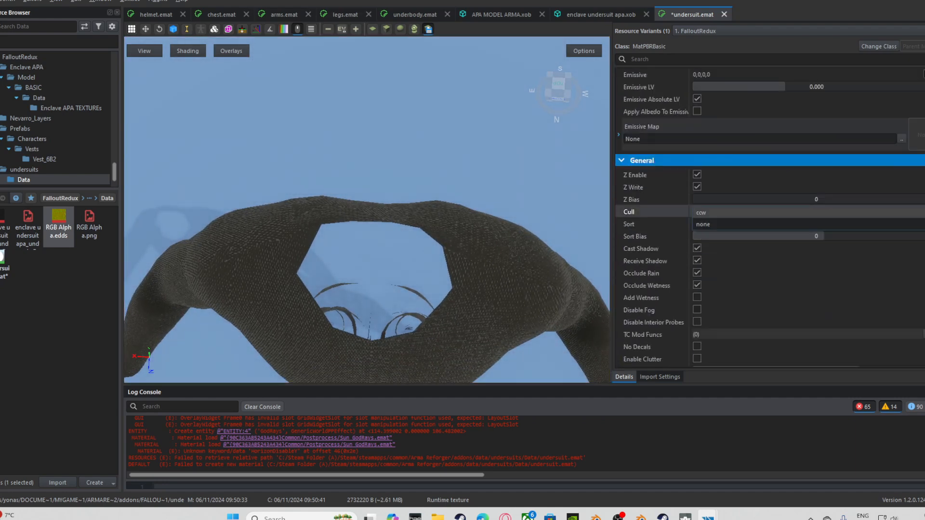
click(769, 227)
scroll(367, 209, down, 4)
drag(367, 210, 389, 104)
scroll(367, 210, up, 5)
scroll(367, 210, up, 1)
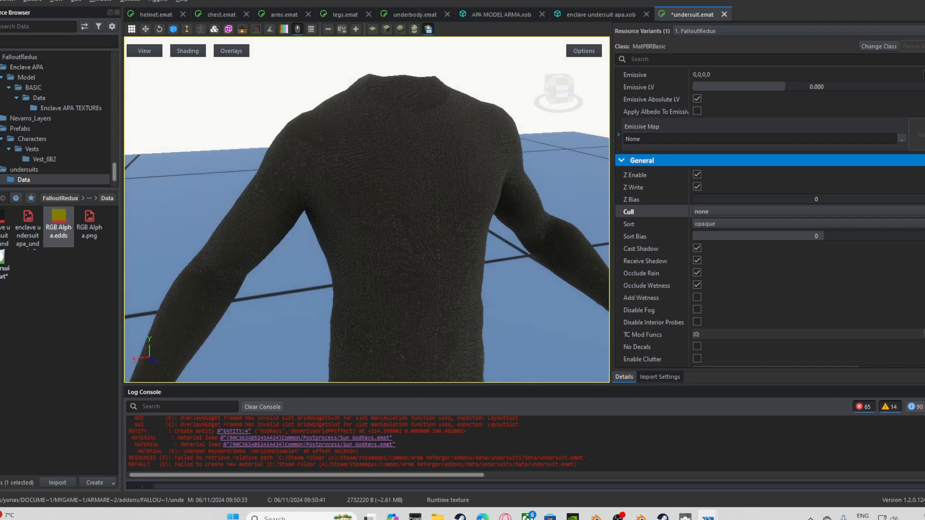
Duplicate the base game's Jacket_Suit_01_base prefab from Characters\Uniforms\Jacket_Suit_01 into FalloutRedux as undersuit apa.
click(39, 26)
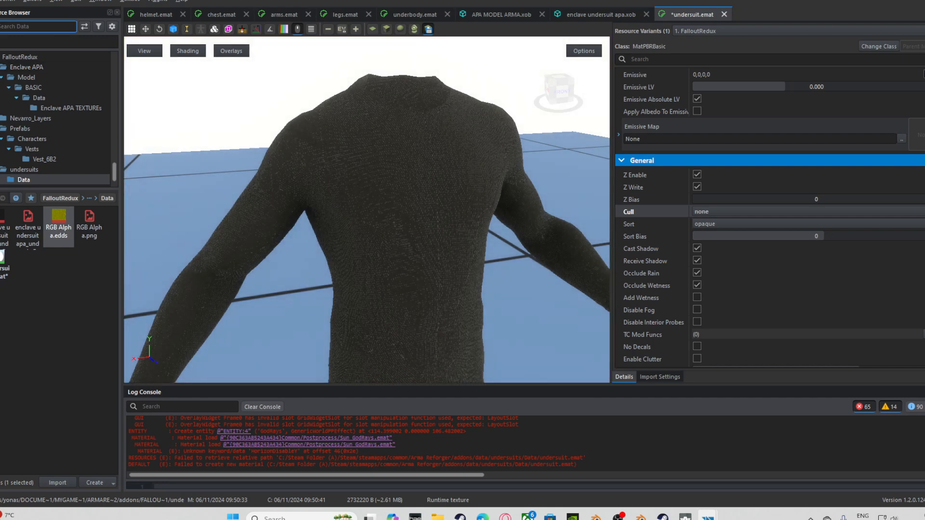
scroll(58, 116, up, 10)
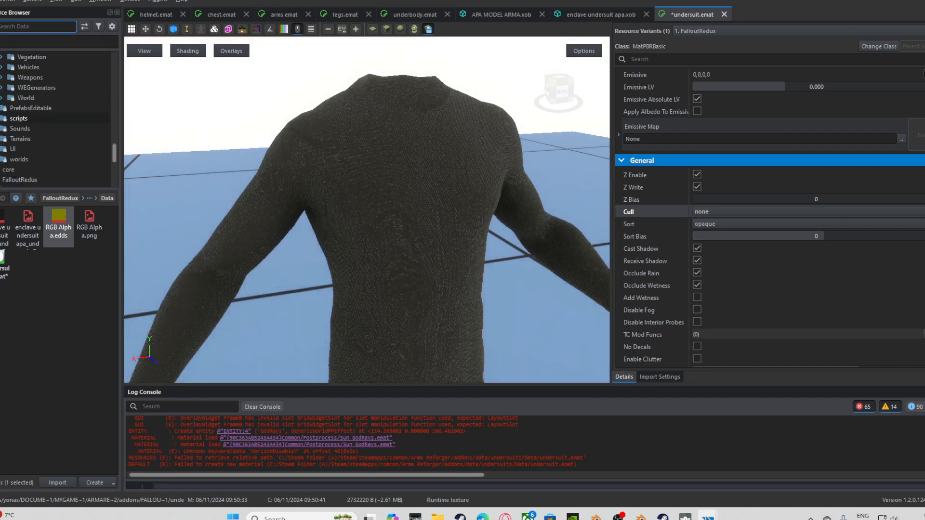
scroll(57, 118, up, 3)
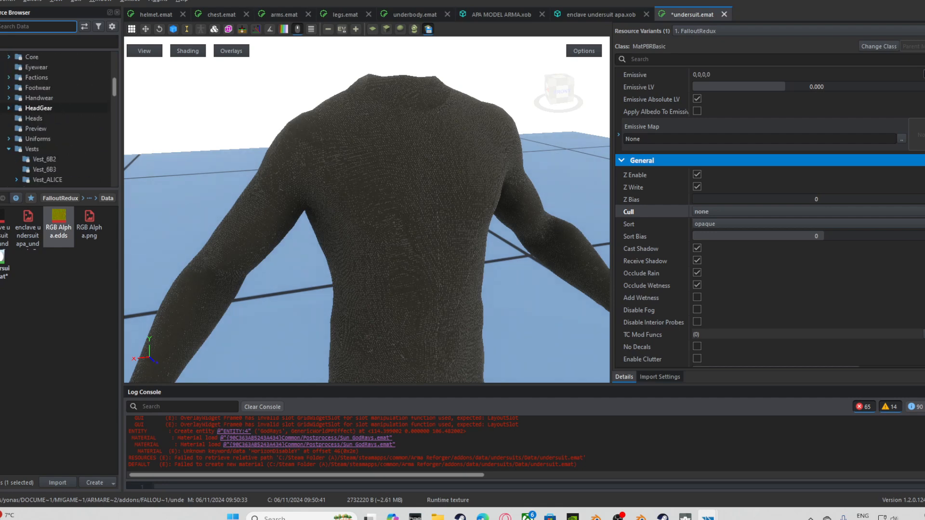
double_click(39, 138)
scroll(52, 129, down, 2)
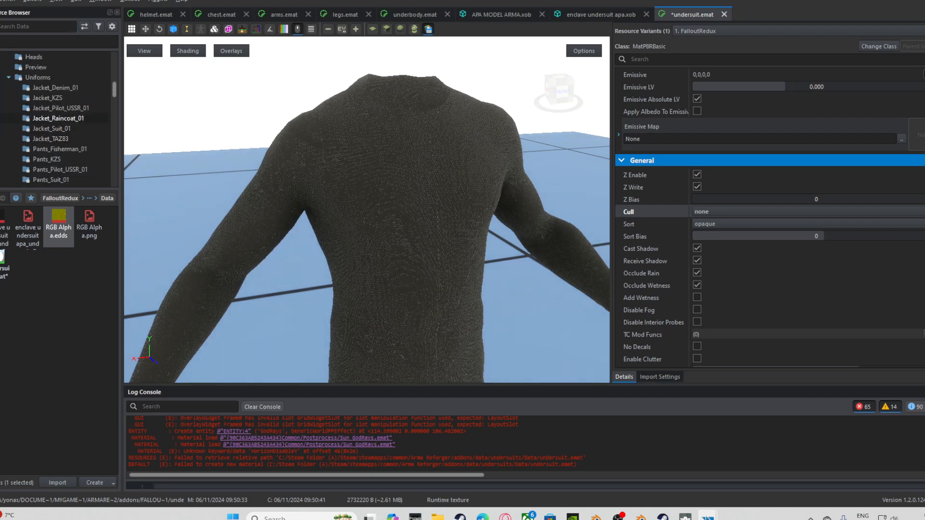
click(52, 128)
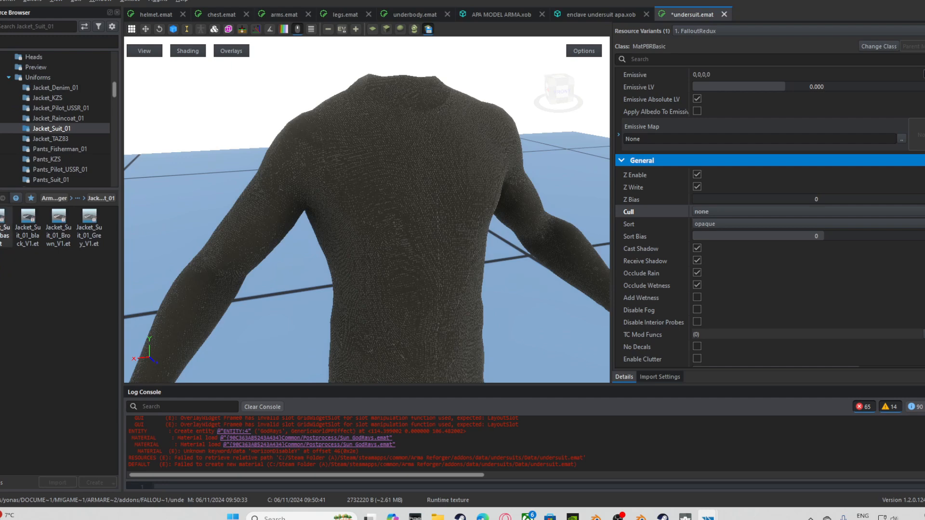
right_click(29, 222)
click(41, 191)
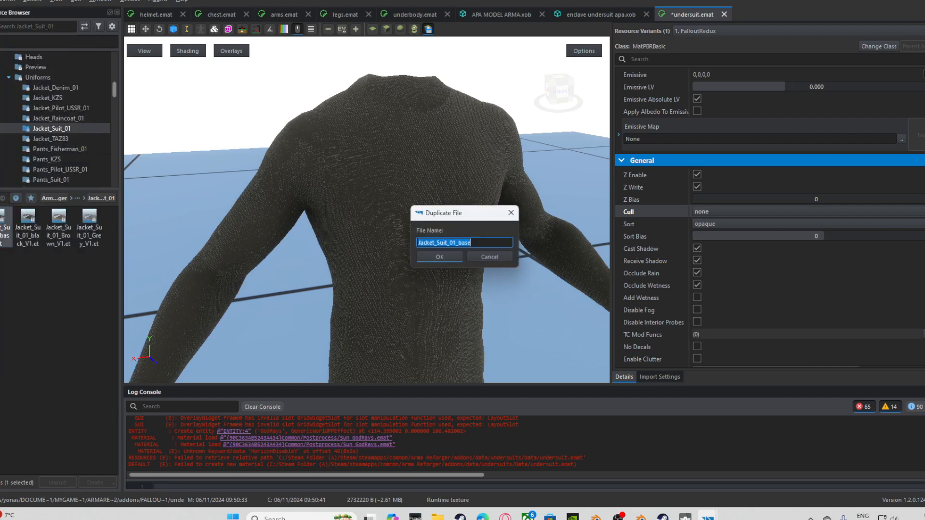
key(BackSpace)
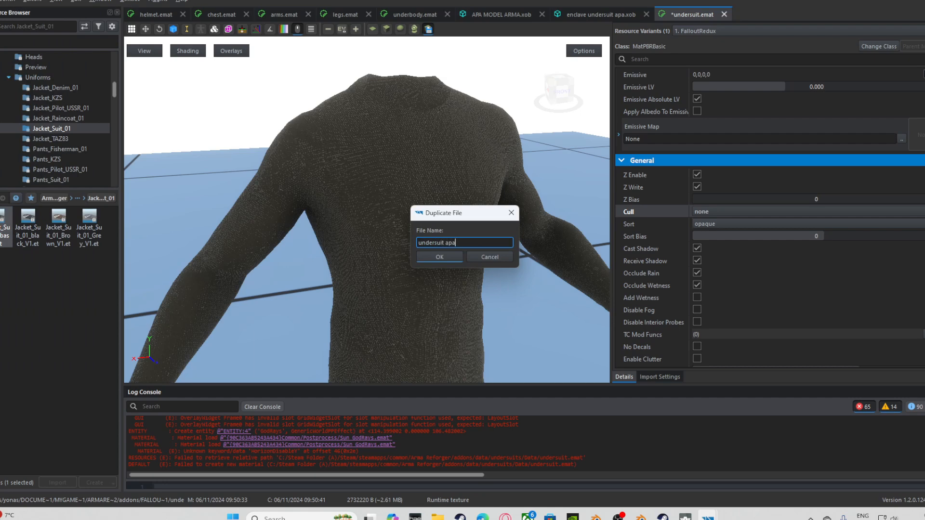
key(Return)
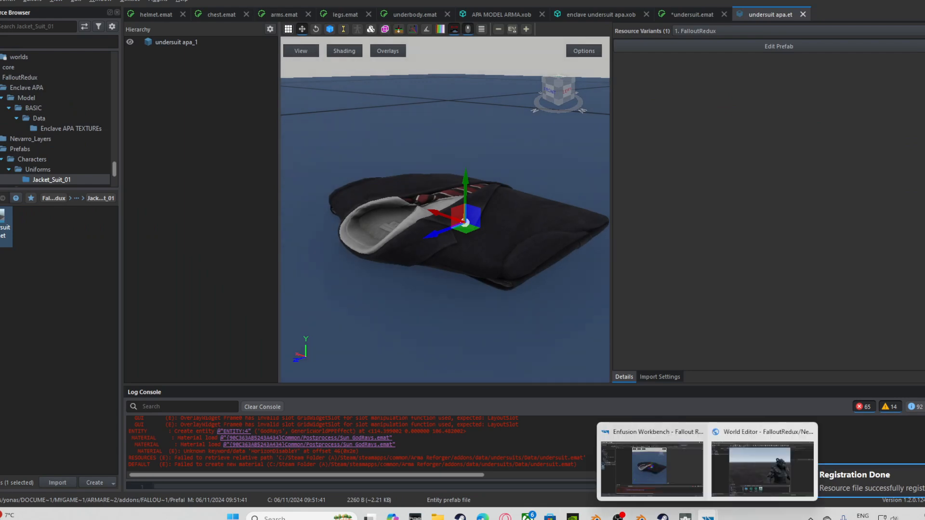
Switch to the World Editor and open the FalloutRedux folder Prefabs\Characters\Uniforms\Jacket_Suit_01.
click(763, 450)
scroll(216, 448, down, 1)
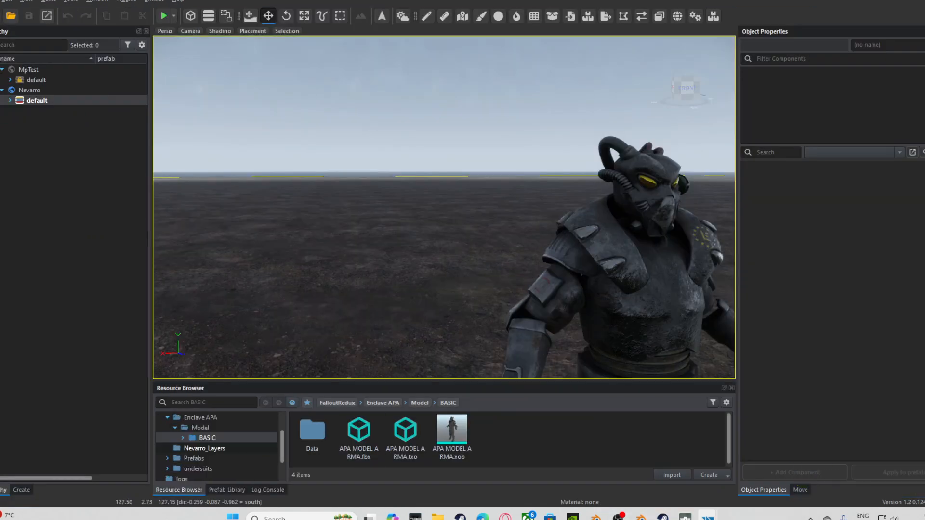
scroll(217, 448, up, 1)
scroll(217, 448, down, 1)
click(194, 458)
double_click(313, 435)
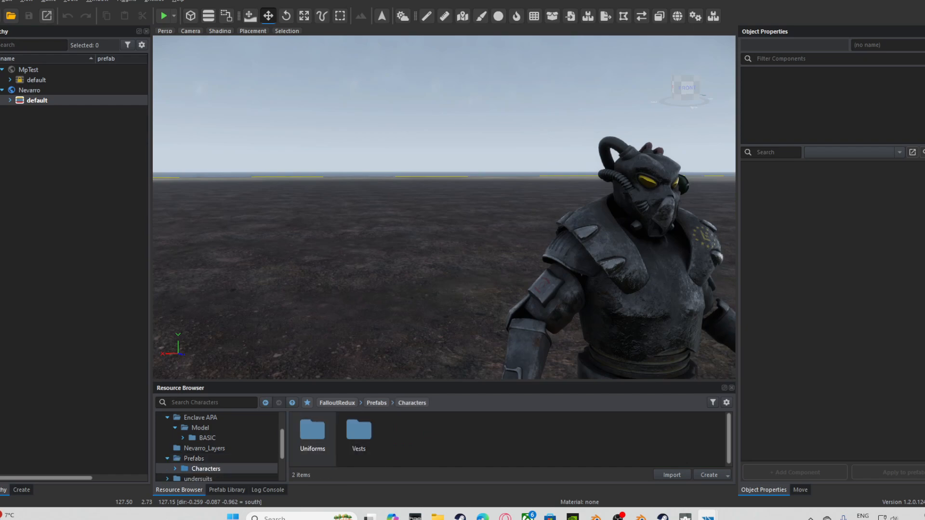
double_click(312, 430)
double_click(312, 431)
Place the undersuit apa.et prefab on the ground beside the Enclave power armor.
right_drag(443, 207, 443, 270)
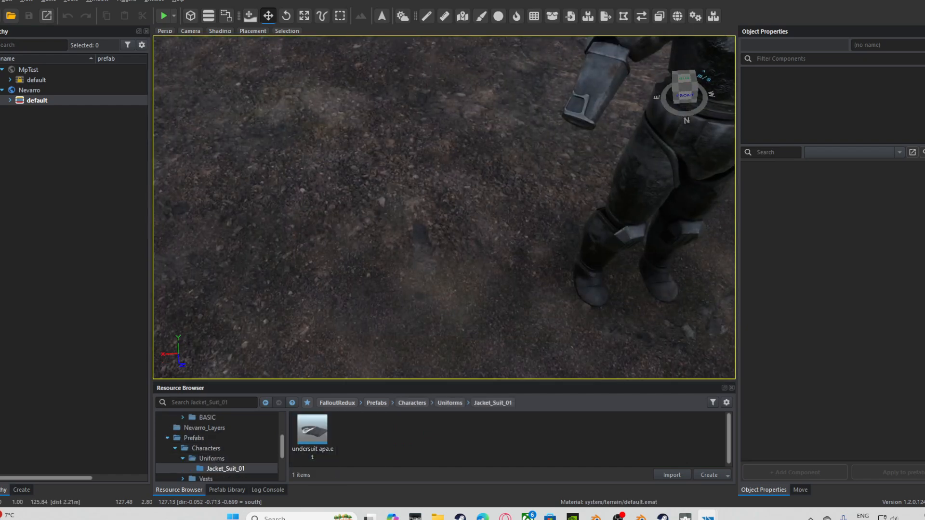
scroll(426, 256, down, 4)
drag(313, 430, 393, 242)
middle_drag(393, 242, 484, 232)
scroll(217, 448, down, 3)
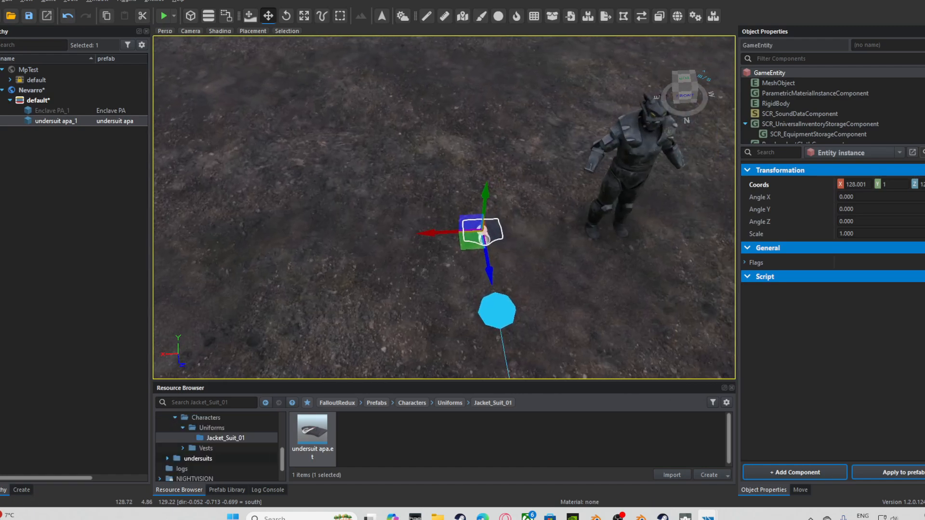
Assign enclave undersuit apa.xob from the undersuits folder as the Object of the placed undersuit's MeshObject component.
scroll(217, 448, up, 2)
click(200, 428)
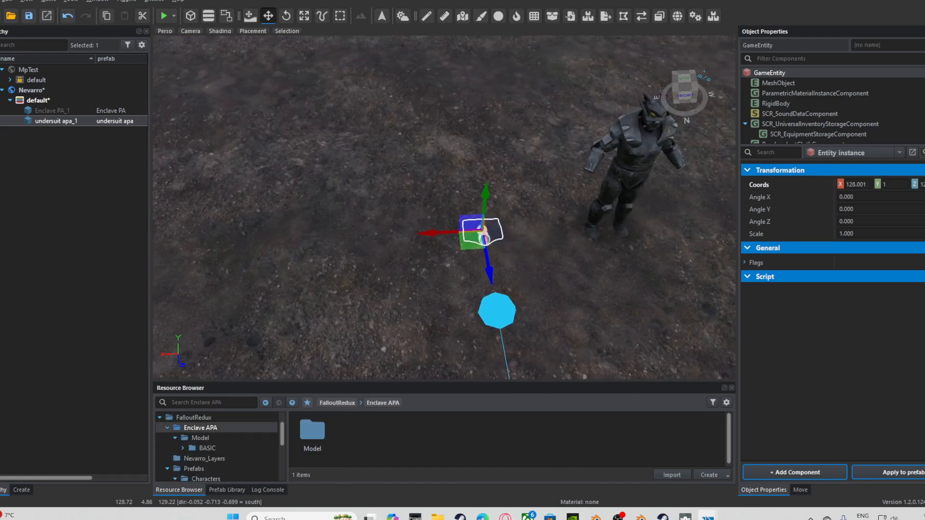
click(194, 418)
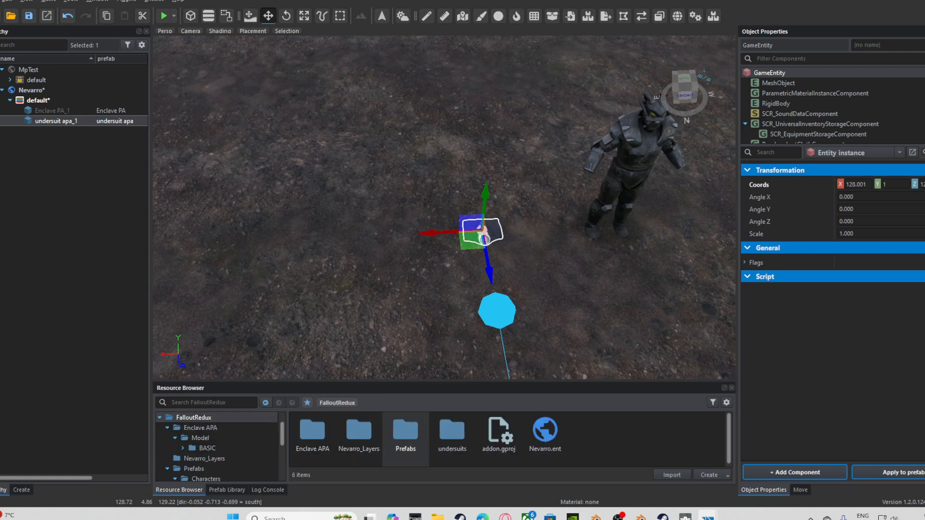
click(452, 434)
double_click(452, 433)
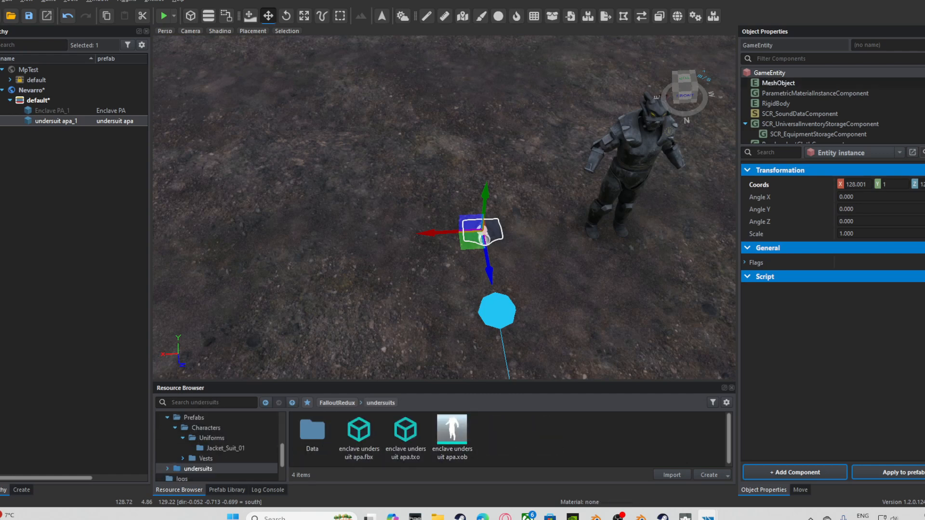
click(778, 83)
drag(451, 433, 811, 212)
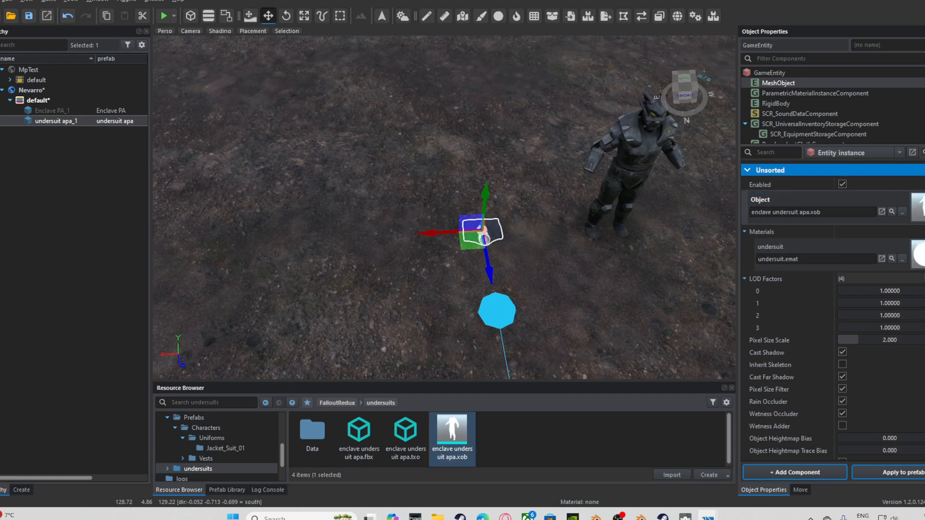
Set both the Worn Model and Item Model of the BaseLoadoutClothComponent to enclave undersuit apa.xob.
scroll(819, 106, down, 1)
click(803, 114)
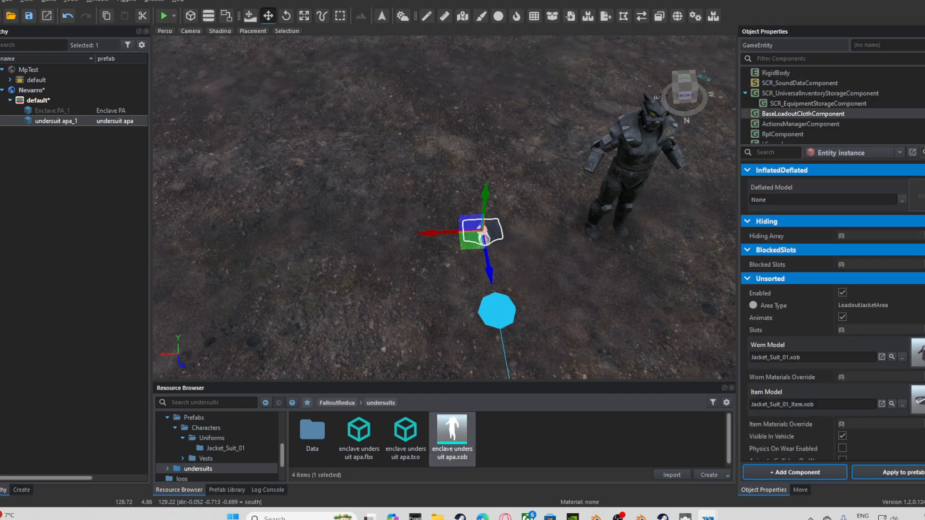
drag(452, 434, 814, 357)
drag(452, 434, 814, 404)
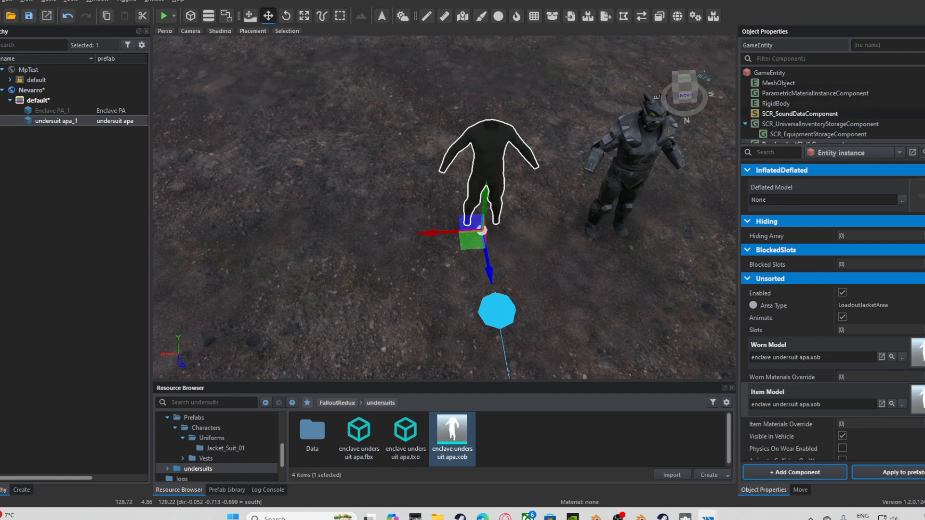
Set the item display name in SCR_UniversalInventoryStorageComponent to Enclave APA undersuit.
scroll(819, 113, down, 2)
scroll(819, 114, up, 2)
scroll(819, 105, down, 1)
click(819, 93)
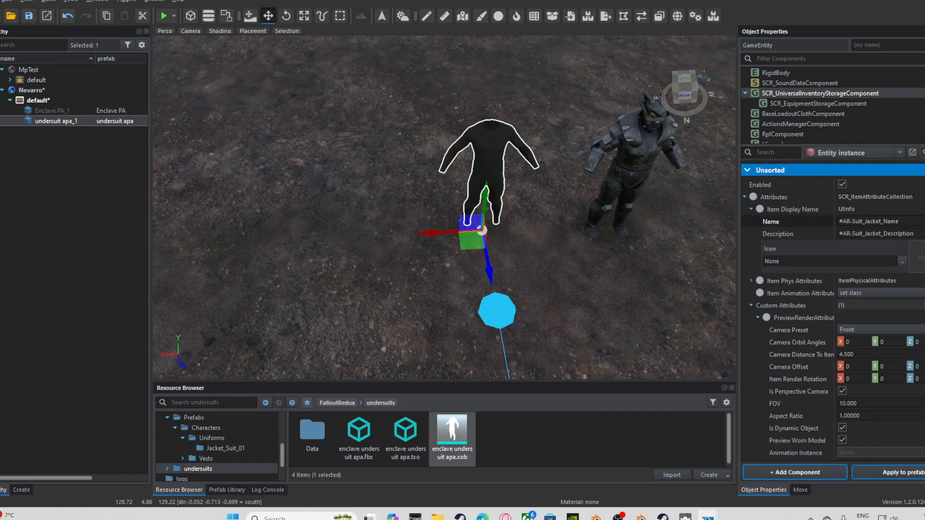
double_click(874, 221)
key(BackSpace)
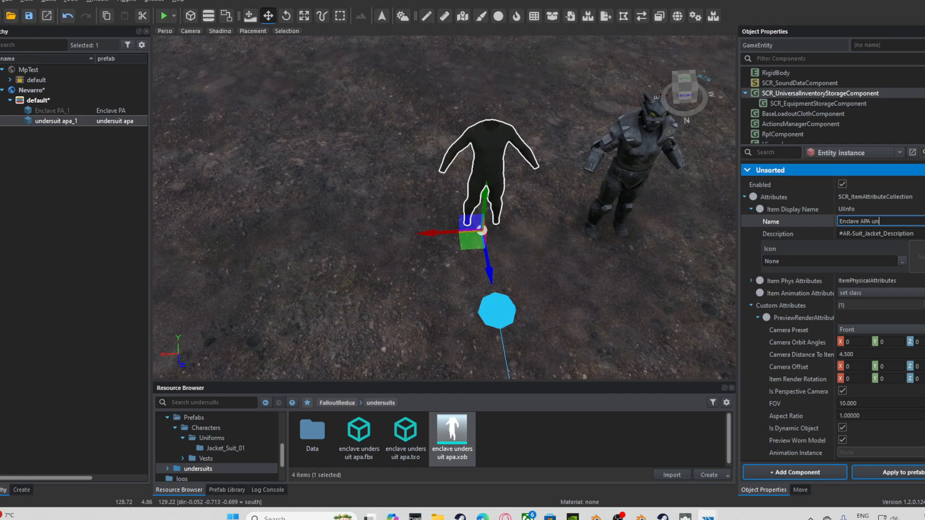
key(Return)
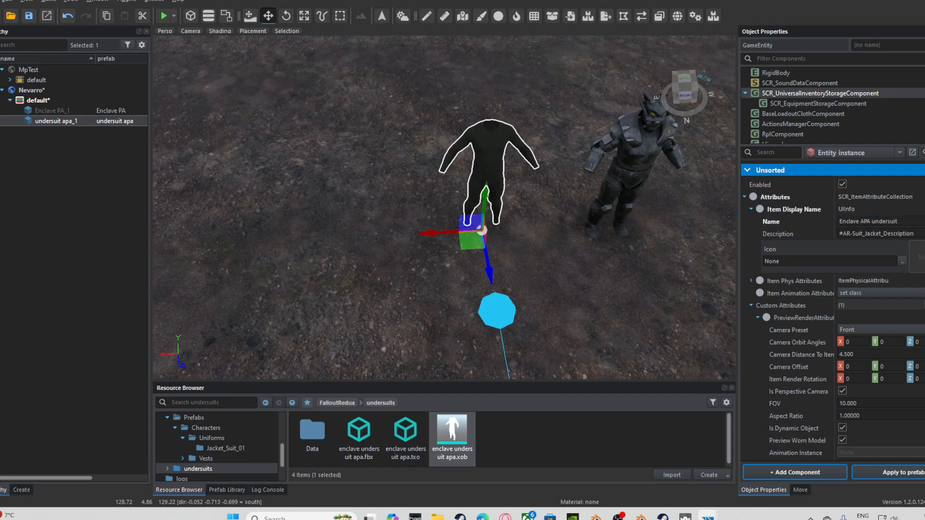
Clear the undersuit's item description and apply the instance changes to its prefab.
click(874, 234)
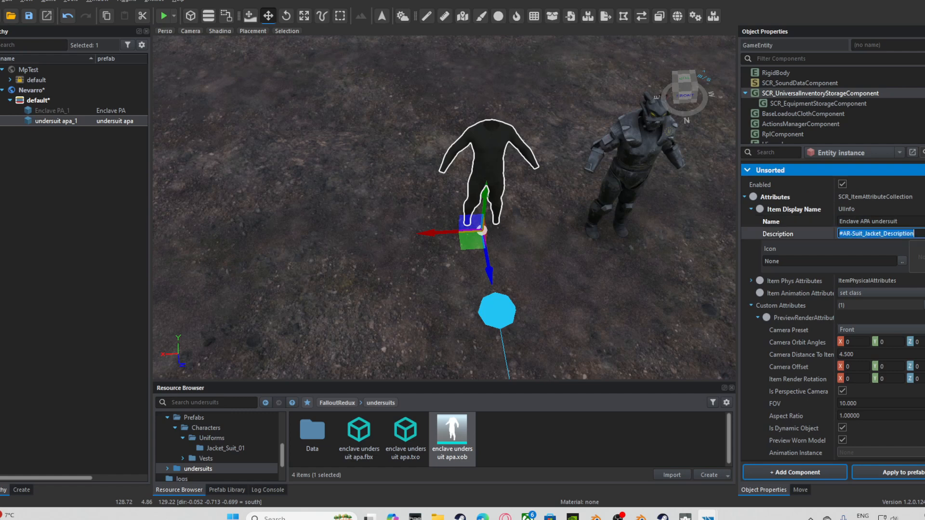
key(BackSpace)
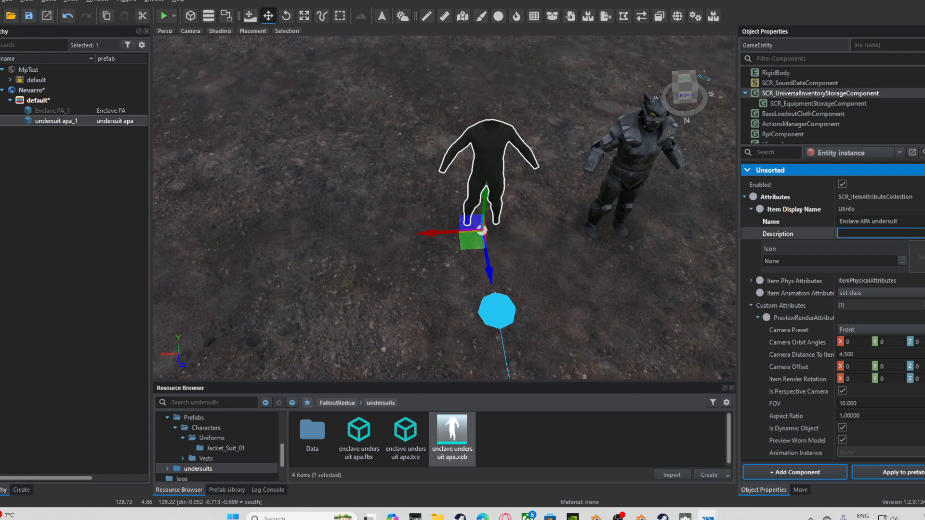
click(888, 472)
click(468, 266)
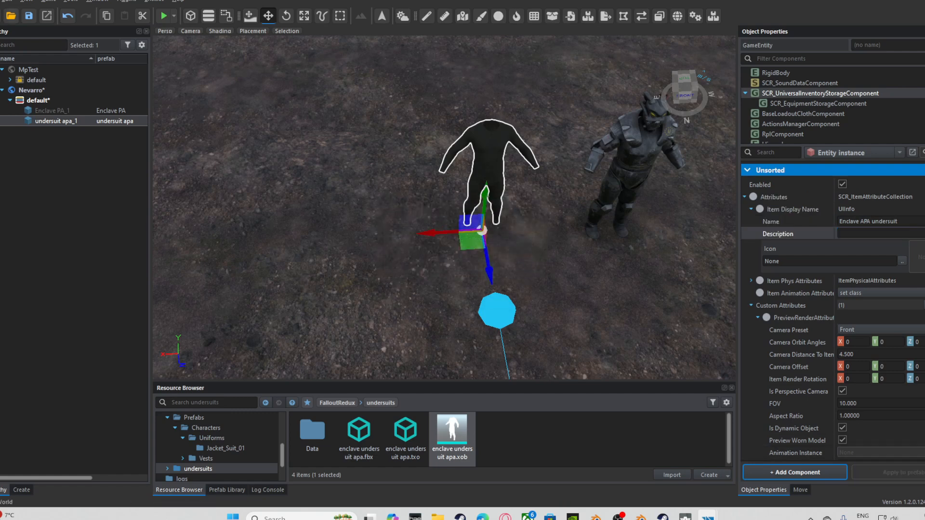
Save the world and start game mode with the character's inventory open.
key(ctrl+s)
key(F5)
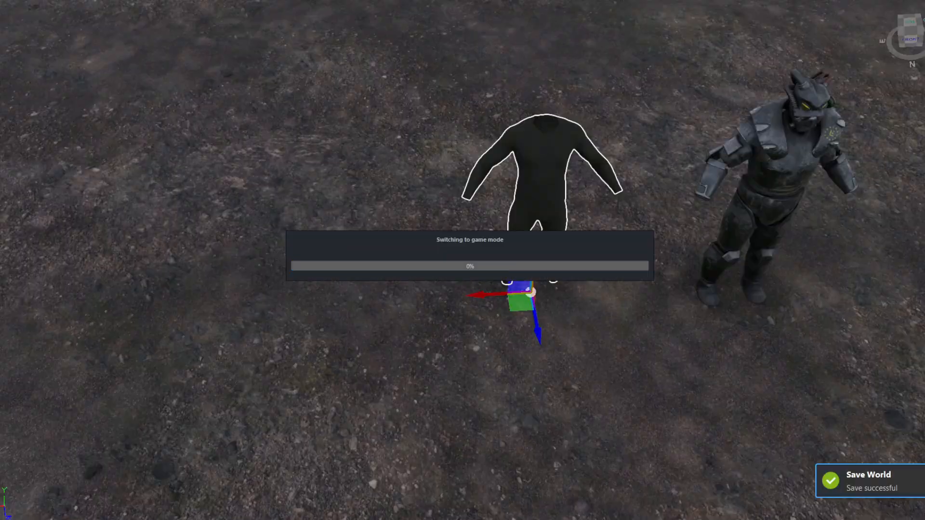
key(i)
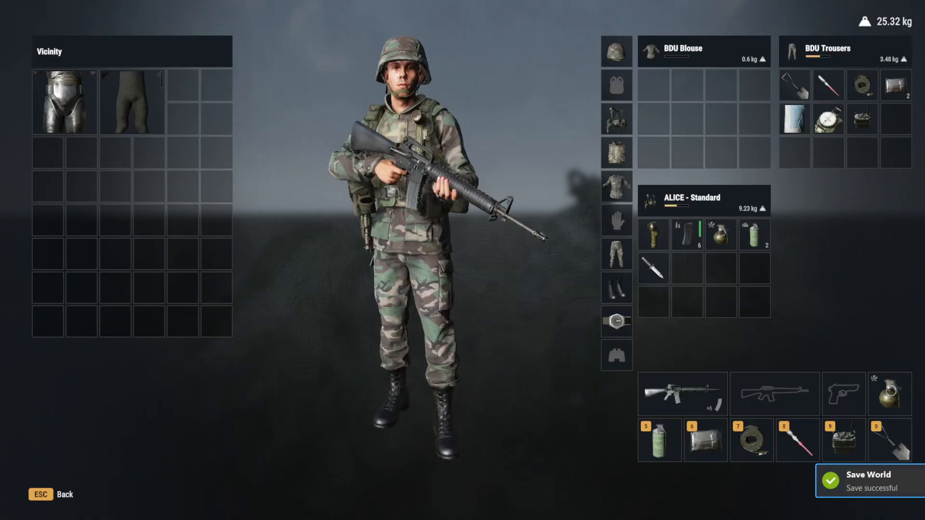
Strip the character of its clothing, gear and watch, and put on the Enclave APA undersuit from the vicinity.
right_click(616, 119)
right_click(617, 153)
right_click(617, 187)
right_click(616, 254)
right_click(617, 288)
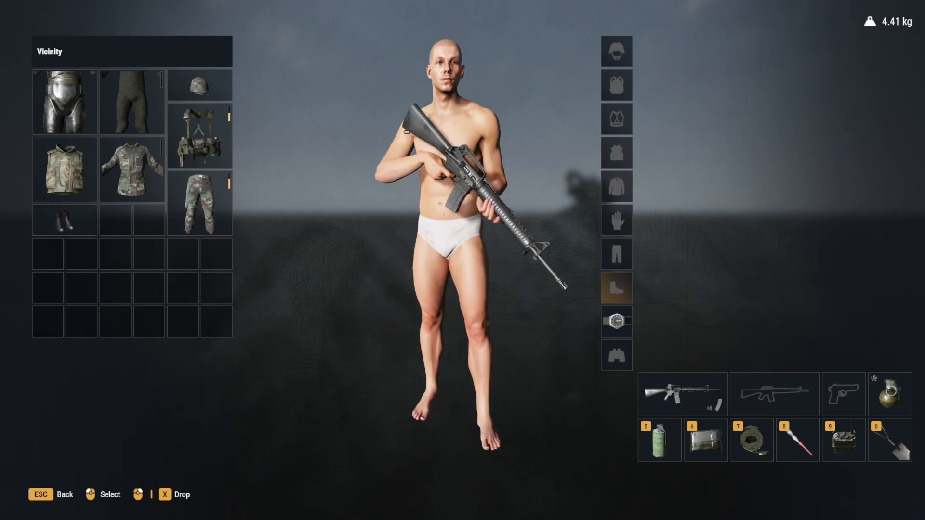
right_click(616, 321)
right_click(115, 86)
drag(549, 337, 367, 338)
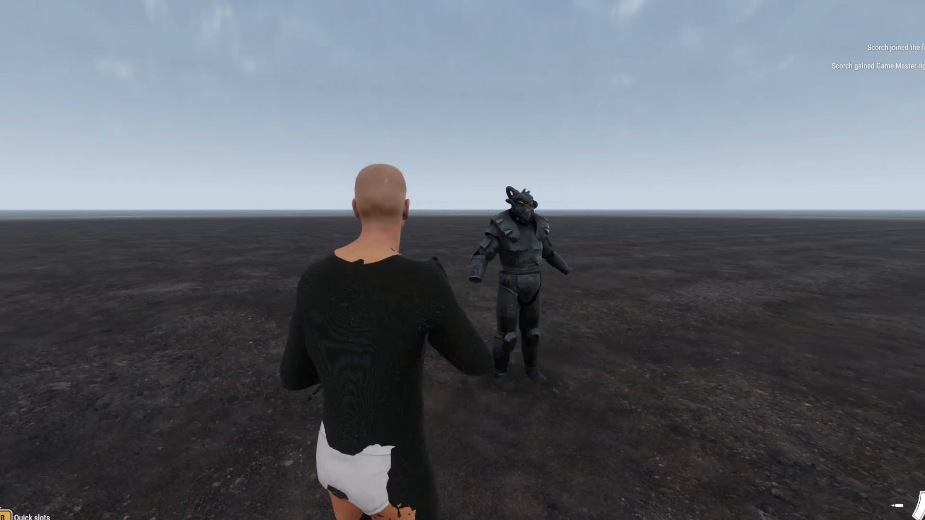
Walk the character up to the Enclave power armor and equip it over the undersuit from the inventory.
key(w)
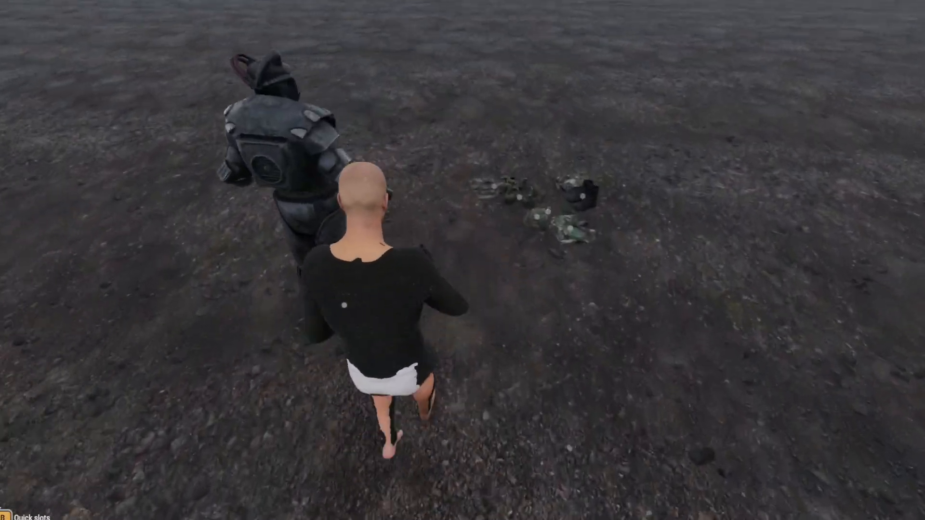
key(Tab)
right_click(166, 102)
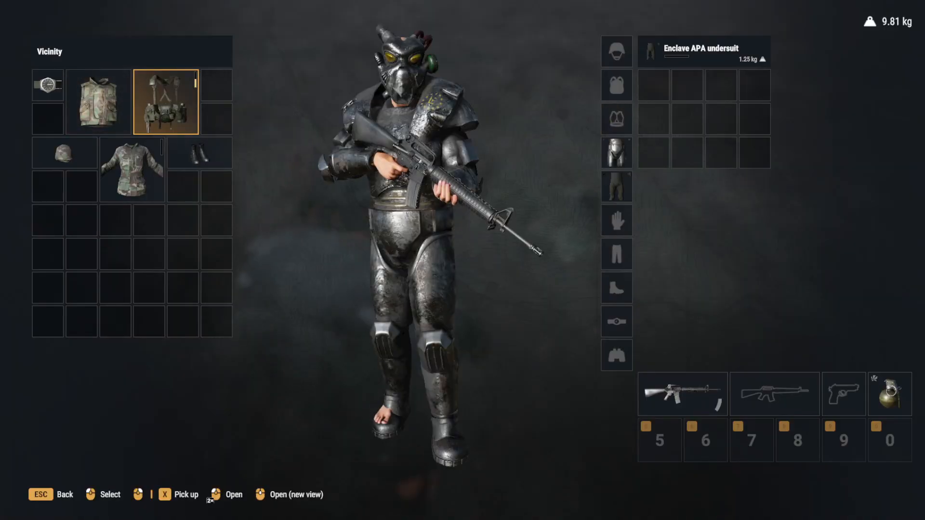
Walk the character in the open to inspect the worn armor from behind, and return to the editor view of both suits.
key(Tab)
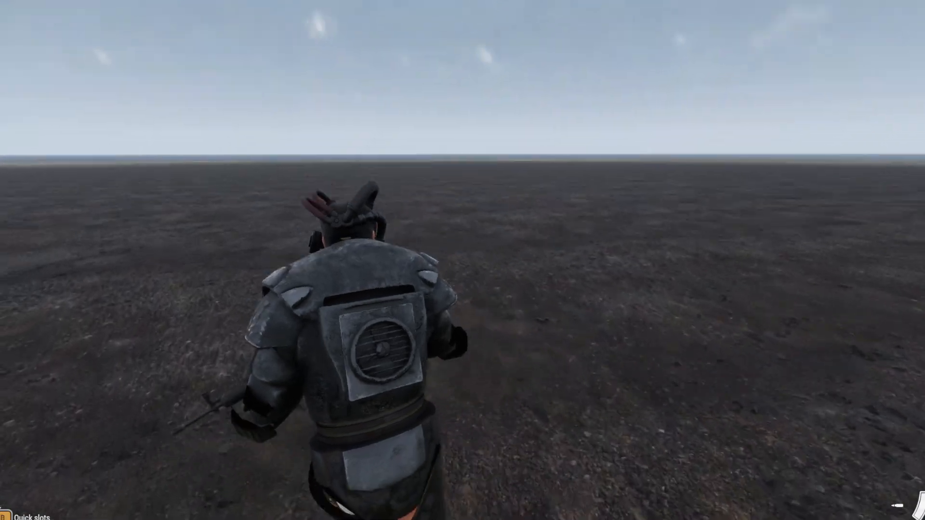
key(w)
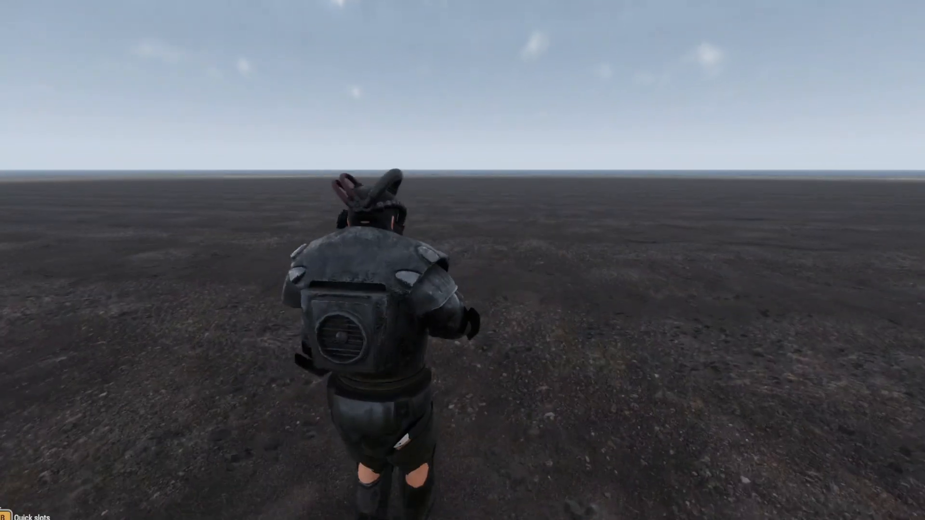
key(Escape)
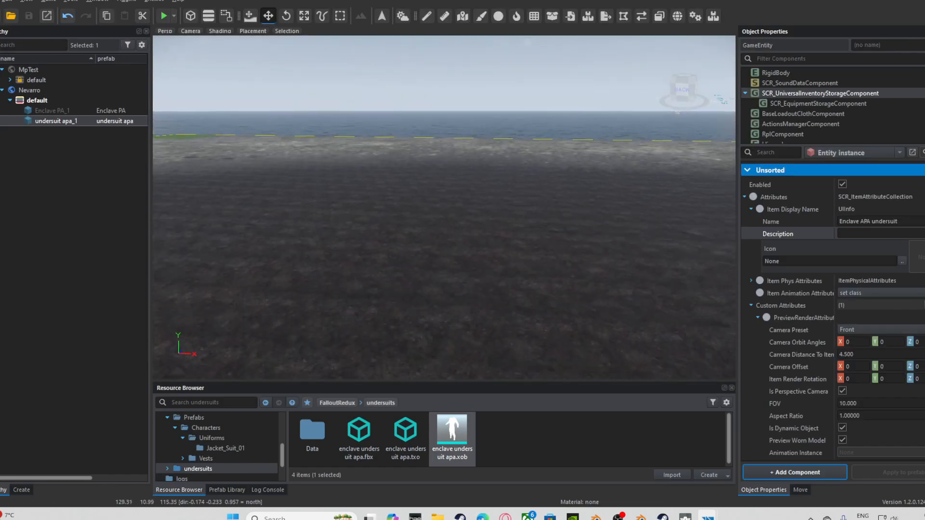
scroll(444, 207, up, 5)
middle_drag(444, 308, 665, 265)
scroll(444, 207, up, 3)
key(w)
right_drag(444, 208, 506, 135)
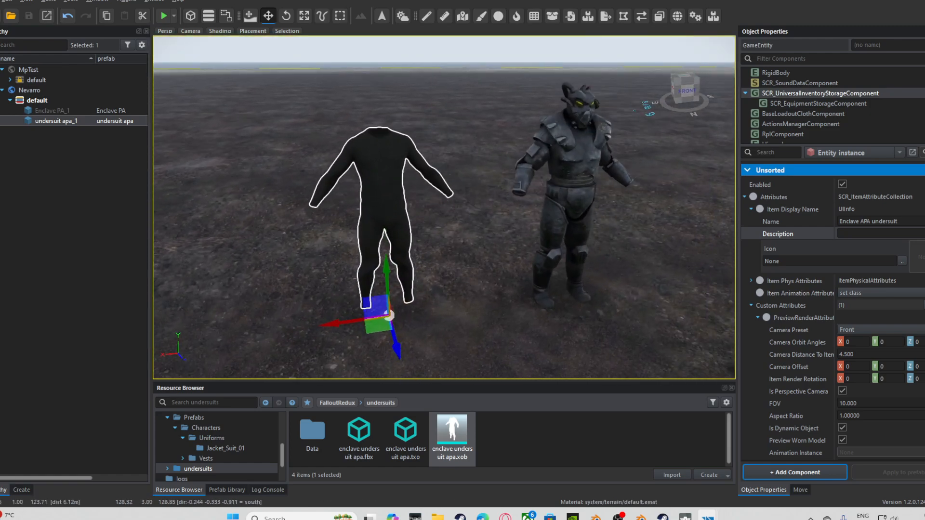
Switch to Enfusion Workbench and search the resources for "pilot" within ArmaReforger's Prefabs/Characters folder.
mouse_move(708, 516)
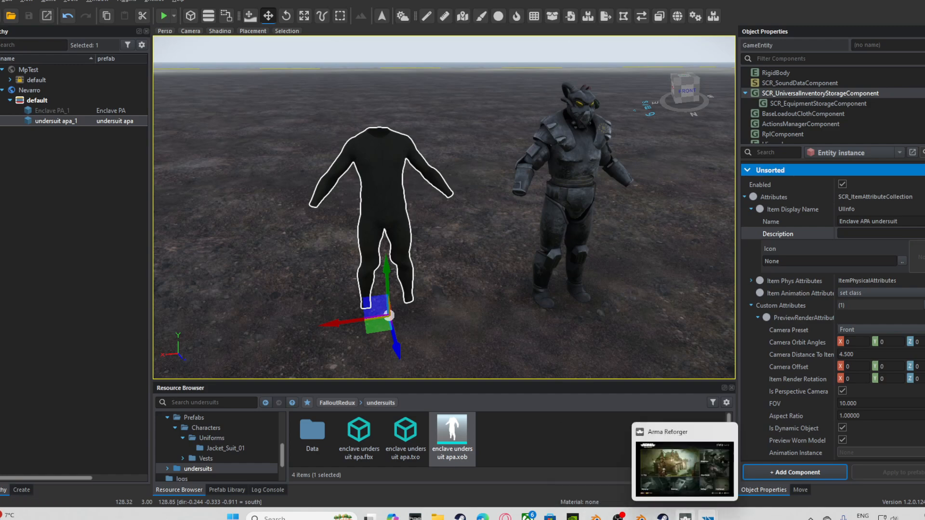
click(652, 468)
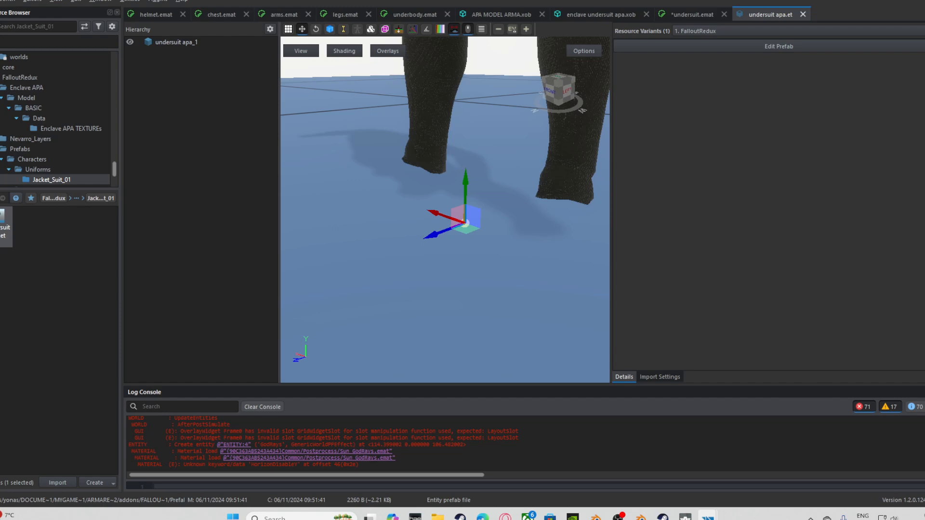
right_drag(445, 193, 458, 219)
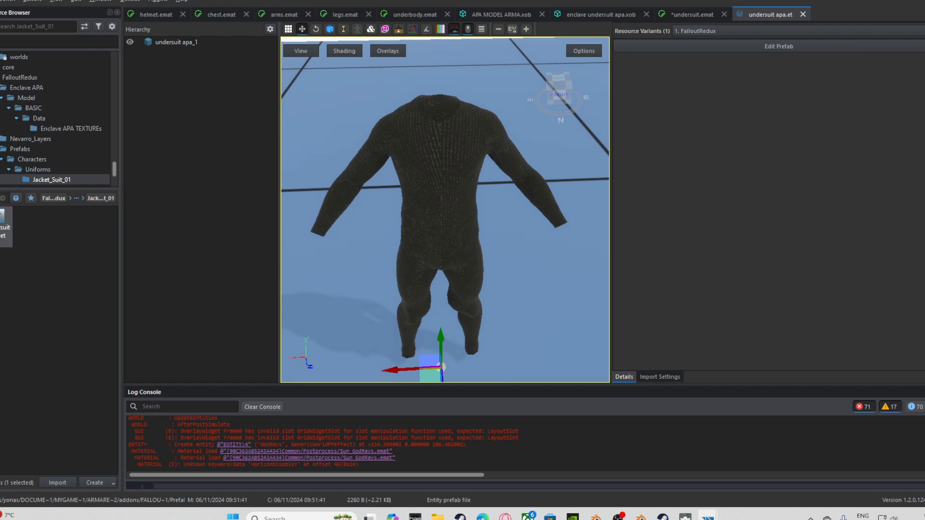
right_drag(458, 220, 458, 191)
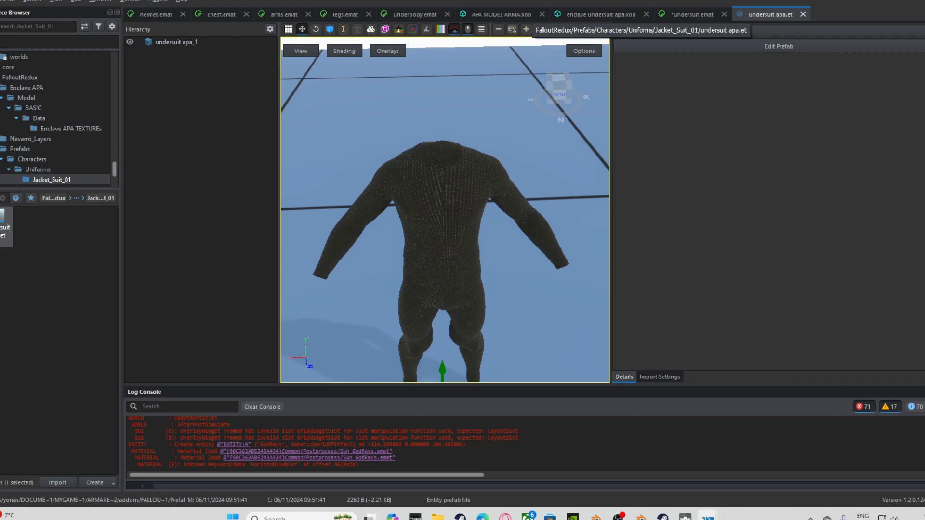
click(29, 26)
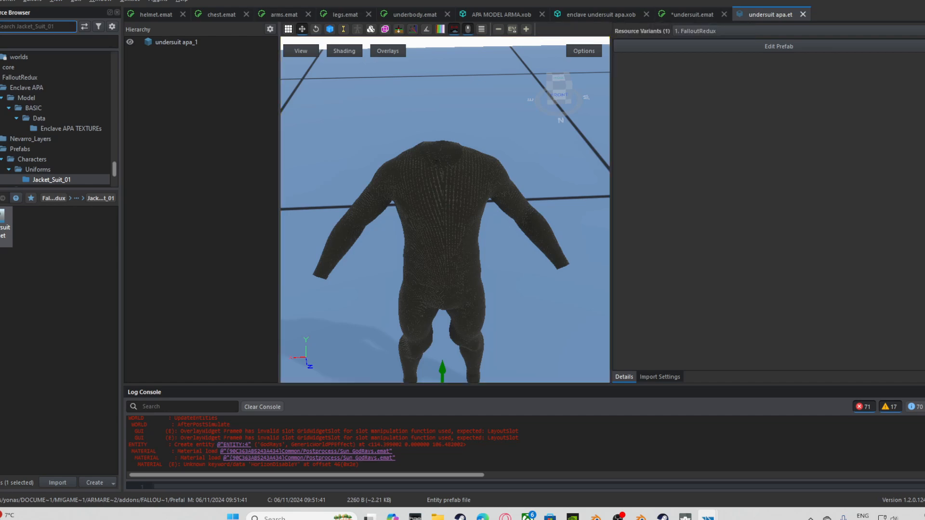
text(pilots)
key(BackSpace)
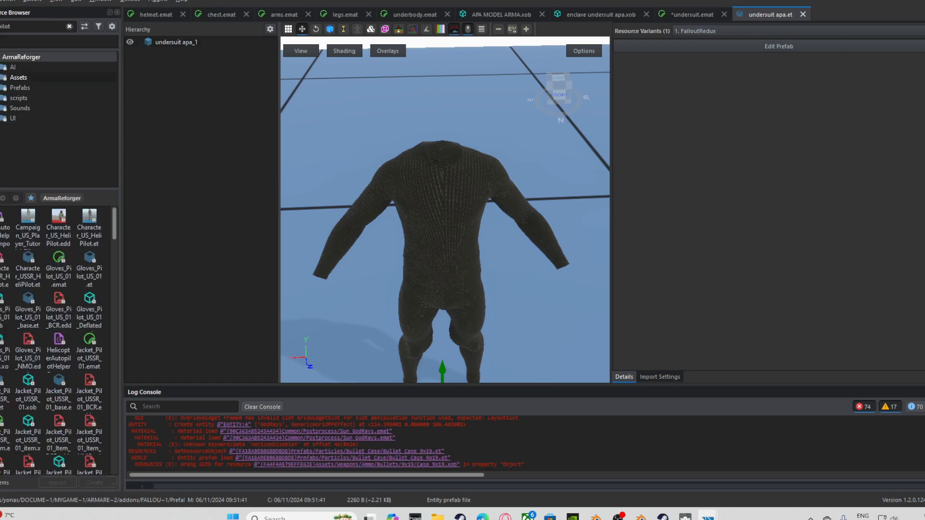
double_click(19, 88)
click(32, 98)
double_click(32, 98)
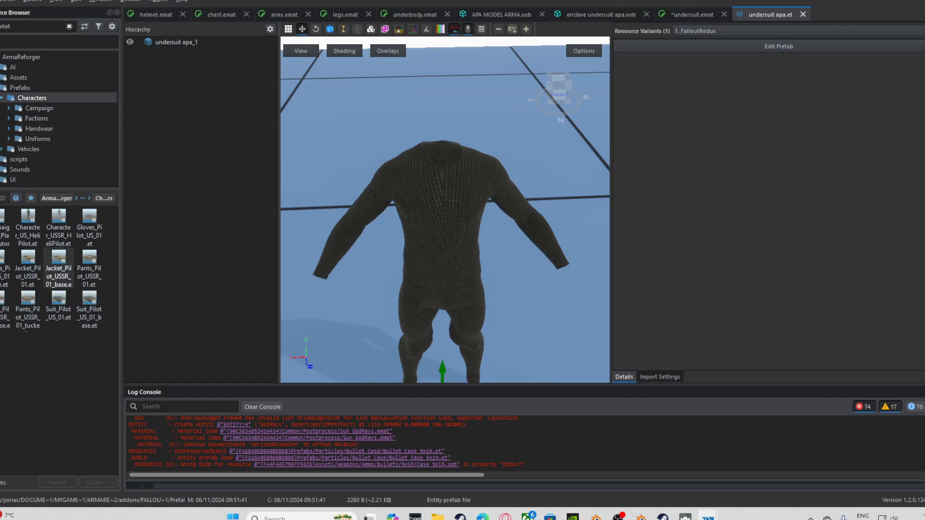
Duplicate the Suit_Pilot_US_01.et prefab to the FalloutRedux addon.
click(59, 308)
right_click(54, 308)
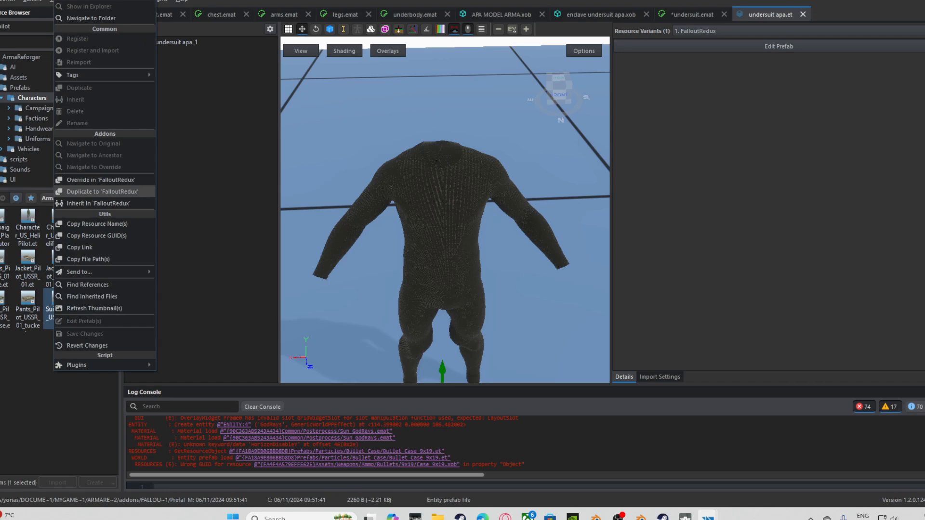
click(101, 192)
click(440, 256)
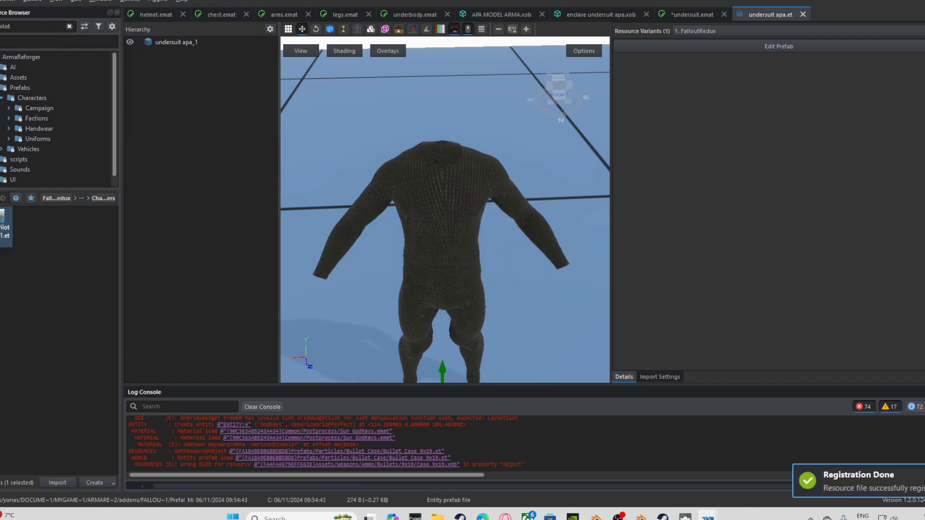
Switch to the World Editor and place the duplicated Suit_Pilot_US_01 prefab on the ground between the undersuit and the power armor.
mouse_move(708, 515)
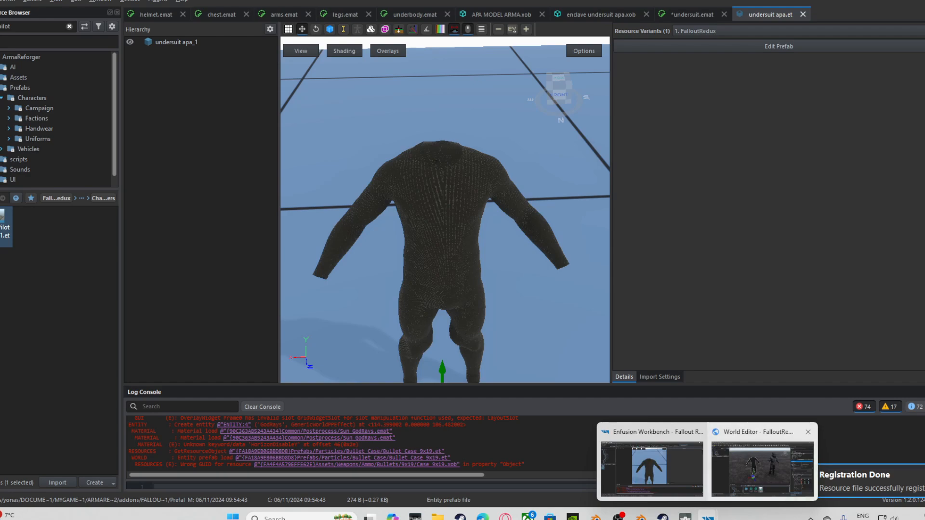
click(764, 469)
scroll(493, 328, up, 3)
click(229, 459)
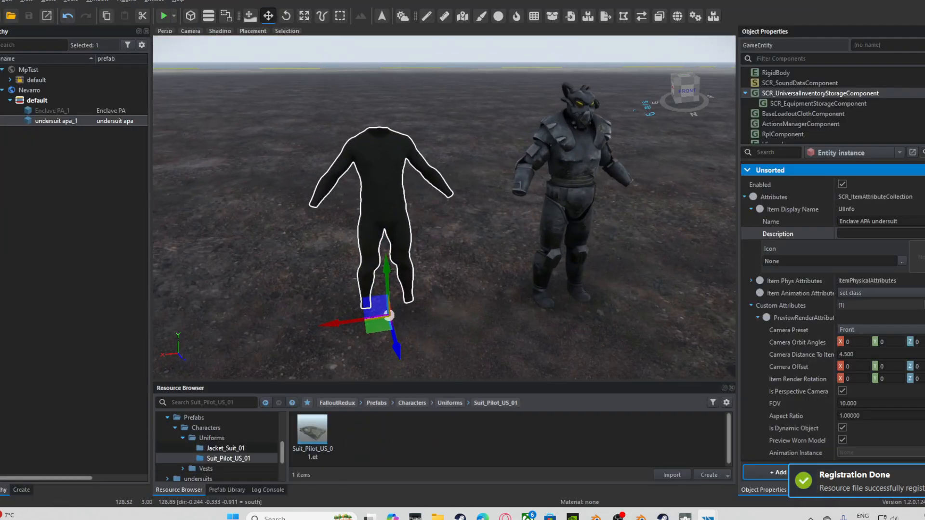
drag(313, 430, 454, 304)
middle_drag(385, 120, 367, 166)
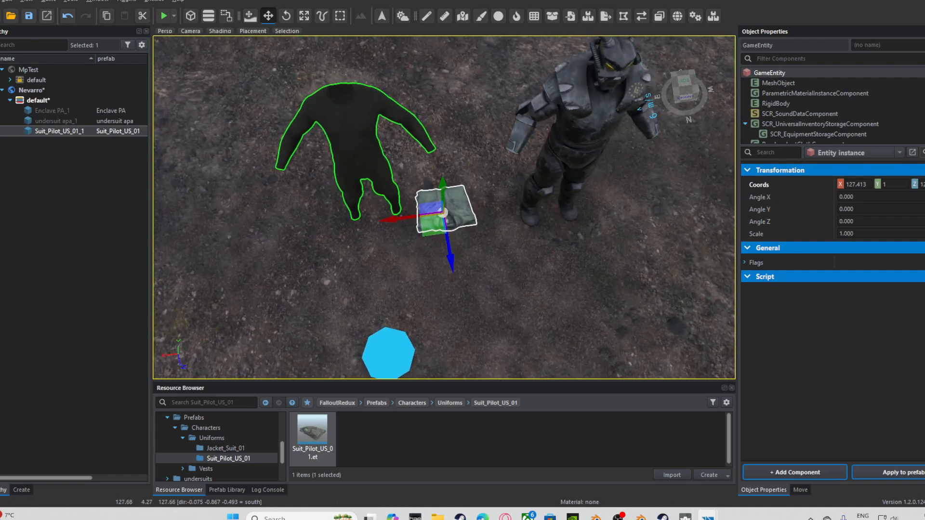
Examine the Override Meshes To Hide list in the pilot suit's BaseLoadoutClothComponent.
scroll(814, 103, down, 1)
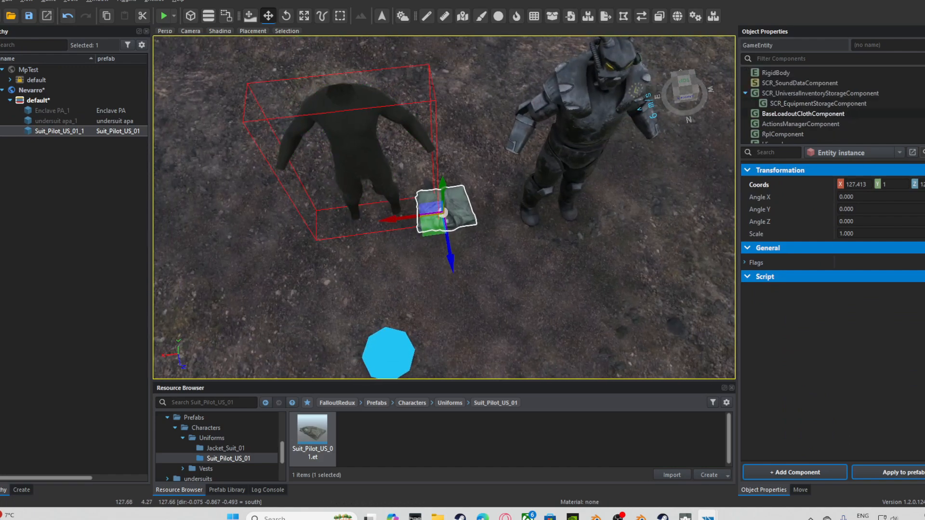
click(803, 114)
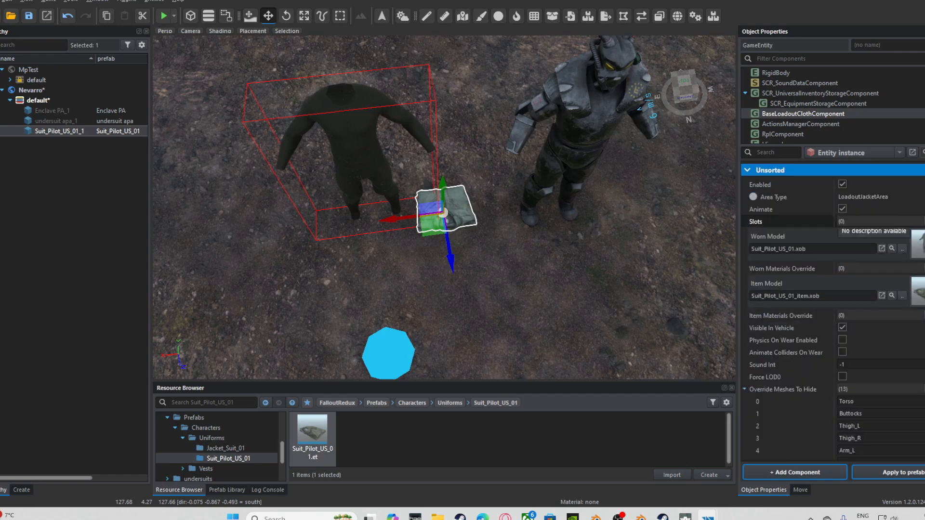
scroll(833, 231, down, 1)
scroll(833, 309, down, 3)
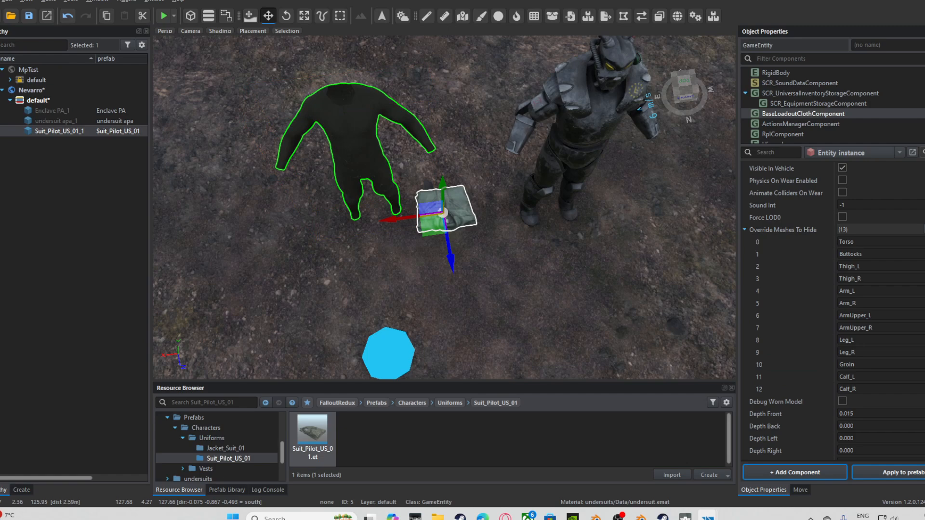
Add eight empty entries, numbered 5 to 12, to the undersuit's Override Meshes To Hide list.
click(351, 145)
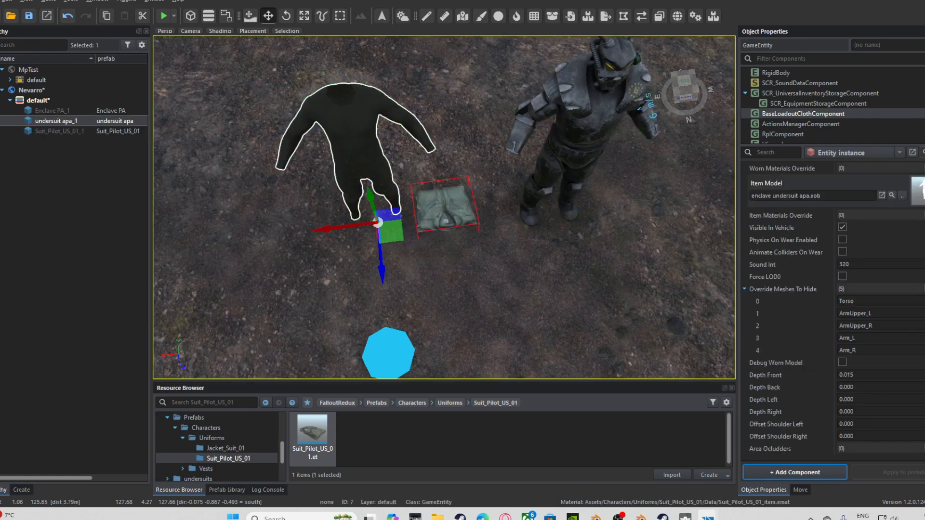
right_drag(446, 212, 465, 183)
key(a)
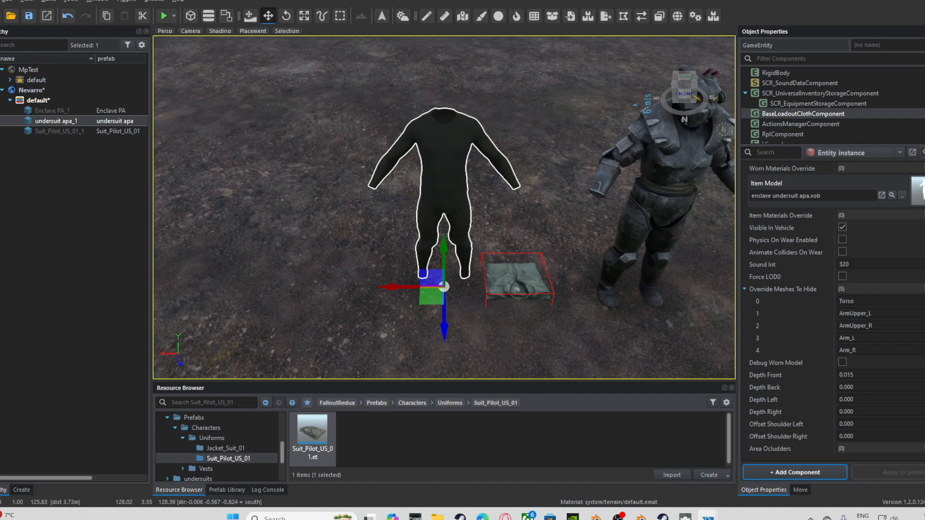
click(923, 289)
click(924, 289)
click(923, 289)
click(923, 289)
click(923, 289)
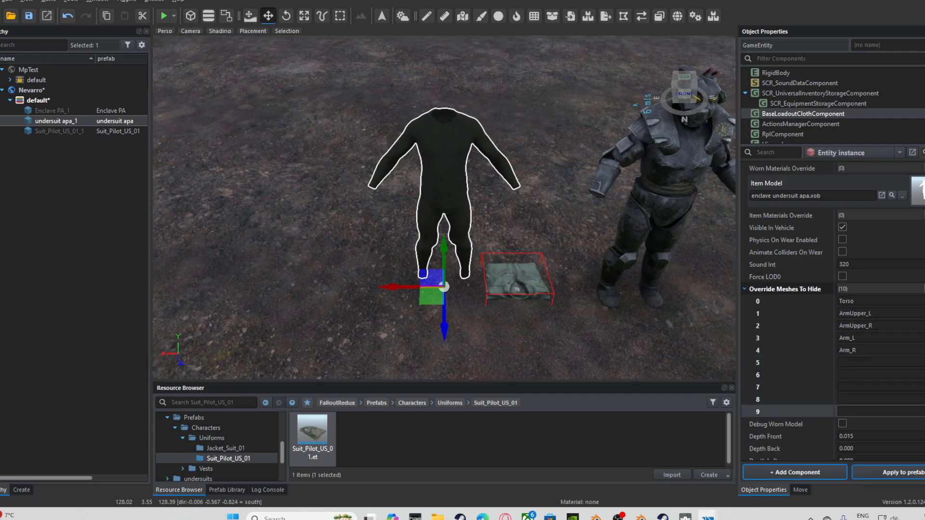
click(923, 289)
click(923, 289)
click(924, 289)
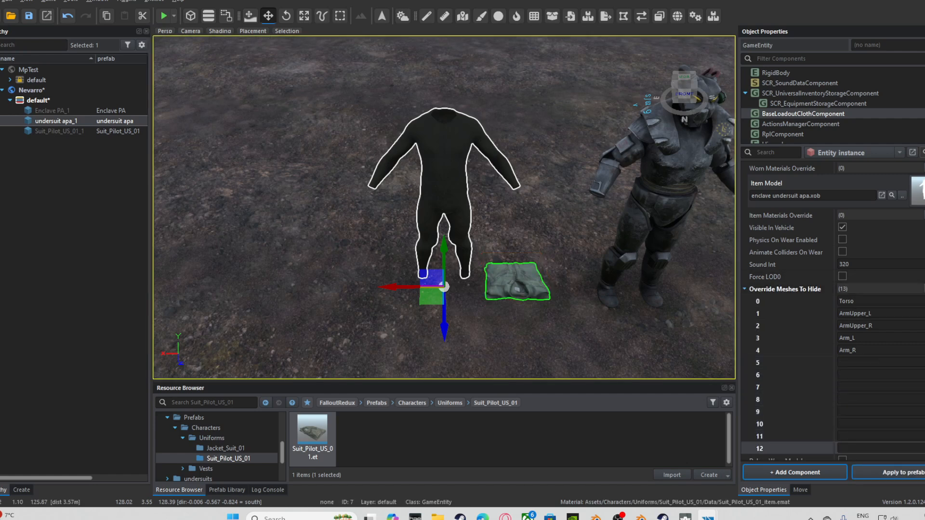
Copy the Buttocks mesh name from the pilot suit into entry 5 of the undersuit's Override Meshes To Hide.
click(514, 285)
click(457, 241)
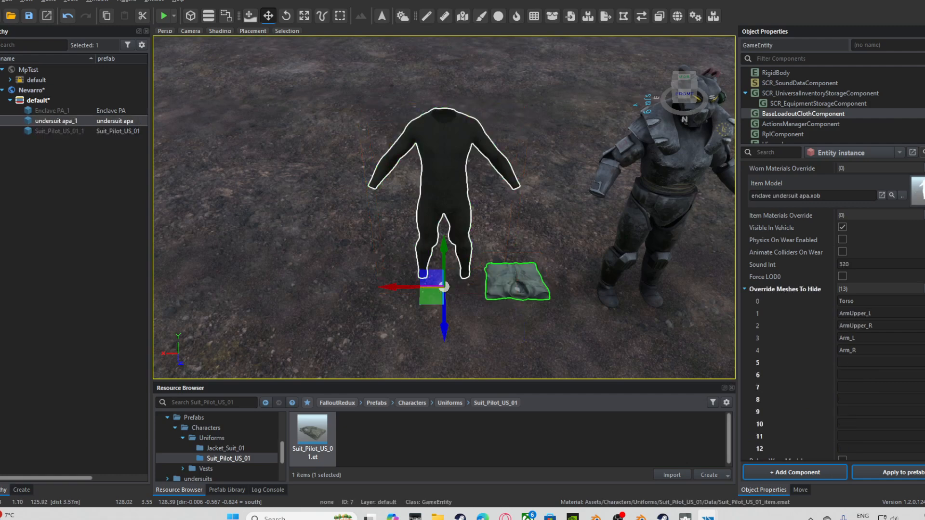
click(512, 287)
click(857, 313)
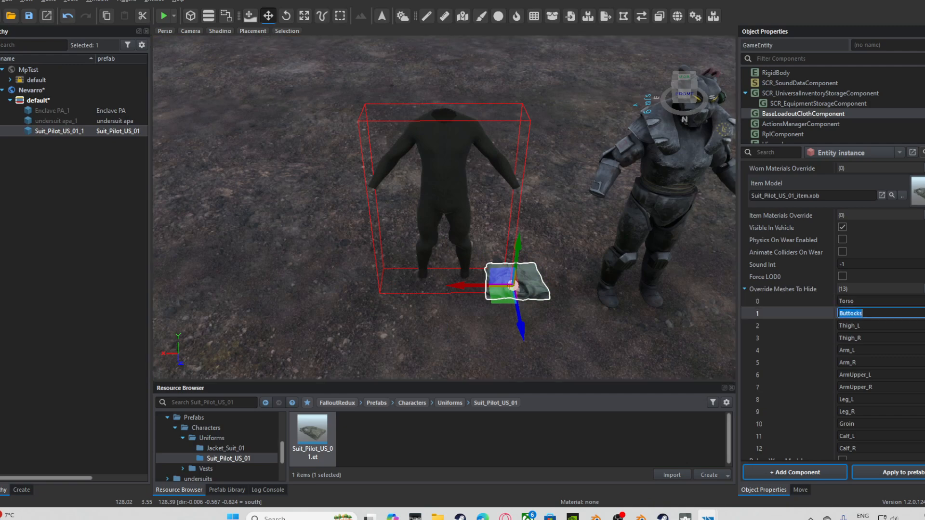
click(443, 168)
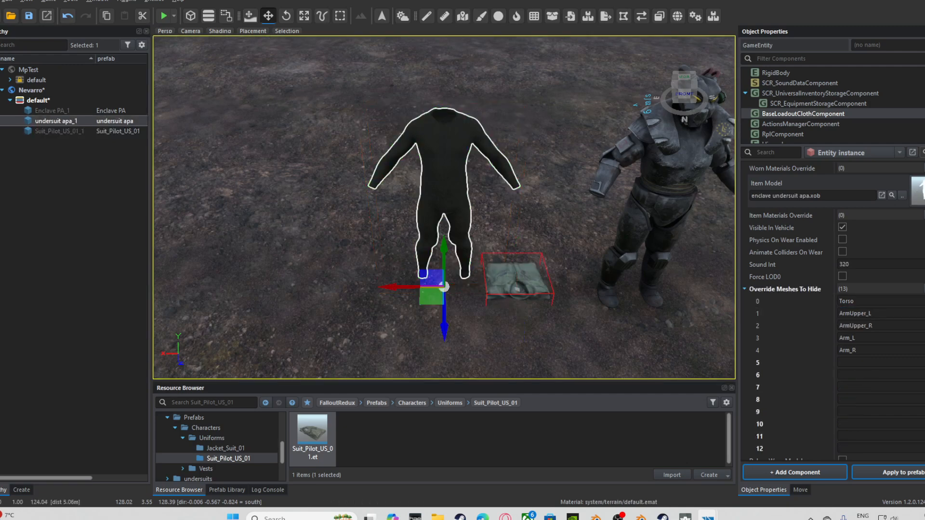
Copy the Thigh_L mesh name from the pilot suit into entry 6 of the undersuit's Override Meshes To Hide.
click(513, 286)
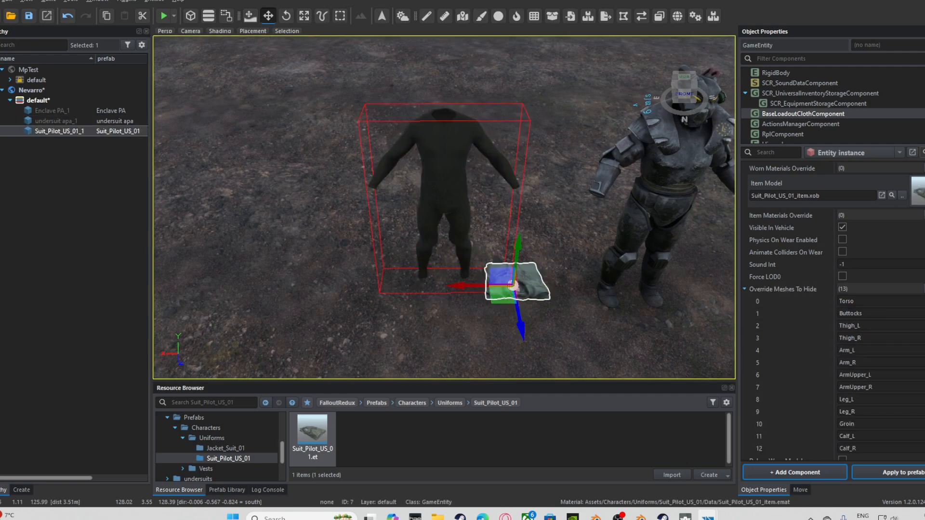
click(862, 326)
key(ctrl+c)
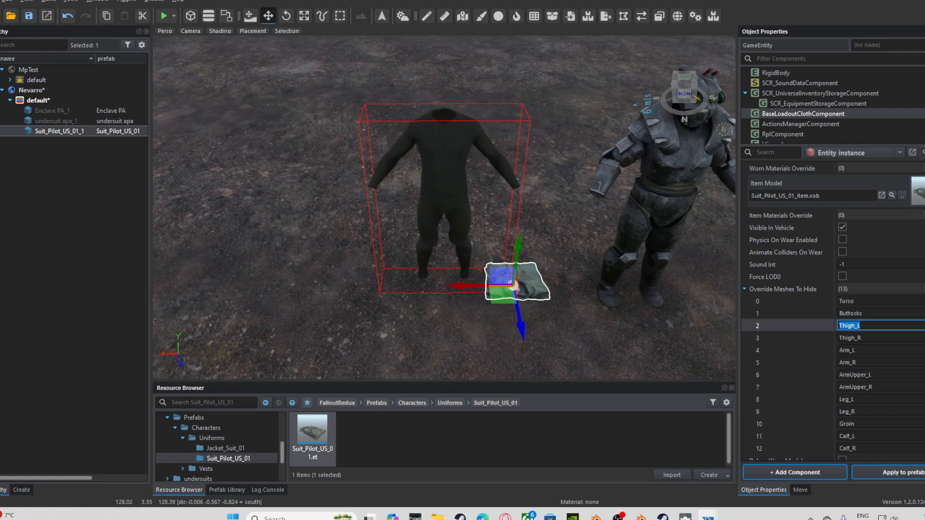
click(456, 217)
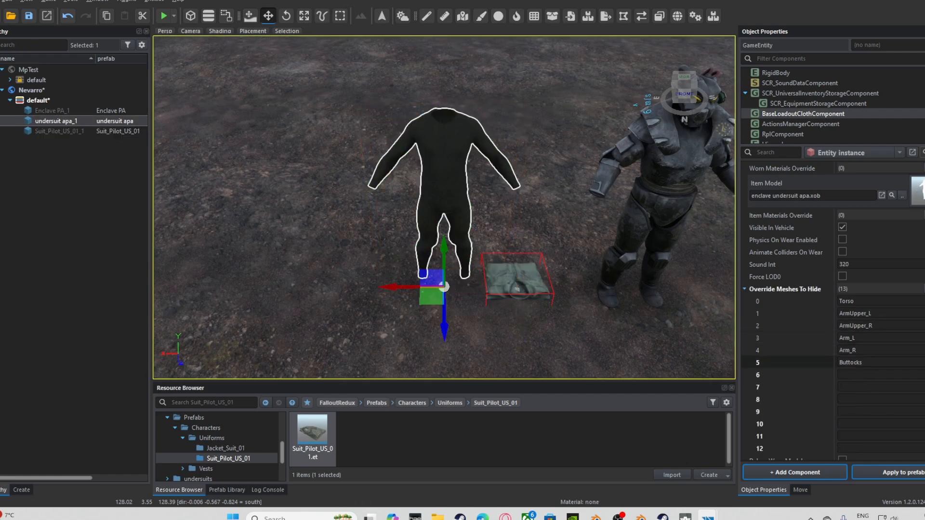
click(863, 374)
key(ctrl+v)
Copy the Thigh_R mesh name from the pilot suit into entry 7 of the undersuit's Override Meshes To Hide.
click(515, 285)
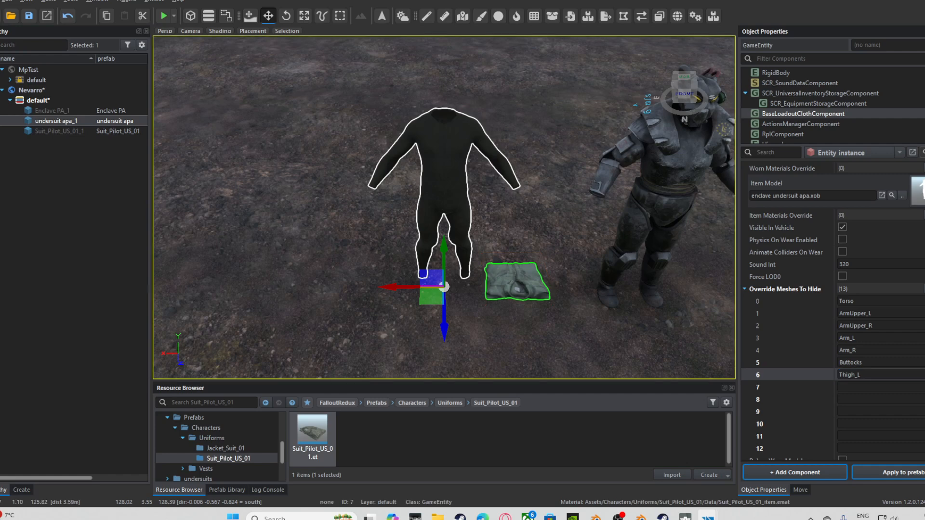
click(515, 284)
click(862, 338)
key(ctrl+c)
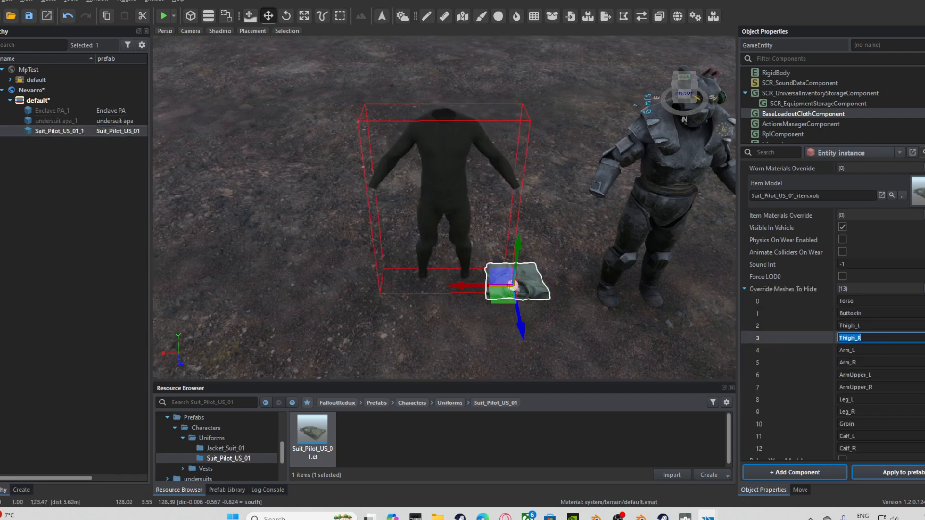
click(443, 193)
click(863, 386)
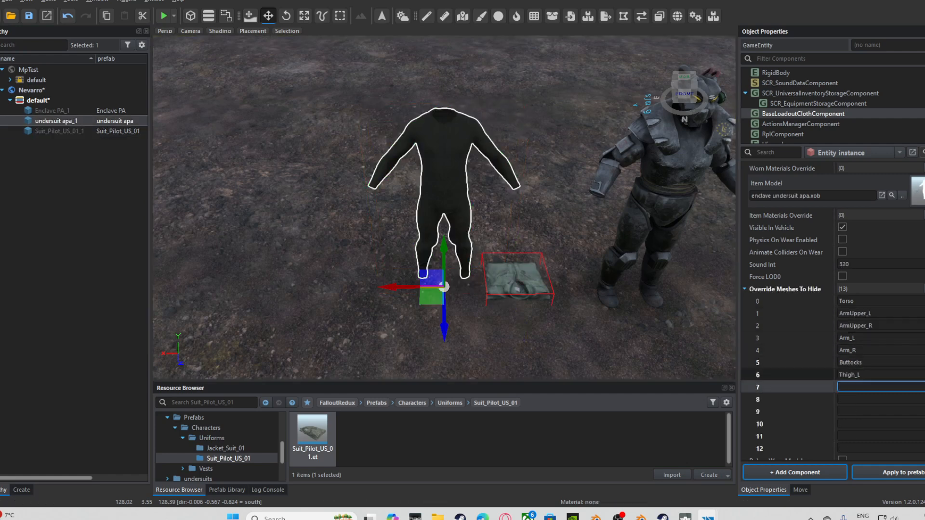
key(ctrl+v)
Copy the ArmUpper_L mesh name from the pilot suit into entry 8 of the undersuit's Override Meshes To Hide.
click(513, 285)
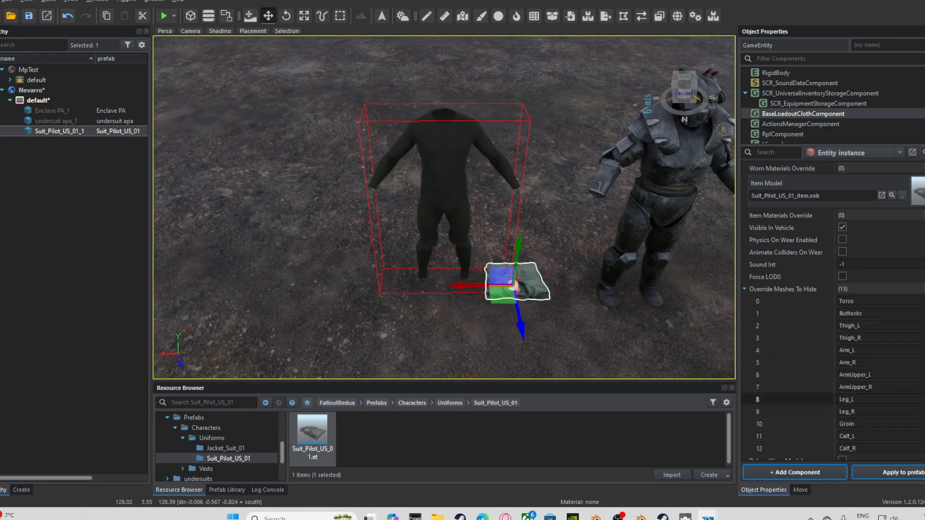
click(863, 374)
click(443, 192)
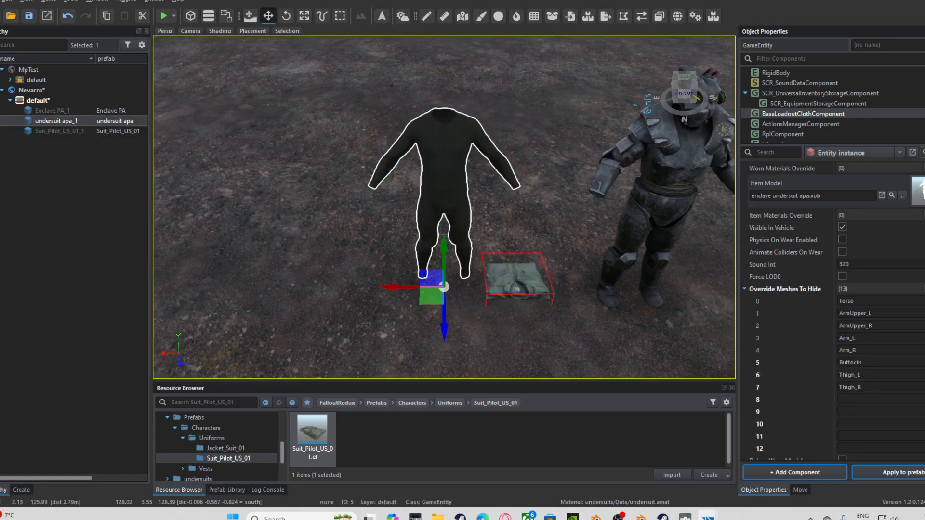
click(862, 398)
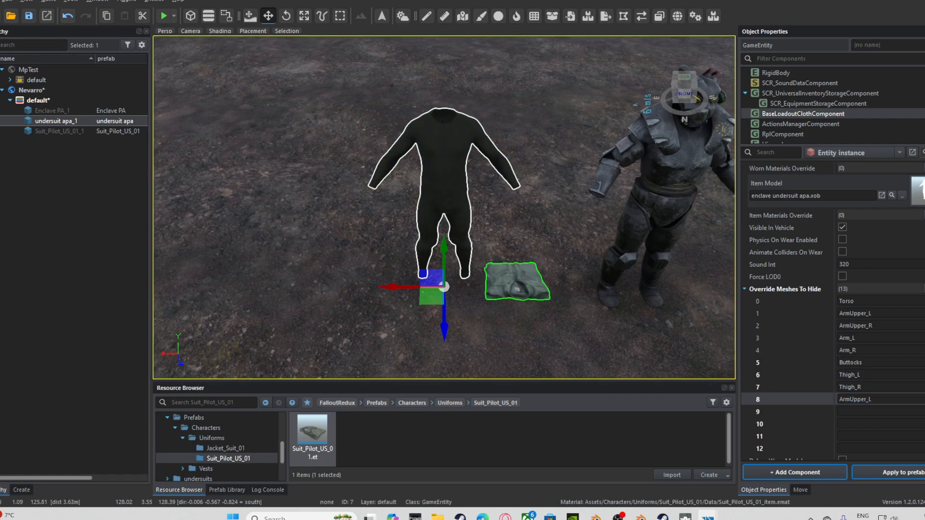
Copy the ArmUpper_R mesh name from the pilot suit into entry 9 of the undersuit's Override Meshes To Hide.
click(513, 285)
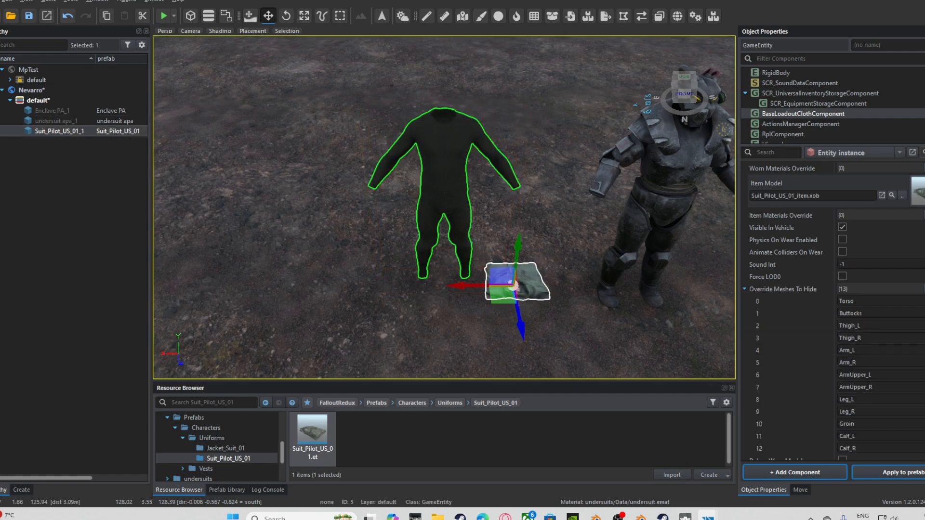
click(446, 193)
click(515, 284)
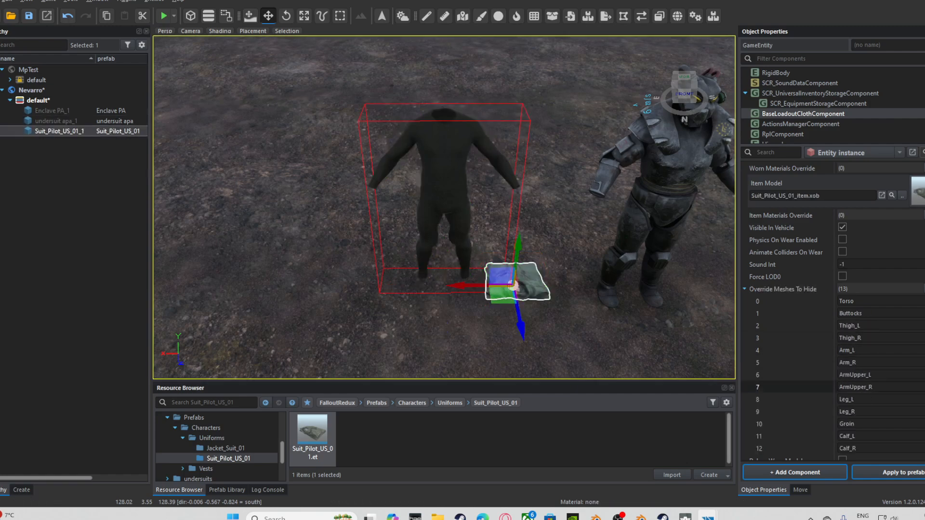
click(446, 193)
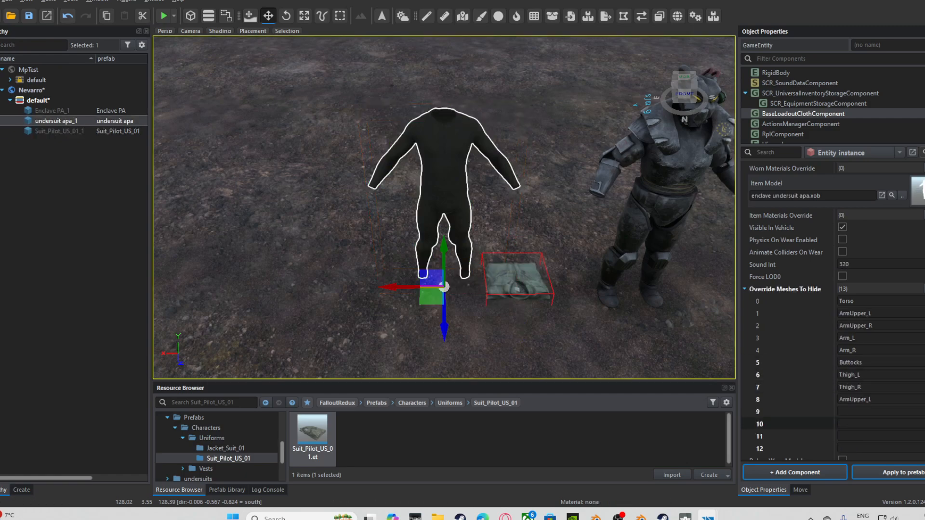
click(881, 411)
text(ArmUpper_R)
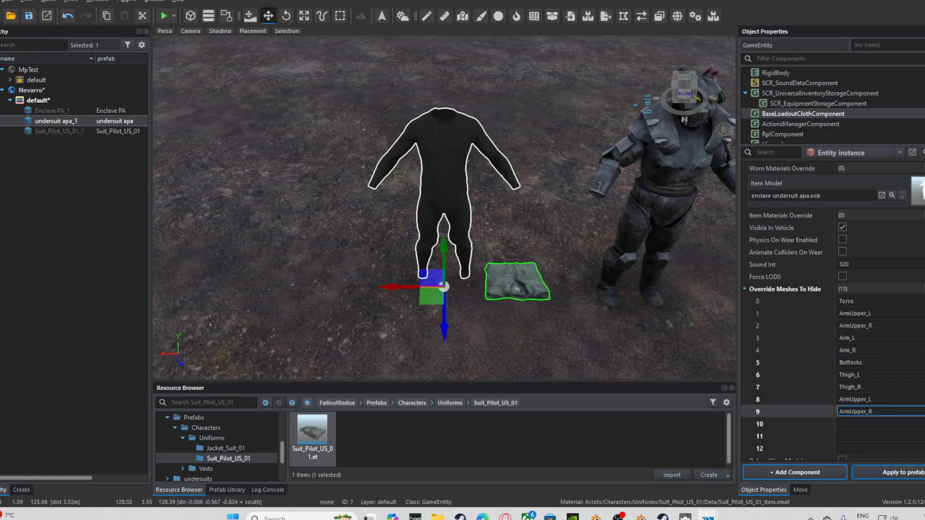
Copy the Leg_L and Leg_R mesh names from the pilot suit into entries 10 and 11 of the undersuit's Override Meshes To Hide.
click(513, 285)
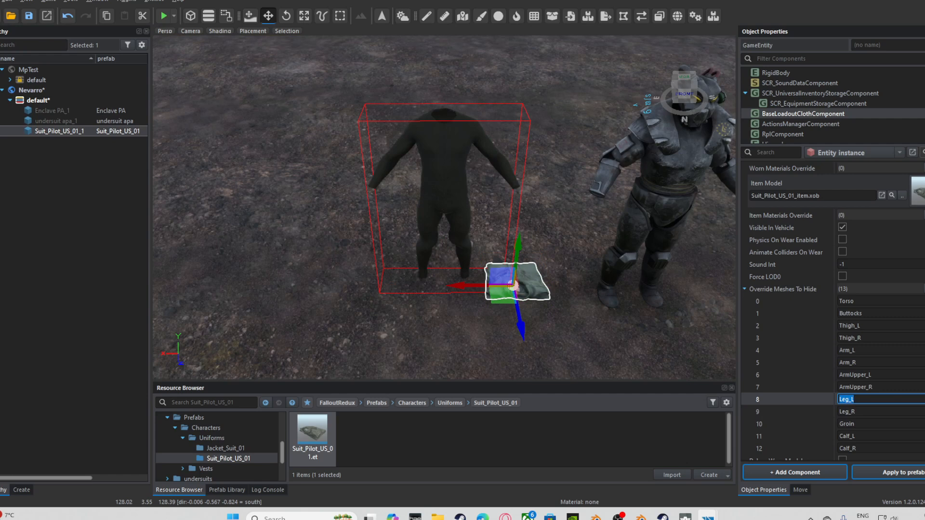
click(443, 193)
click(881, 424)
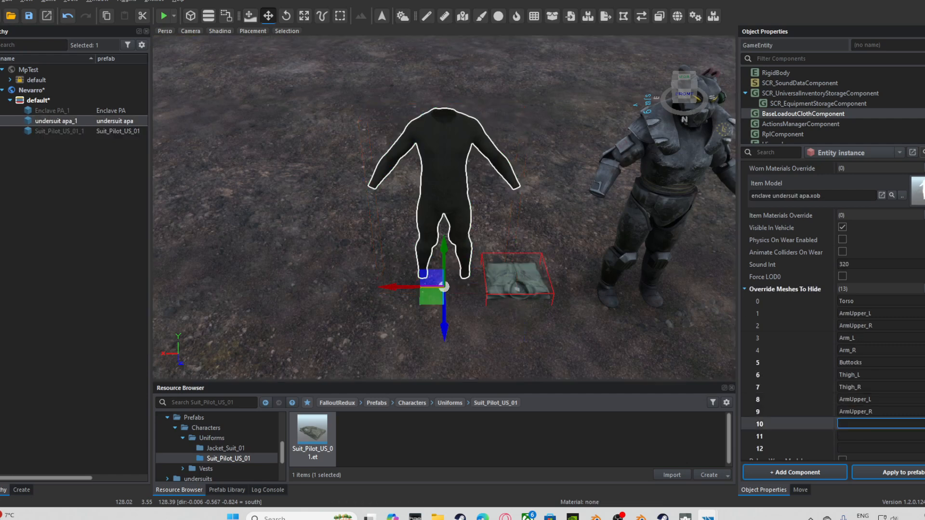
click(516, 282)
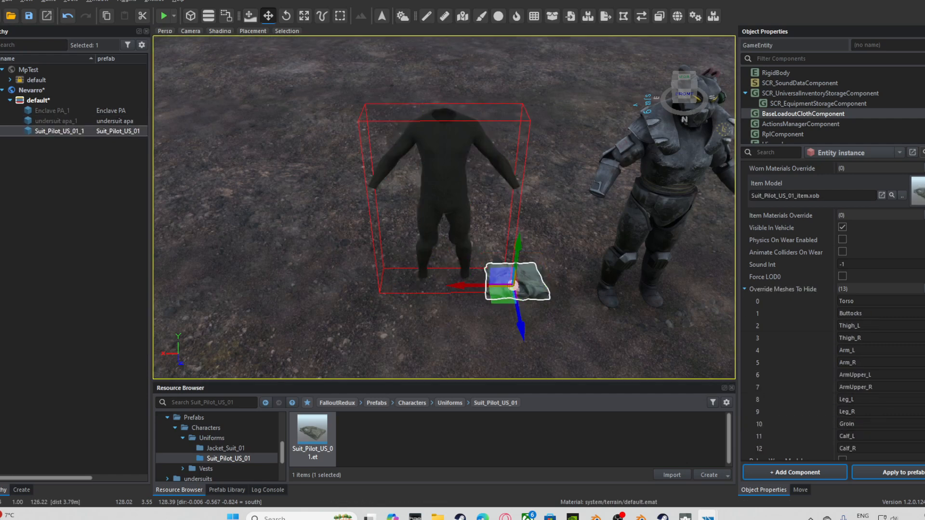
double_click(847, 412)
click(453, 193)
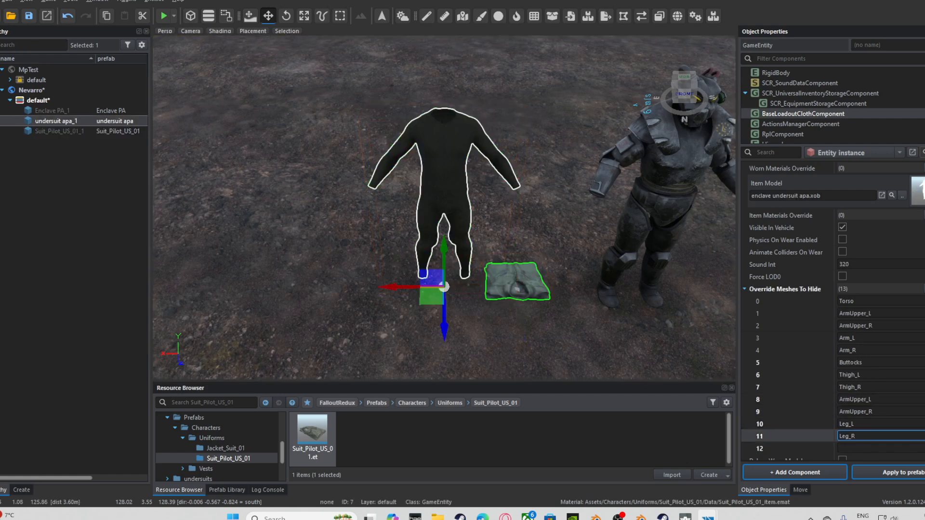
Copy the Groin mesh name from the pilot suit into entry 12 of the undersuit's Override Meshes To Hide.
click(515, 285)
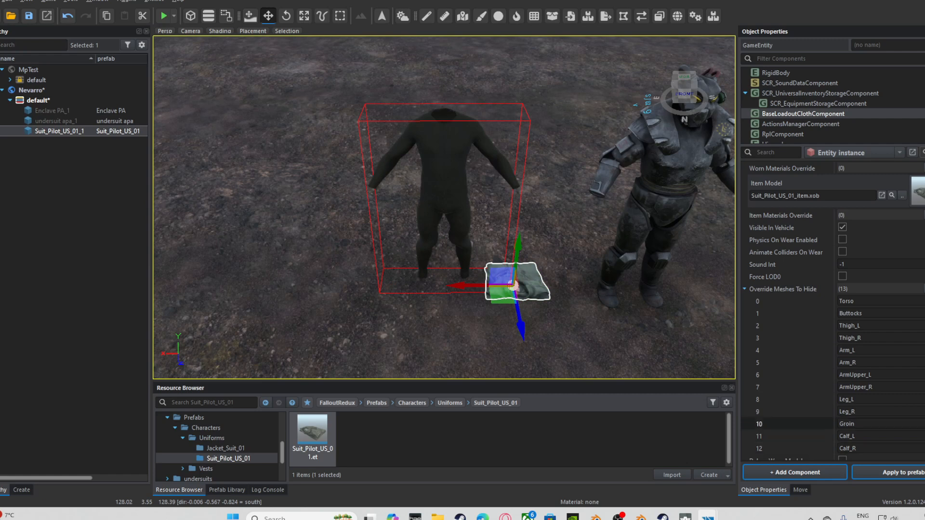
double_click(846, 424)
key(ctrl+c)
click(453, 193)
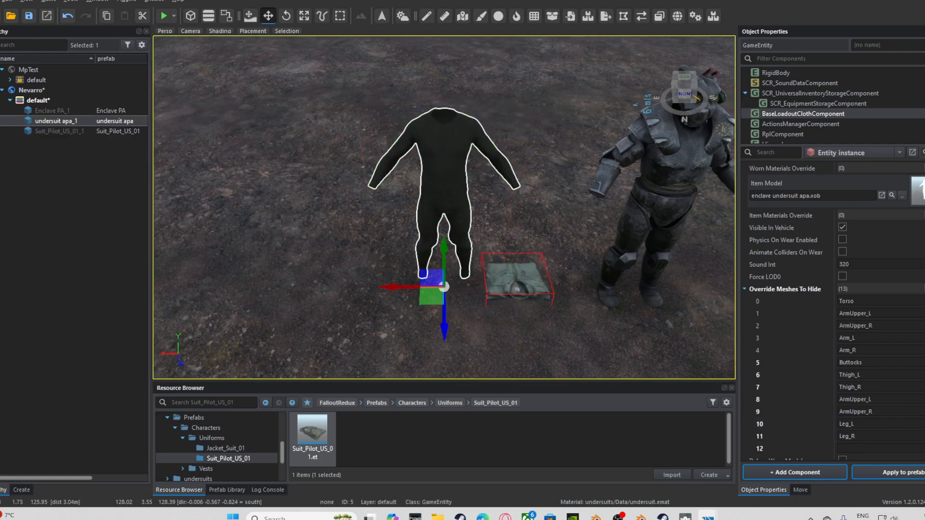
click(853, 448)
key(ctrl+v)
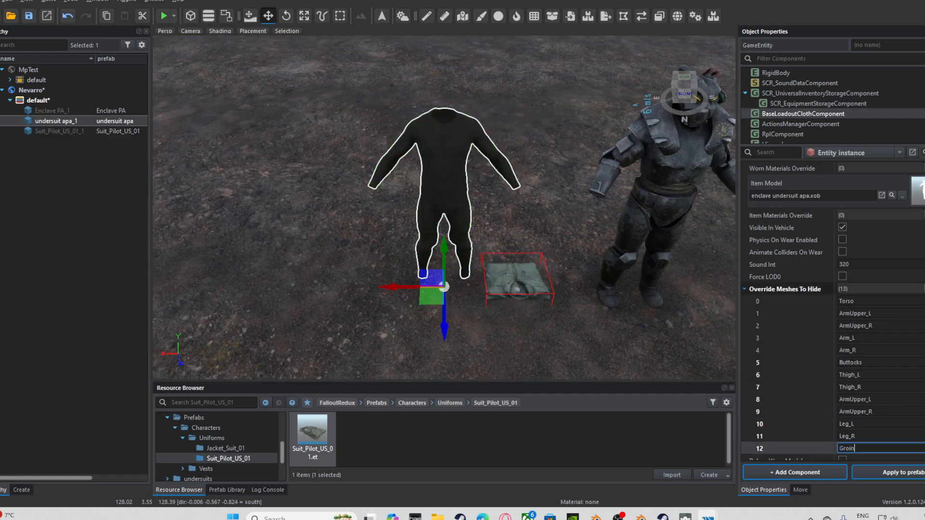
key(Return)
Add entries 13 and 14 to the undersuit's Override Meshes To Hide and copy the pilot suit's Calf_L into entry 13.
scroll(631, 241, down, 5)
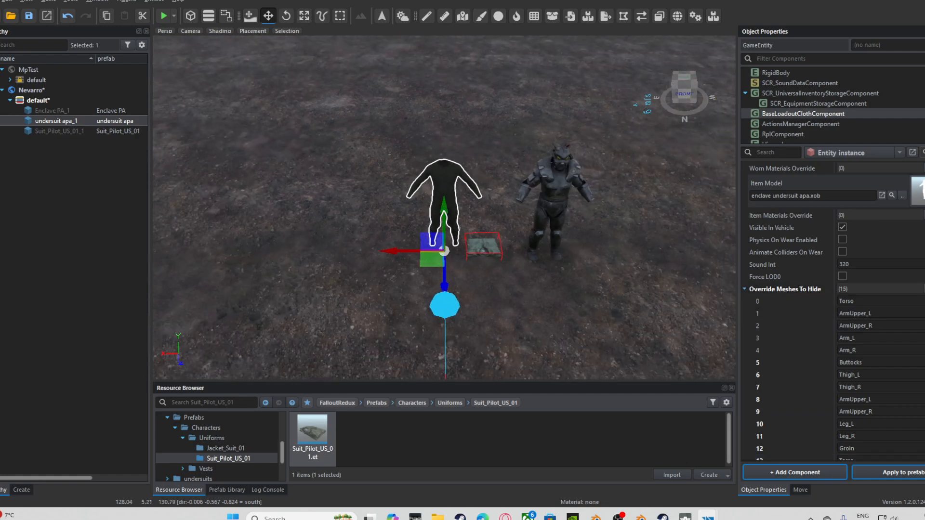
middle_drag(631, 241, 589, 214)
scroll(626, 216, up, 3)
scroll(834, 308, down, 2)
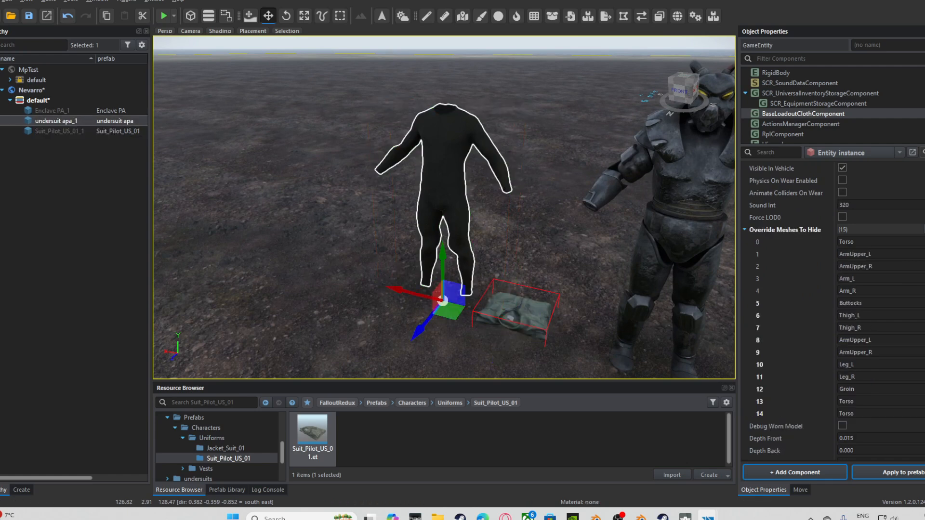
click(513, 316)
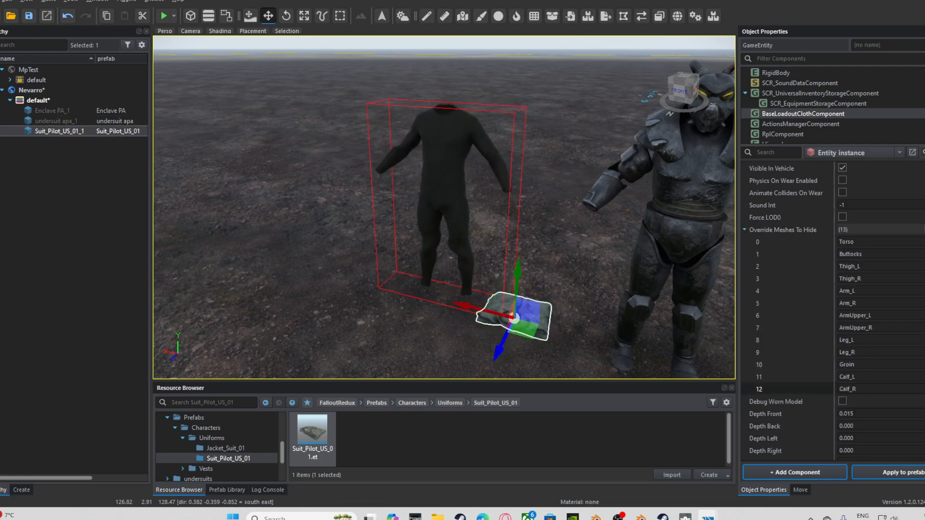
click(862, 377)
right_click(474, 183)
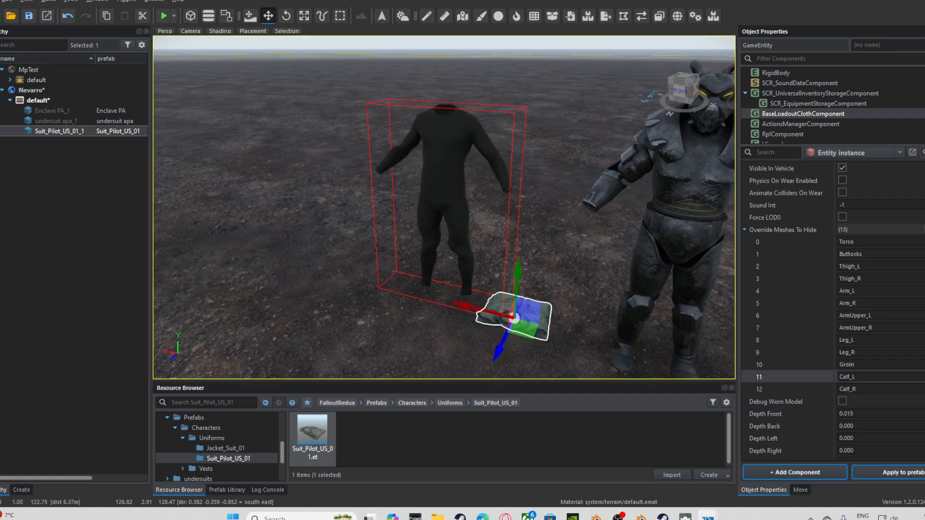
click(446, 183)
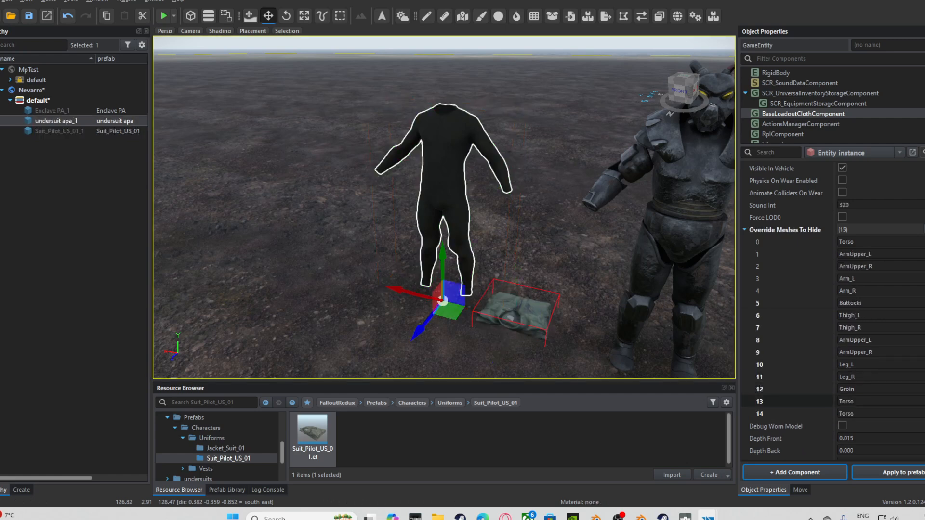
click(863, 401)
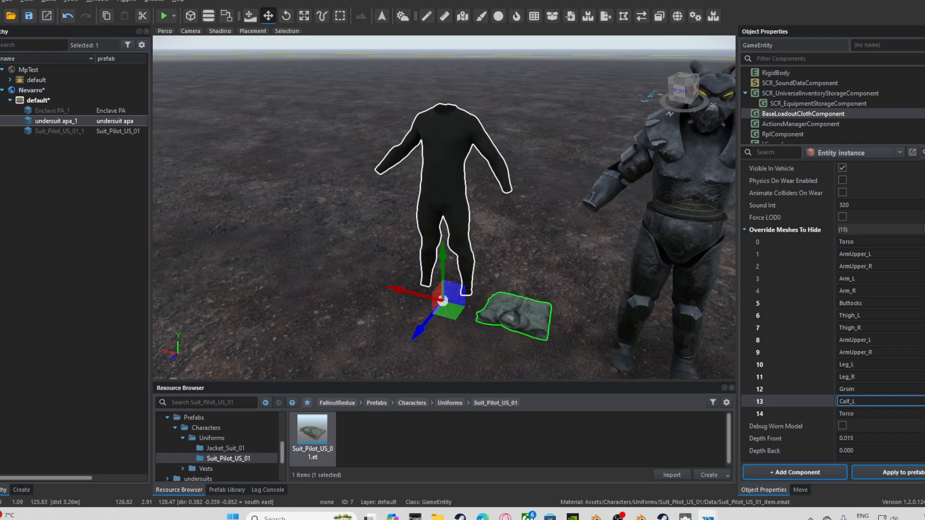
Copy the Calf_R mesh name from the pilot suit into entry 14 of the undersuit's Override Meshes To Hide.
click(513, 316)
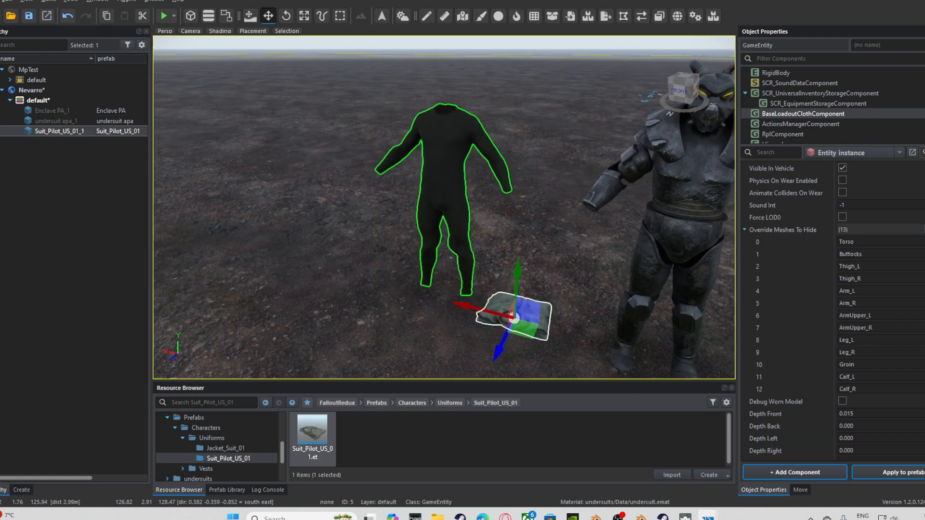
click(449, 215)
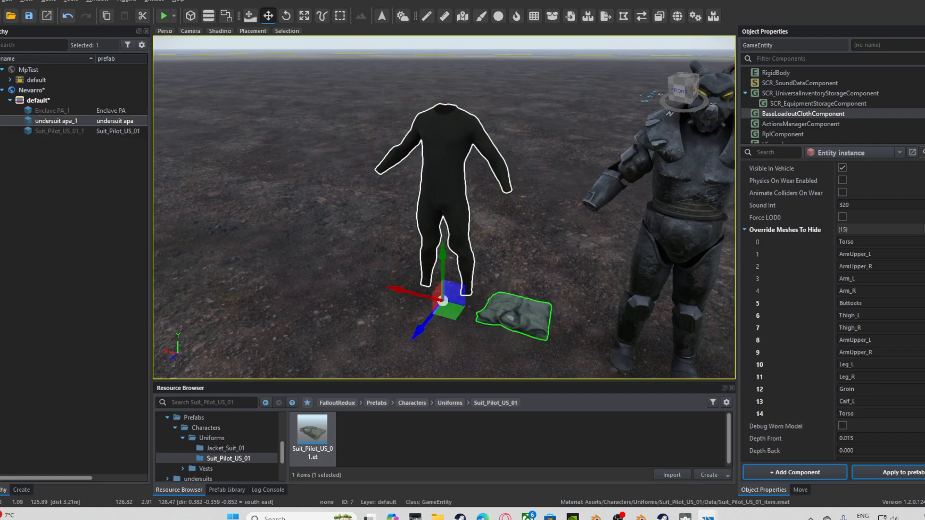
click(513, 315)
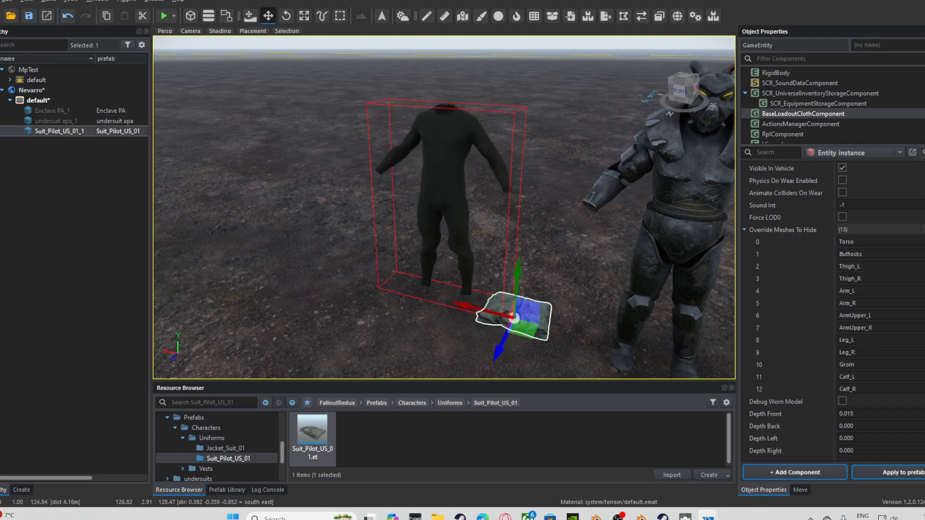
click(445, 217)
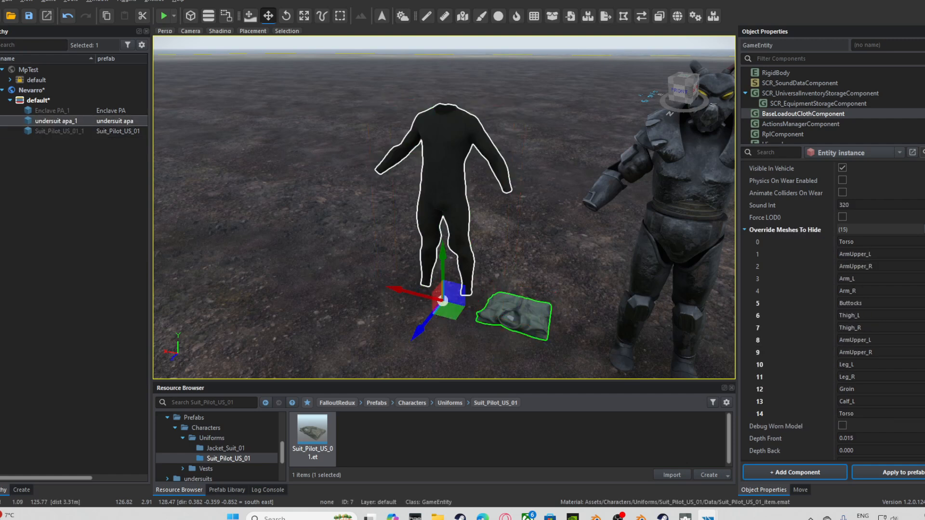
click(513, 315)
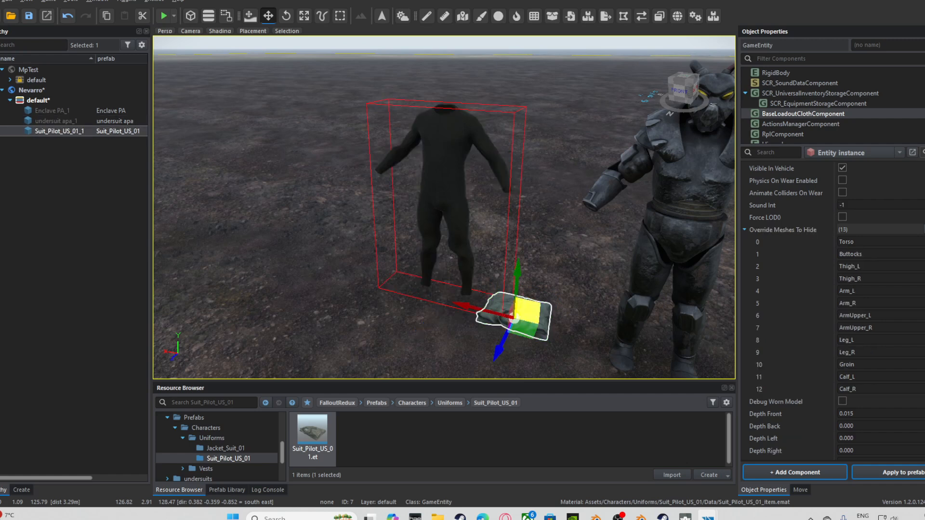
click(446, 217)
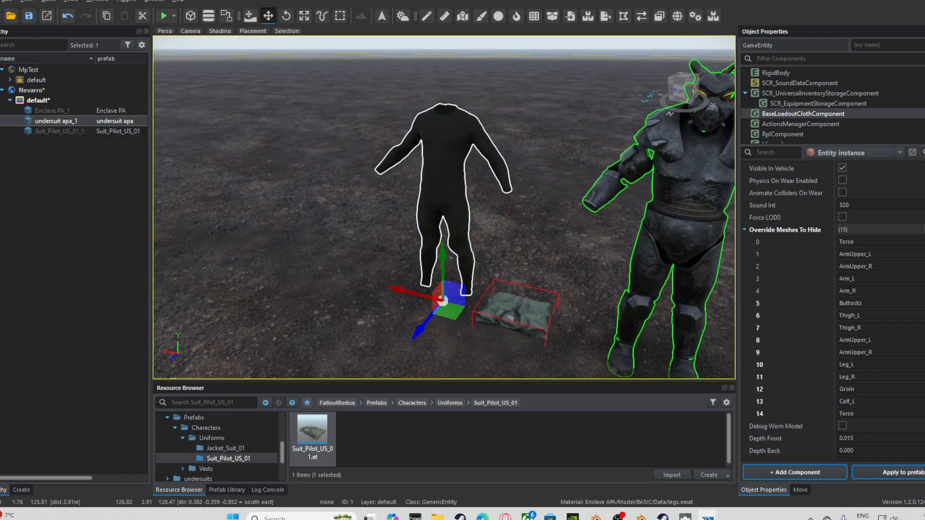
Add entries 15 and 16 to the undersuit's Override Meshes To Hide and set them to Foot_L and Foot_R.
double_click(923, 230)
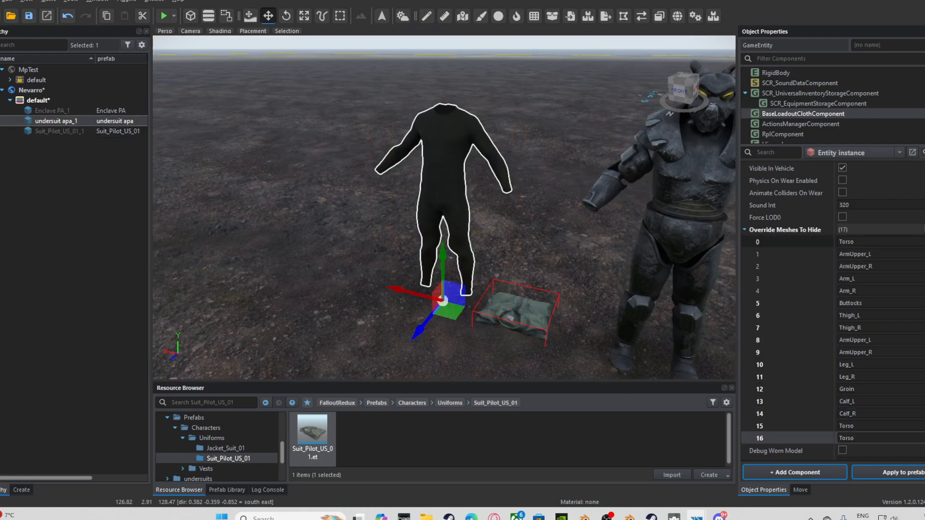
double_click(847, 426)
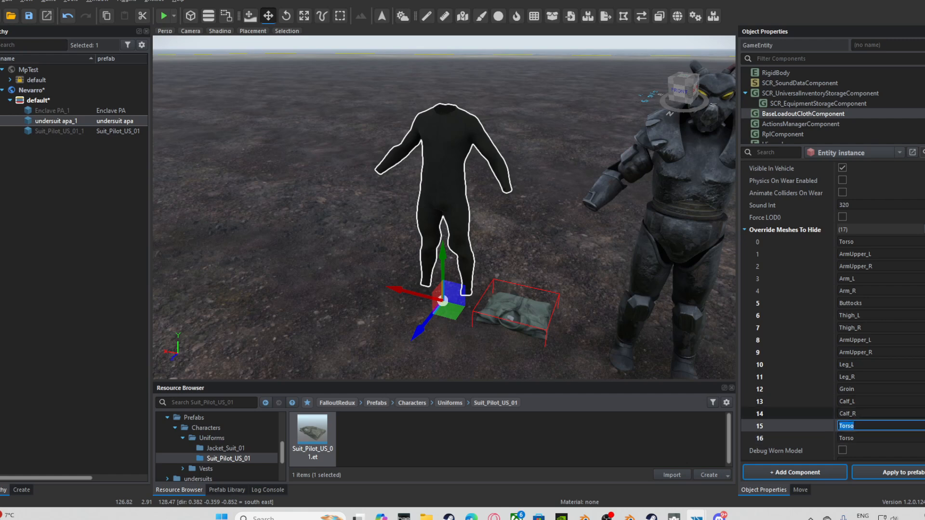
text(Foot_L)
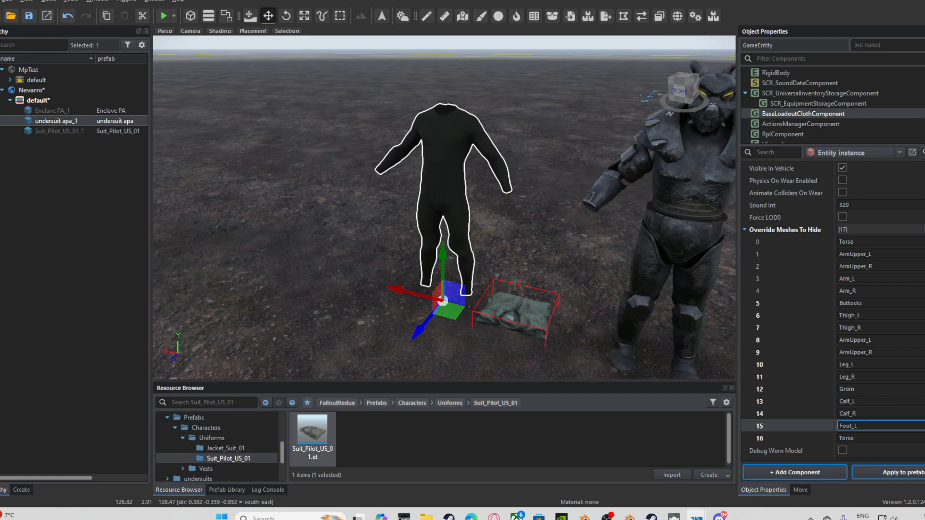
key(Tab)
text(F)
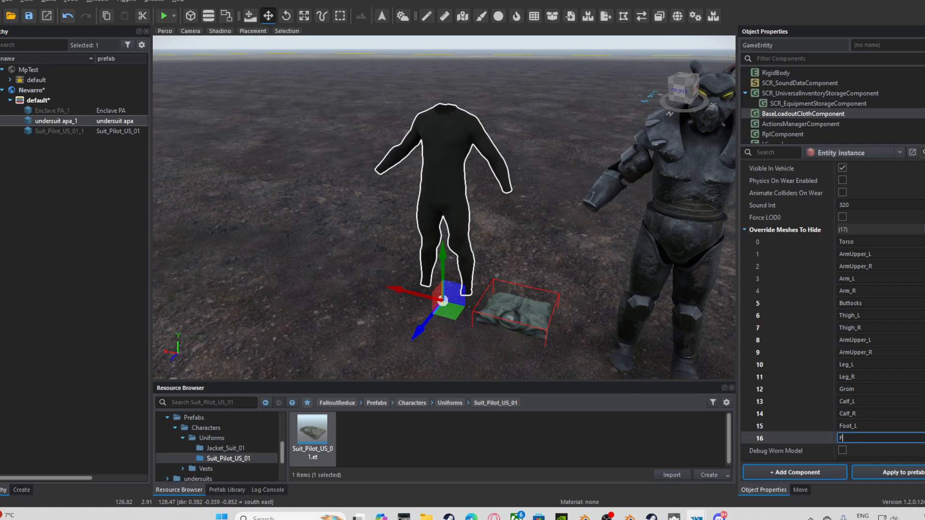
text(oot_R)
key(Return)
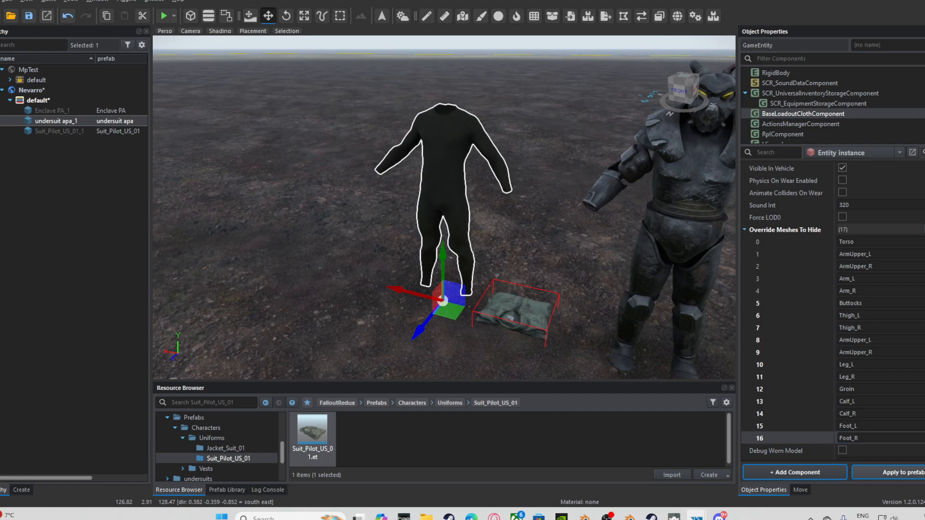
Apply the undersuit's changes to its prefab and save the world.
click(903, 472)
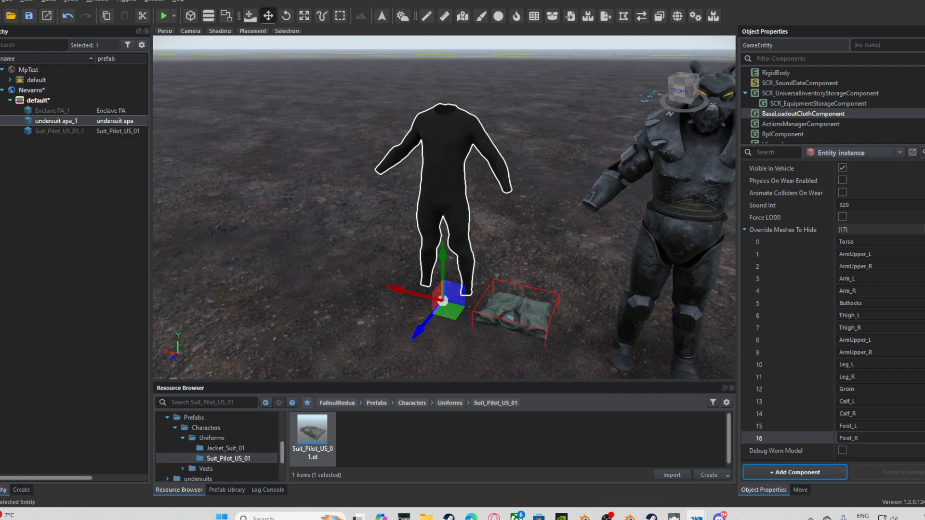
click(28, 16)
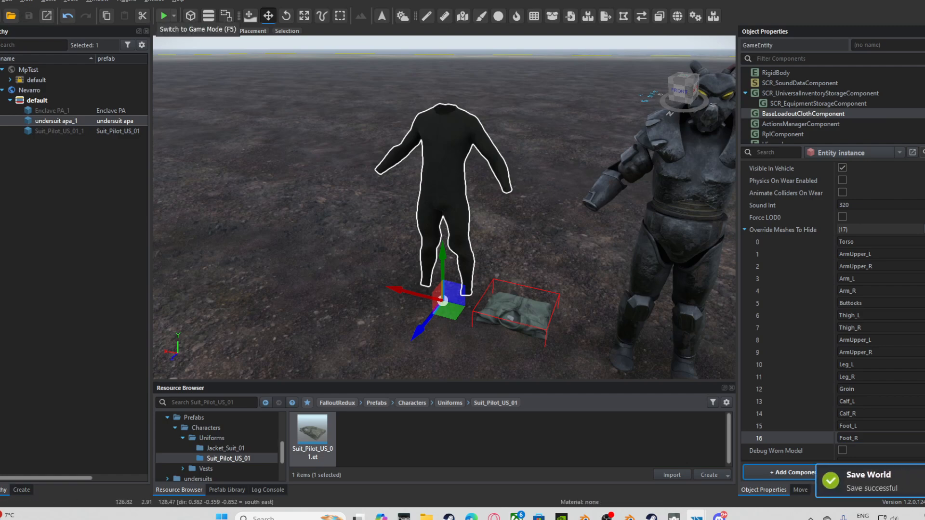
Start game mode and remove the soldier's helmet, webbing, vest, jacket, trousers, boots and watch in the inventory.
click(164, 16)
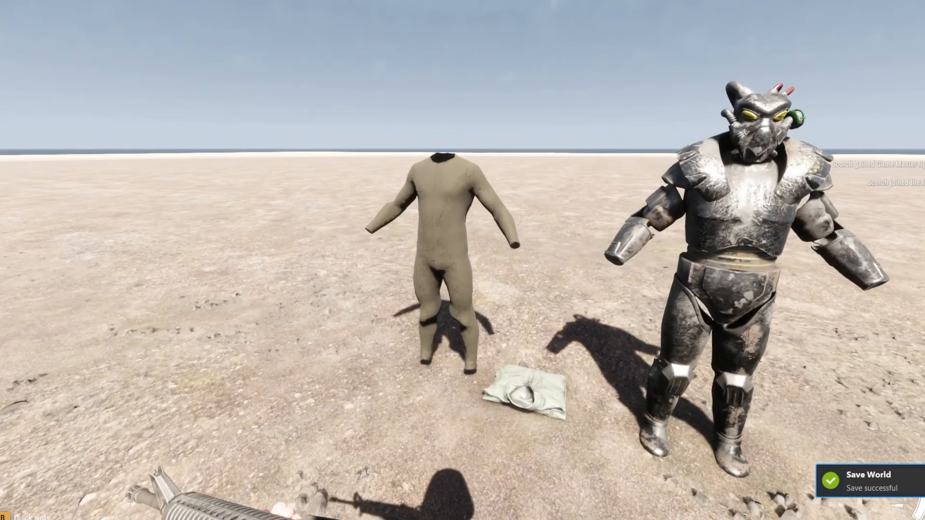
key(i)
right_click(617, 52)
right_click(617, 119)
right_click(616, 152)
right_click(616, 187)
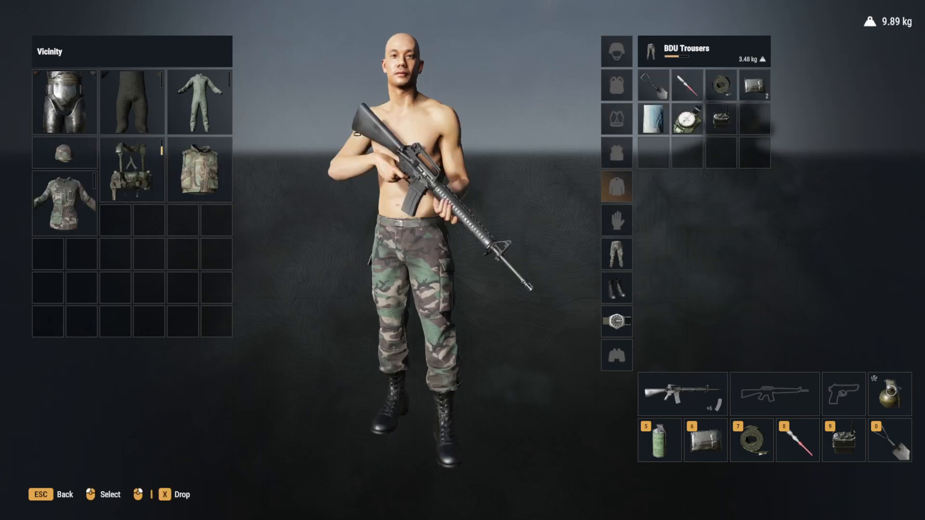
right_click(617, 254)
right_click(617, 288)
right_click(617, 322)
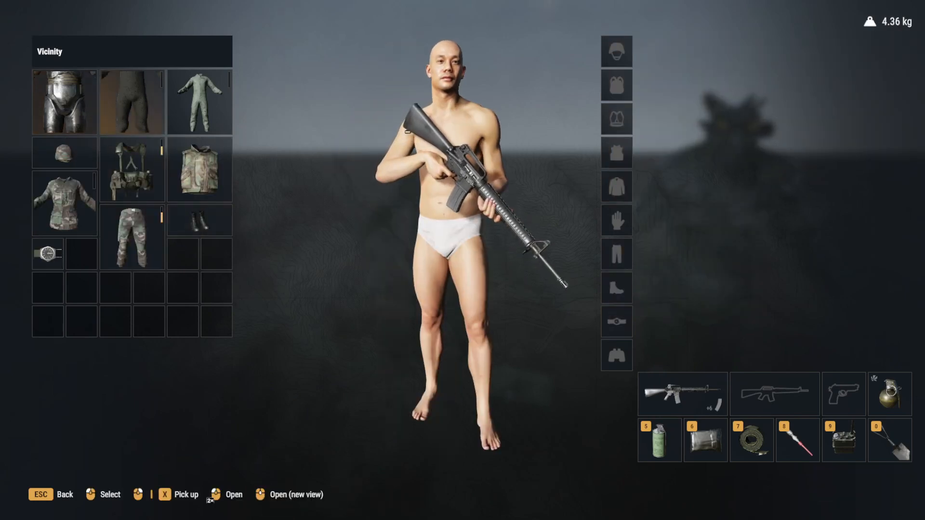
Equip the Enclave APA undersuit and the power armor from the vicinity on the stripped soldier.
right_click(132, 102)
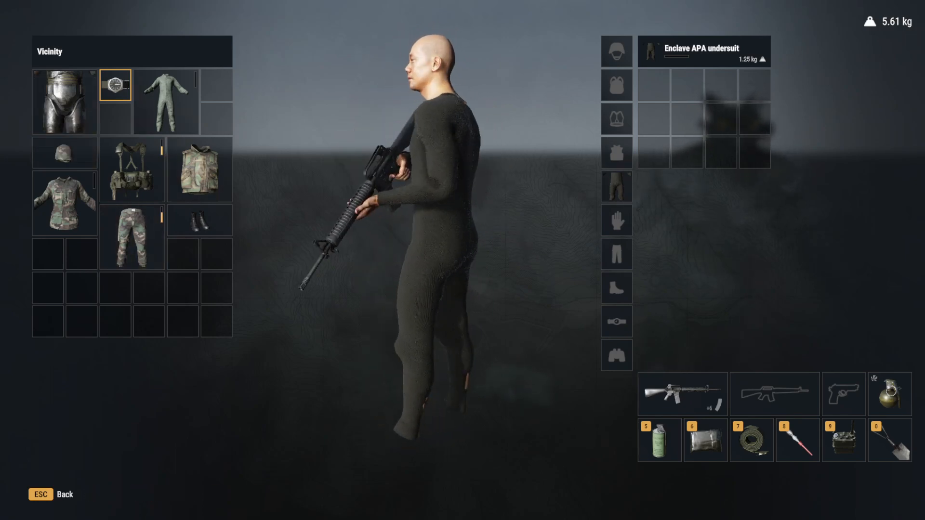
double_click(64, 91)
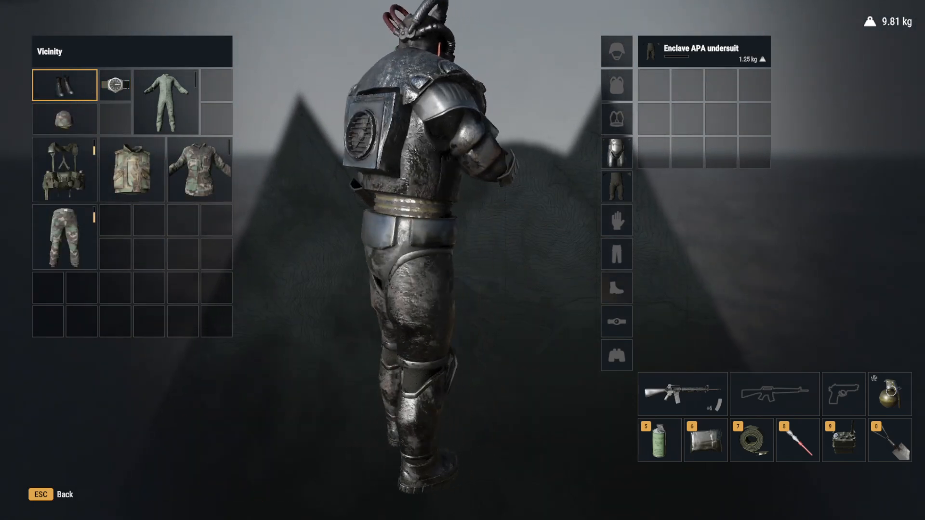
Leave game mode and add entry 17, Head, to the undersuit's Override Meshes To Hide.
key(Escape)
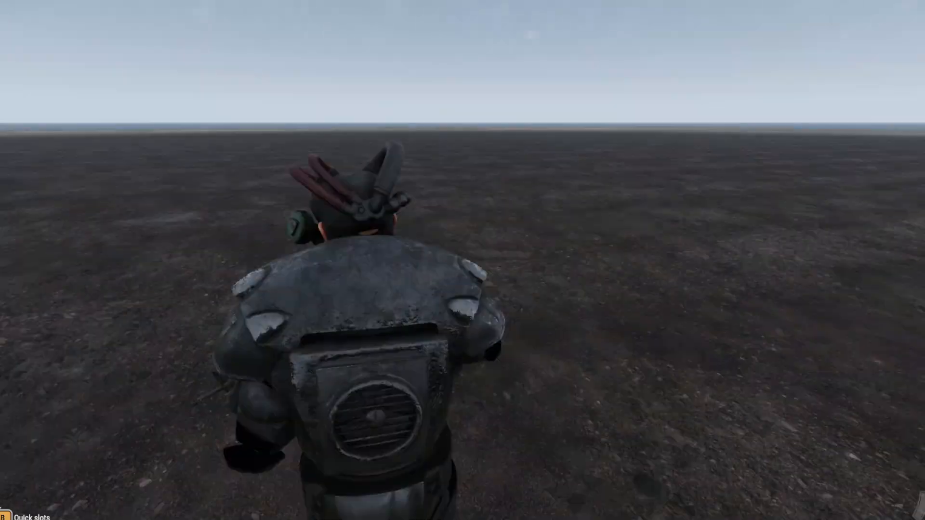
key(Escape)
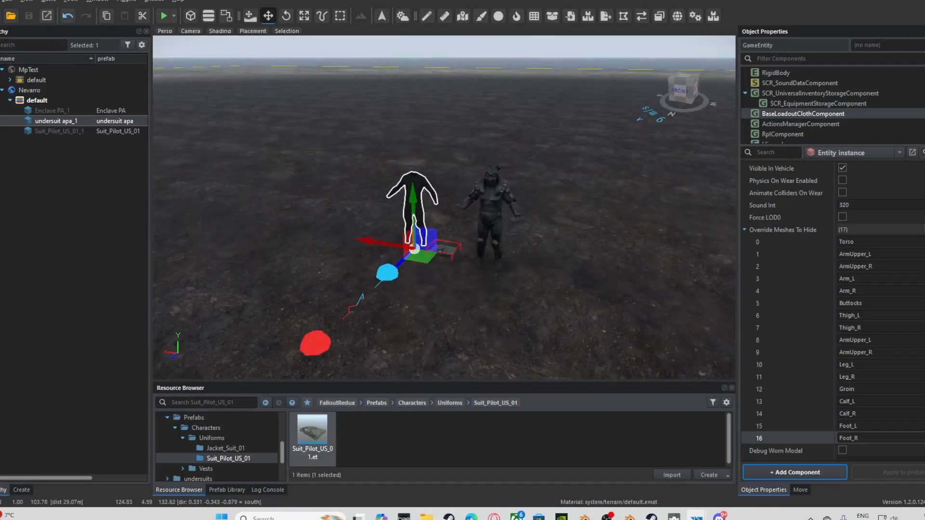
middle_drag(573, 179, 458, 234)
click(458, 233)
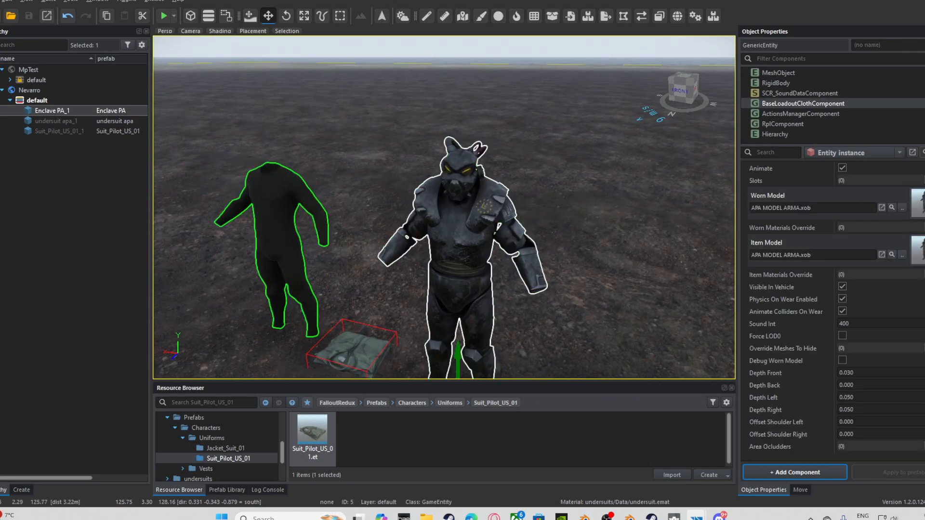
click(289, 328)
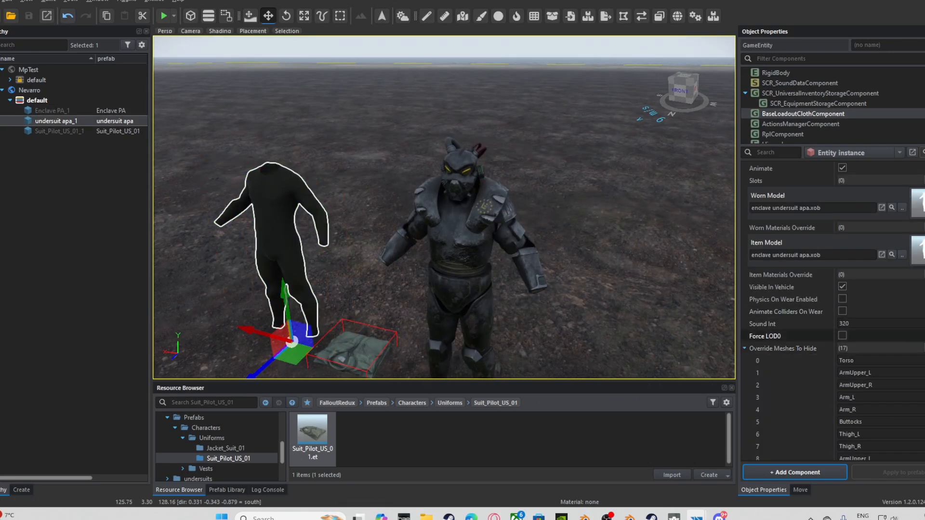
scroll(795, 347, down, 5)
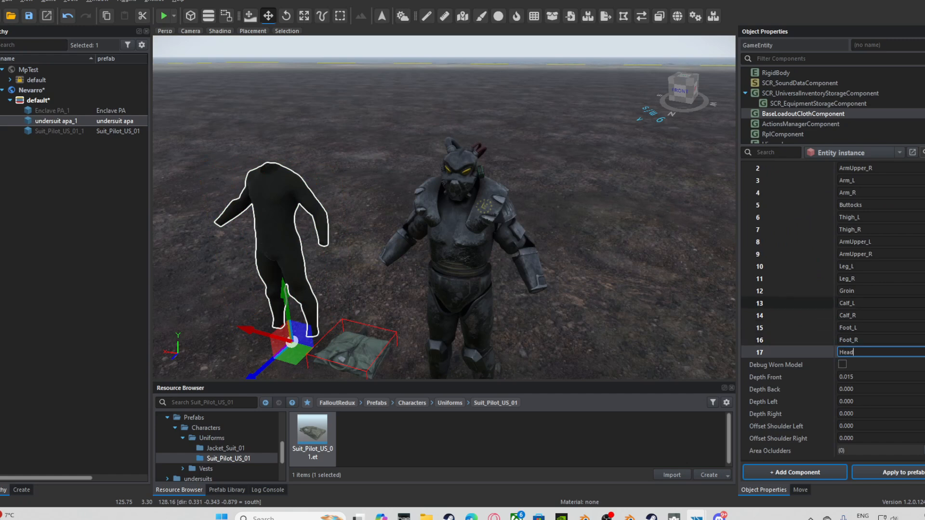
Apply the undersuit's changes to its prefab and save the world.
click(891, 472)
click(433, 266)
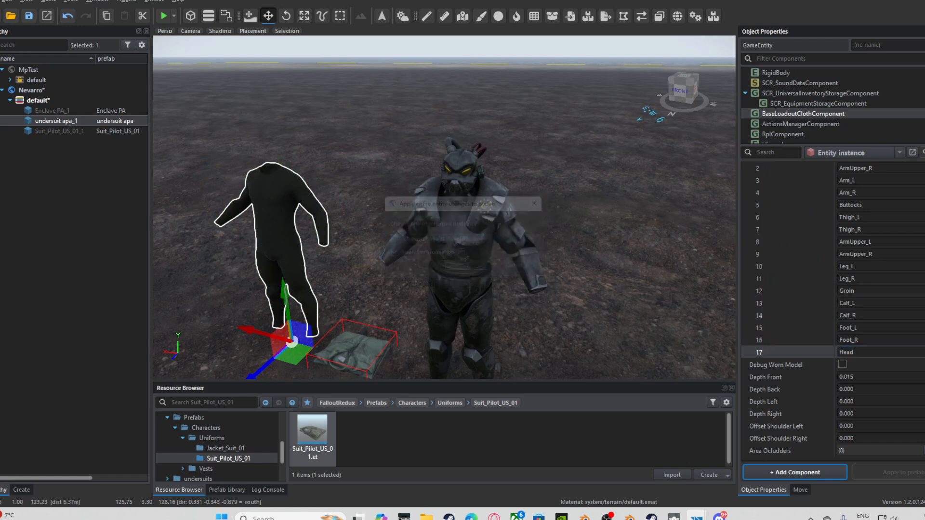
key(ctrl+s)
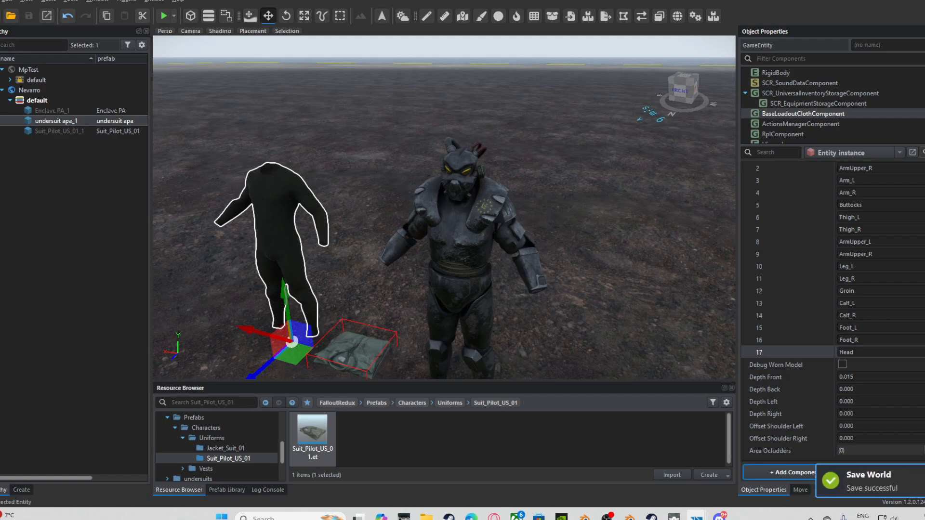
Start game mode near the armor and remove the soldier's helmet, webbing, vest, jacket, trousers and boots in the inventory.
key(F5)
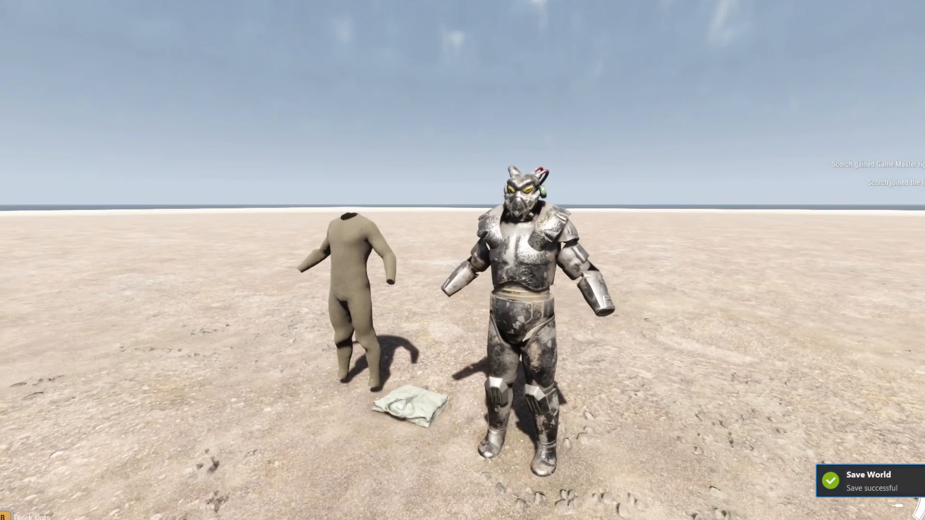
key(w)
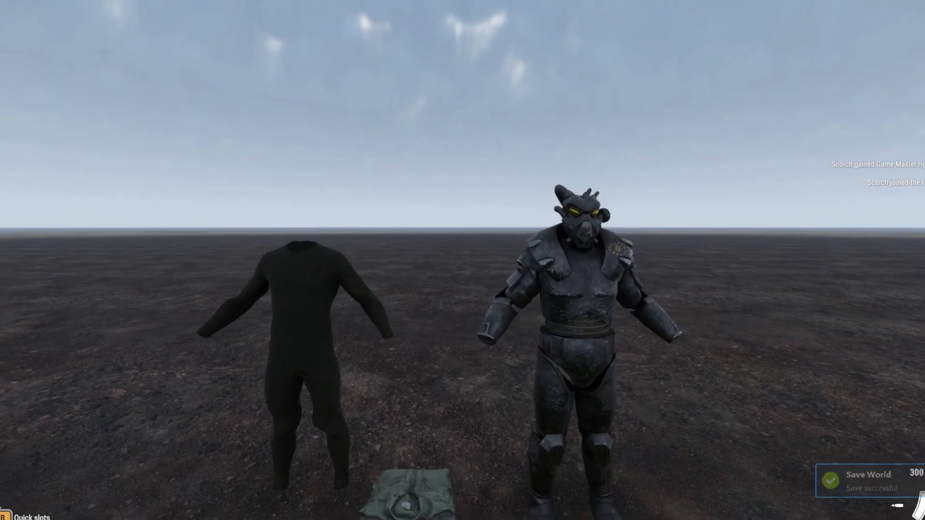
key(w)
key(i)
right_click(617, 51)
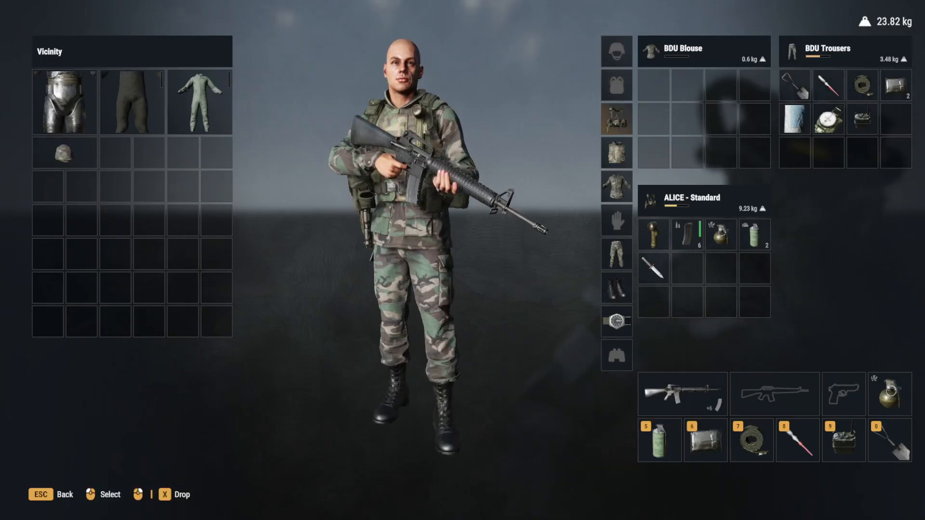
right_click(616, 119)
right_click(617, 153)
right_click(617, 186)
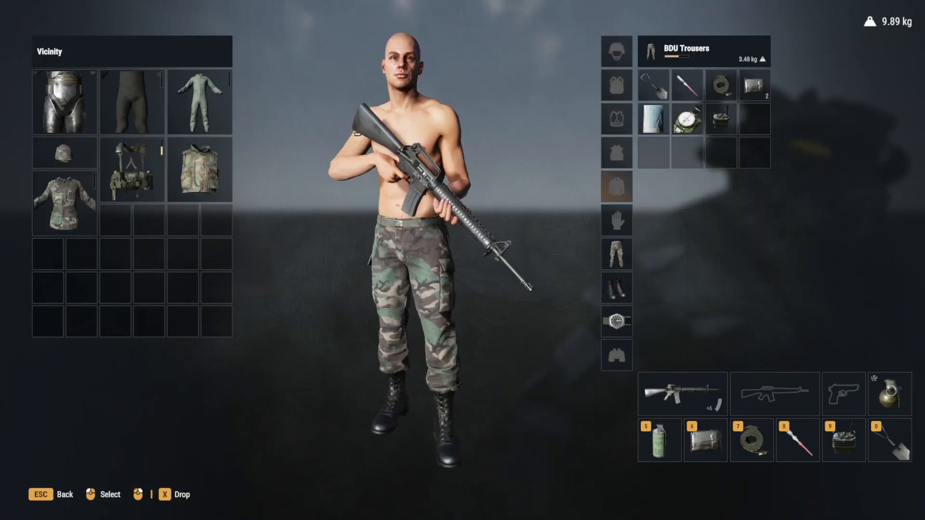
right_click(617, 254)
right_click(616, 287)
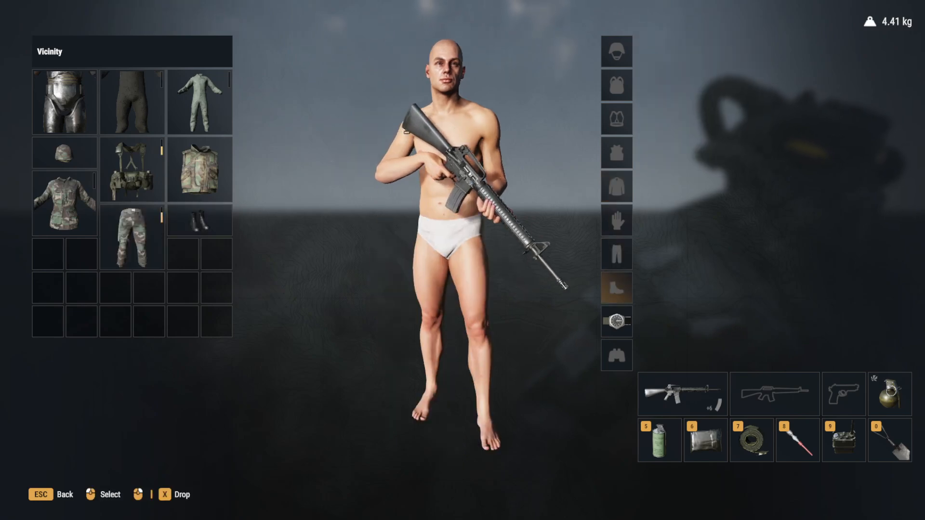
Equip the Enclave APA undersuit and the power armor from the vicinity, and close the inventory.
right_click(132, 89)
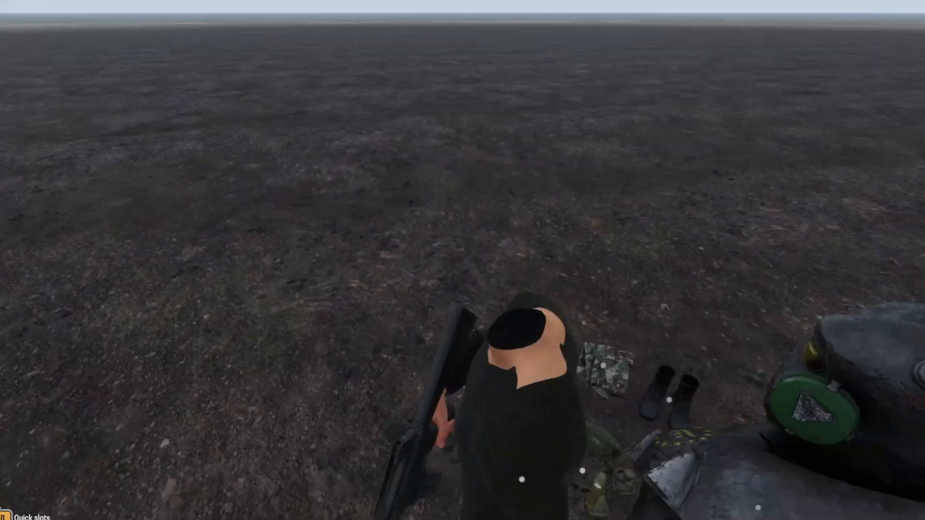
key(Tab)
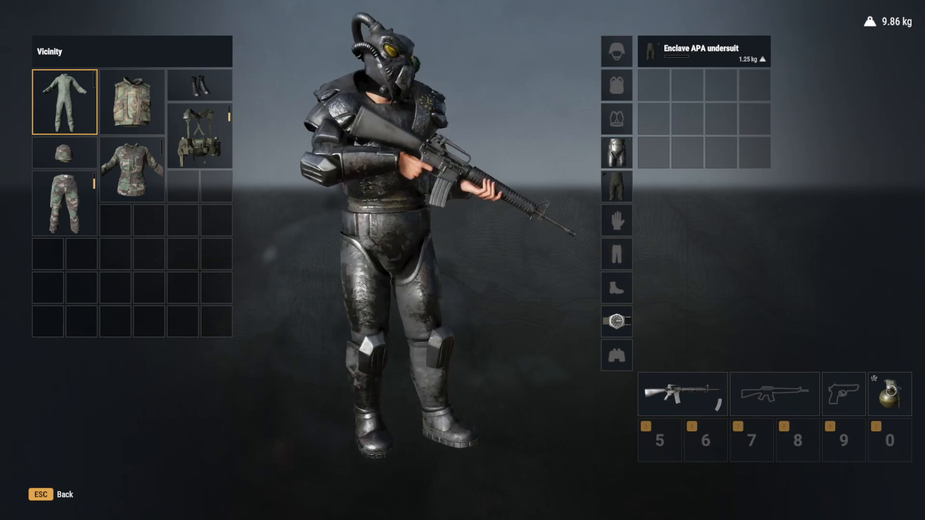
key(Escape)
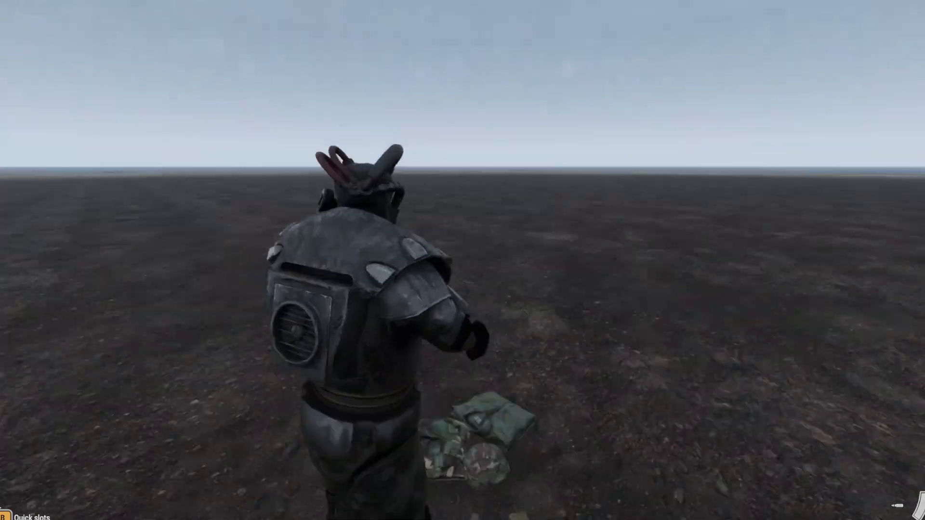
Inspect the worn power armor in the field and in the inventory for visible body parts and see-through surfaces, and leave game mode.
key(w)
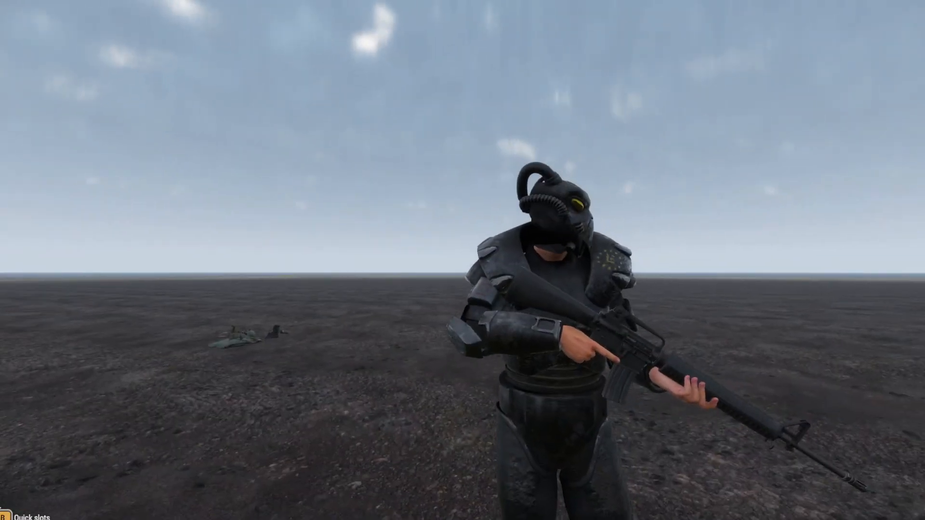
key(b)
key(w)
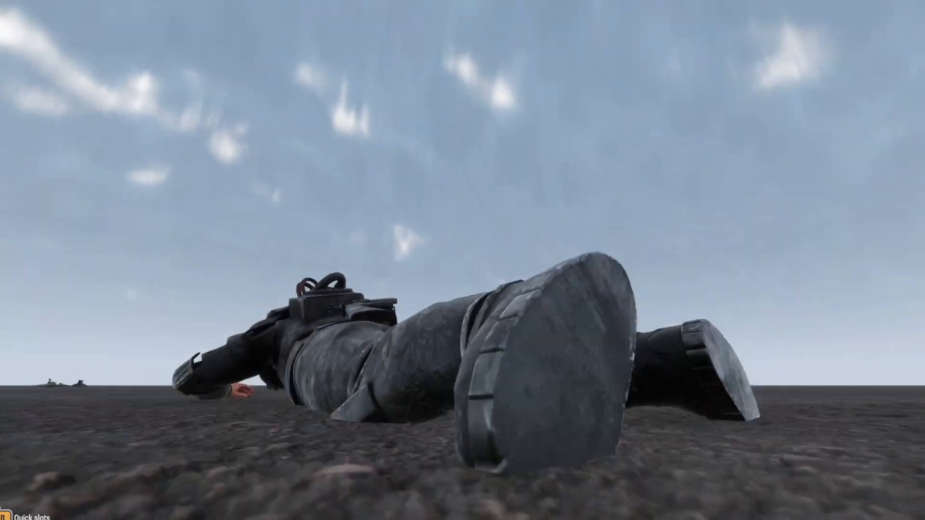
key(i)
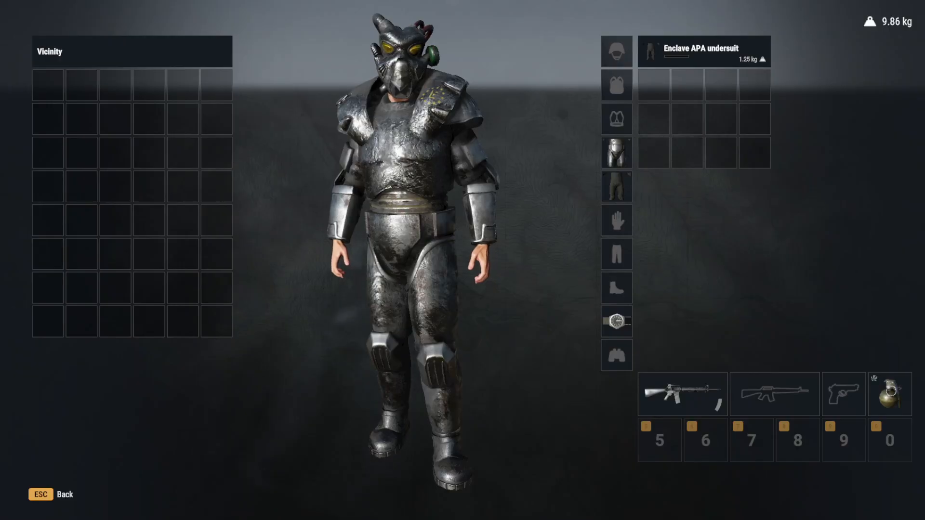
key(Escape)
key(Escape)
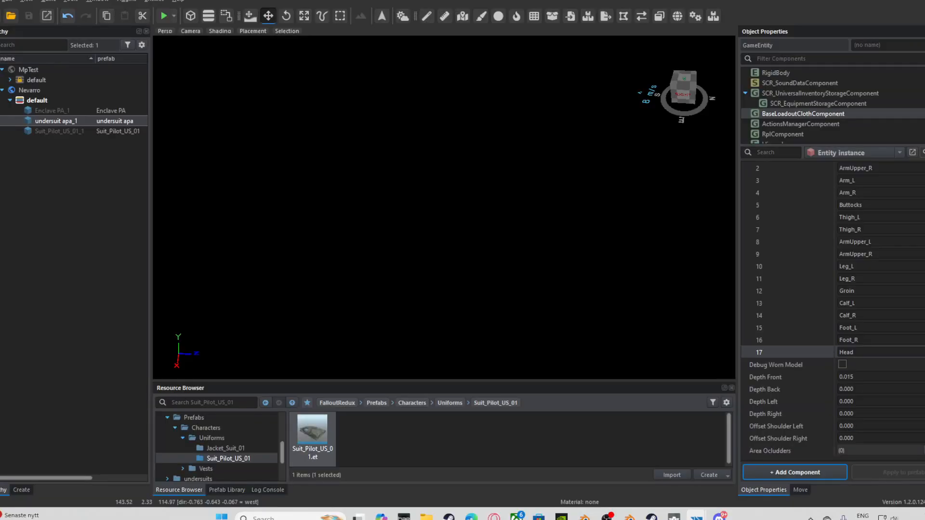
Switch to the Resource Manager and set the Cull mode of underbody.emat to none.
mouse_move(696, 515)
click(641, 467)
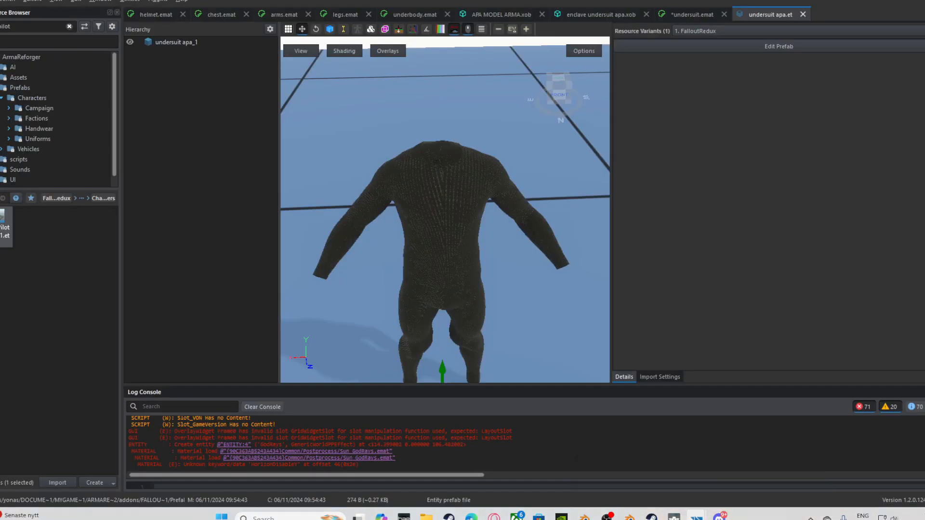
click(692, 15)
click(415, 14)
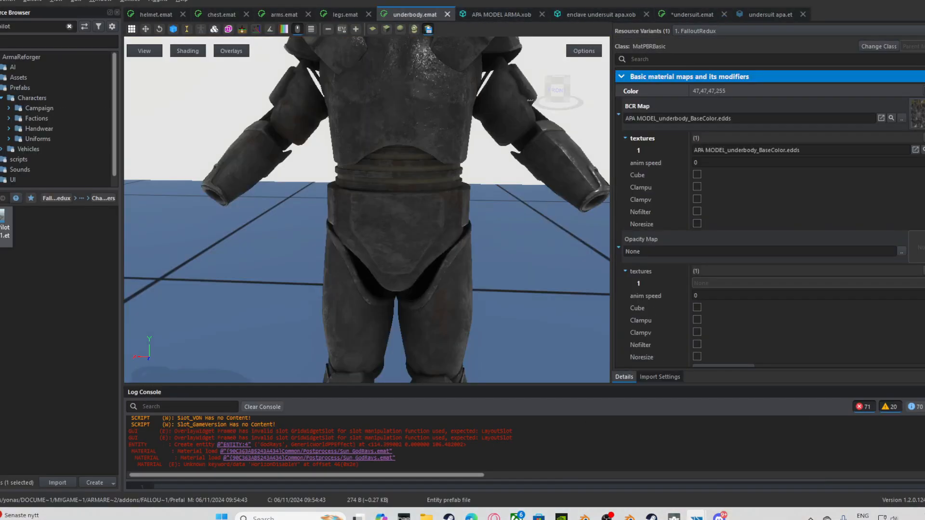
scroll(770, 217, down, 4)
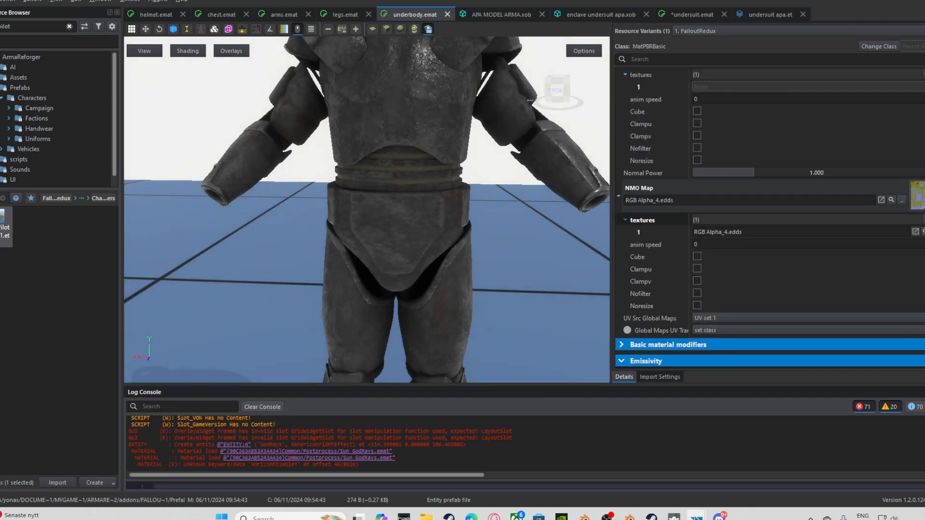
scroll(769, 217, down, 7)
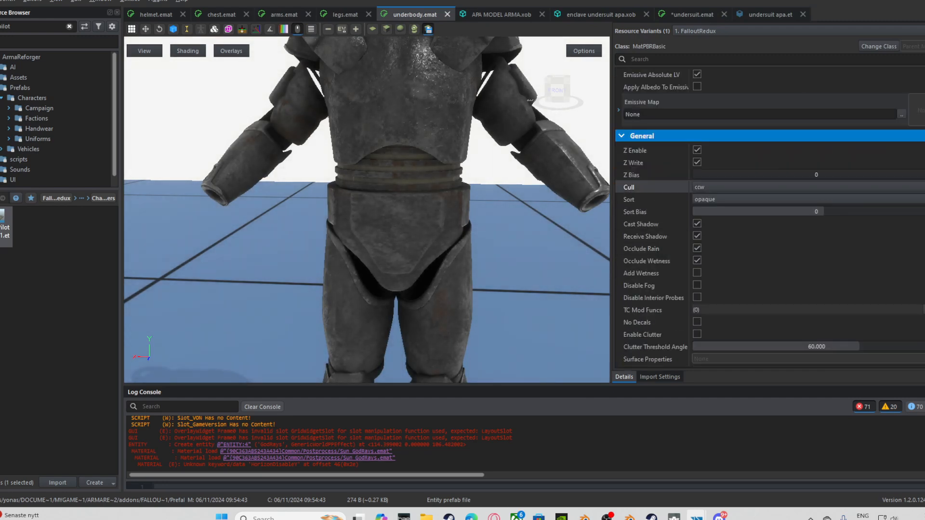
click(769, 187)
click(770, 200)
Set the Cull mode of legs.emat to none.
click(345, 14)
scroll(770, 220, down, 5)
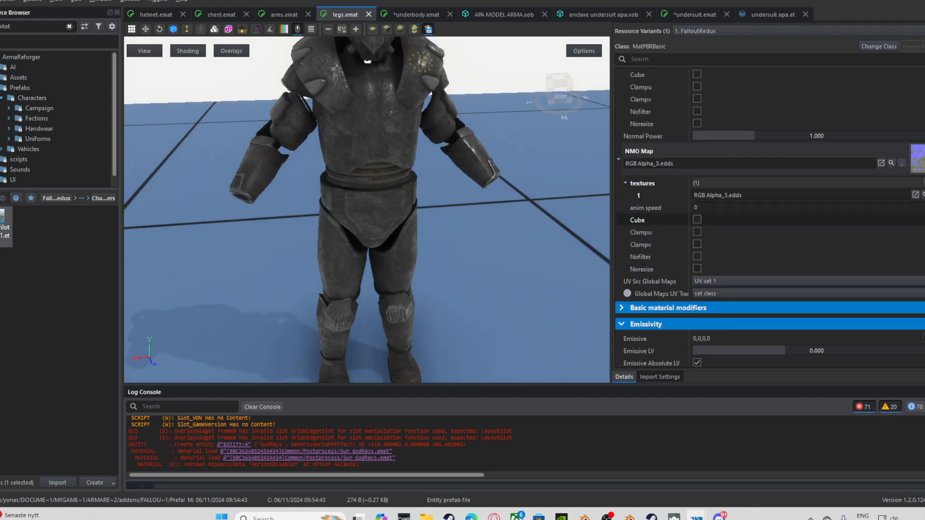
scroll(770, 217, down, 4)
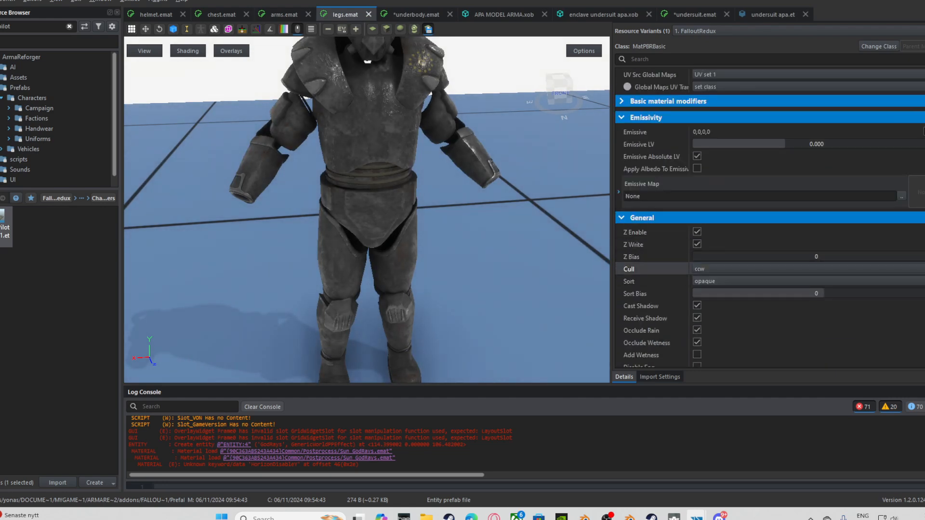
click(770, 268)
click(769, 281)
Set the Cull mode of arms.emat to none.
click(284, 14)
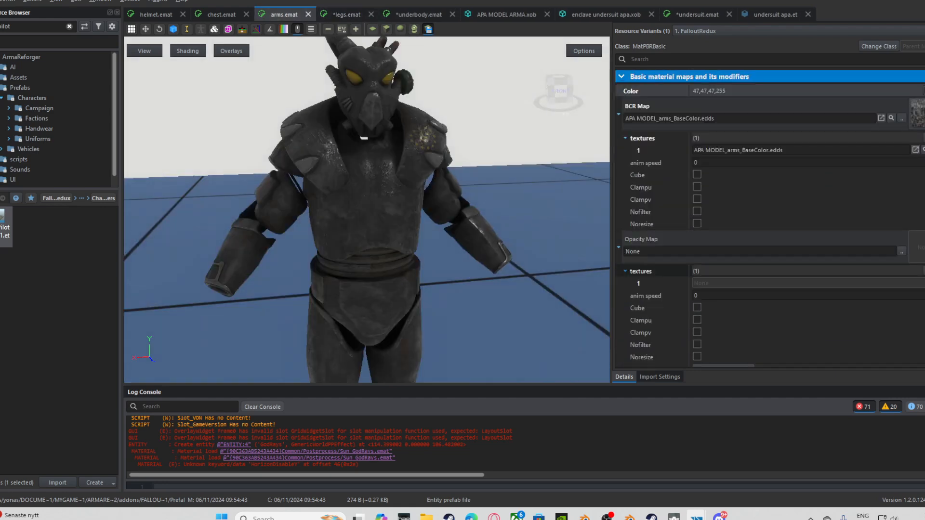
scroll(770, 216, down, 9)
click(770, 269)
click(770, 281)
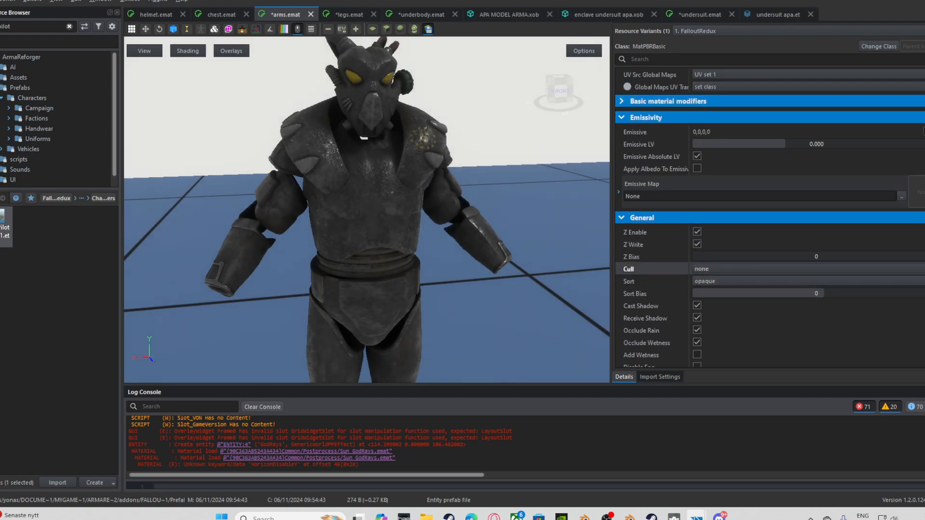
Set the Cull mode of chest.emat to none.
click(221, 15)
scroll(770, 289, down, 1)
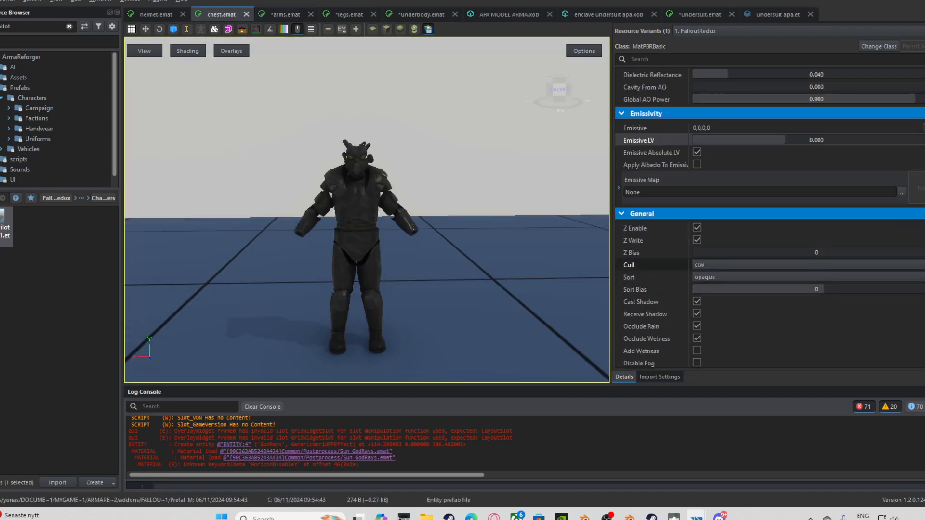
click(769, 265)
click(770, 278)
Set the Cull mode of helmet.emat to none and save all modified materials.
click(156, 15)
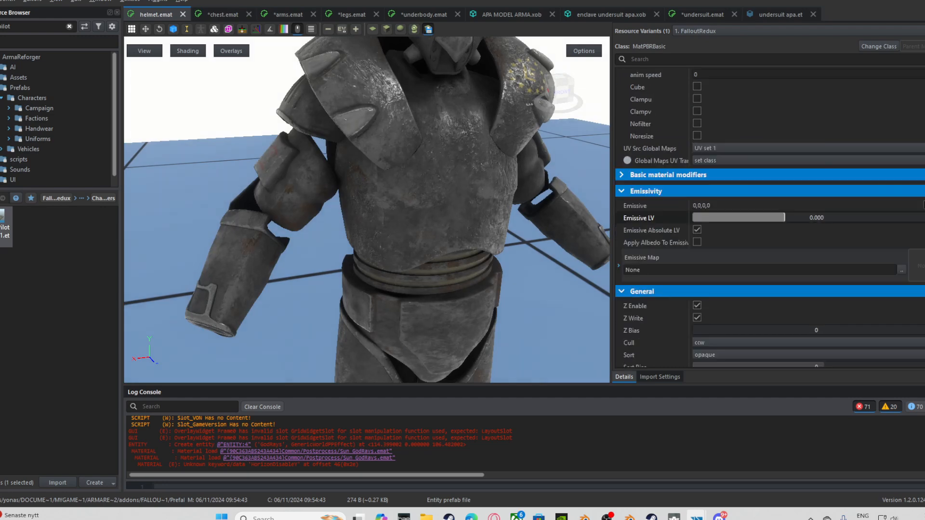
scroll(770, 216, down, 2)
click(770, 268)
click(770, 281)
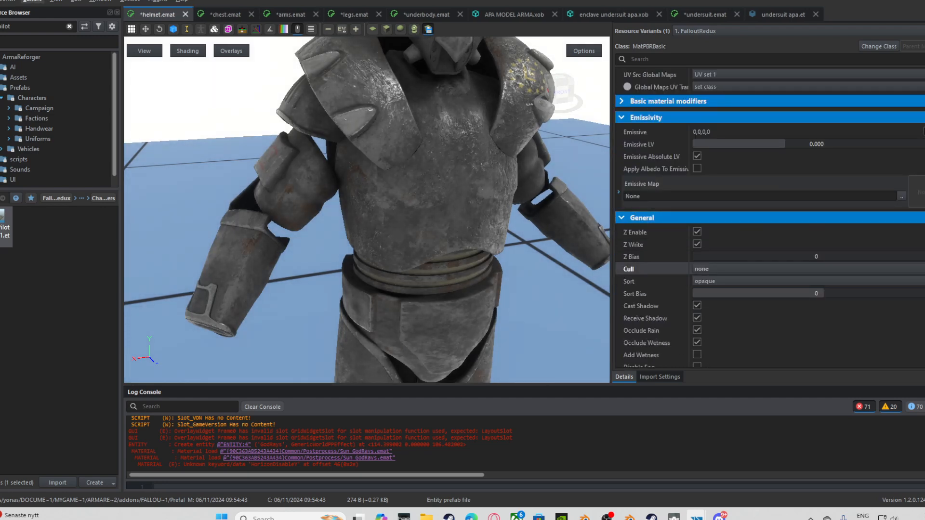
click(7, 2)
click(29, 22)
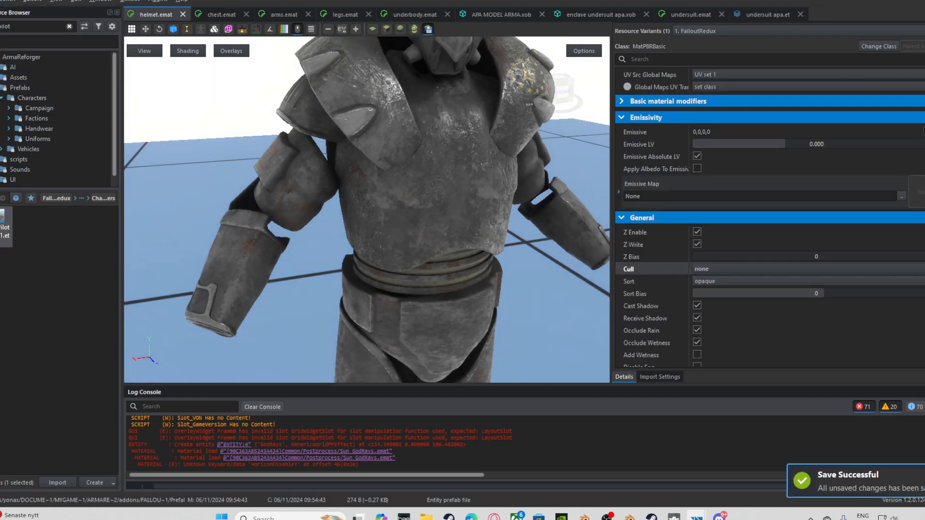
Switch to the World Editor and start a play test beside the power armor and undersuit.
mouse_move(696, 516)
click(751, 467)
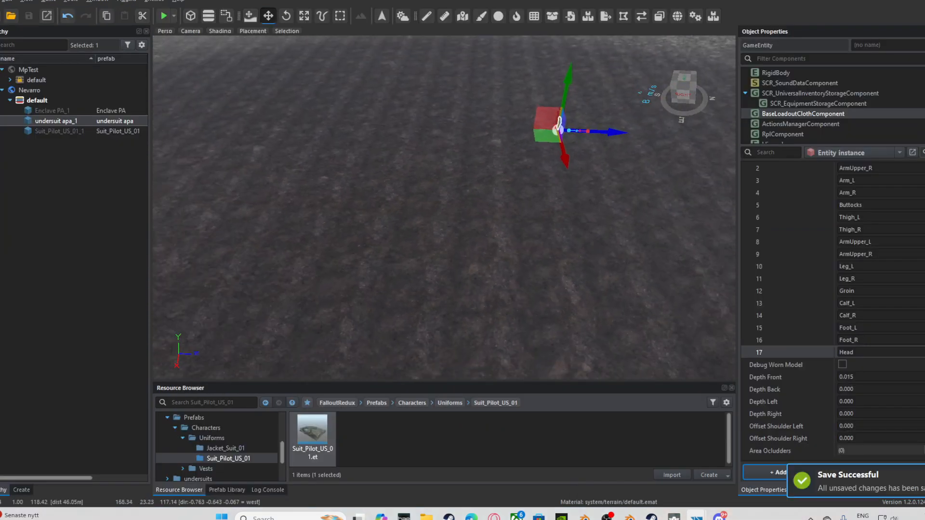
key(w)
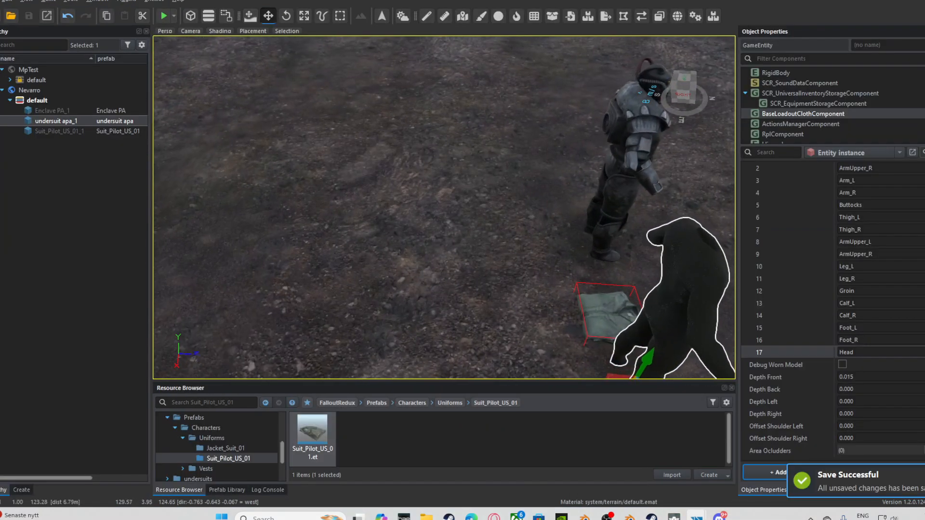
click(164, 16)
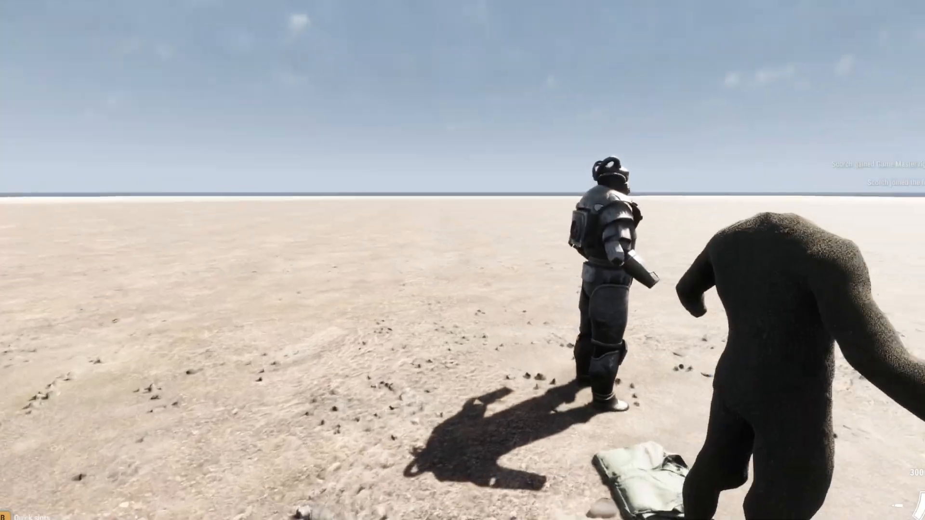
Remove the character's worn gear, including the jacket, trousers, boots and watch, through the in-game inventory.
key(Tab)
right_click(617, 119)
right_click(617, 153)
right_click(617, 186)
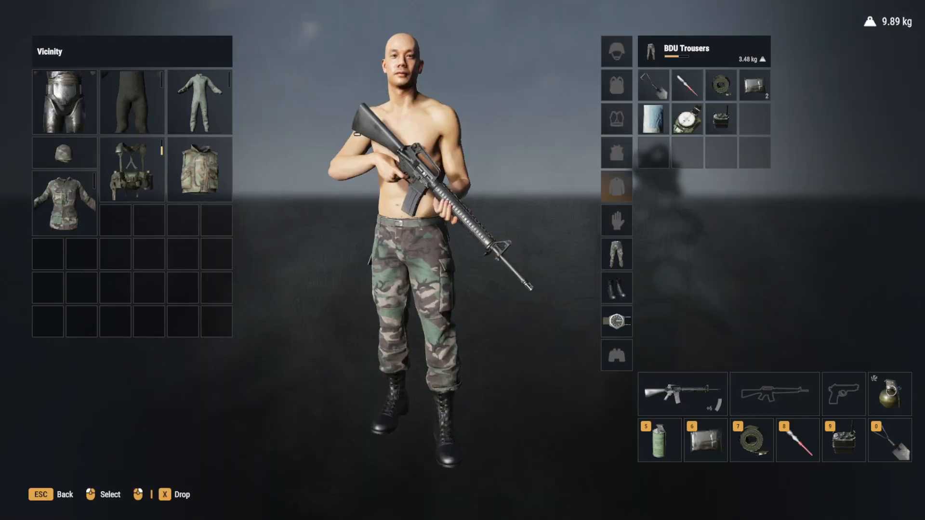
right_click(617, 254)
right_click(616, 287)
right_click(616, 321)
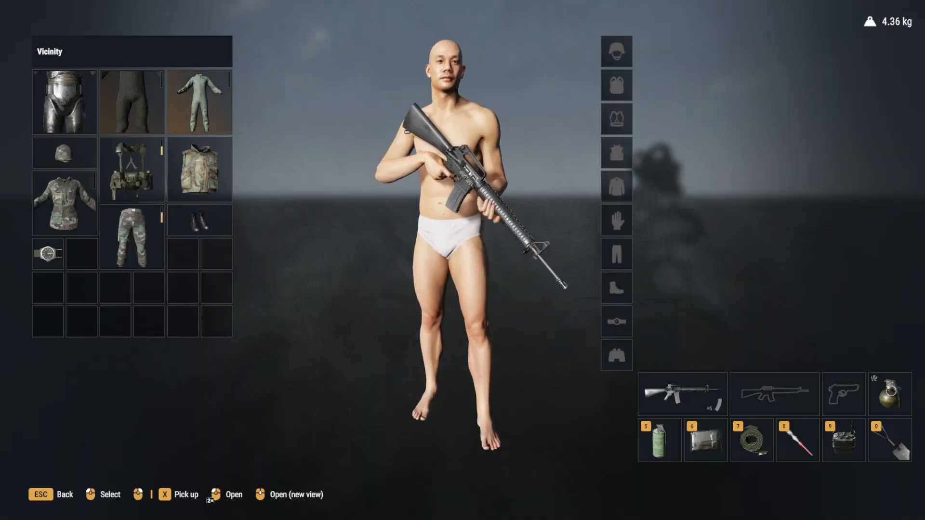
Equip the power armor from the vicinity, inspect it in first- and third-person view, and end the play test.
right_click(65, 102)
key(Tab)
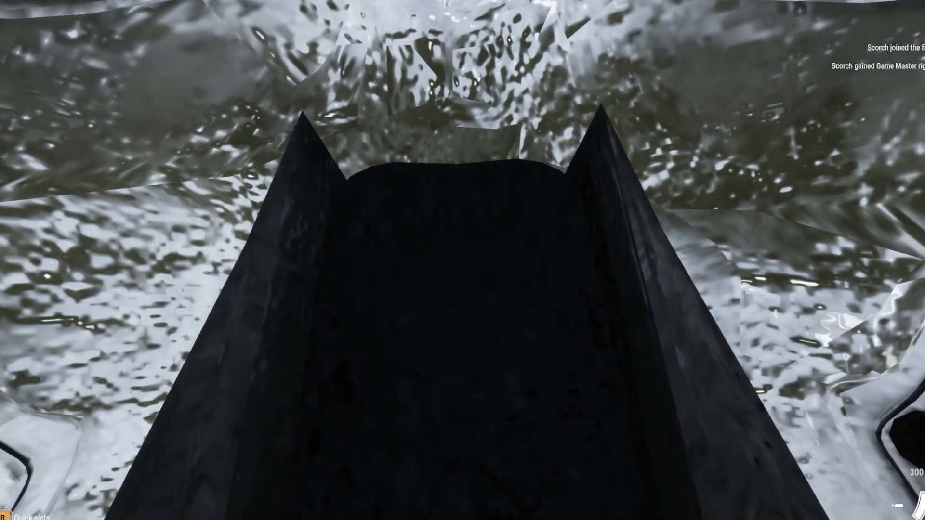
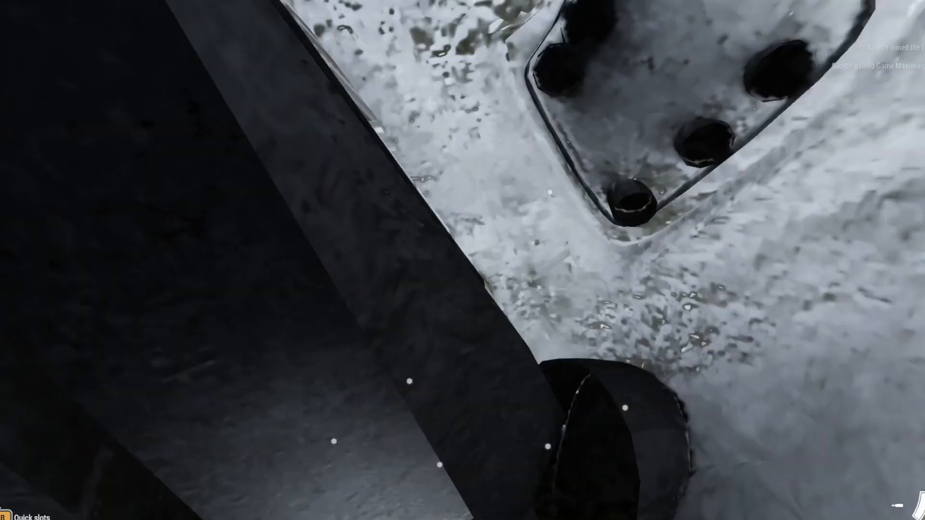
key(v)
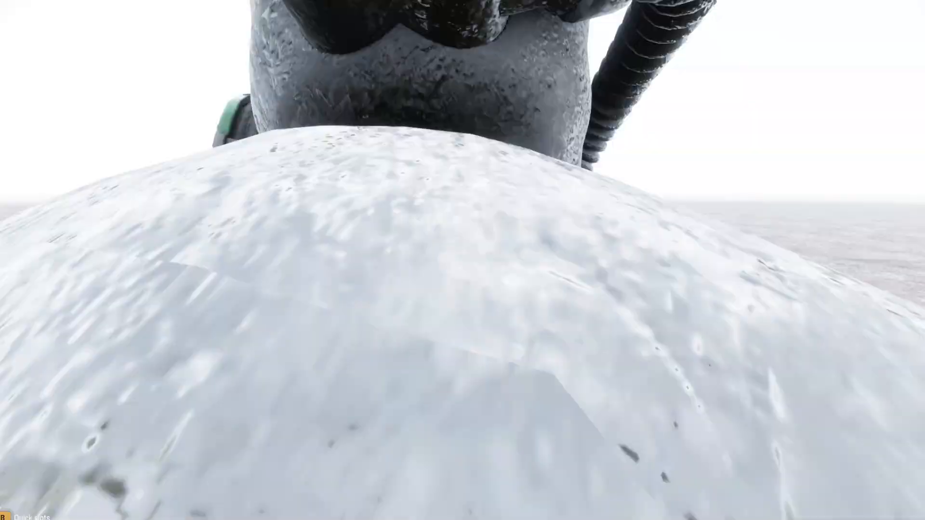
key(Escape)
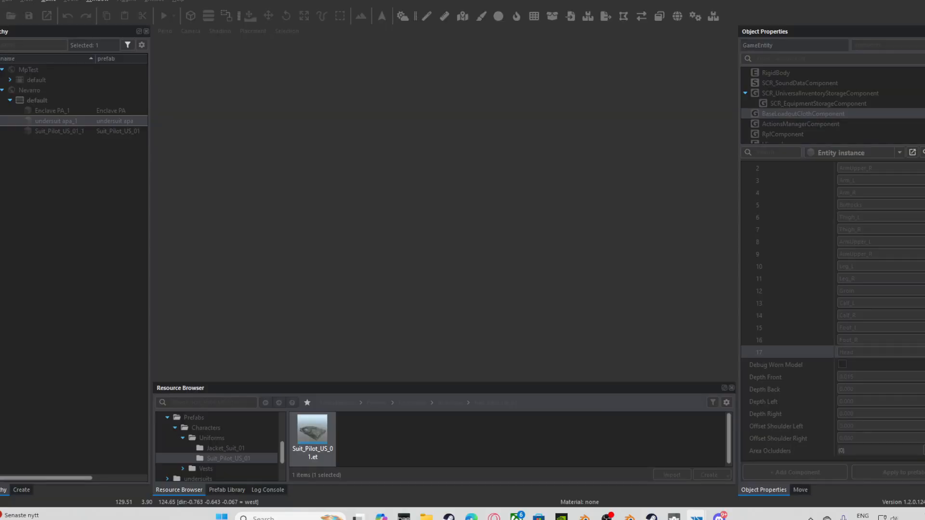
Switch to Blender and reopen the recent power armor model file without saving the undersuit scene.
mouse_move(697, 518)
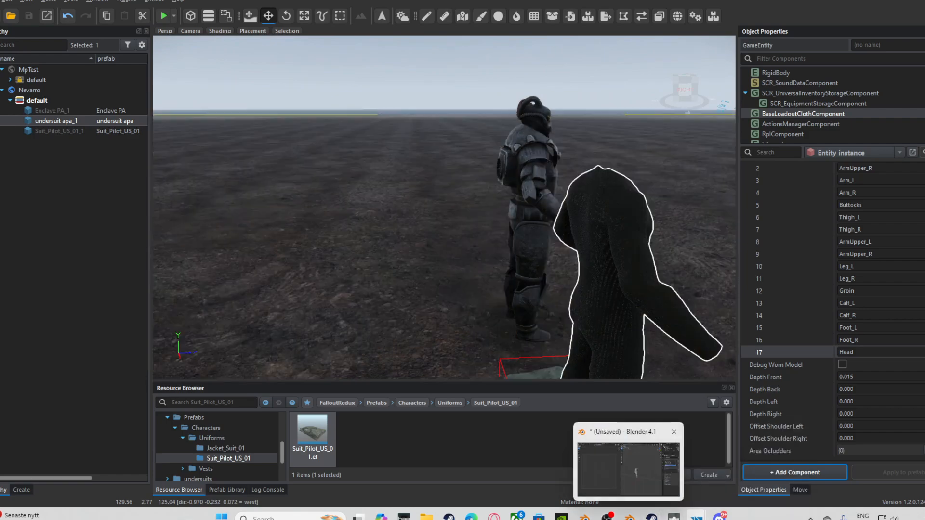
click(629, 518)
middle_drag(593, 299, 499, 289)
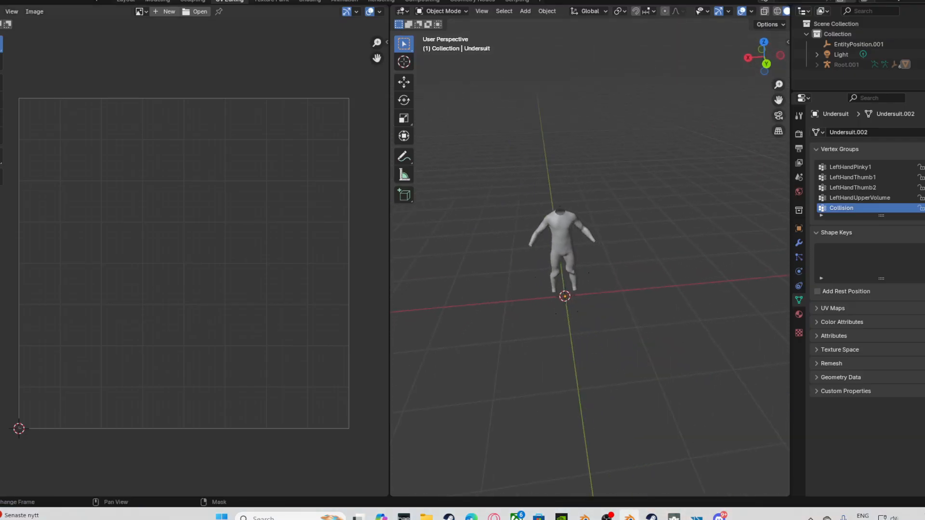
click(19, 2)
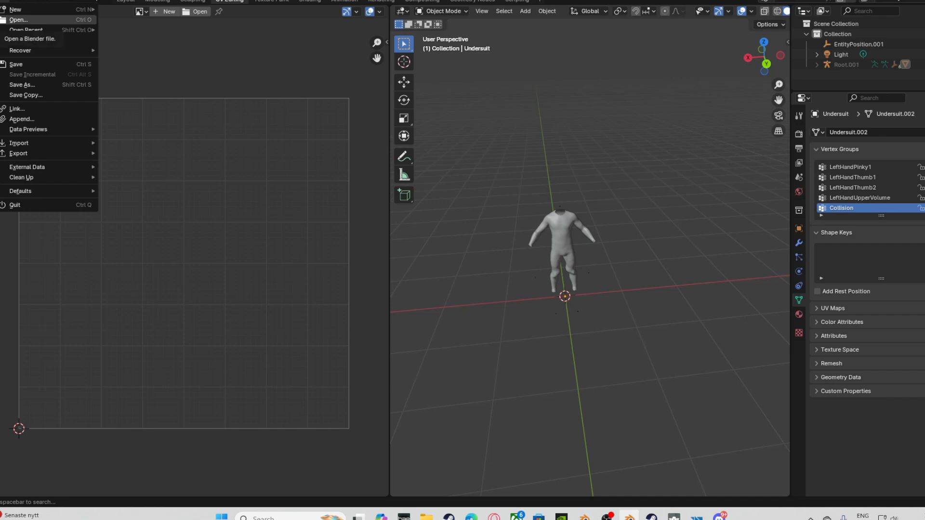
mouse_move(26, 30)
click(137, 30)
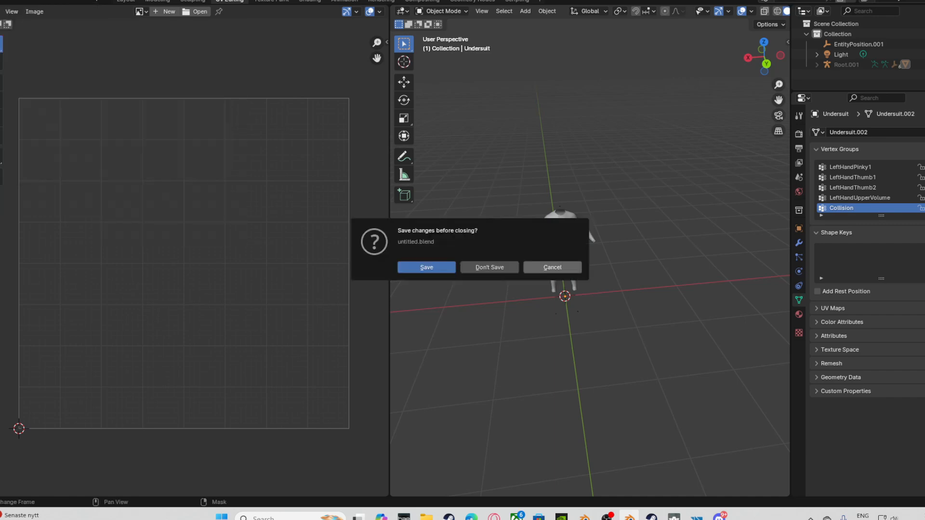
click(506, 265)
Delete the helmet object from the power armor model.
scroll(337, 241, up, 3)
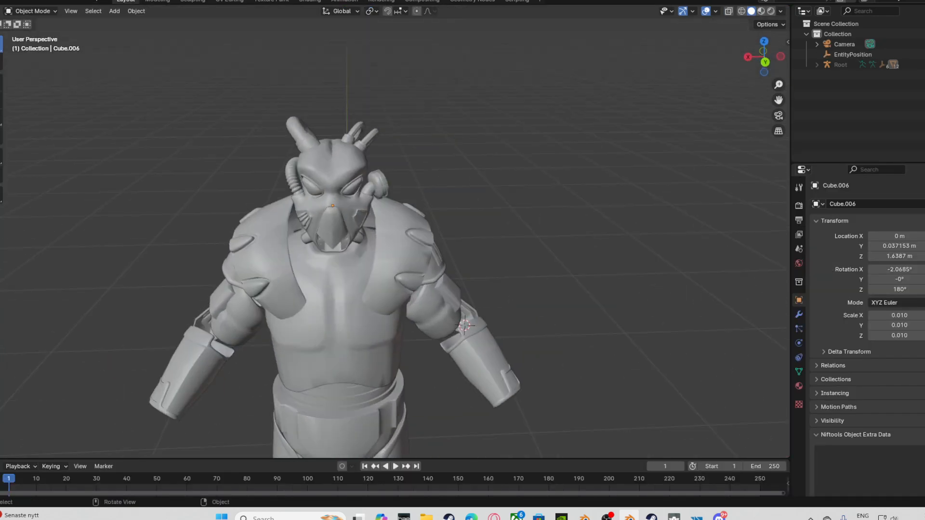
click(333, 166)
middle_drag(332, 167, 366, 148)
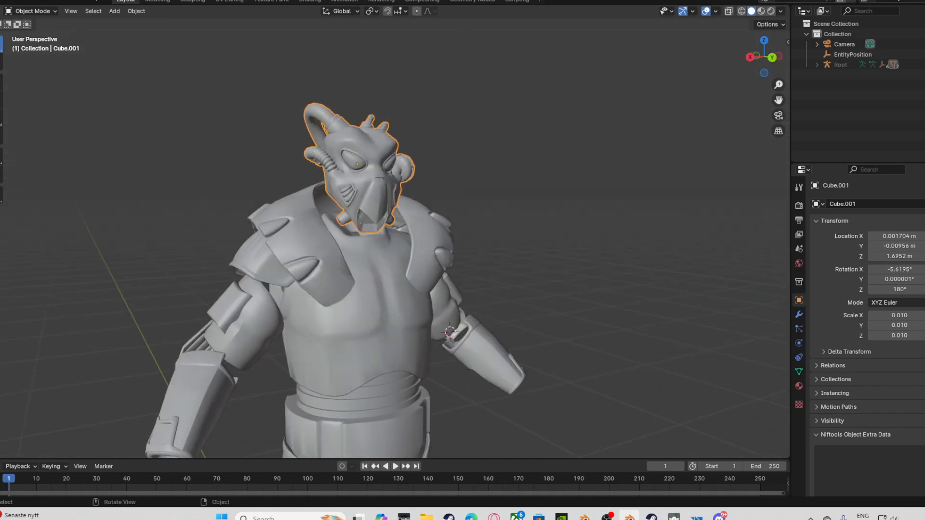
middle_drag(385, 199, 365, 210)
right_click(366, 210)
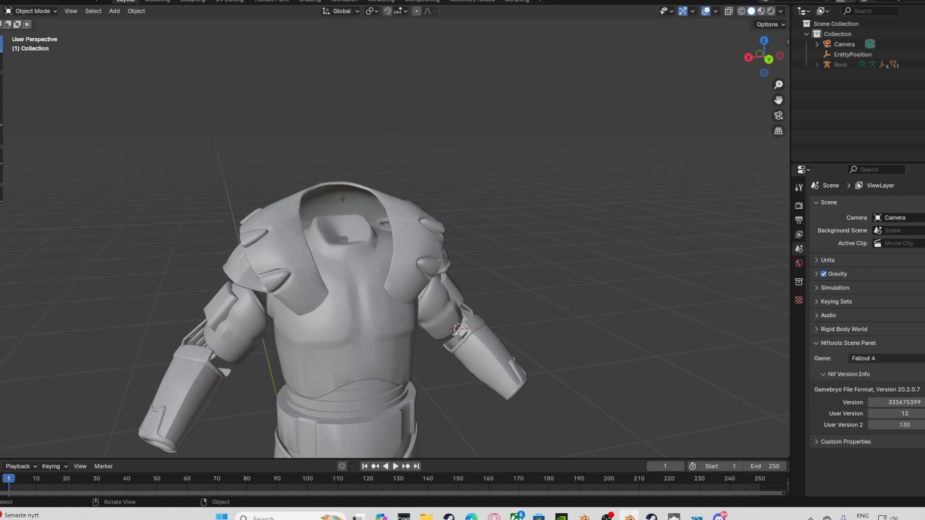
Set up an FBX export of the helmetless armor named APA MODEL ARMA.fbx in C:\Enclave extras.
click(5, 1)
mouse_move(48, 153)
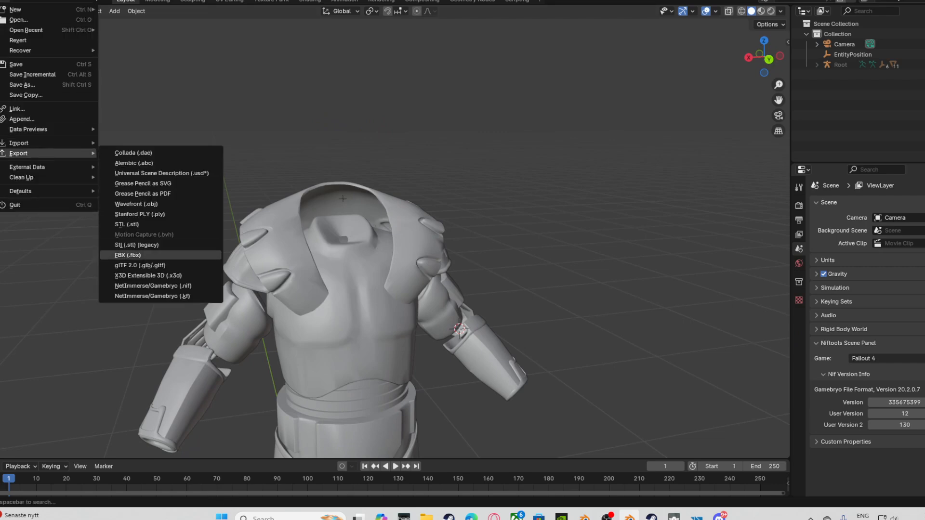
click(127, 254)
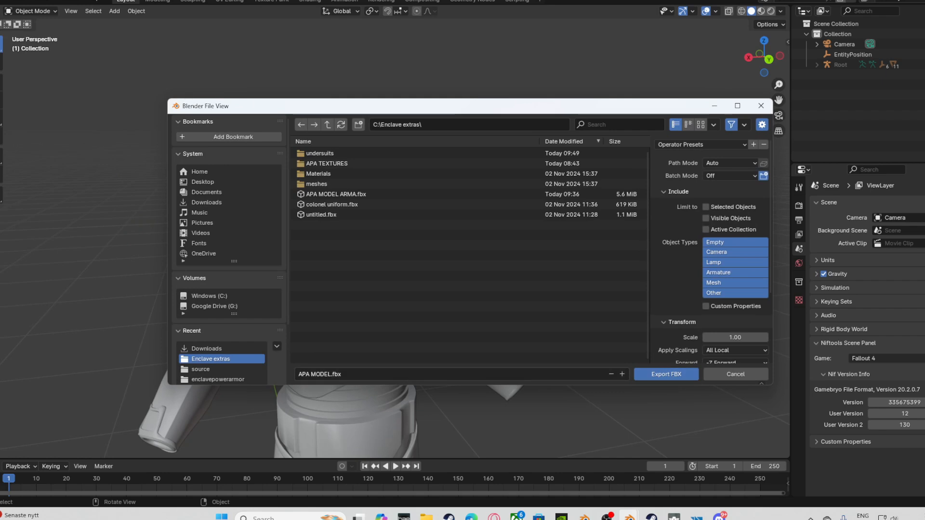
click(330, 375)
click(330, 374)
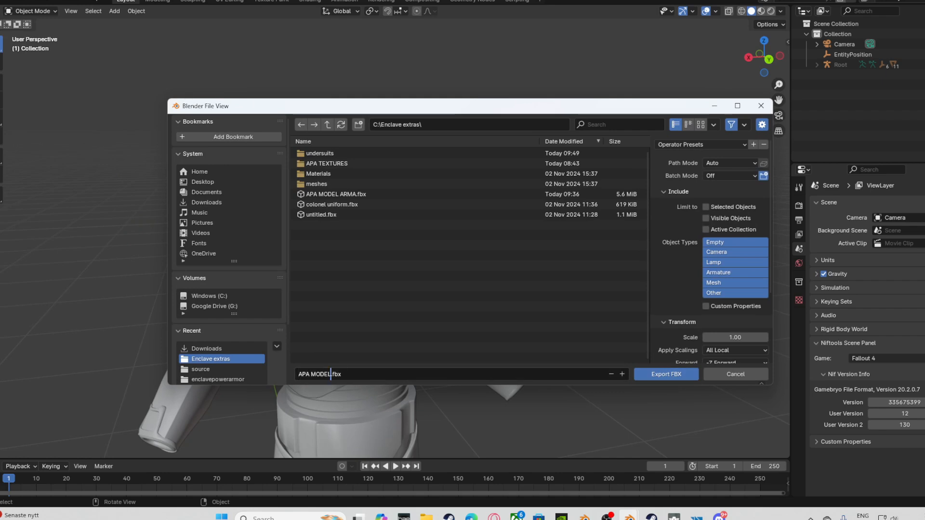
text(ARMA)
key(Return)
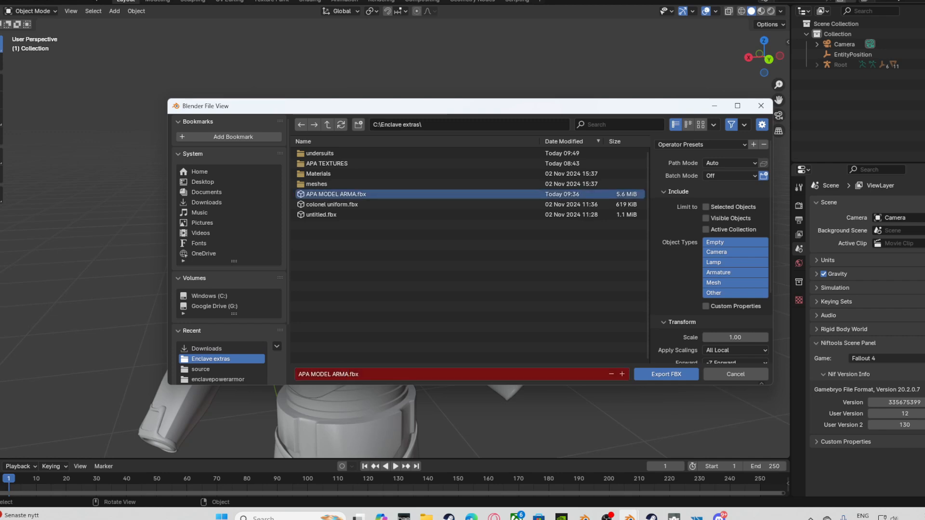
Enable Custom Properties, keep Add Leaf Bones off, and export the FBX over the existing file.
click(705, 306)
scroll(713, 250, down, 8)
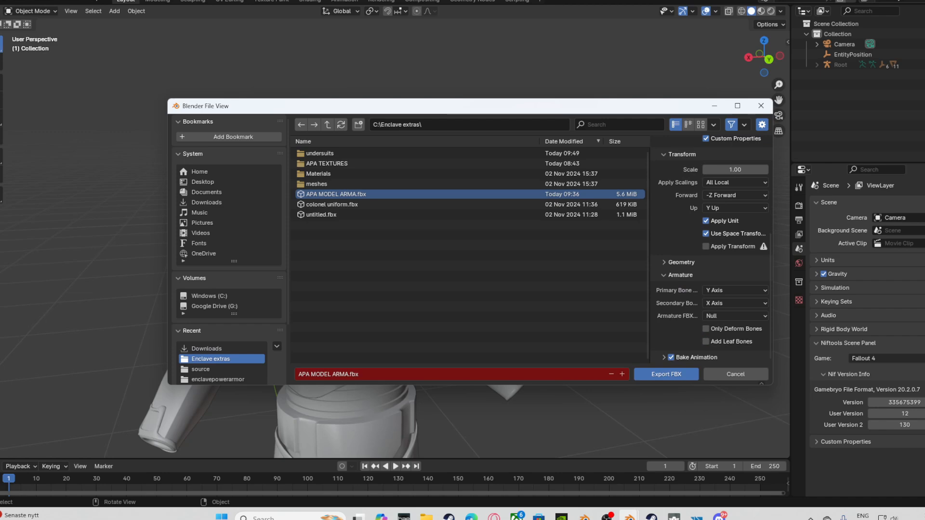
click(666, 374)
Undo the helmet deletion.
middle_drag(433, 289, 480, 278)
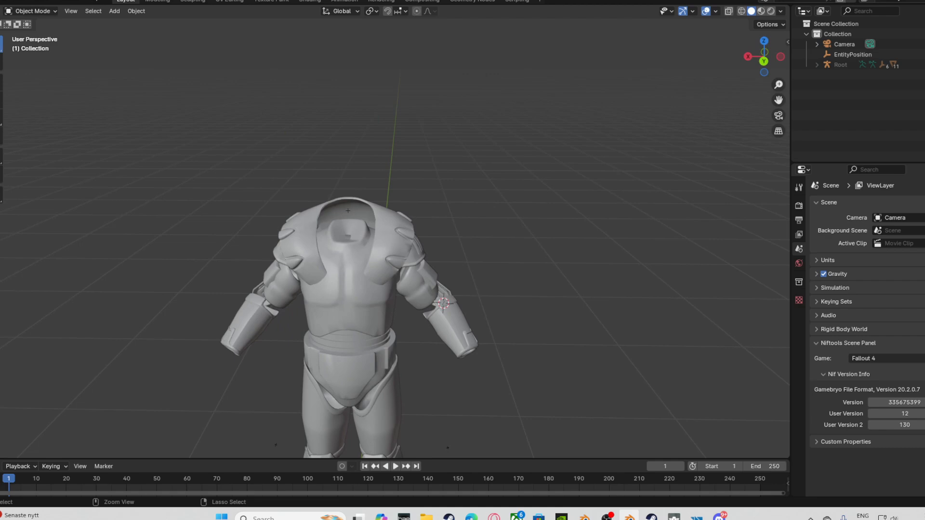
key(ctrl+z)
key(ctrl+z)
Select all body, arm and leg armor pieces except the helmet and delete them.
scroll(395, 289, down, 2)
middle_drag(395, 289, 399, 268)
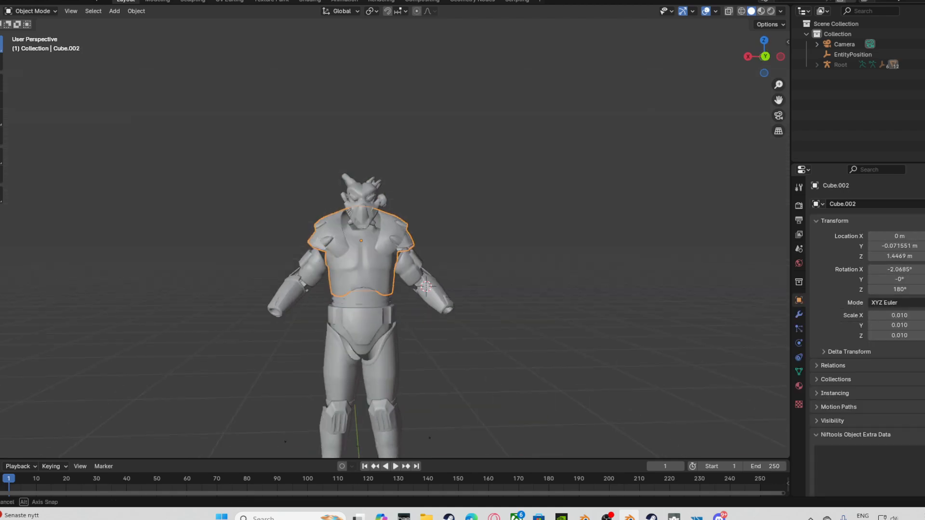
drag(222, 250, 470, 424)
scroll(409, 289, down, 2)
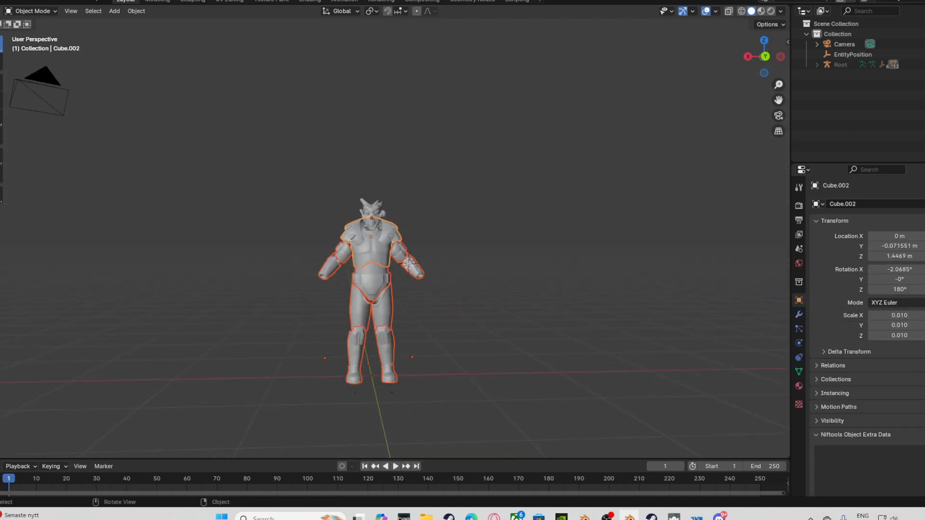
key(ctrl+z)
key(ctrl+z)
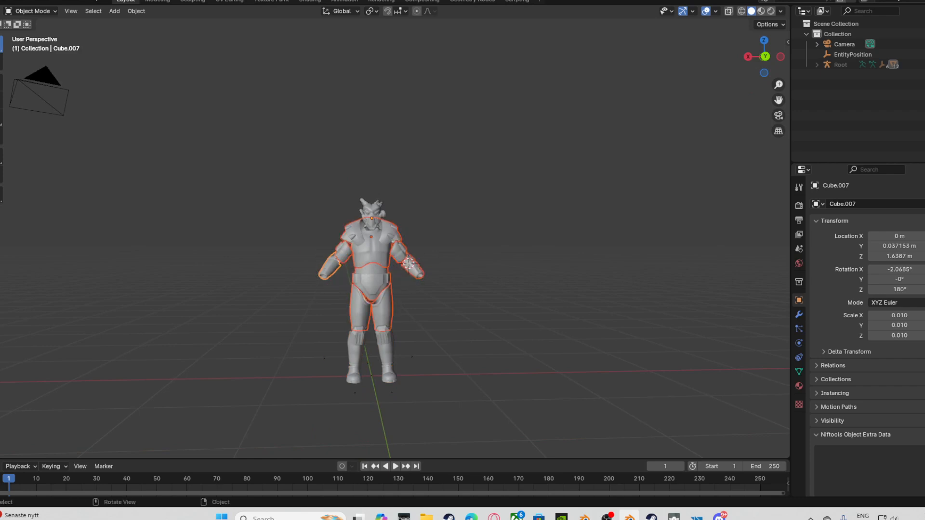
key(ctrl+shift+z)
shift+click(386, 354)
key(g)
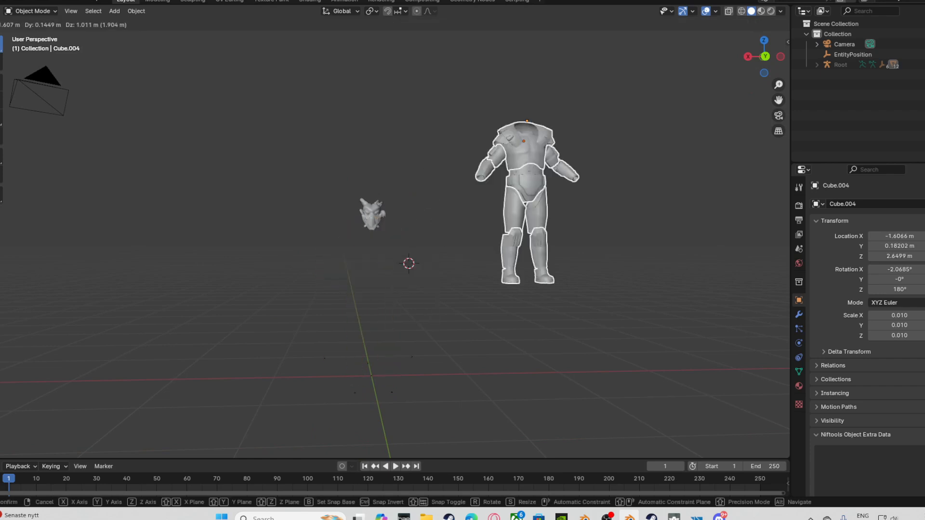
key(Escape)
right_click(340, 296)
click(341, 296)
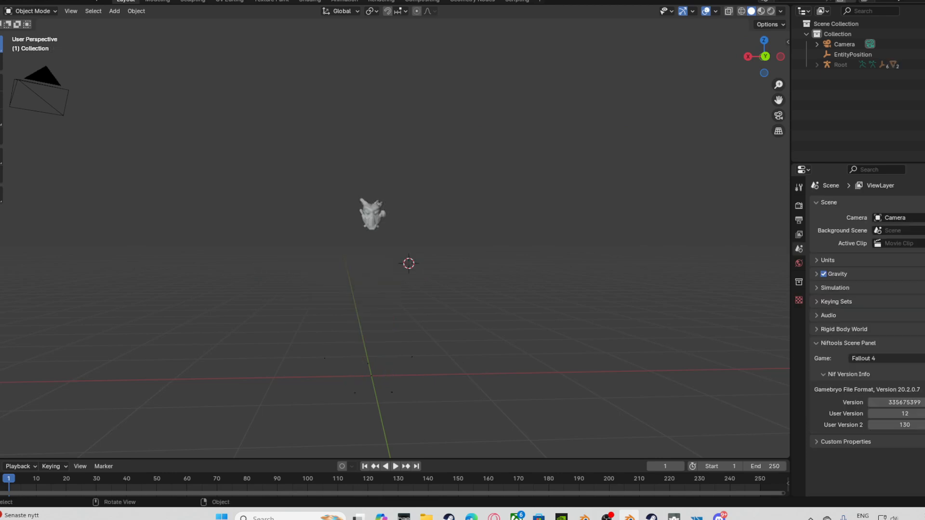
Export the remaining helmet as a separate FBX in C:\Enclave extras with Helmet in its file name.
middle_drag(341, 295, 279, 287)
scroll(395, 238, up, 2)
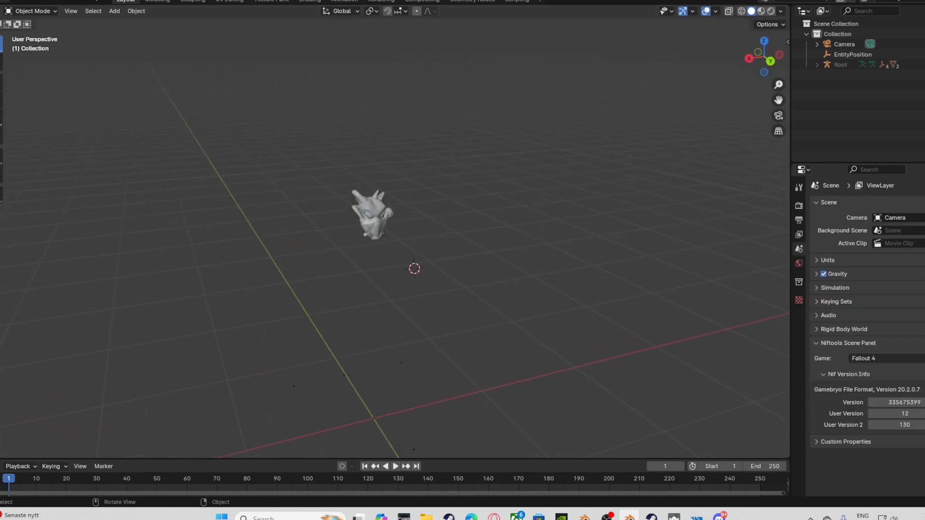
click(9, 1)
mouse_move(19, 154)
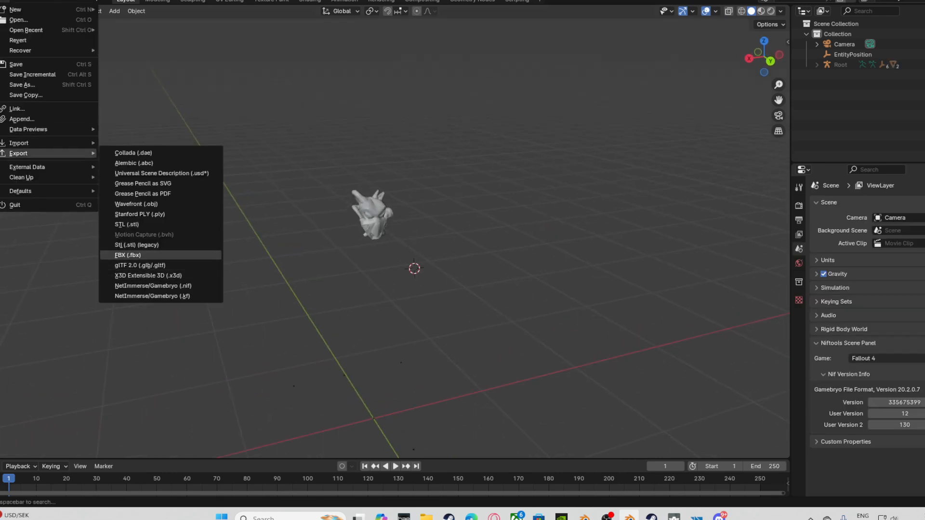
click(128, 255)
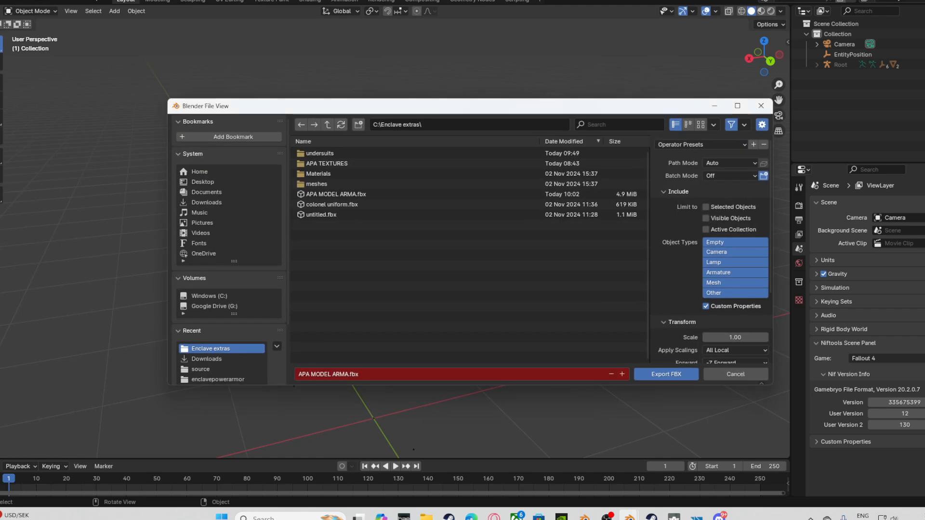
click(311, 374)
click(311, 375)
text(Helmet)
key(Return)
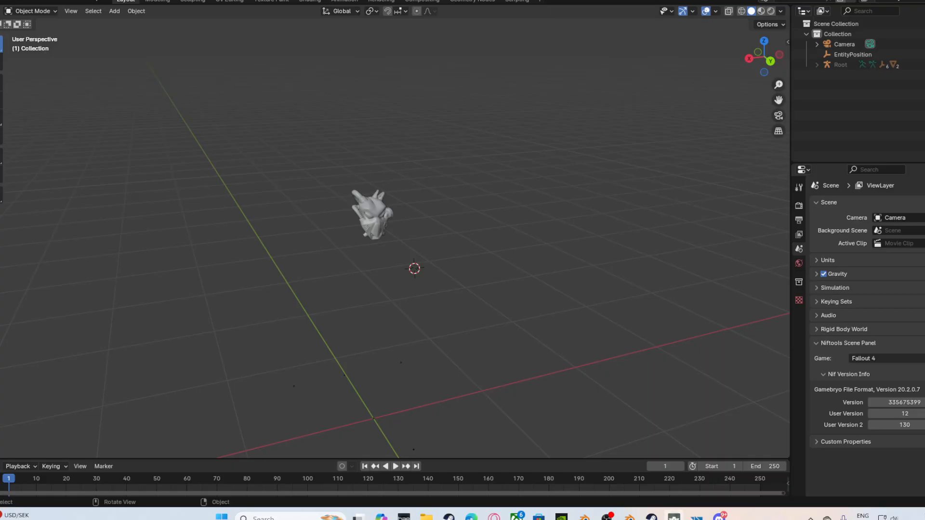
Switch to the Enfusion Workbench and open FalloutRedux's Enclave APA/Model/BASIC folder.
mouse_move(685, 515)
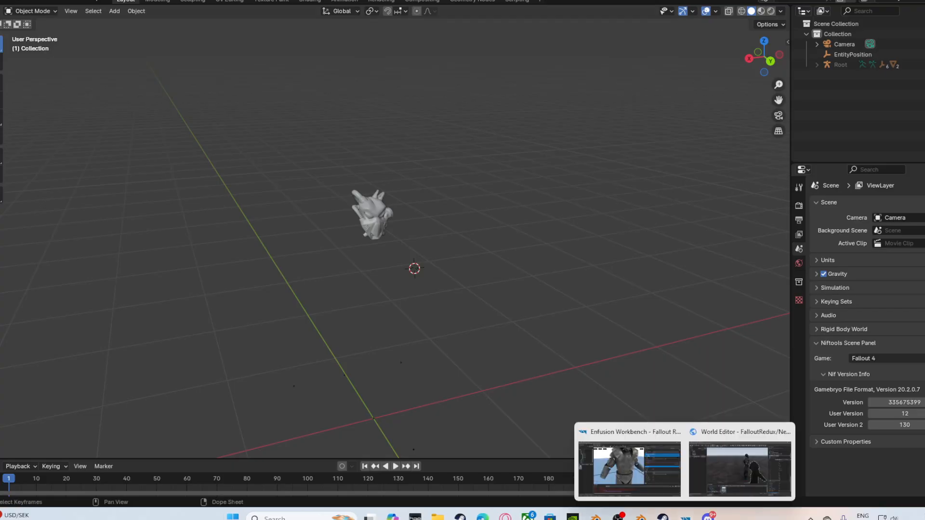
click(629, 468)
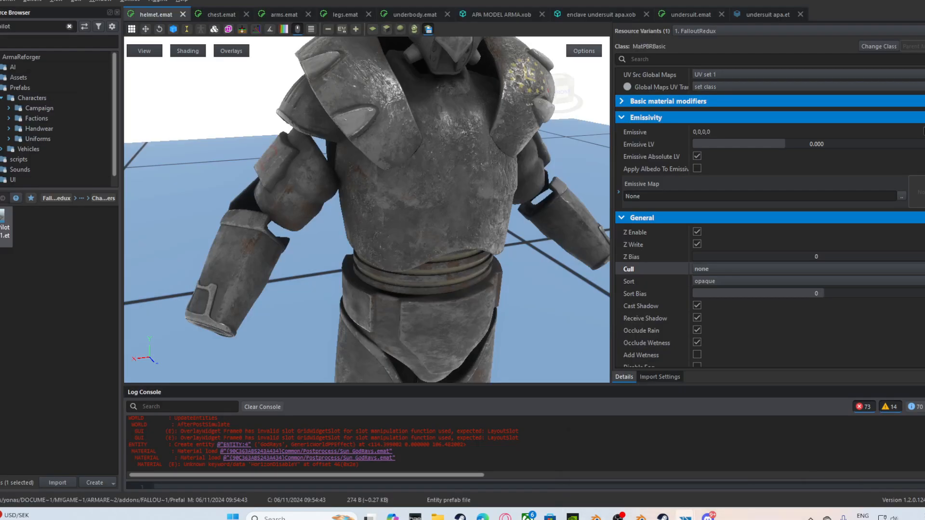
scroll(36, 110, down, 1)
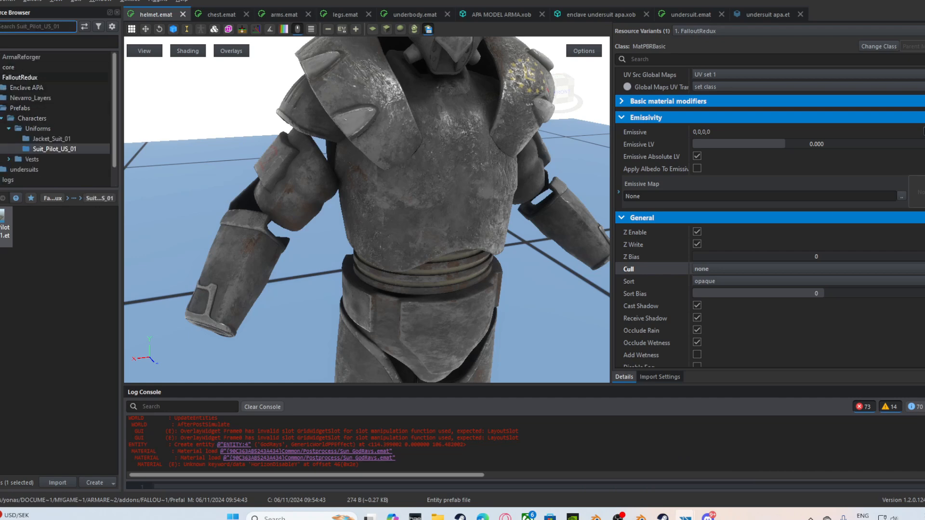
click(26, 87)
double_click(6, 225)
double_click(5, 226)
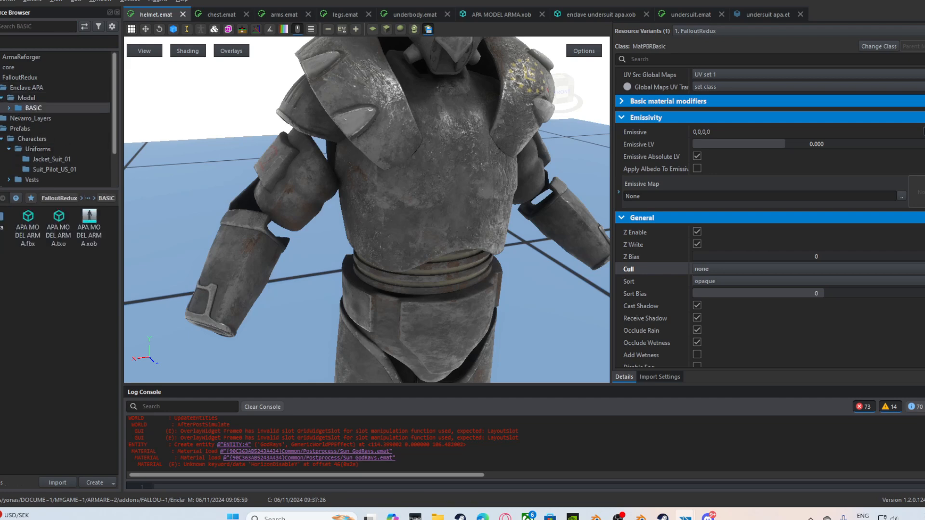
Delete the existing APA MODEL ARMA fbx, txo and xob files from the BASIC folder.
click(89, 226)
shift+click(34, 224)
right_click(34, 224)
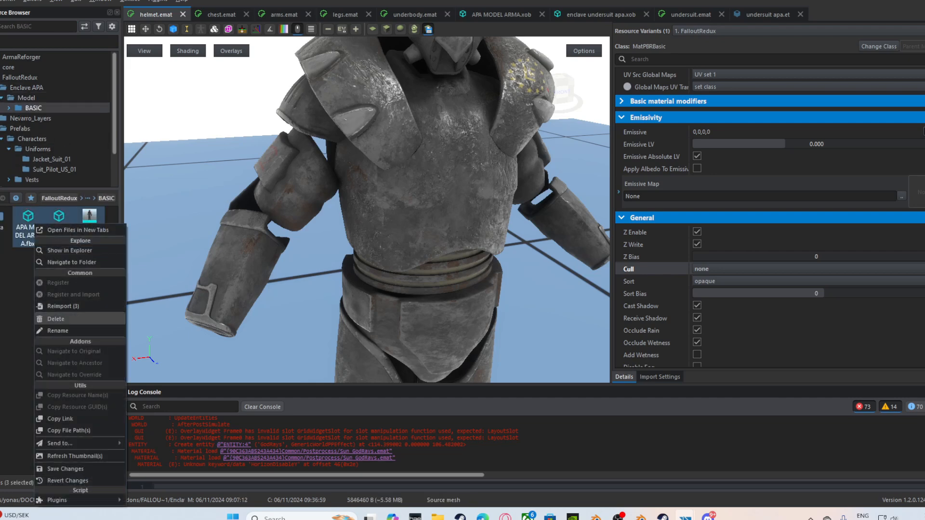
click(55, 318)
click(440, 254)
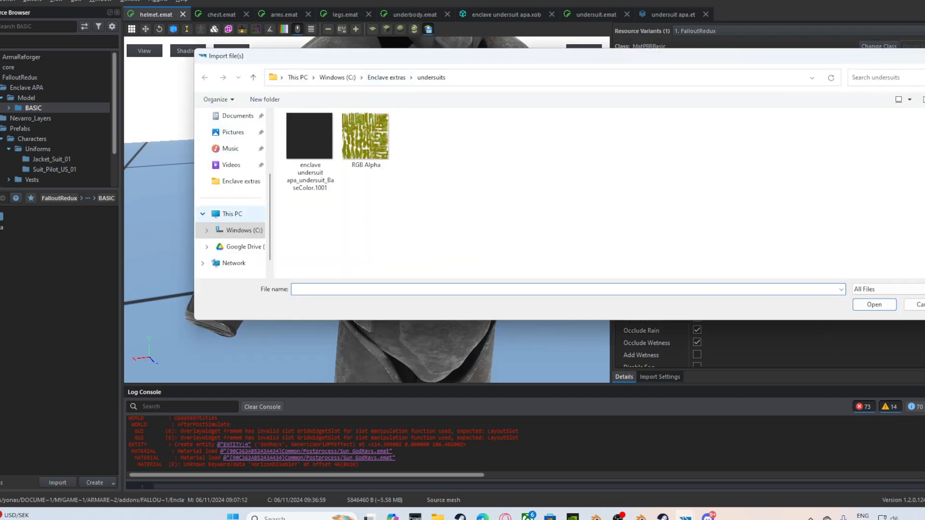
Import APA MODEL ARMA.fbx from C:\Enclave extras into the BASIC folder, registering it as a model.
click(232, 214)
click(241, 181)
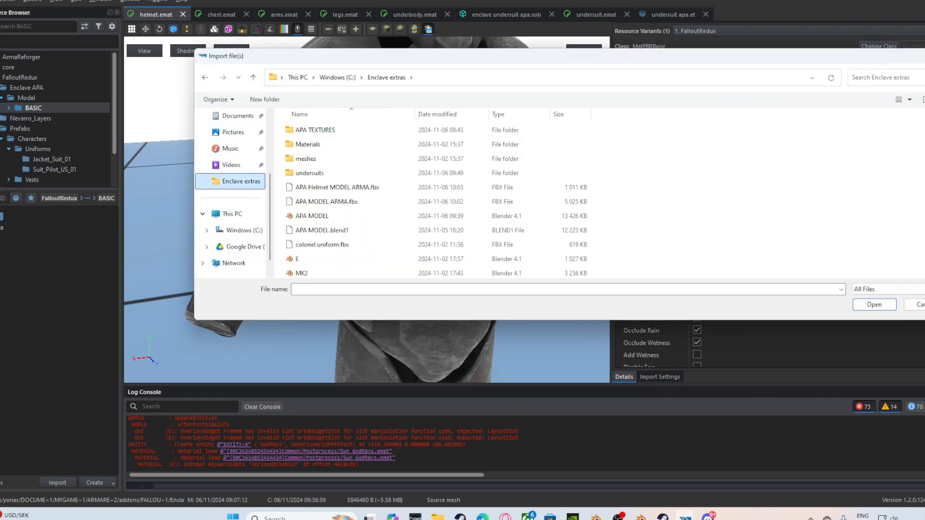
click(326, 202)
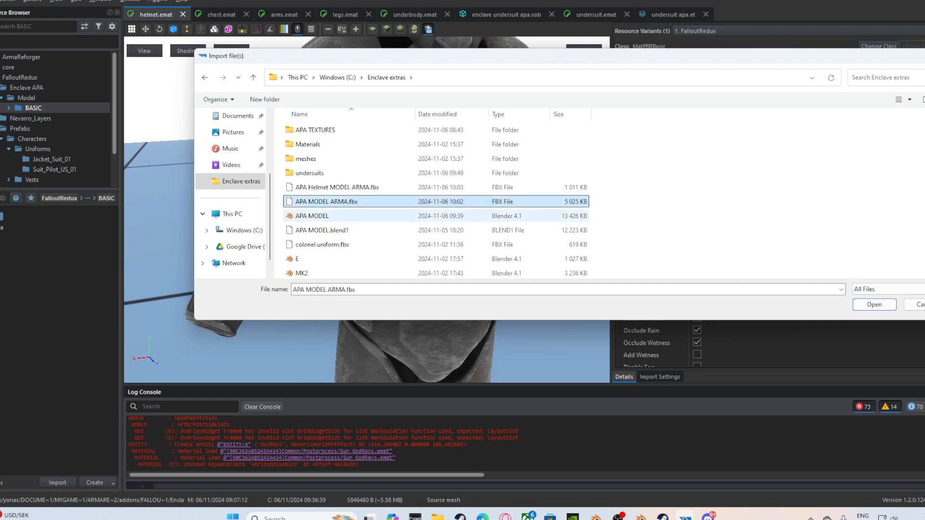
key(Return)
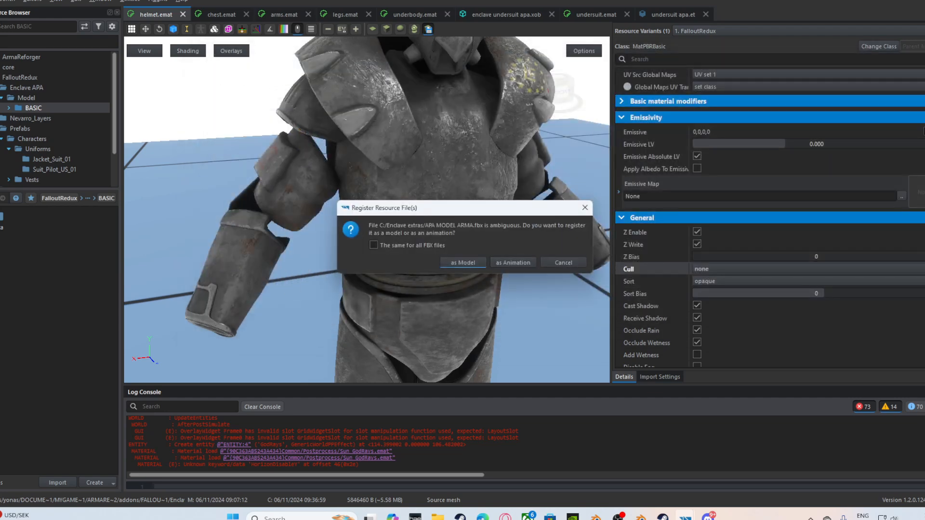
click(462, 262)
Import APA Helmet MODEL ARMA.fbx from C:\Enclave extras into the BASIC folder, registering it as a model.
click(57, 482)
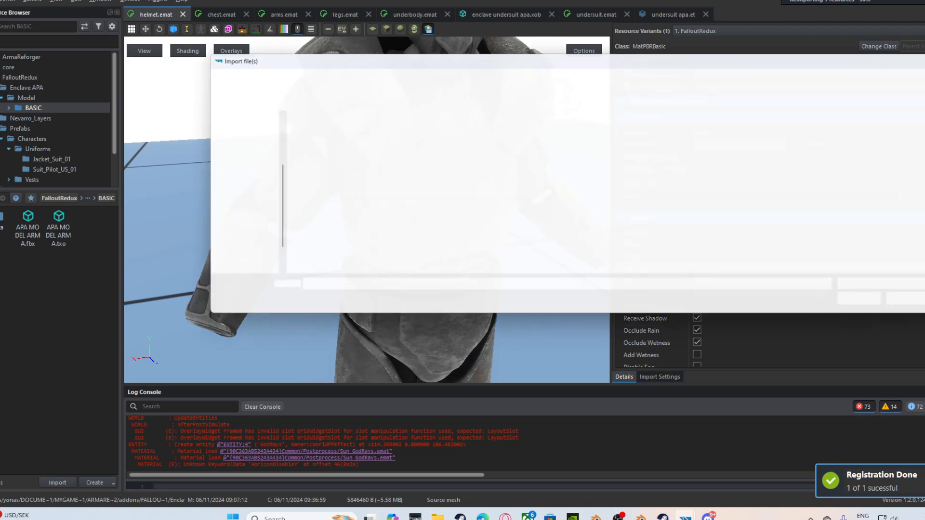
click(337, 187)
click(874, 304)
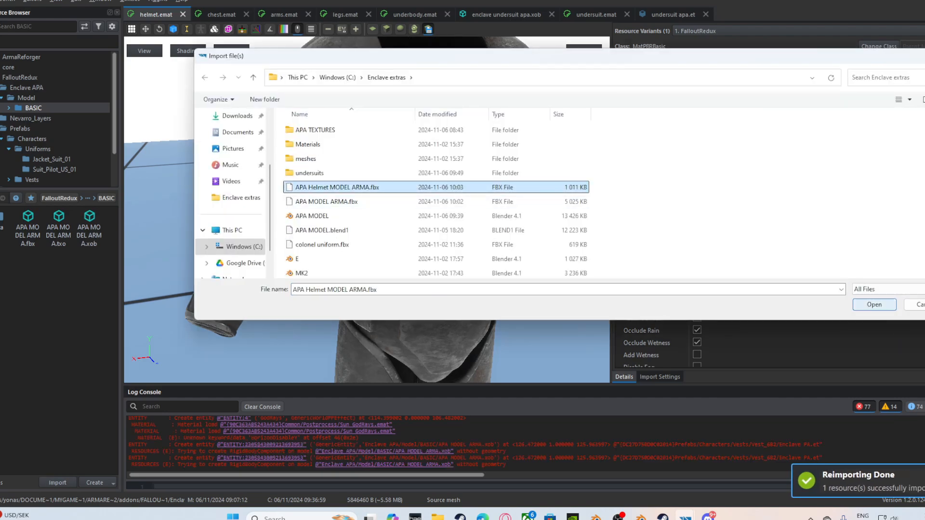
key(Return)
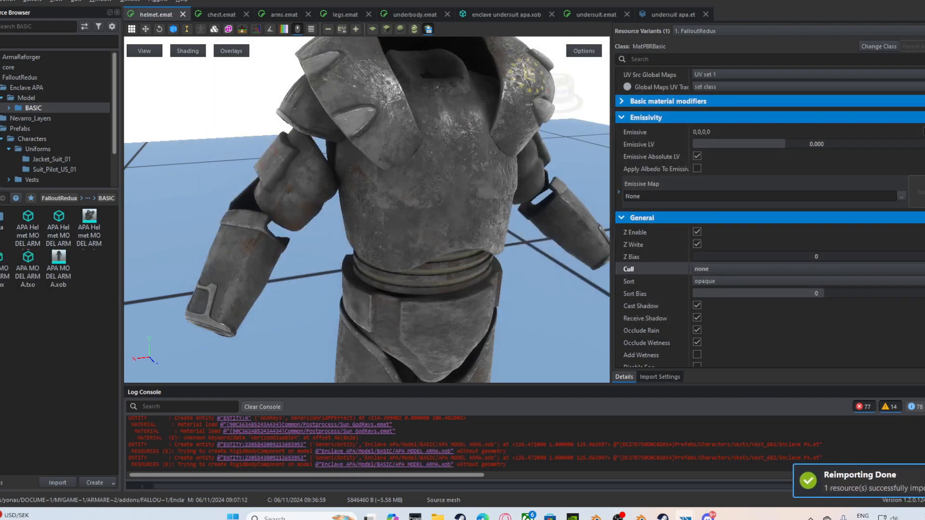
Turn on Export Skinning in the import settings of APA MODEL ARMA.xob and reimport the resource.
double_click(58, 268)
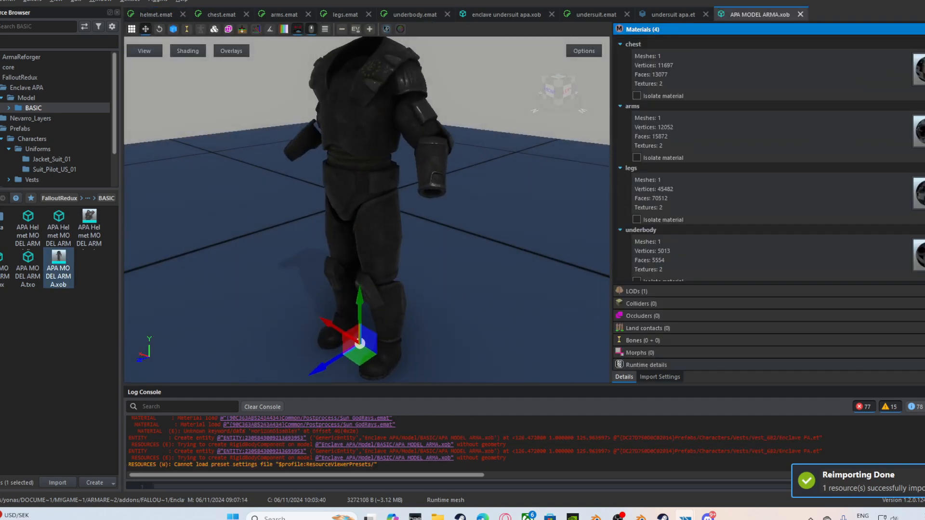
click(659, 377)
click(697, 261)
click(785, 34)
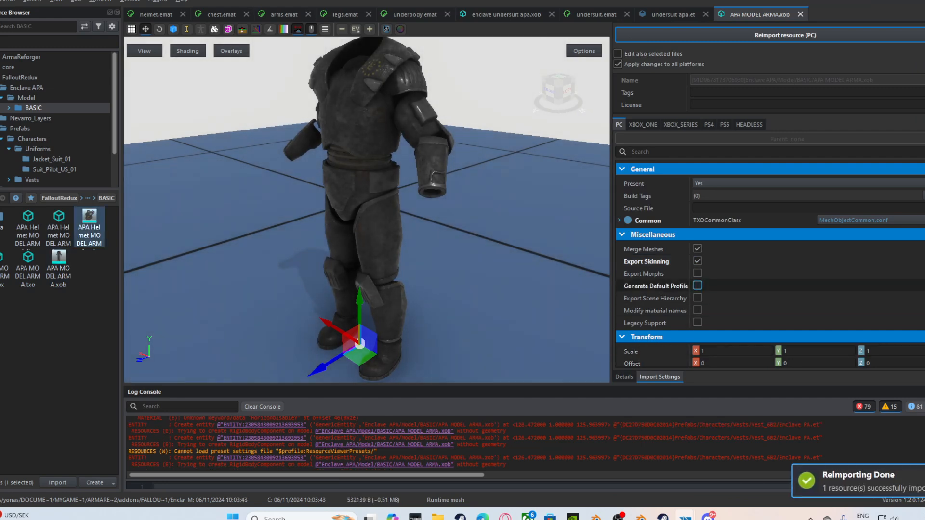
click(697, 273)
click(697, 273)
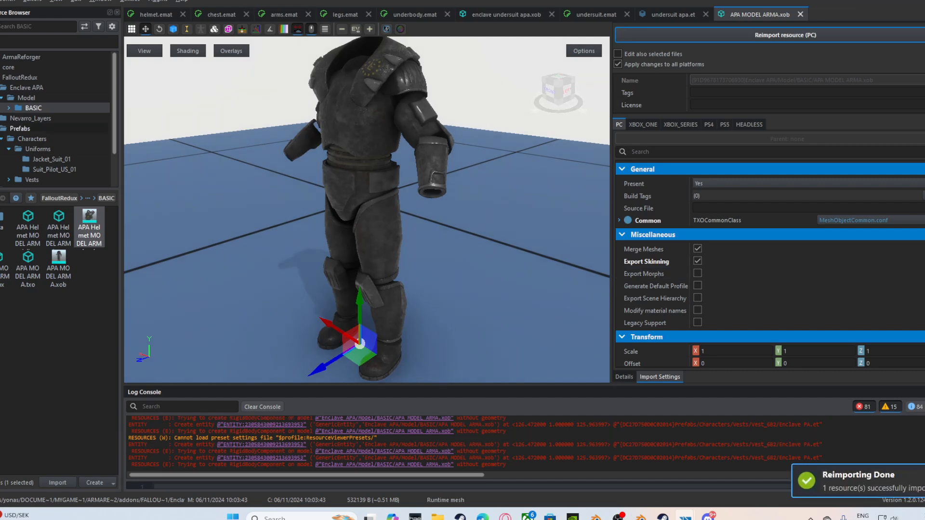
Turn on Export Skinning for APA Helmet MODEL ARMA.xob and reimport it.
double_click(89, 228)
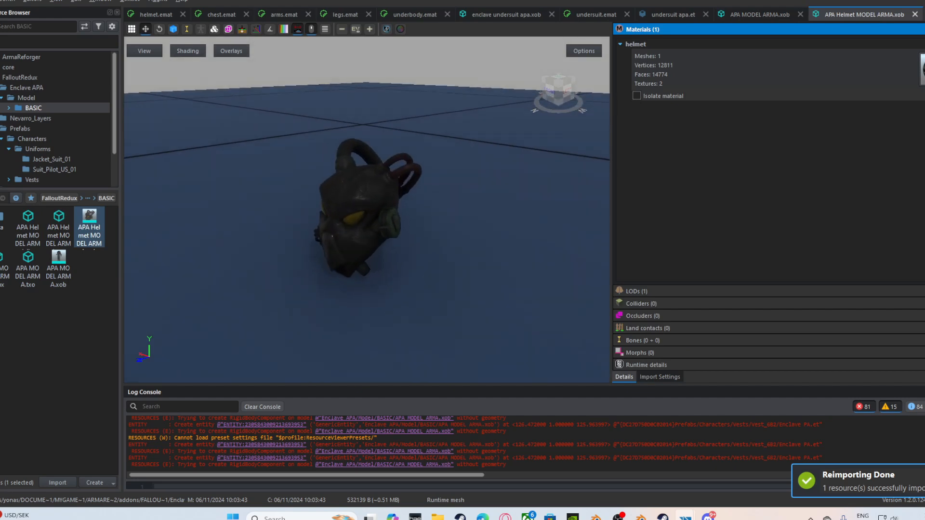
click(660, 377)
click(697, 261)
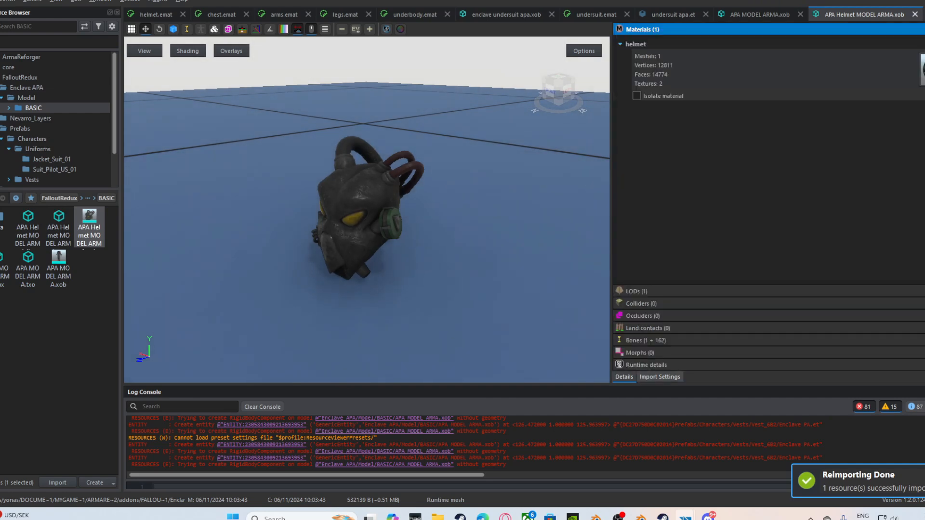
Inspect the reimported body armor and helmet models in the preview, checking their details and appearance.
double_click(59, 270)
click(623, 377)
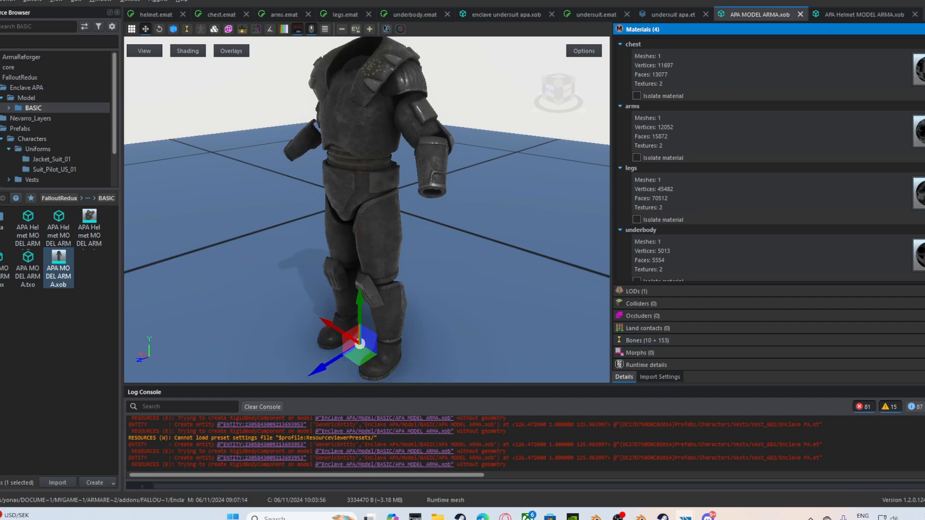
right_drag(367, 210, 376, 256)
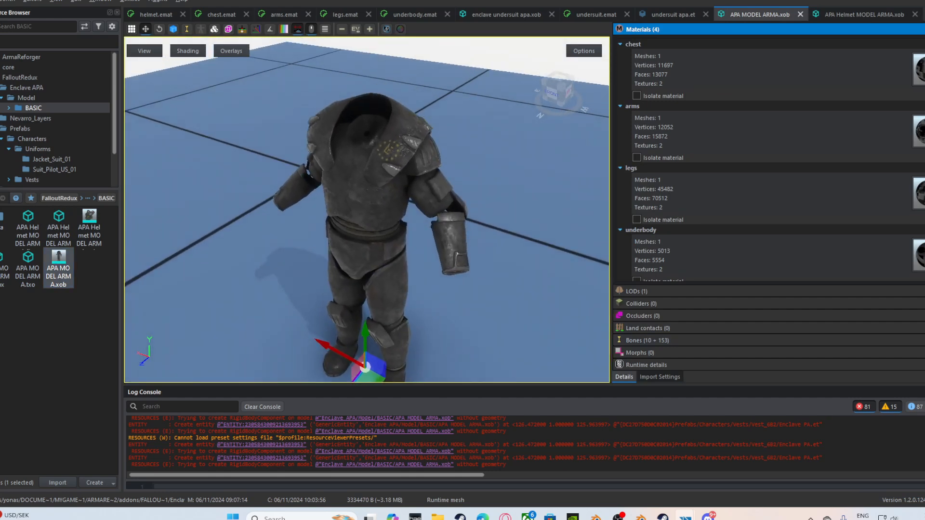
double_click(89, 227)
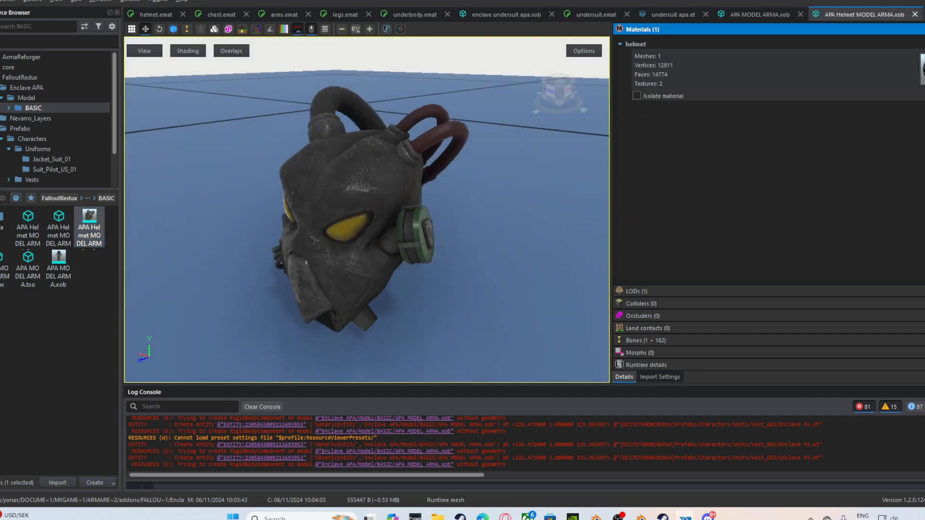
right_drag(337, 232, 400, 197)
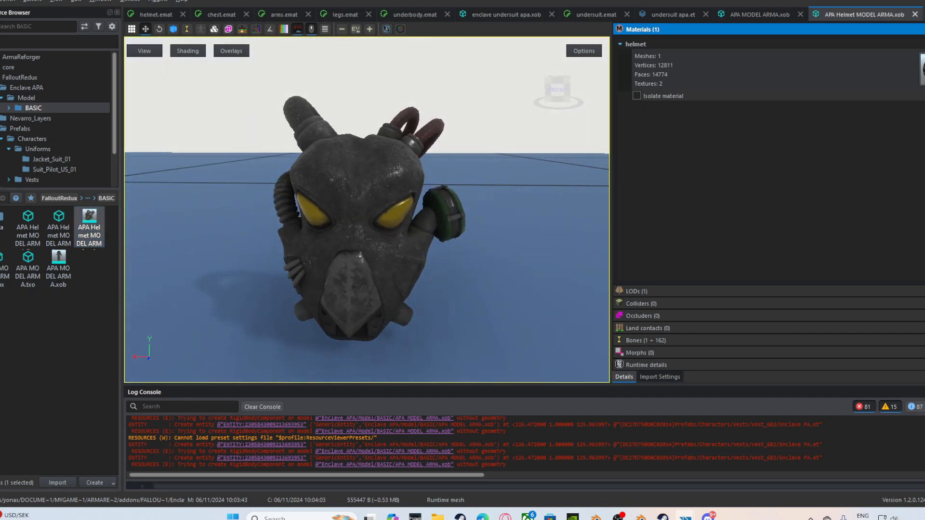
Assign HeadClipping_A.edds from ArmaReforger's Assets/Characters/Basebody/Data folder as the Opacity Map of helmet.emat.
click(156, 15)
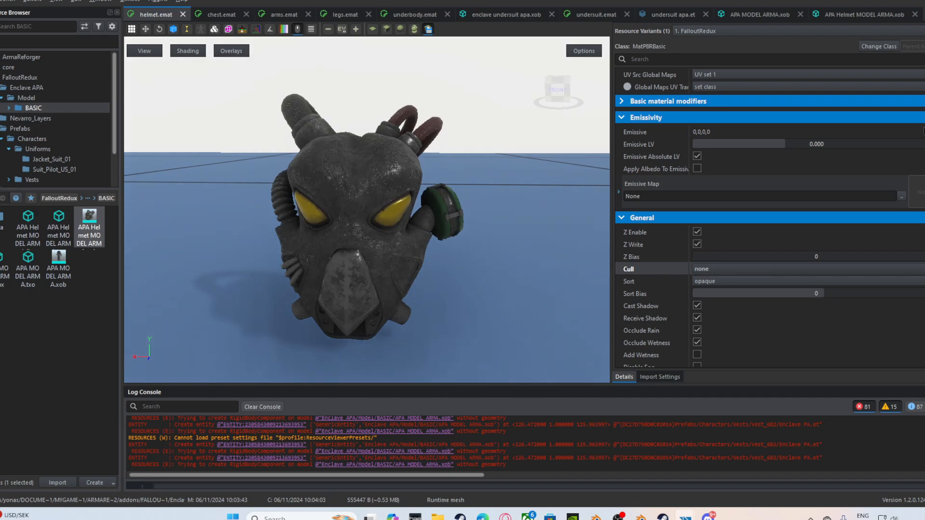
scroll(770, 216, up, 10)
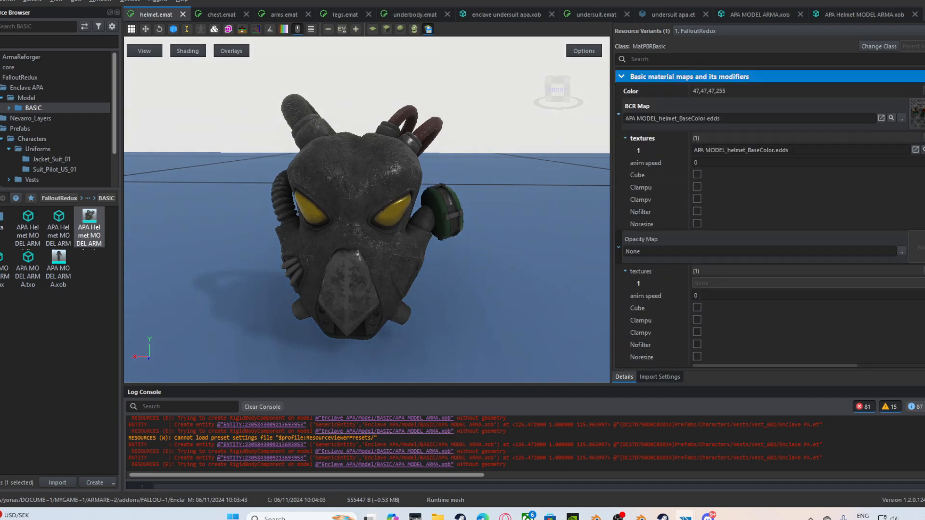
click(902, 252)
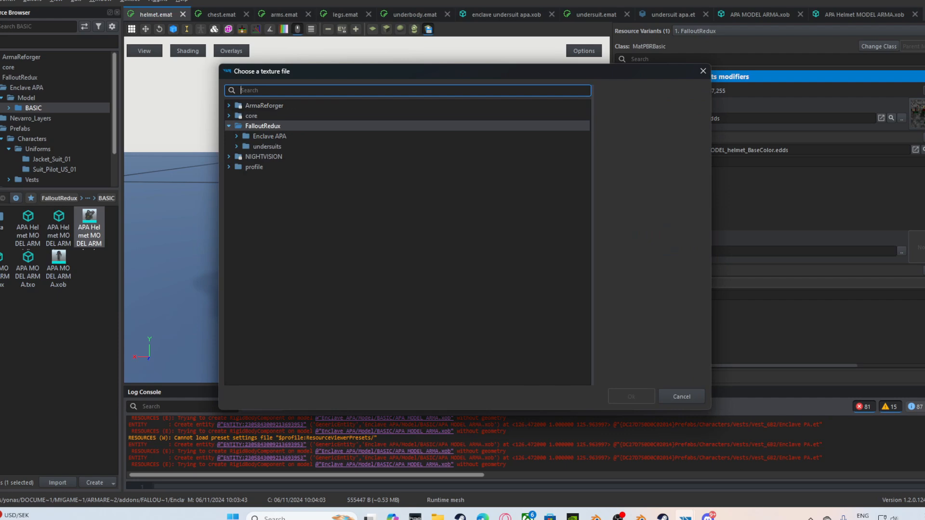
double_click(264, 106)
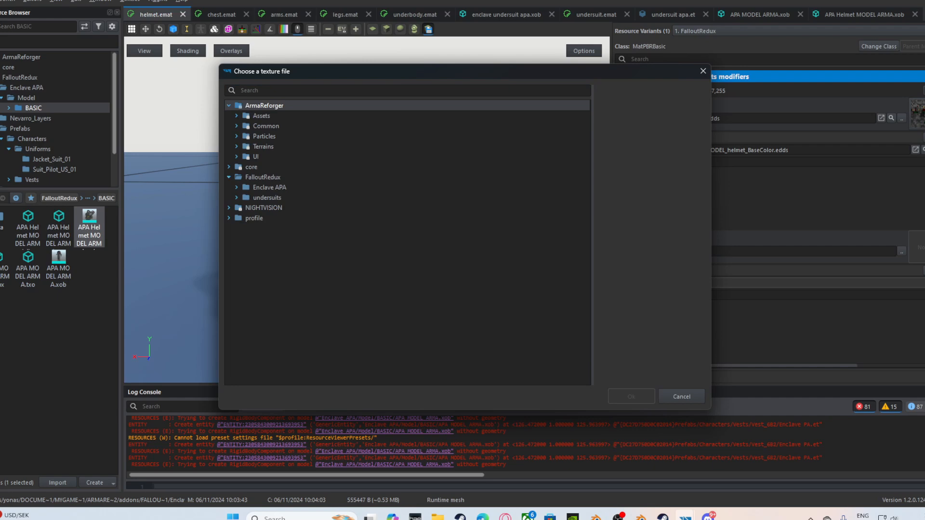
double_click(261, 115)
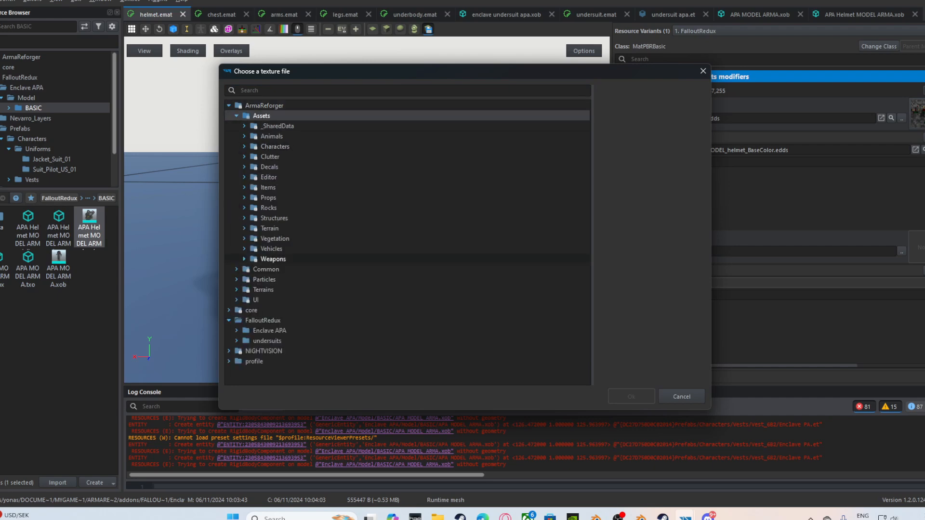
double_click(272, 147)
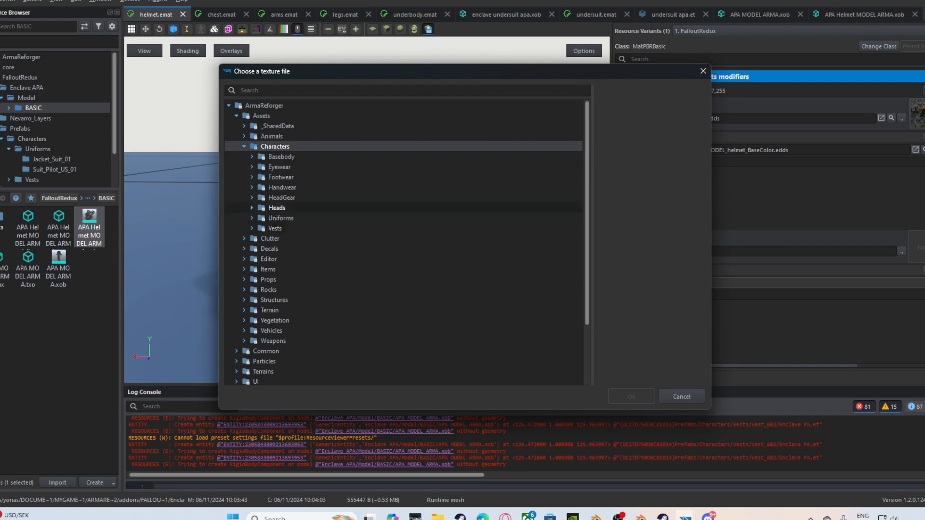
double_click(281, 157)
double_click(282, 166)
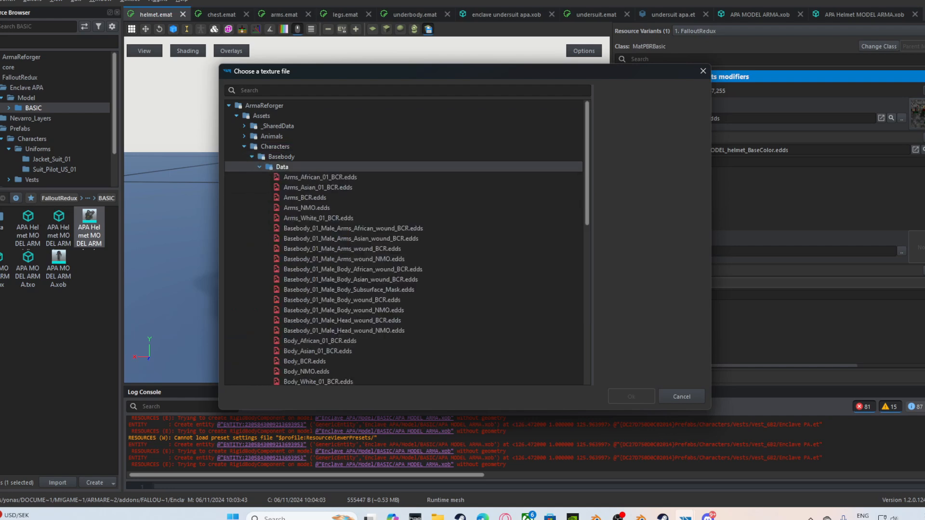
scroll(284, 188, down, 8)
click(312, 187)
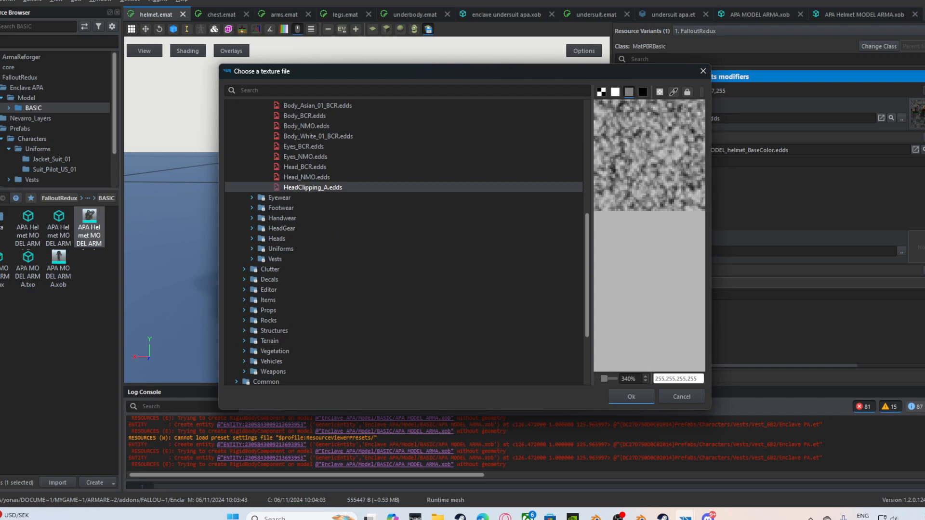
click(631, 396)
Enable Allow User Alpha Bias and the option disabling user alpha in the shadow pass for helmet.emat, and save the material.
scroll(674, 245, down, 7)
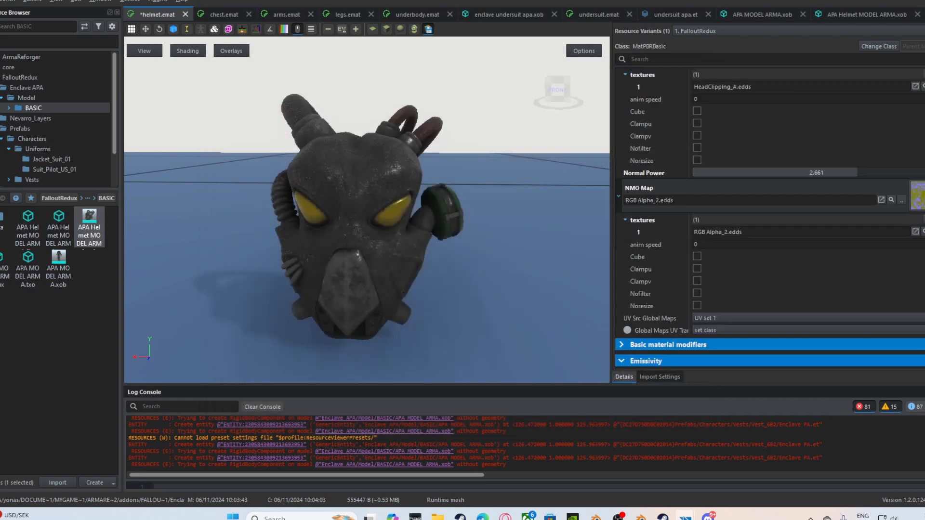
scroll(655, 160, down, 8)
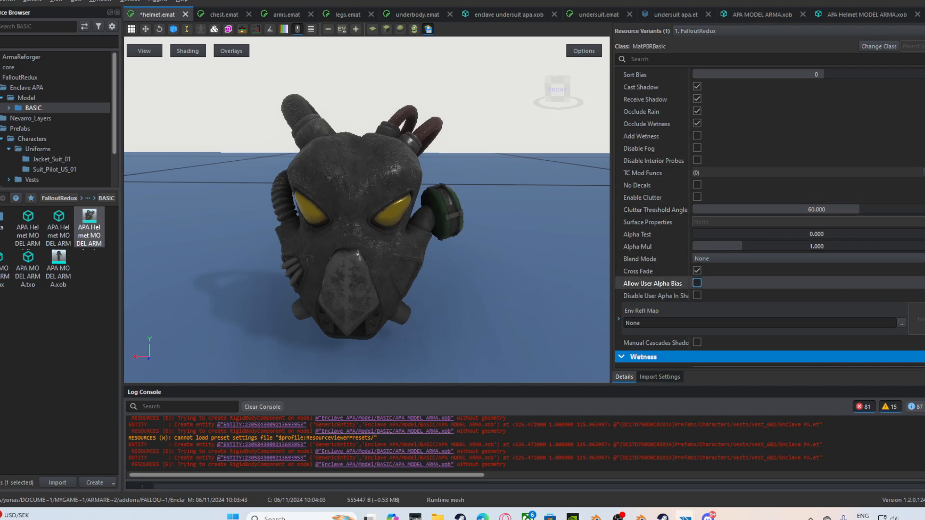
click(696, 283)
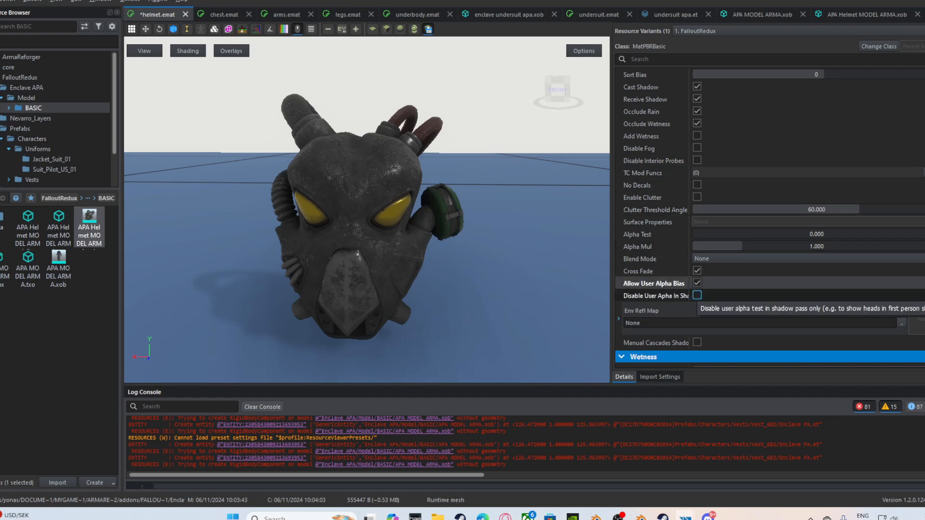
click(697, 295)
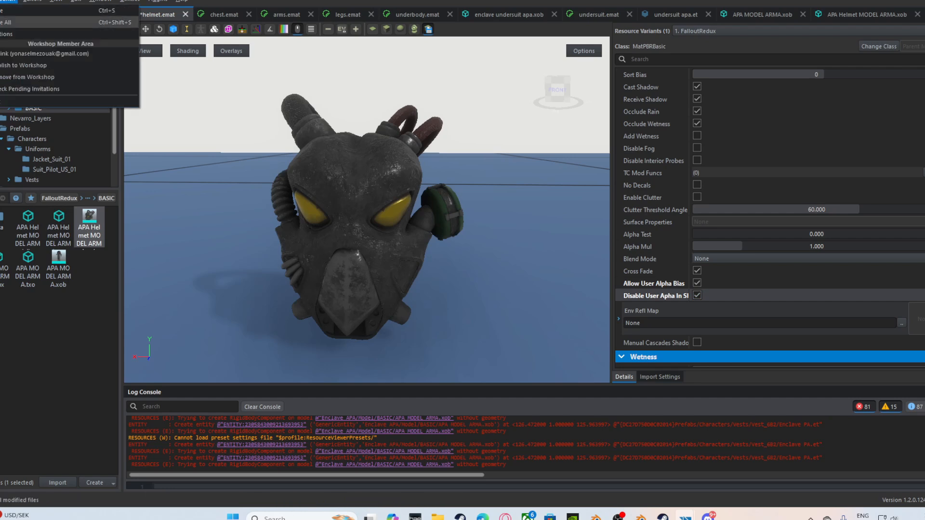
key(ctrl+s)
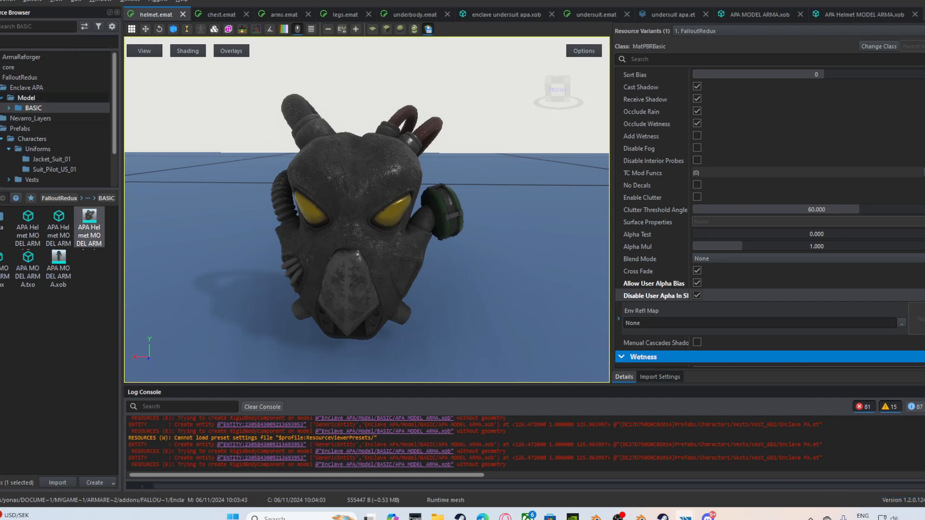
Open the NIGHTVISION project's Prefabs/Characters/HeadGear/Helmet_NVG folder to reach its headgear prefabs.
scroll(55, 118, down, 2)
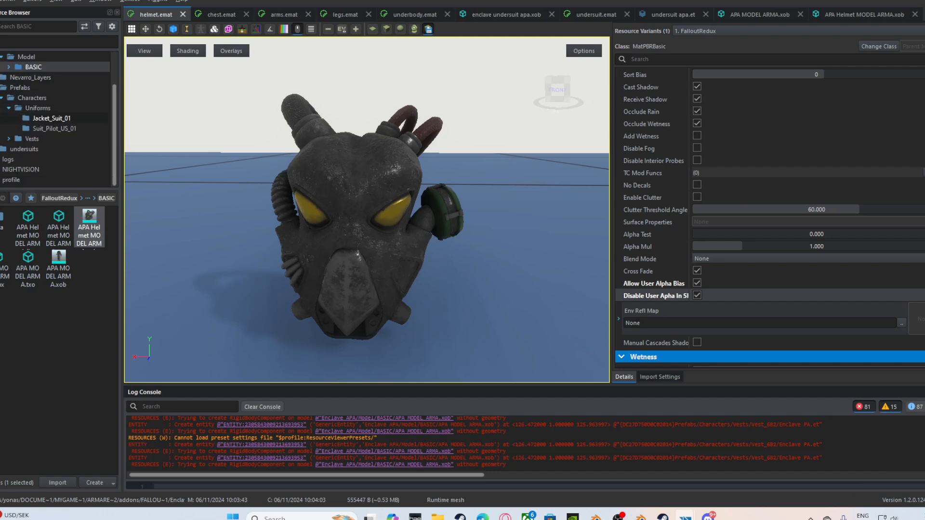
click(20, 169)
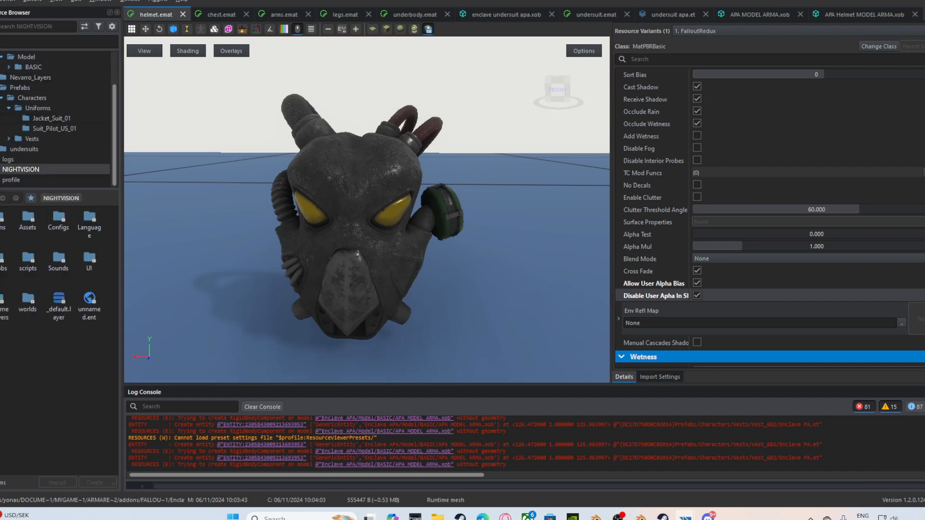
double_click(4, 260)
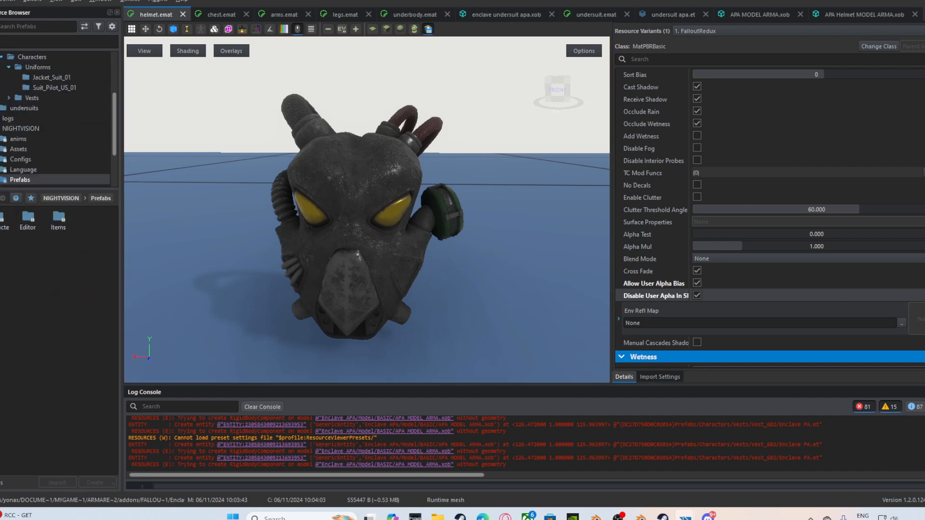
double_click(5, 227)
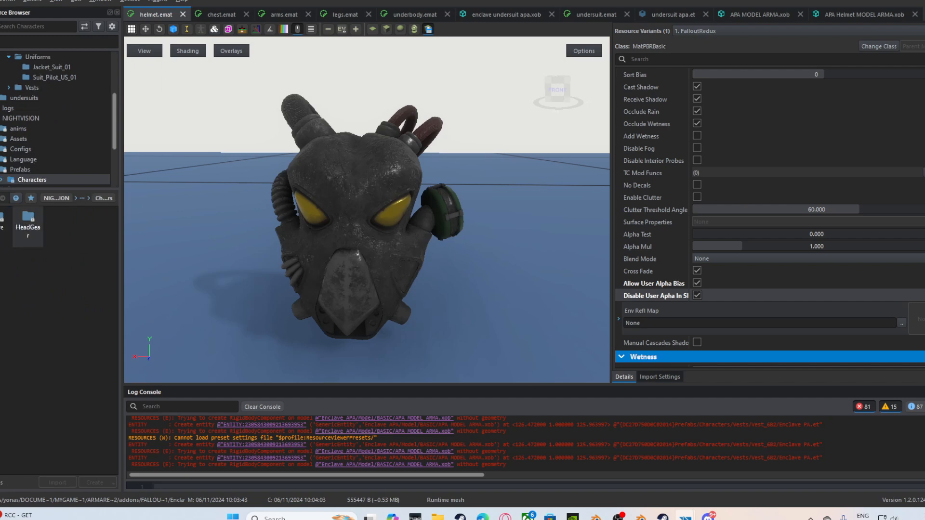
double_click(28, 224)
click(5, 226)
double_click(5, 226)
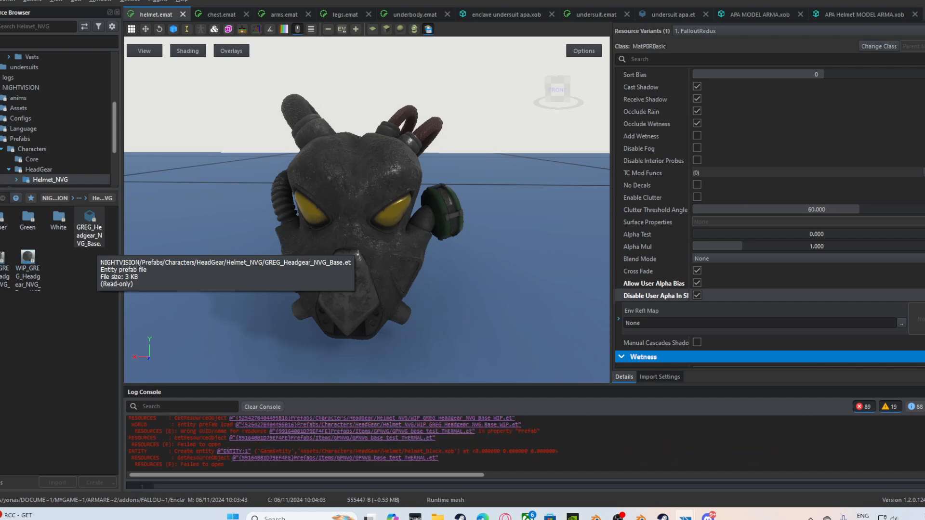
Compare the GREG_Headgear_NVG_Base, WIP_GREG_Headgear_NVG_Base and related WIP helmet prefabs in the preview, checking the White variants folder too.
double_click(89, 228)
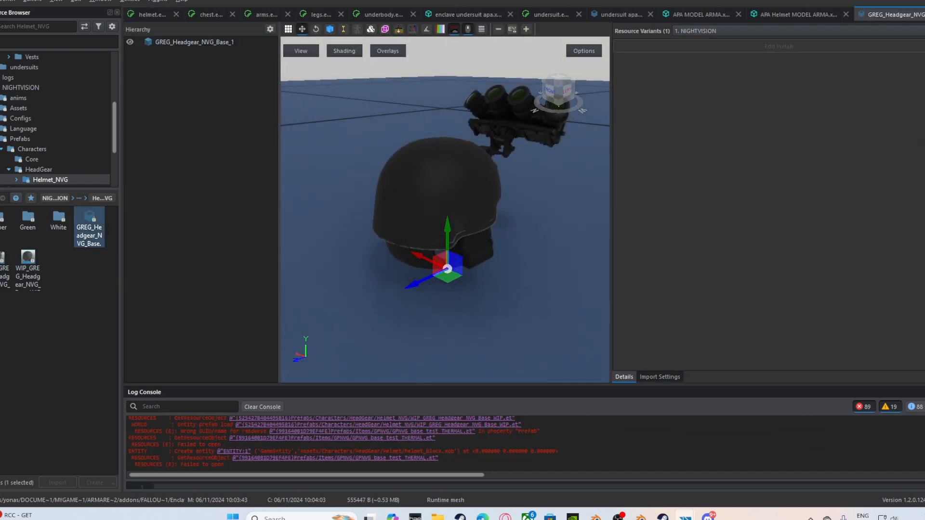
double_click(28, 269)
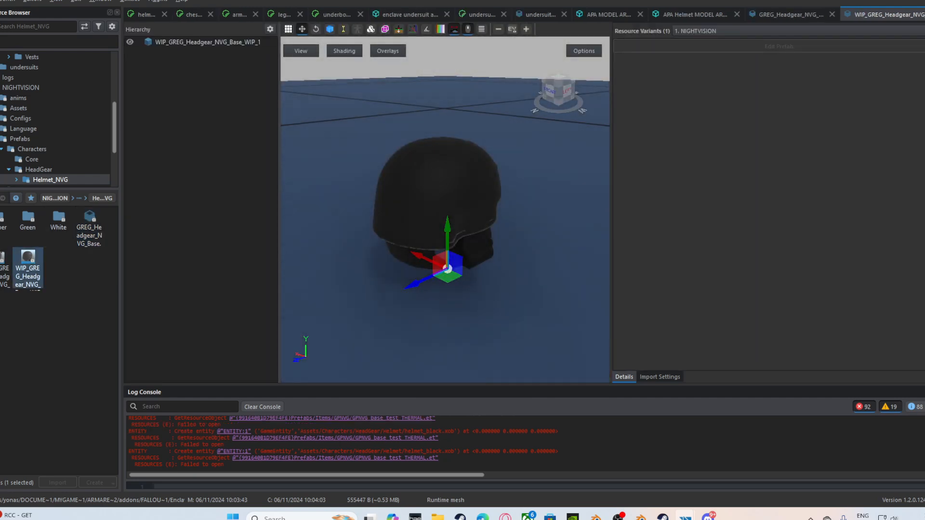
double_click(89, 229)
click(28, 269)
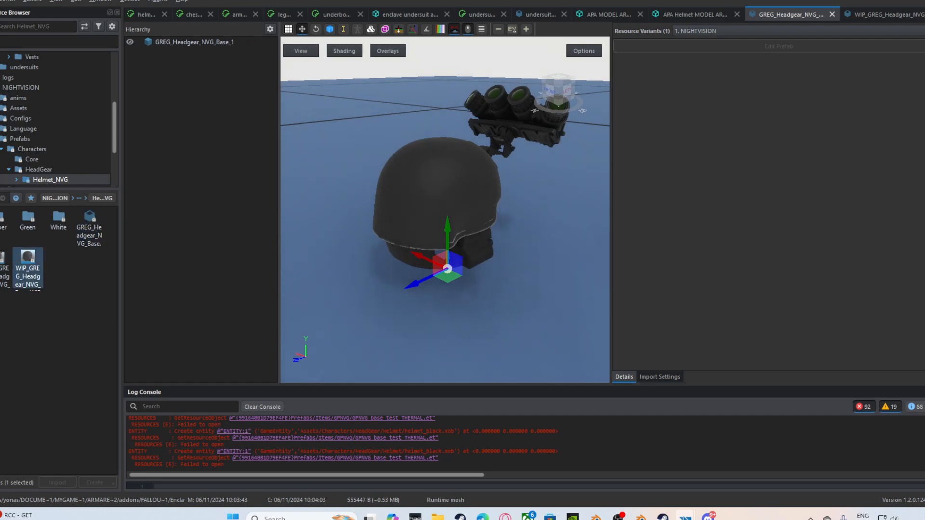
double_click(28, 269)
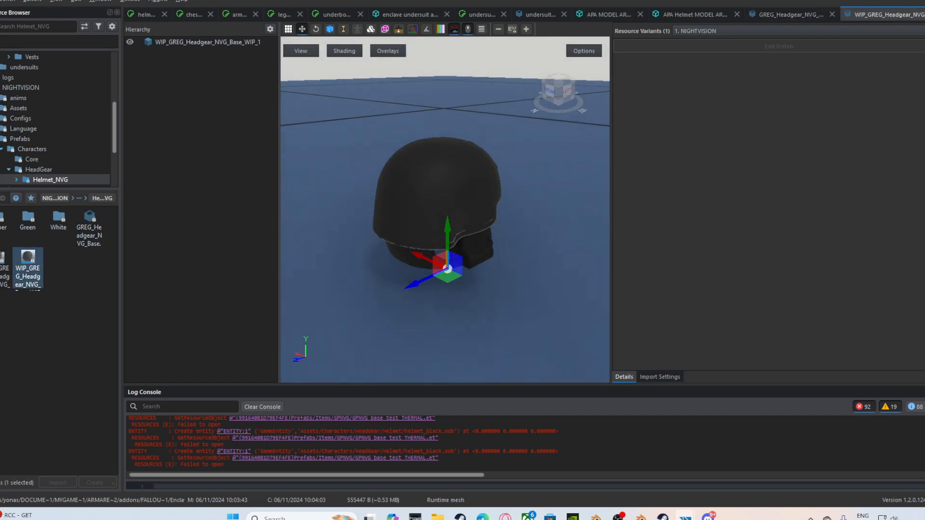
double_click(4, 268)
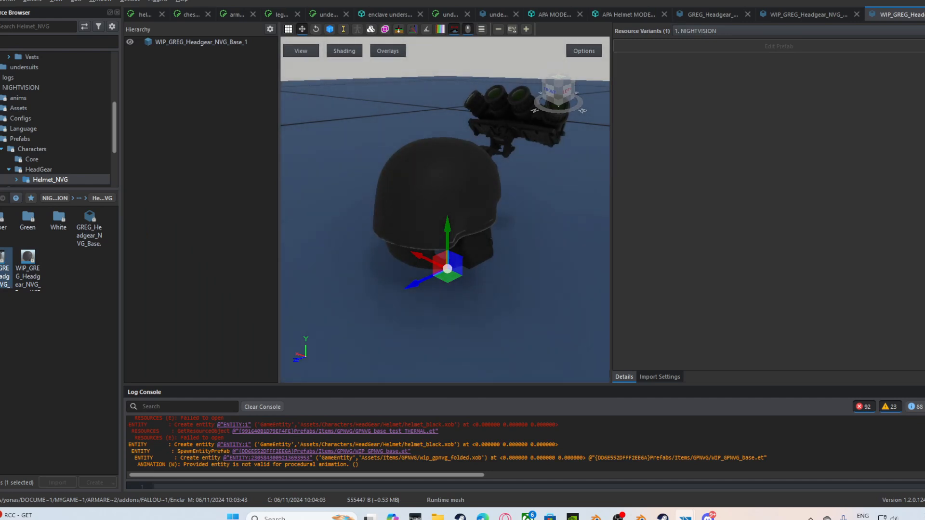
drag(463, 212, 347, 203)
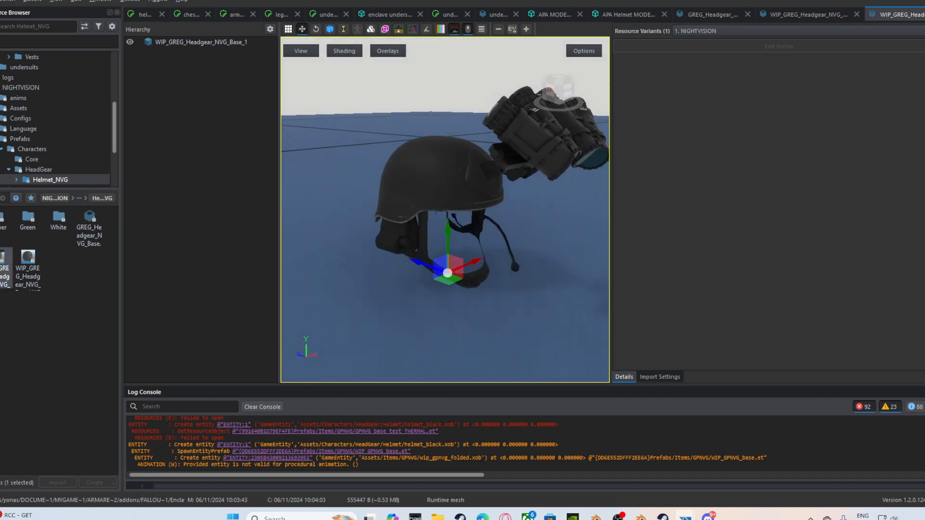
double_click(90, 228)
drag(462, 212, 364, 198)
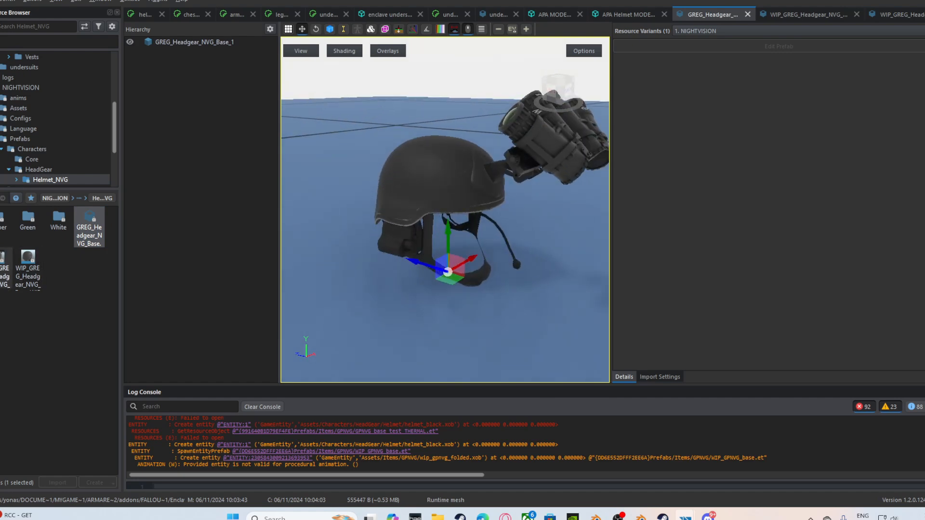
click(4, 267)
double_click(4, 268)
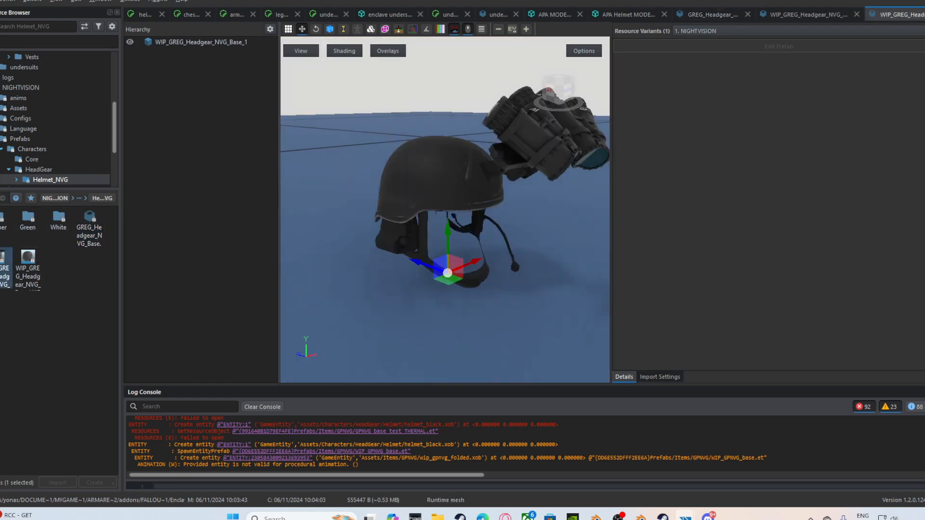
double_click(89, 228)
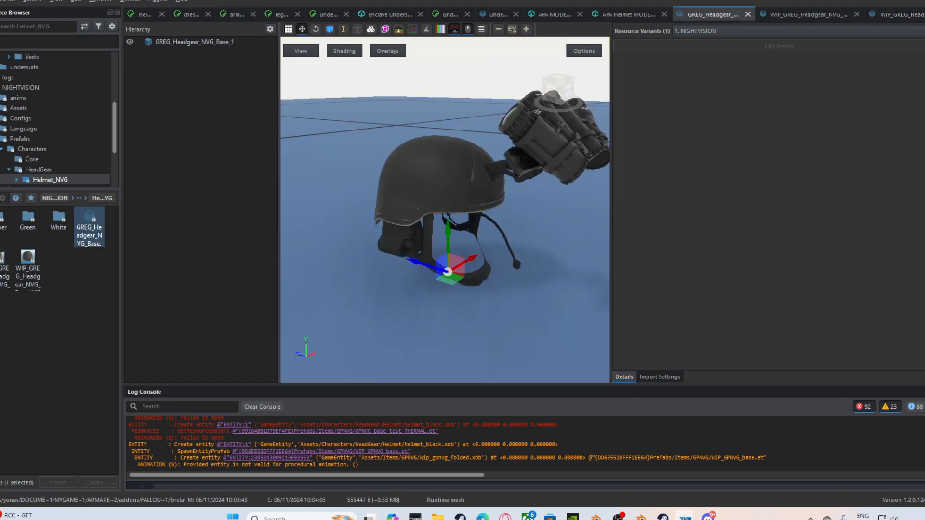
right_drag(445, 210, 474, 285)
double_click(4, 268)
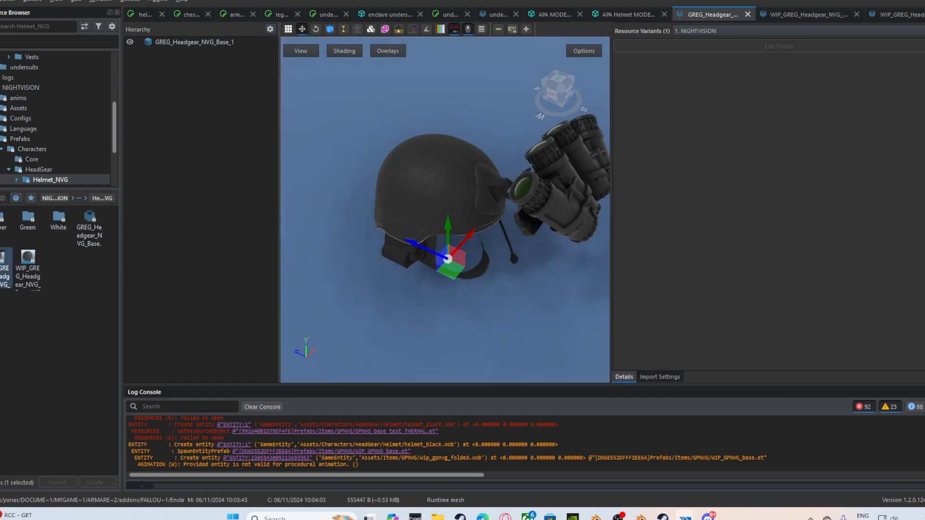
right_drag(424, 208, 403, 190)
double_click(58, 219)
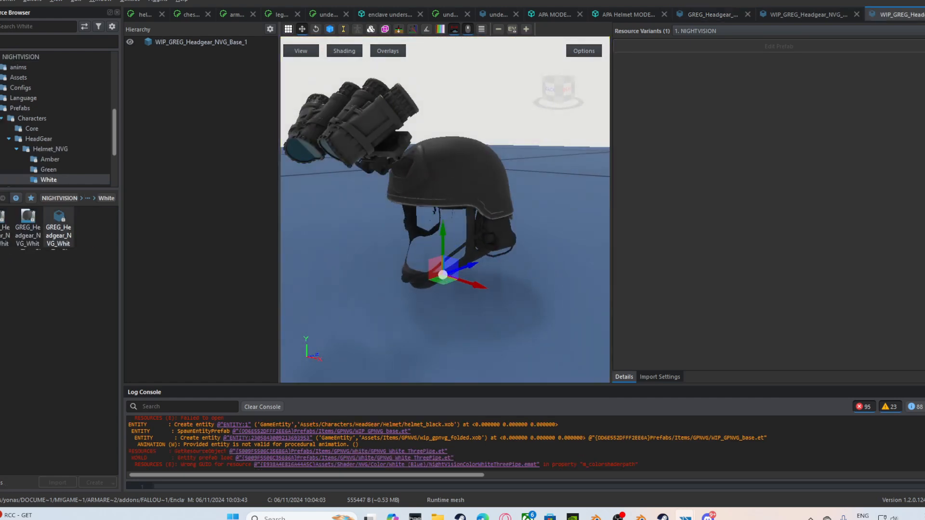
click(50, 149)
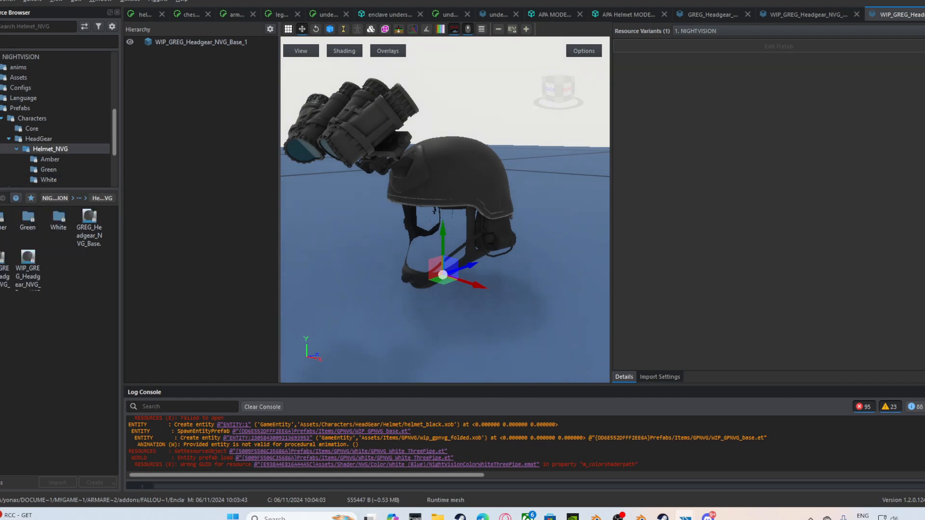
Duplicate the WIP_GREG_Headgear_NVG_Base prefab to FalloutRedux under the name APA helmet.
click(28, 270)
click(5, 270)
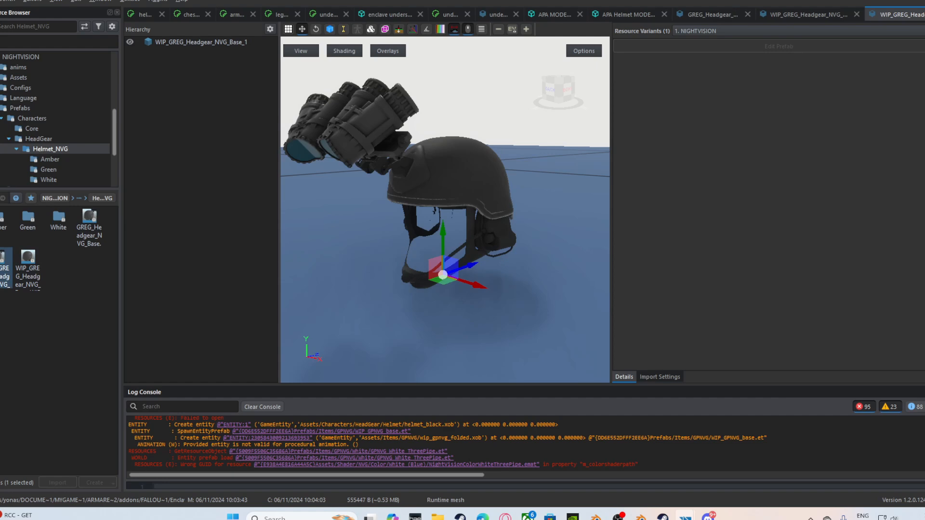
right_click(28, 263)
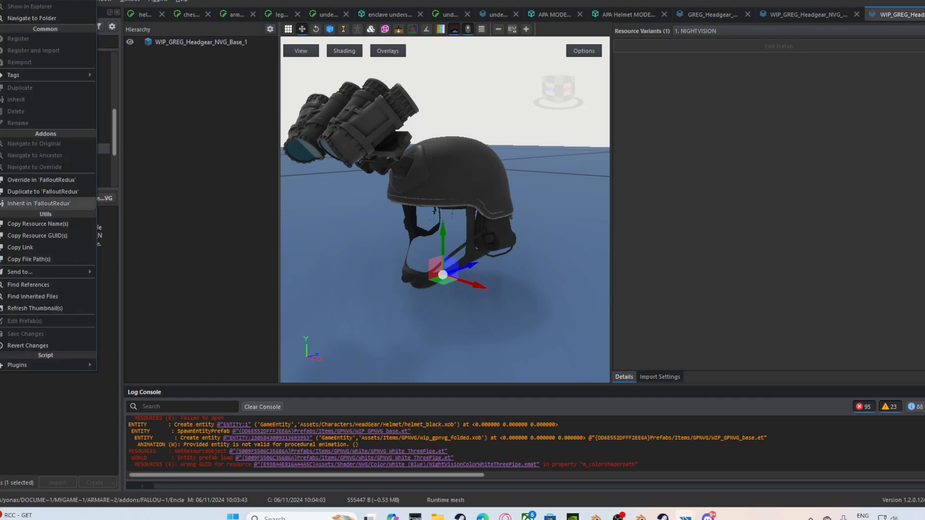
click(43, 191)
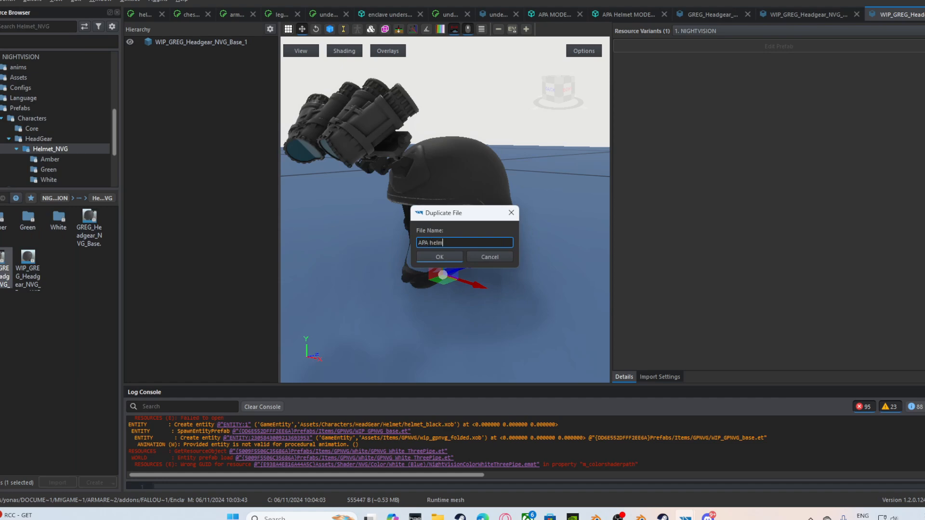
key(Return)
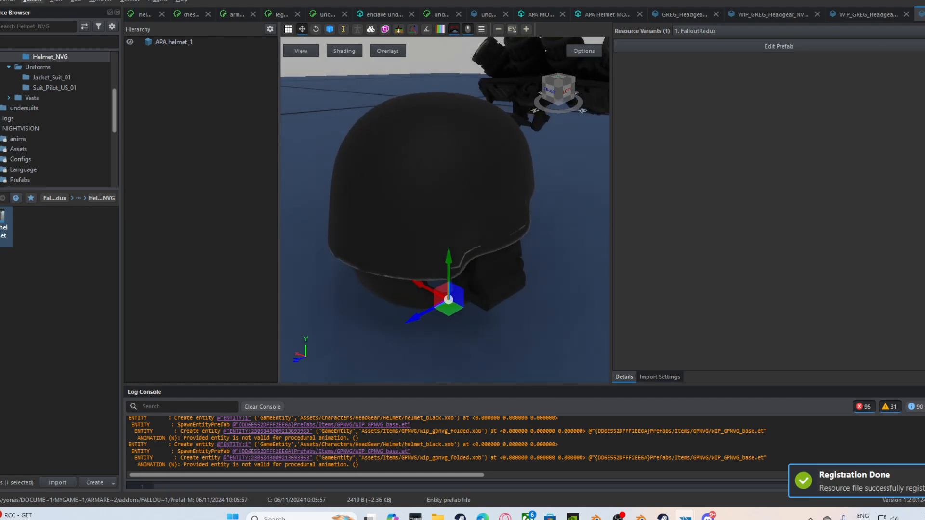
Switch to the World Editor and place APA helmet.et from FalloutRedux's Helmet_NVG folder on the ground near the armor.
click(33, 1)
mouse_move(684, 516)
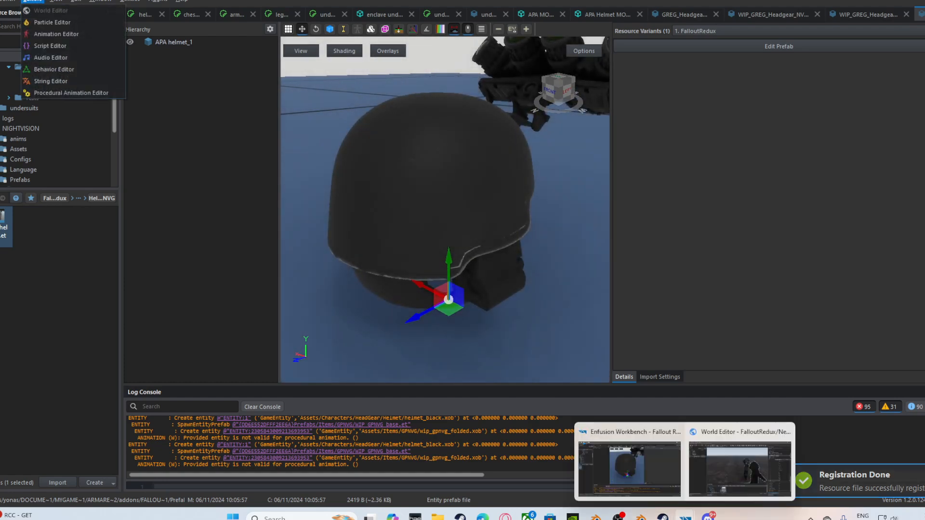
click(739, 463)
right_drag(520, 207, 414, 260)
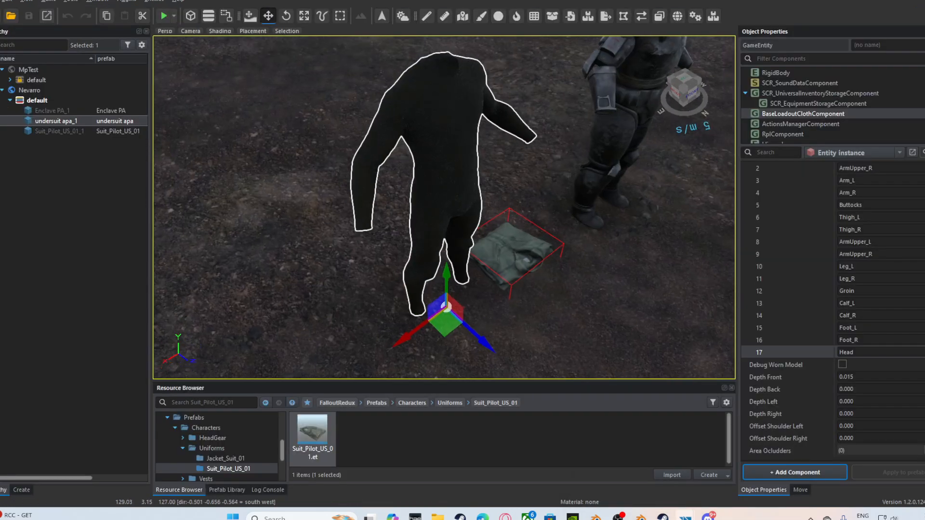
scroll(444, 207, down, 5)
scroll(444, 207, up, 2)
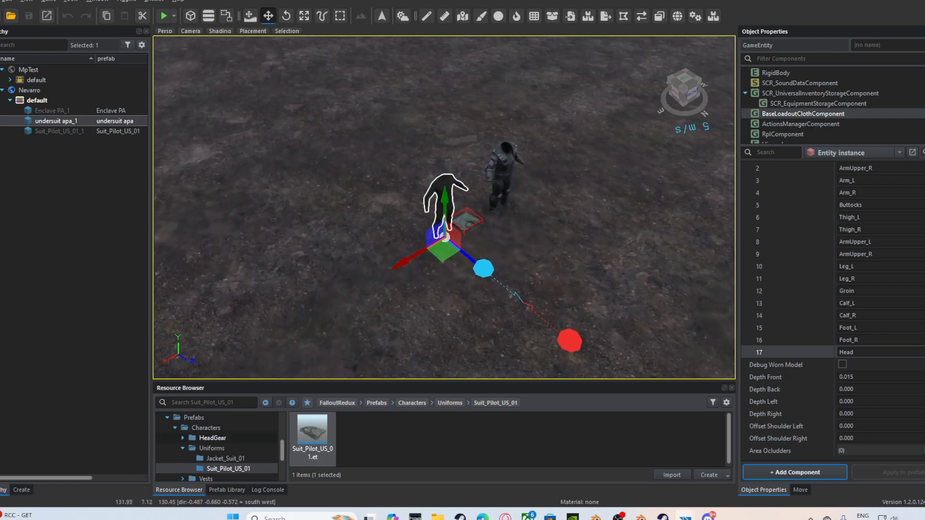
scroll(213, 438, down, 1)
scroll(213, 438, up, 1)
click(213, 438)
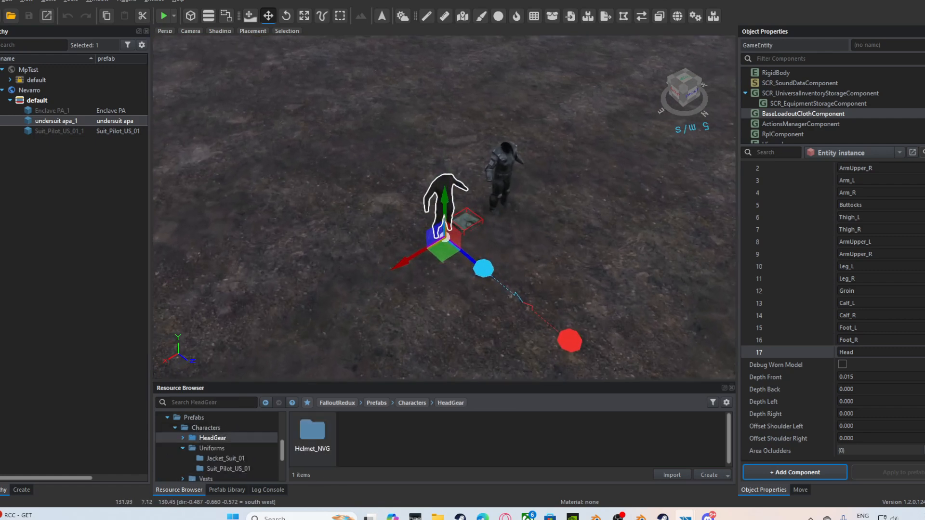
double_click(312, 434)
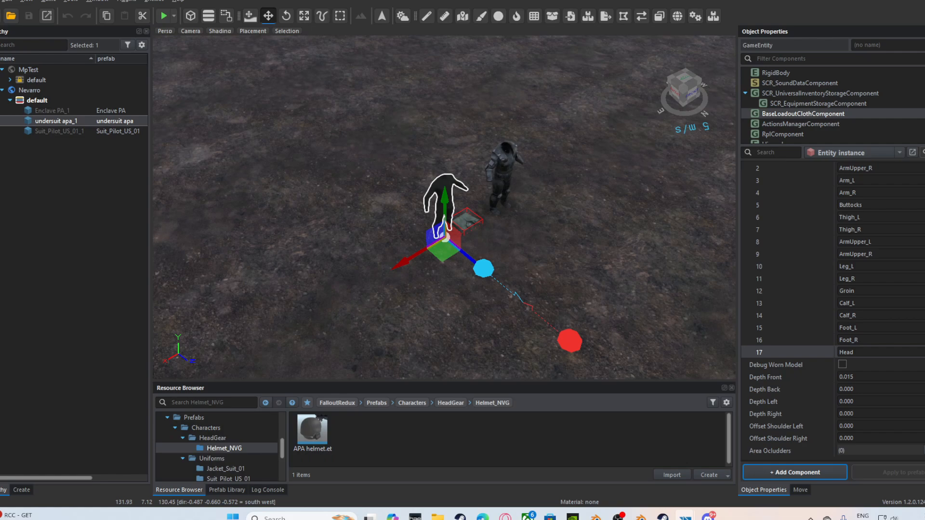
drag(312, 430, 533, 218)
right_drag(532, 218, 380, 169)
scroll(444, 207, up, 3)
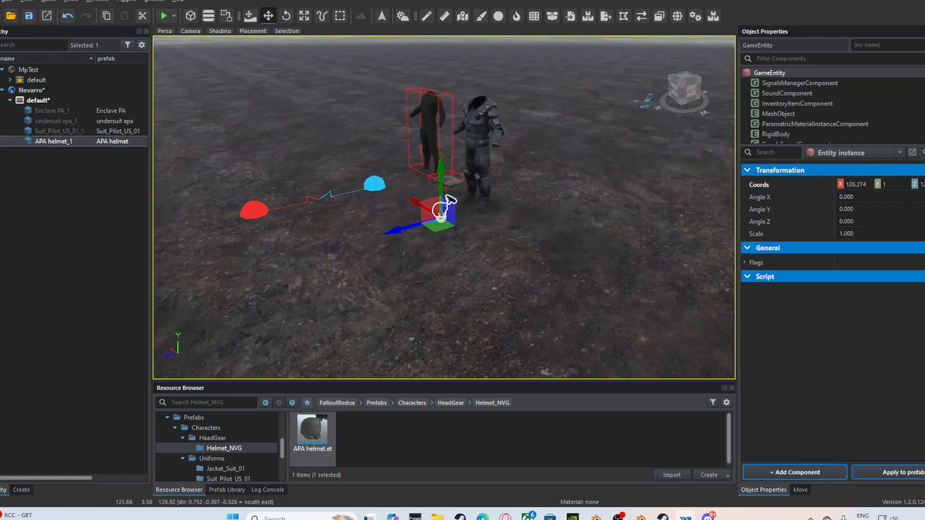
scroll(444, 207, up, 3)
scroll(444, 208, down, 2)
Assign APA Helmet MODEL ARMA.xob from Enclave APA/Model/BASIC as the MeshObject's object for the placed helmet.
click(797, 103)
click(778, 114)
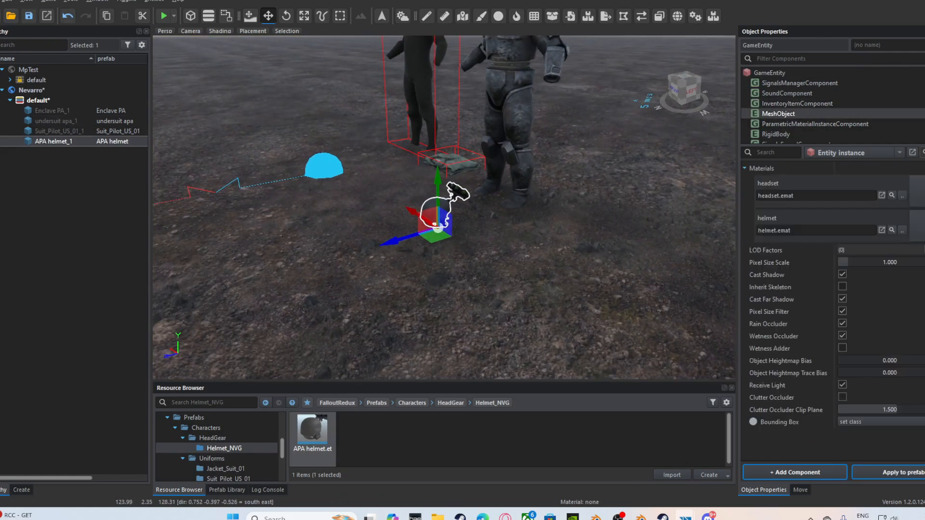
right_drag(492, 217, 383, 207)
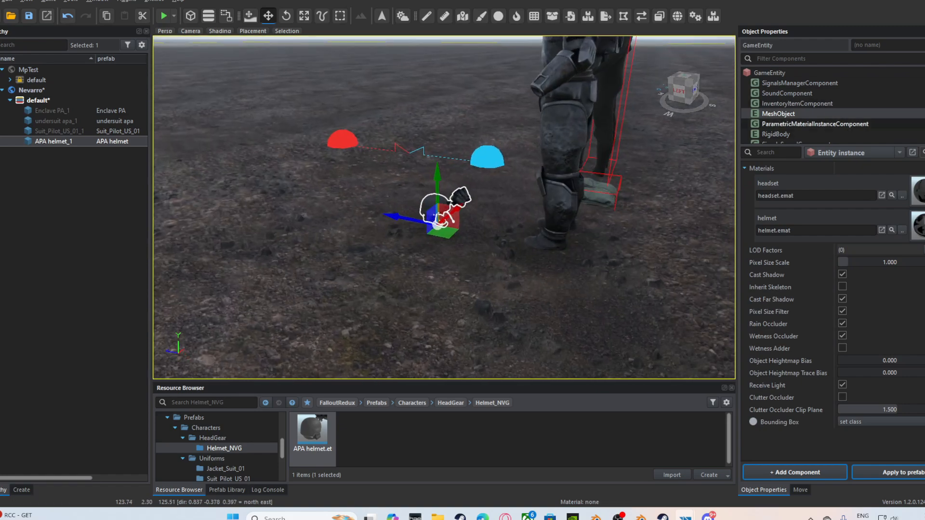
scroll(216, 446, up, 3)
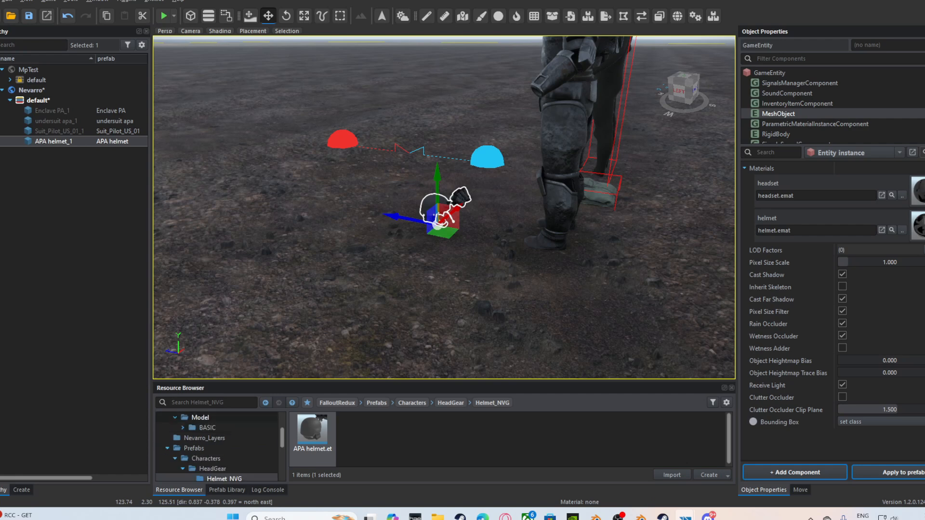
click(200, 417)
scroll(217, 445, up, 2)
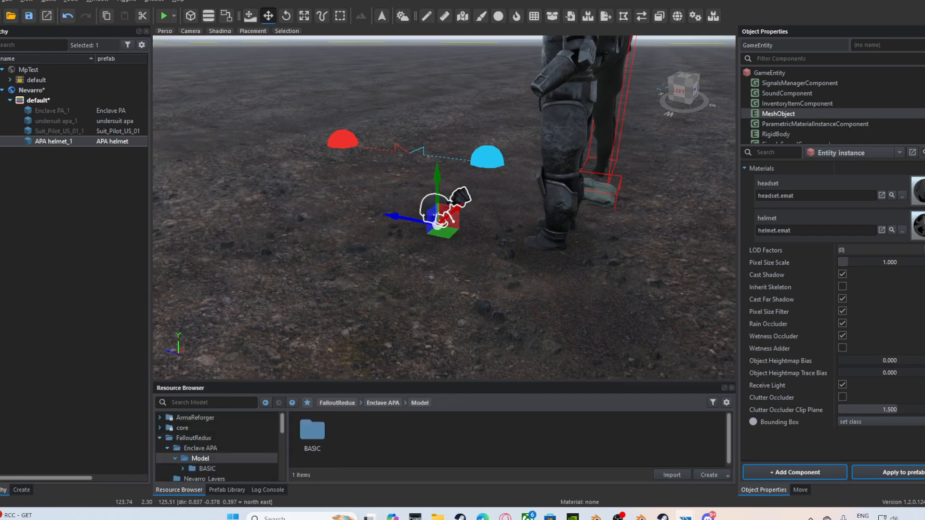
double_click(313, 431)
double_click(312, 431)
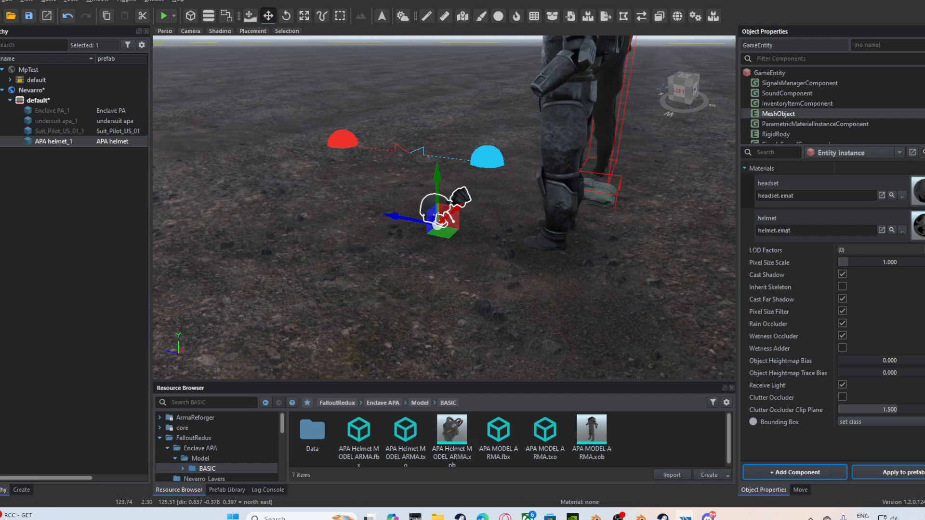
scroll(829, 204, up, 3)
drag(452, 431, 814, 212)
scroll(809, 103, down, 2)
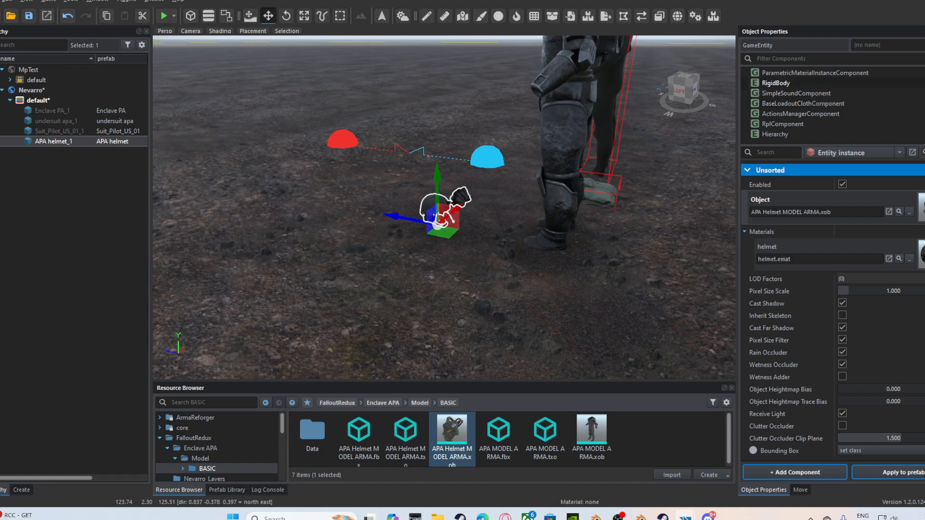
Assign APA Helmet MODEL ARMA.xob as Worn Model and Item Model in the helmet's BaseLoadoutClothComponent, then save the prefab and world.
click(803, 103)
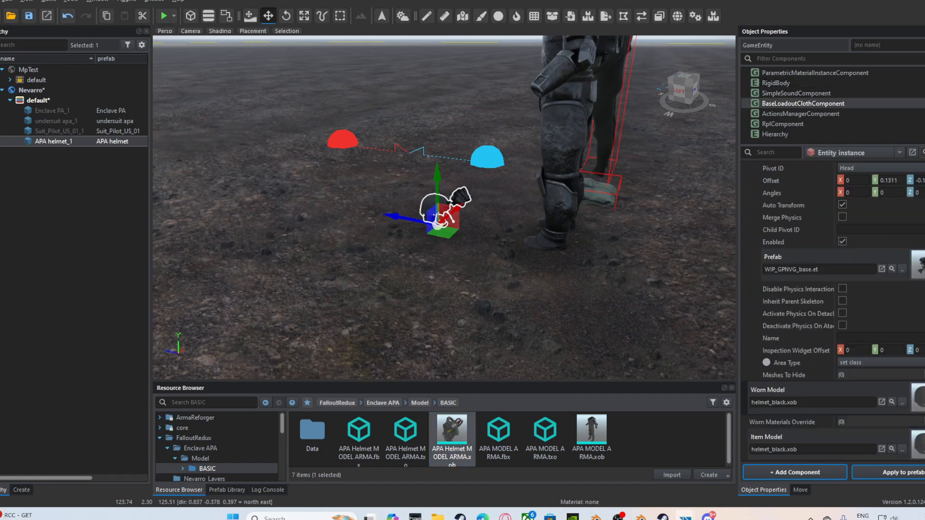
drag(452, 431, 813, 403)
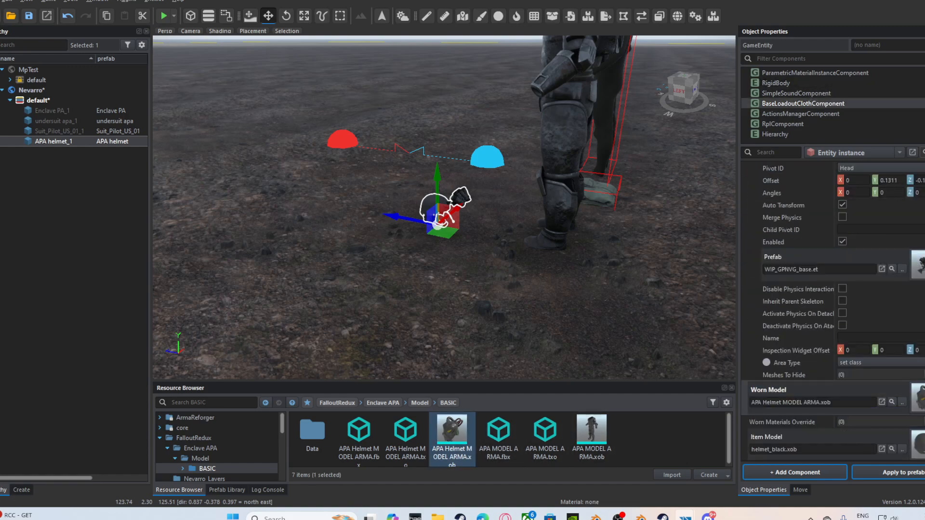
drag(452, 431, 813, 449)
scroll(444, 208, down, 3)
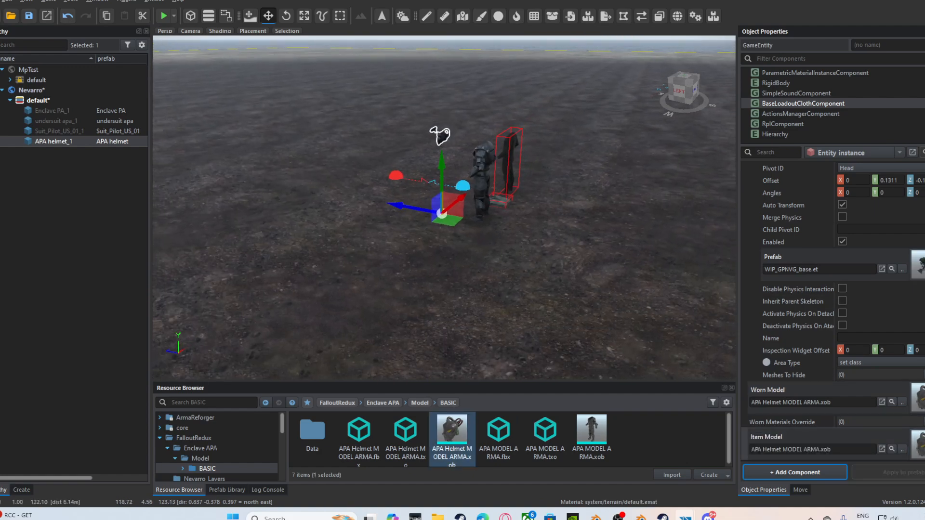
middle_drag(439, 135, 440, 200)
scroll(440, 200, up, 5)
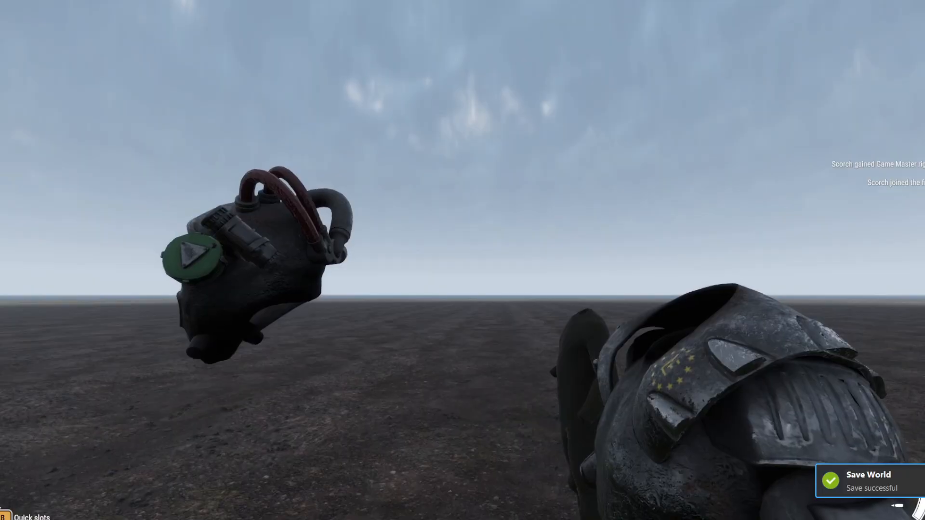
Walk around the APA helmet in the play test and equip it on the character through the inventory.
key(d)
key(w)
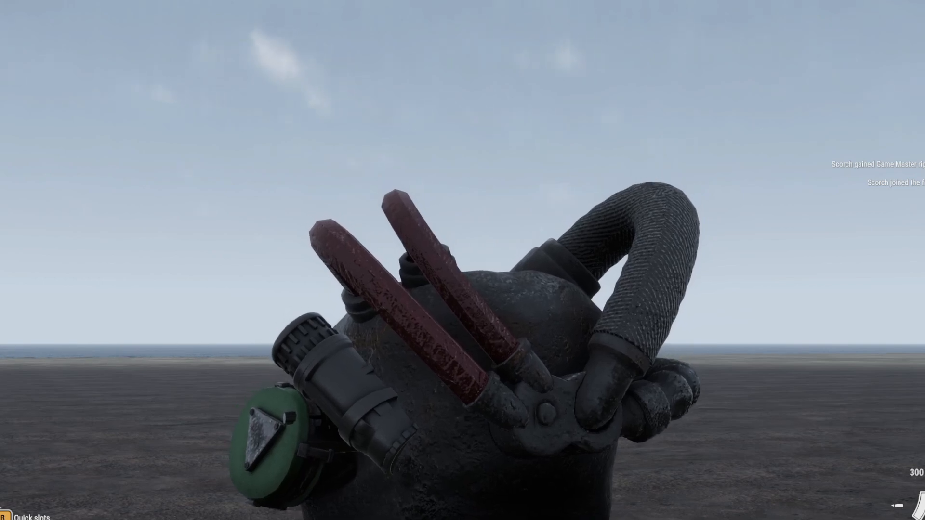
key(s)
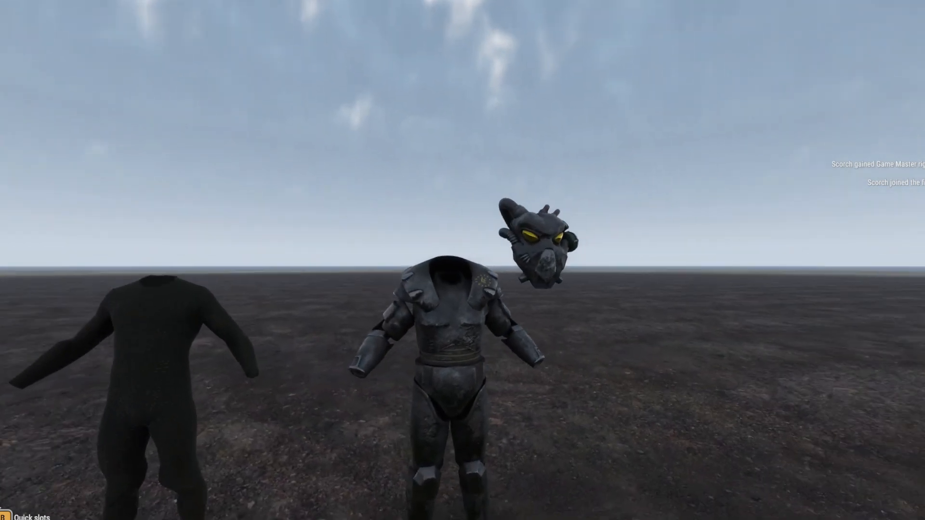
key(i)
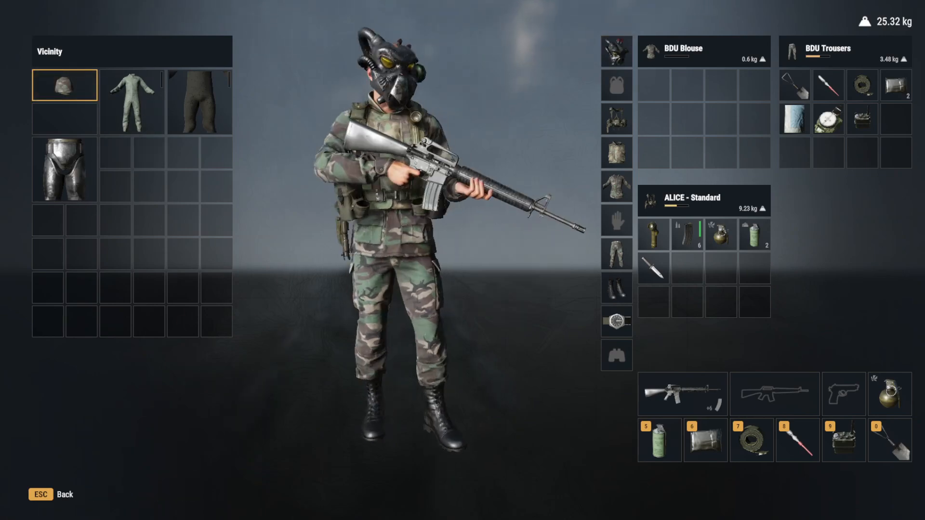
Remove the character's ALICE gear, vest, BDU blouse and trousers, and equip the Enclave undersuit and power armor with the helmet.
right_click(617, 119)
right_click(617, 153)
right_click(617, 187)
right_click(616, 253)
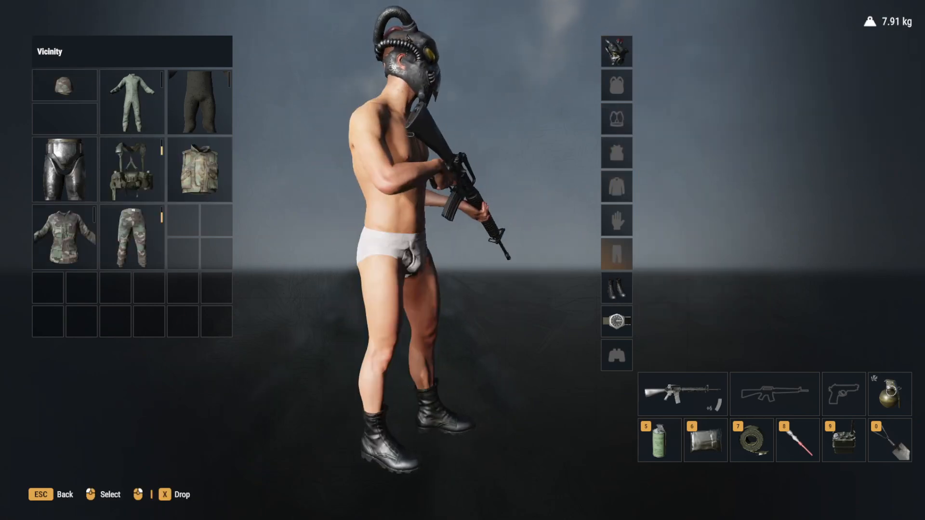
right_click(199, 119)
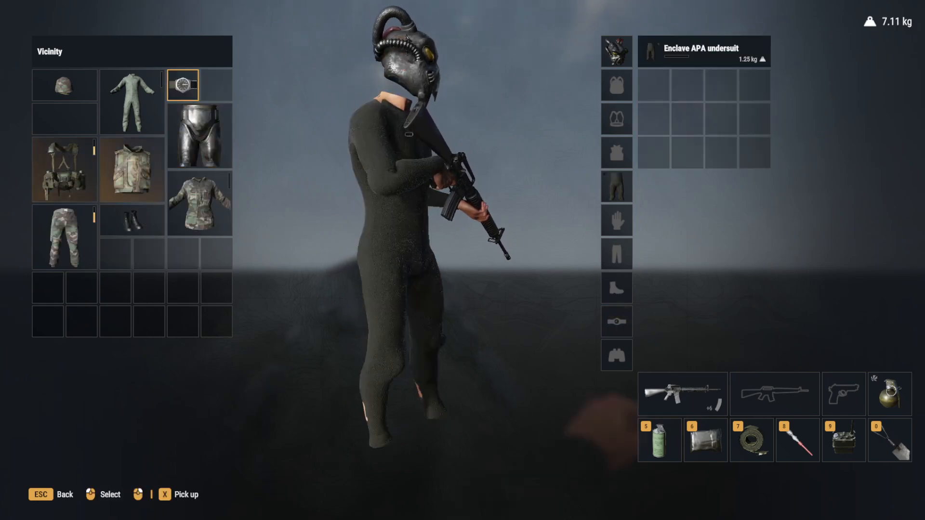
right_click(199, 121)
key(Escape)
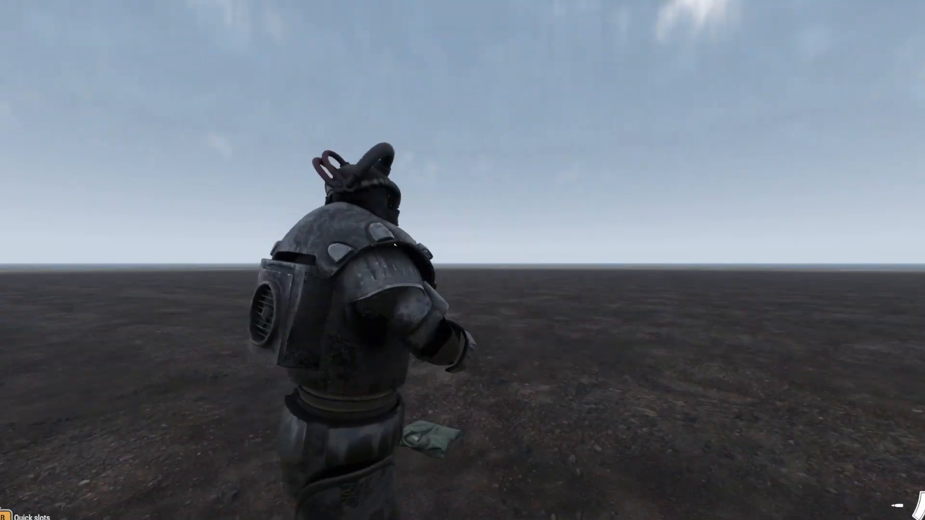
Examine the worn power armor in first-person and third-person view, and end the play test.
key(v)
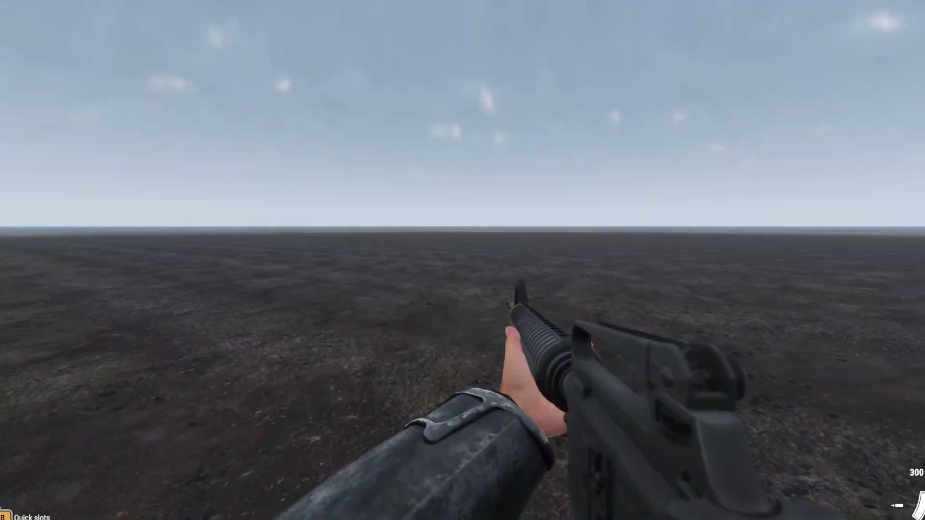
key(r)
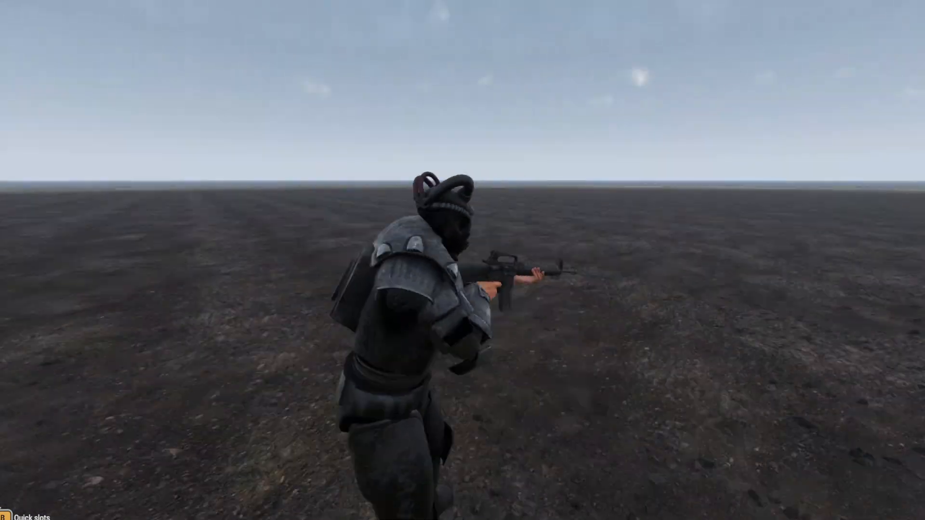
key(Escape)
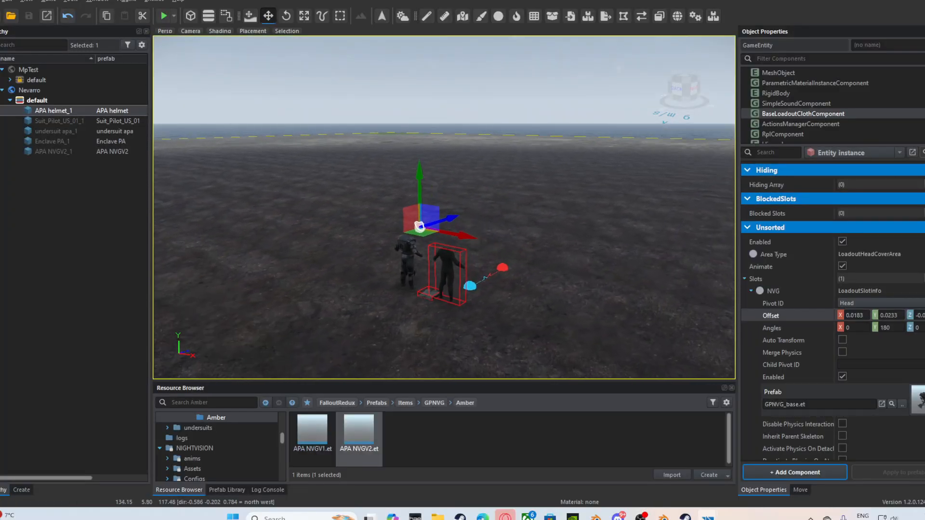
Set the X offset of the APA helmet's NVG slot to 0.0272 and assign GPNVG_Amber.et as the slot's prefab.
middle_drag(445, 215, 654, 225)
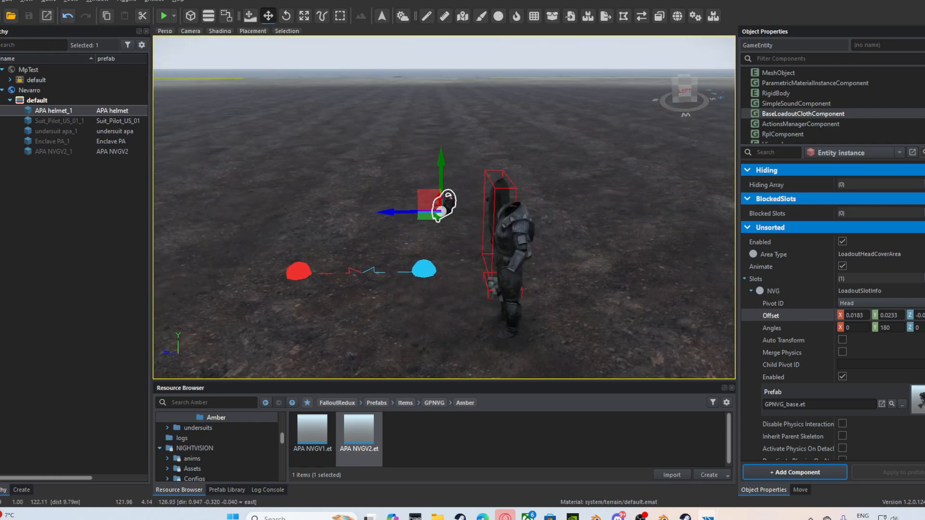
scroll(795, 284, down, 2)
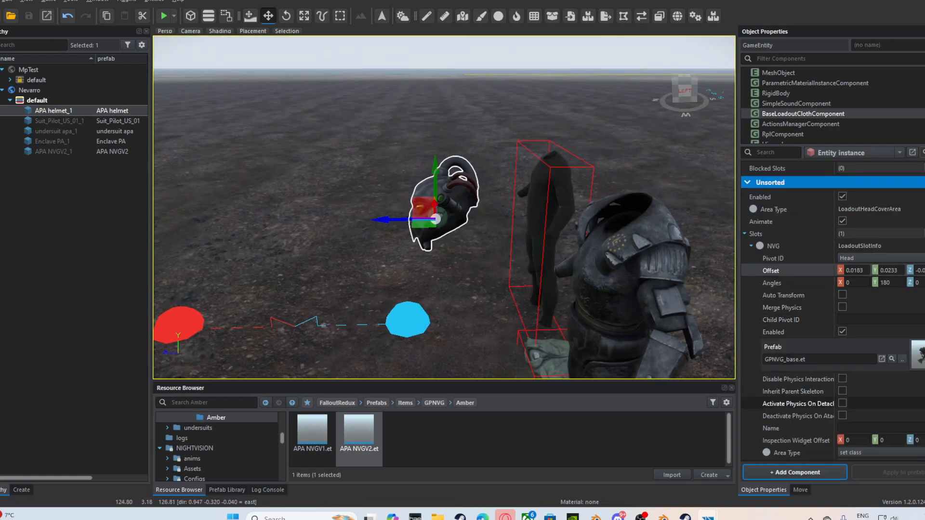
middle_drag(654, 225, 626, 282)
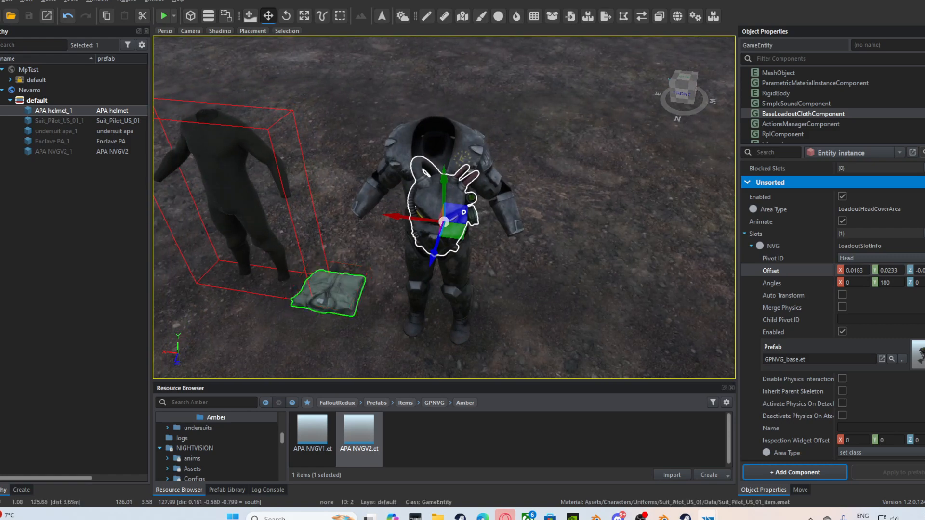
scroll(417, 218, up, 3)
scroll(416, 218, down, 3)
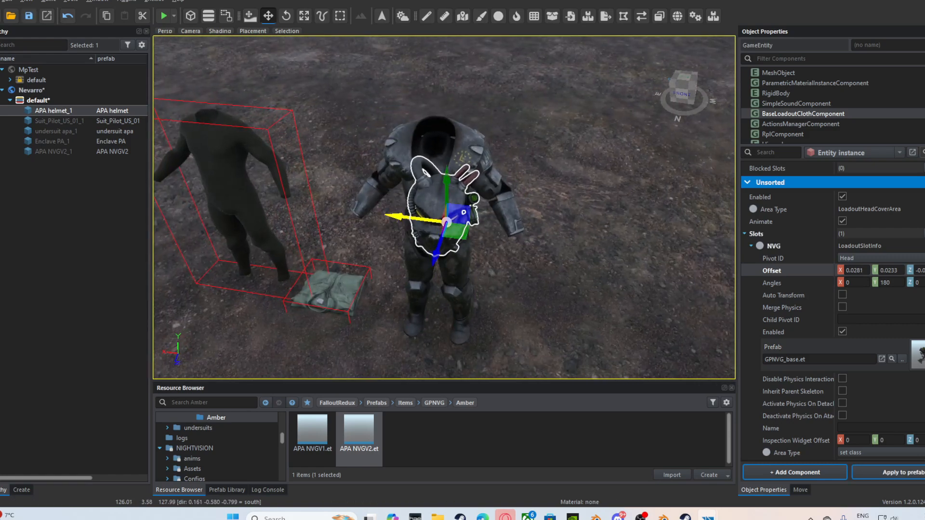
middle_drag(366, 236, 284, 260)
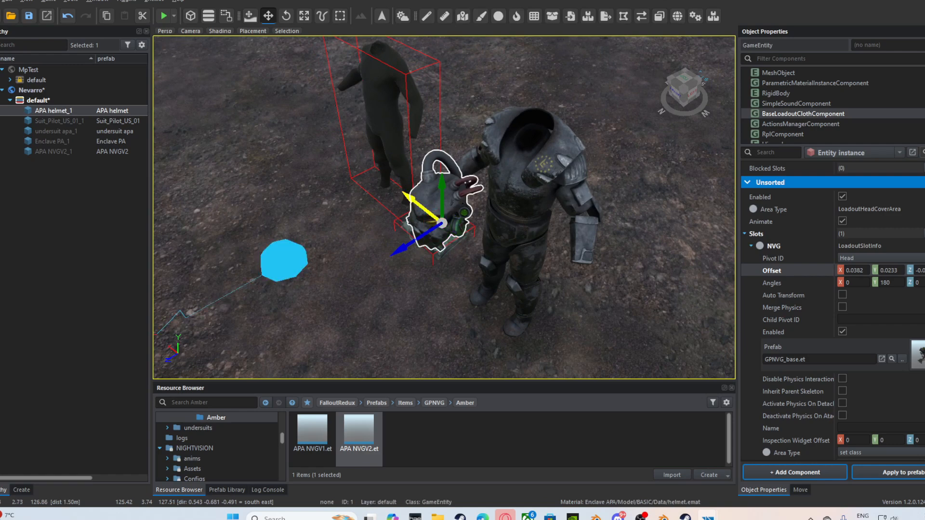
middle_drag(501, 269, 346, 352)
middle_drag(356, 212, 475, 280)
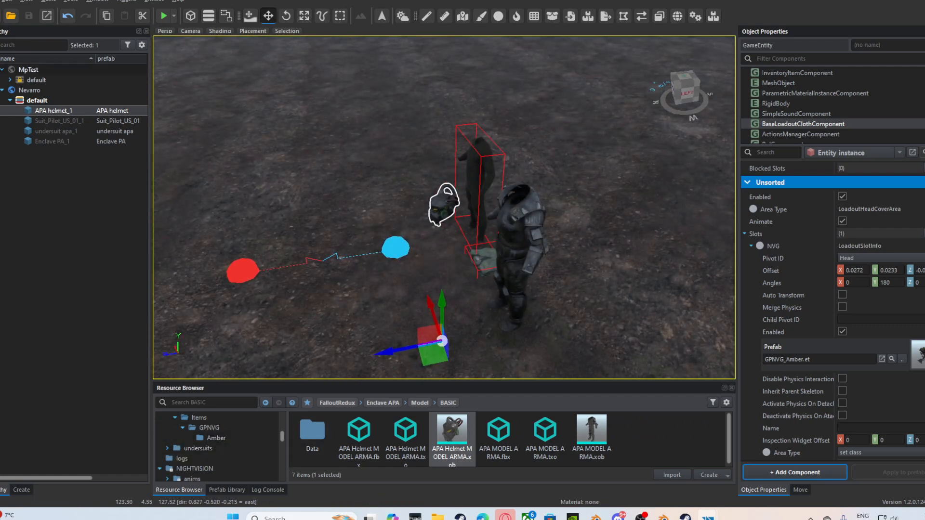
Start a play test and strip the character's vest, BDU blouse, trousers and boots through the inventory.
key(F5)
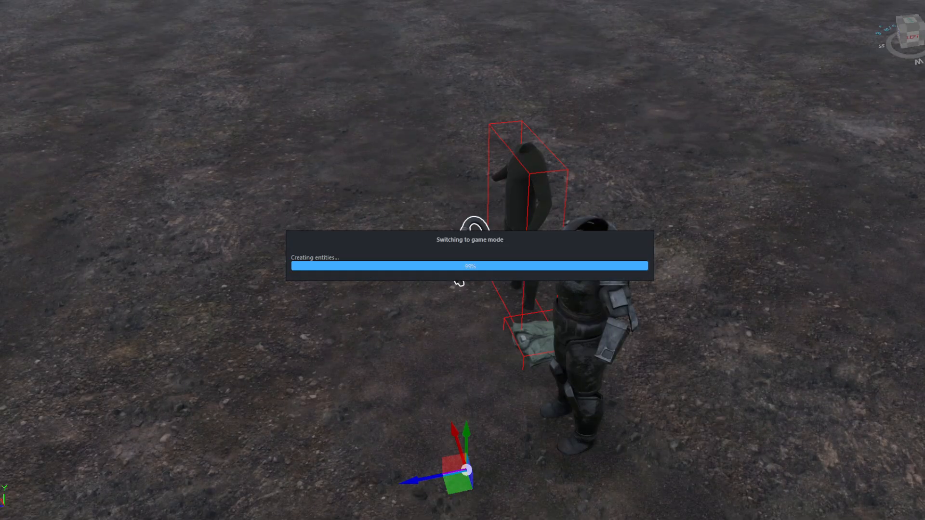
key(Tab)
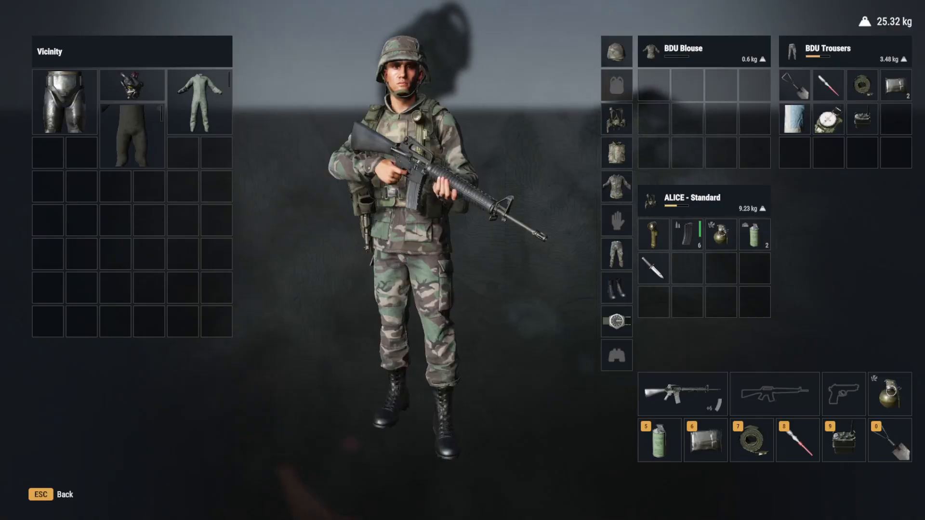
right_click(616, 152)
right_click(617, 187)
right_click(617, 254)
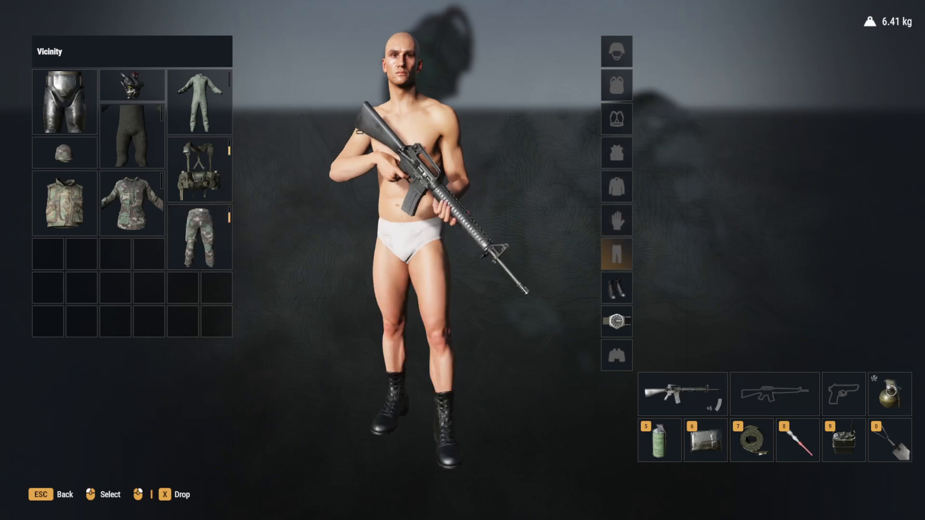
right_click(616, 288)
Equip the Enclave power armor, undersuit and APA helmet from the vicinity, and close the inventory.
right_click(65, 102)
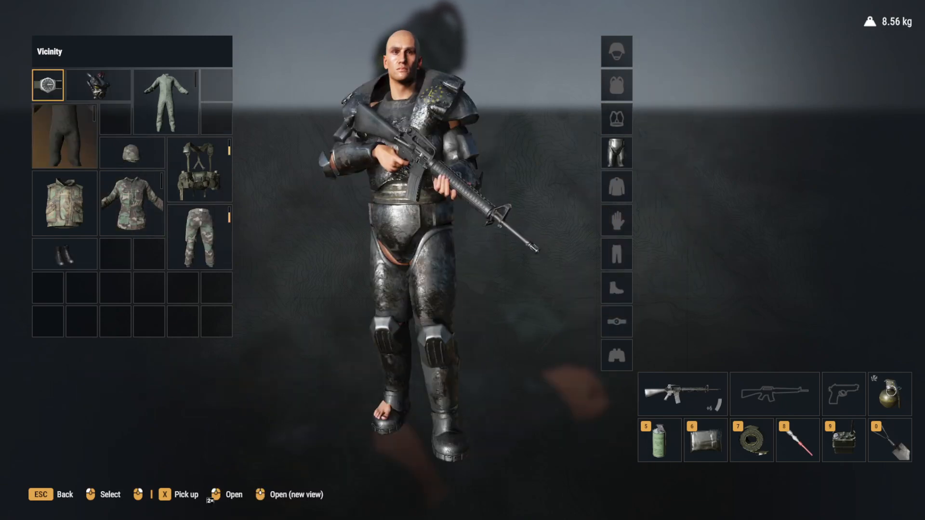
right_click(65, 118)
right_click(98, 84)
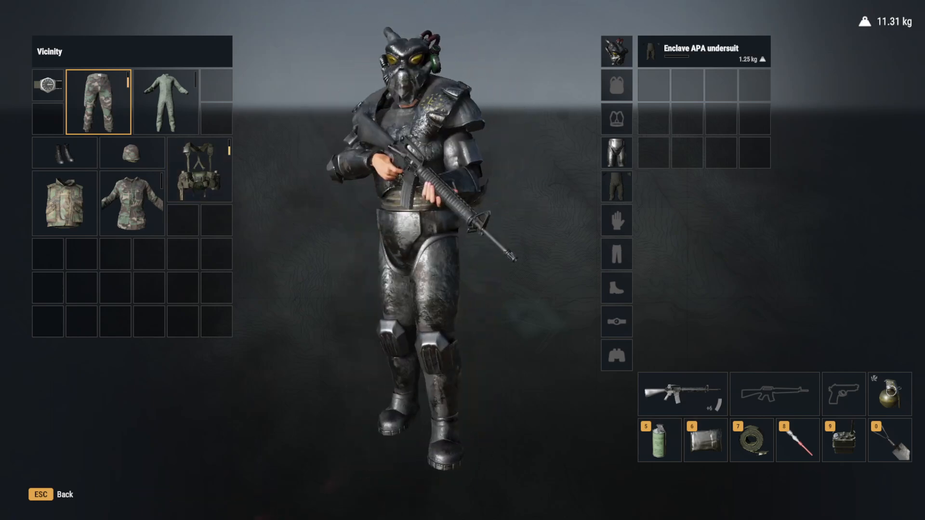
key(Escape)
Run the armored character across the terrain and try toggling the helmet's night vision.
key(Return)
key(w)
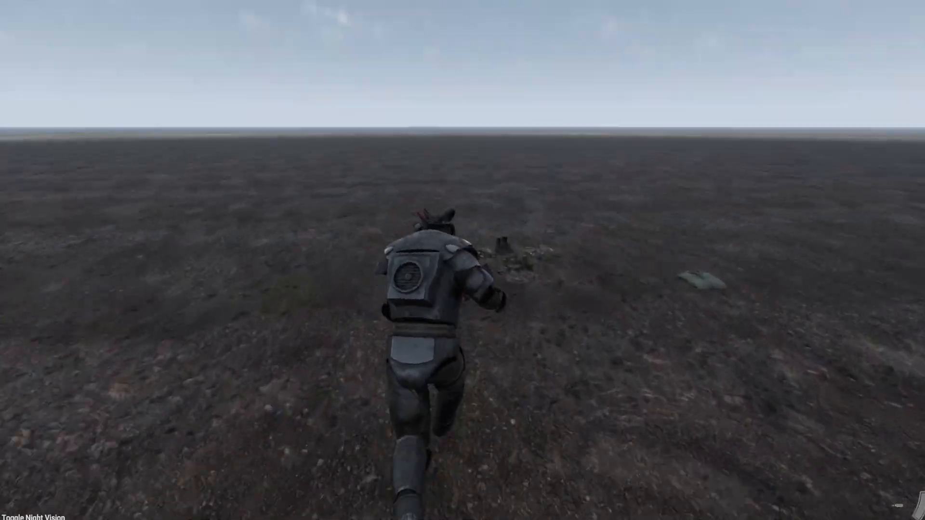
key(n)
key(n)
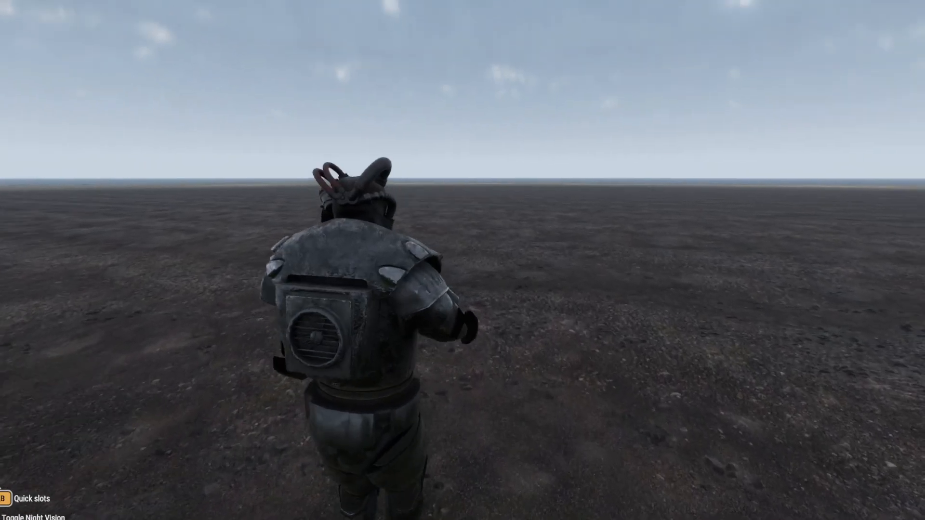
Enter Game Master mode and set the scenario's time of day to night, 00:00, in the scenario properties.
key(Escape)
key(Up)
key(Return)
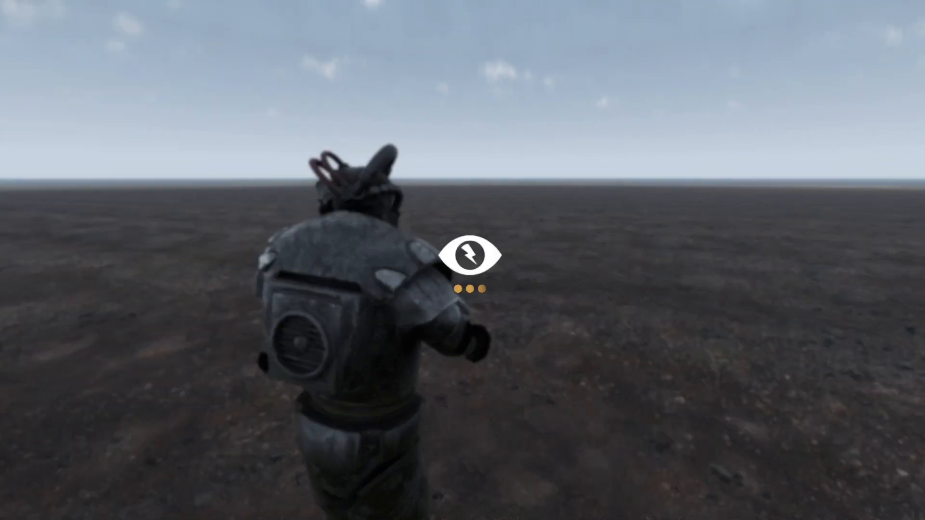
key(v)
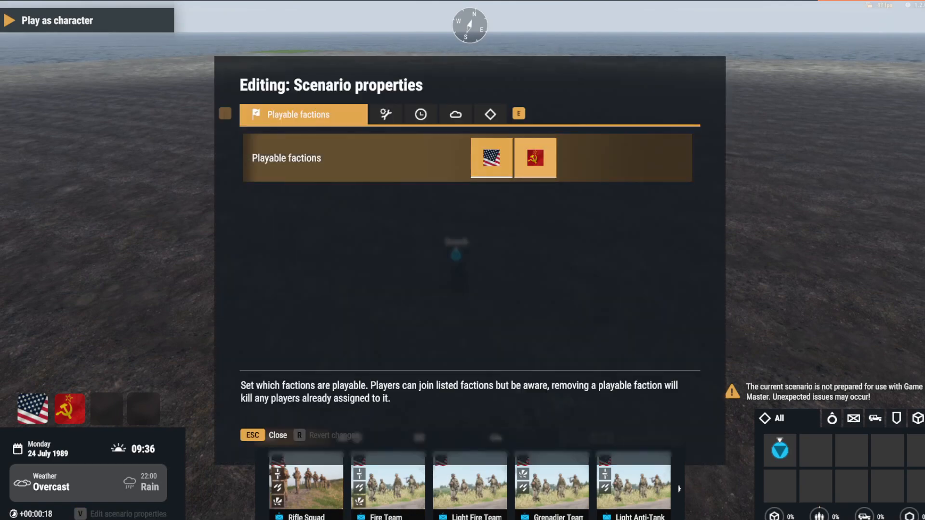
key(e)
key(e)
key(e)
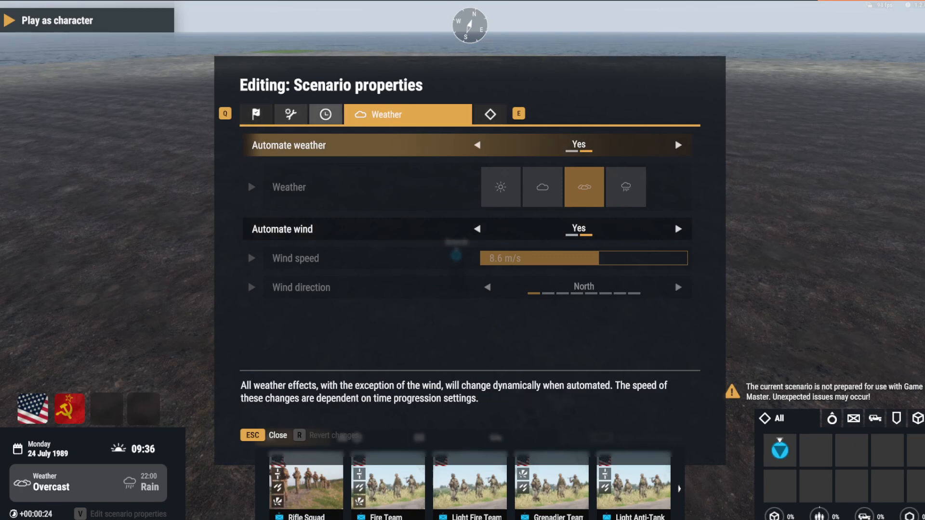
key(q)
click(670, 154)
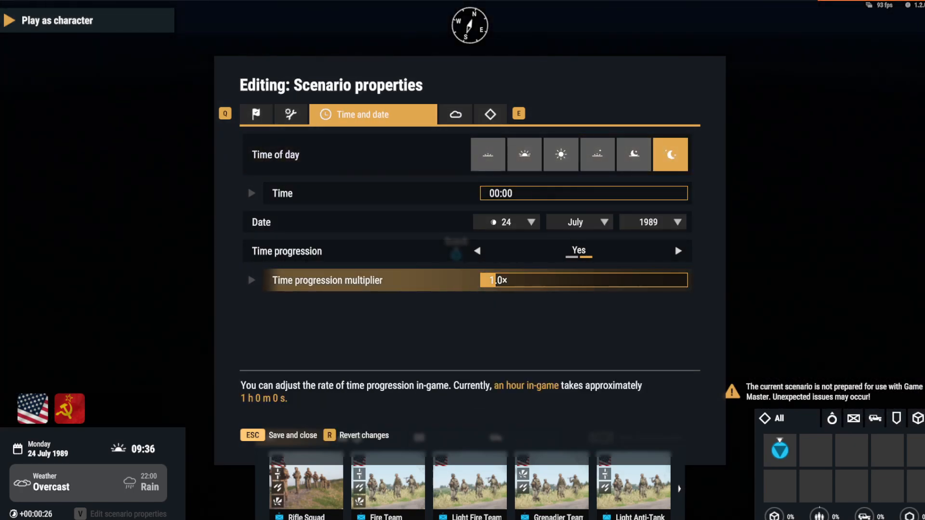
key(Escape)
Return to the character, check the amber night vision and helmet while moving in the dark, and end the play test.
key(y)
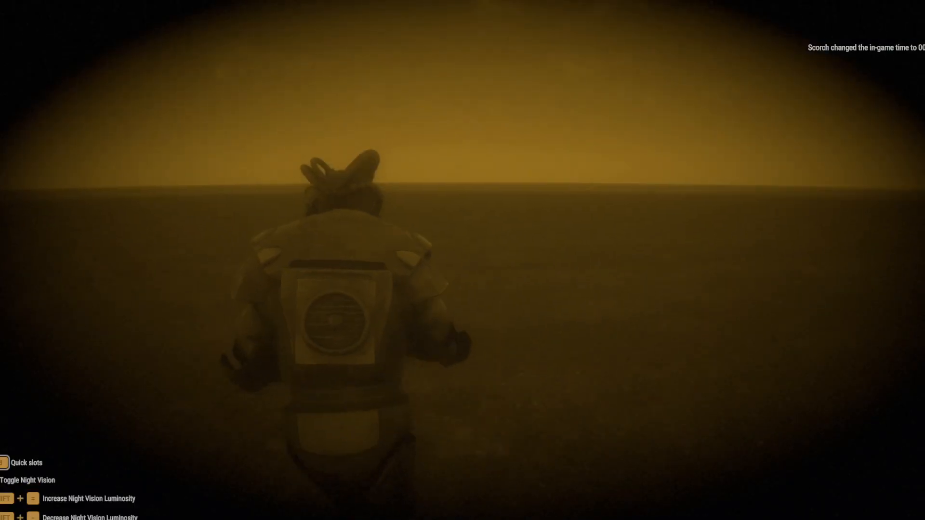
key(w)
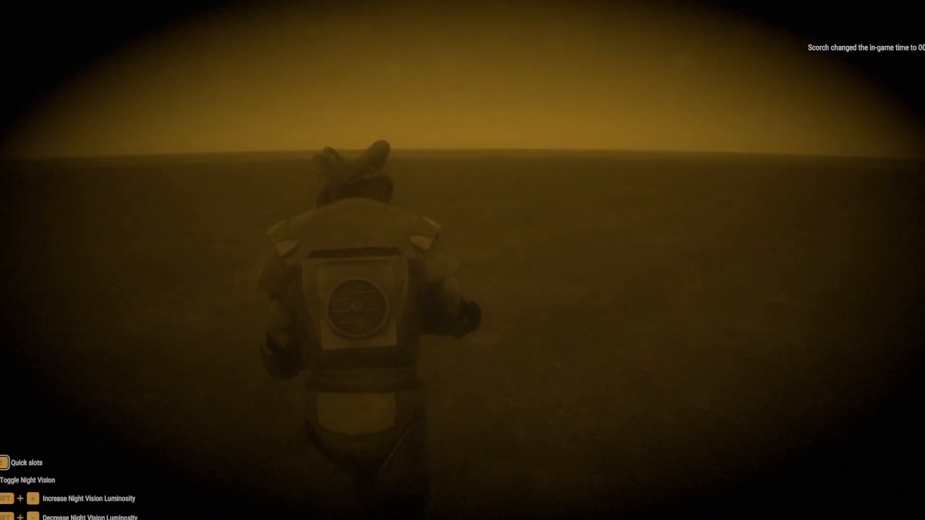
key(alt)
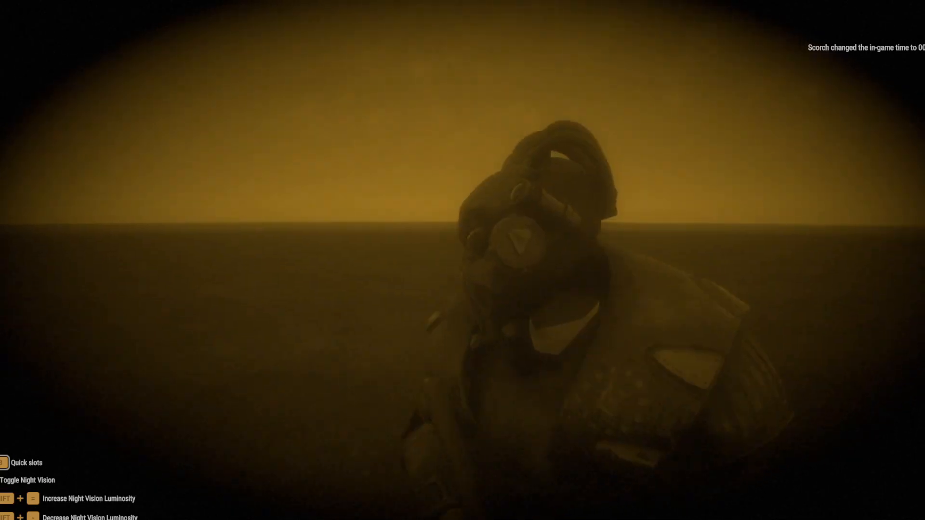
key(shift)
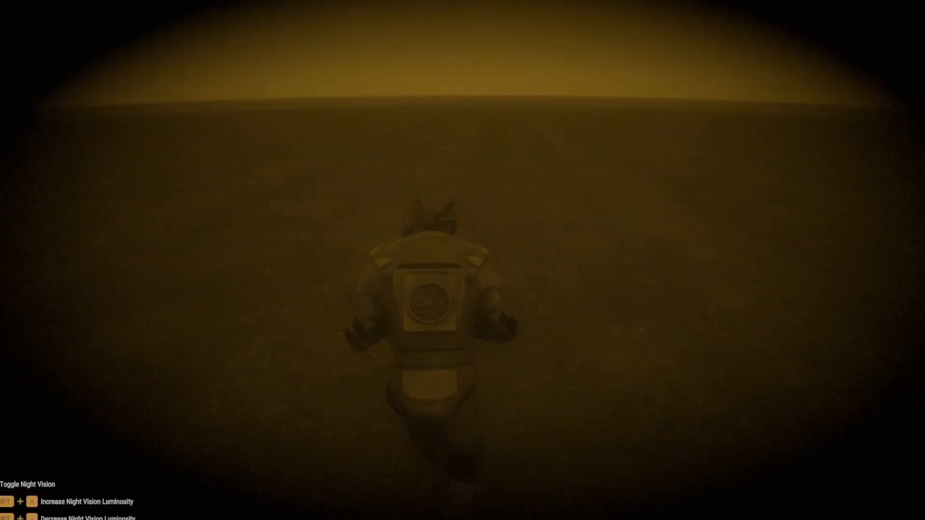
key(Tab)
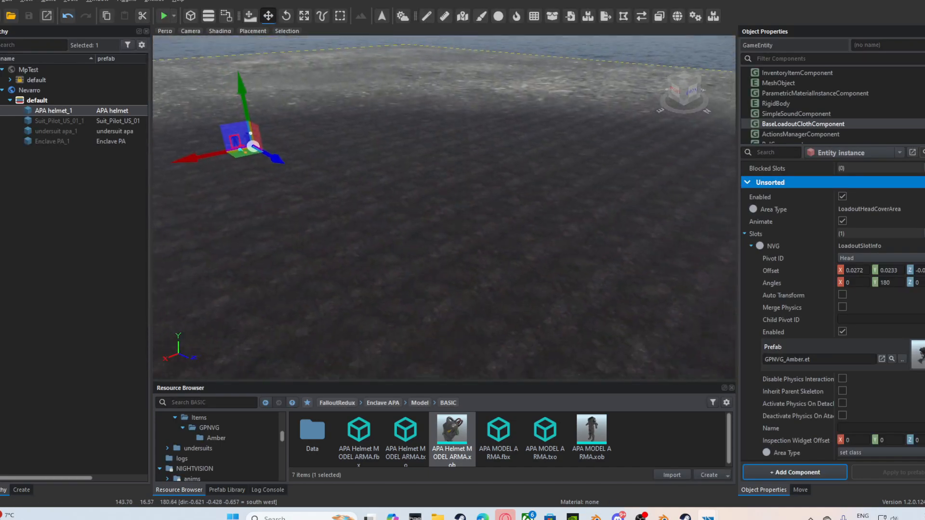
right_drag(444, 207, 381, 208)
scroll(444, 207, up, 10)
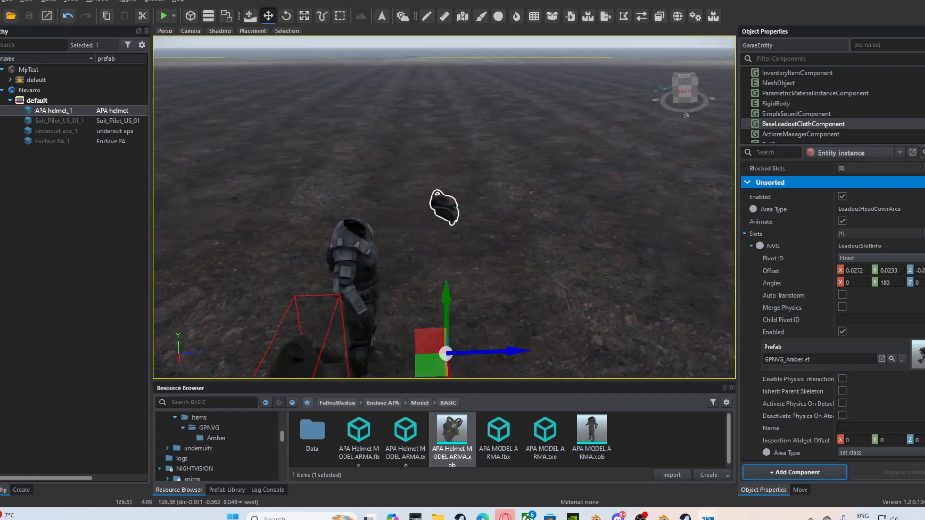
scroll(444, 207, down, 6)
right_drag(444, 207, 322, 208)
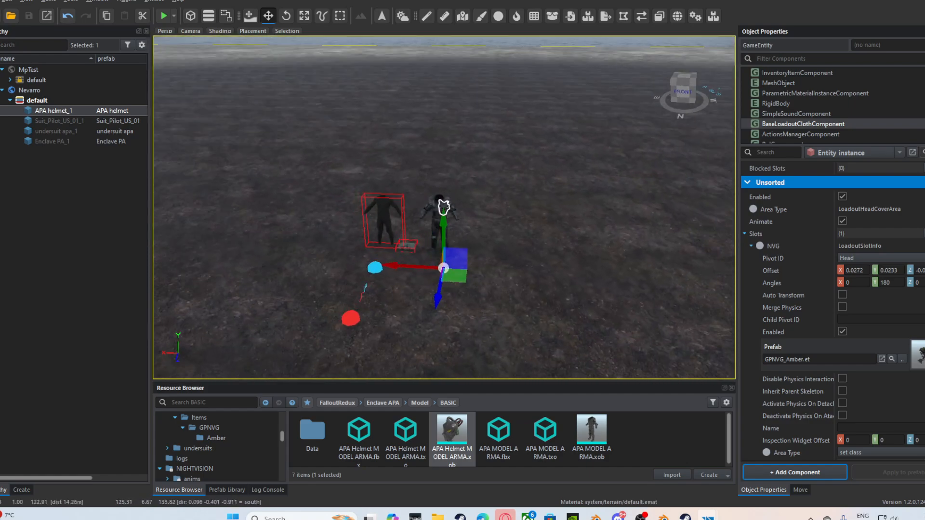
scroll(444, 207, up, 8)
scroll(444, 208, down, 6)
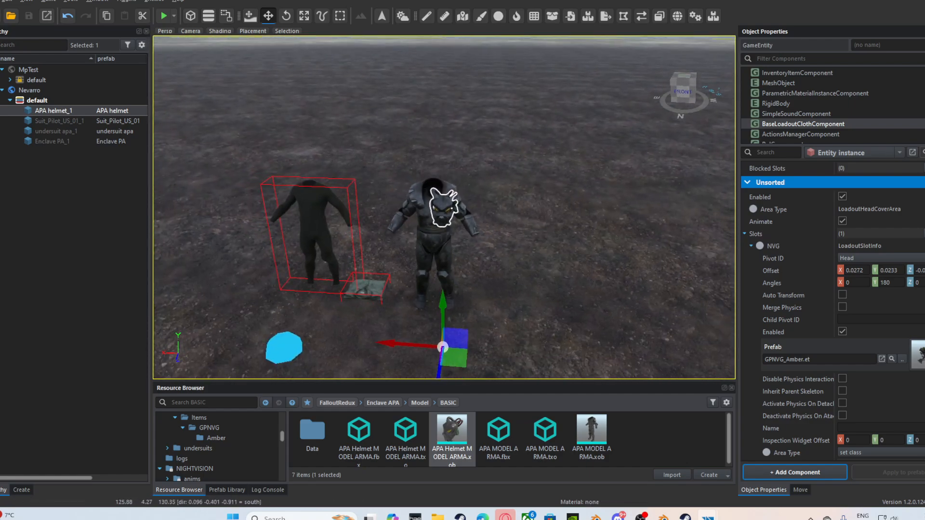